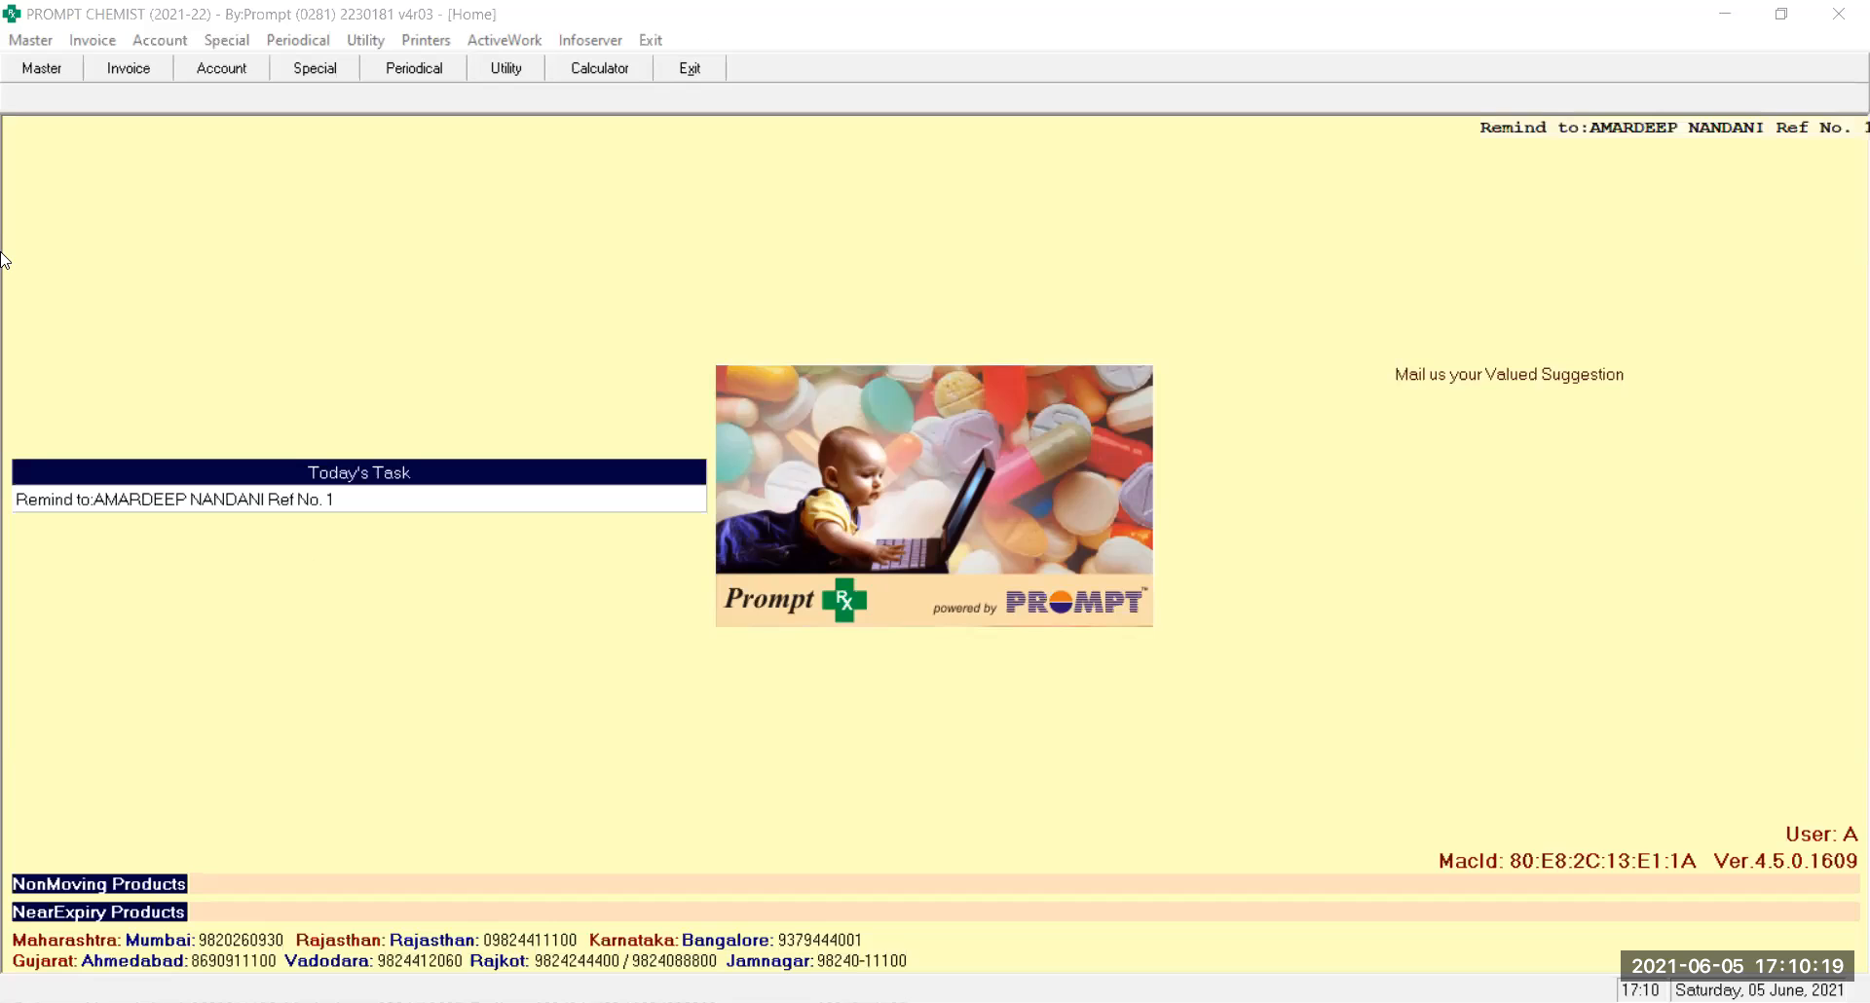
Drop down the Master menu to show User Master, Billing Master and other masters
{"action": "left_click", "coordinate": [32, 40]}
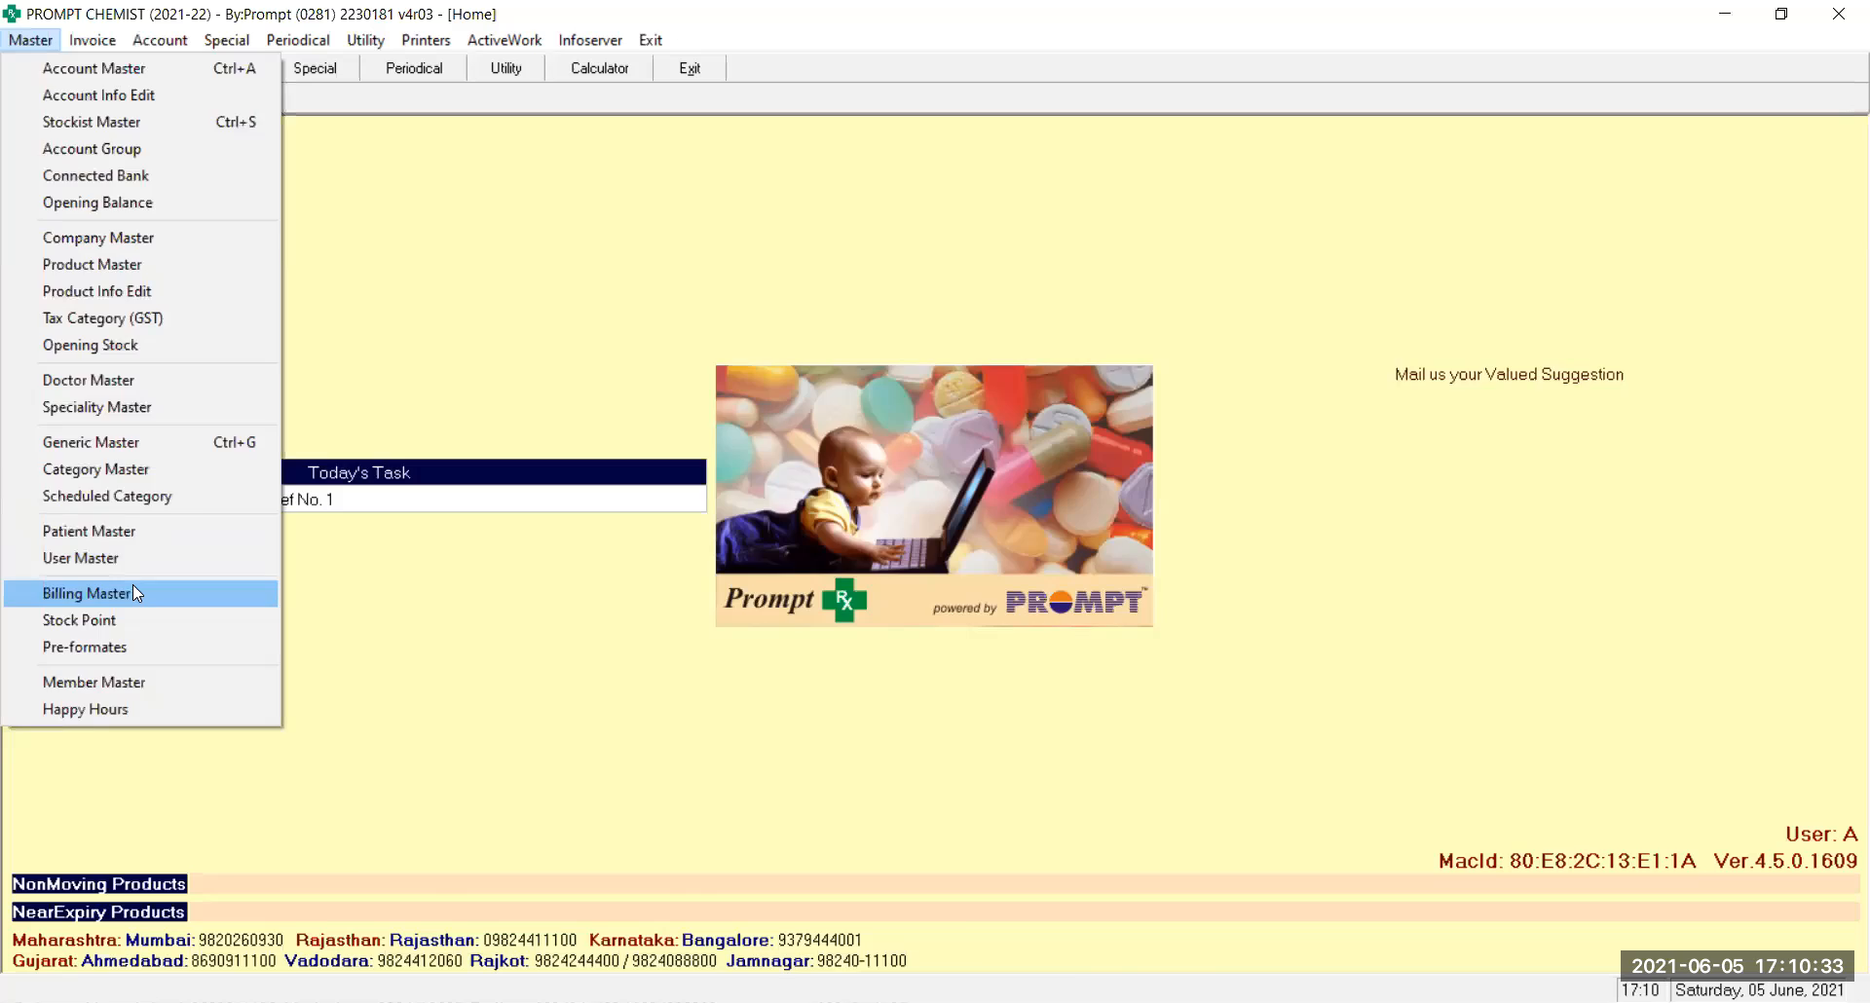
Load the existing CA-T sales series in Billing Master, then bring up Sales Invoice using CA-T
{"action": "left_click", "coordinate": [133, 587]}
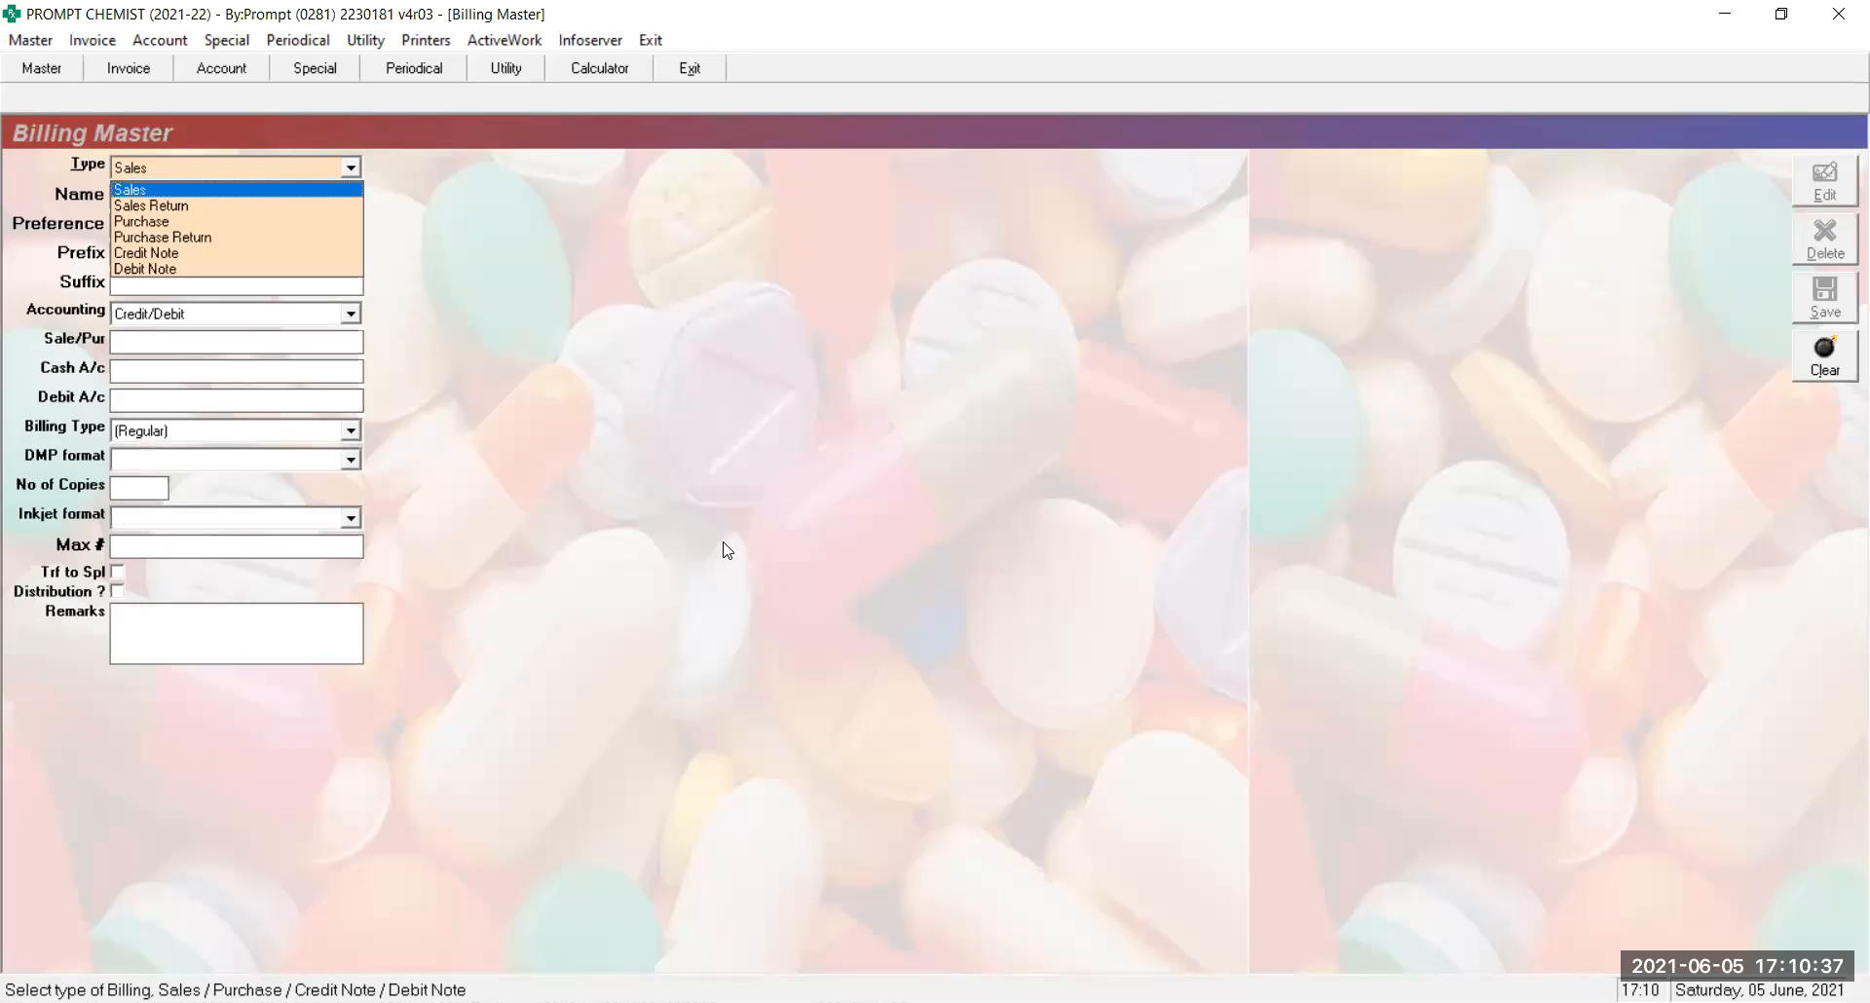
{"action": "key", "text": "Return"}
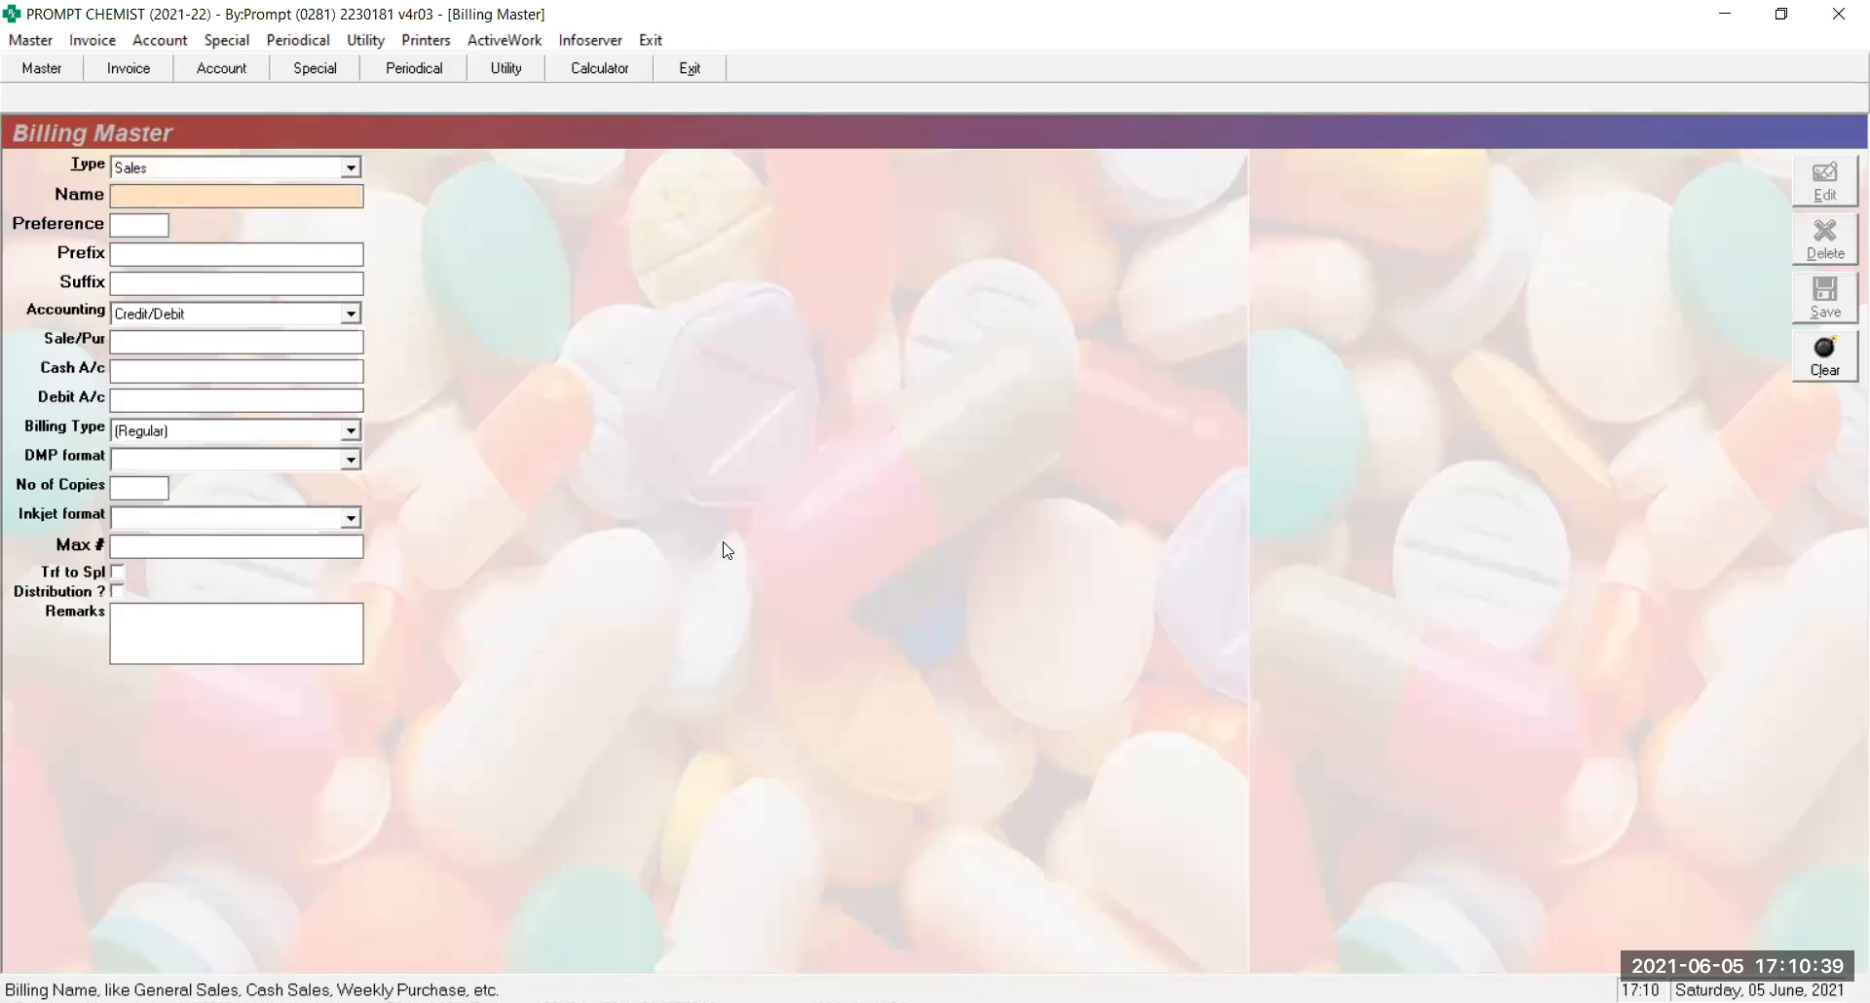
{"action": "type", "text": "CA"}
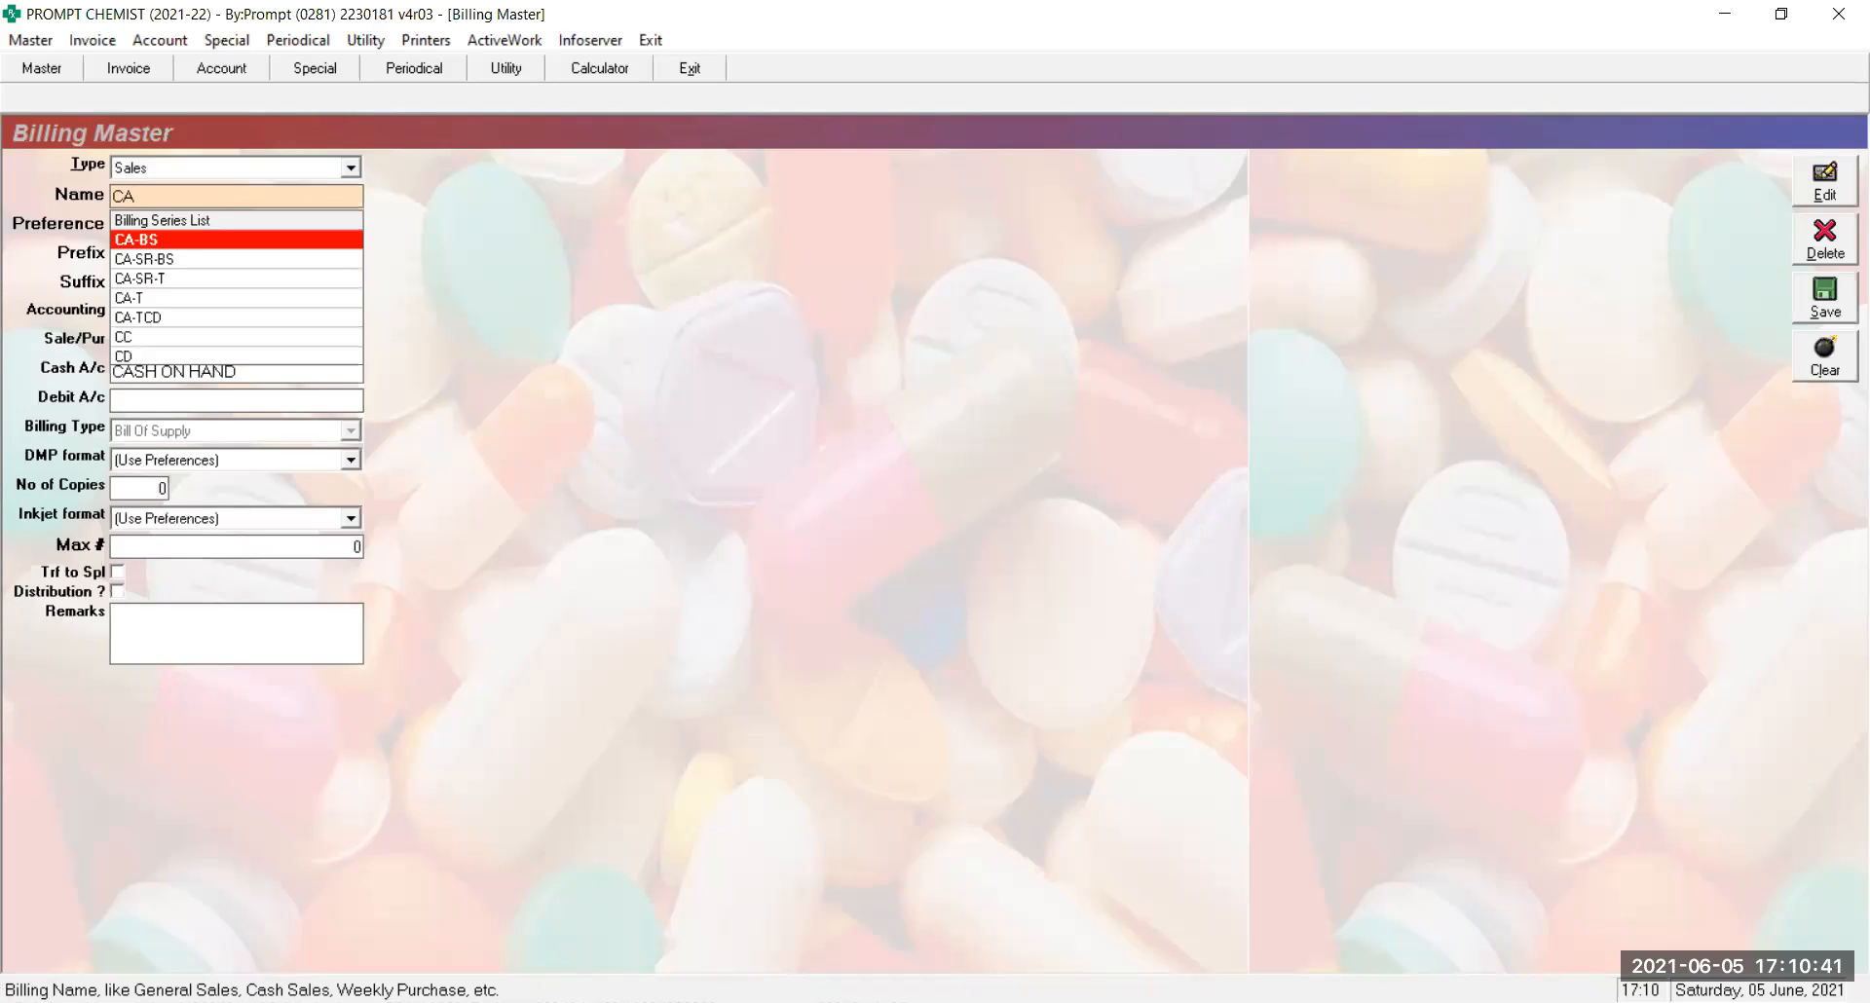
{"action": "type", "text": "-T"}
{"action": "key", "text": "Return"}
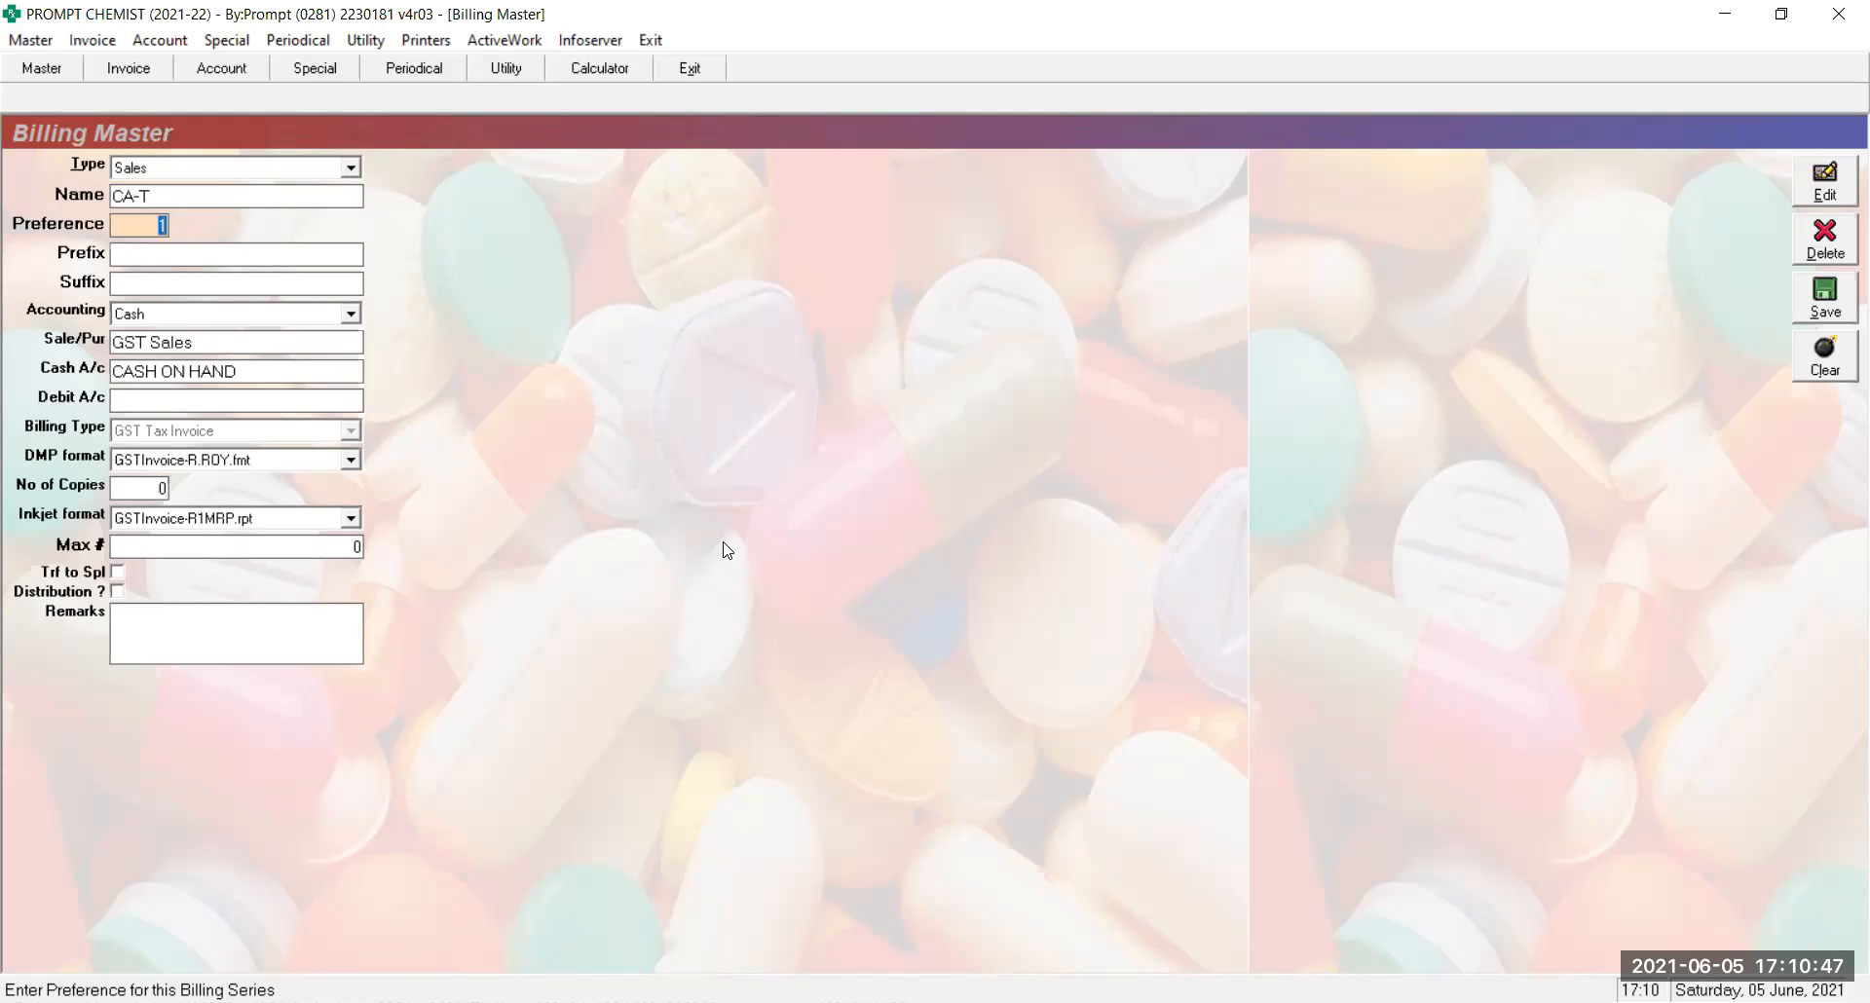
{"action": "key", "text": "shift+Tab"}
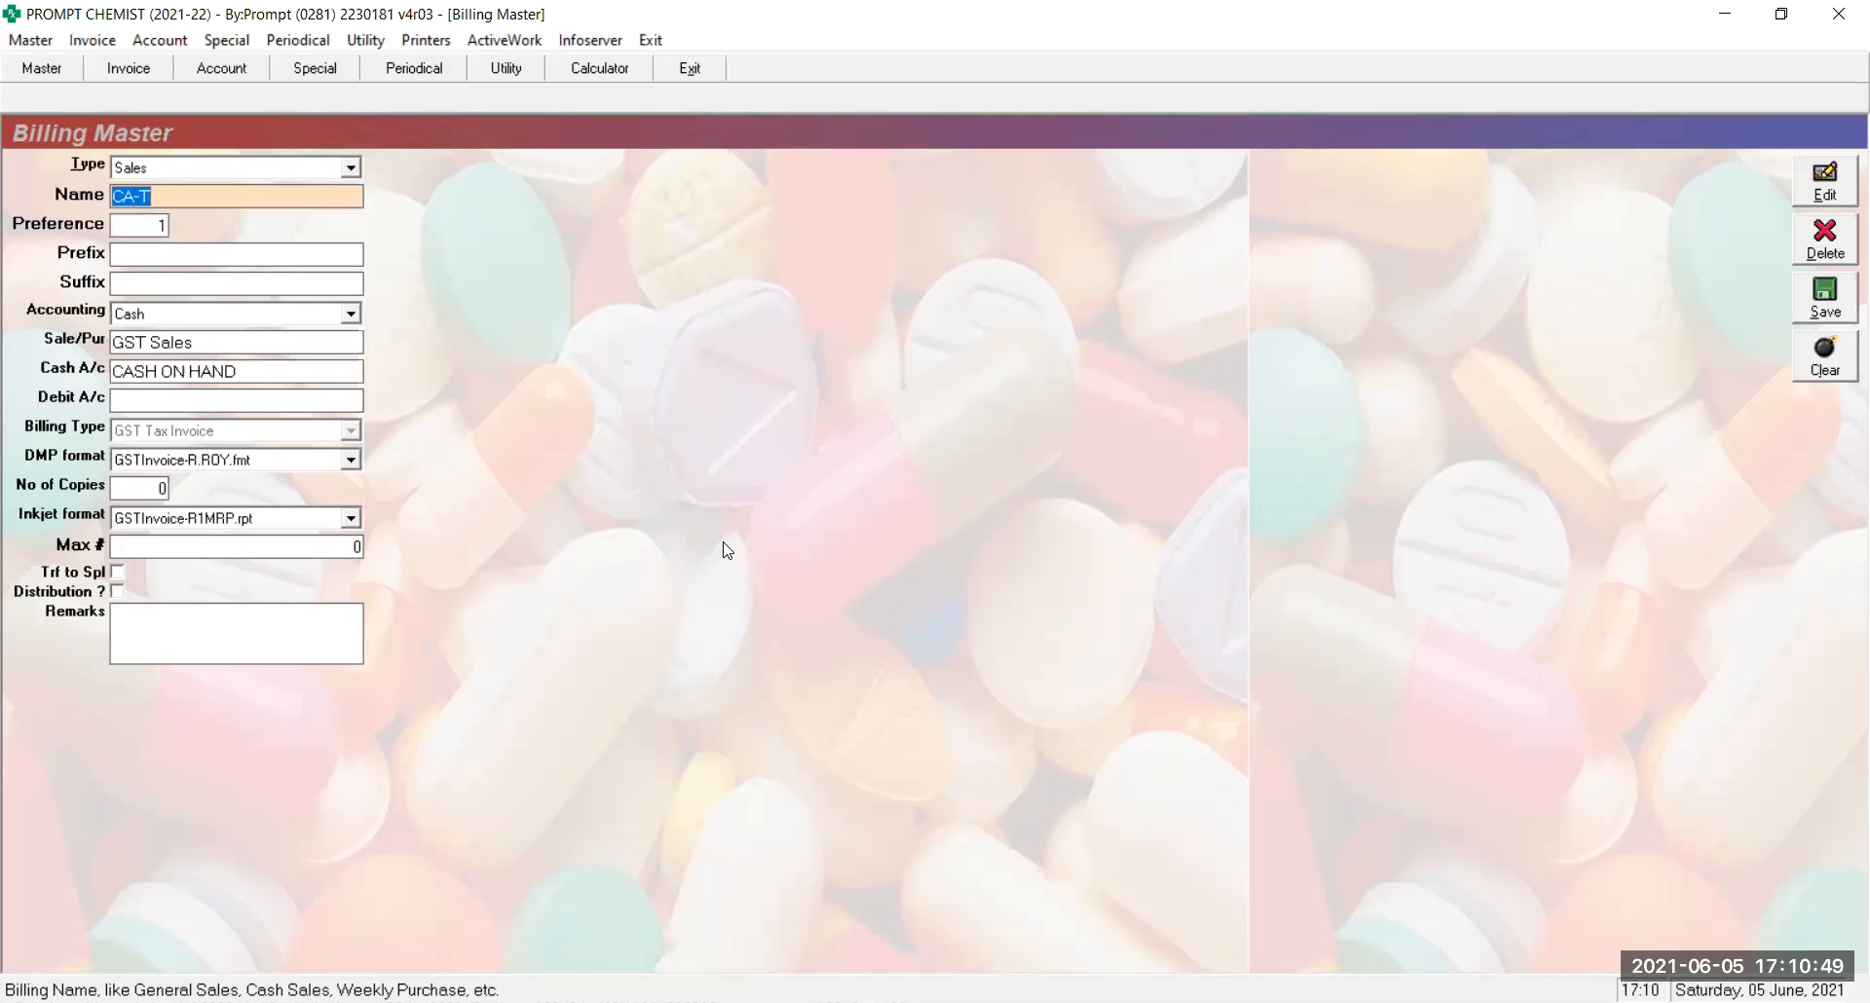
{"action": "key", "text": "Tab"}
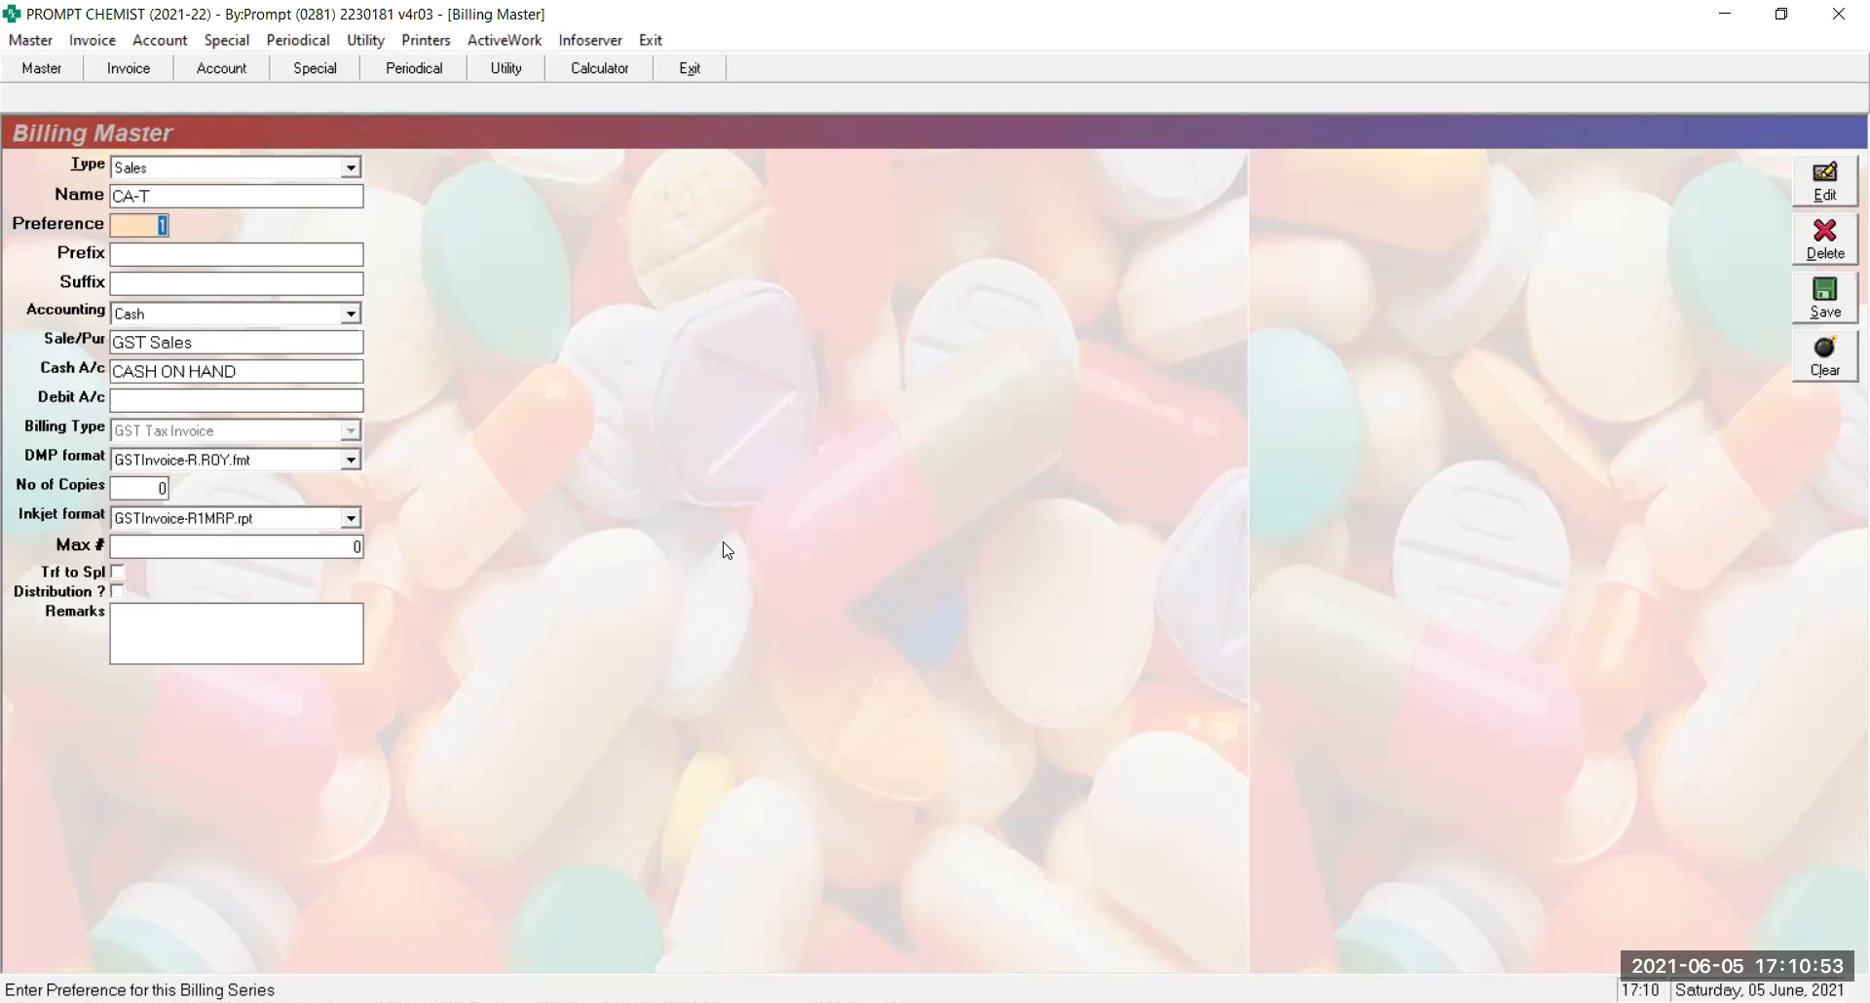
{"action": "key", "text": "Escape"}
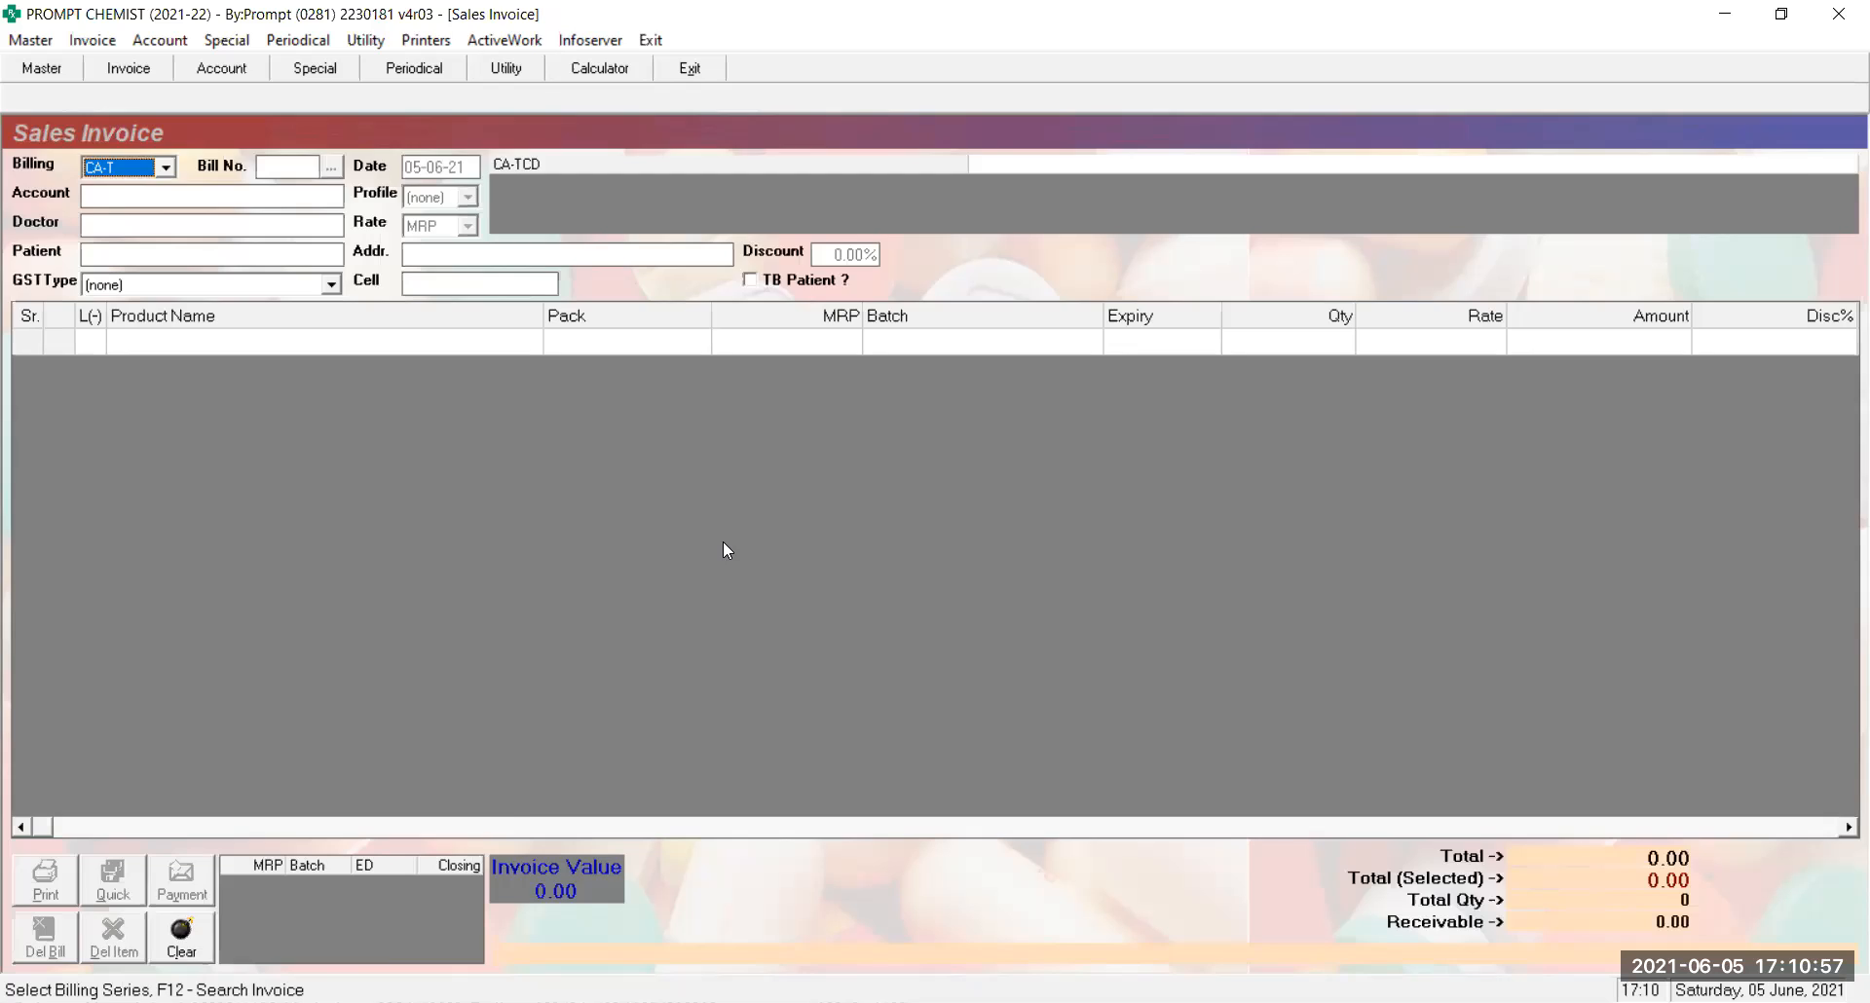
Return to the CA-T series in Billing Master and advance to its Accounting choices
{"action": "key", "text": "ctrl+Tab"}
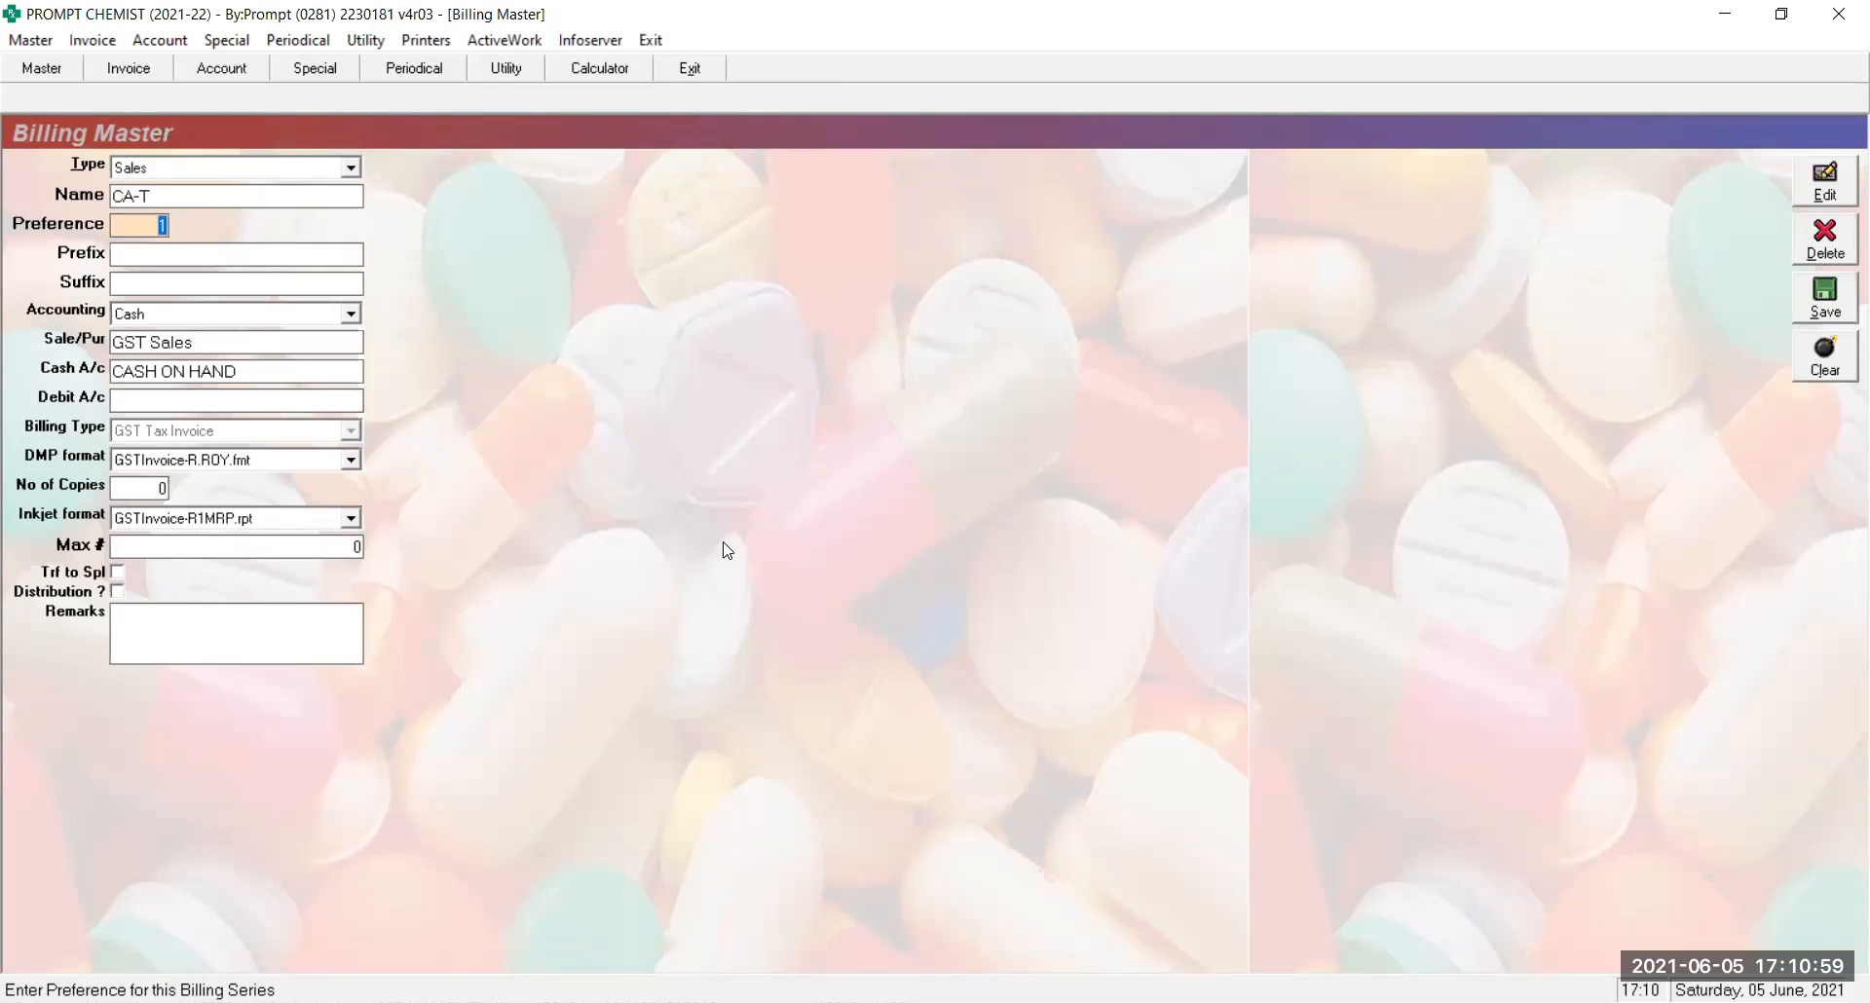
{"action": "key", "text": "Return"}
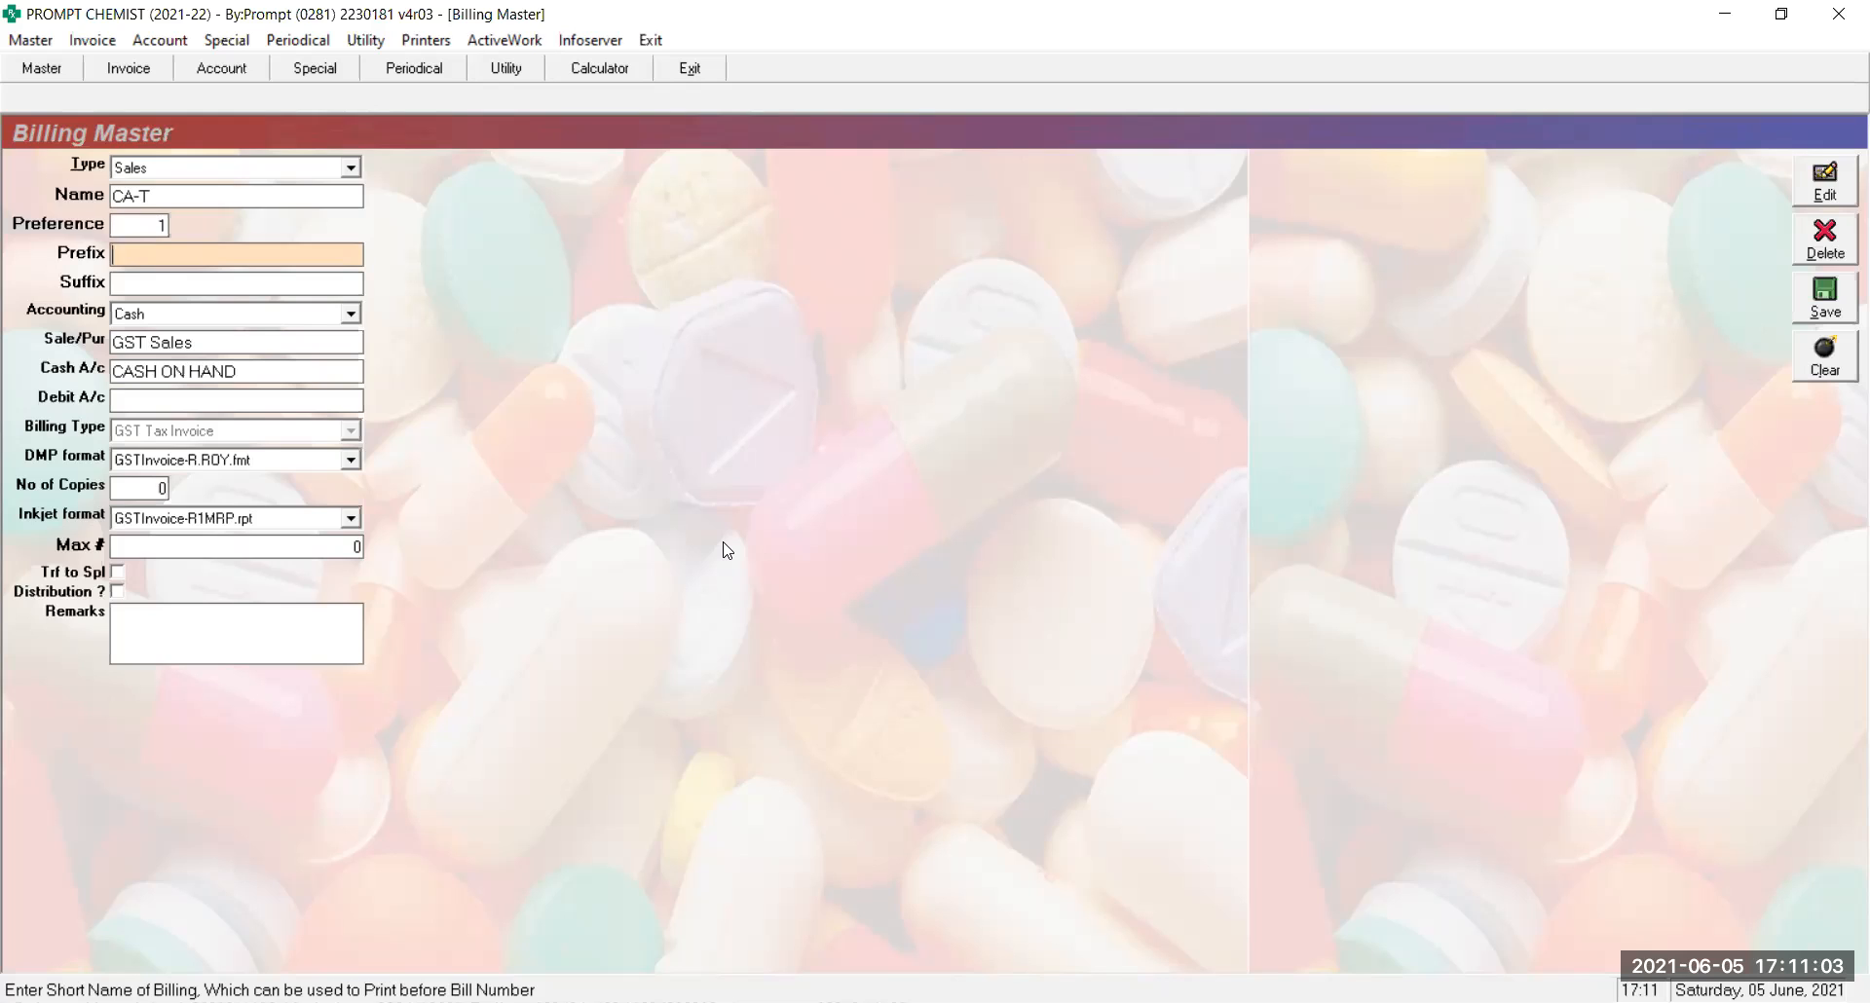
{"action": "key", "text": "Return"}
{"action": "key", "text": "Return"}
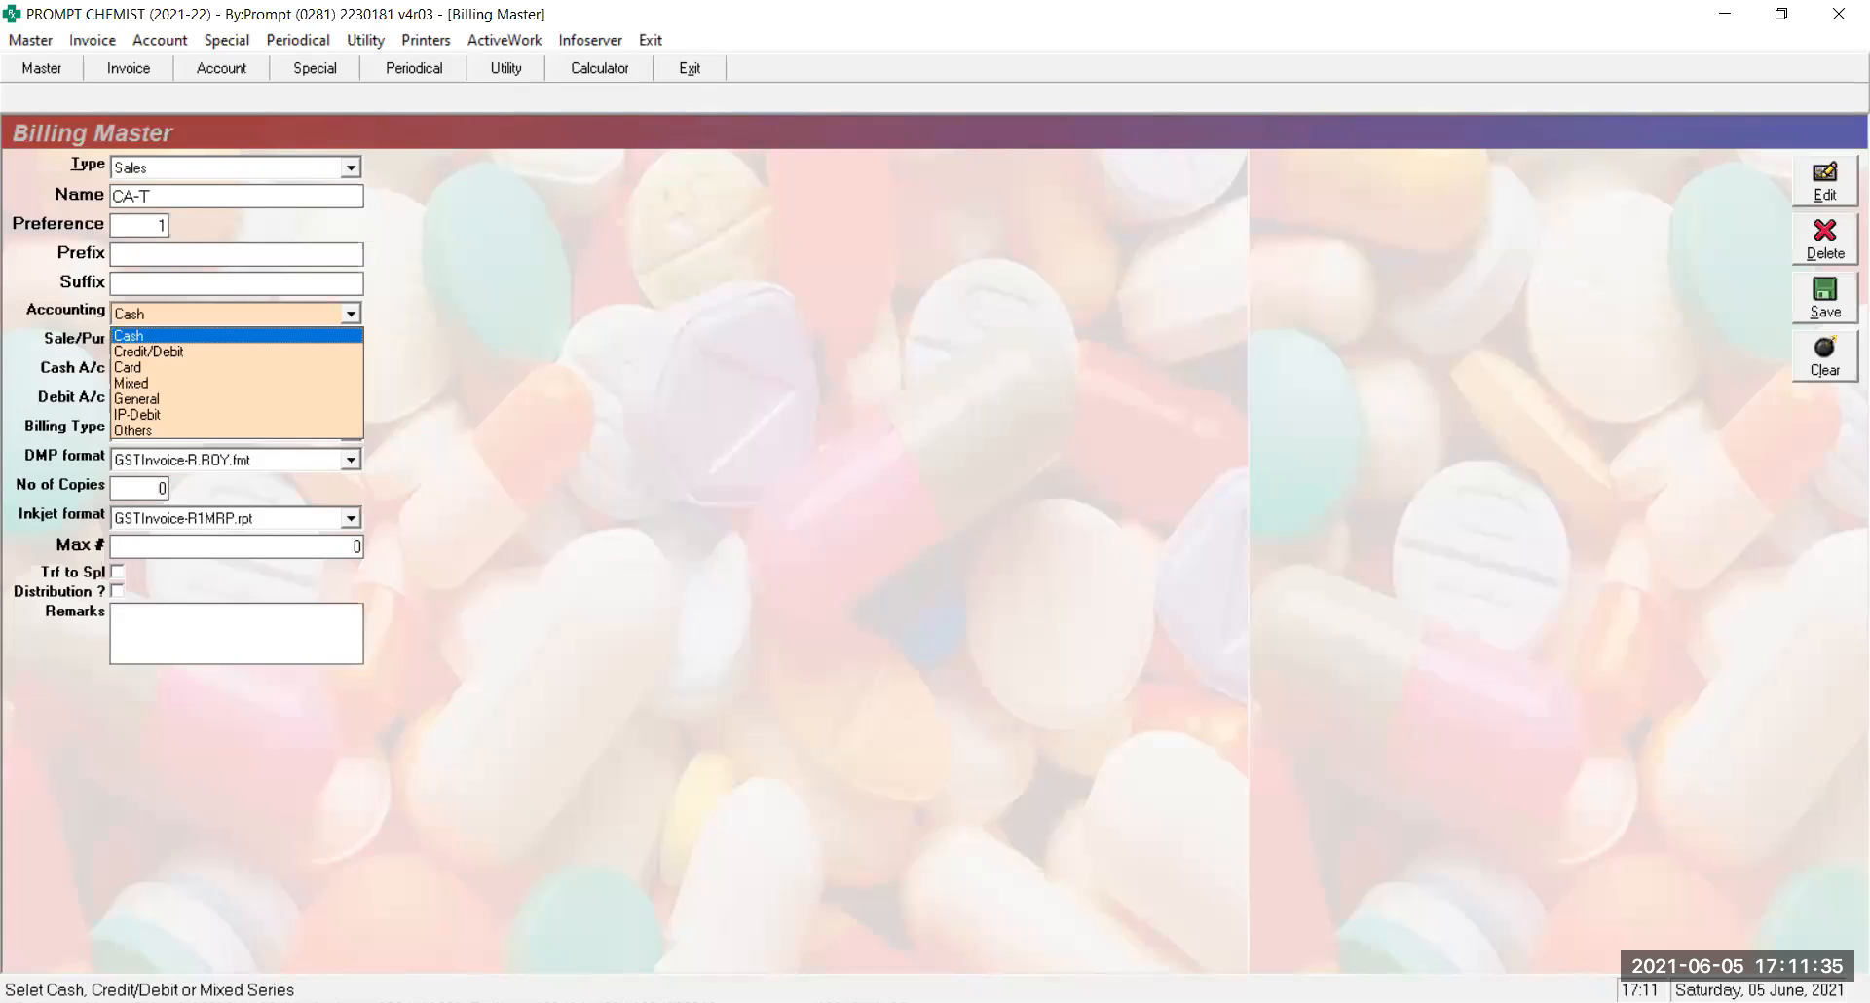
Keep Cash as the CA-T series' accounting type
{"action": "key", "text": "Return"}
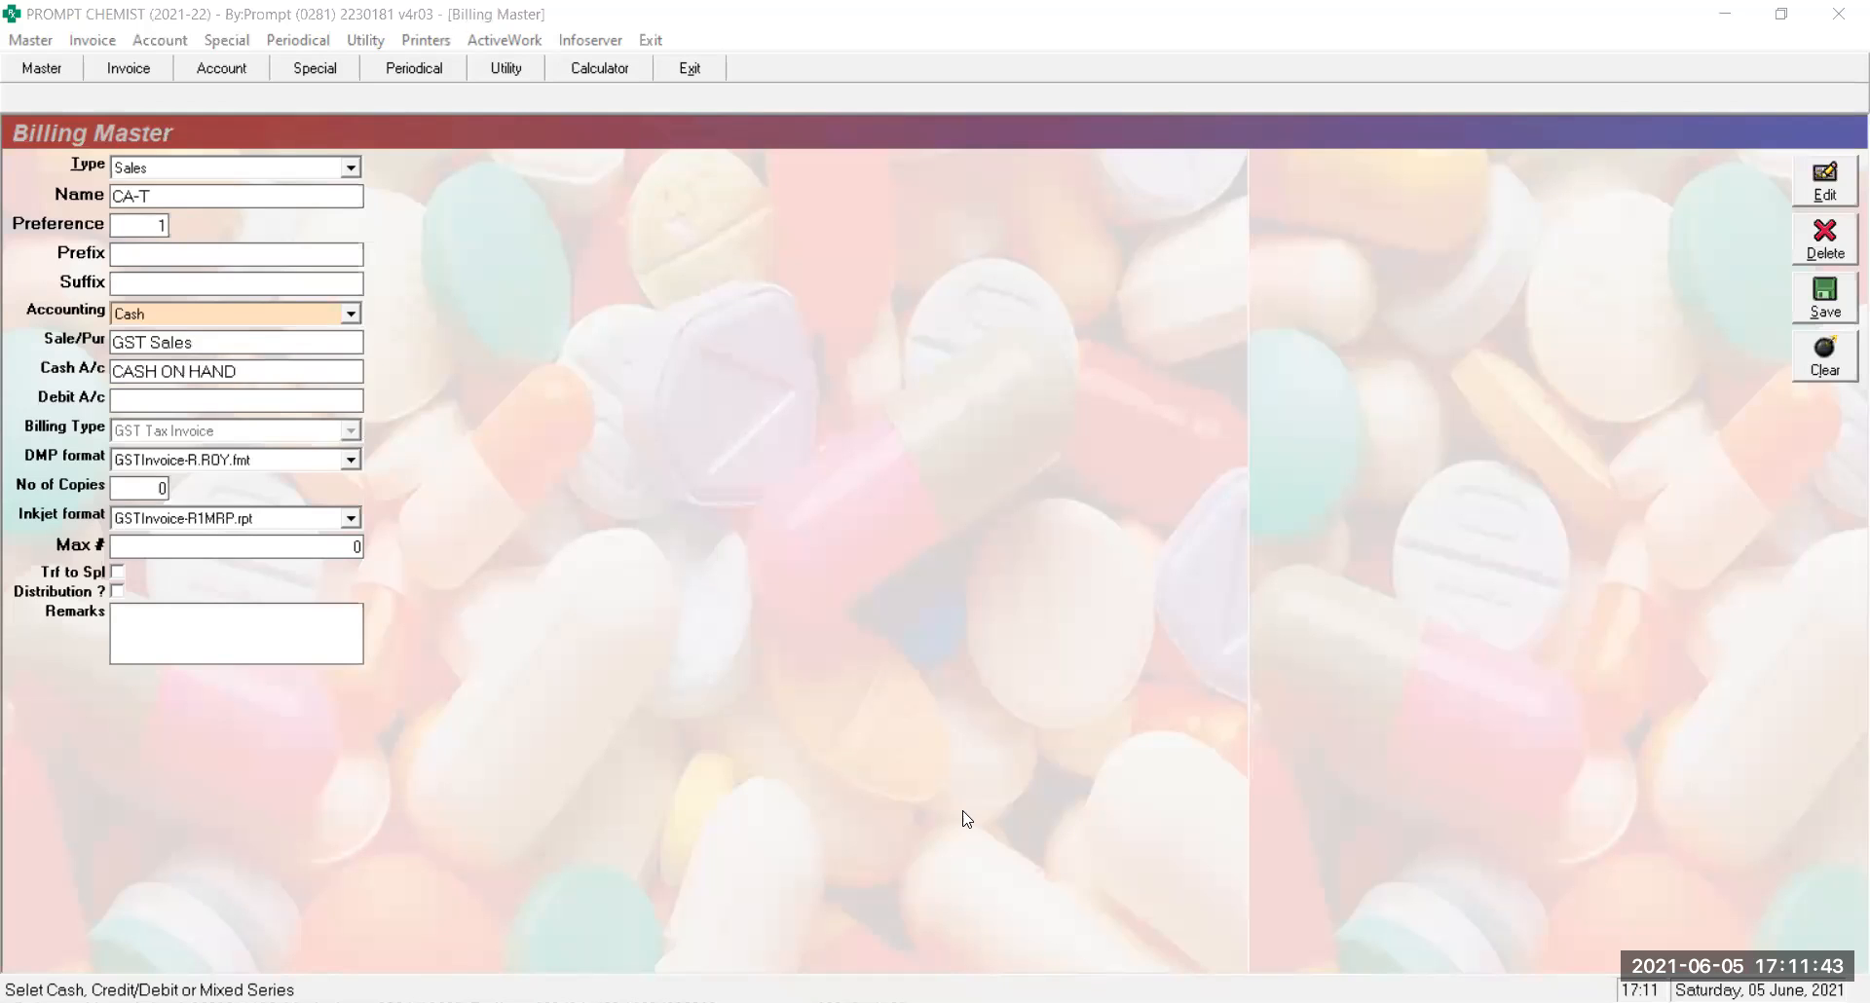
{"action": "left_click", "coordinate": [197, 322]}
{"action": "key", "text": "Return"}
{"action": "key", "text": "Return"}
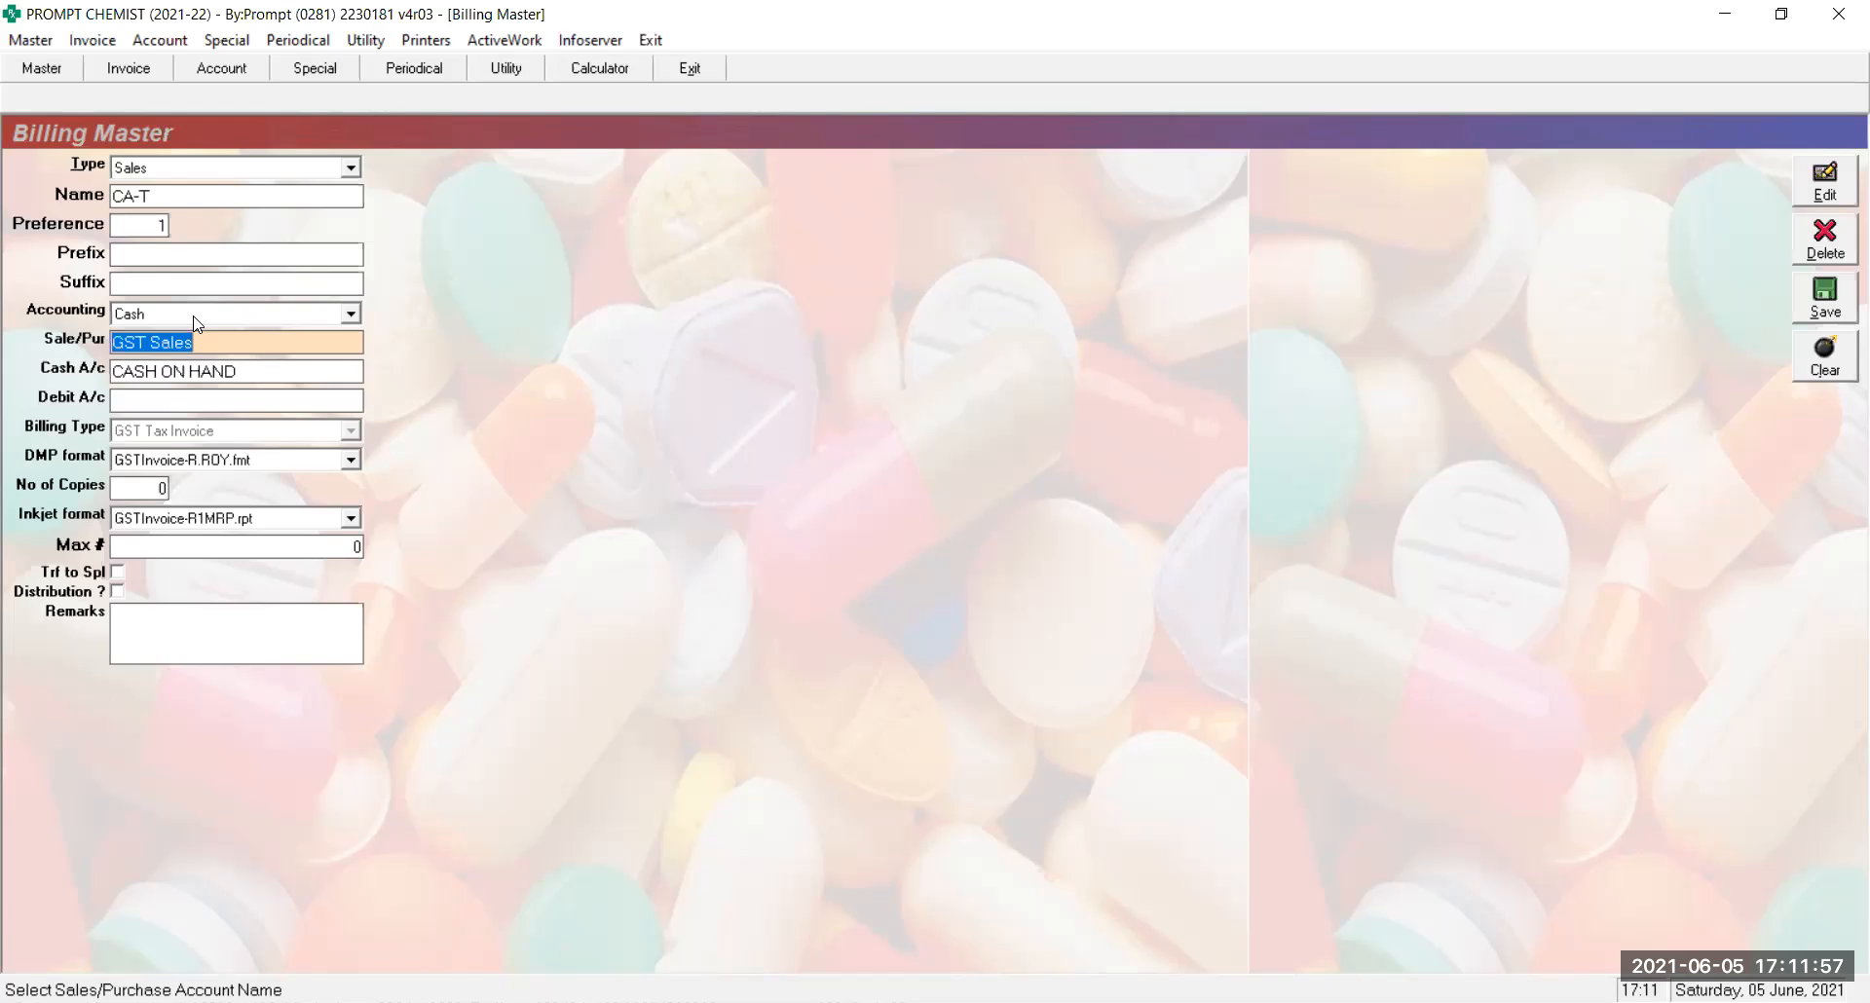
{"action": "key", "text": "Return"}
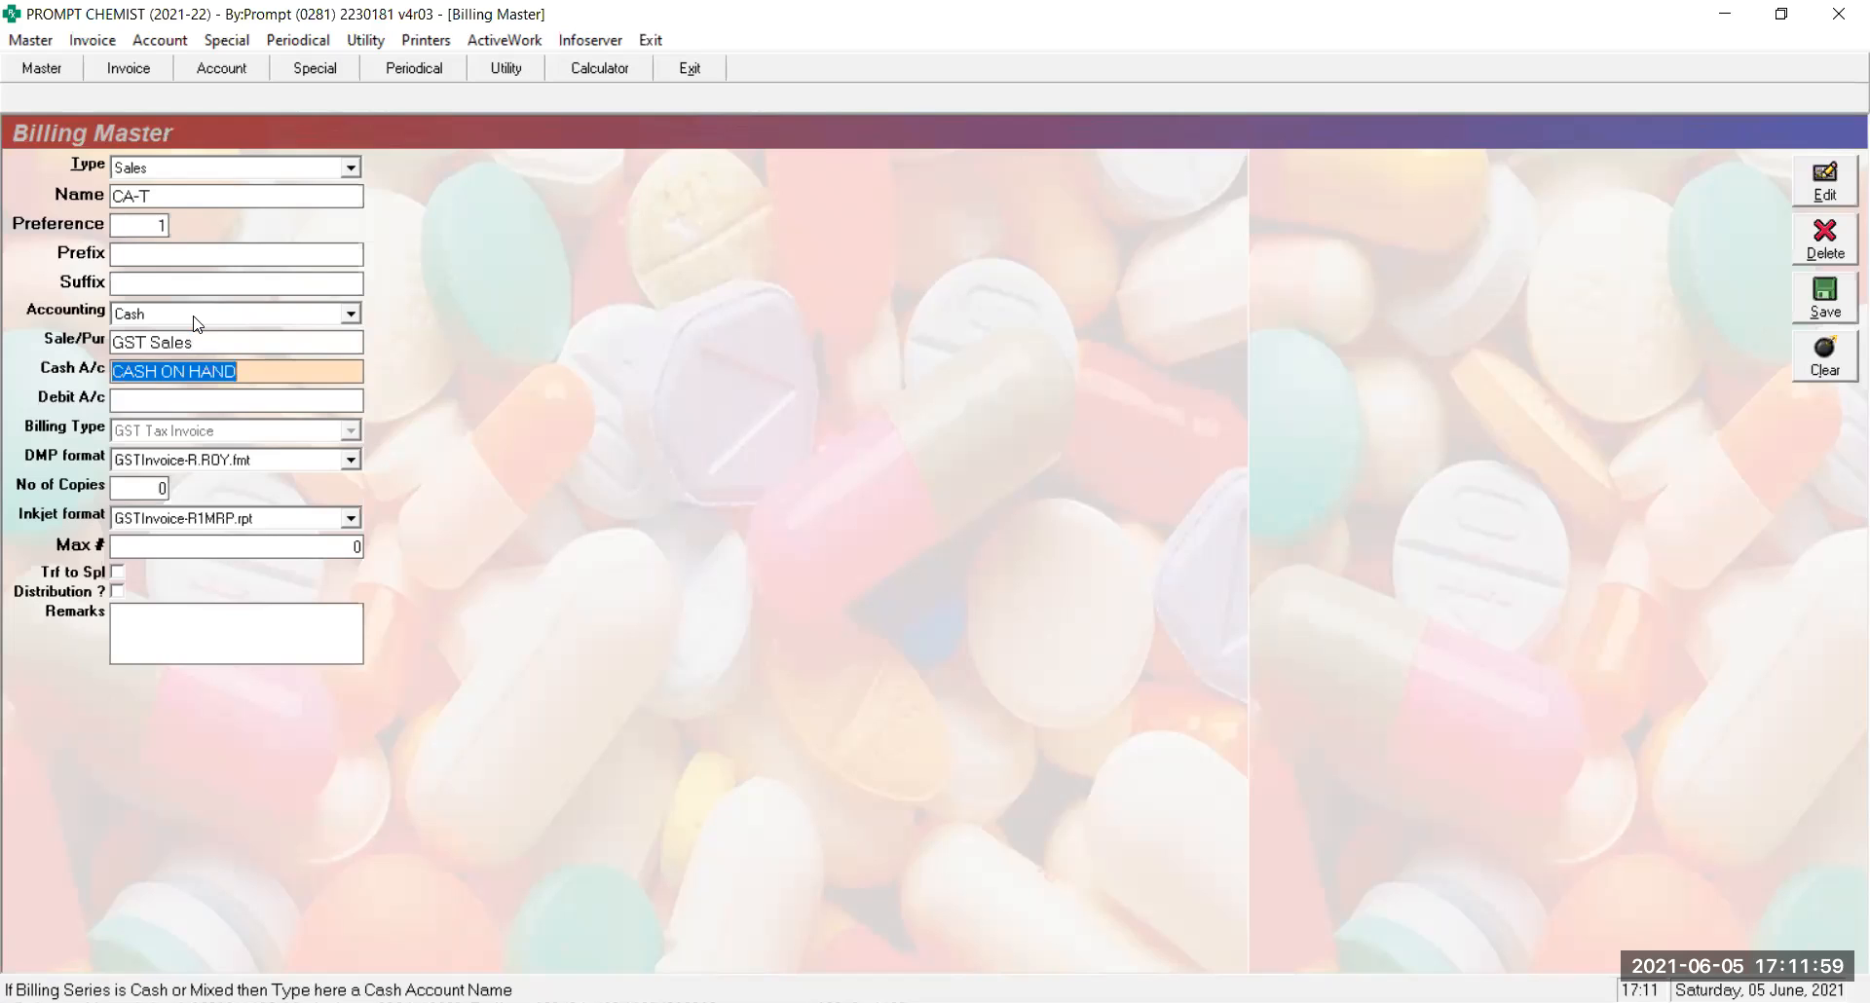
Browse the sales account list and set GST Sales as the Sale/Pur account
{"action": "key", "text": "Up"}
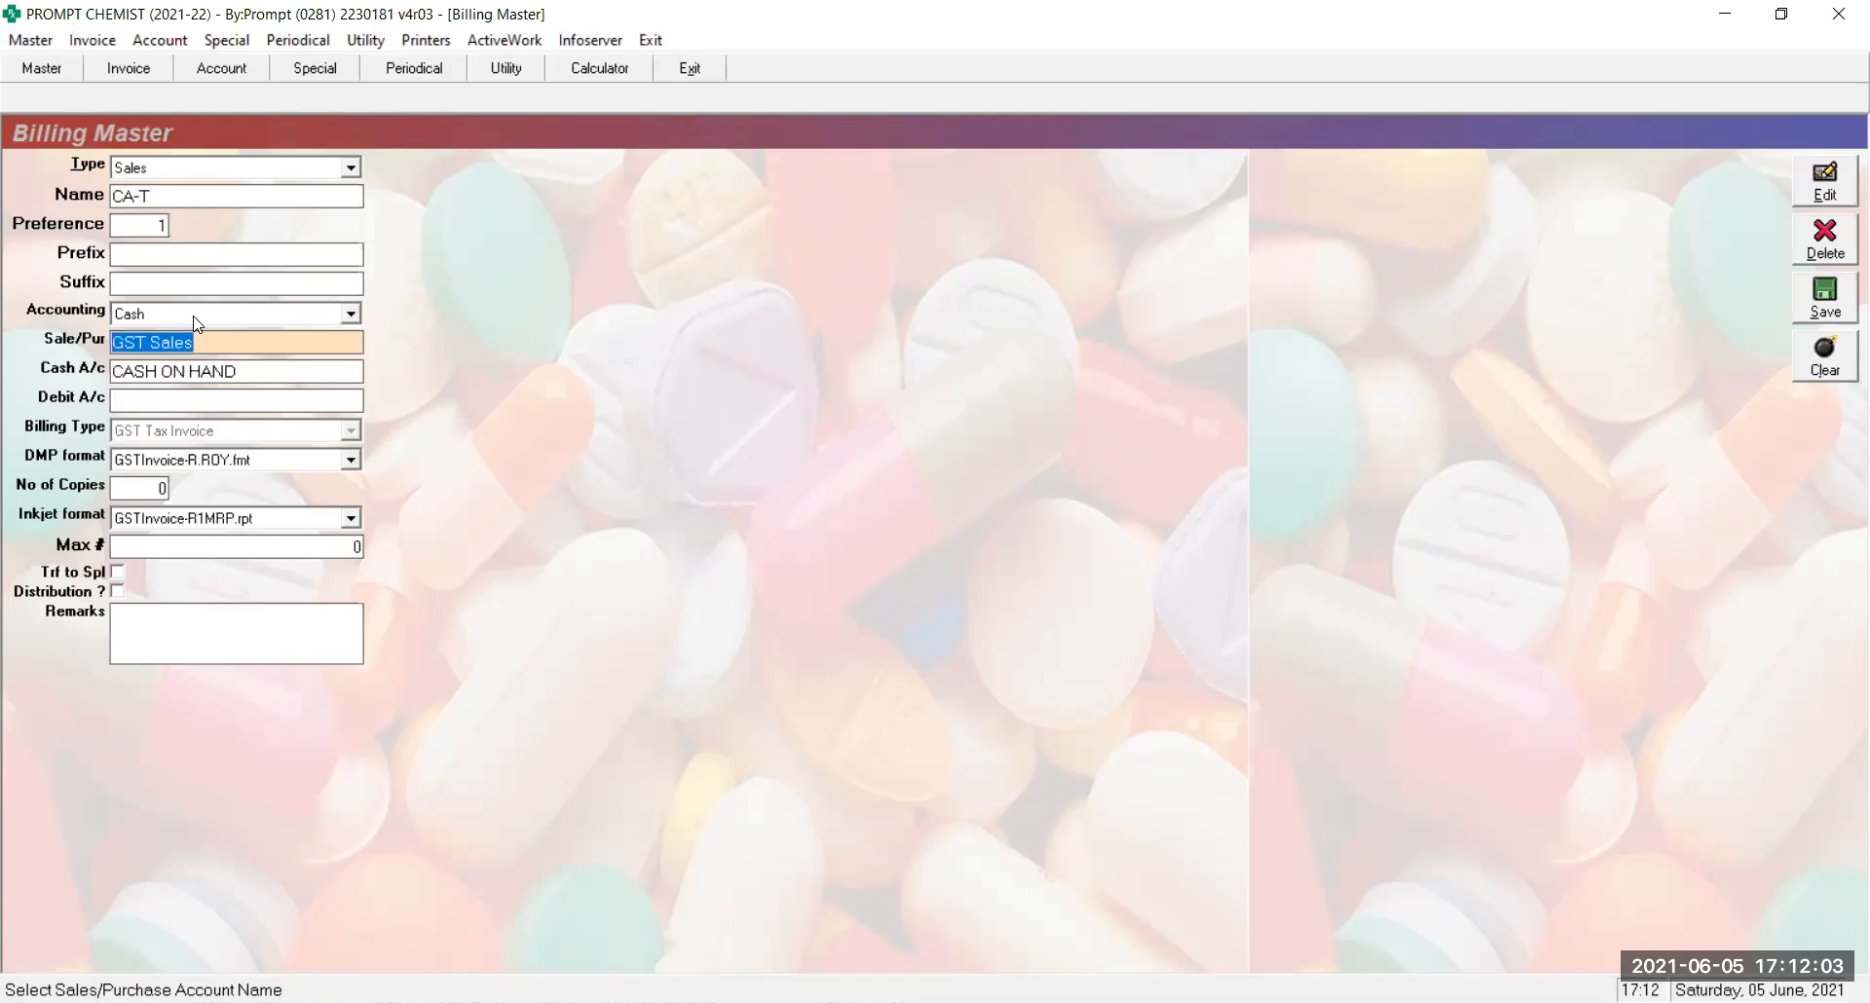
{"action": "key", "text": "End"}
{"action": "key", "text": "BackSpace"}
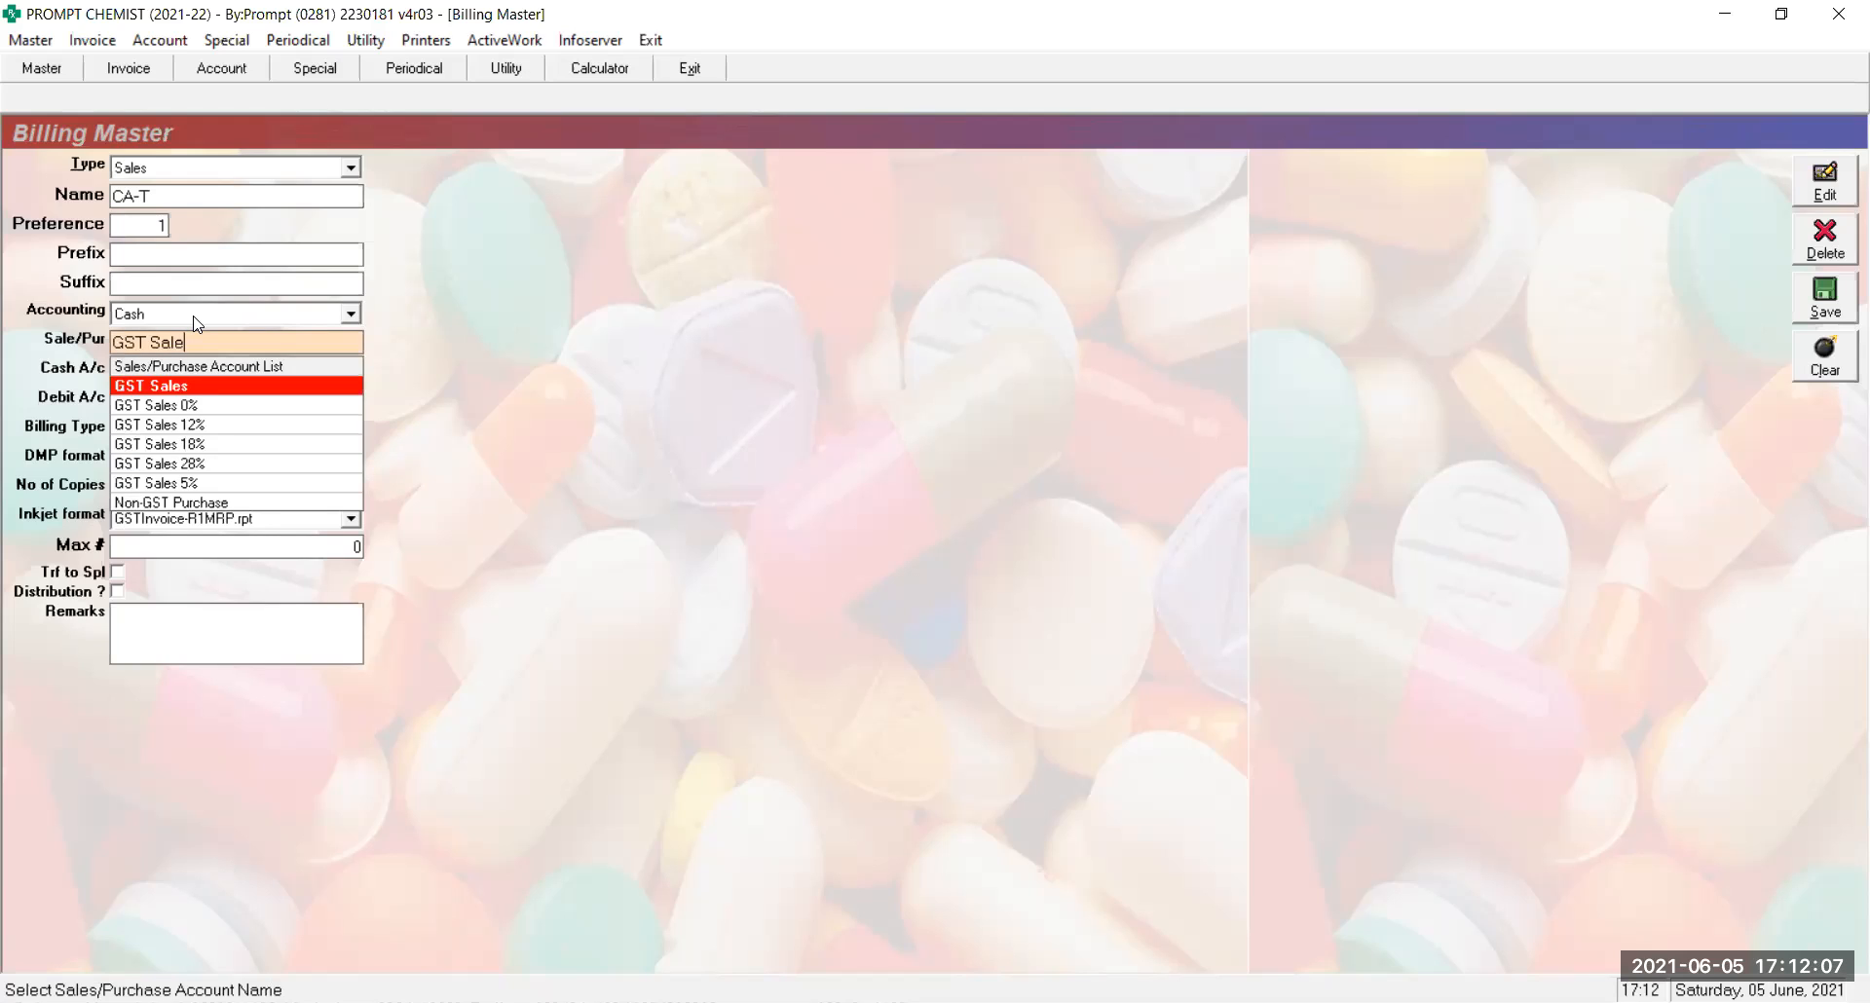
{"action": "key", "text": "Down"}
{"action": "key", "text": "Down"}
{"action": "key", "text": "Down"}
{"action": "key", "text": "Down"}
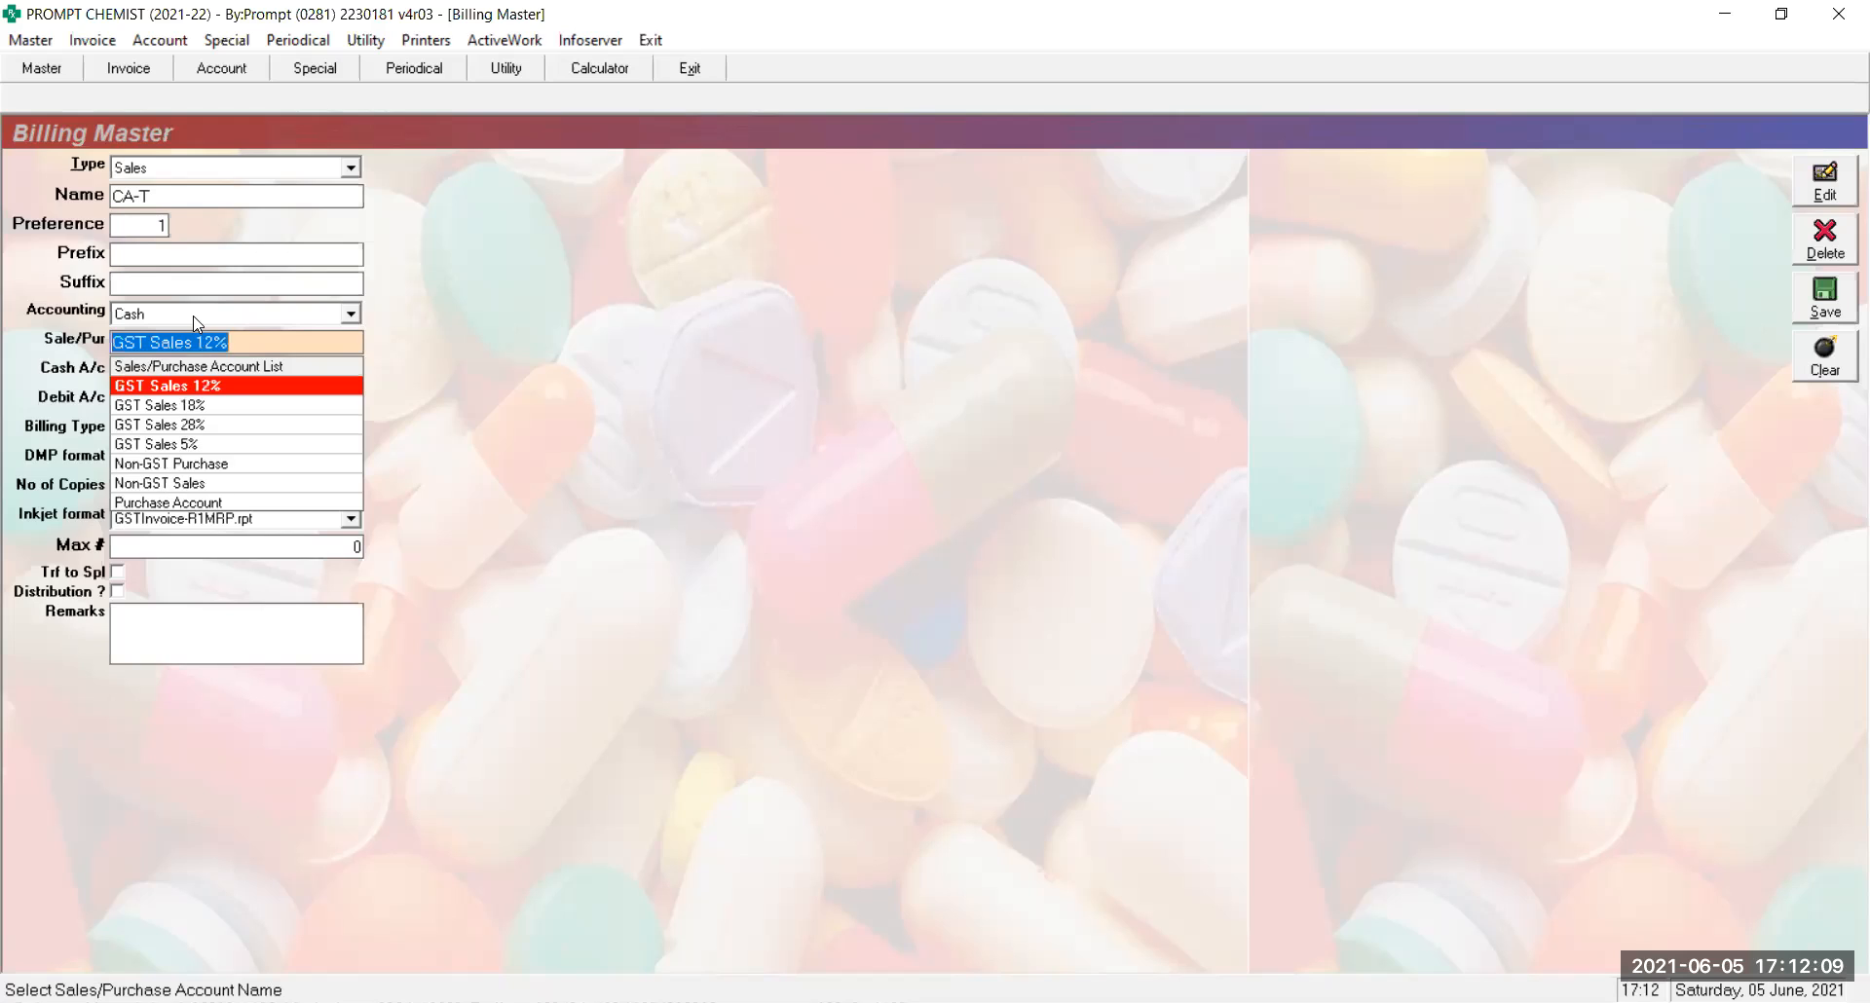
{"action": "key", "text": "Down"}
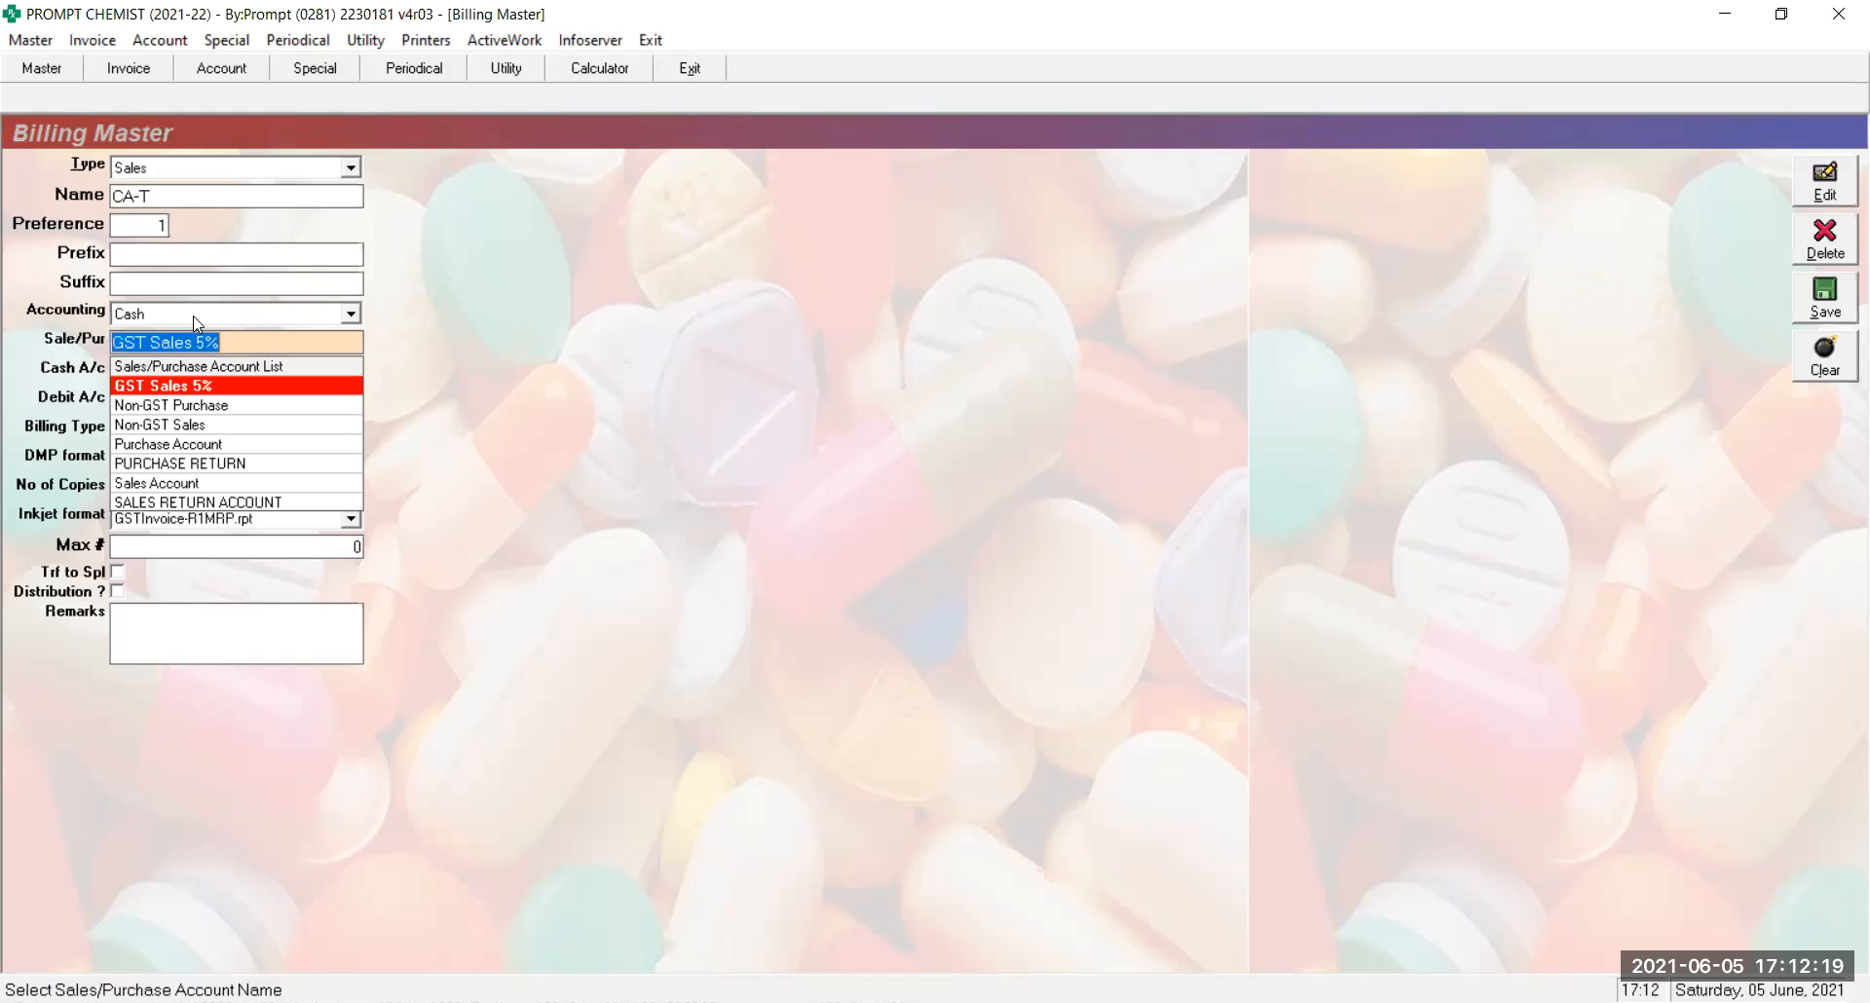
{"action": "type", "text": "GS"}
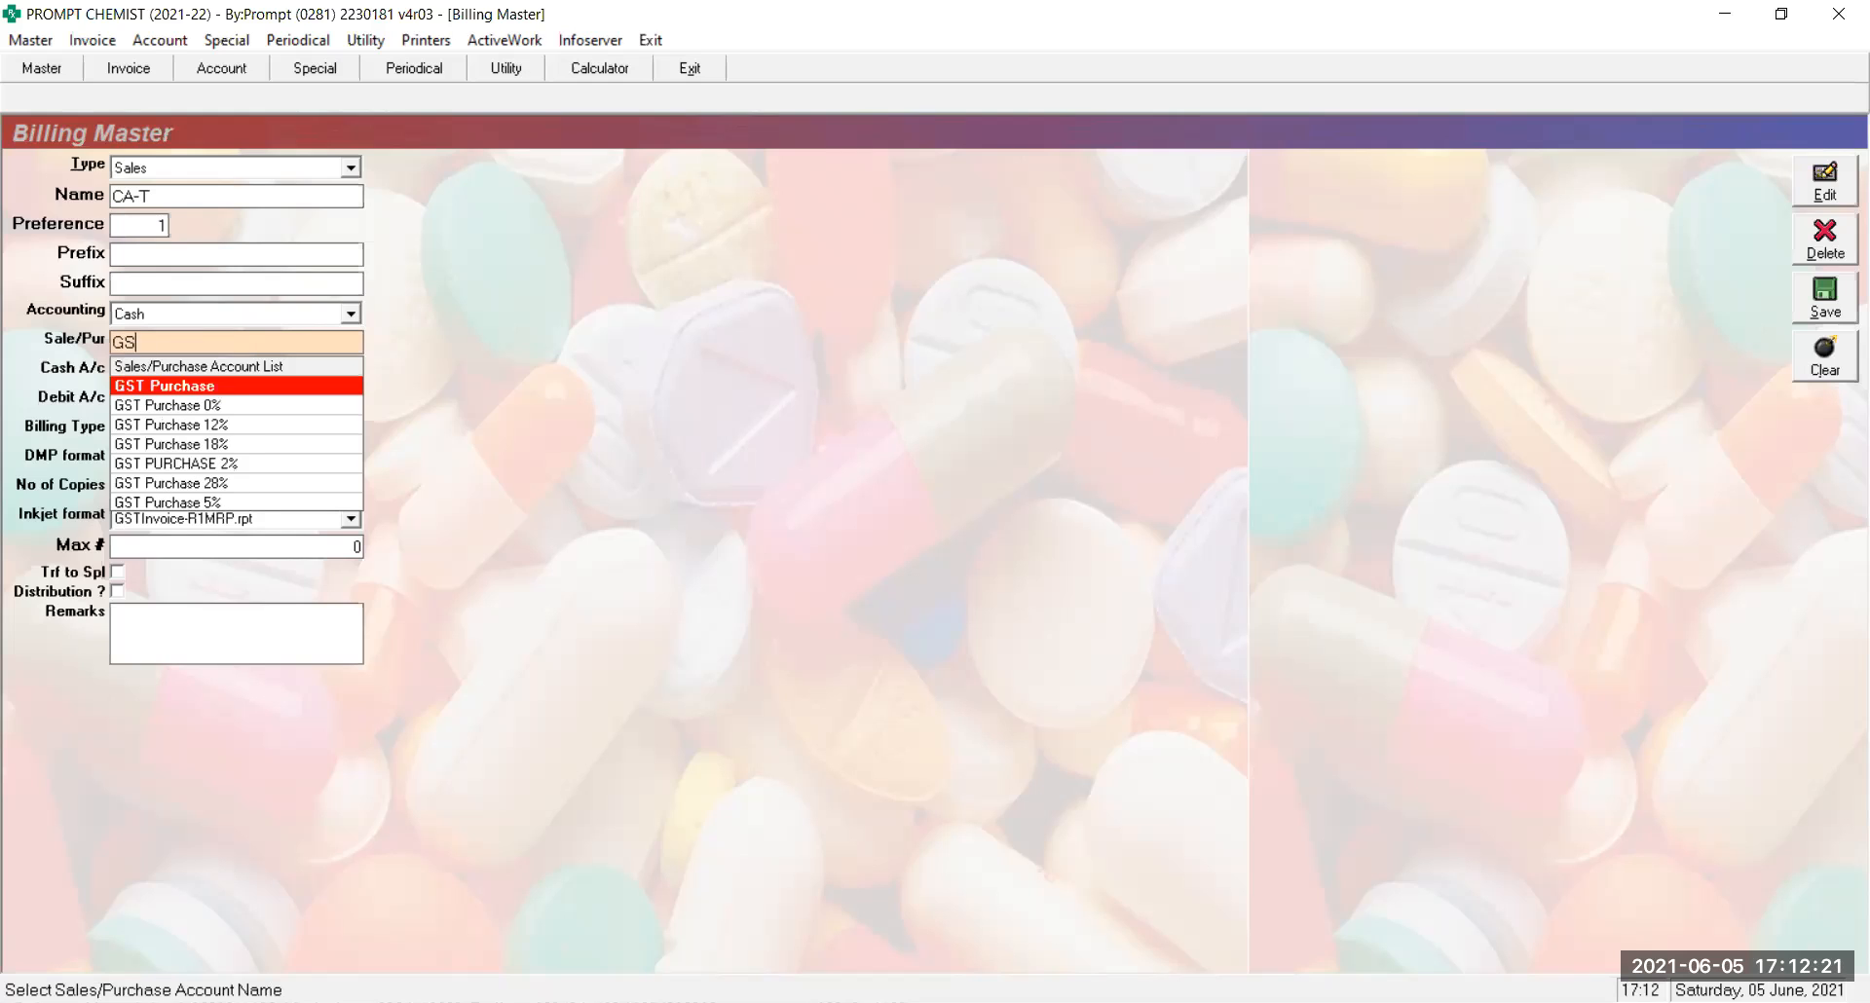
{"action": "type", "text": "T Sales"}
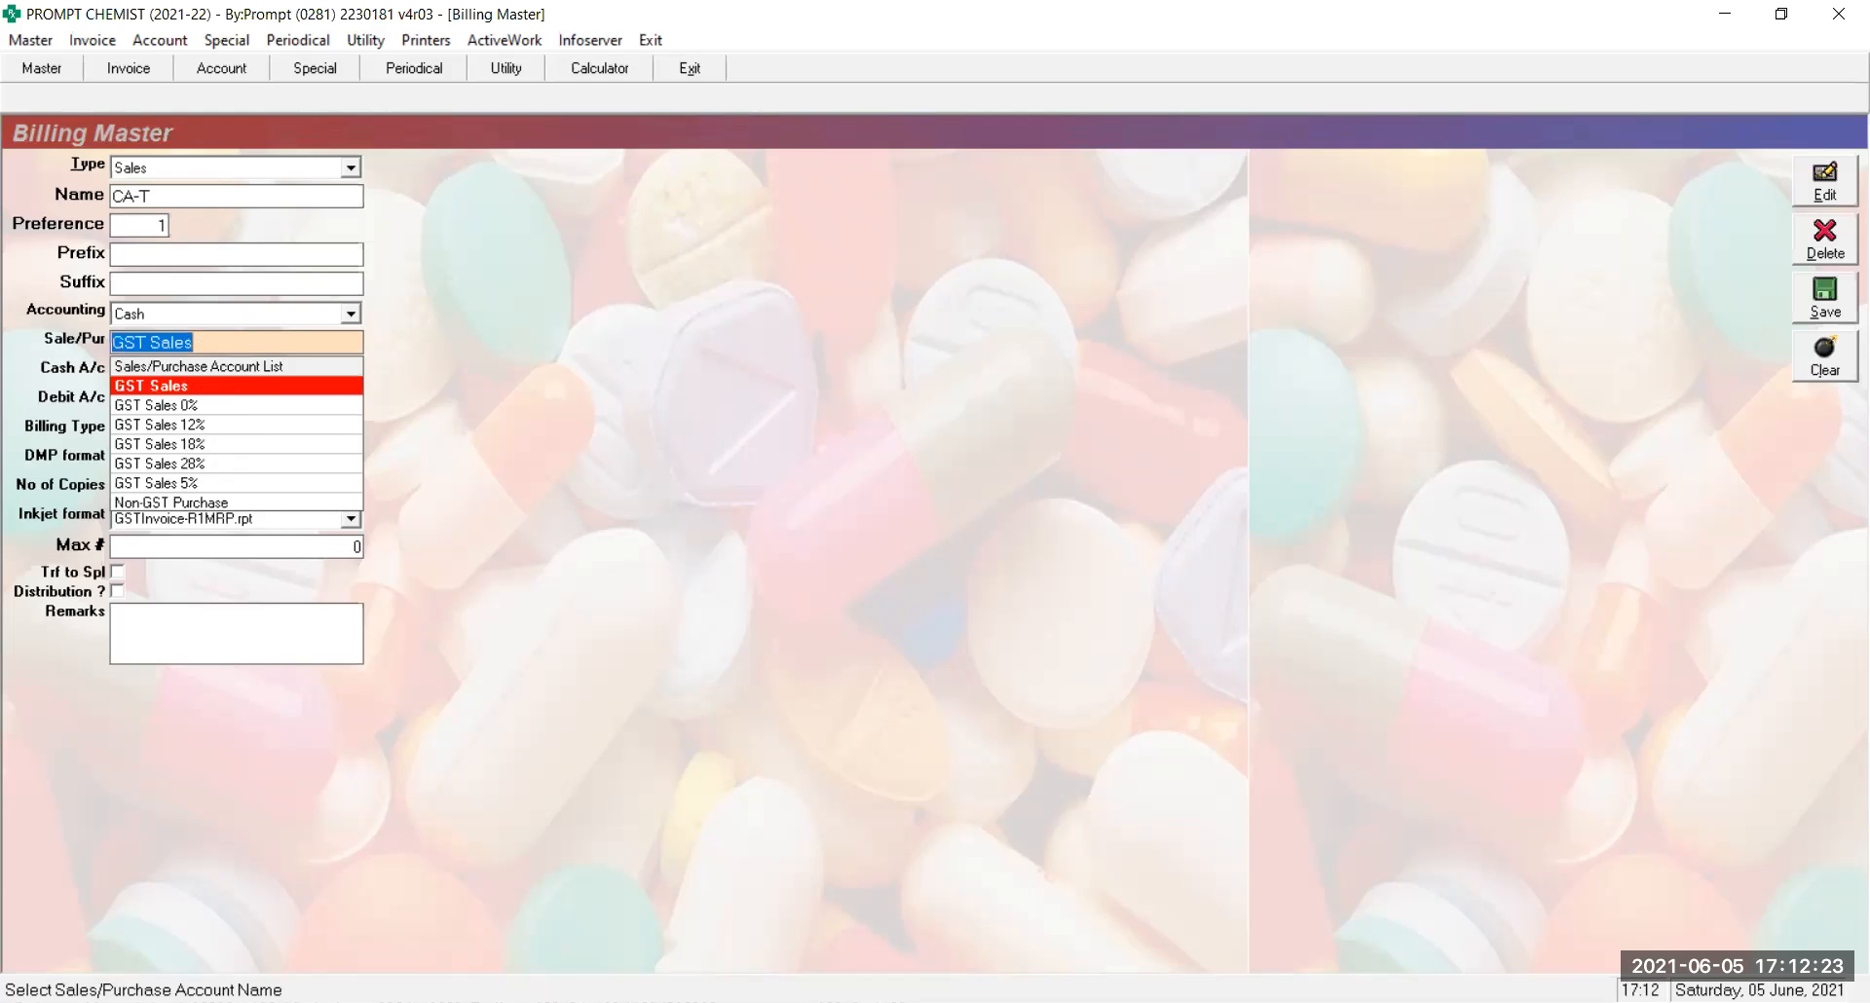
{"action": "key", "text": "Return"}
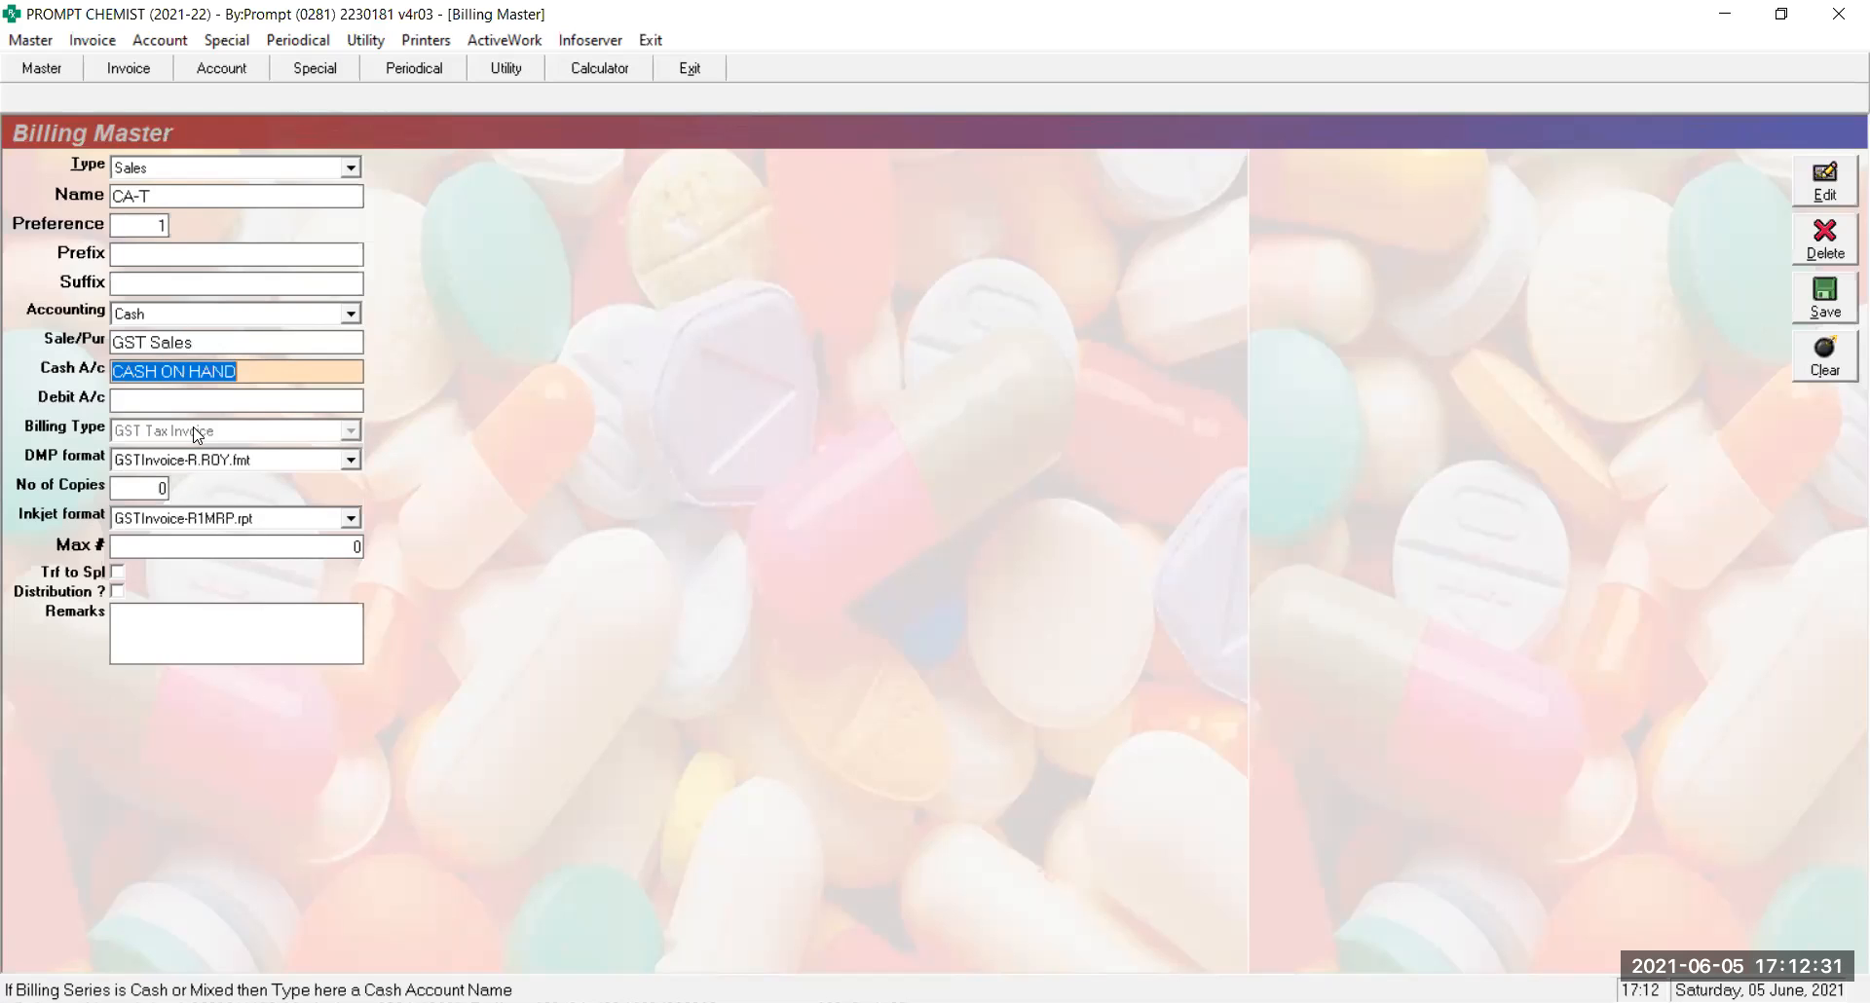
Keep GSTInvoice-R.ROY.fmt as the DMP format after checking the DMP and Inkjet format lists
{"action": "left_click", "coordinate": [252, 469]}
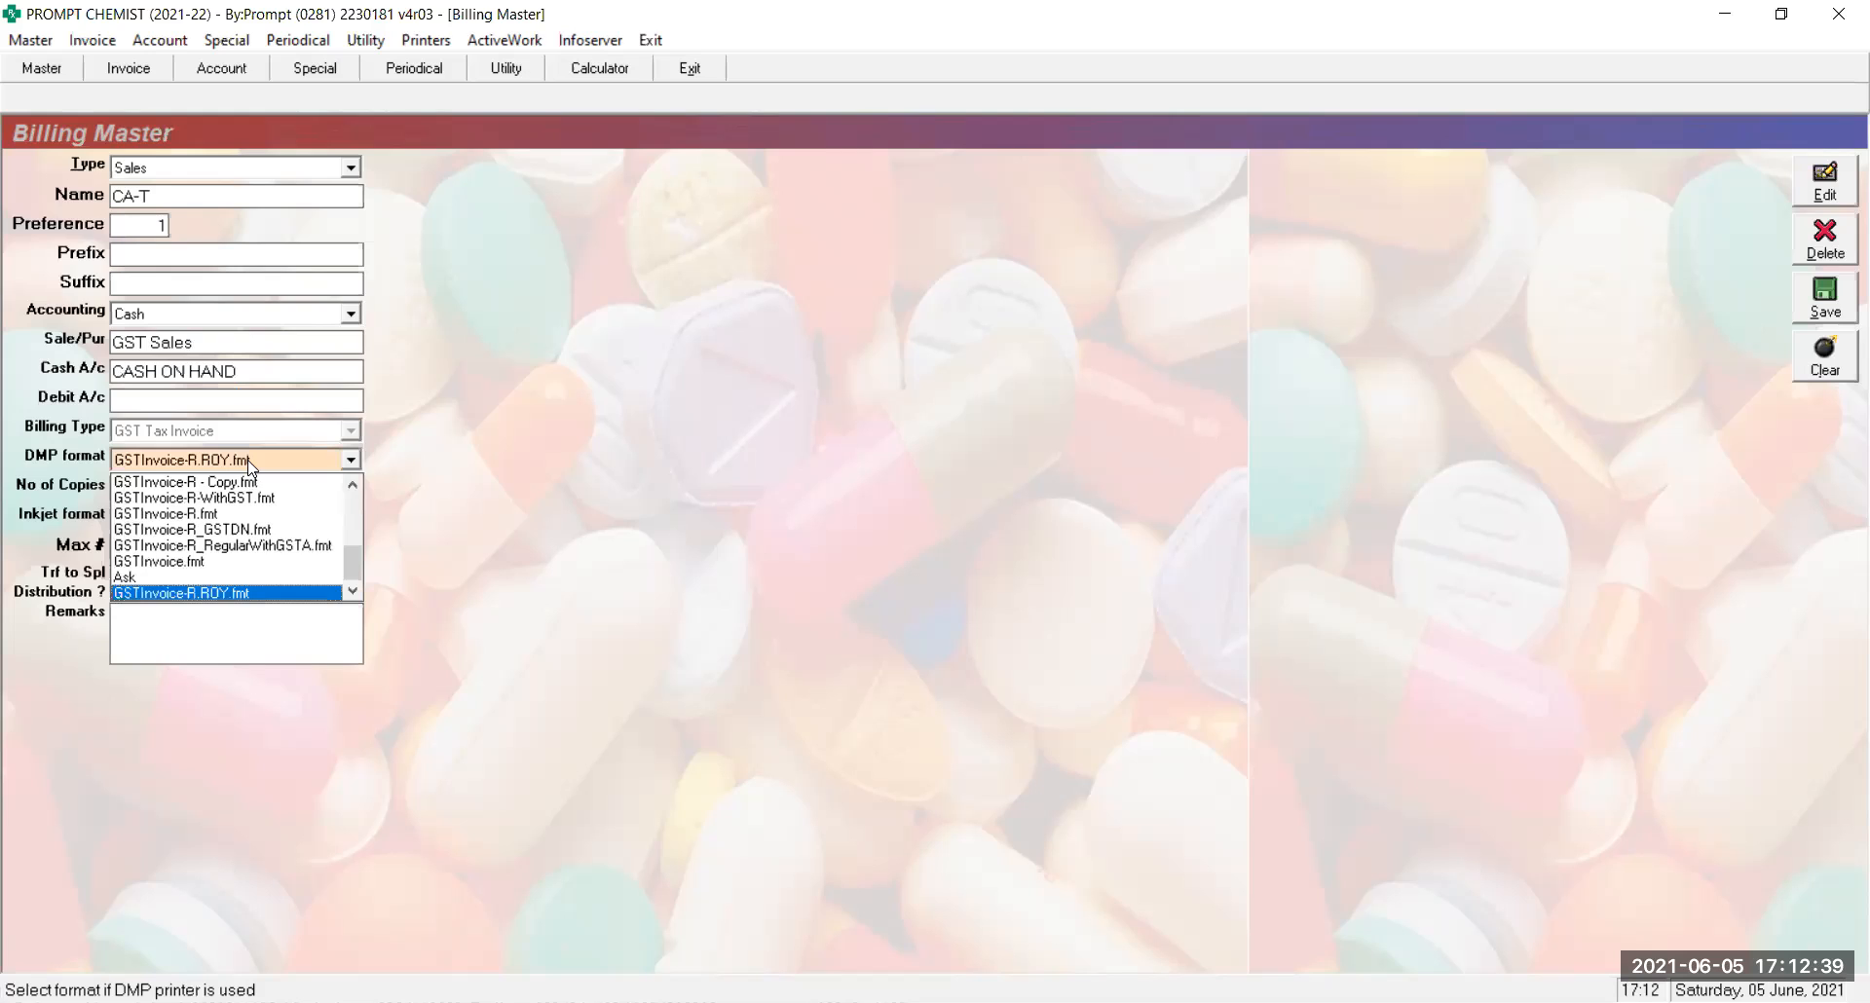
{"action": "left_click", "coordinate": [251, 469]}
{"action": "left_click", "coordinate": [245, 525]}
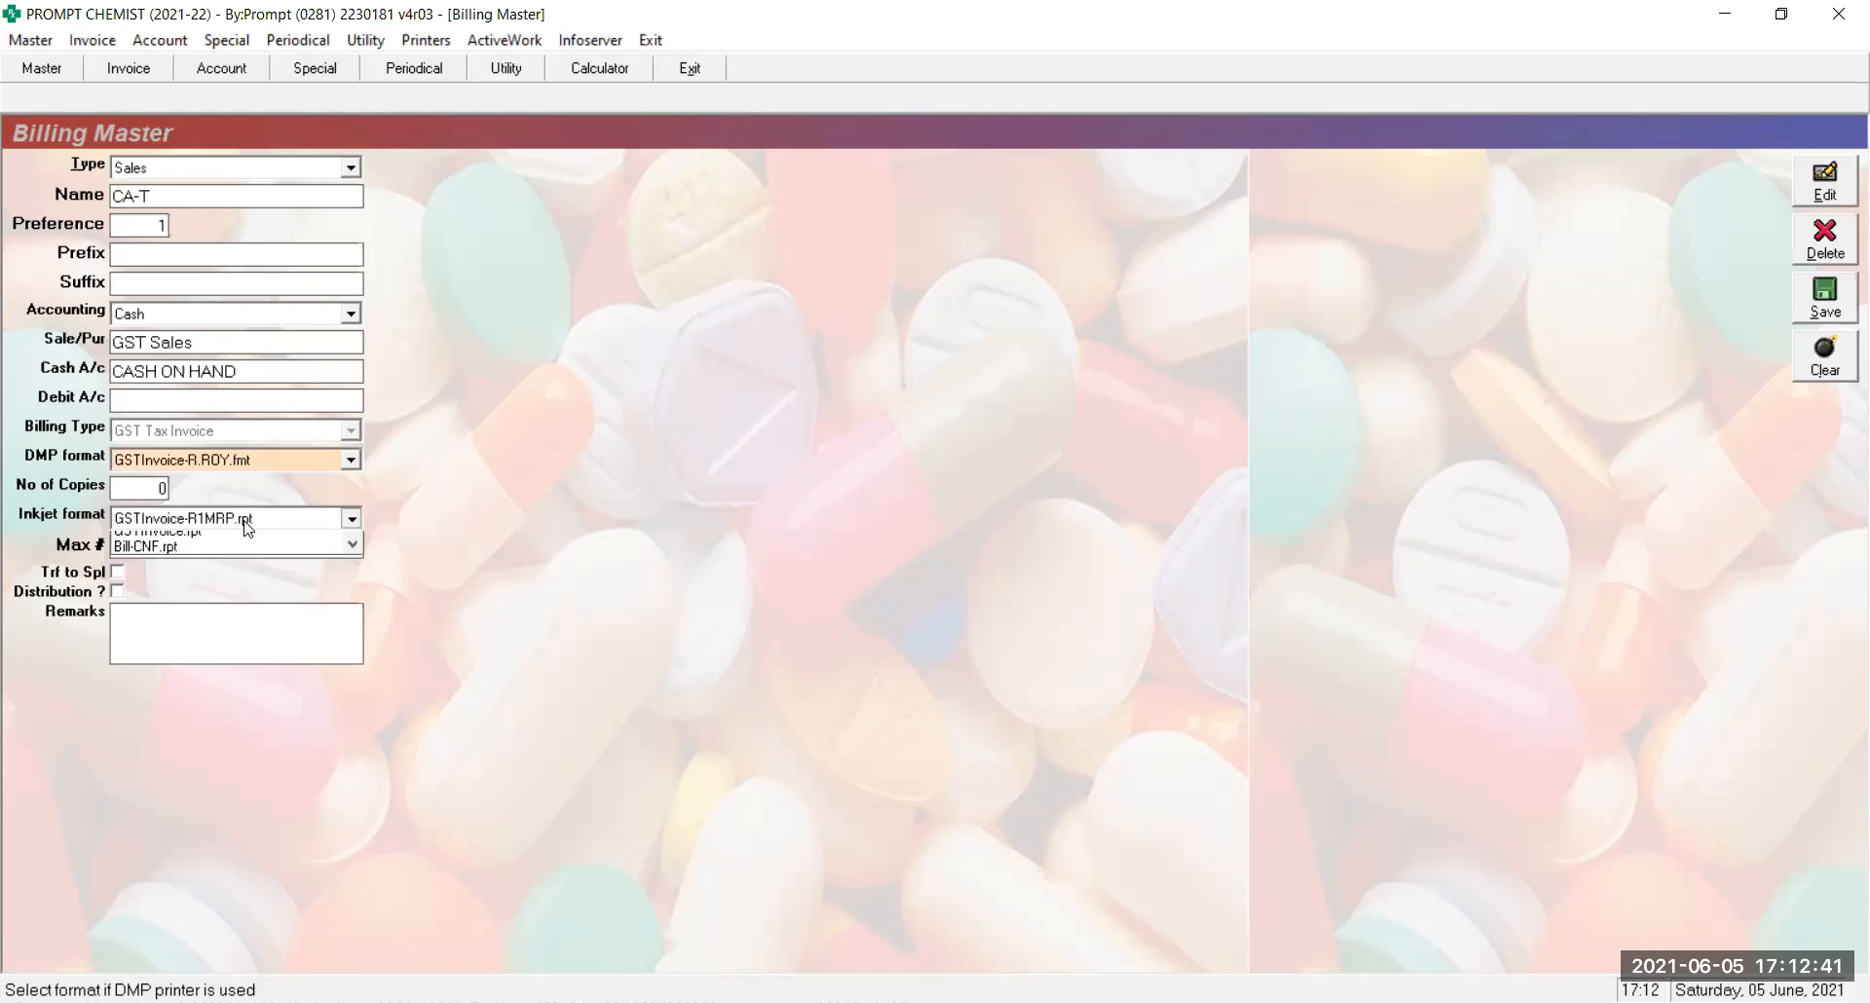
{"action": "left_click", "coordinate": [245, 524]}
Set No of Copies to 0, tick Trf to Spl and untick Distribution
{"action": "left_click", "coordinate": [144, 489]}
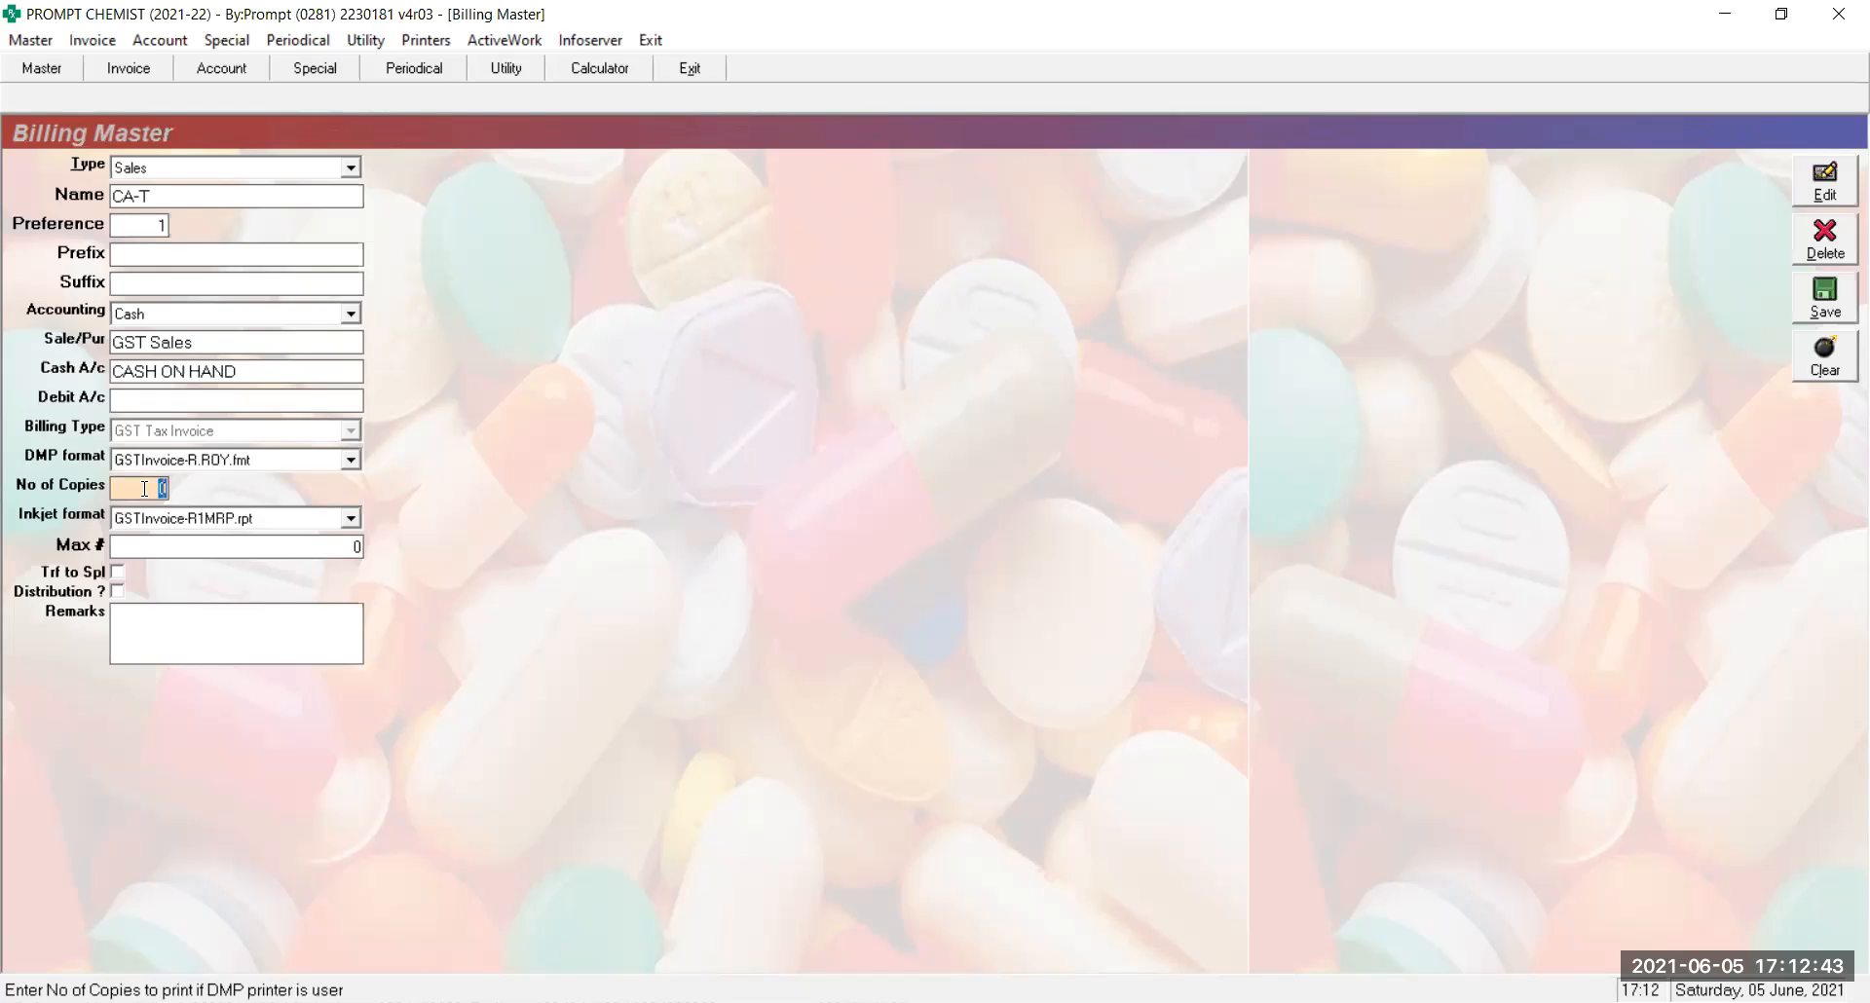
{"action": "key", "text": "BackSpace"}
{"action": "type", "text": "0"}
{"action": "key", "text": "Return"}
{"action": "key", "text": "Return"}
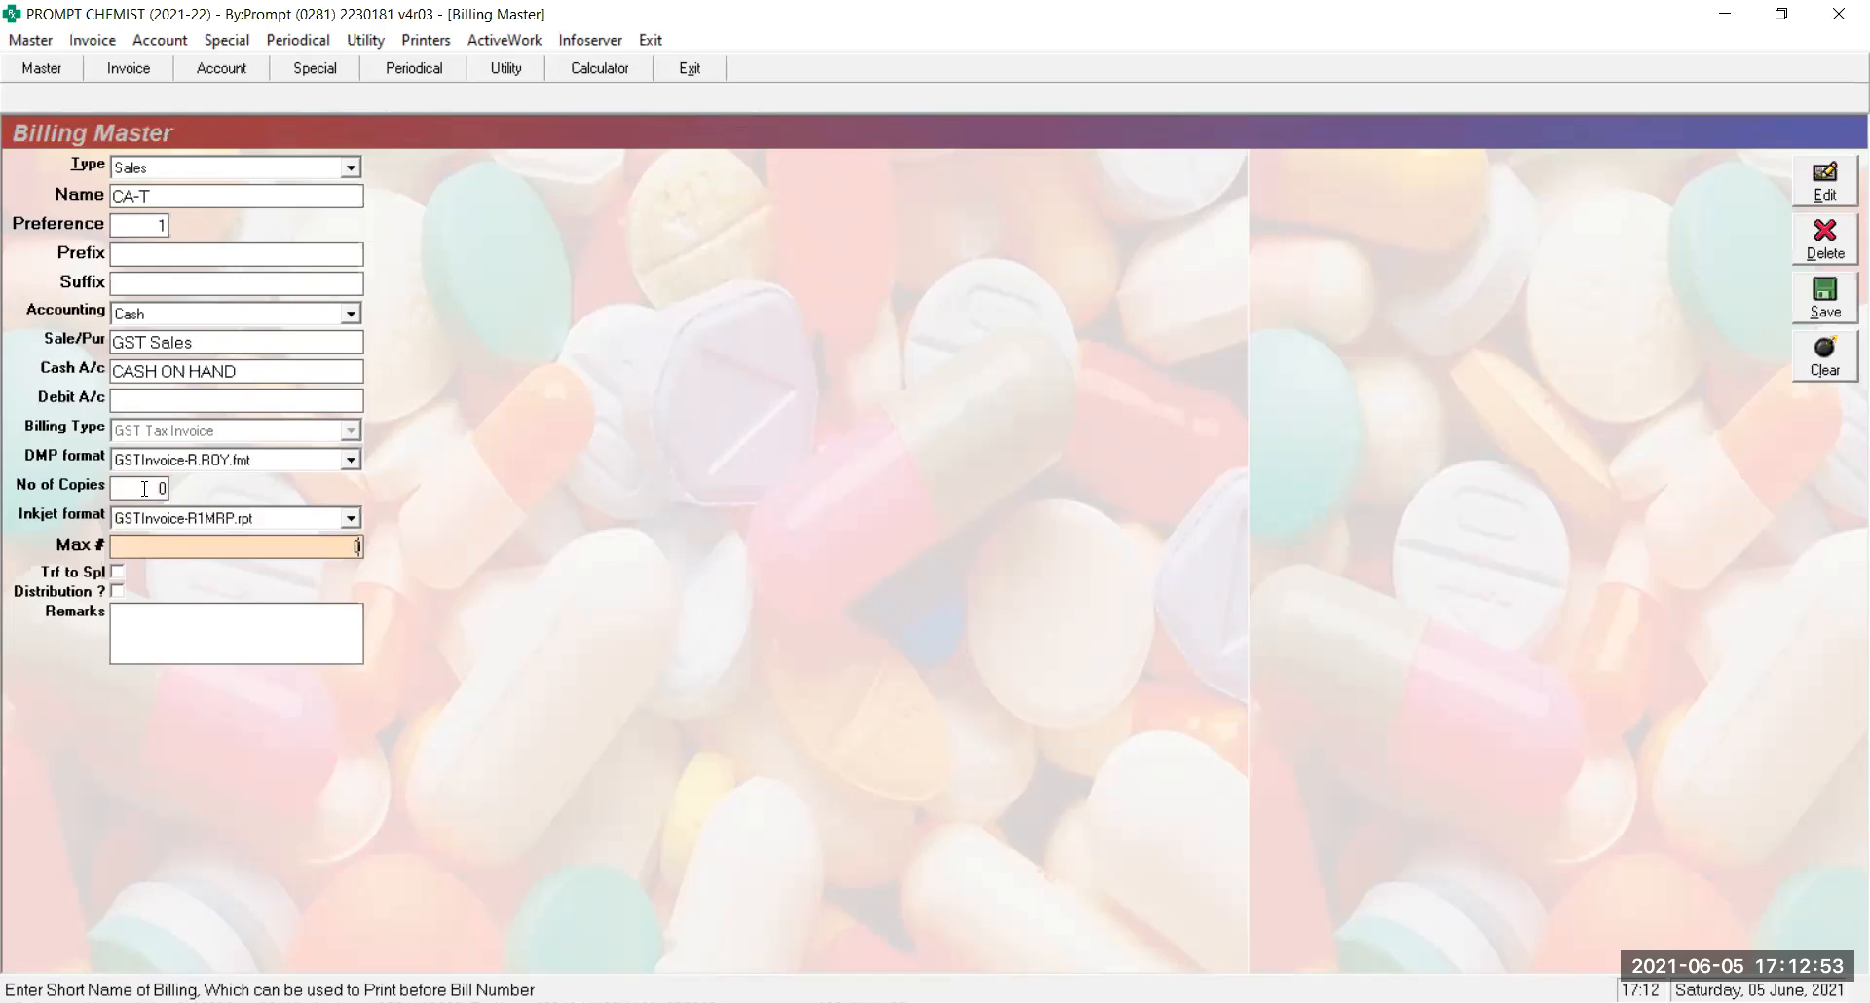
{"action": "key", "text": "Return"}
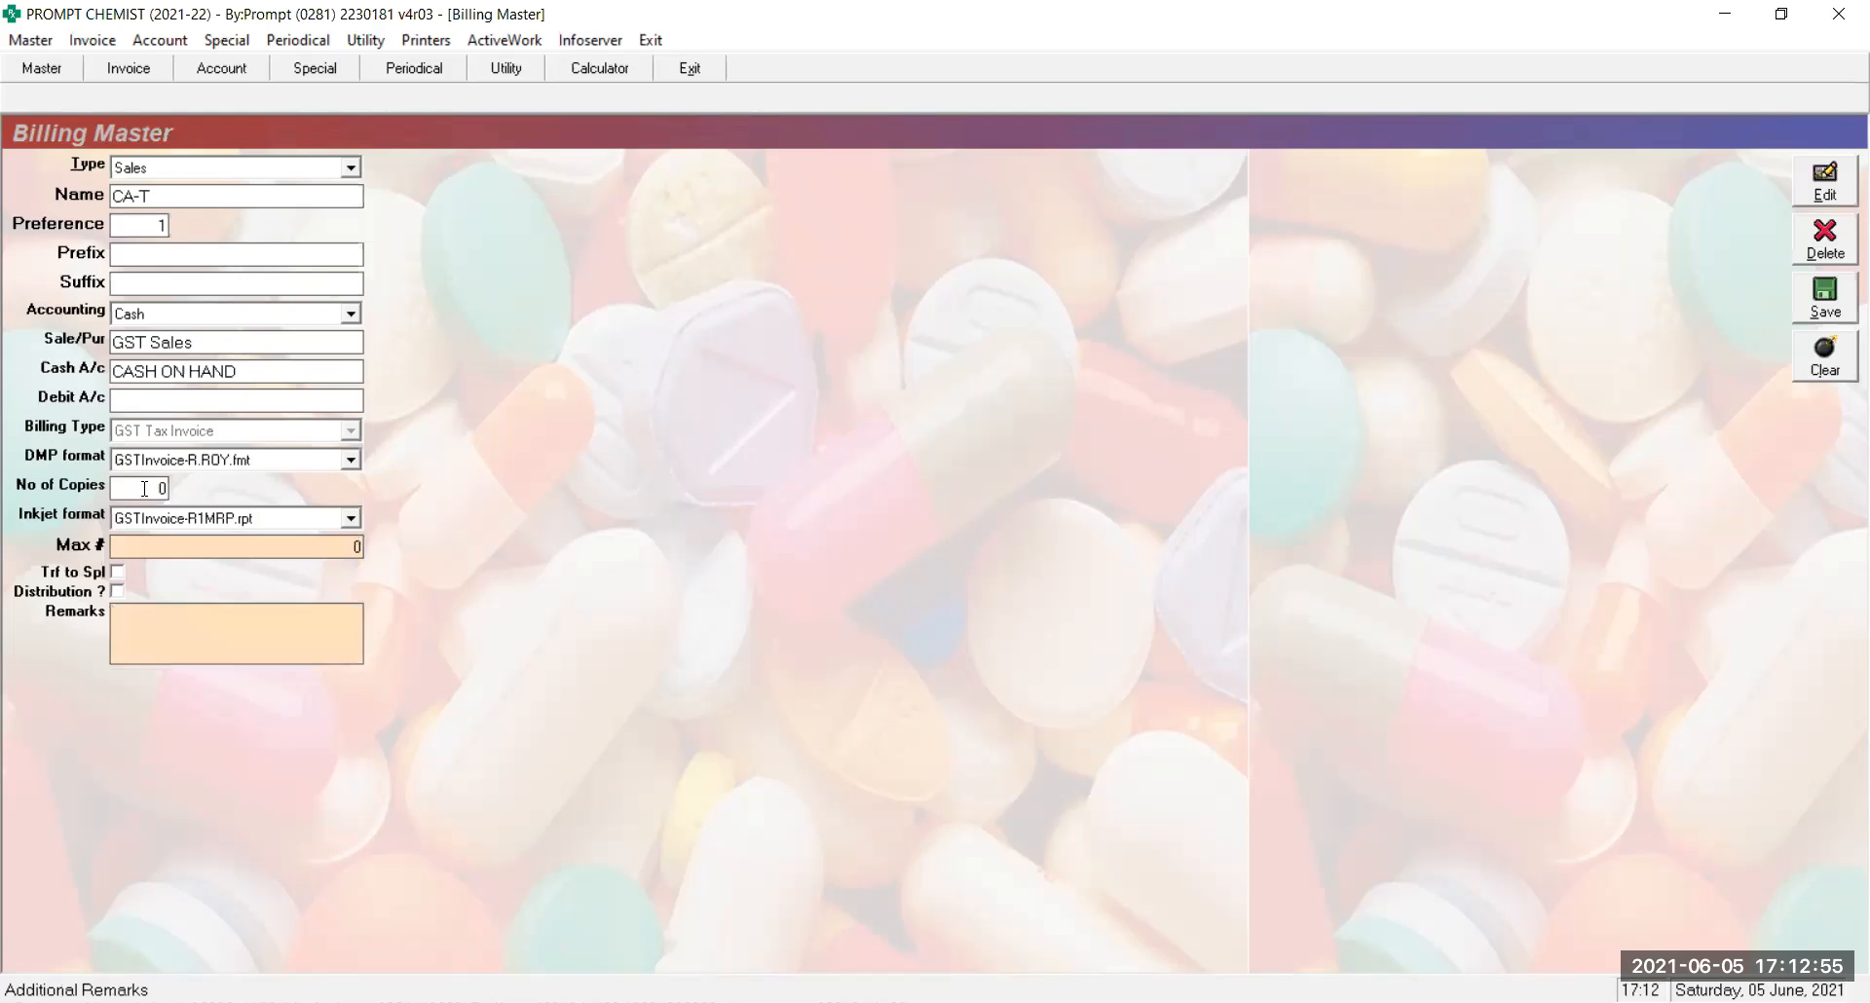
{"action": "left_click", "coordinate": [115, 573]}
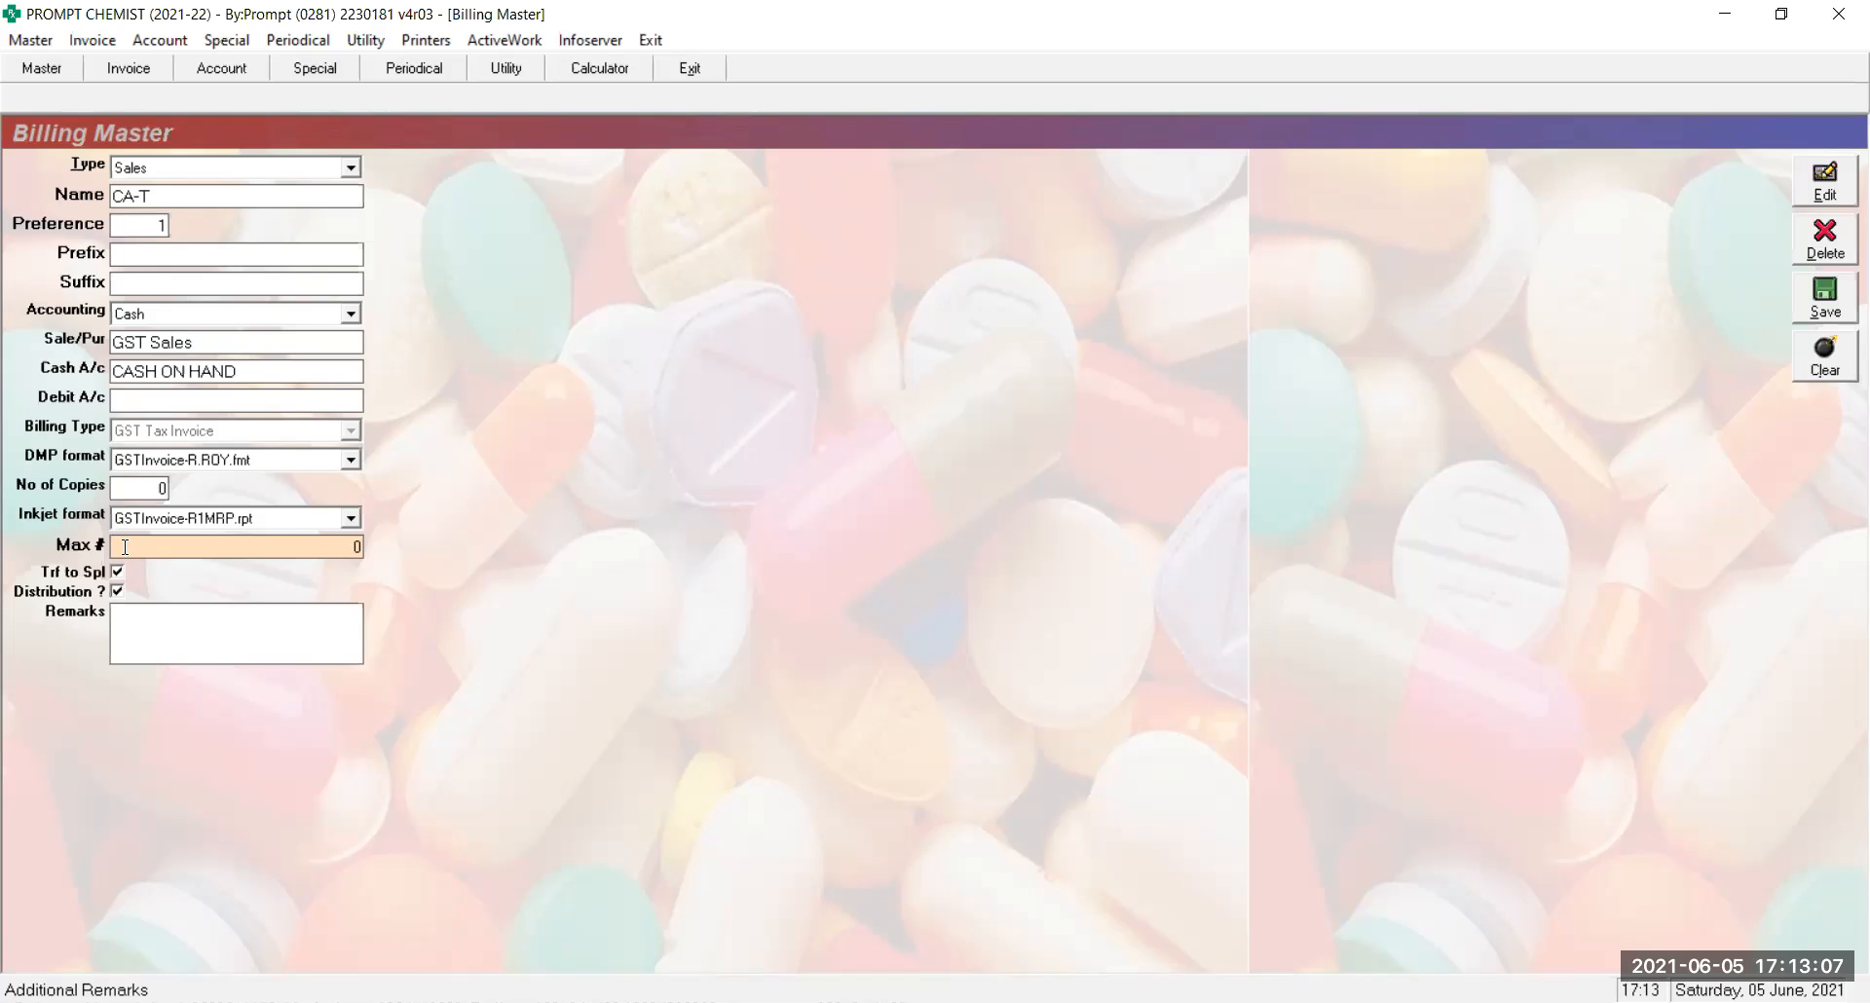
{"action": "left_click", "coordinate": [116, 592]}
Clear the Billing Master form and set the billing type to Sales
{"action": "left_click", "coordinate": [1825, 356]}
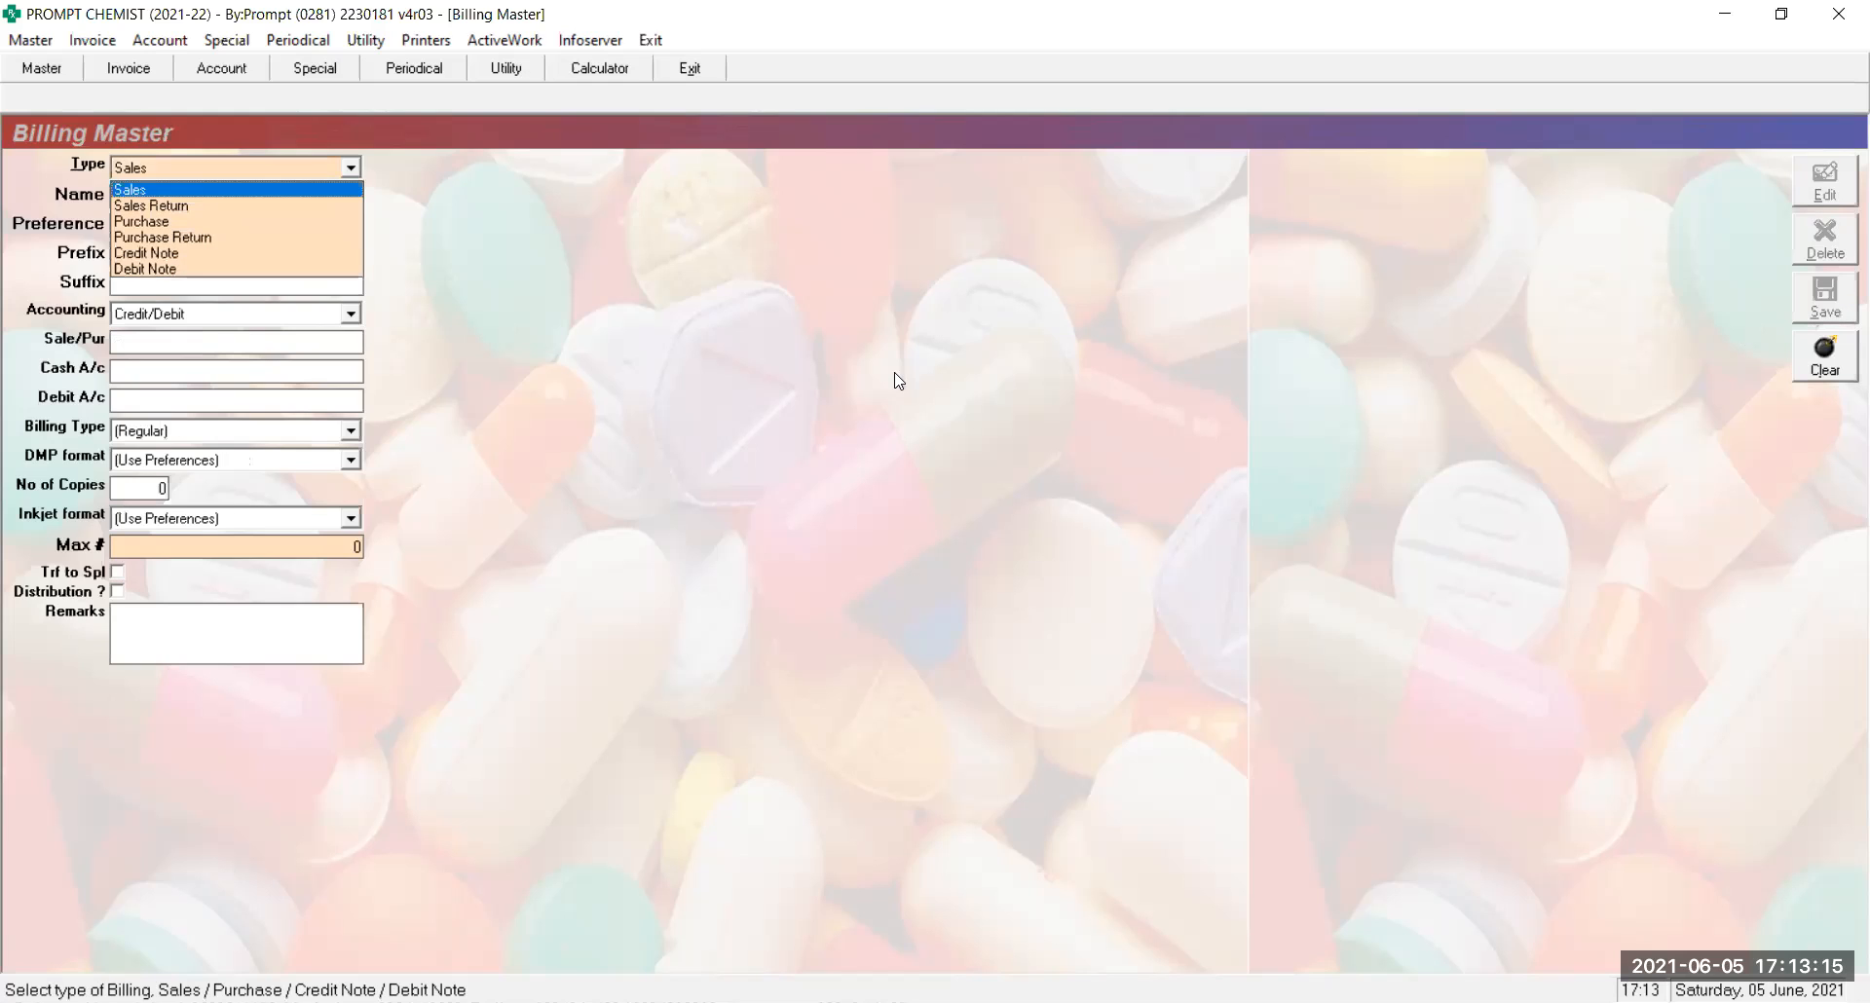
{"action": "key", "text": "Down"}
{"action": "key", "text": "Return"}
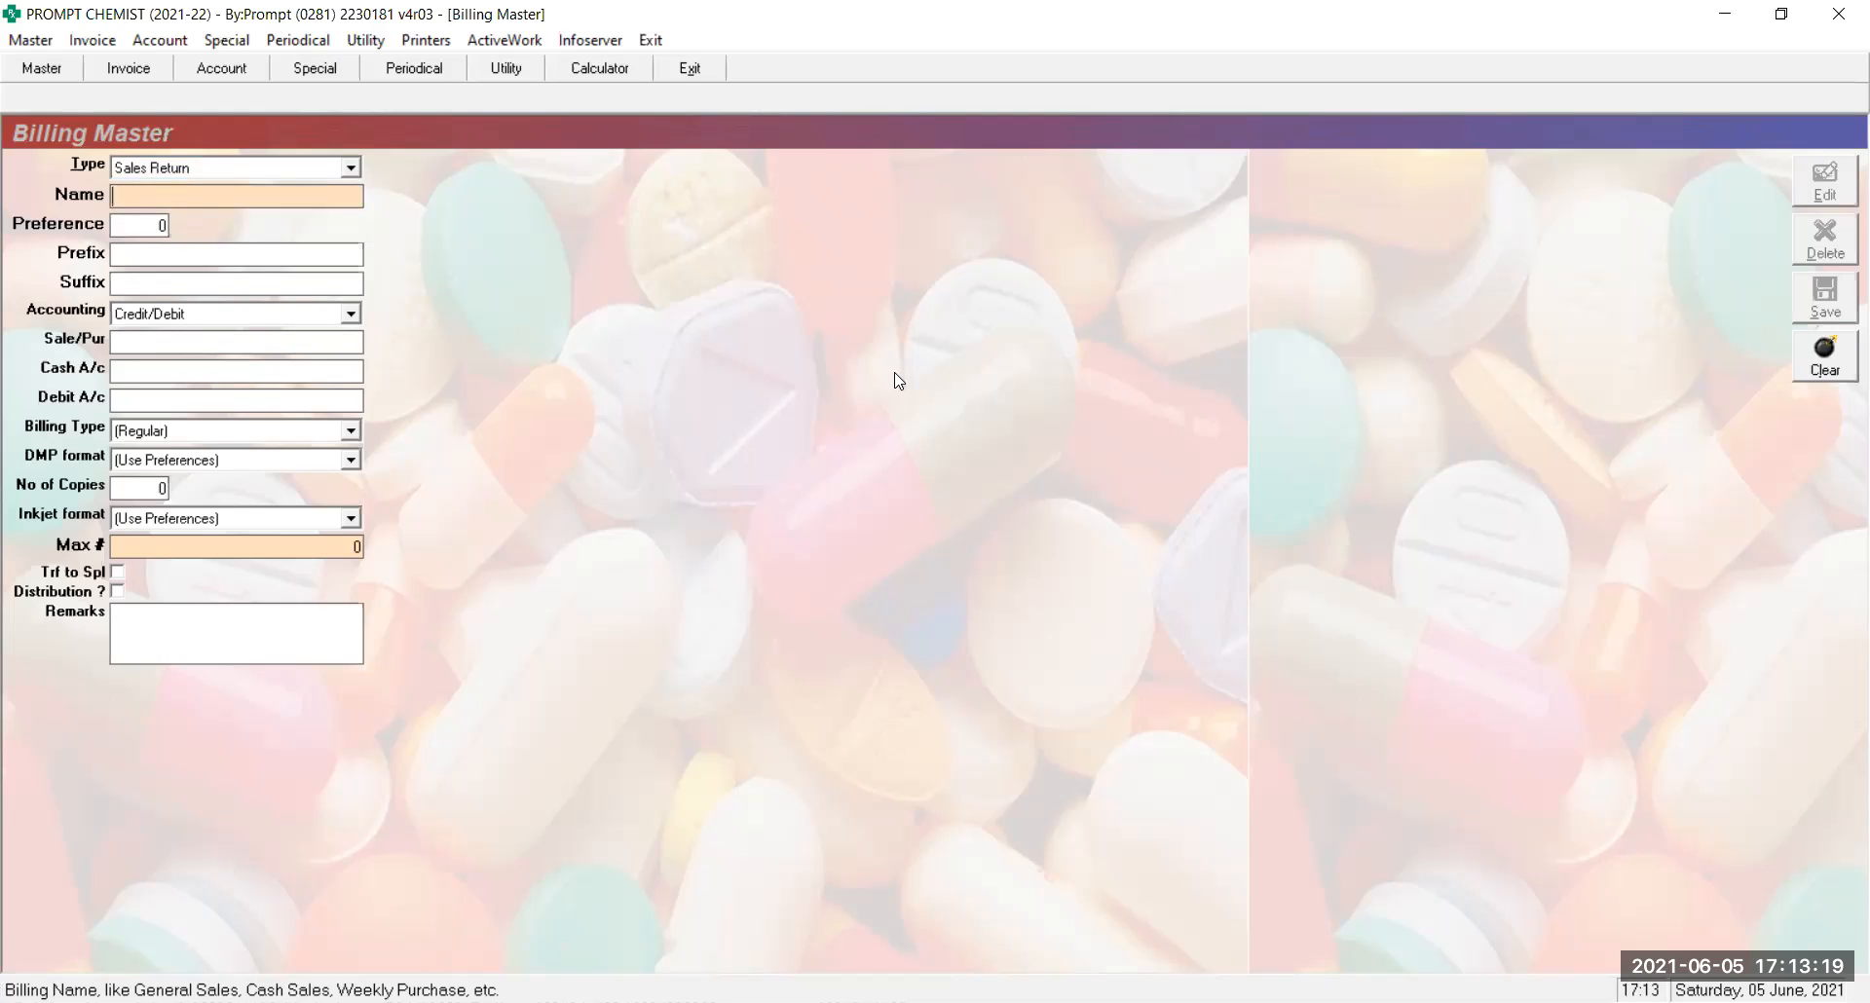
{"action": "key", "text": "shift+Tab"}
{"action": "key", "text": "Up"}
{"action": "key", "text": "Return"}
Enter CABS as the new series name
{"action": "type", "text": "CA"}
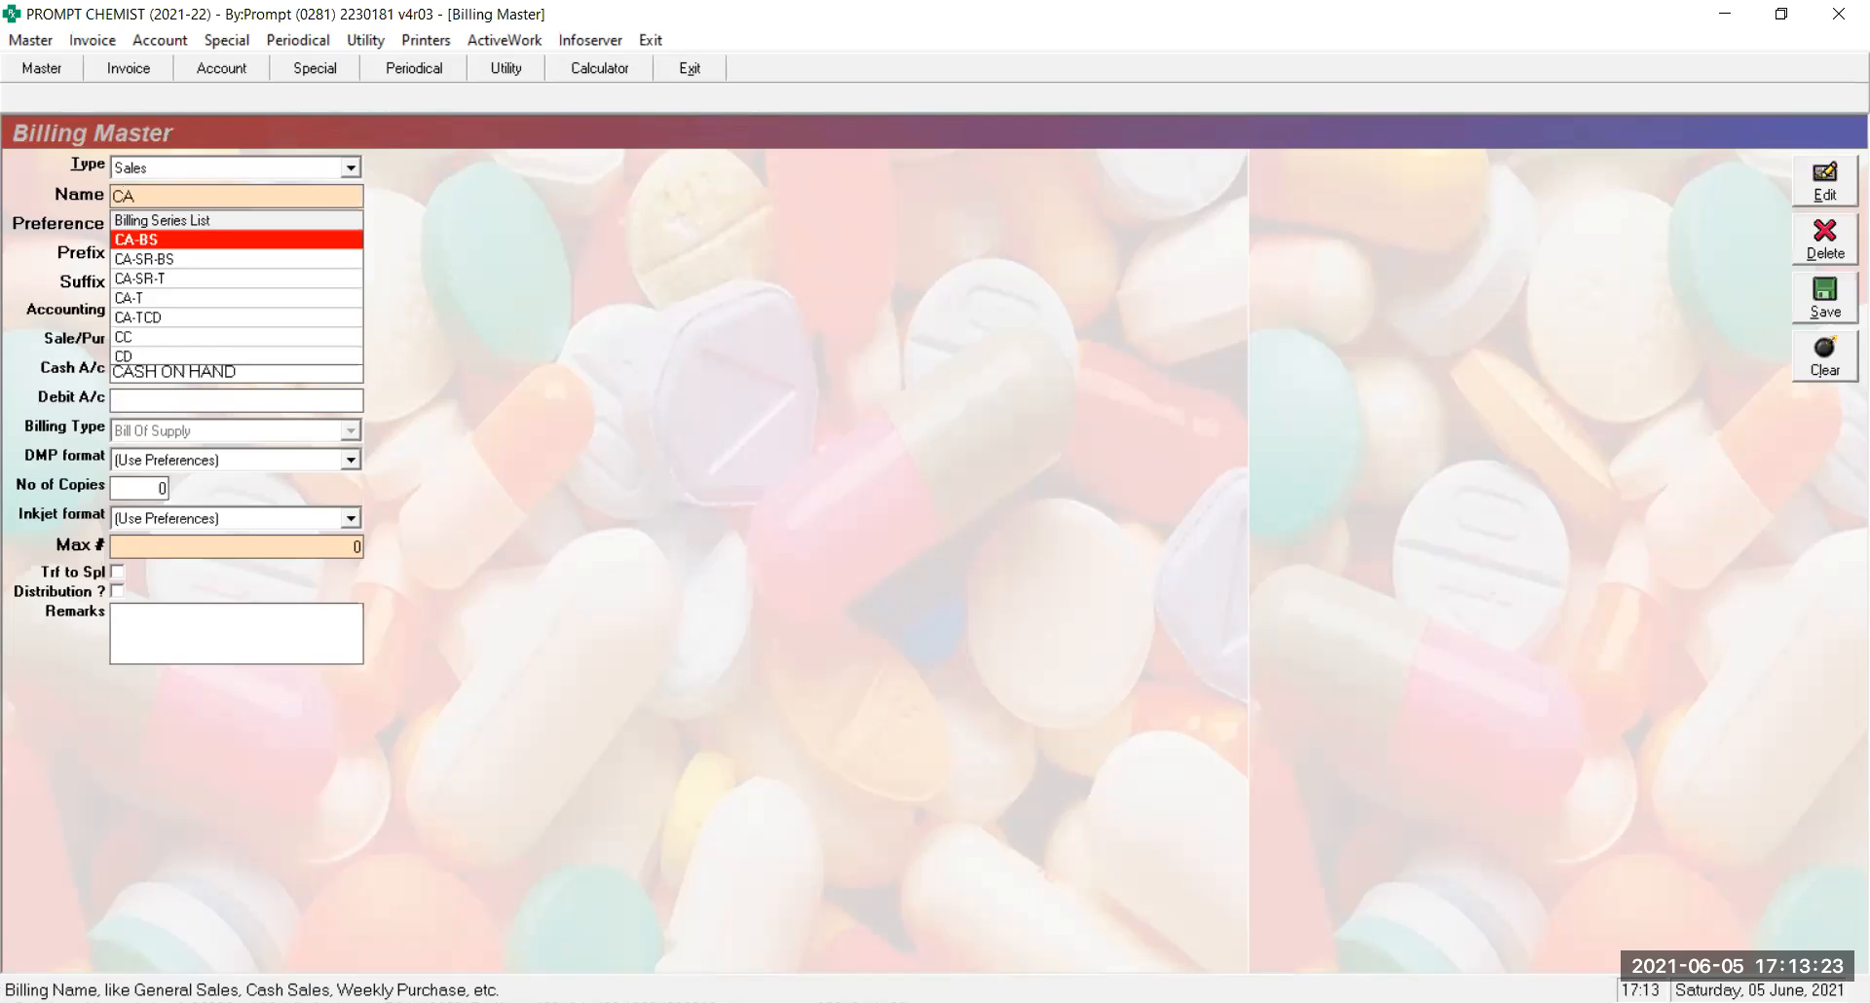
{"action": "key", "text": "BackSpace"}
{"action": "key", "text": "BackSpace"}
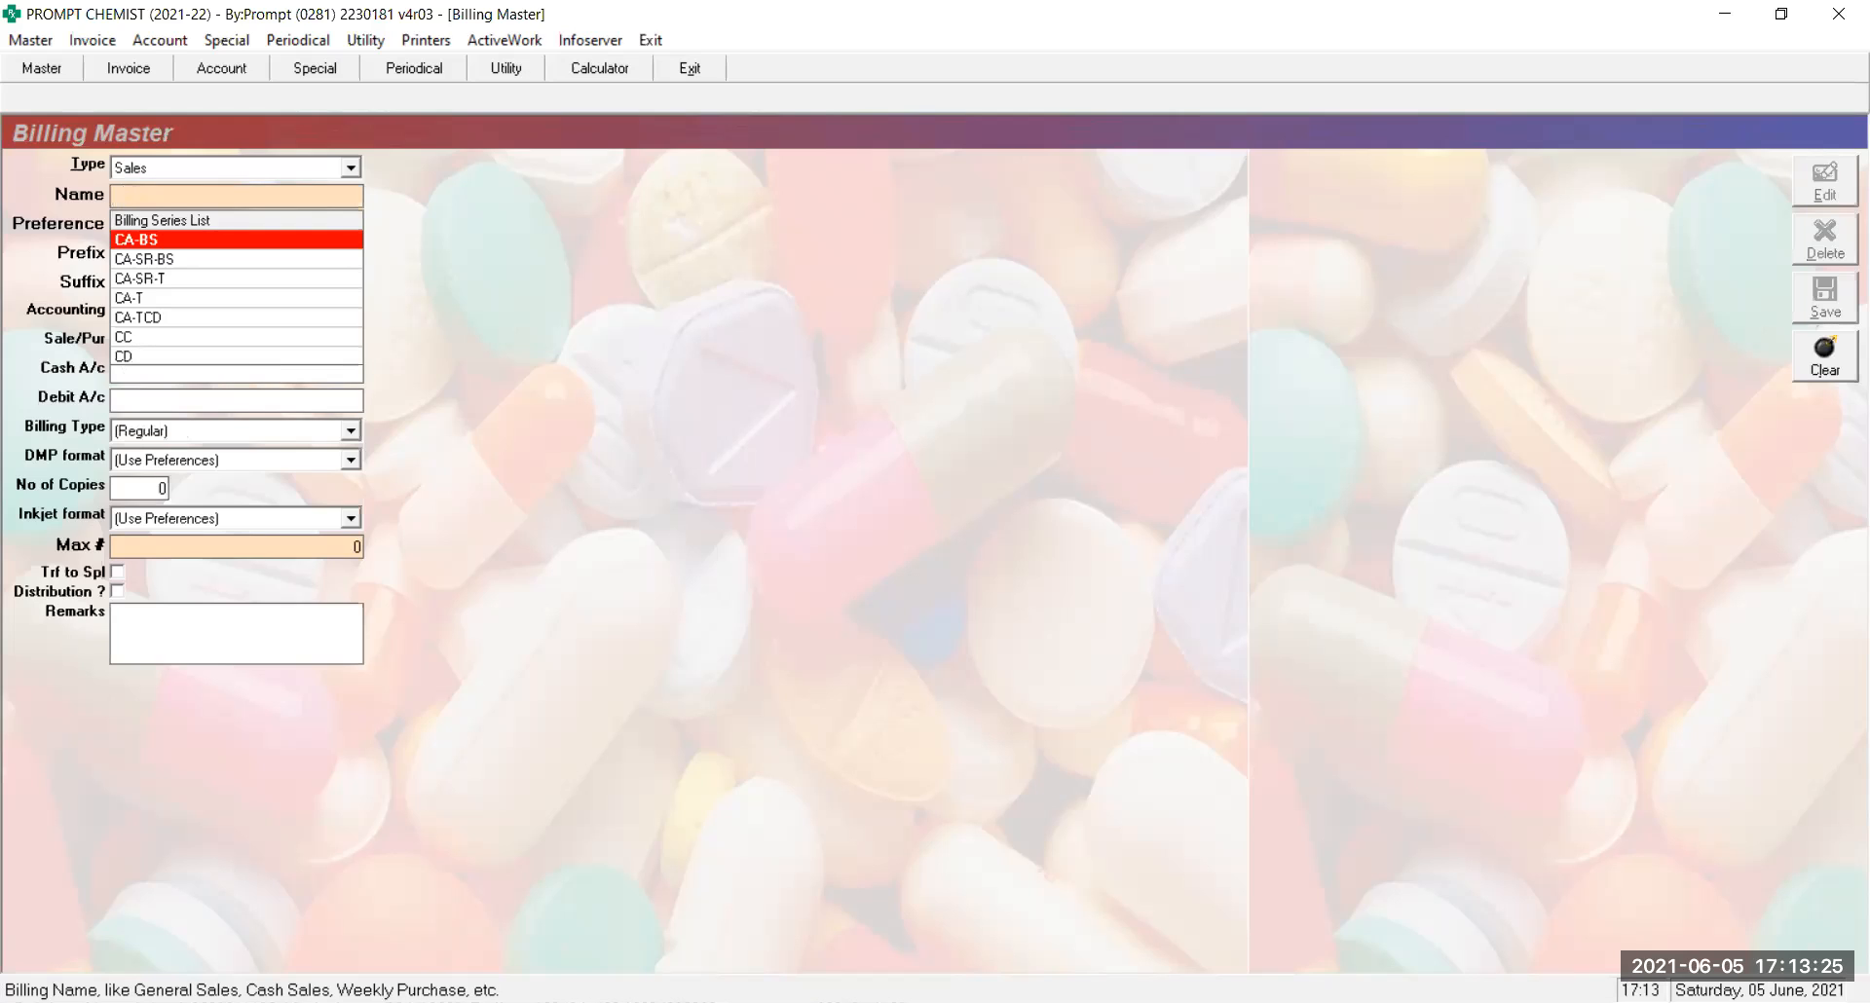
{"action": "type", "text": "CABS"}
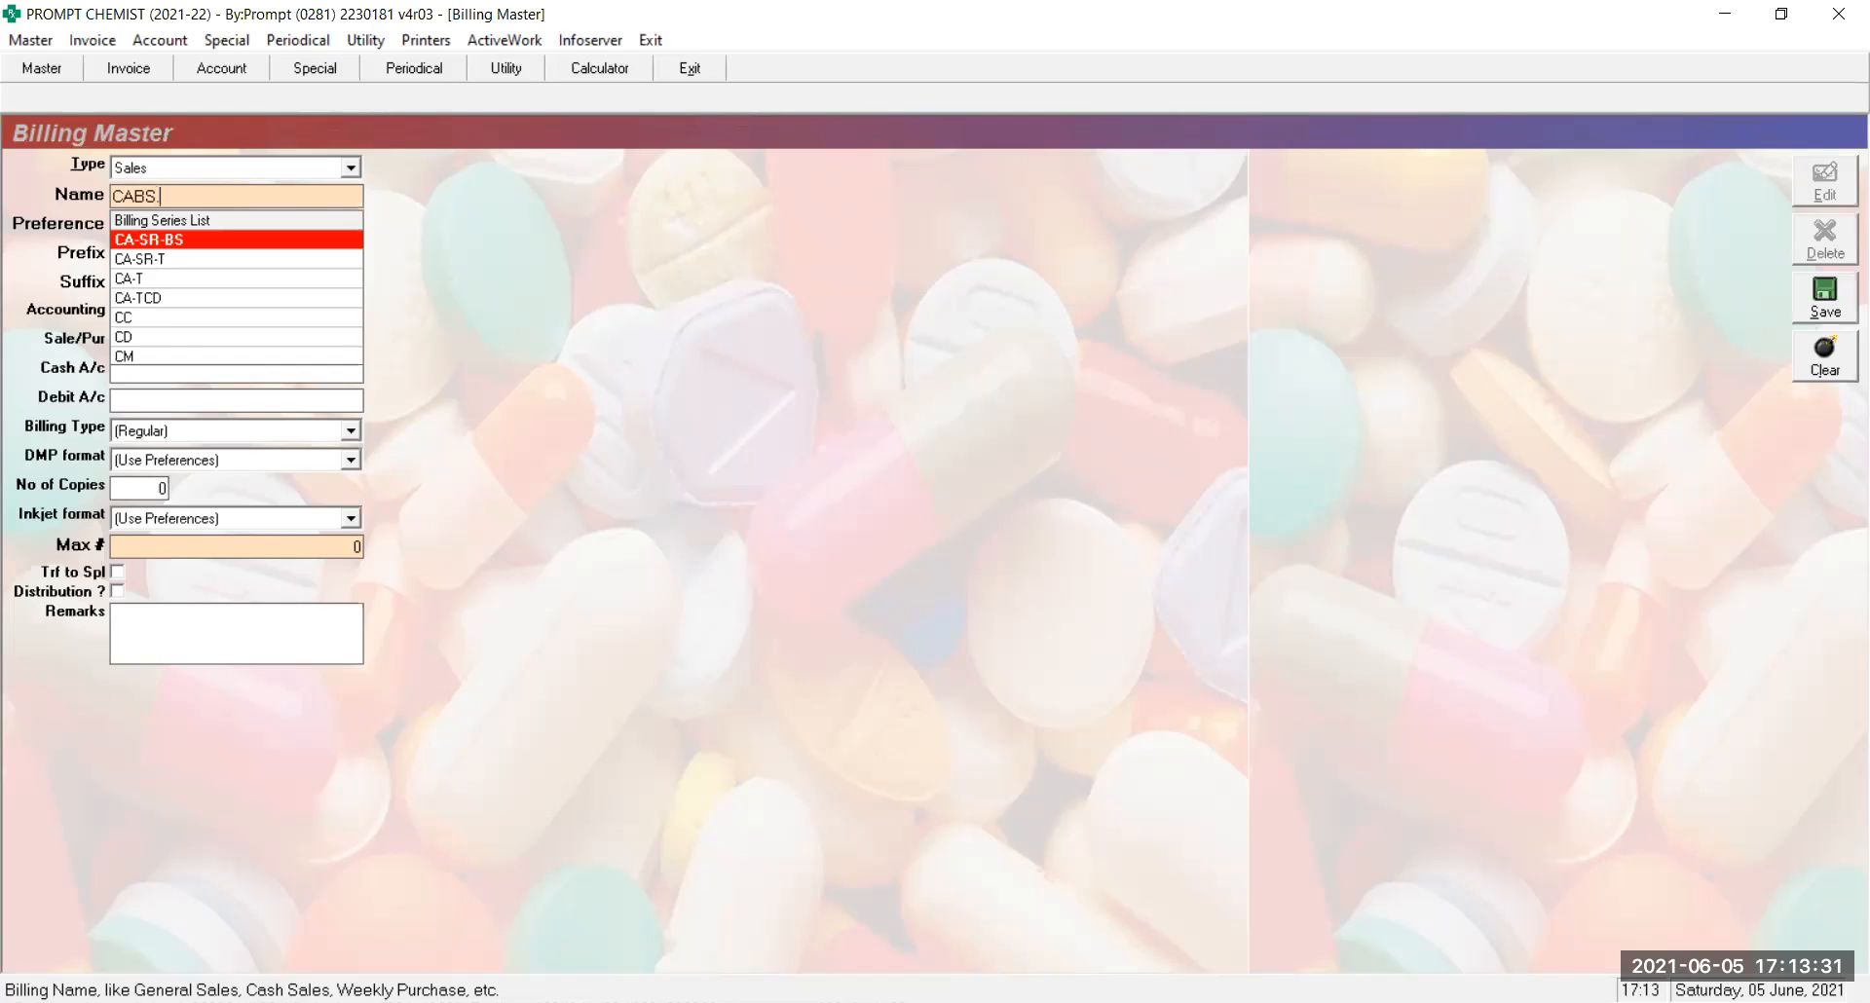
{"action": "key", "text": "BackSpace"}
{"action": "type", "text": "S"}
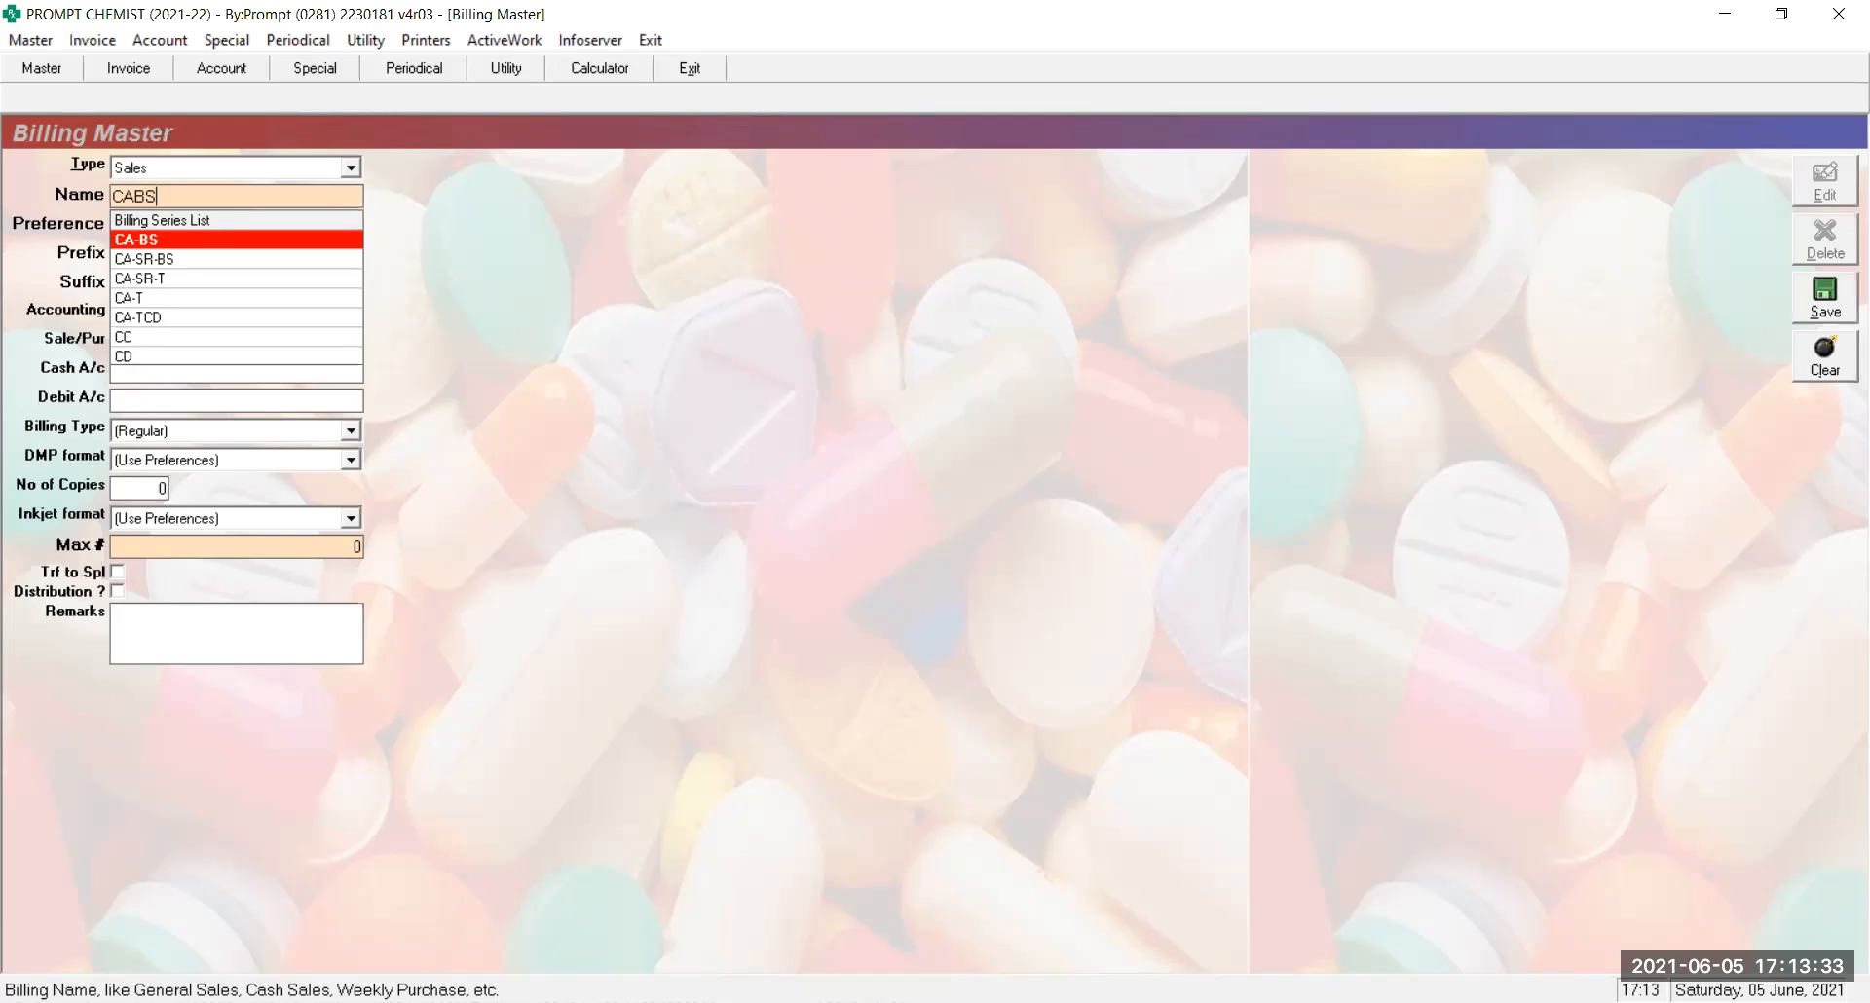
{"action": "key", "text": "Return"}
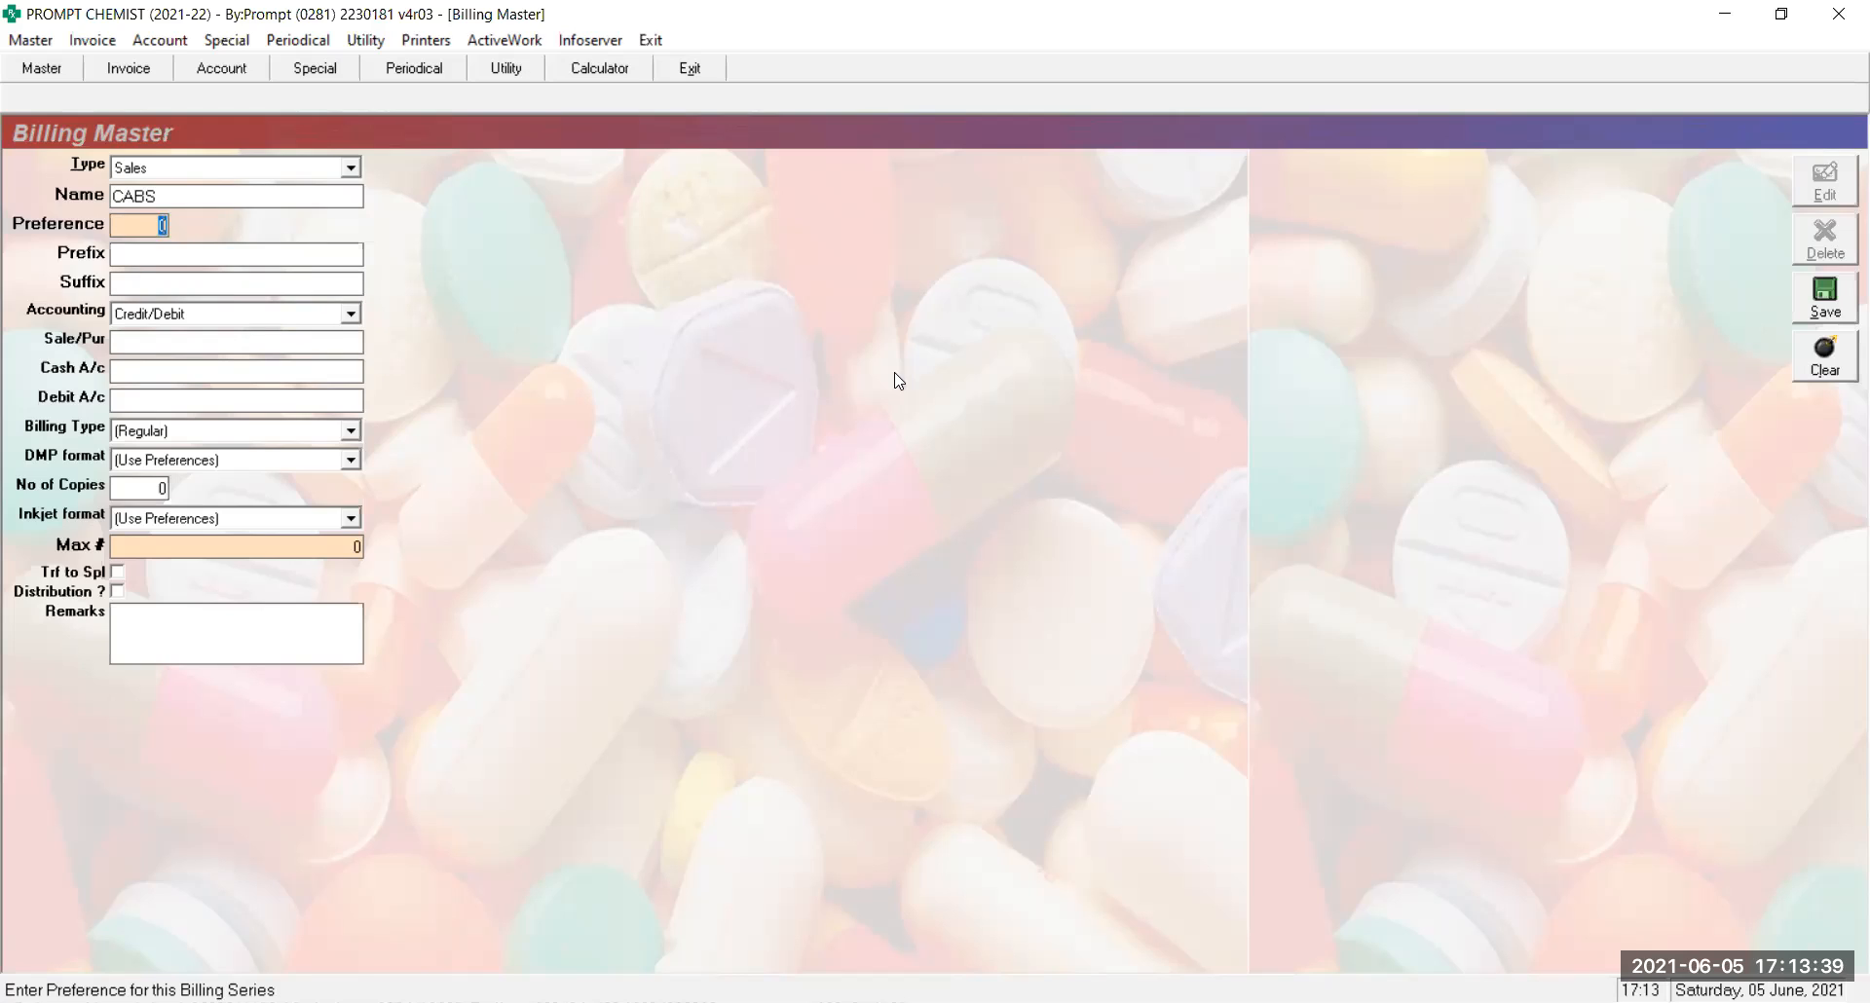
Give CABS preference 8 and change its accounting mode from Credit/Debit to Cash
{"action": "type", "text": "8"}
{"action": "key", "text": "Return"}
{"action": "key", "text": "Return"}
{"action": "key", "text": "Return"}
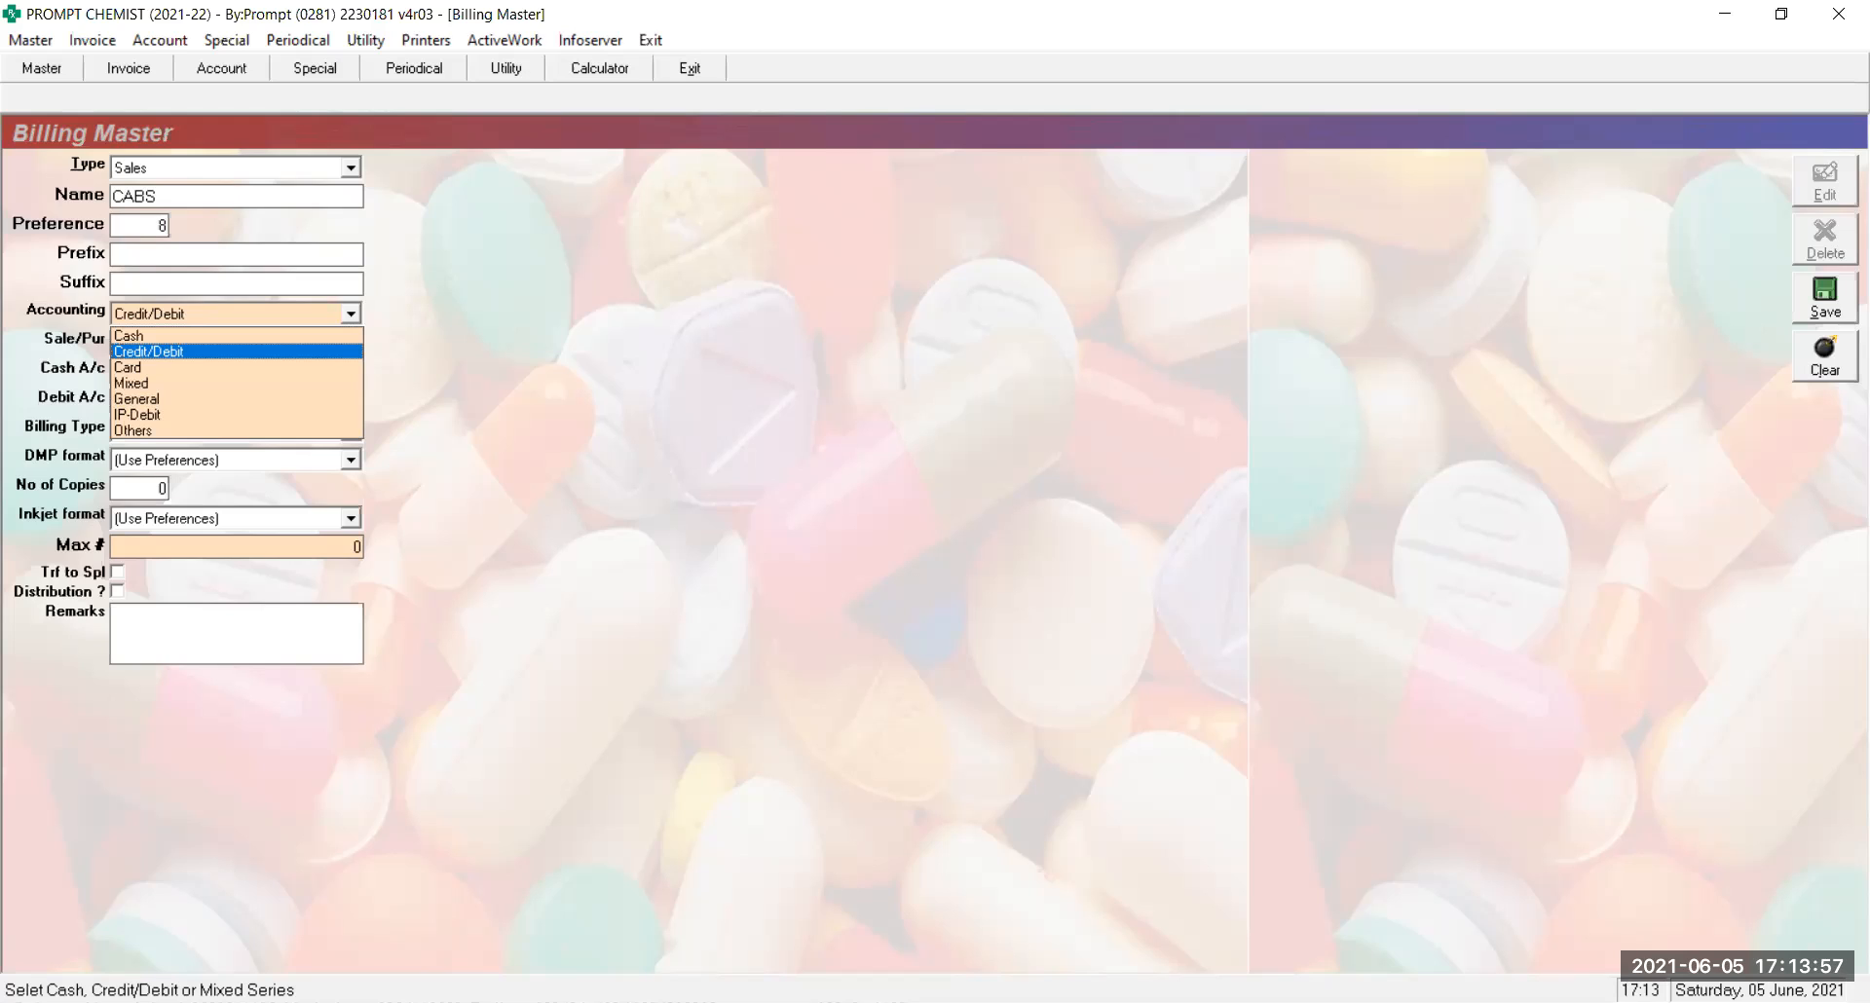
{"action": "key", "text": "alt+Tab"}
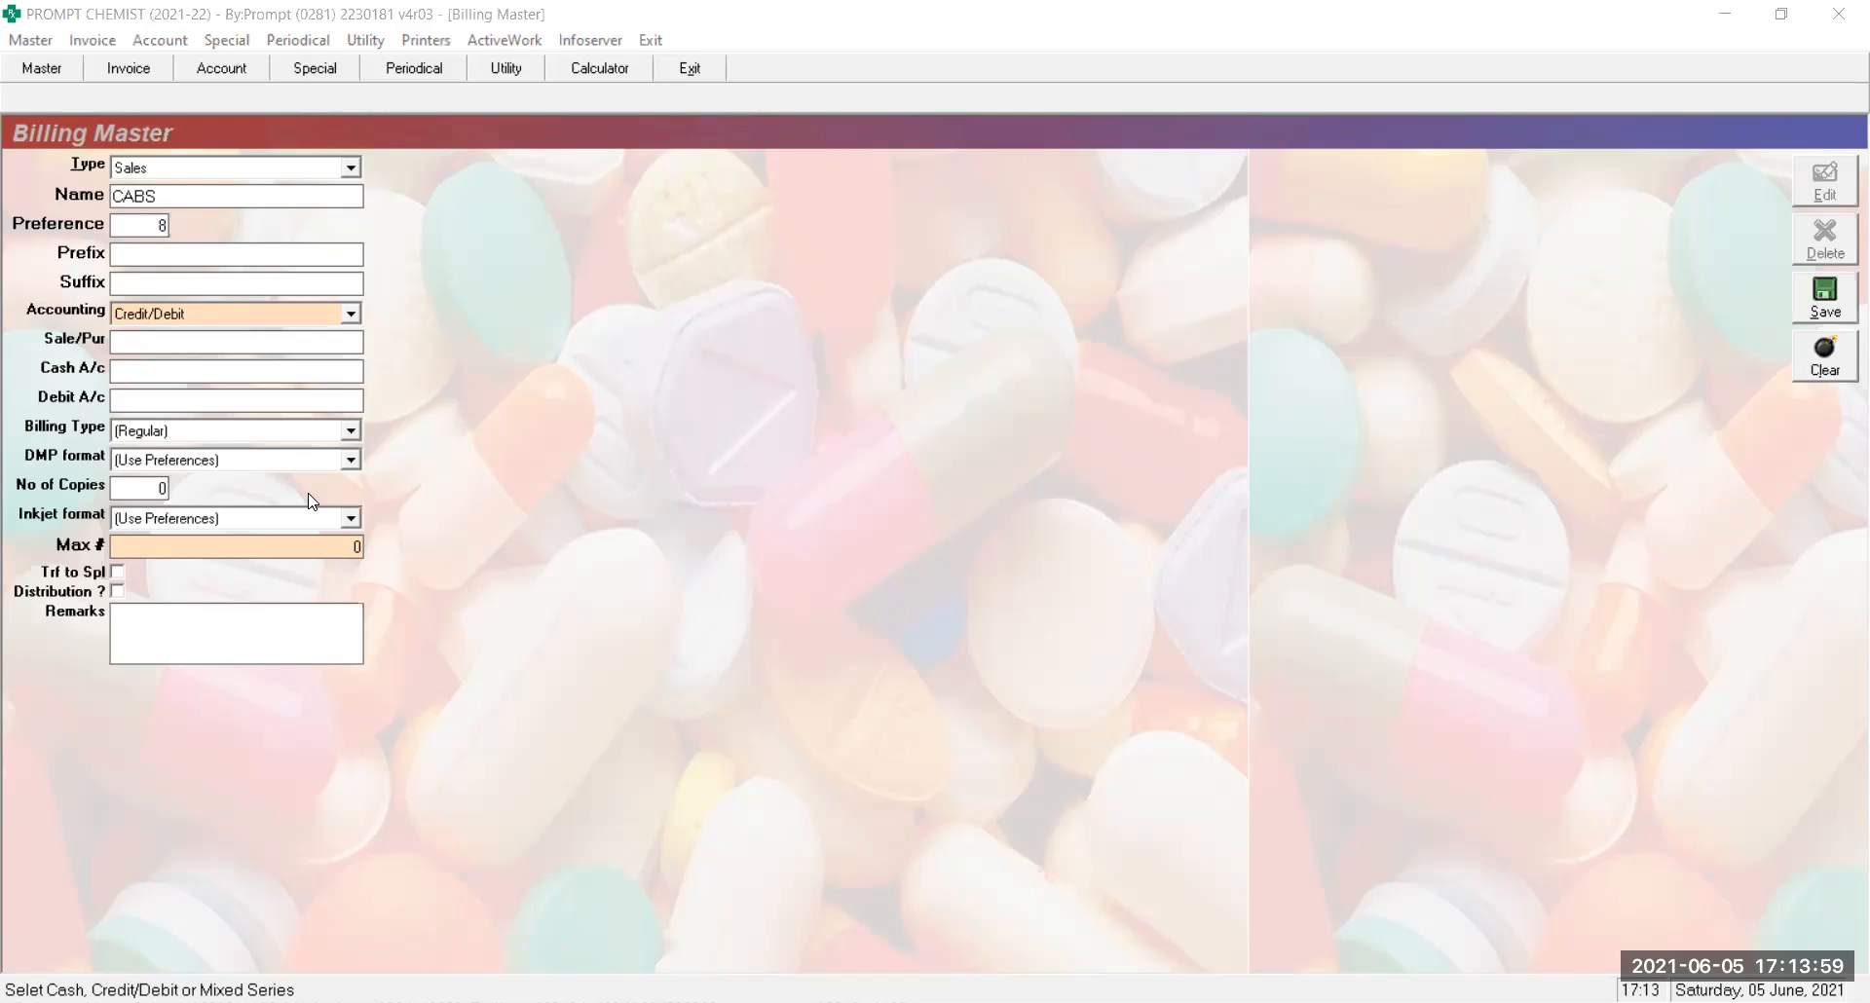
{"action": "key", "text": "Up"}
{"action": "key", "text": "Return"}
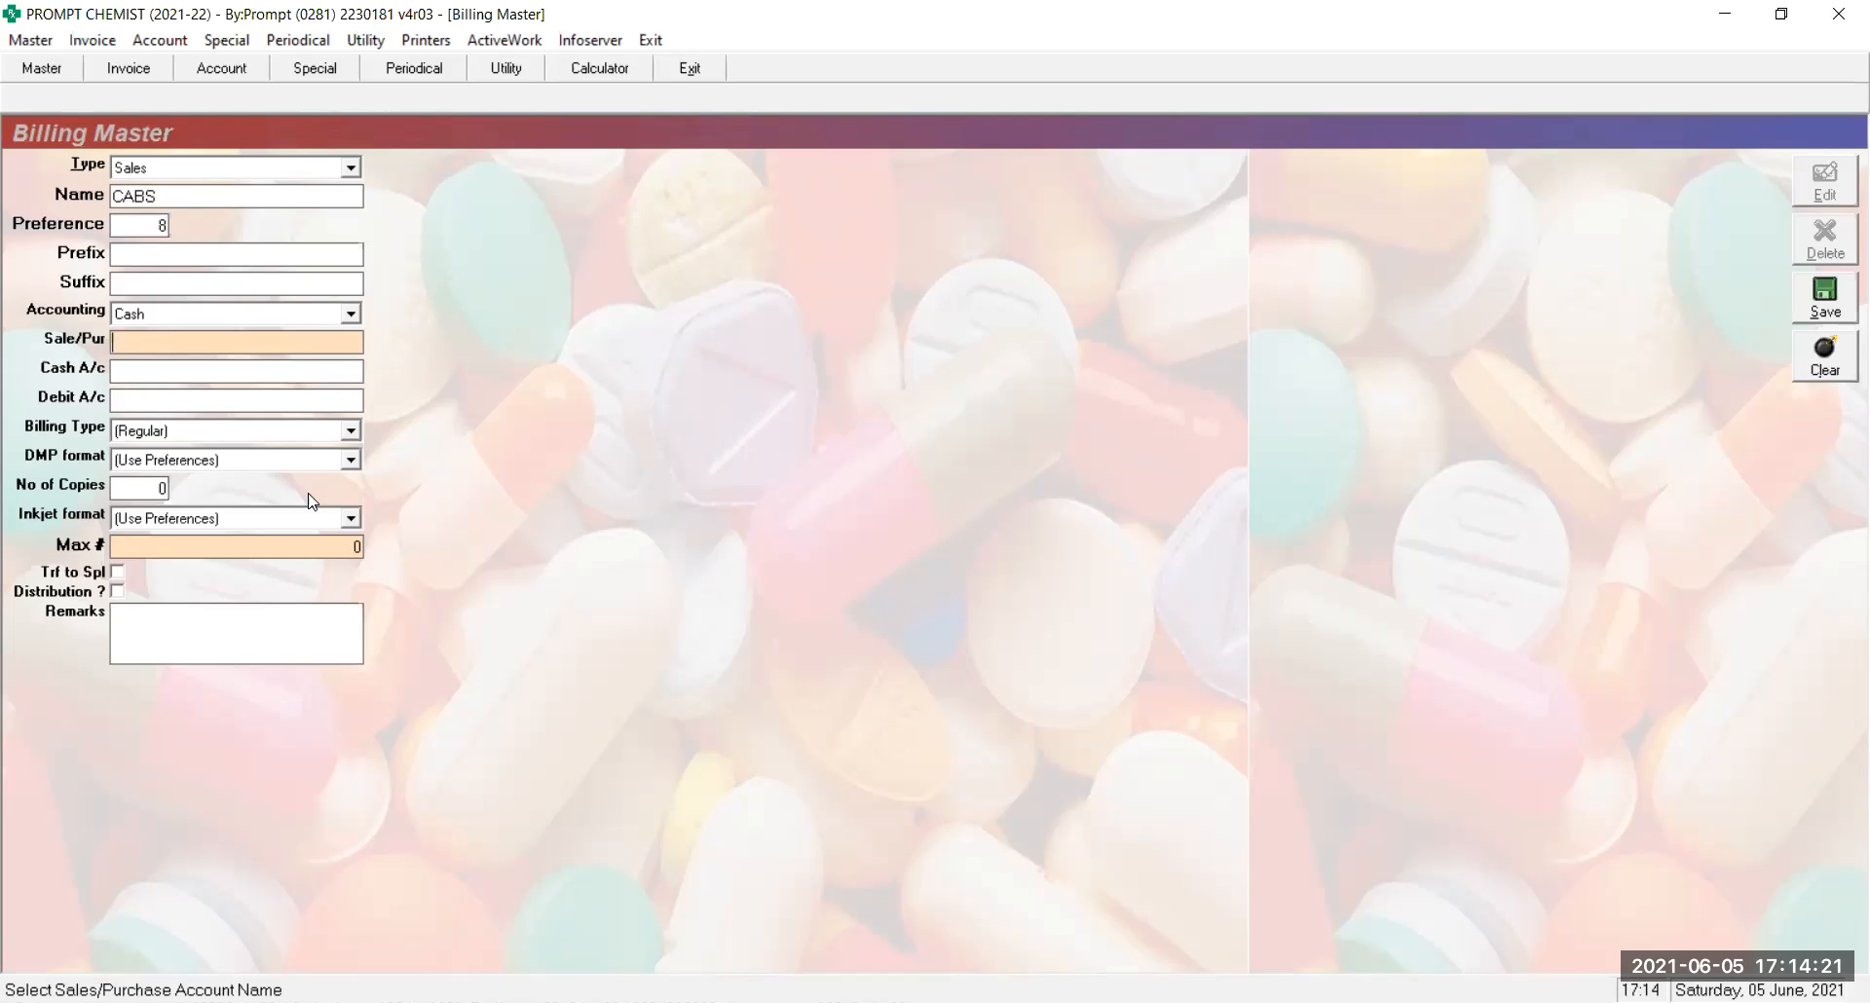
Assign GST Sales as the CABS sales account and CASH ON HAND as its cash account
{"action": "type", "text": "GST SALES"}
{"action": "key", "text": "Return"}
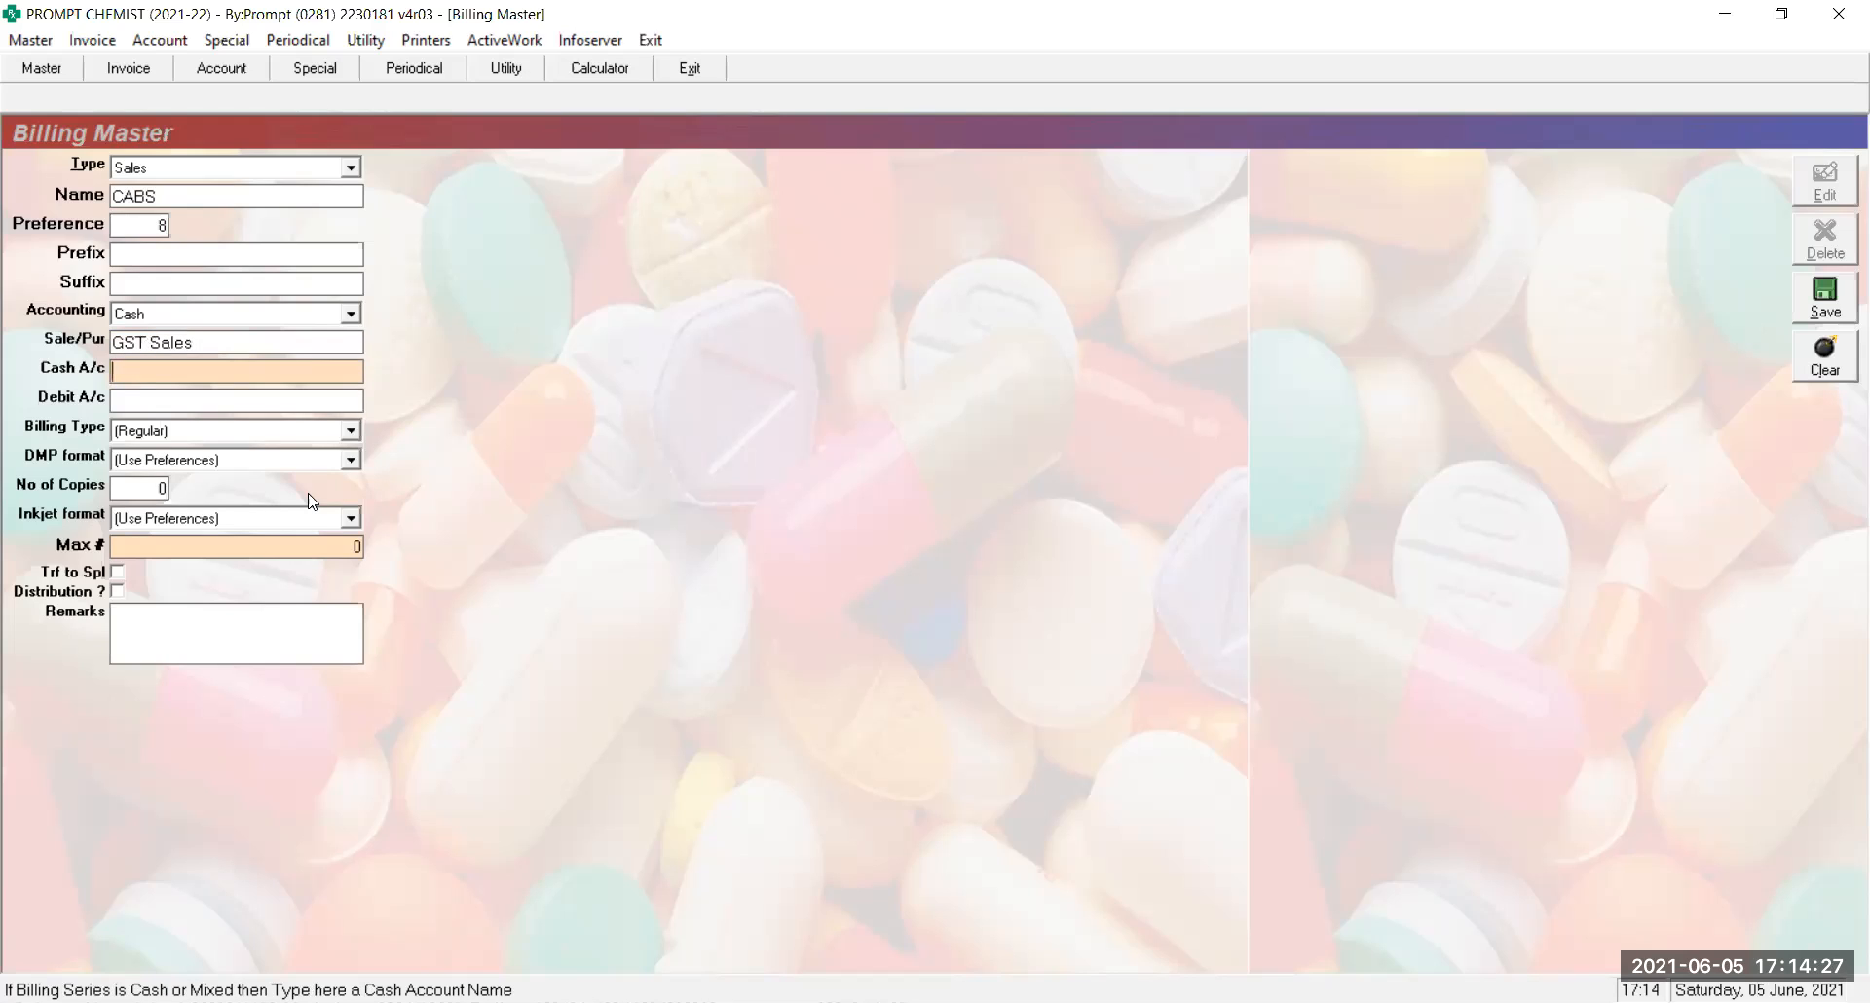
{"action": "type", "text": "C"}
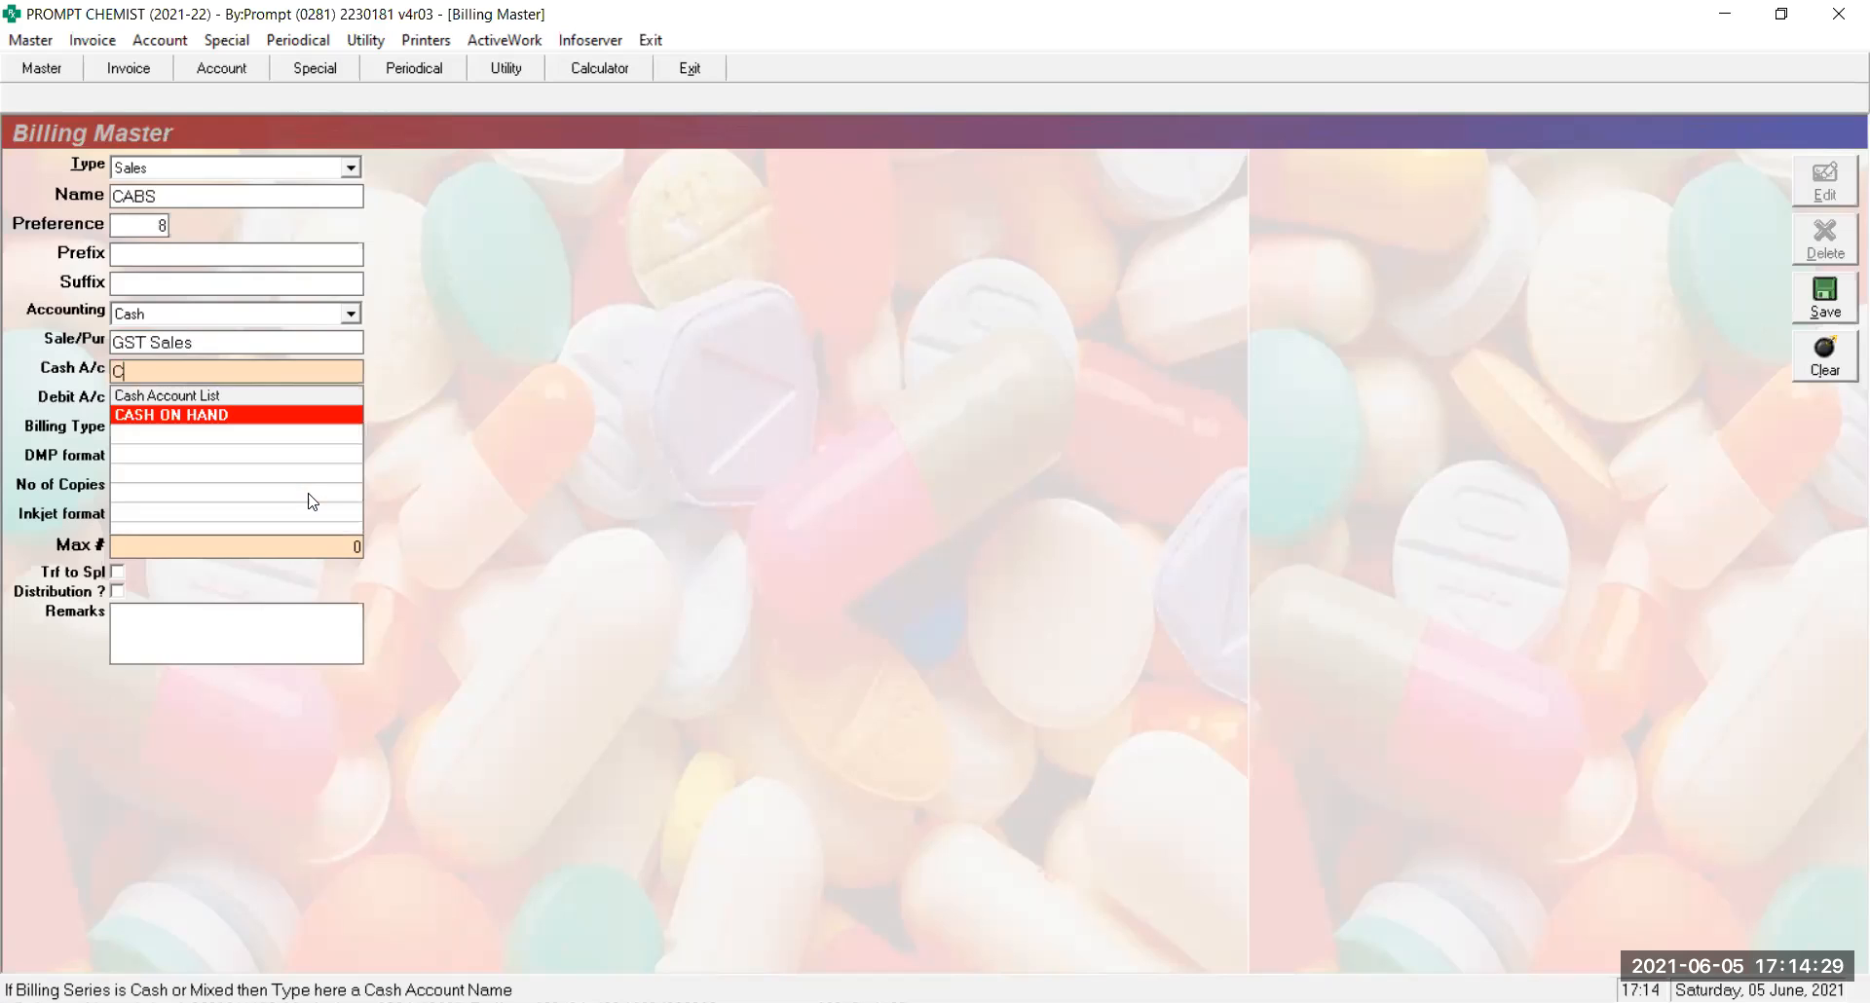
{"action": "key", "text": "BackSpace"}
{"action": "type", "text": "CASH"}
{"action": "key", "text": "Return"}
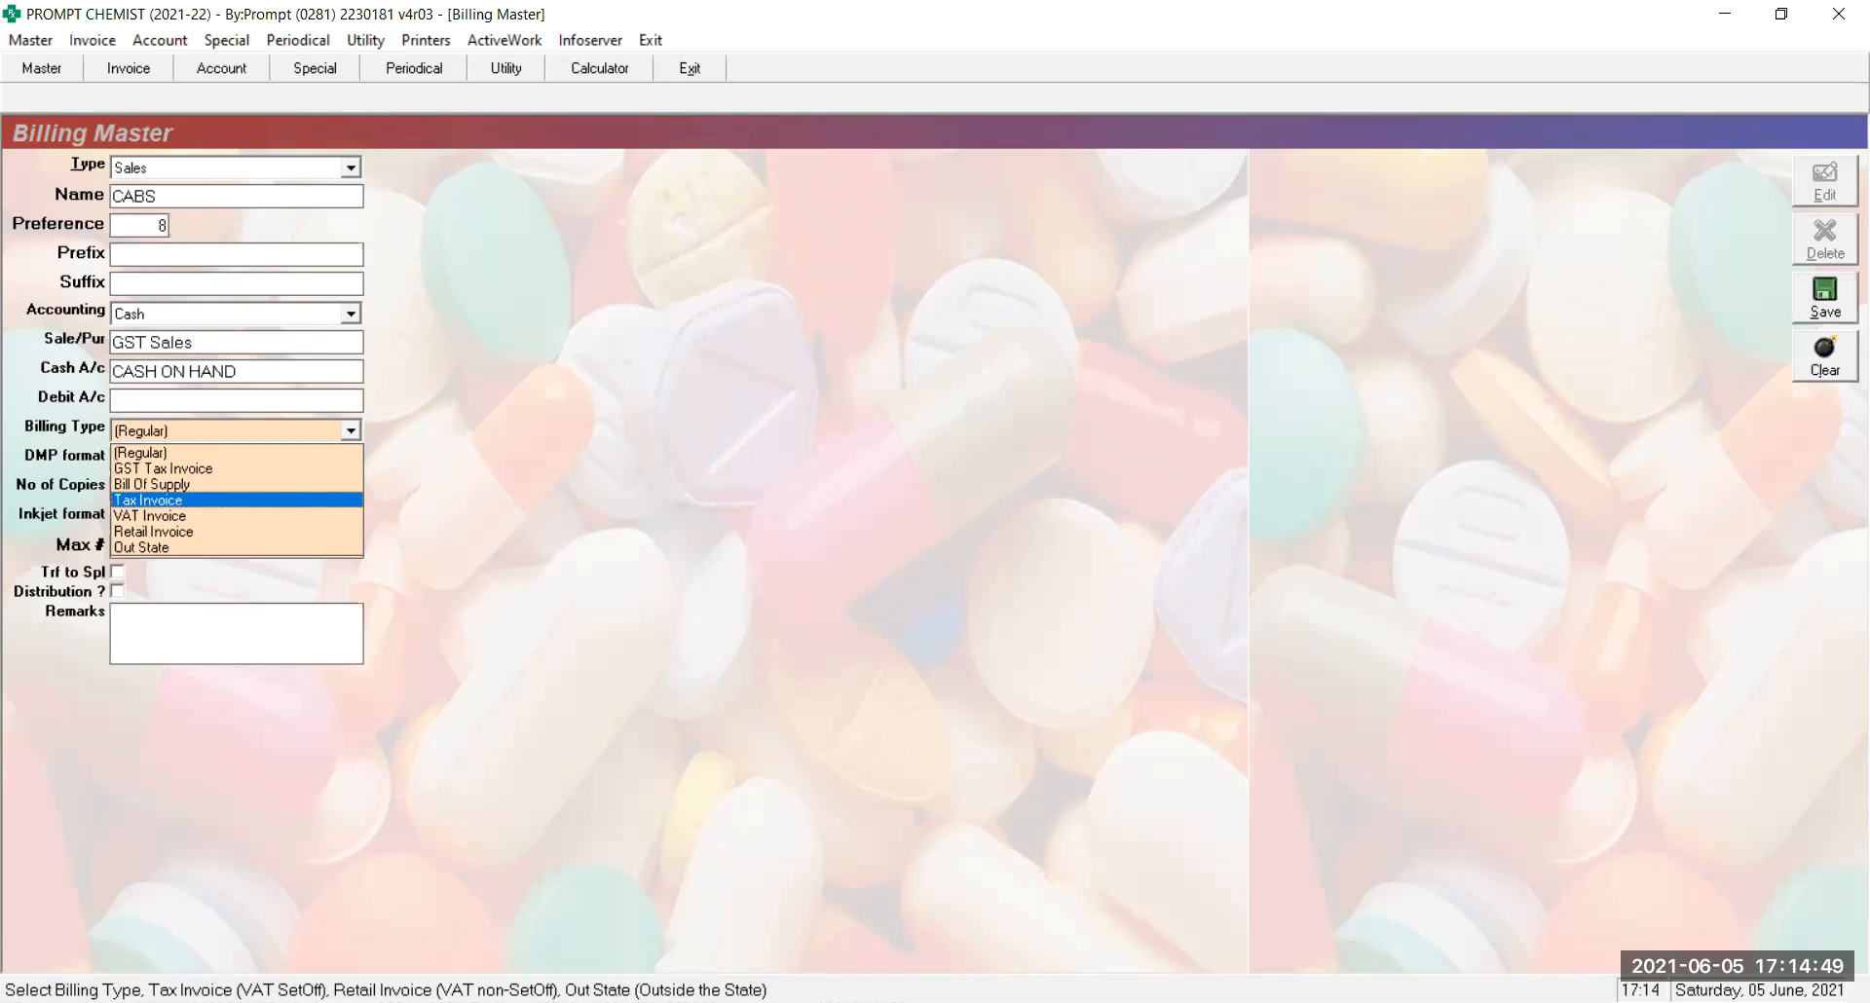
Set billing type to Bill Of Supply, first choosing GSTInvoice-4inch.fmt and GSTInvoice-C.rpt formats
{"action": "key", "text": "Up"}
{"action": "key", "text": "Return"}
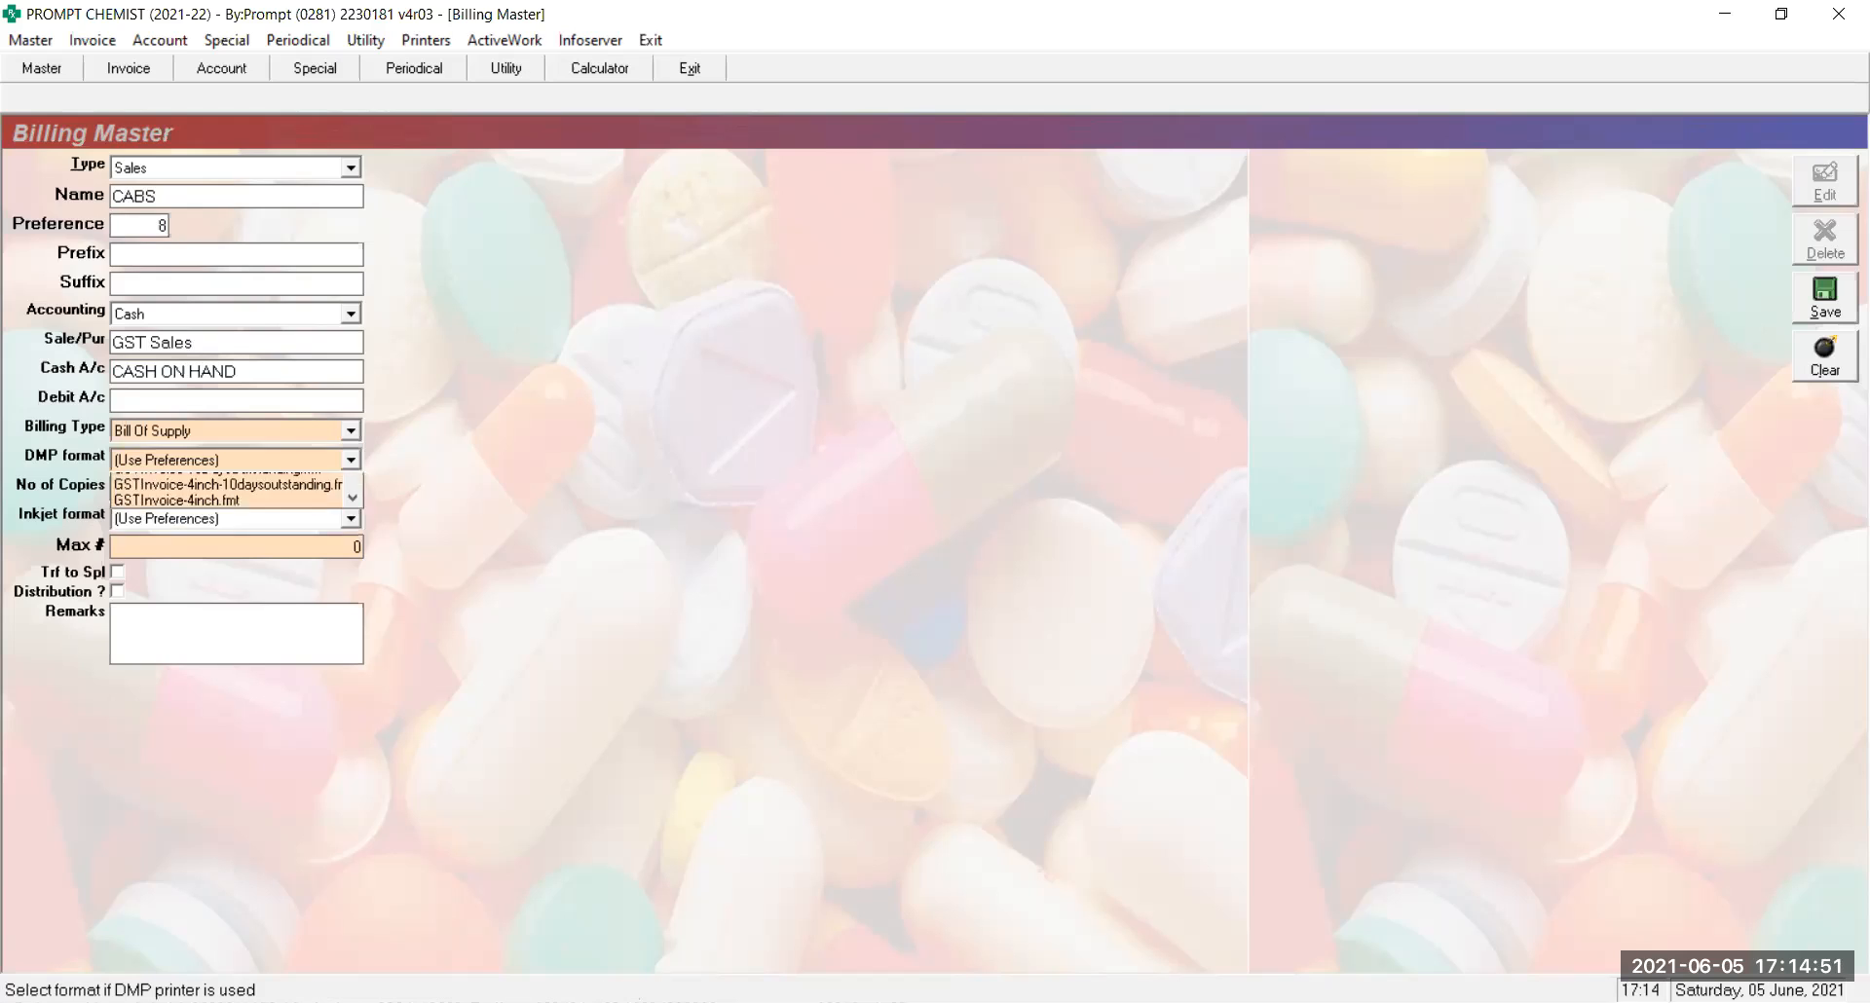
{"action": "key", "text": "Down"}
{"action": "key", "text": "Down"}
{"action": "key", "text": "Down"}
{"action": "key", "text": "Down"}
{"action": "key", "text": "Down"}
{"action": "key", "text": "Down"}
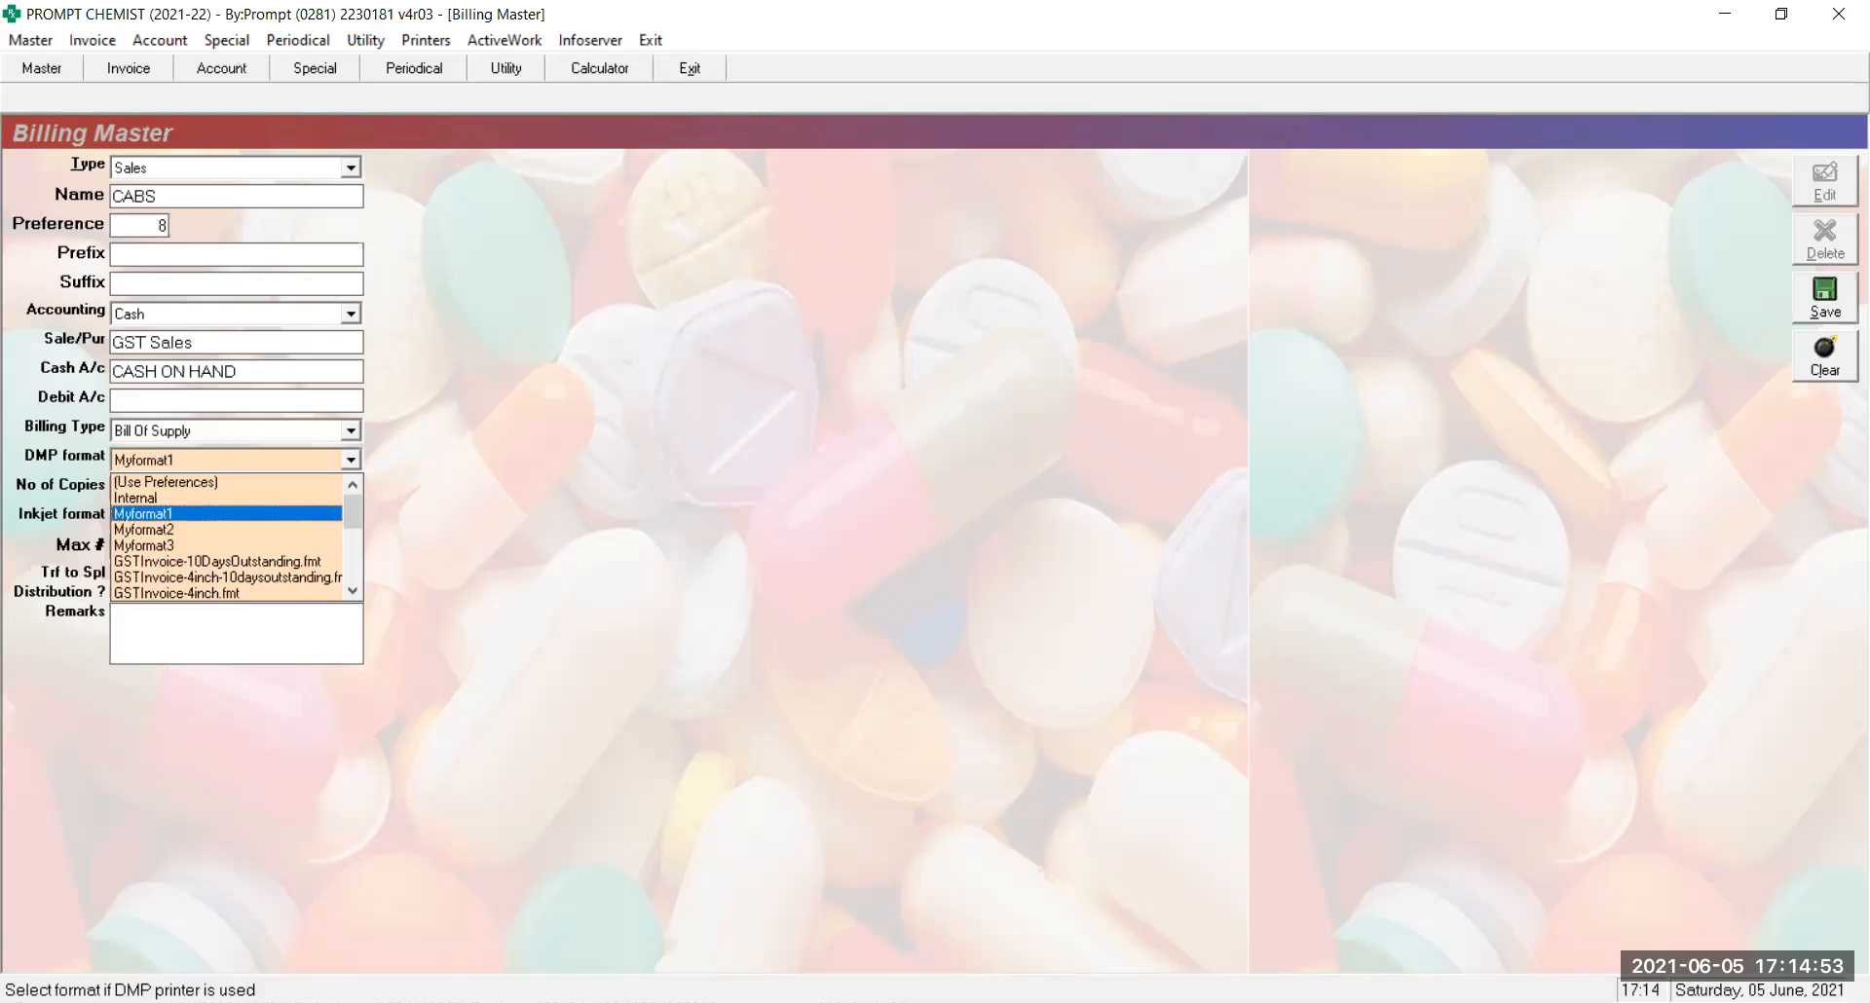
{"action": "key", "text": "Return"}
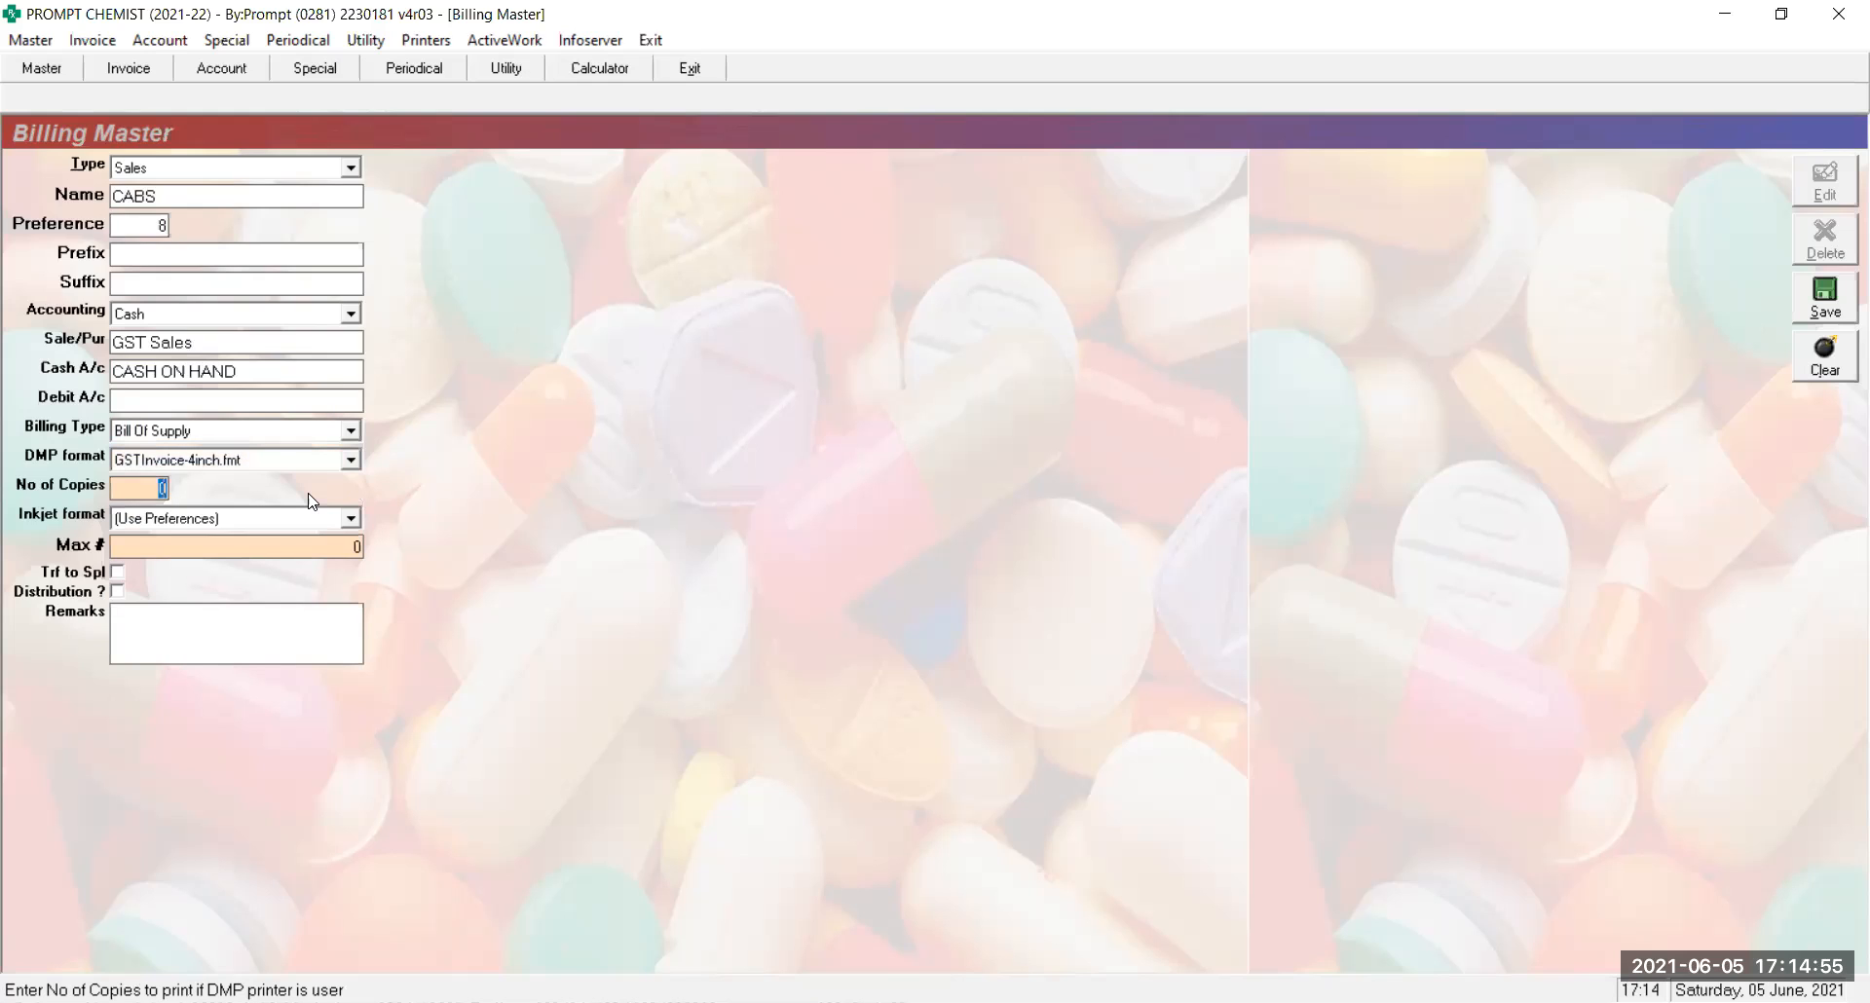
{"action": "key", "text": "Return"}
{"action": "key", "text": "Down"}
{"action": "key", "text": "Down"}
{"action": "key", "text": "Down"}
{"action": "key", "text": "Down"}
{"action": "key", "text": "Up"}
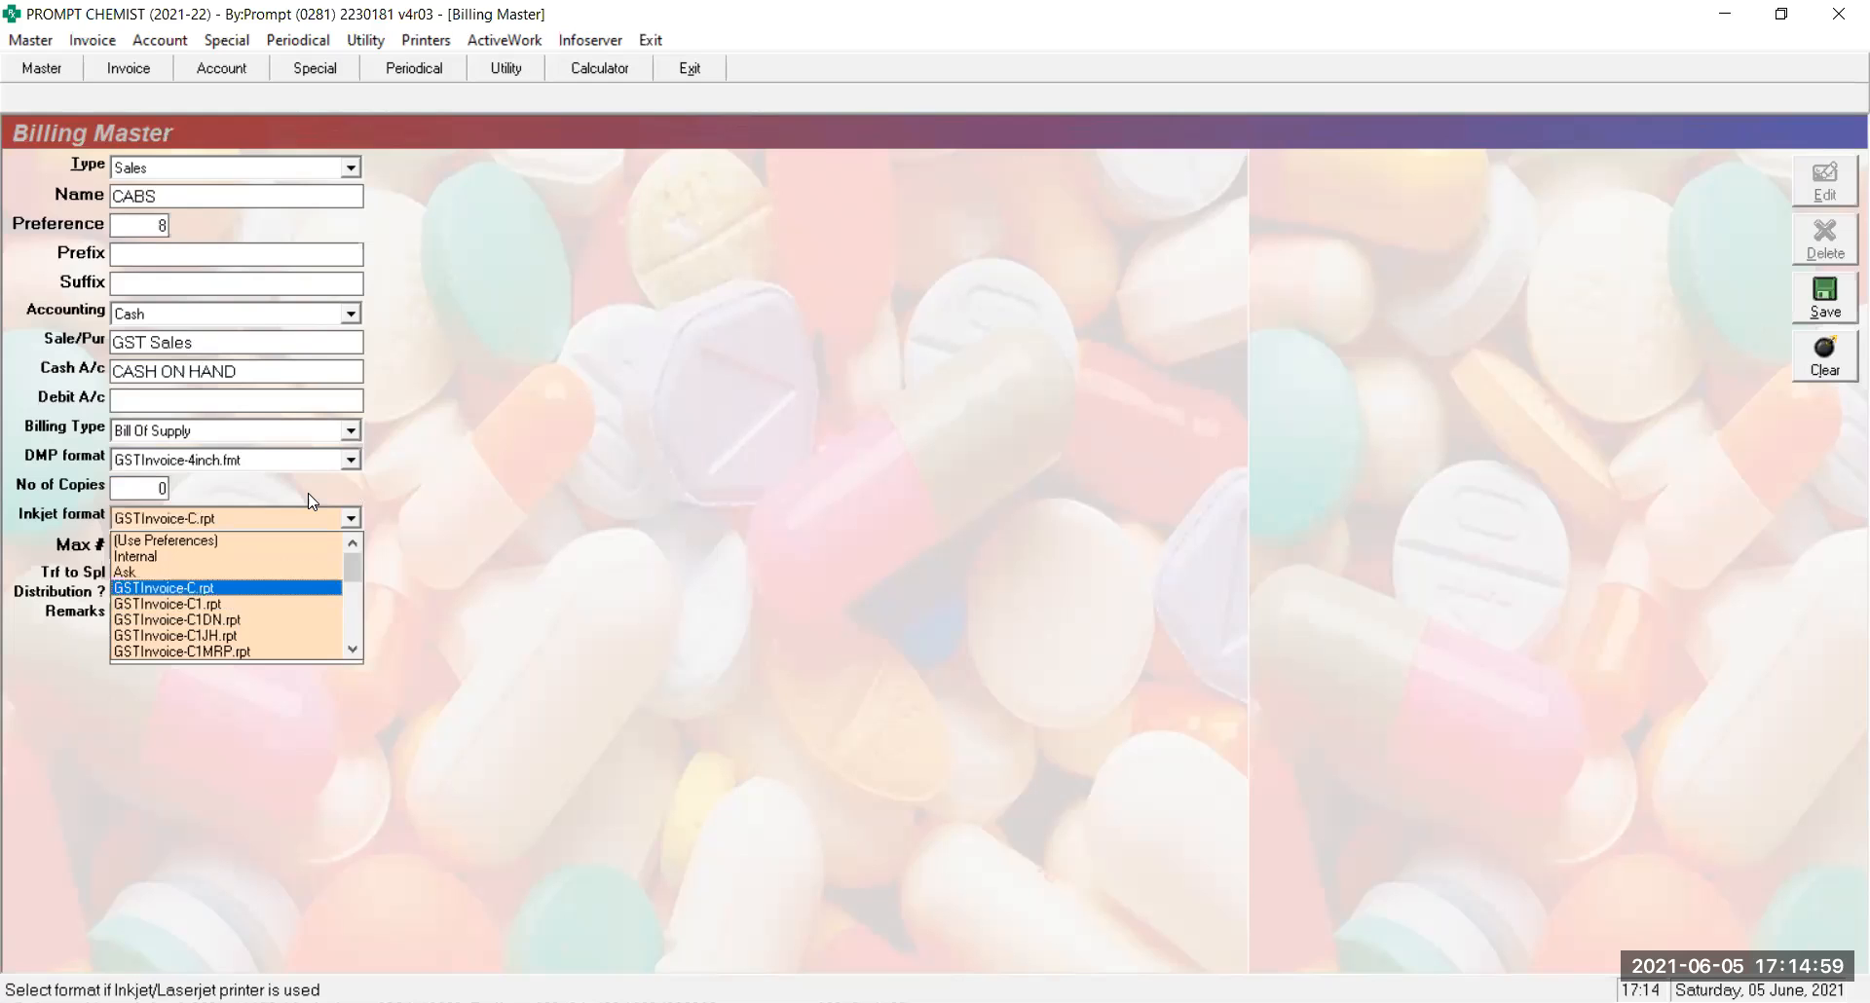
{"action": "key", "text": "Return"}
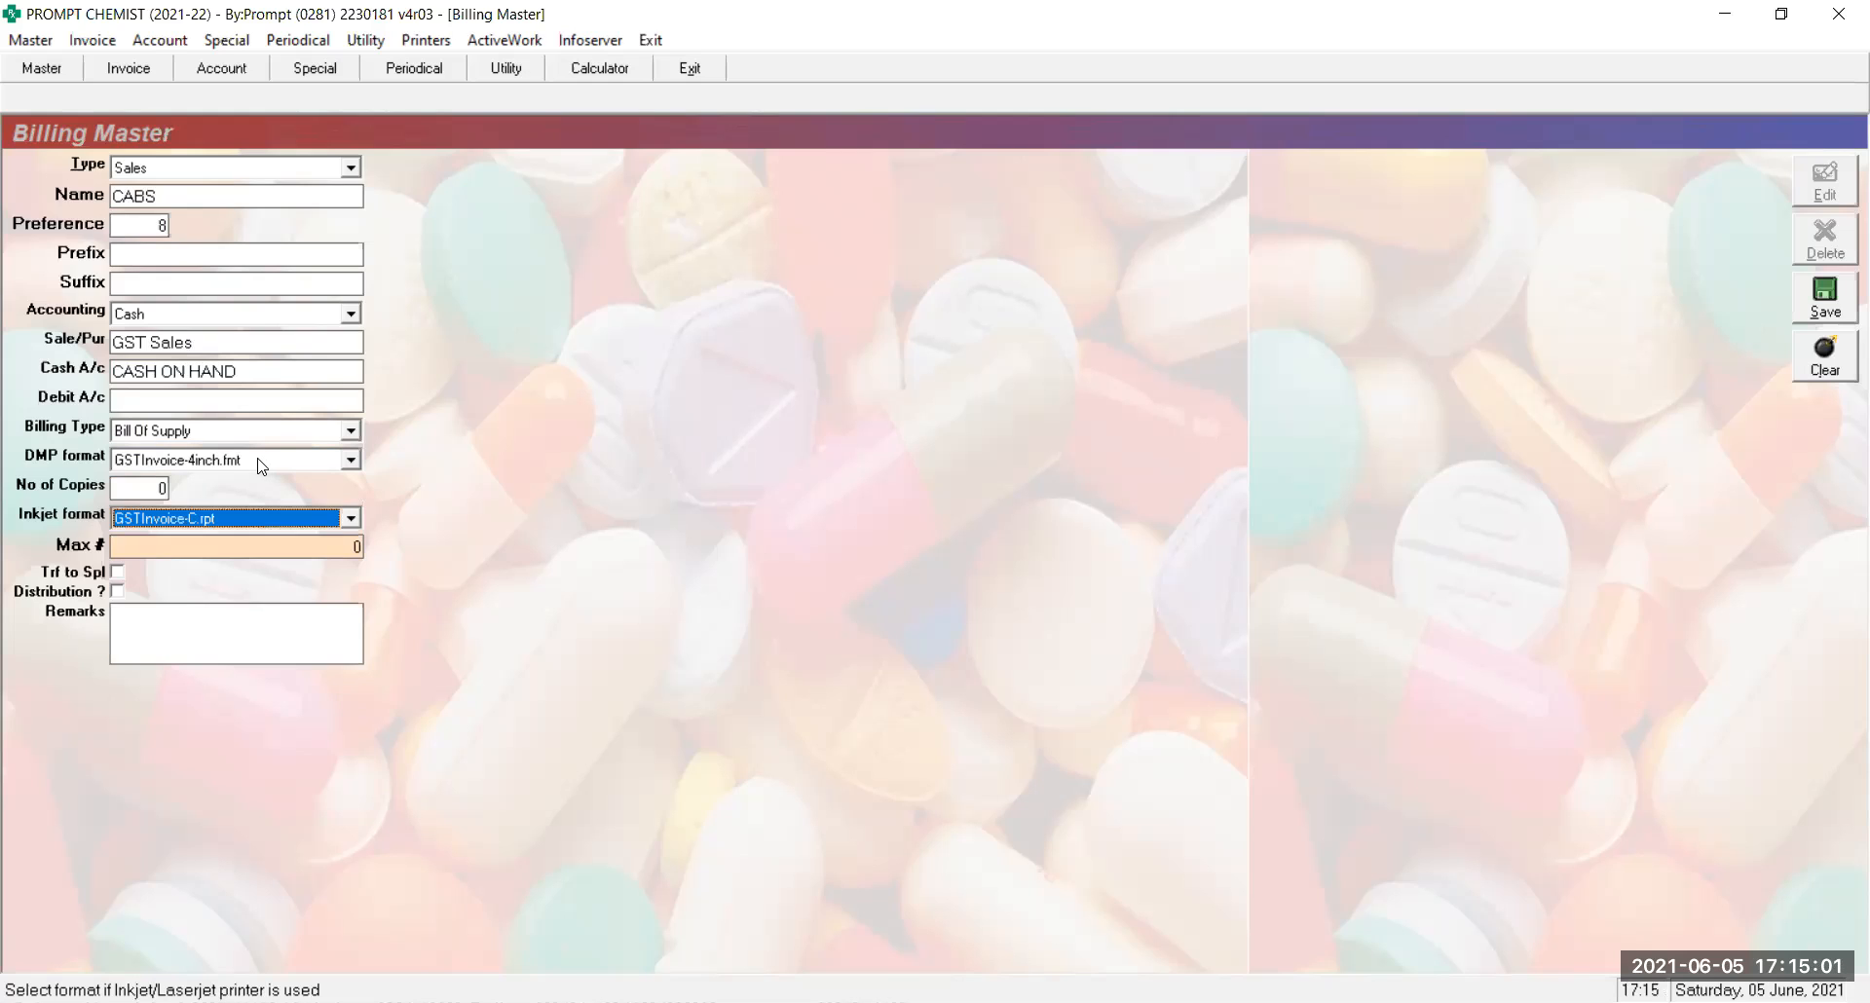
Change the DMP format to GSTInvoice-C.fmt and the Inkjet format to GSTInvoice-C1MRP.rpt
{"action": "left_click", "coordinate": [261, 461]}
{"action": "key", "text": "Down"}
{"action": "key", "text": "Down"}
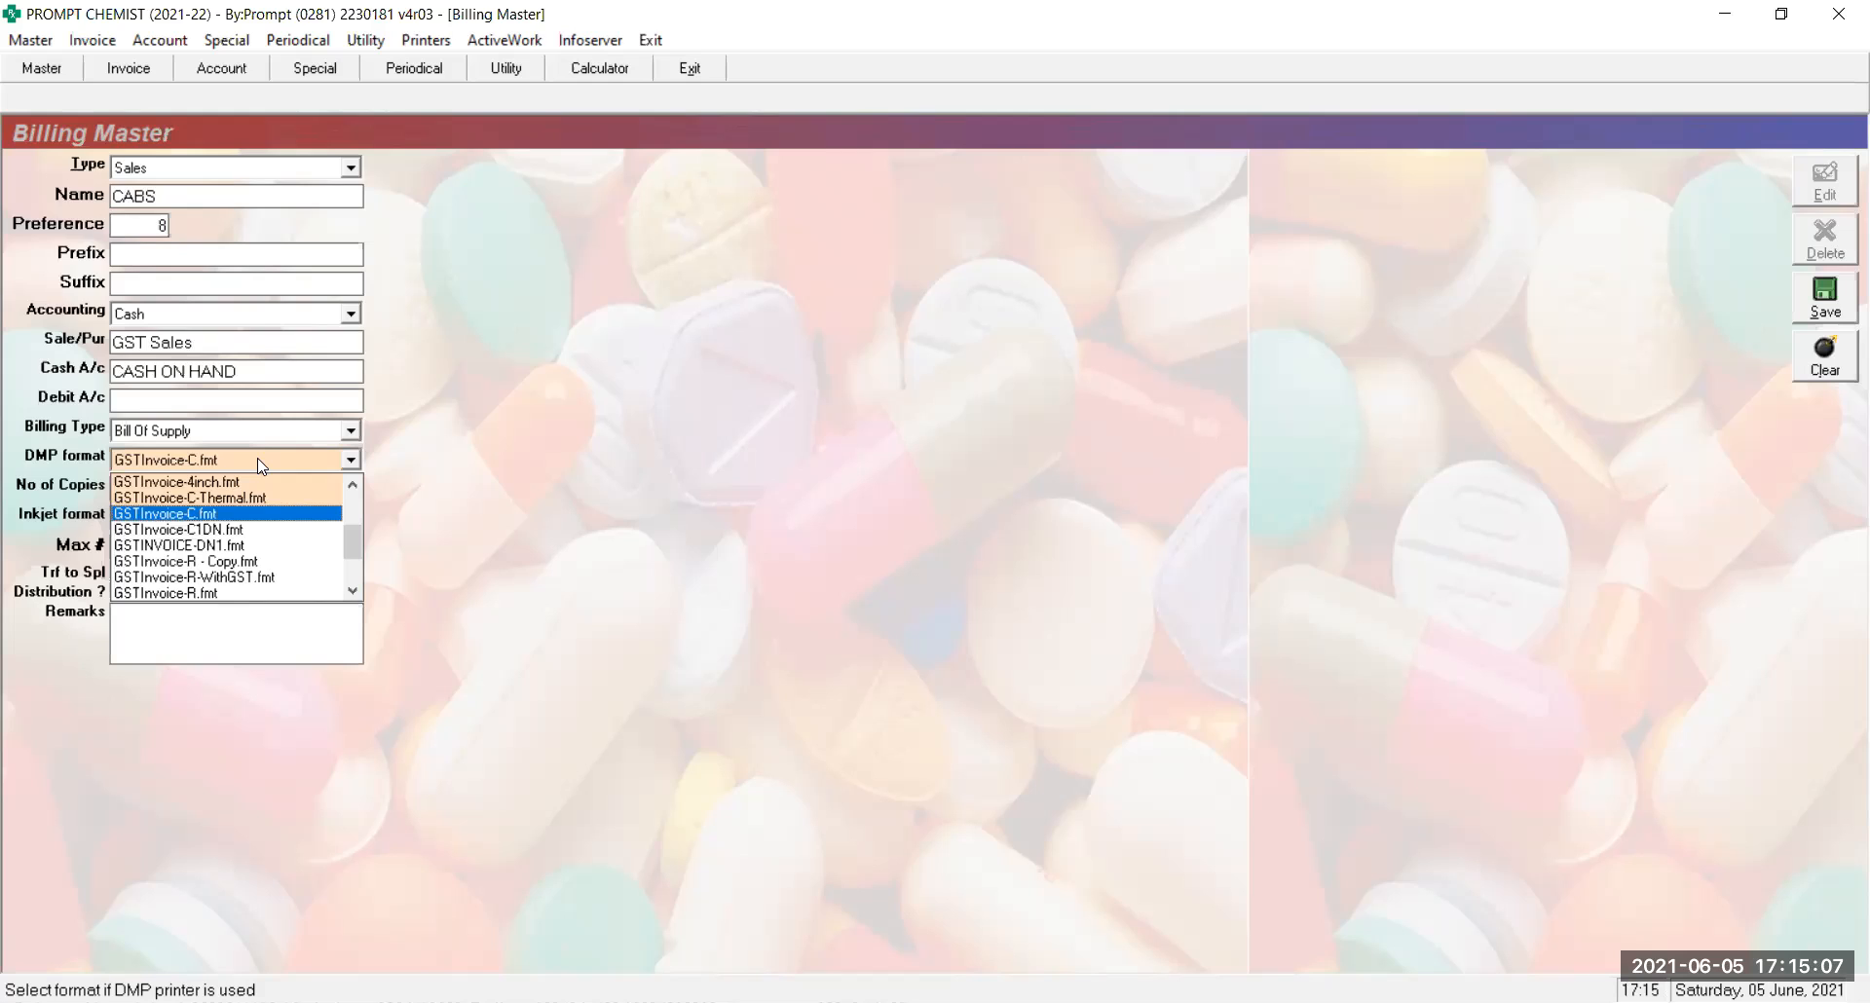
{"action": "key", "text": "Return"}
{"action": "key", "text": "Return"}
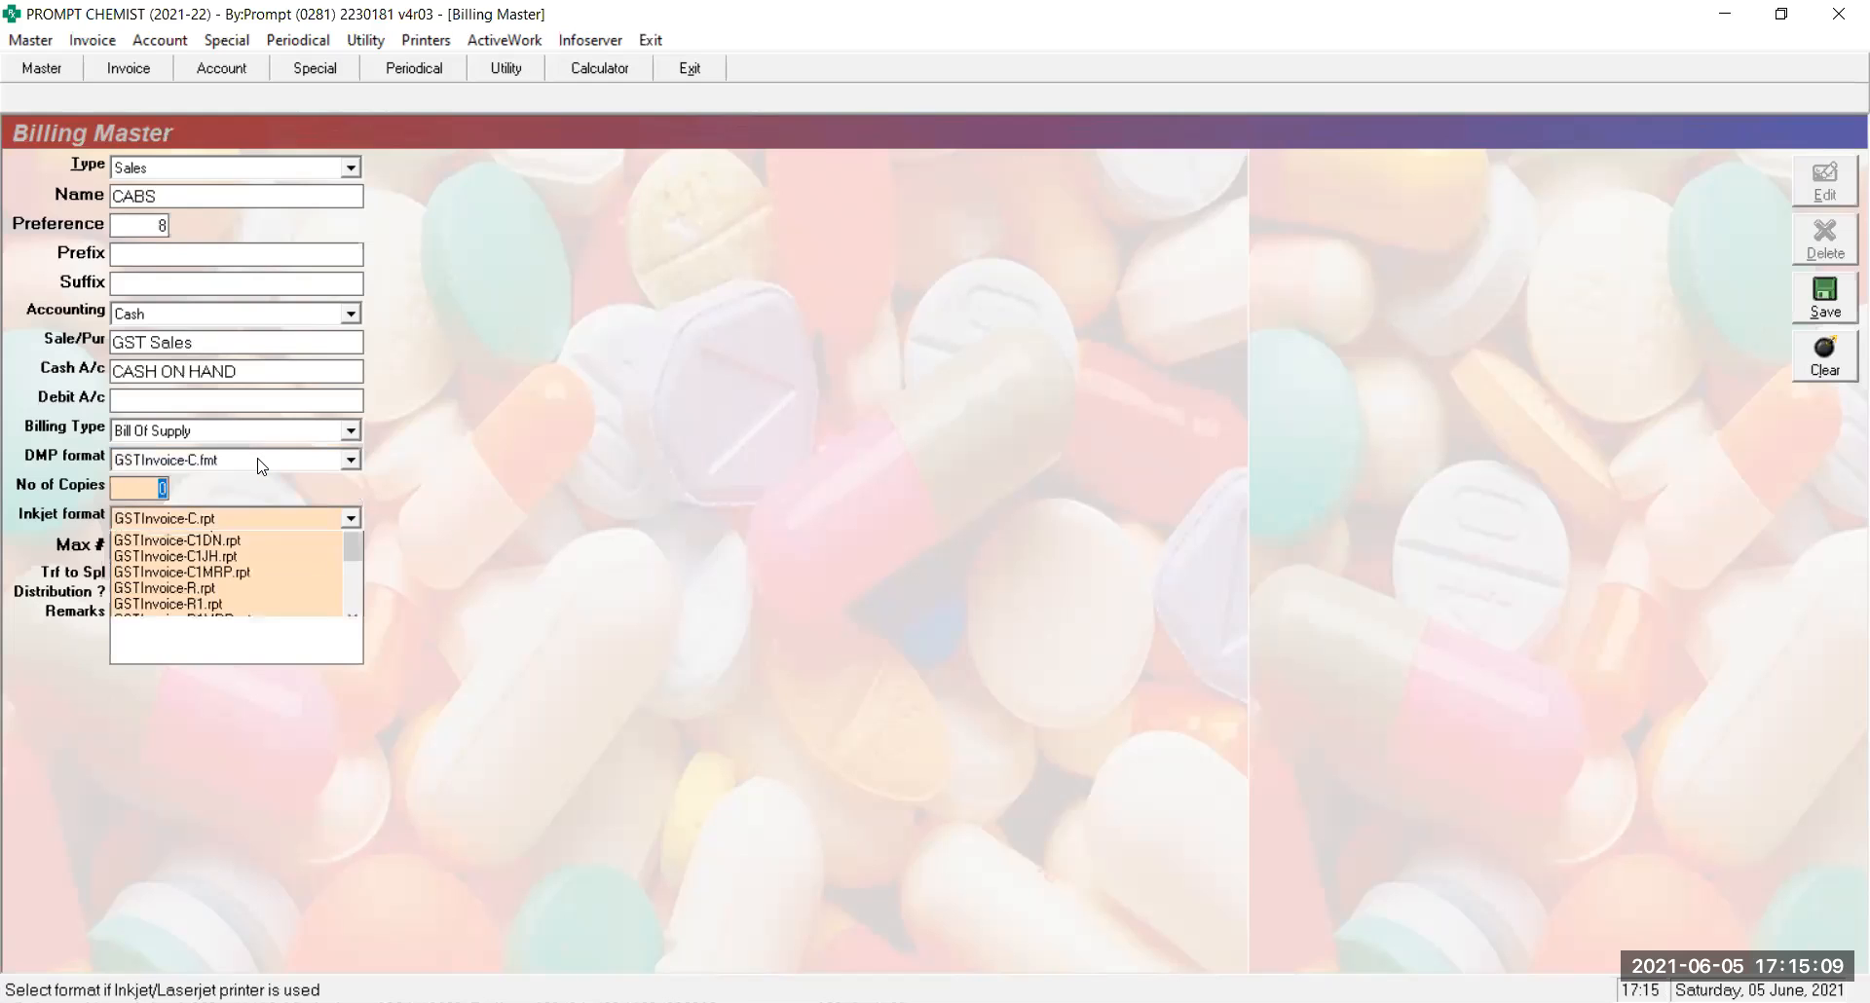
{"action": "key", "text": "Down"}
{"action": "key", "text": "Up"}
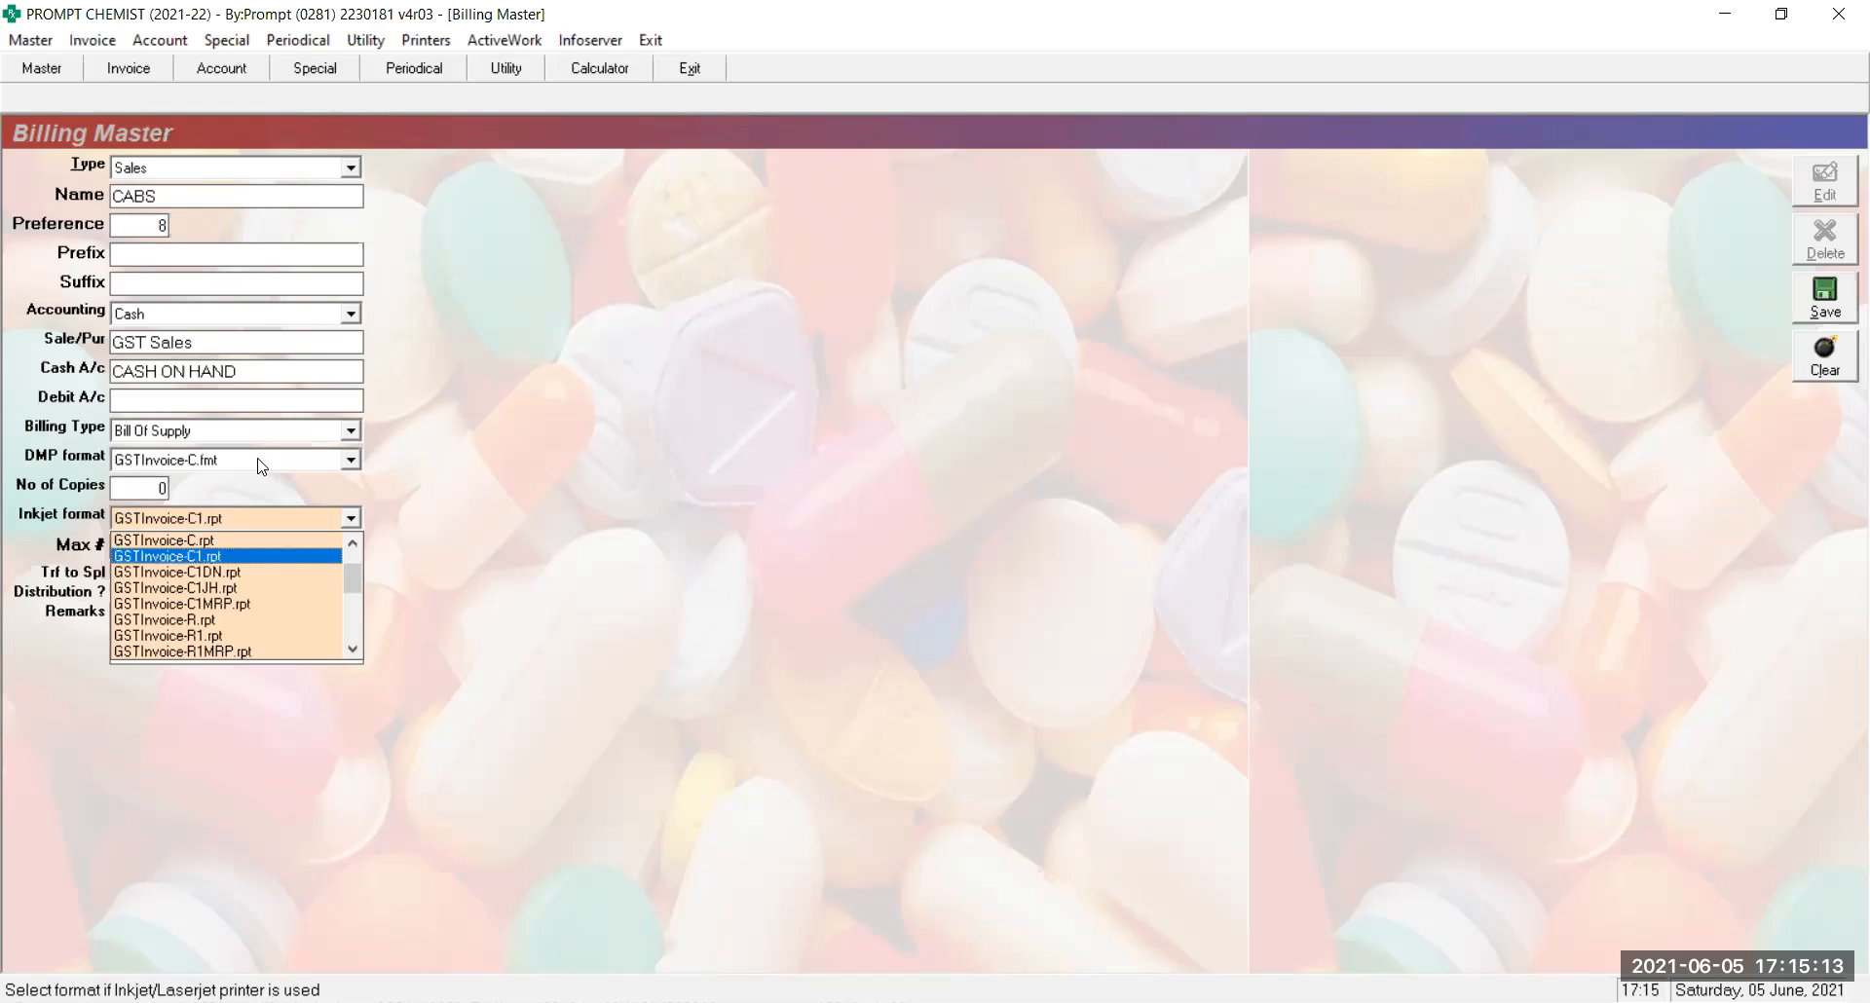
{"action": "key", "text": "Down"}
{"action": "key", "text": "Down"}
{"action": "key", "text": "Down"}
{"action": "key", "text": "Down"}
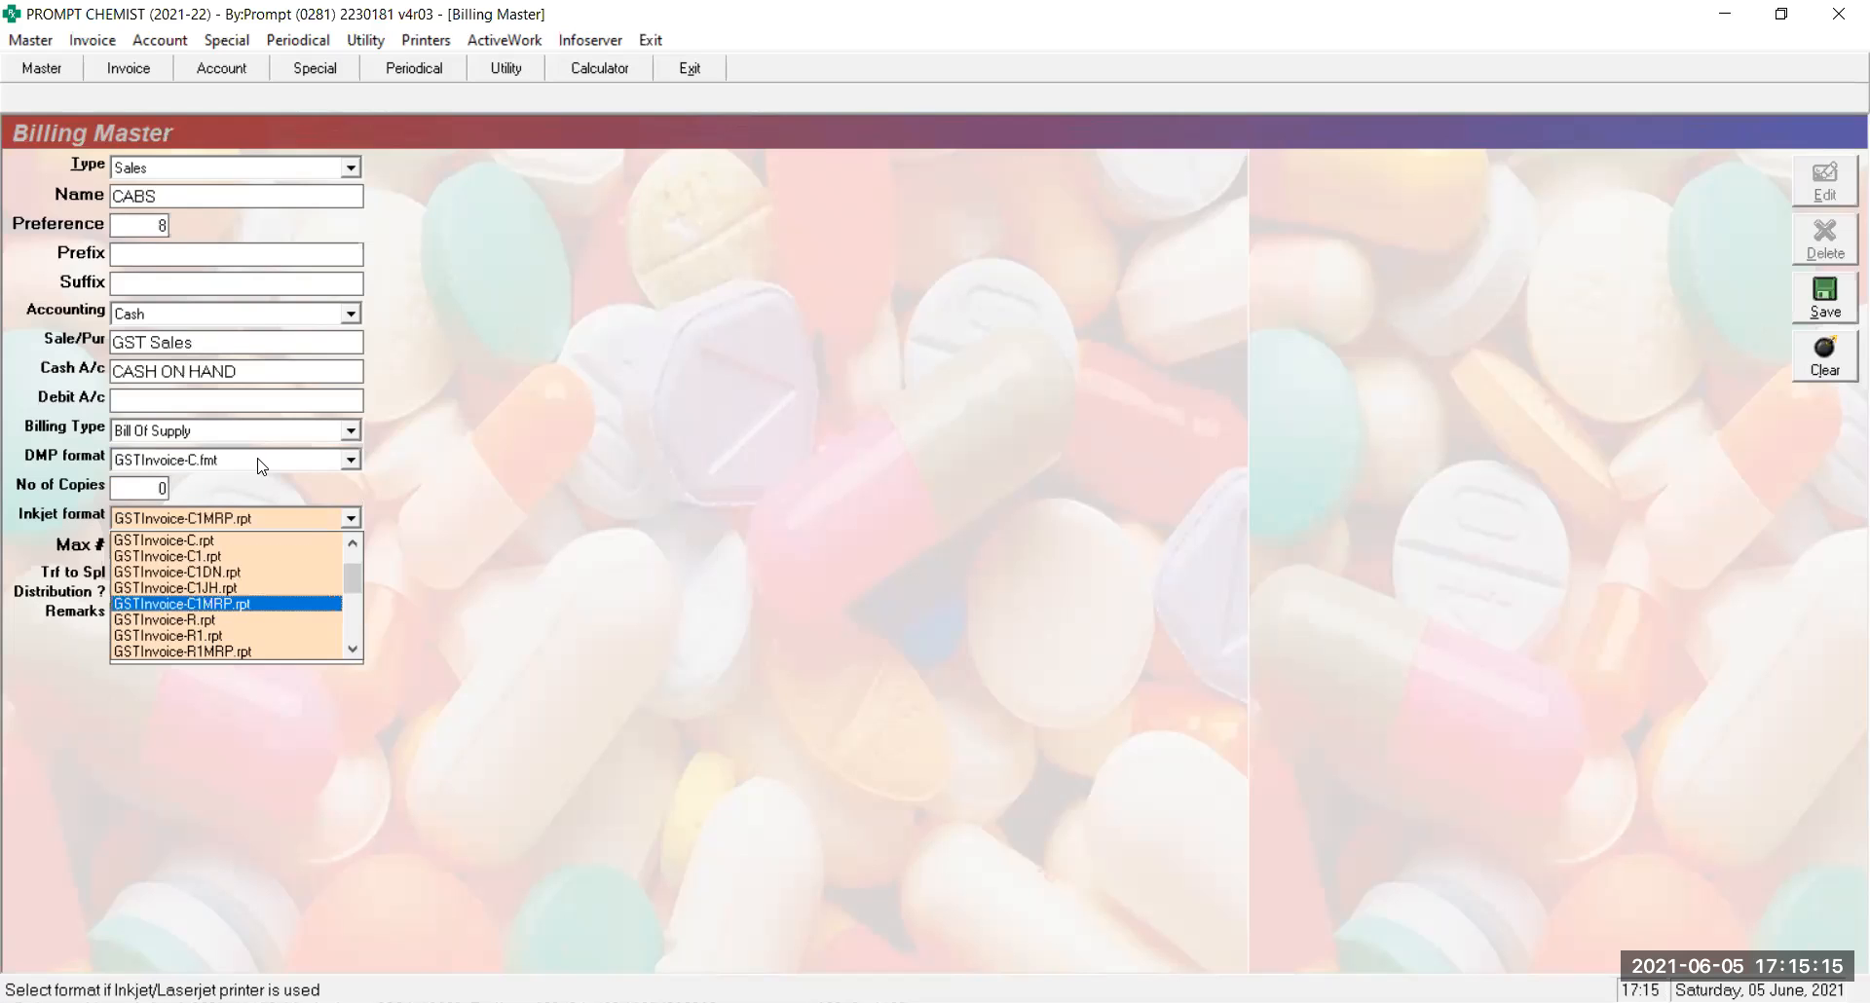
{"action": "key", "text": "Return"}
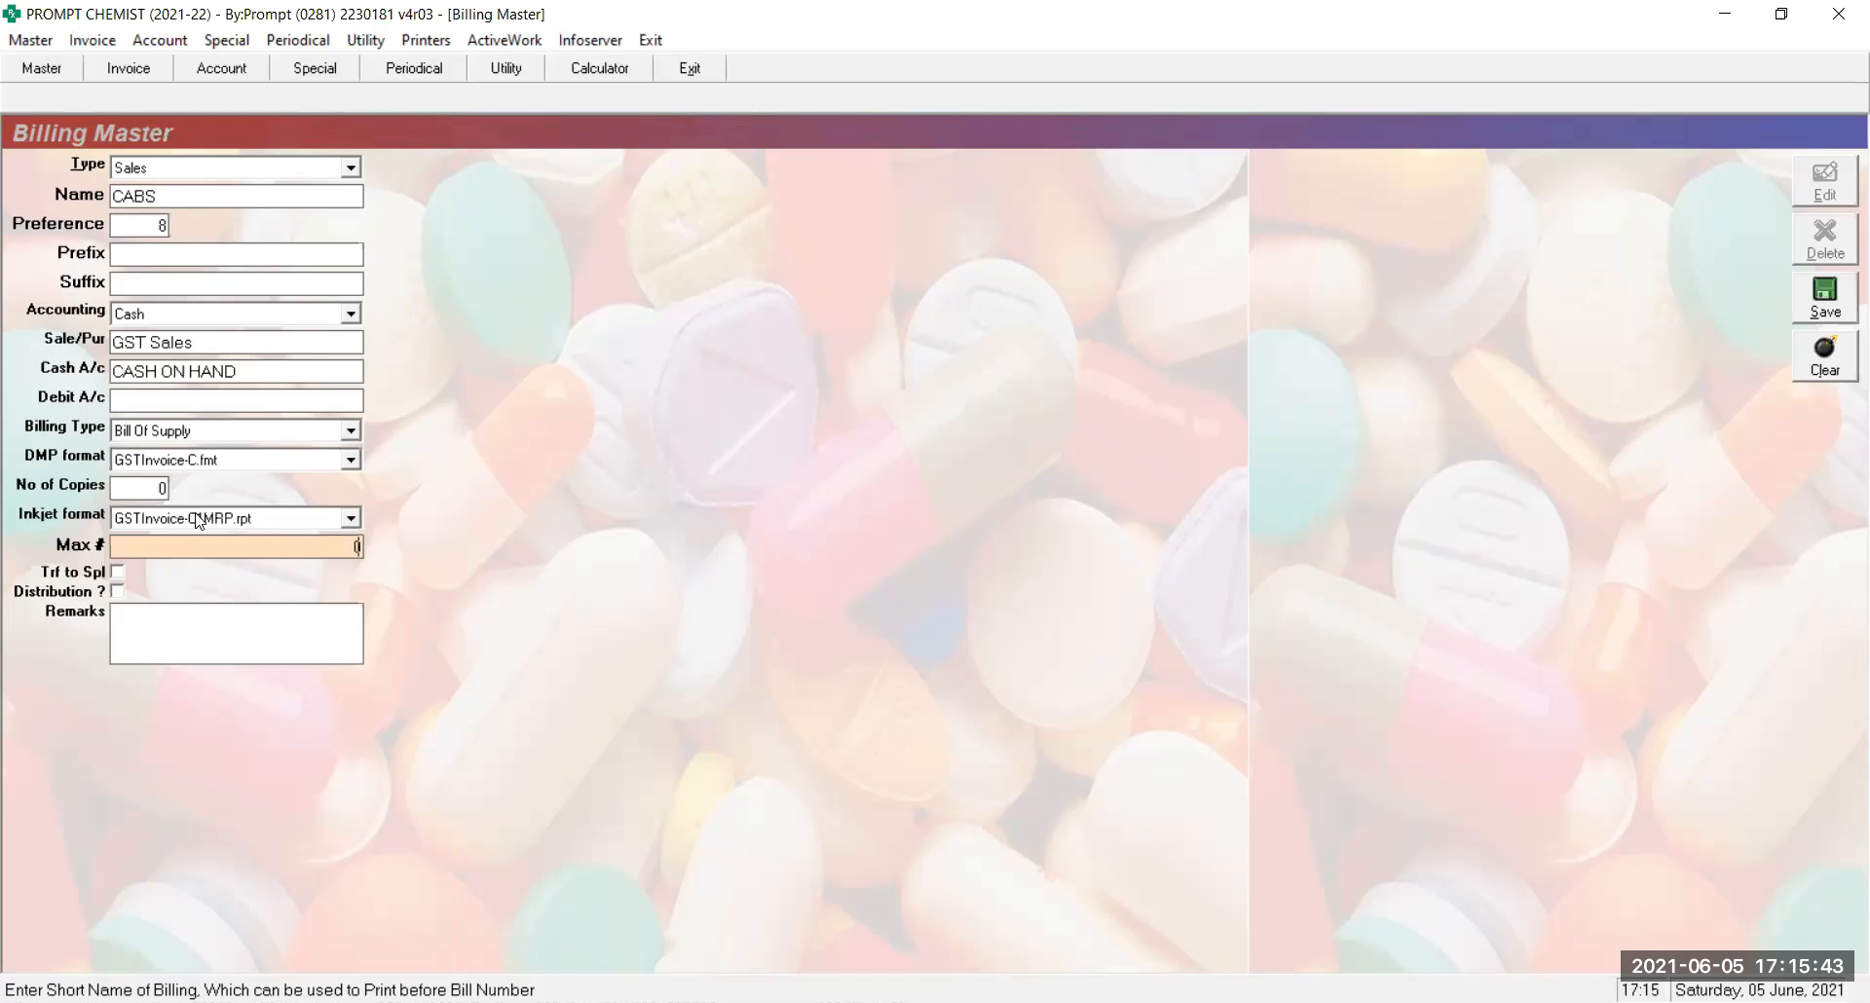
Tick Trf to Spl and save the CABS series
{"action": "key", "text": "Return"}
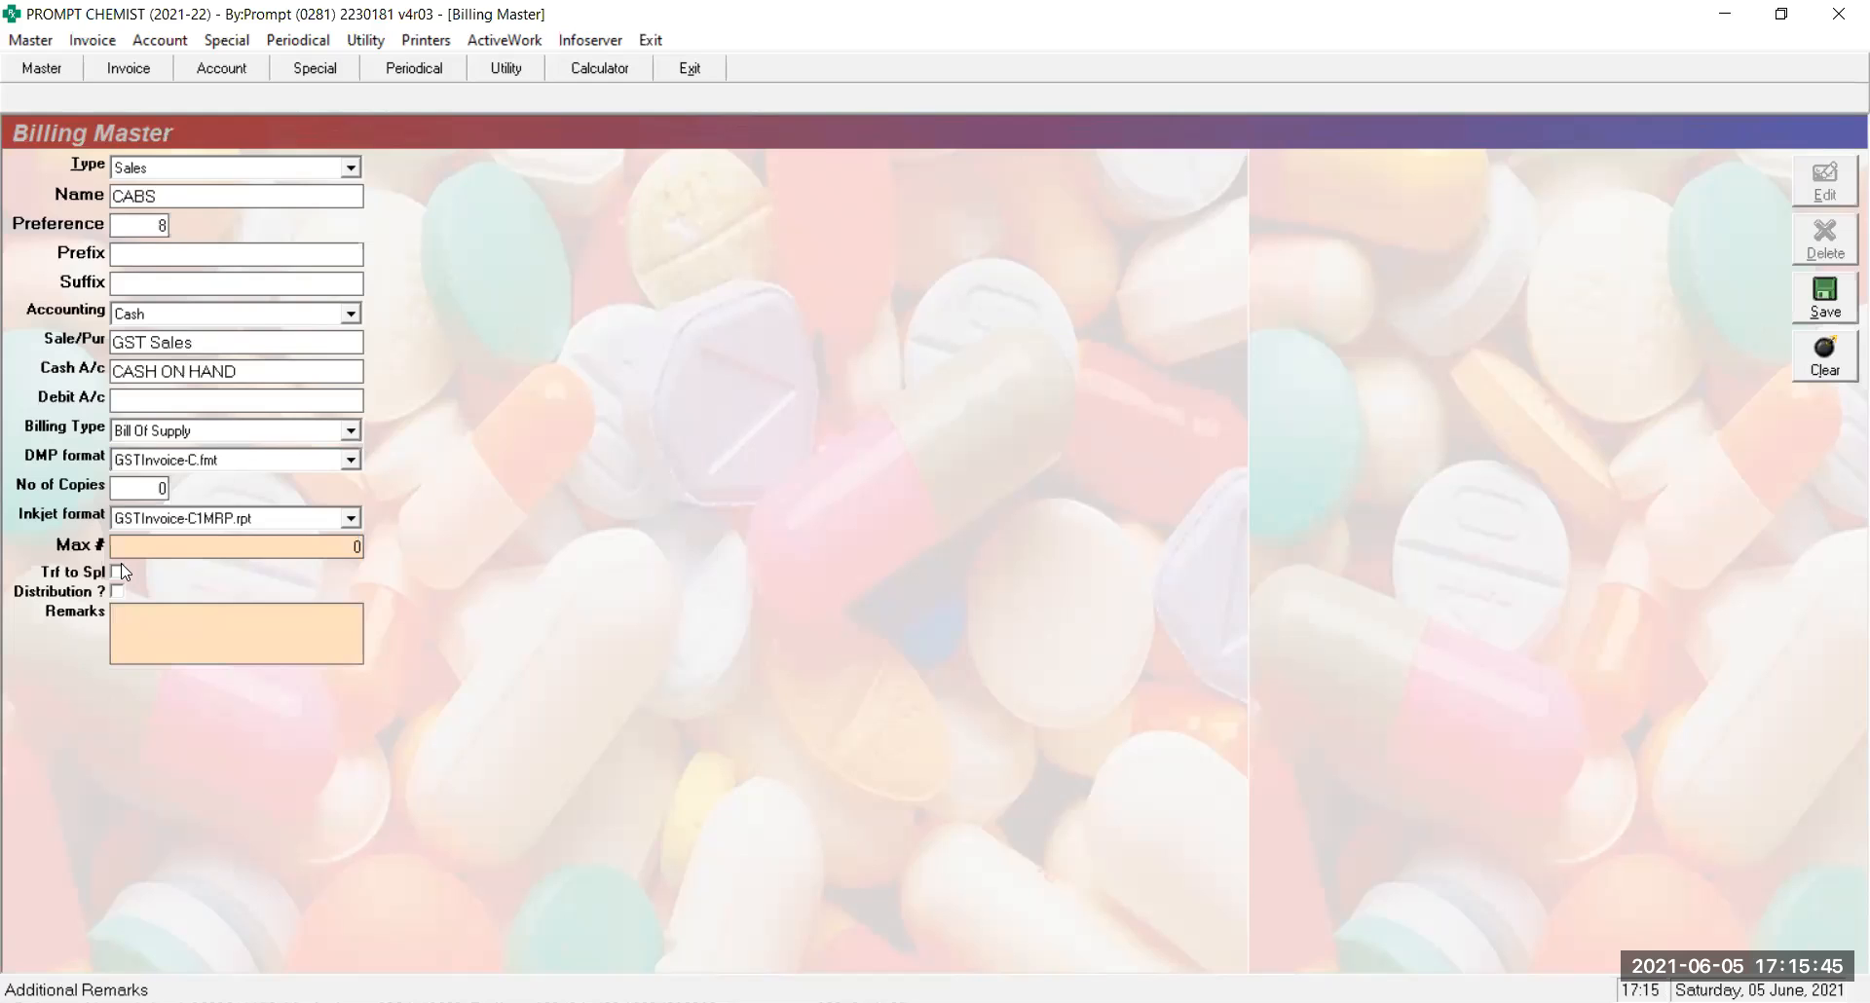
{"action": "left_click", "coordinate": [118, 573]}
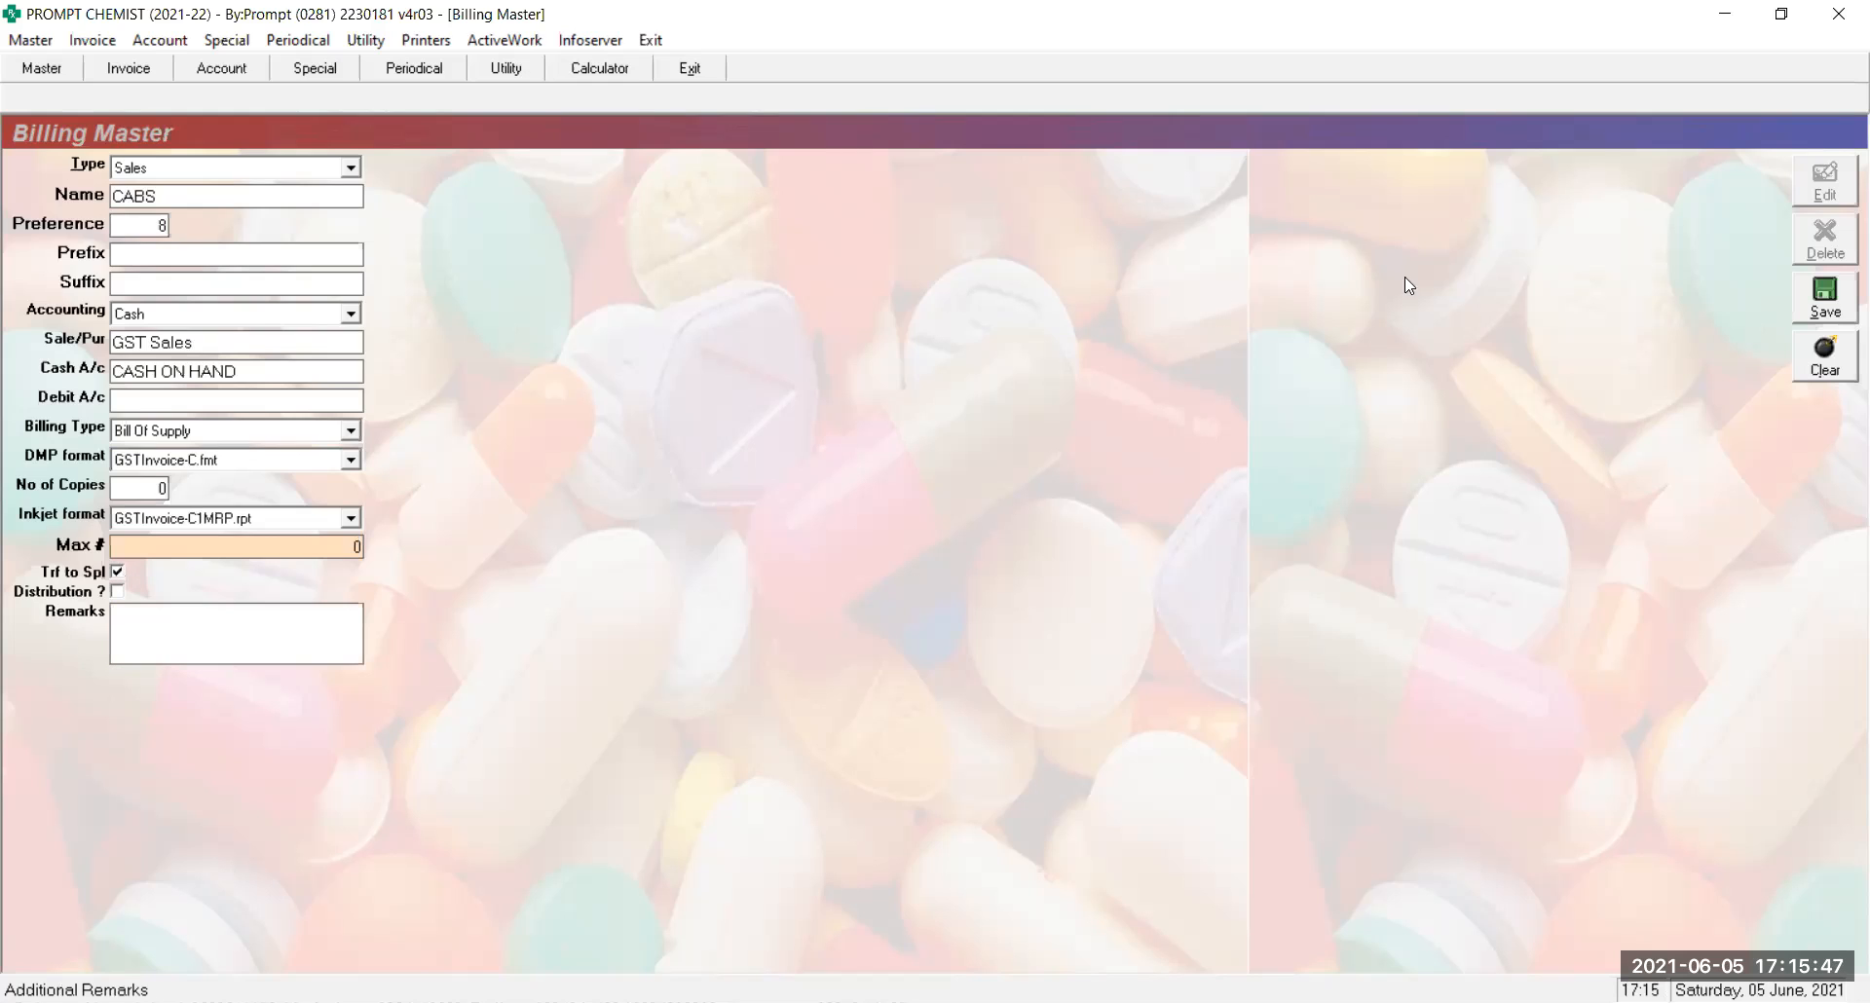
{"action": "left_click", "coordinate": [1812, 310]}
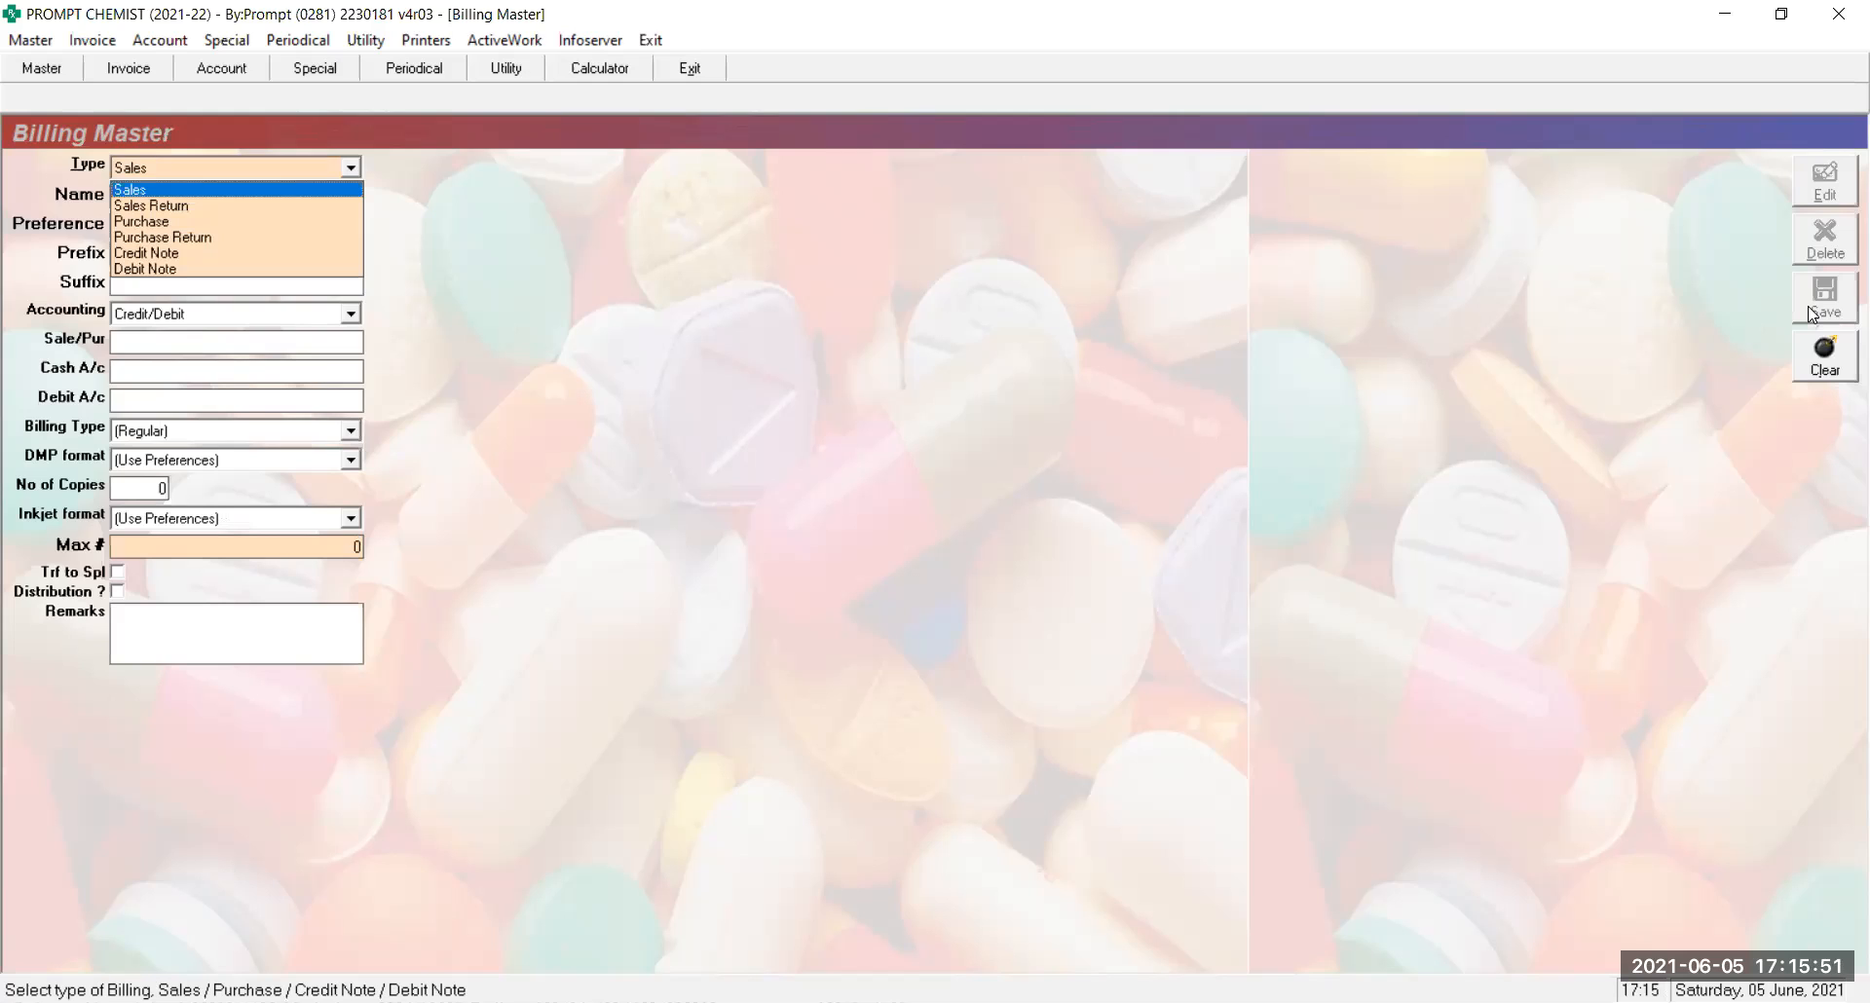
Reload the saved CABS sales series to verify it
{"action": "key", "text": "Return"}
{"action": "type", "text": "CA"}
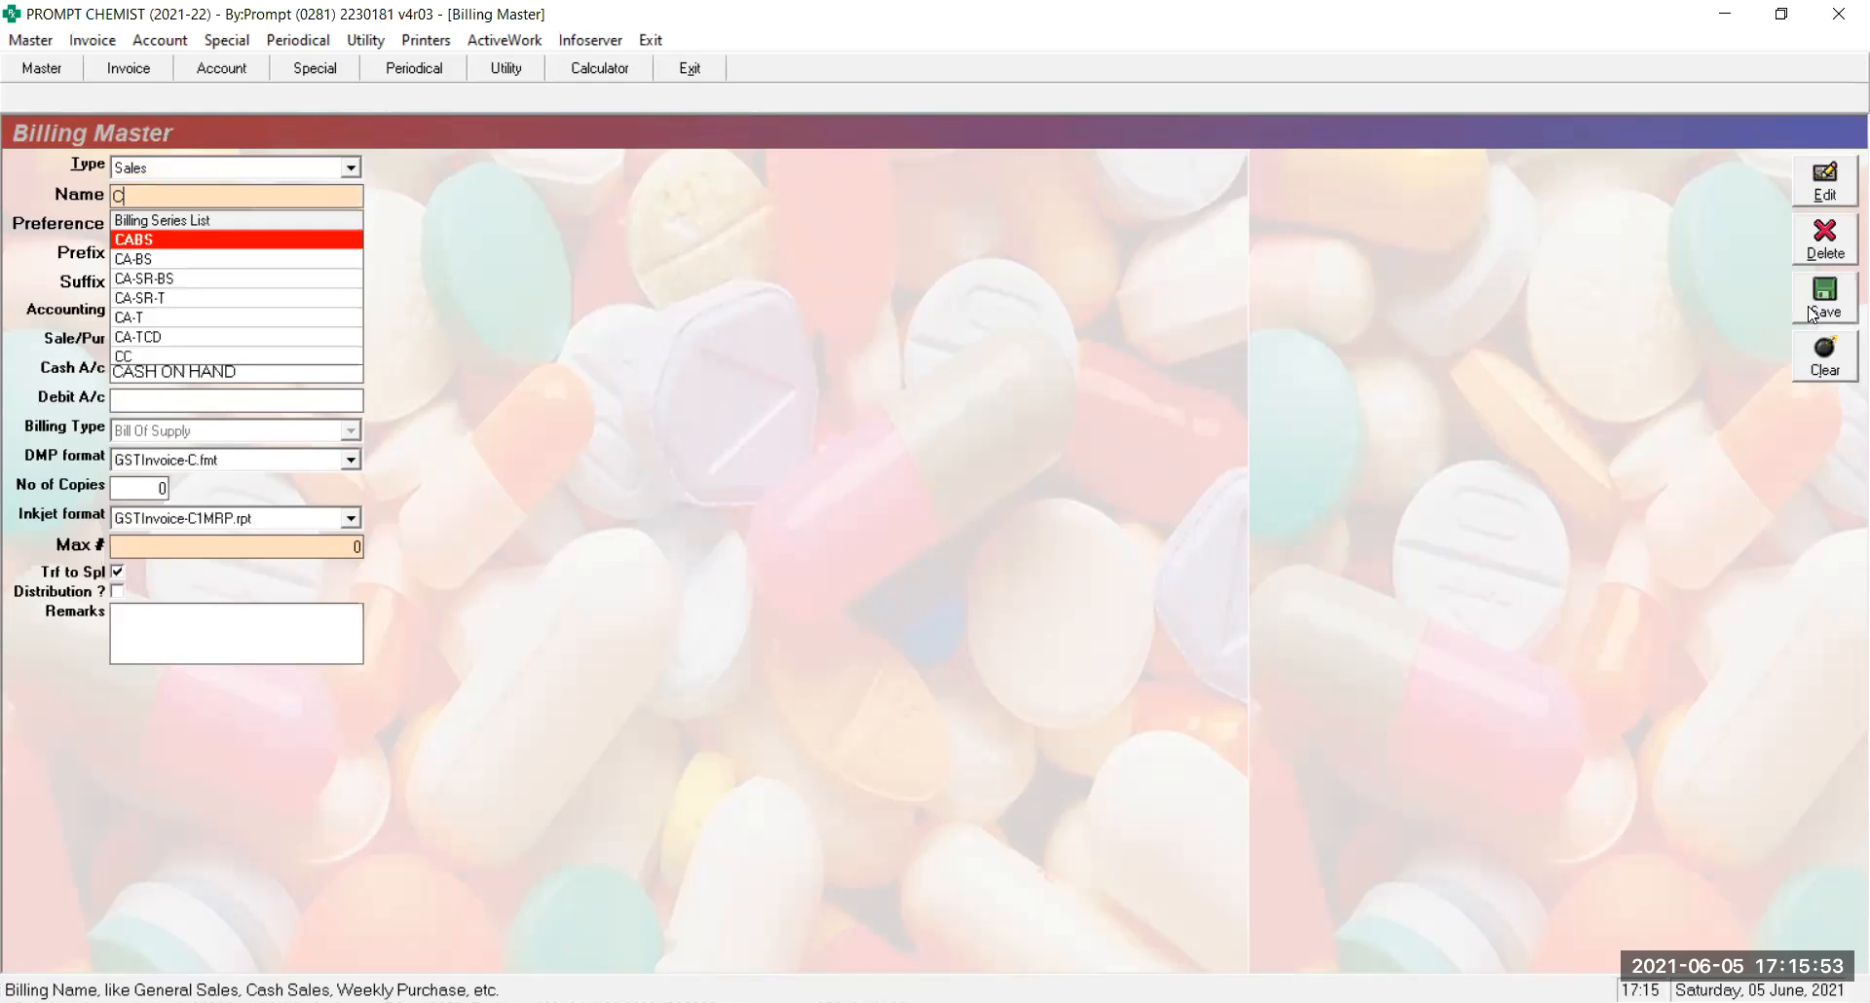
{"action": "key", "text": "Return"}
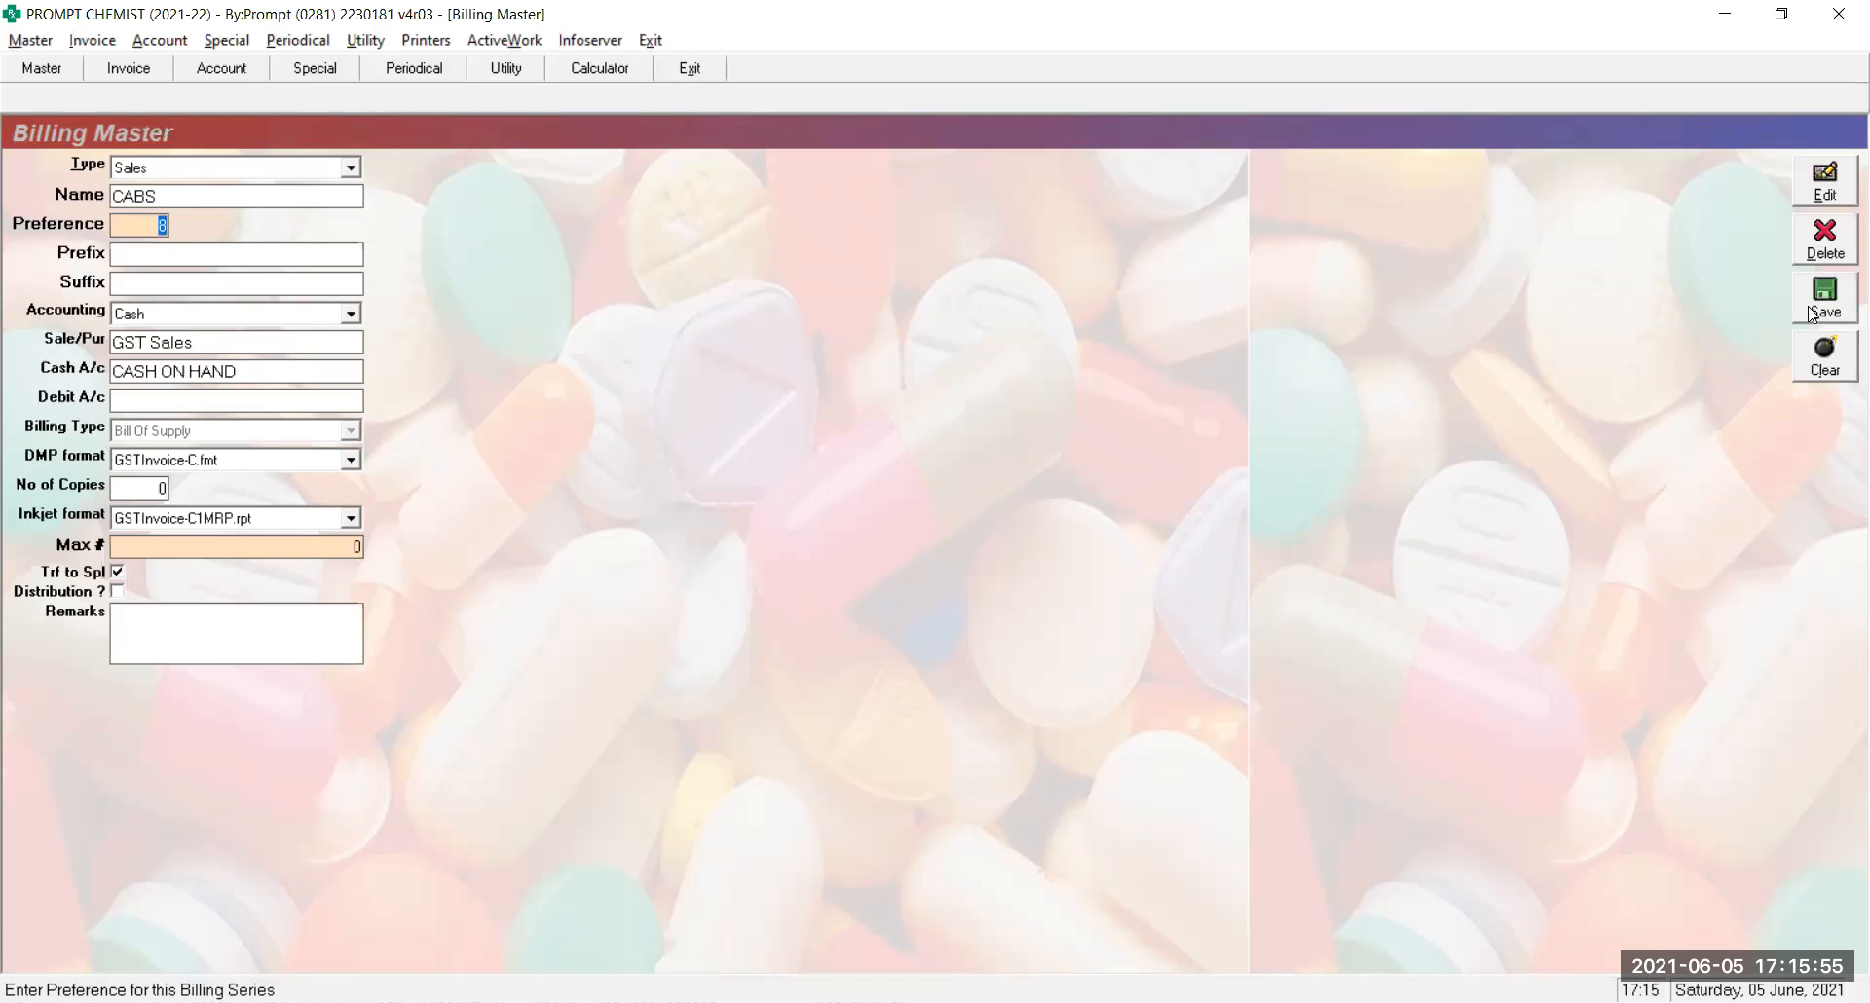
Clear the form, switch type to Sales Return and load the CA-SR-BS series
{"action": "left_click", "coordinate": [1809, 313]}
{"action": "key", "text": "Down"}
{"action": "key", "text": "Return"}
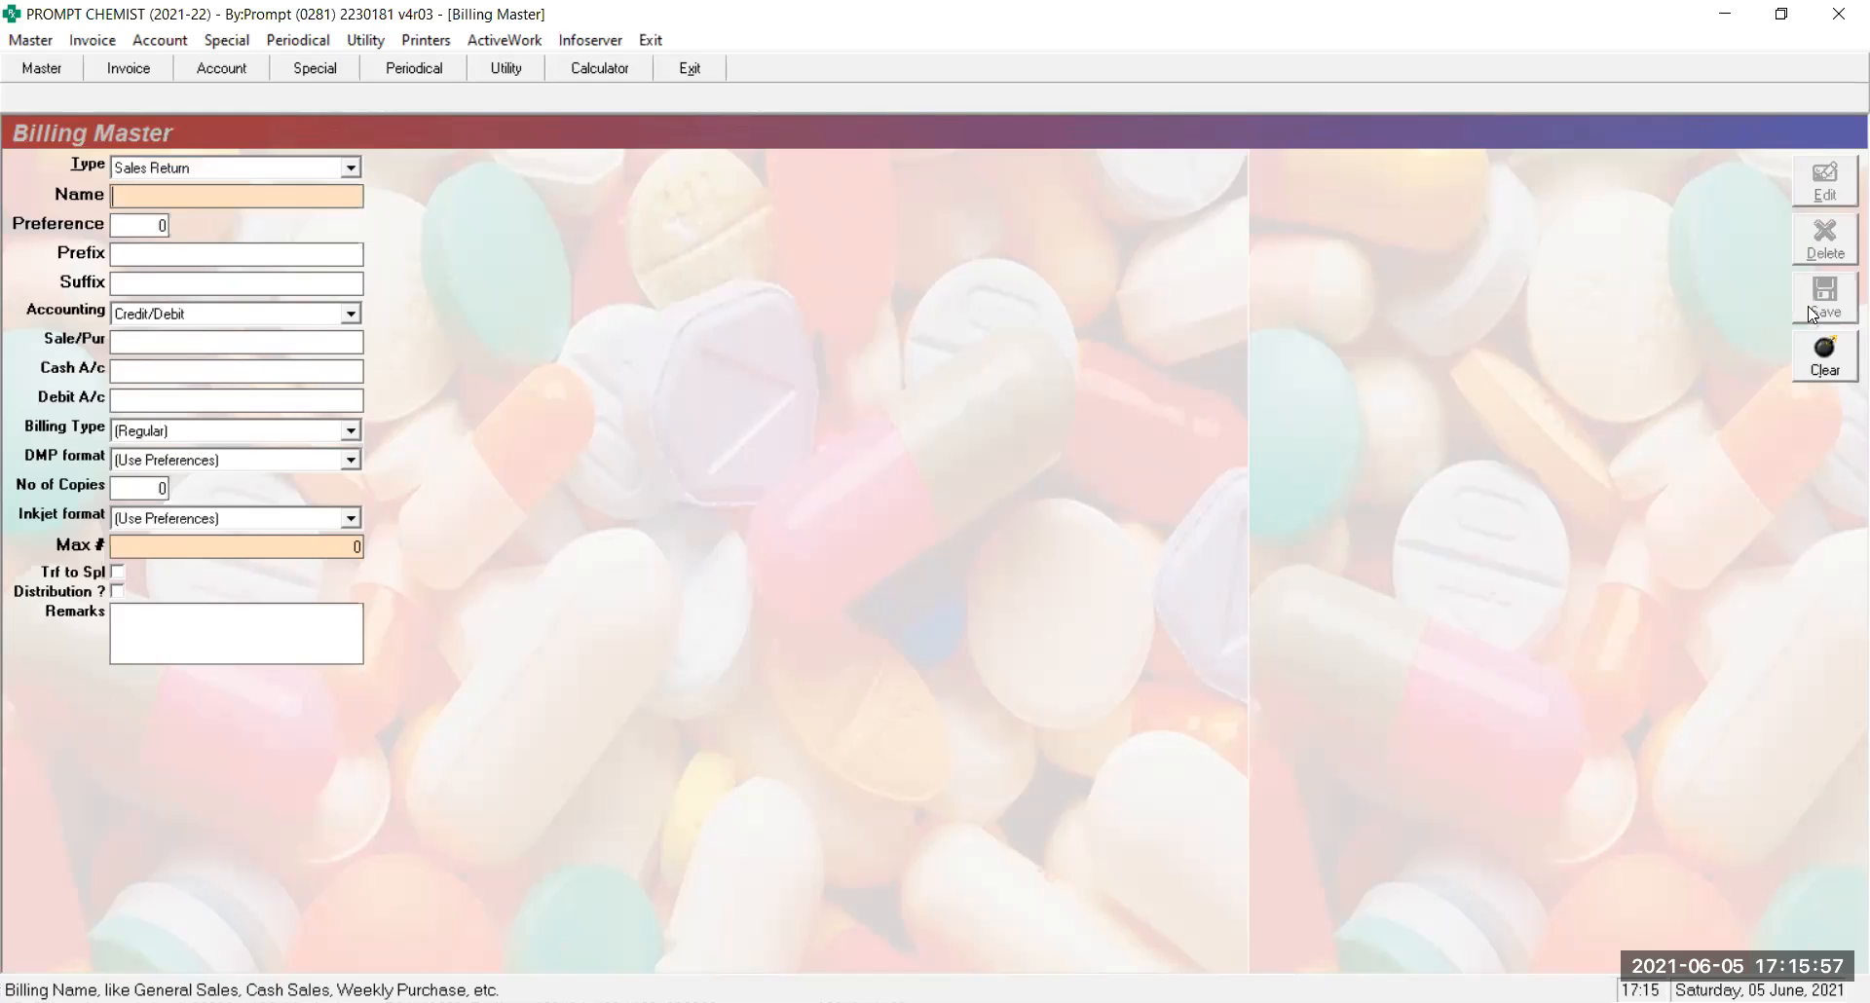
{"action": "type", "text": "CA"}
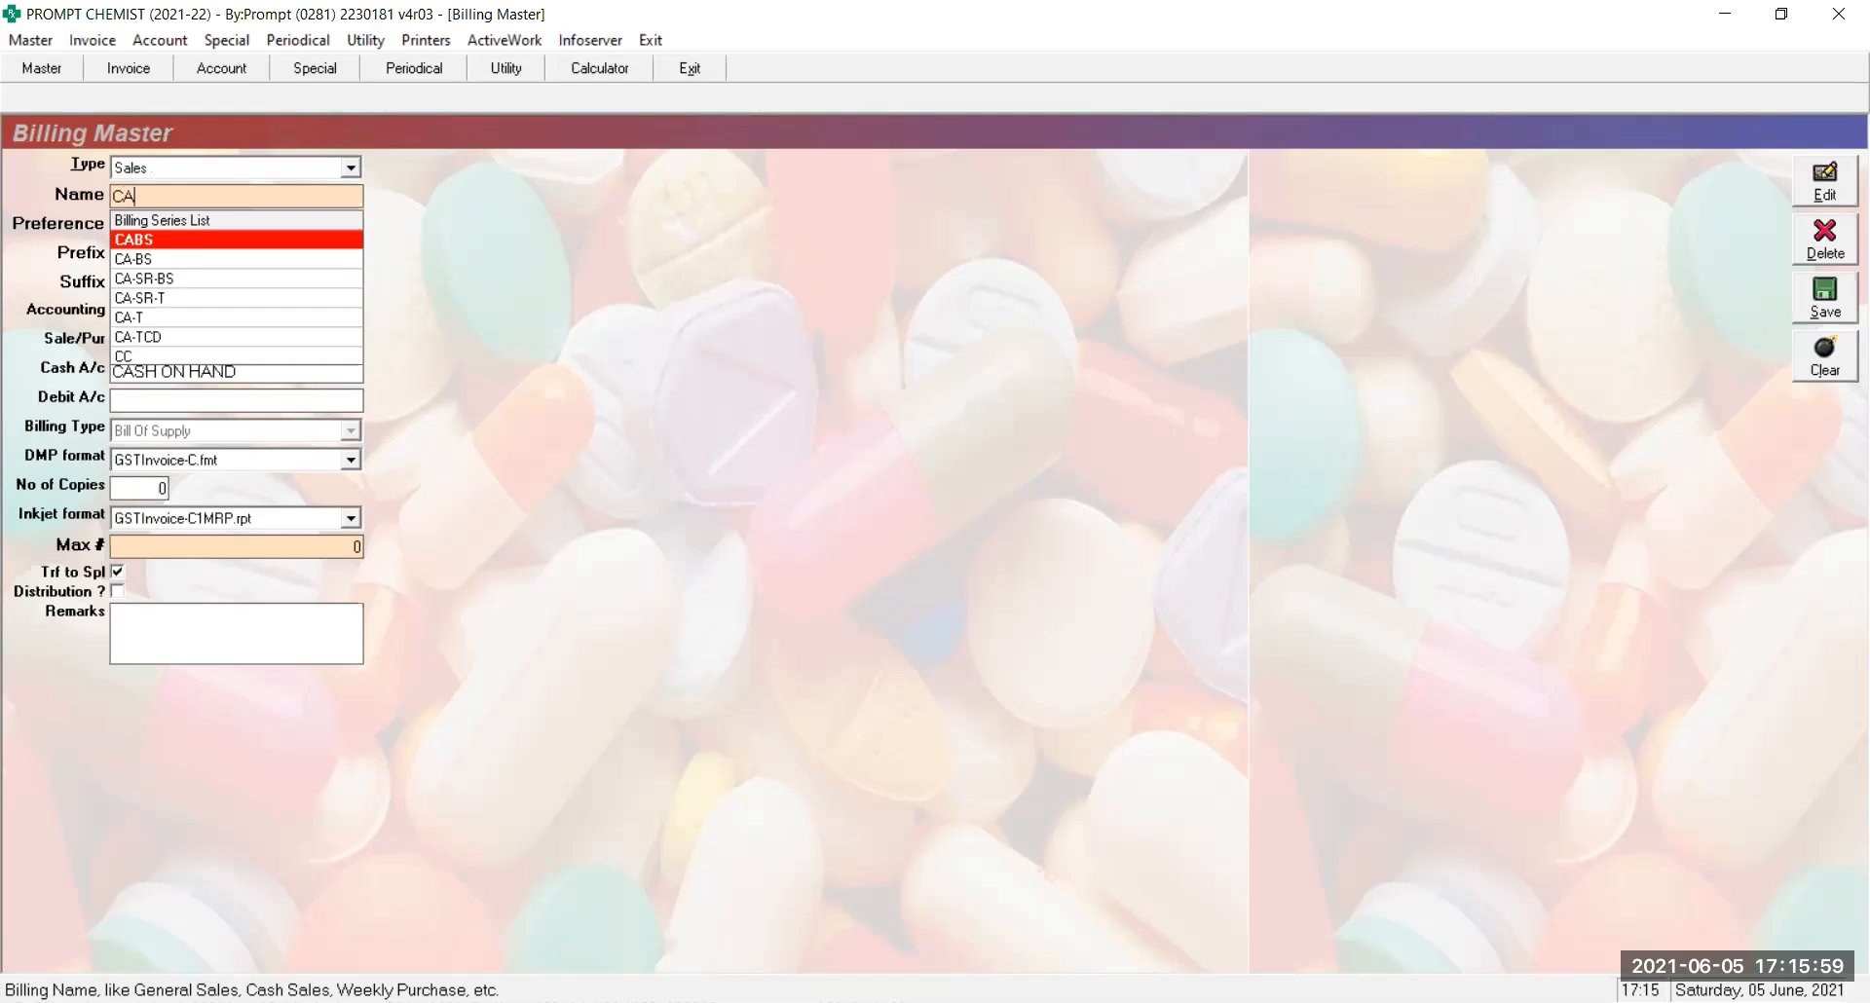
{"action": "type", "text": "-SR-"}
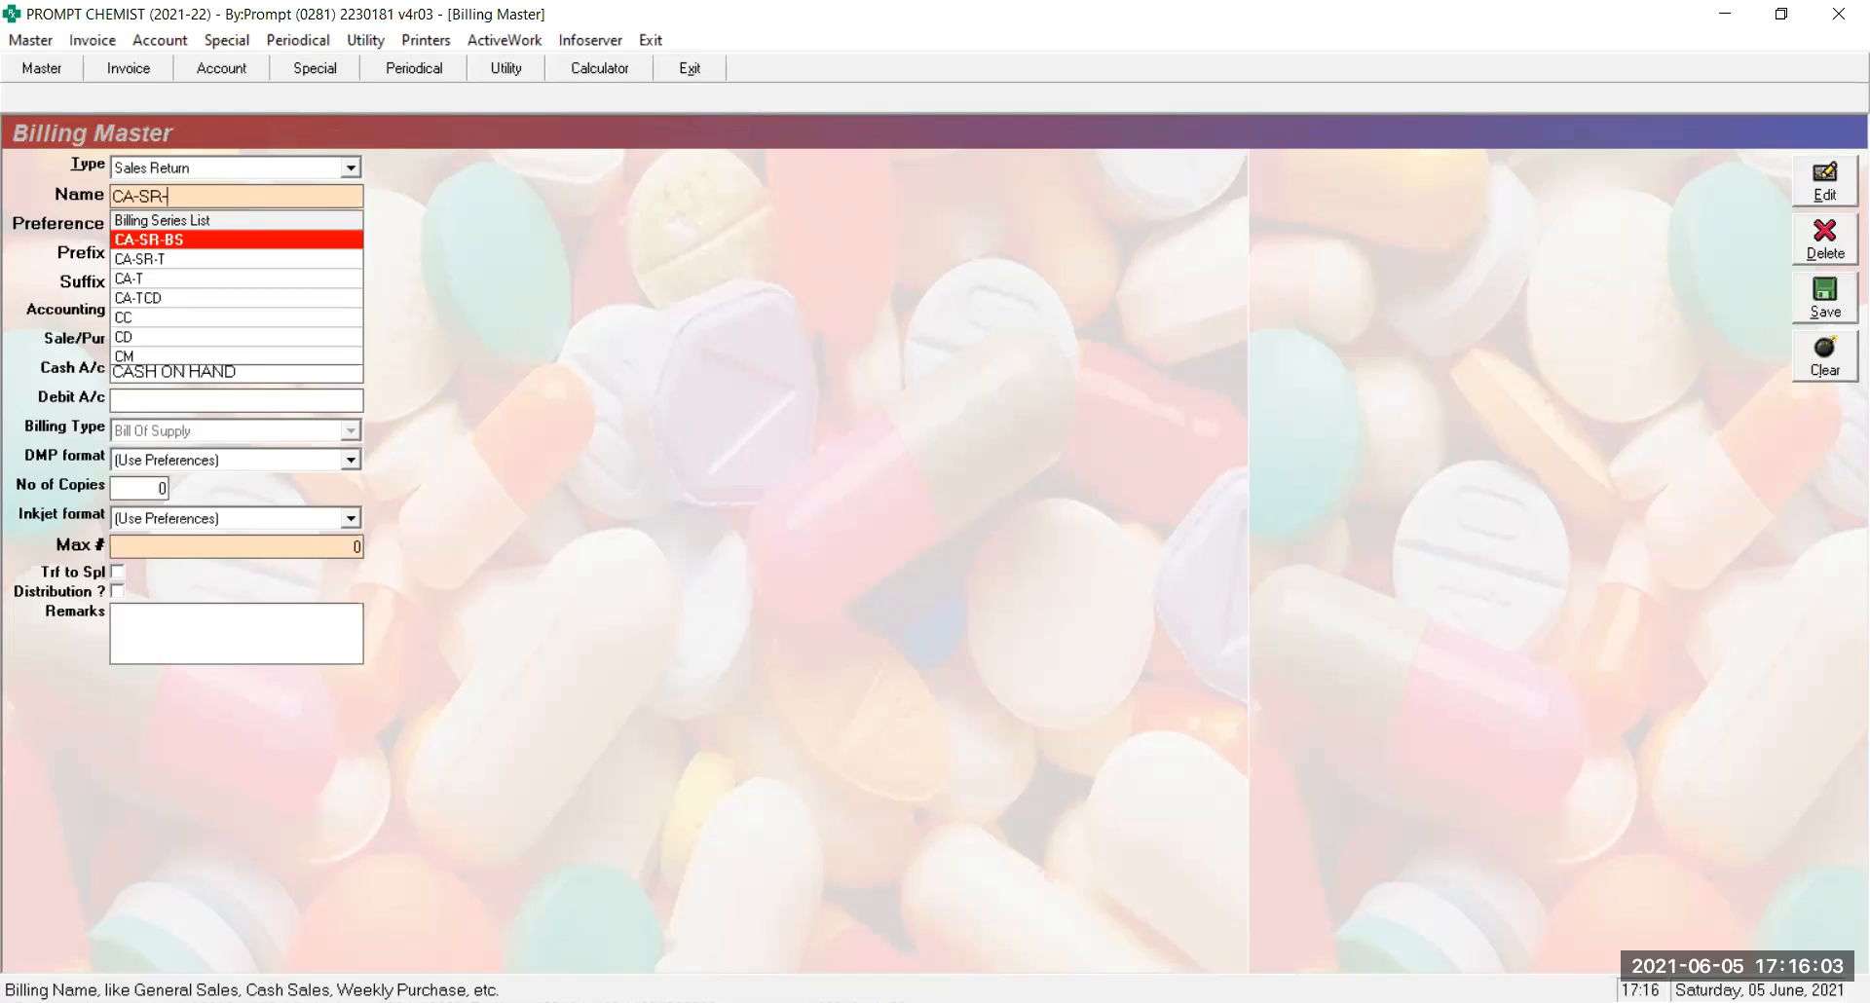
{"action": "key", "text": "Return"}
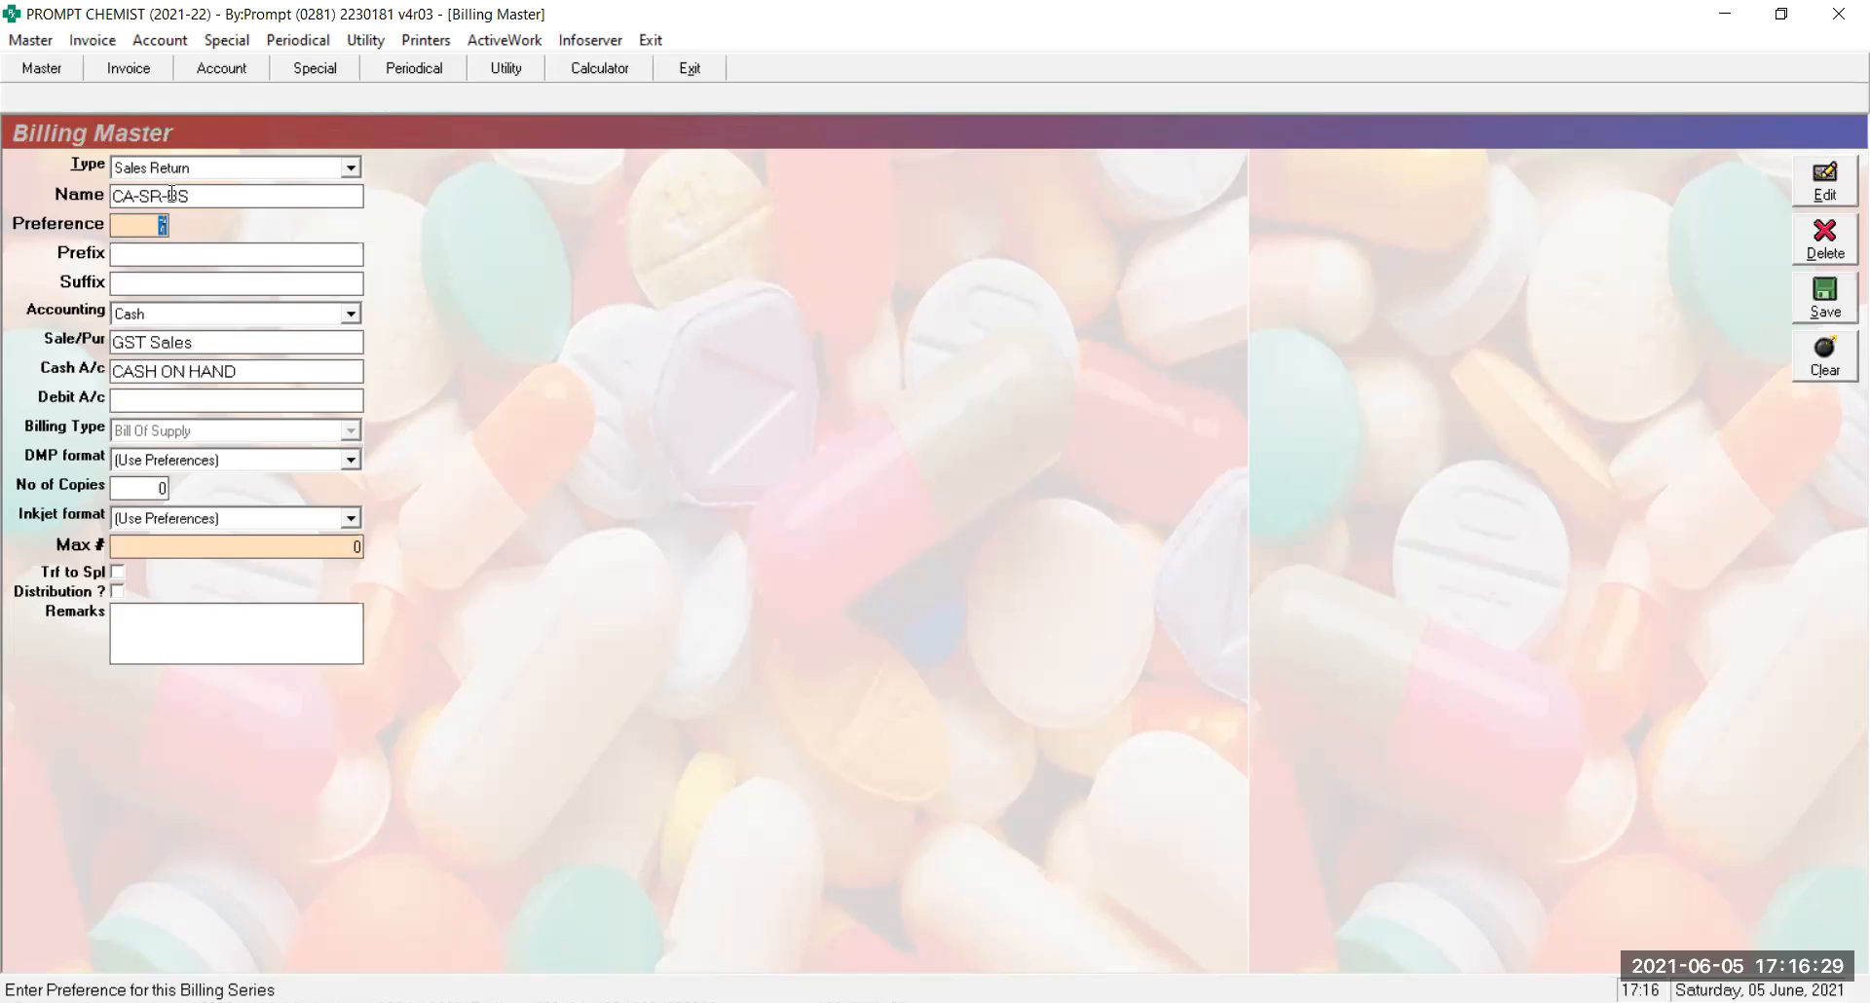
Keep preference 7 and set accounting to Credit/Debit, leaving Sales Return as the billing type
{"action": "key", "text": "Return"}
{"action": "key", "text": "Return"}
{"action": "key", "text": "Return"}
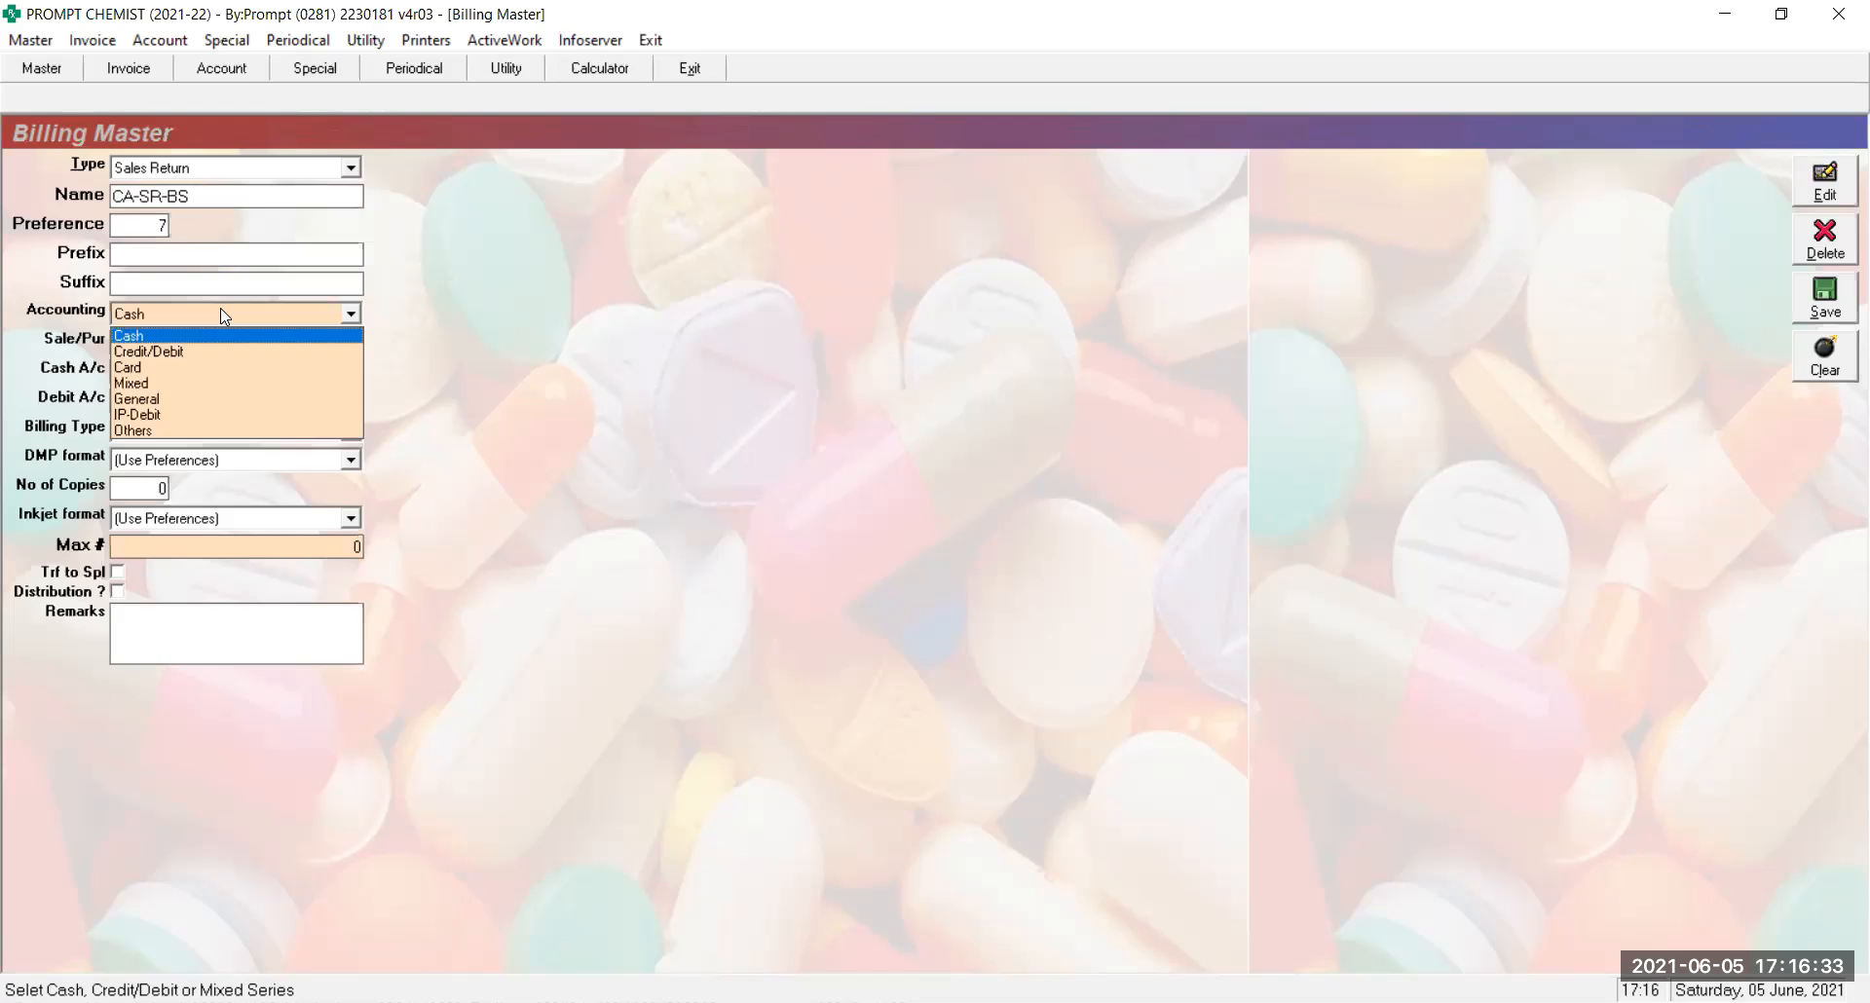
{"action": "key", "text": "Return"}
{"action": "key", "text": "Return"}
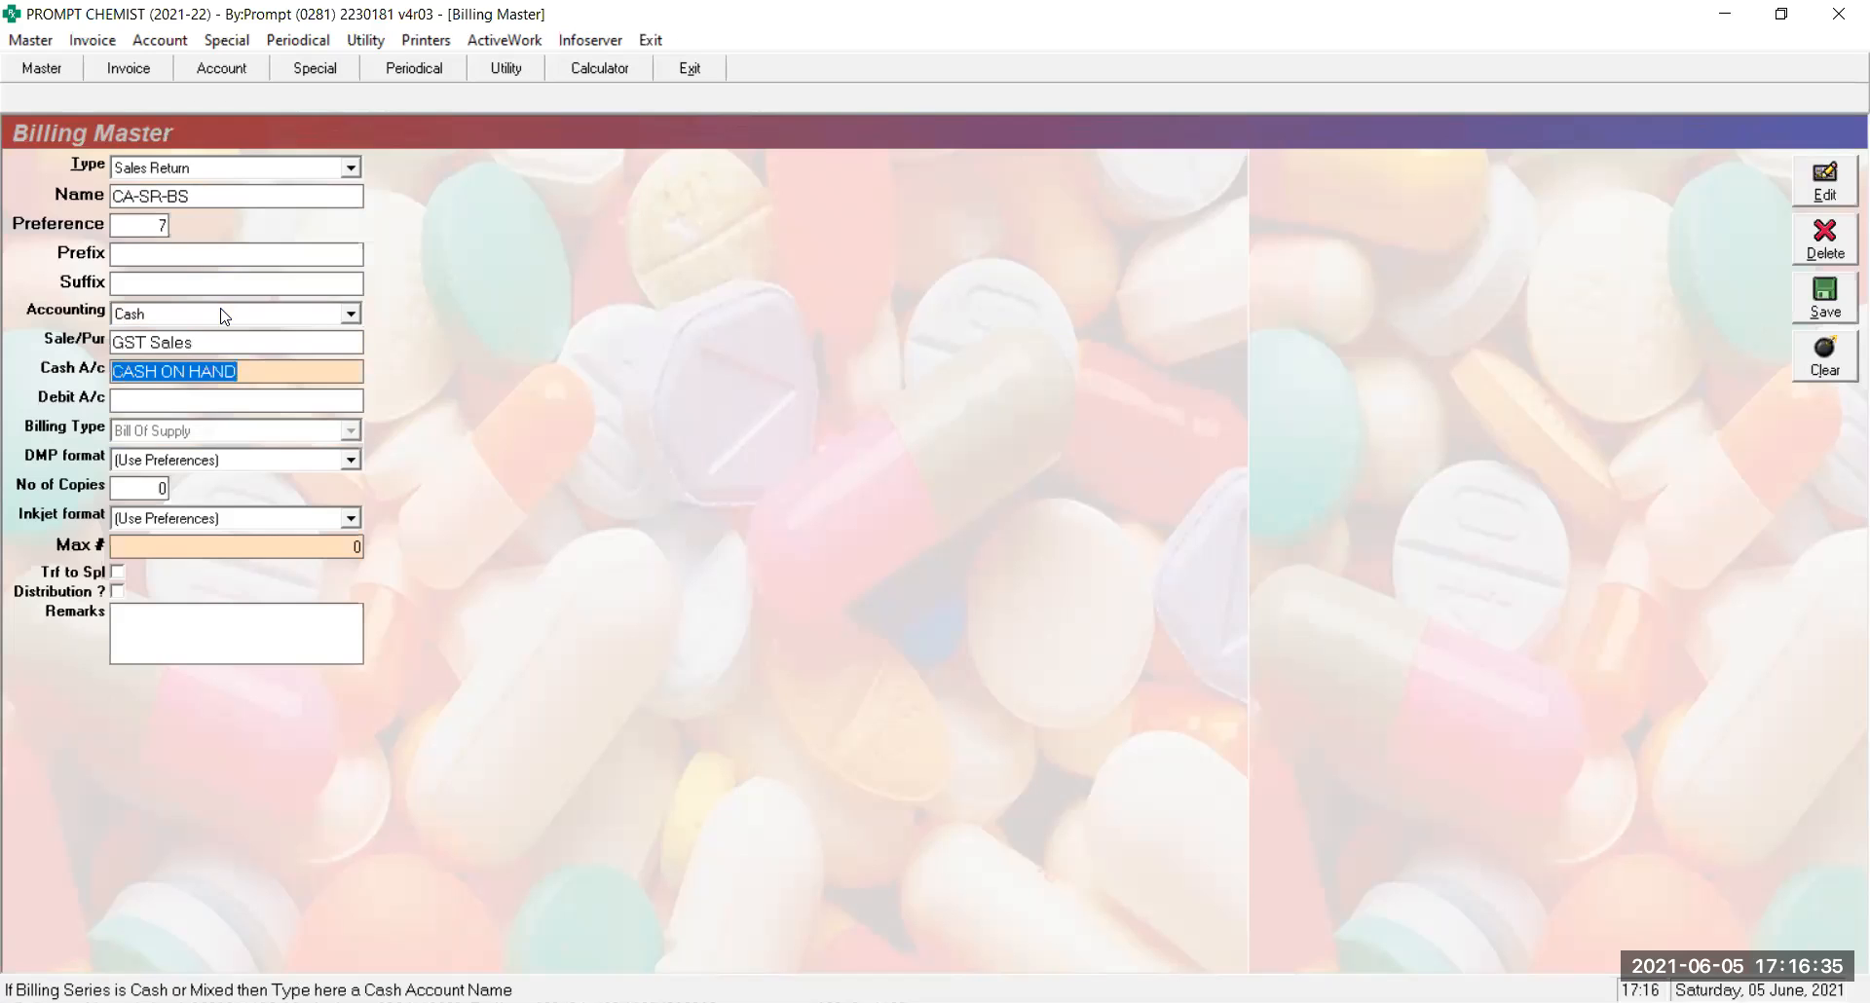
{"action": "key", "text": "Return"}
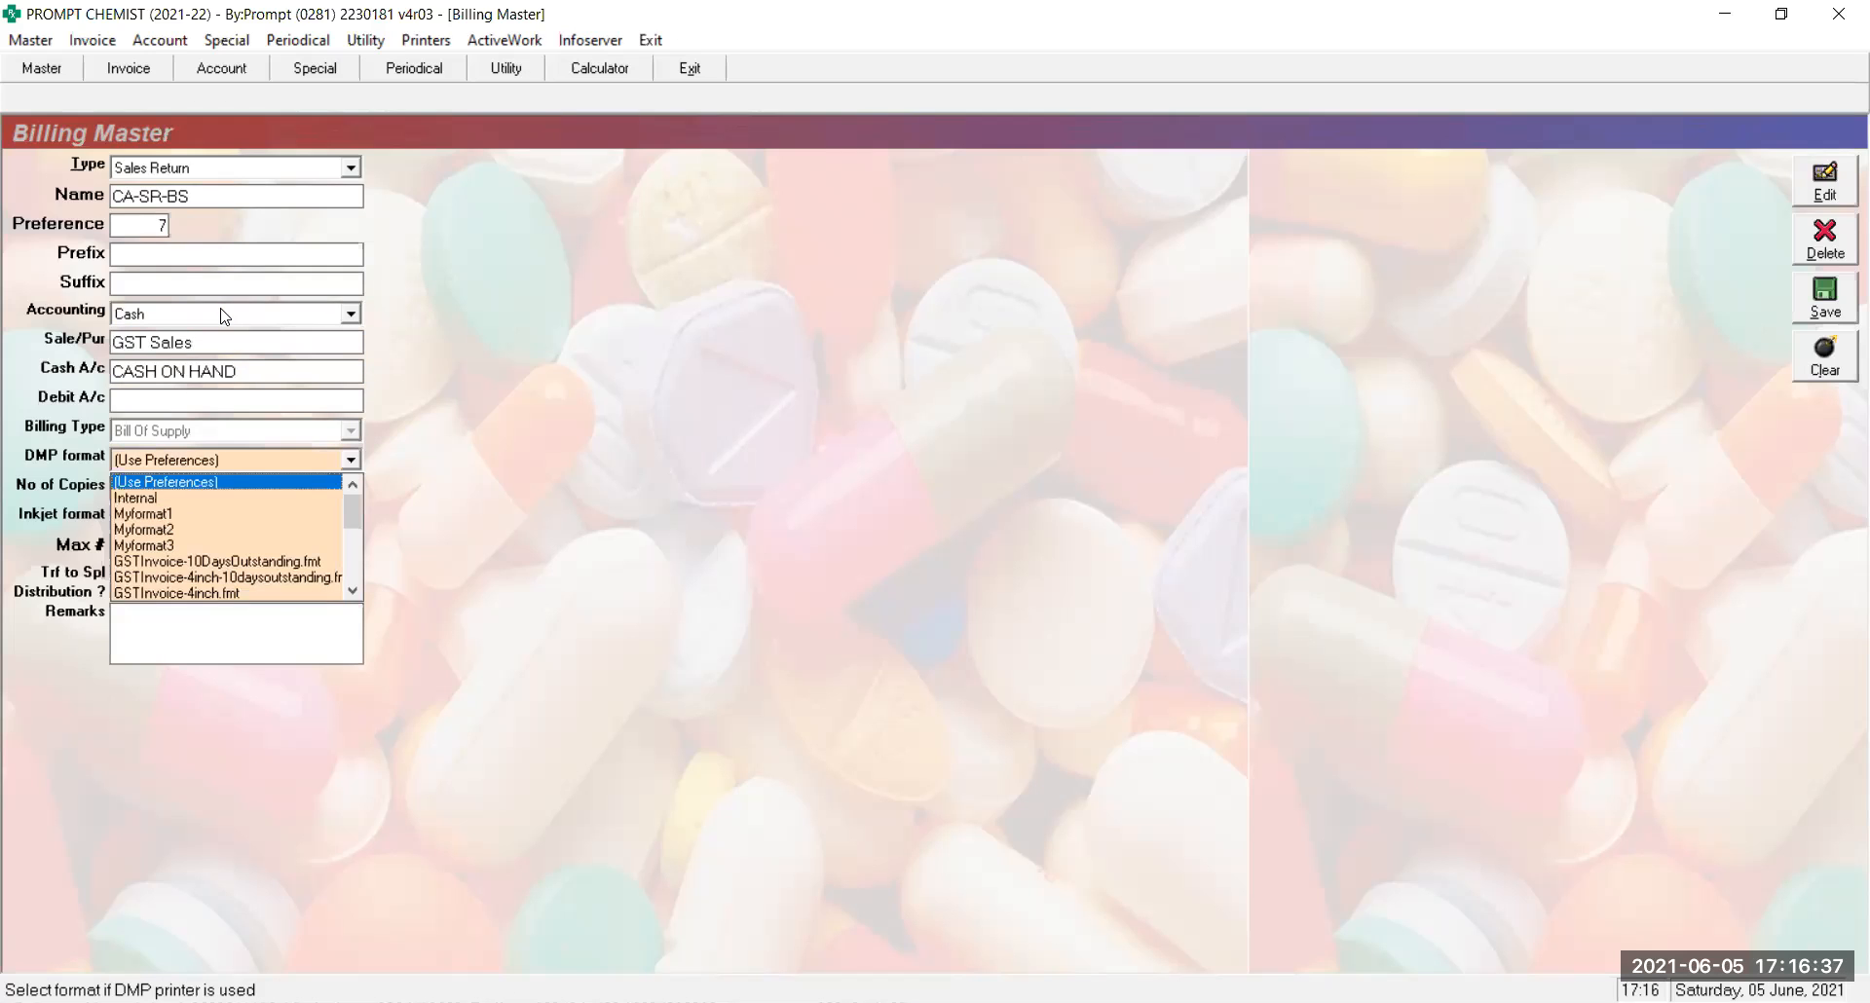
{"action": "key", "text": "Return"}
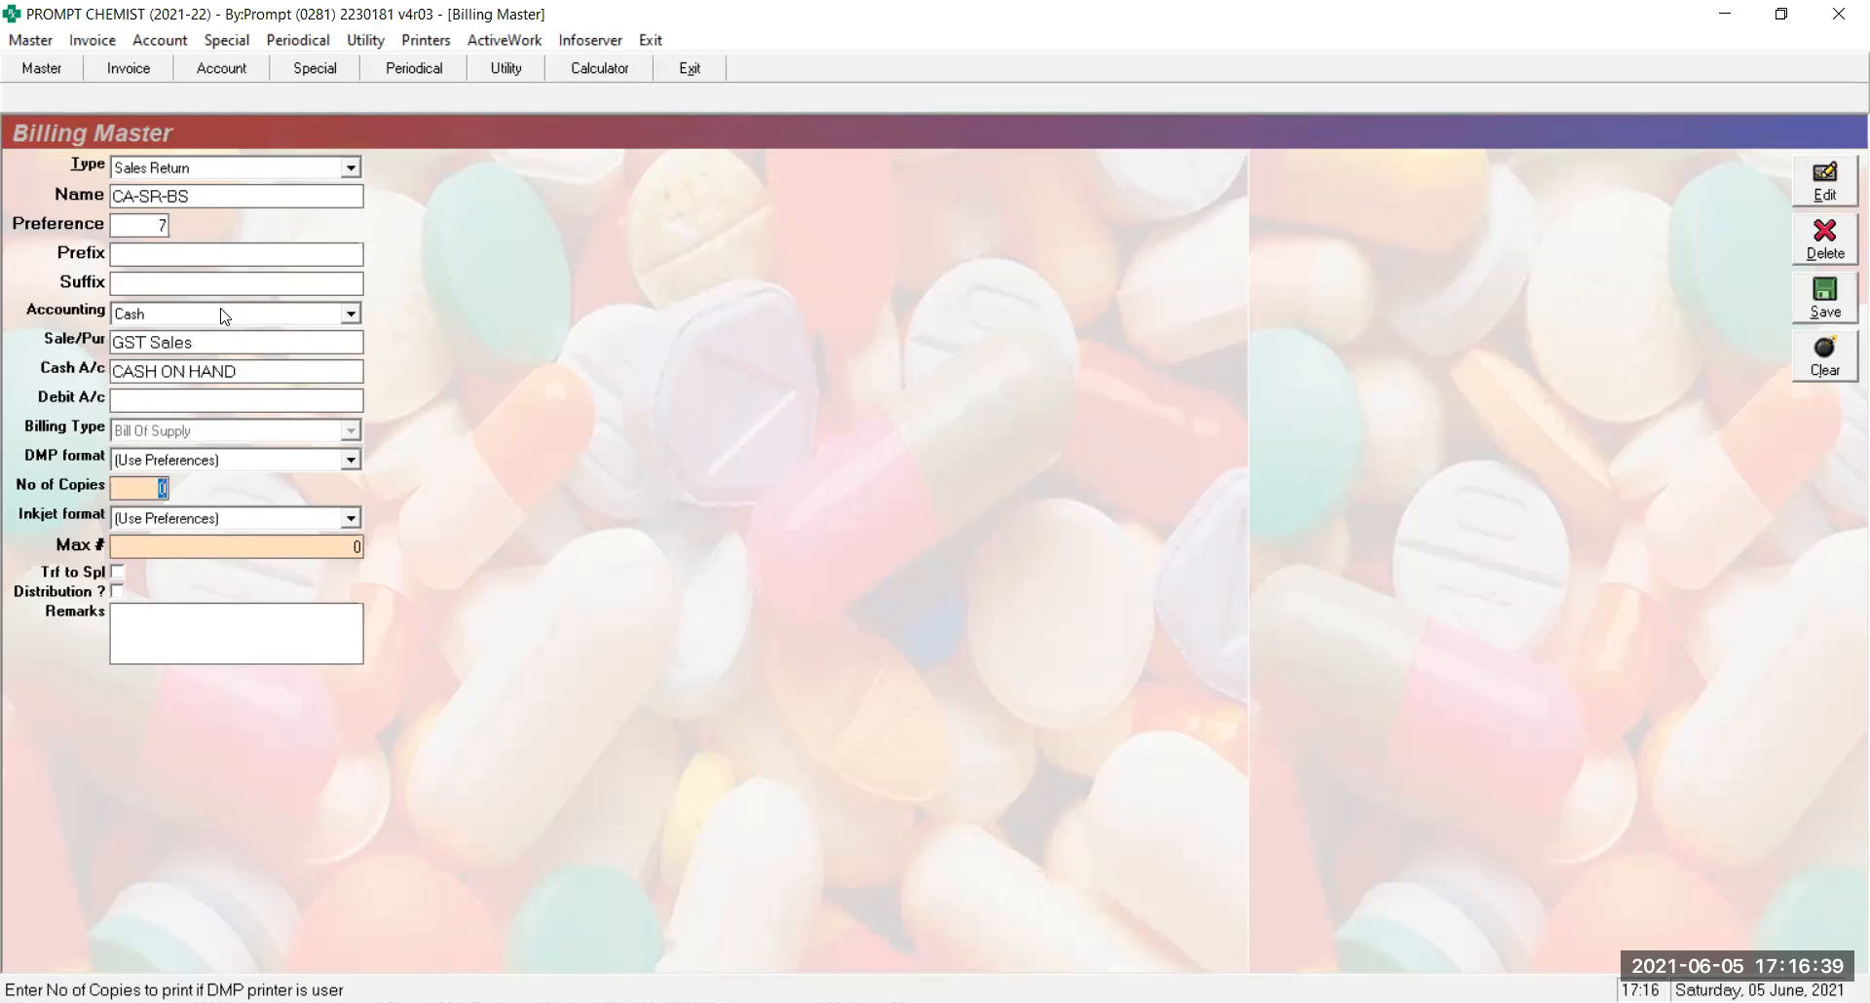
{"action": "left_click", "coordinate": [165, 173]}
{"action": "left_click", "coordinate": [166, 173]}
{"action": "left_click", "coordinate": [165, 173]}
{"action": "left_click", "coordinate": [165, 174]}
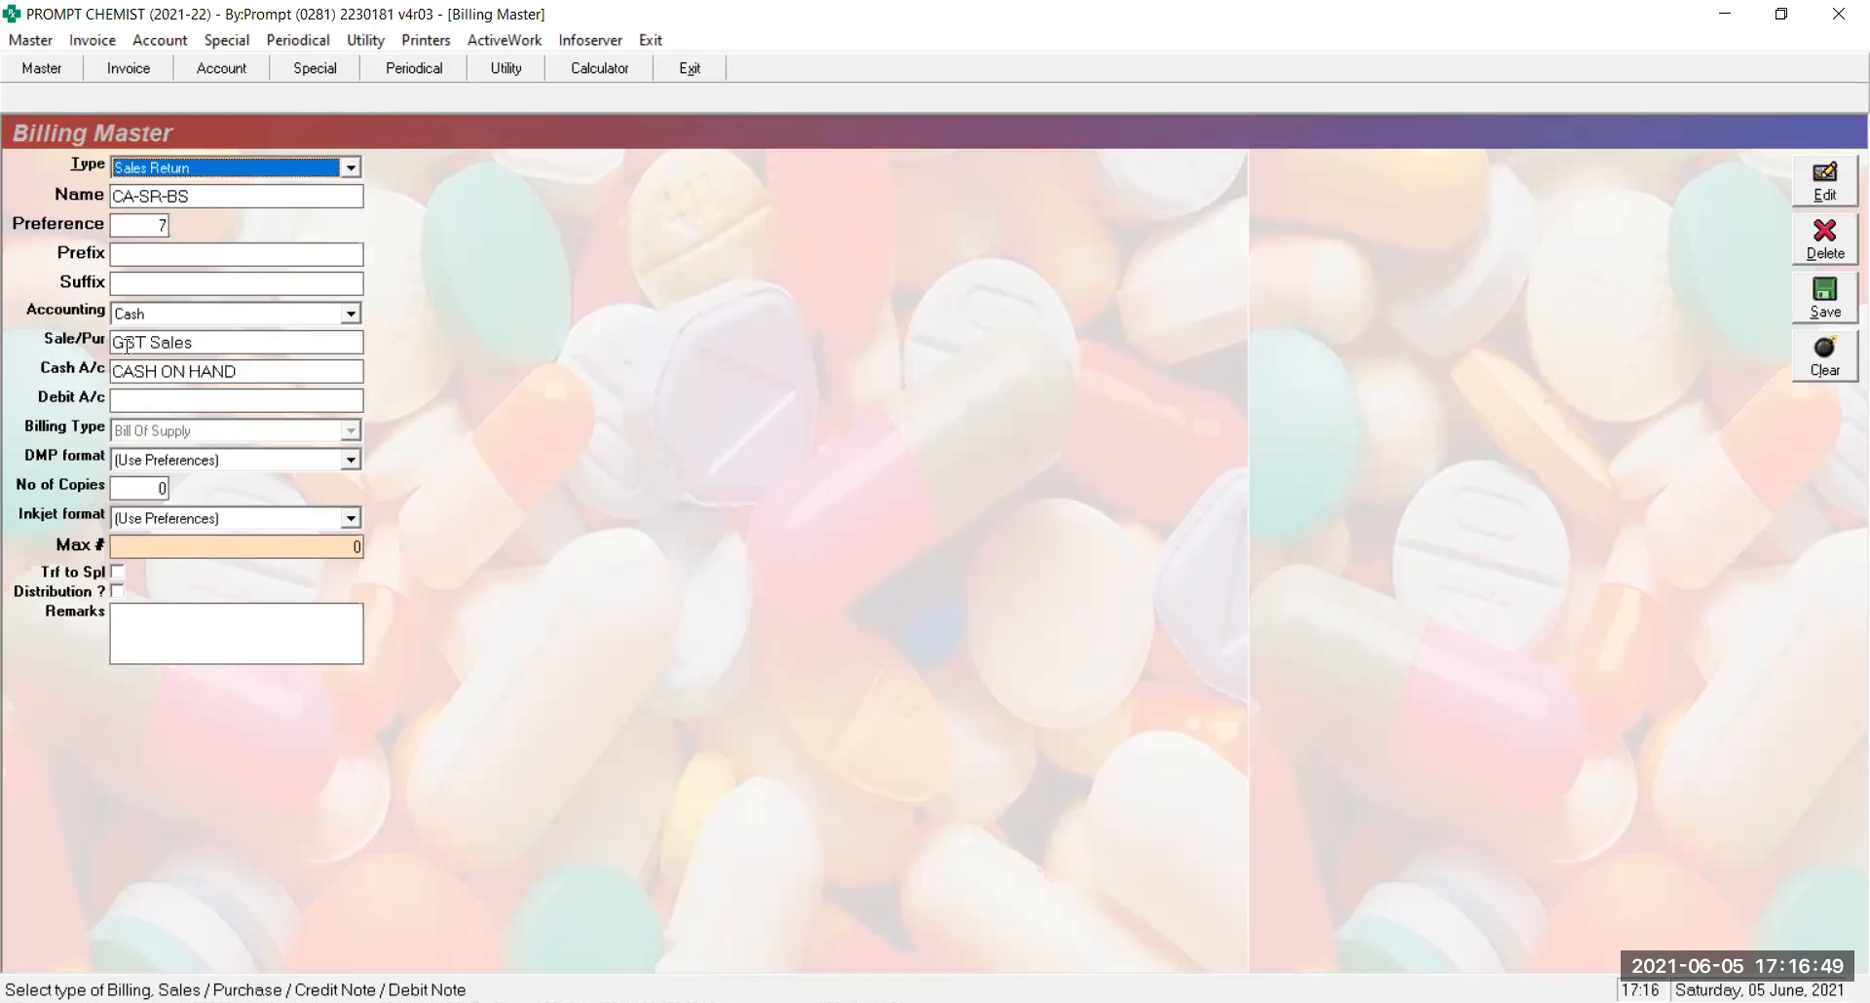
Choose GSTInvoice-C.fmt as the DMP print format
{"action": "left_click", "coordinate": [243, 463]}
{"action": "key", "text": "Down"}
{"action": "key", "text": "Down"}
{"action": "key", "text": "Down"}
{"action": "key", "text": "Down"}
{"action": "key", "text": "Down"}
{"action": "key", "text": "Down"}
{"action": "key", "text": "Down"}
{"action": "key", "text": "Down"}
{"action": "key", "text": "Down"}
{"action": "key", "text": "Down"}
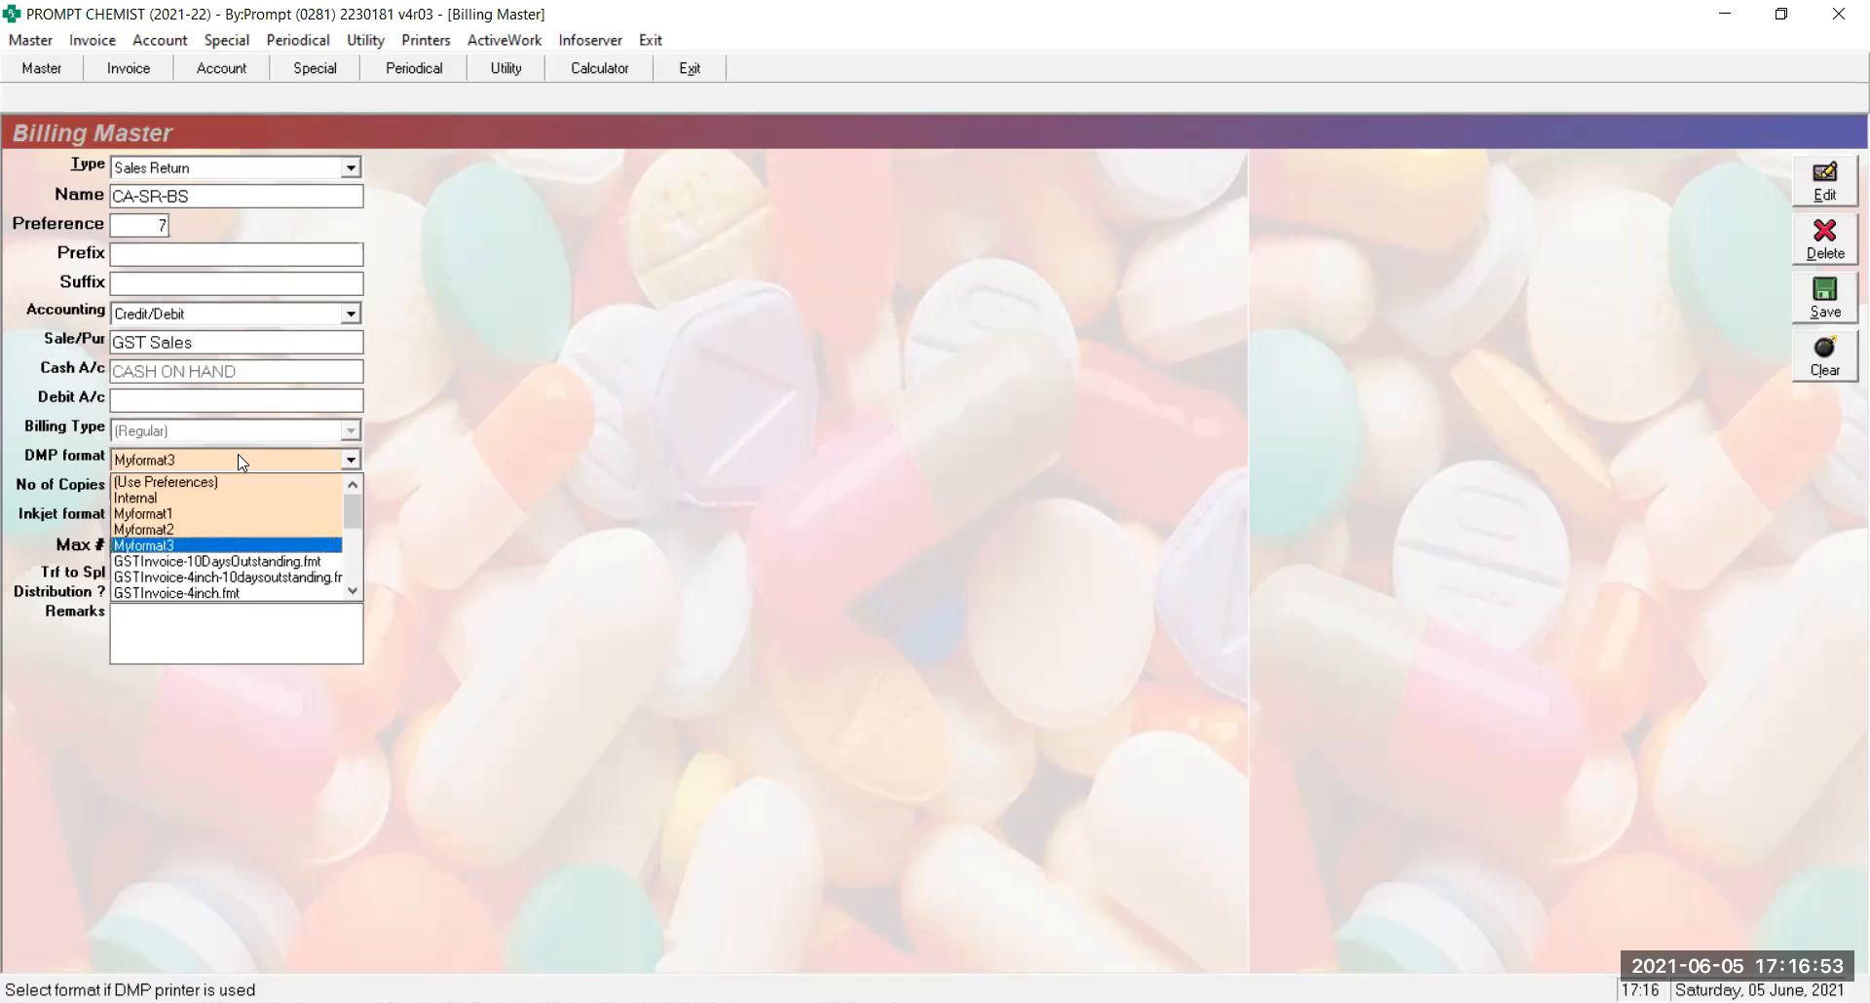
{"action": "key", "text": "Down"}
{"action": "key", "text": "Down"}
{"action": "key", "text": "Down"}
{"action": "key", "text": "Down"}
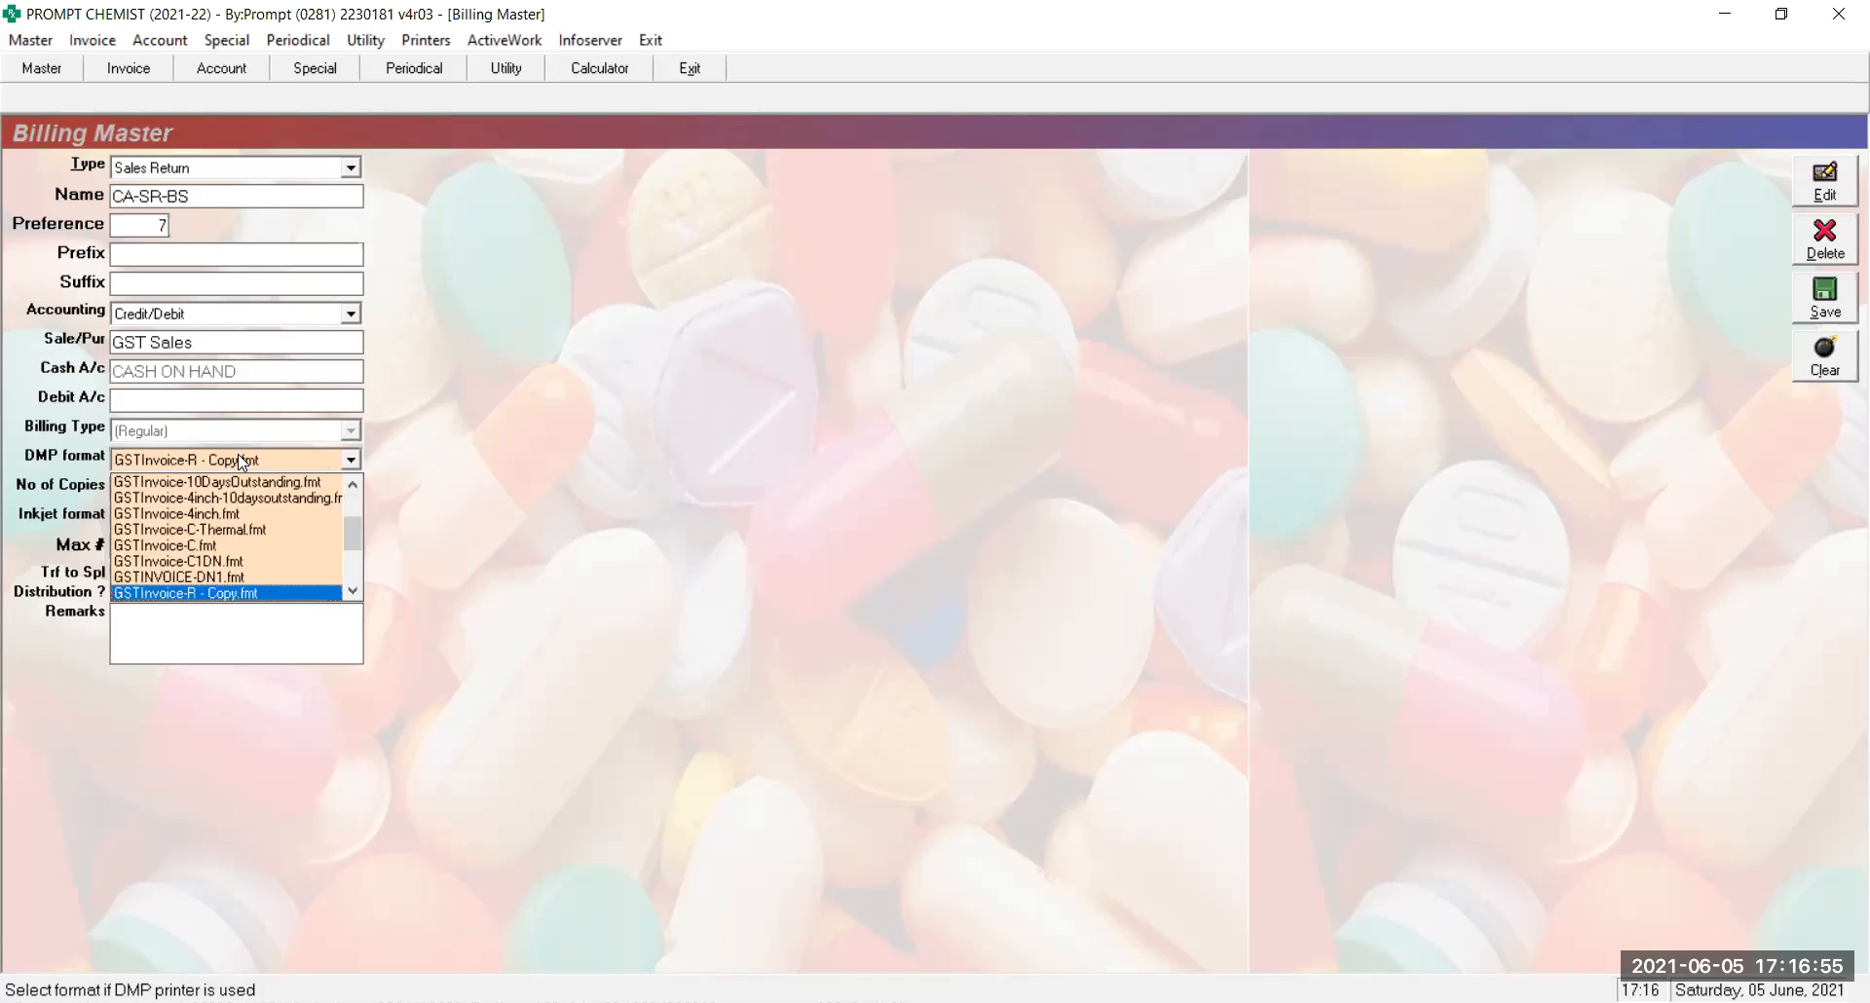
{"action": "key", "text": "Up"}
{"action": "key", "text": "Up"}
{"action": "key", "text": "Up"}
{"action": "key", "text": "Up"}
{"action": "key", "text": "Up"}
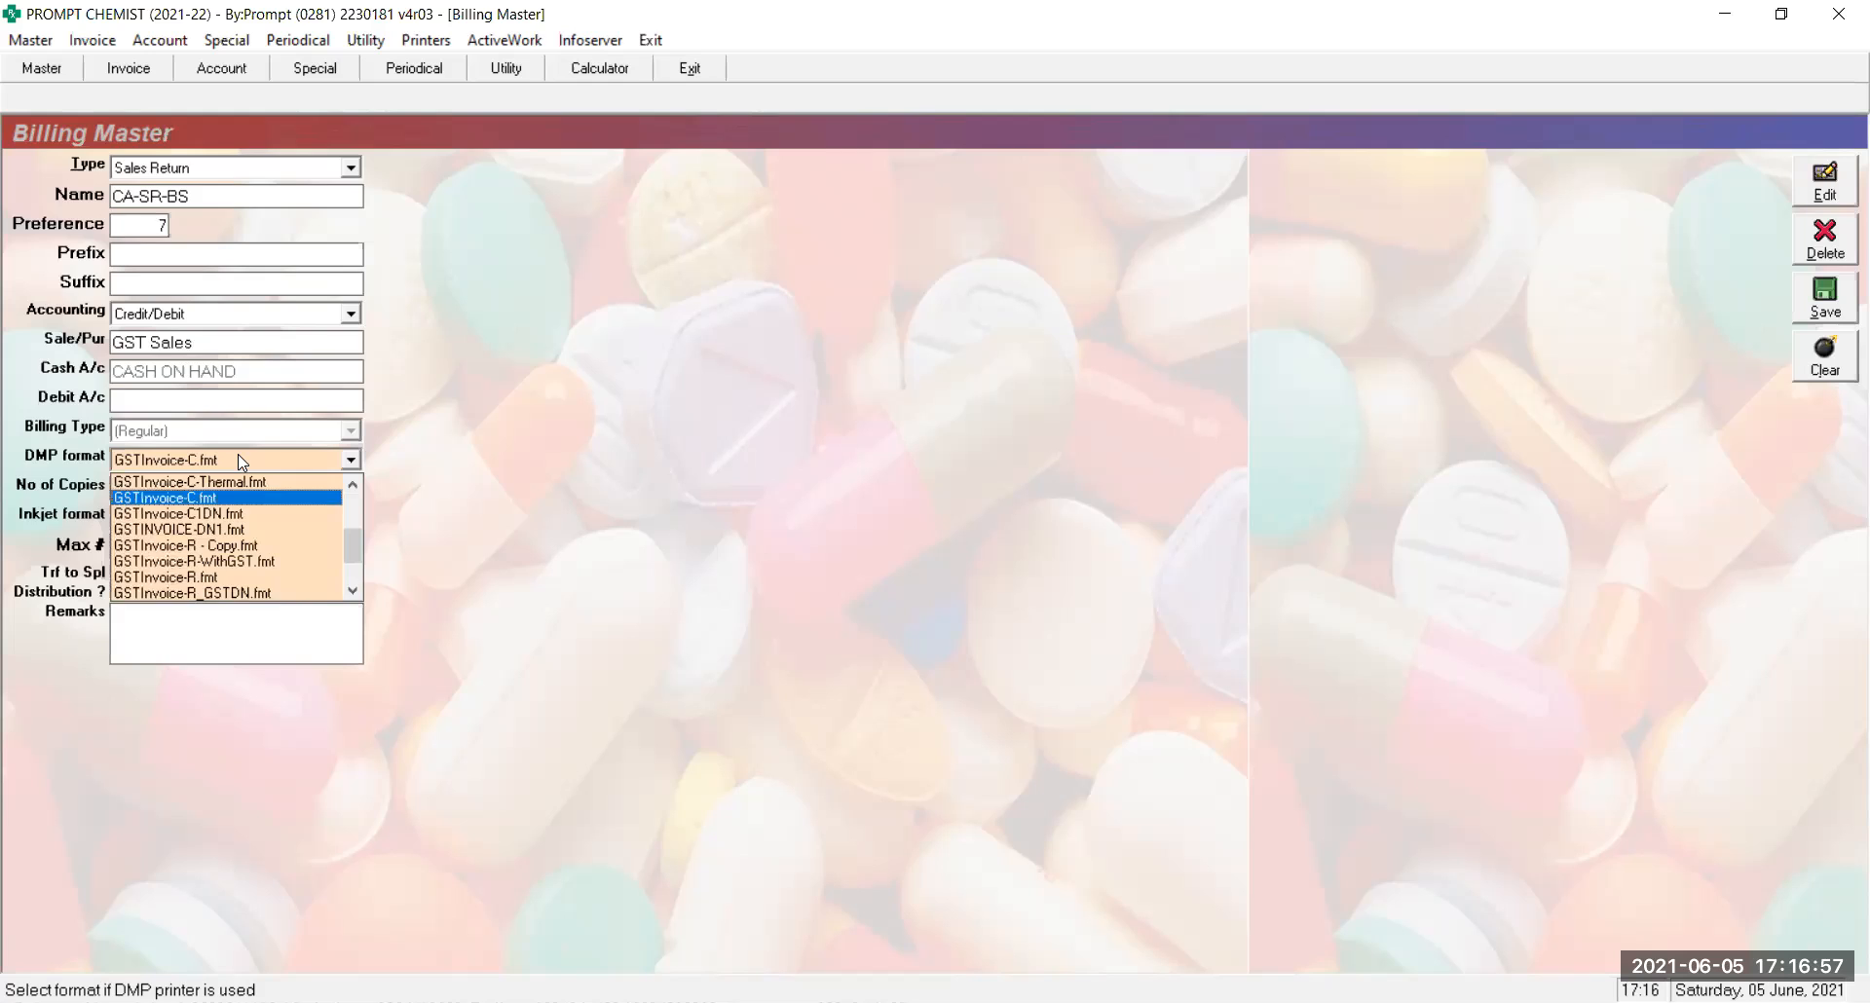
{"action": "key", "text": "Return"}
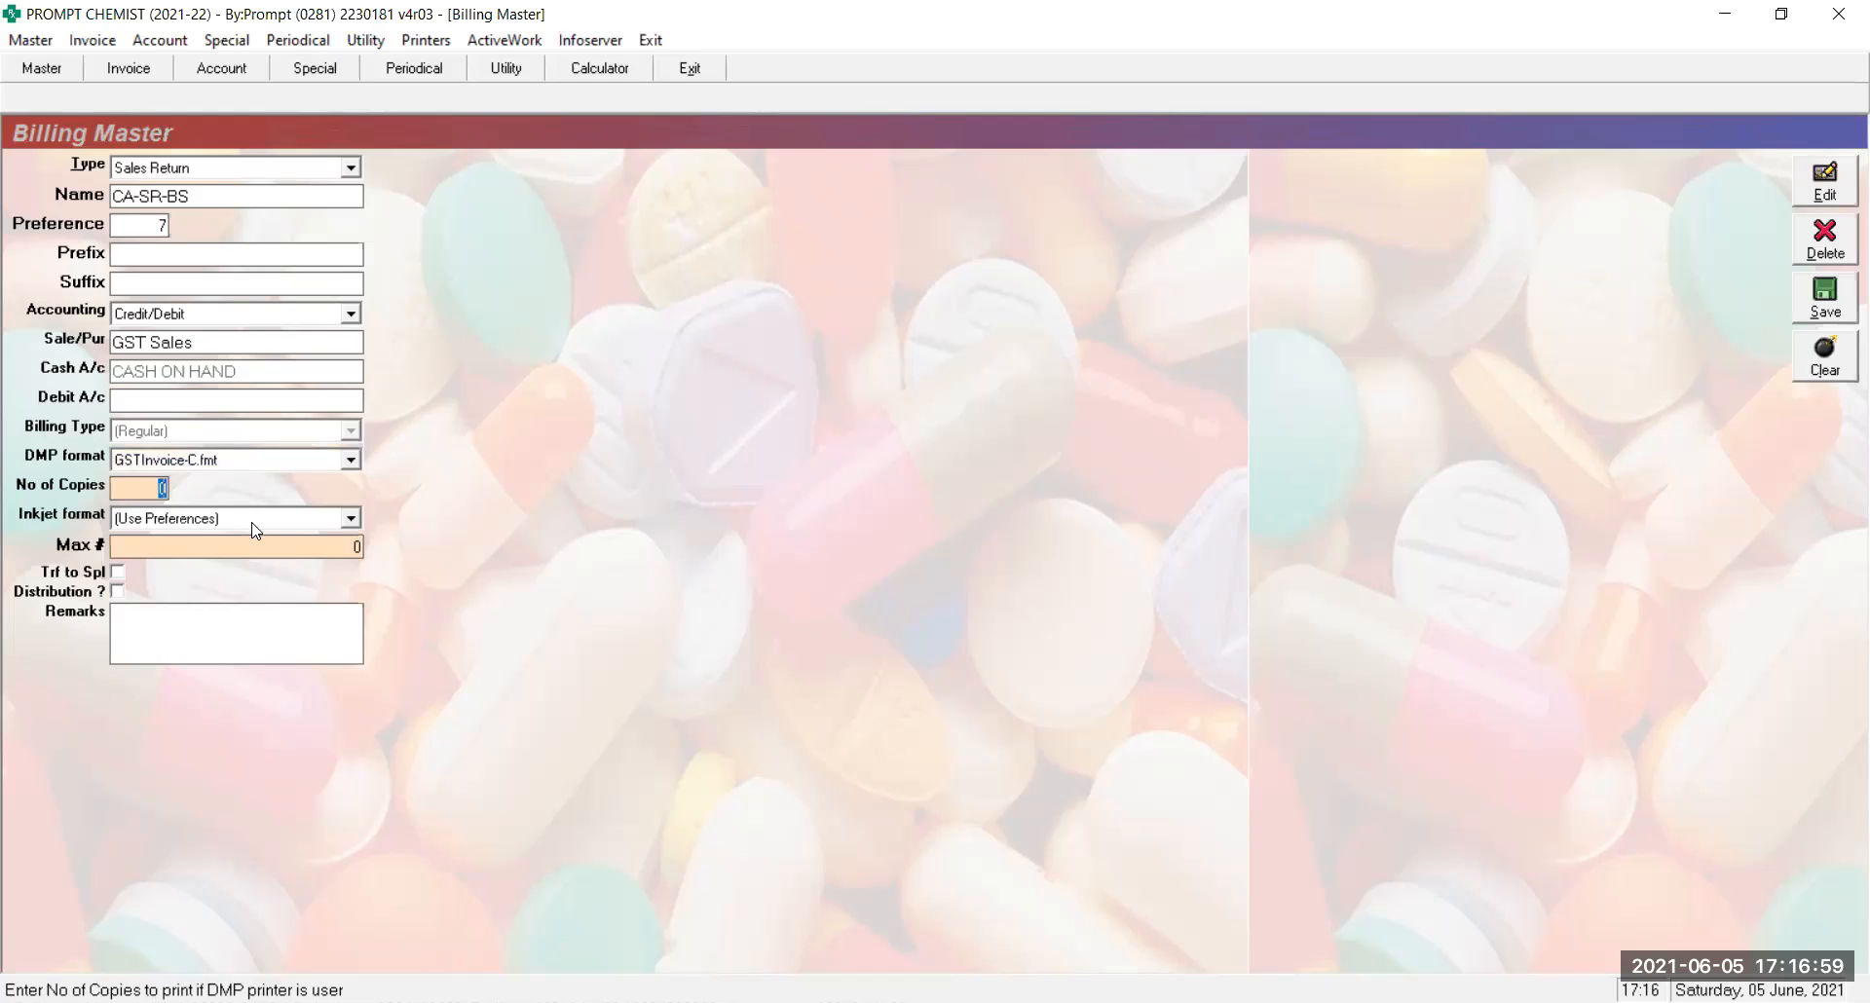
Choose GSTInvoice-C1MRP.rpt as the inkjet format and save the CA-SR-BS series
{"action": "left_click", "coordinate": [253, 524]}
{"action": "key", "text": "Down"}
{"action": "key", "text": "Down"}
{"action": "key", "text": "Down"}
{"action": "key", "text": "Down"}
{"action": "key", "text": "Down"}
{"action": "key", "text": "Down"}
{"action": "key", "text": "Down"}
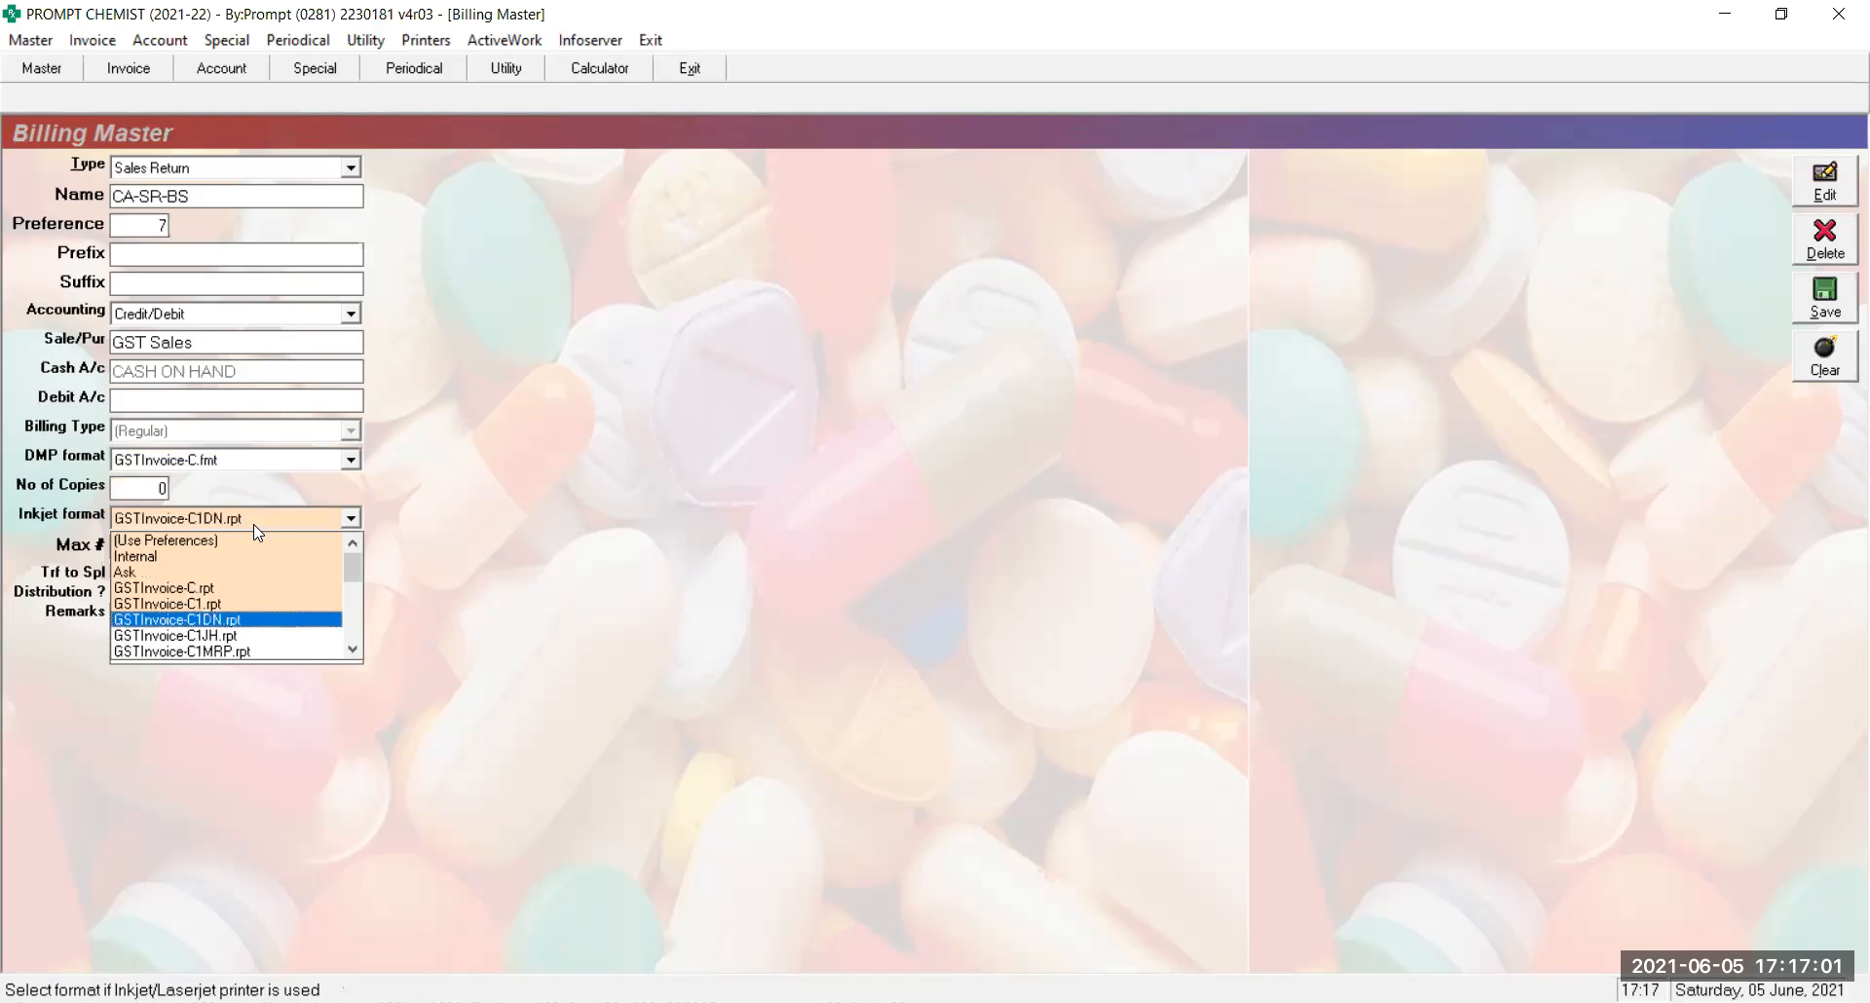
{"action": "key", "text": "Return"}
{"action": "key", "text": "Return"}
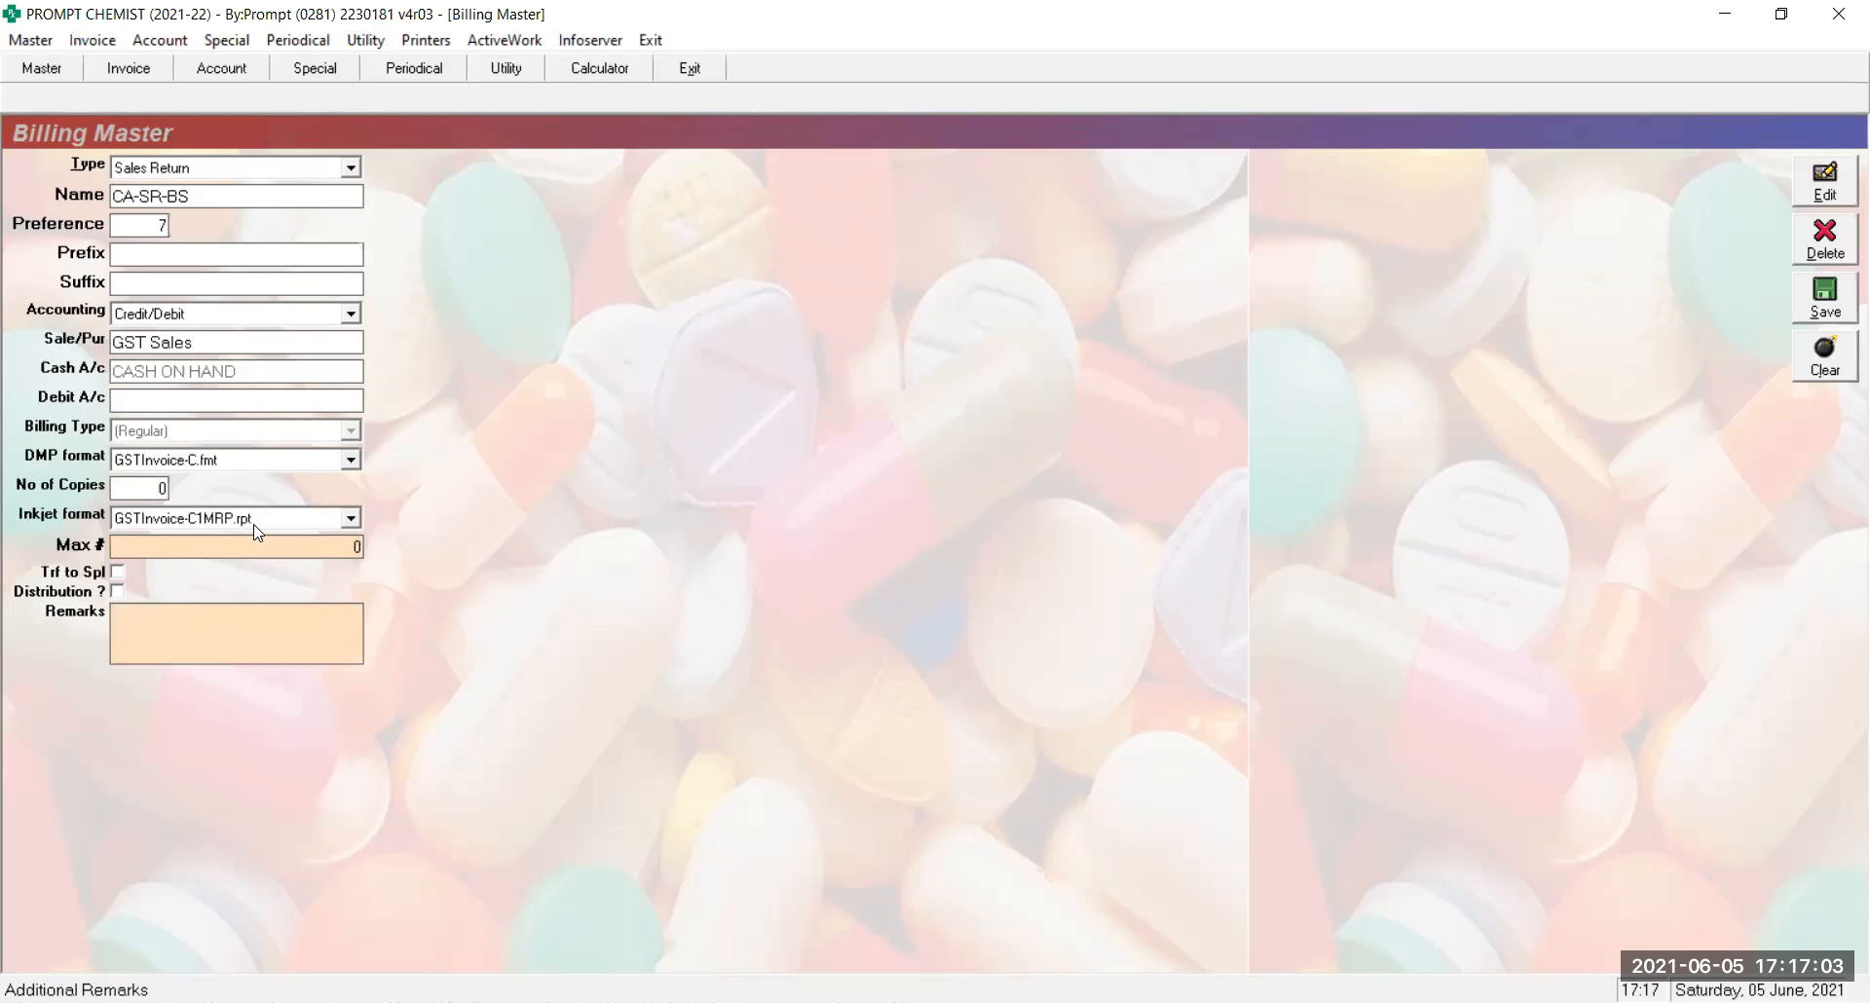
{"action": "key", "text": "Return"}
{"action": "key", "text": "Return"}
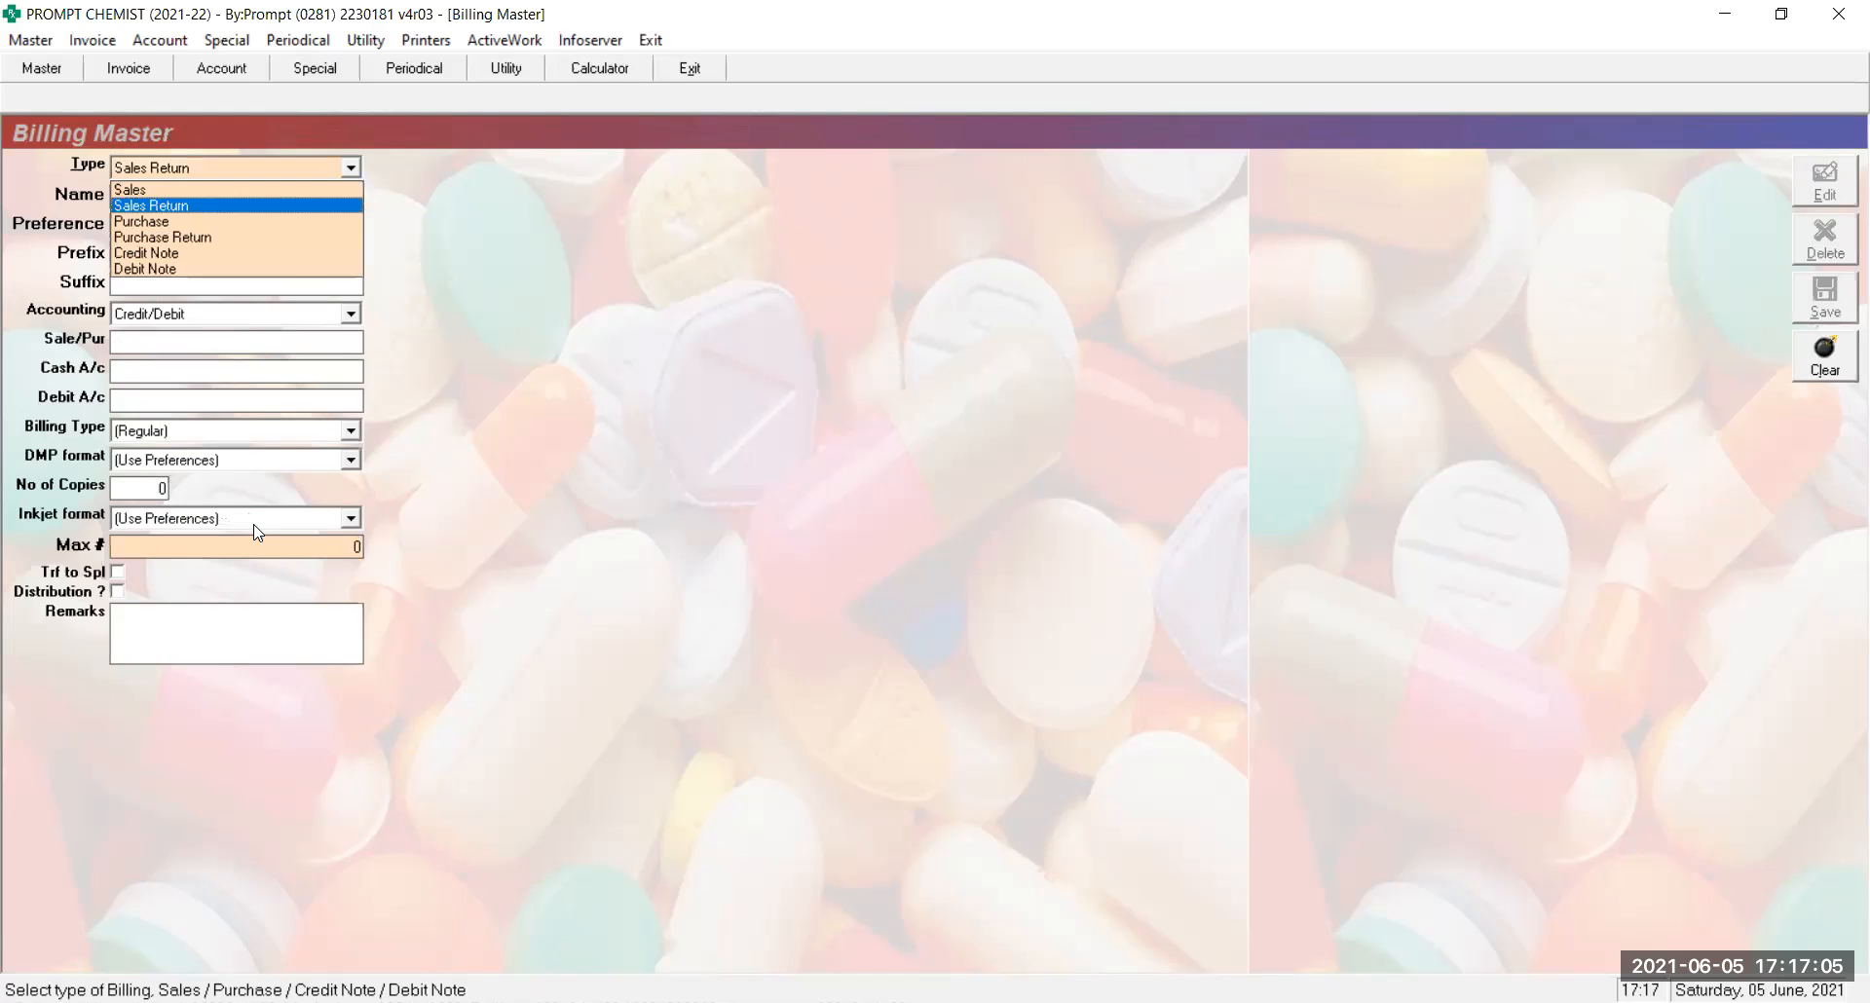
Switch the series type back to Sales and load the existing DB-T series by name
{"action": "key", "text": "Down"}
{"action": "key", "text": "Return"}
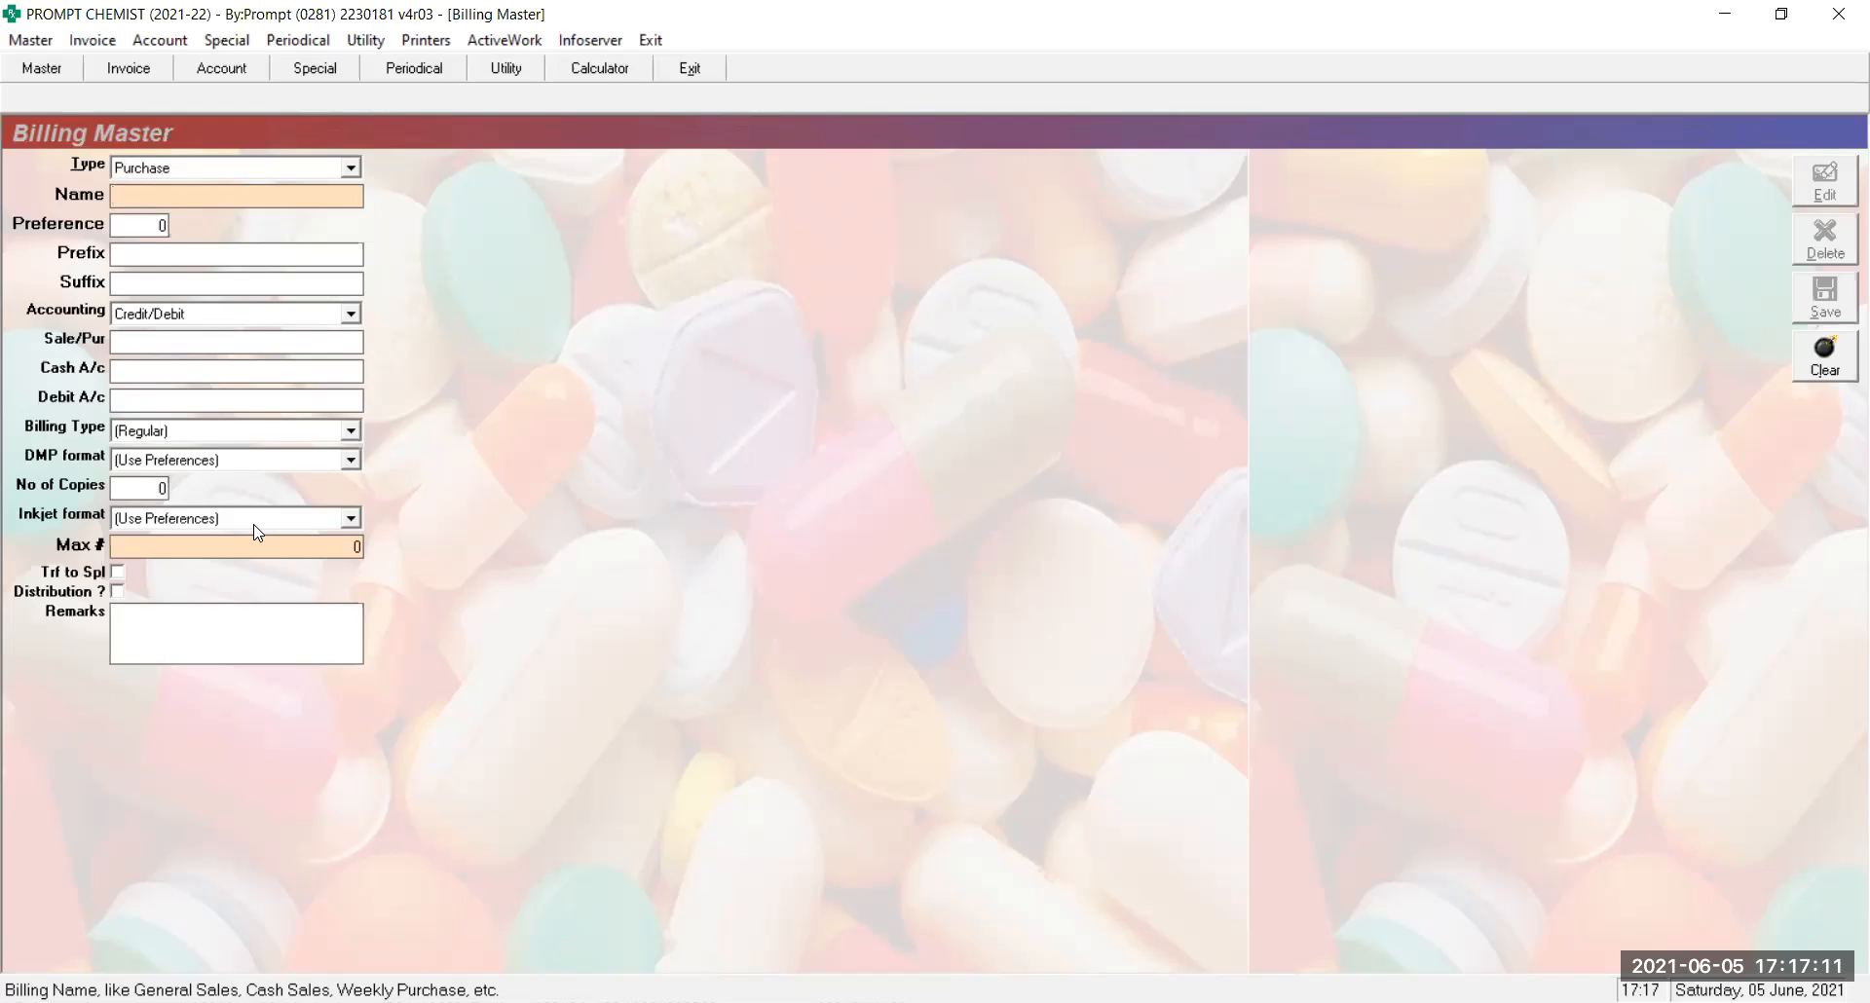
{"action": "key", "text": "shift+Tab"}
{"action": "key", "text": "Up"}
{"action": "key", "text": "Up"}
{"action": "key", "text": "Return"}
{"action": "type", "text": "DB-BS"}
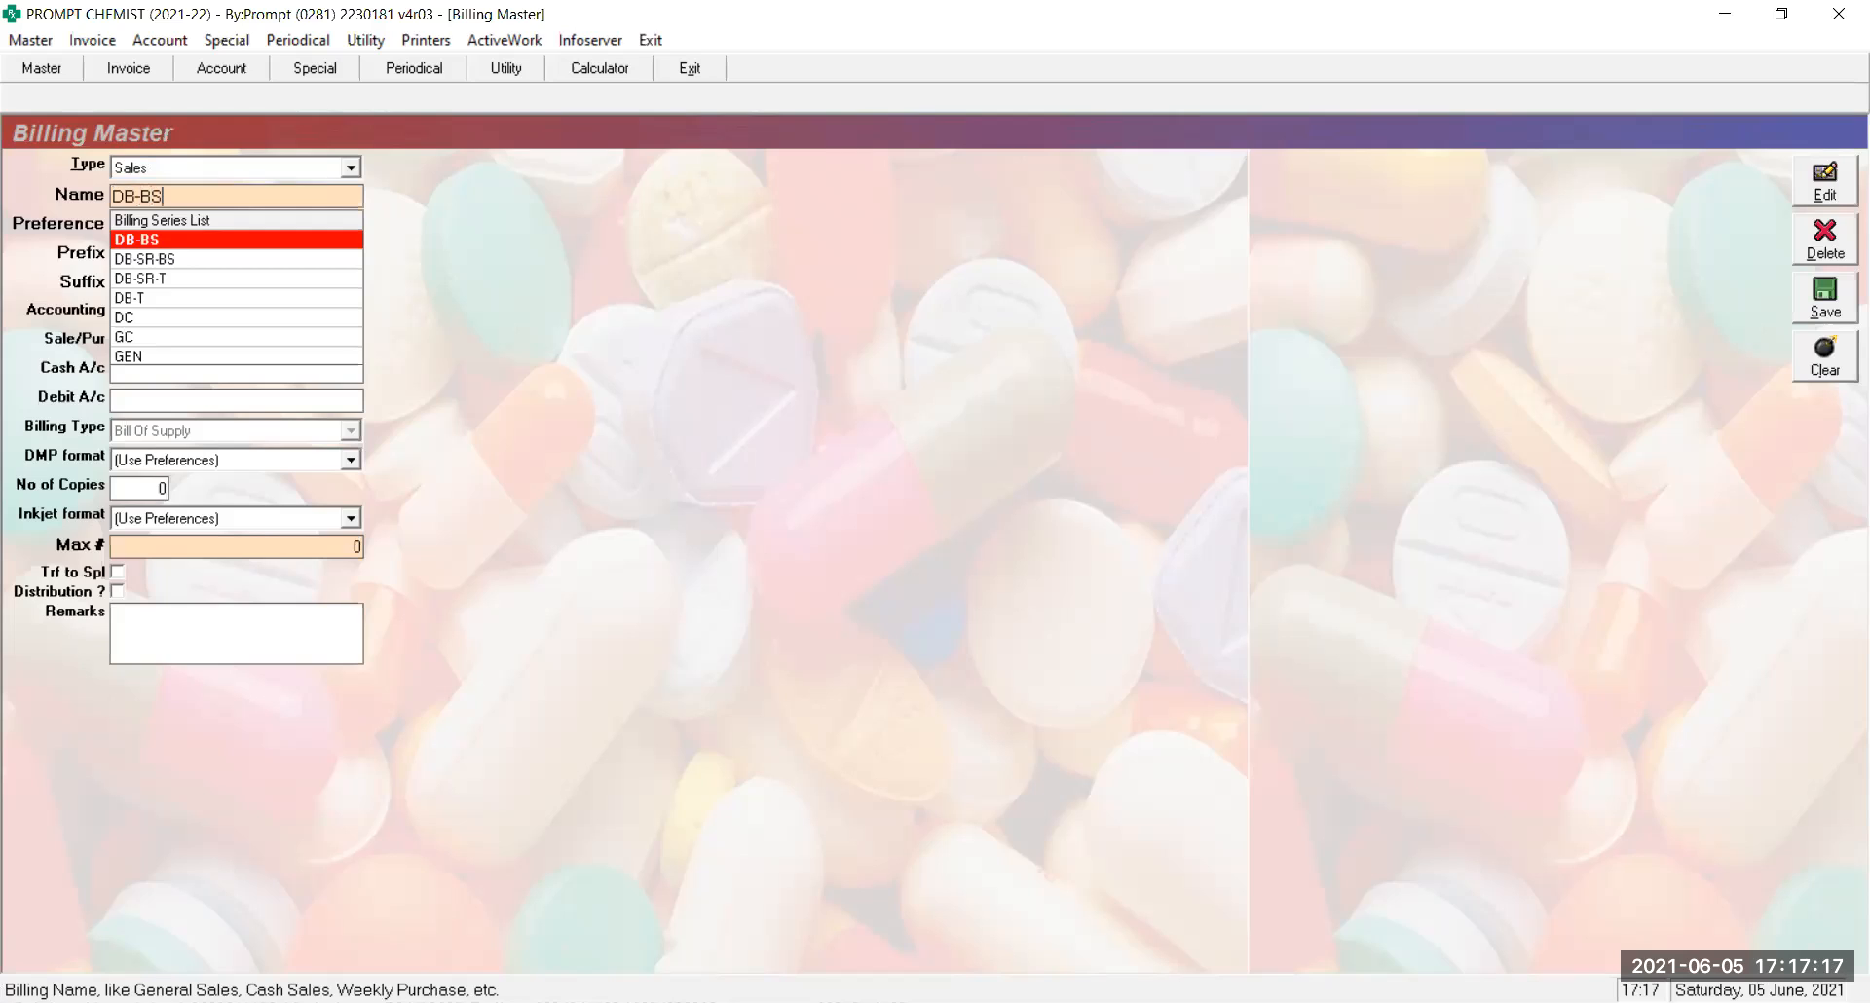
{"action": "key", "text": "Return"}
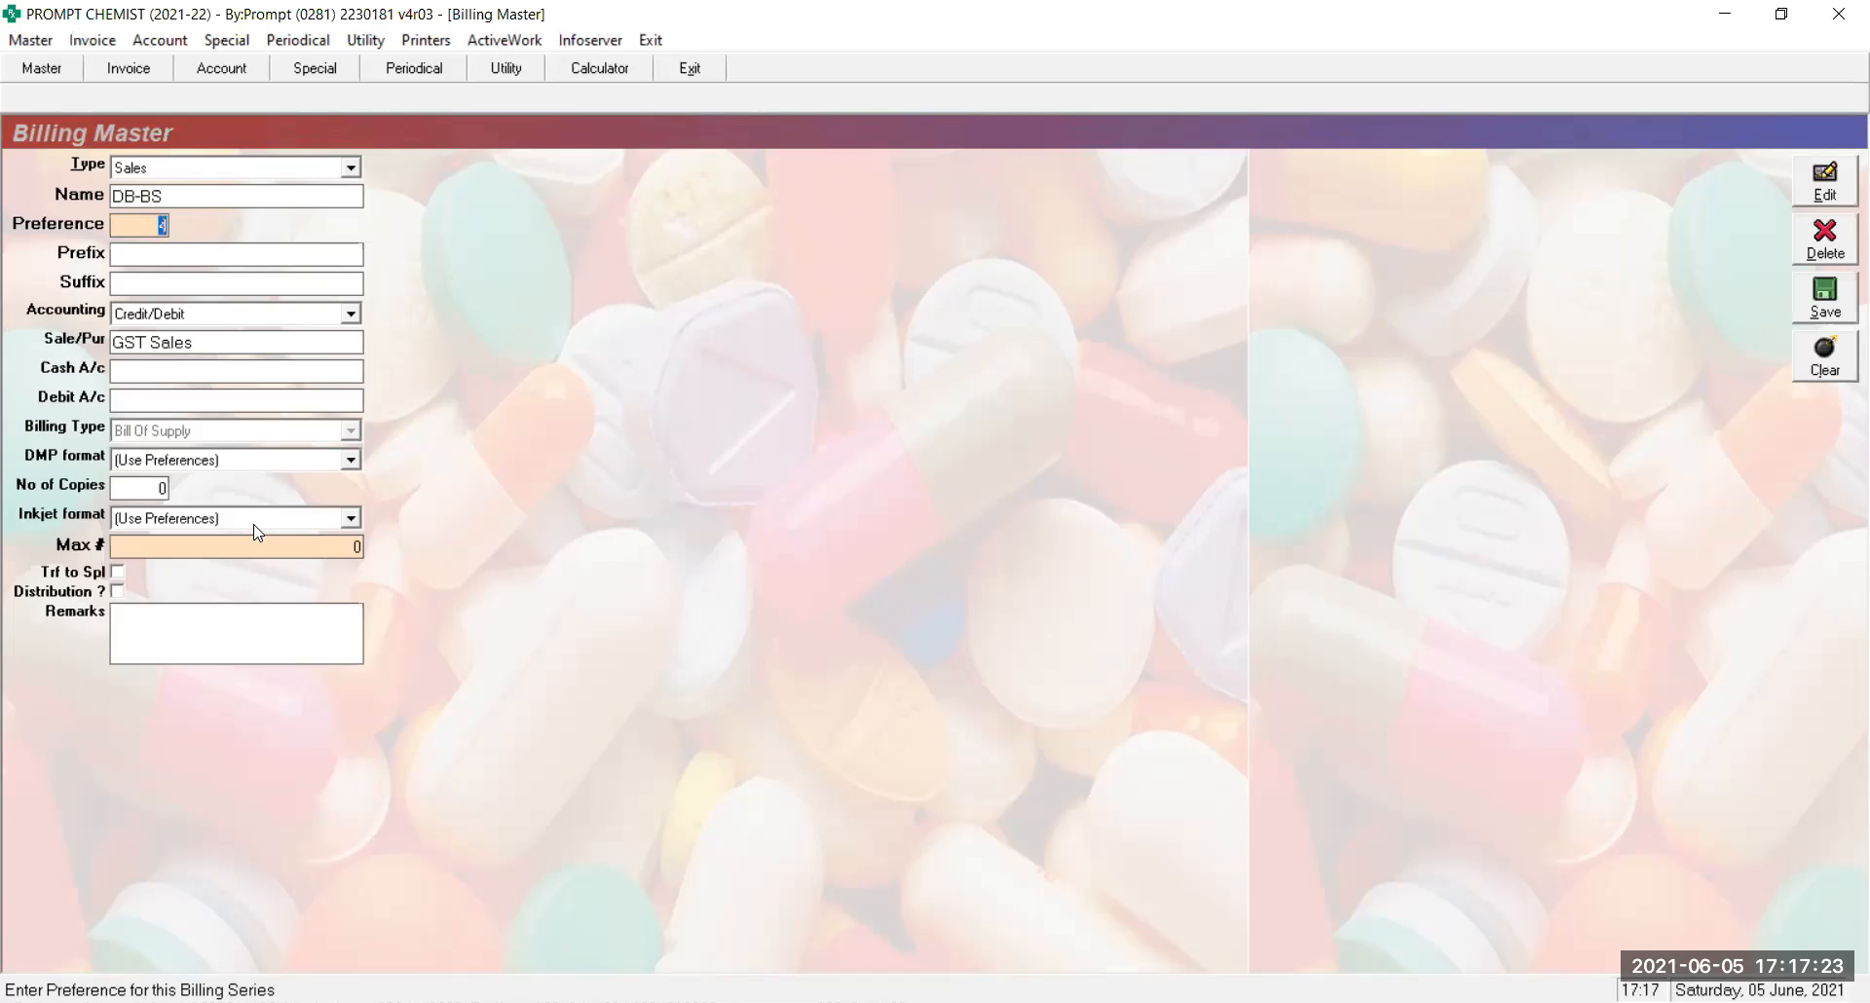
{"action": "key", "text": "shift+Tab"}
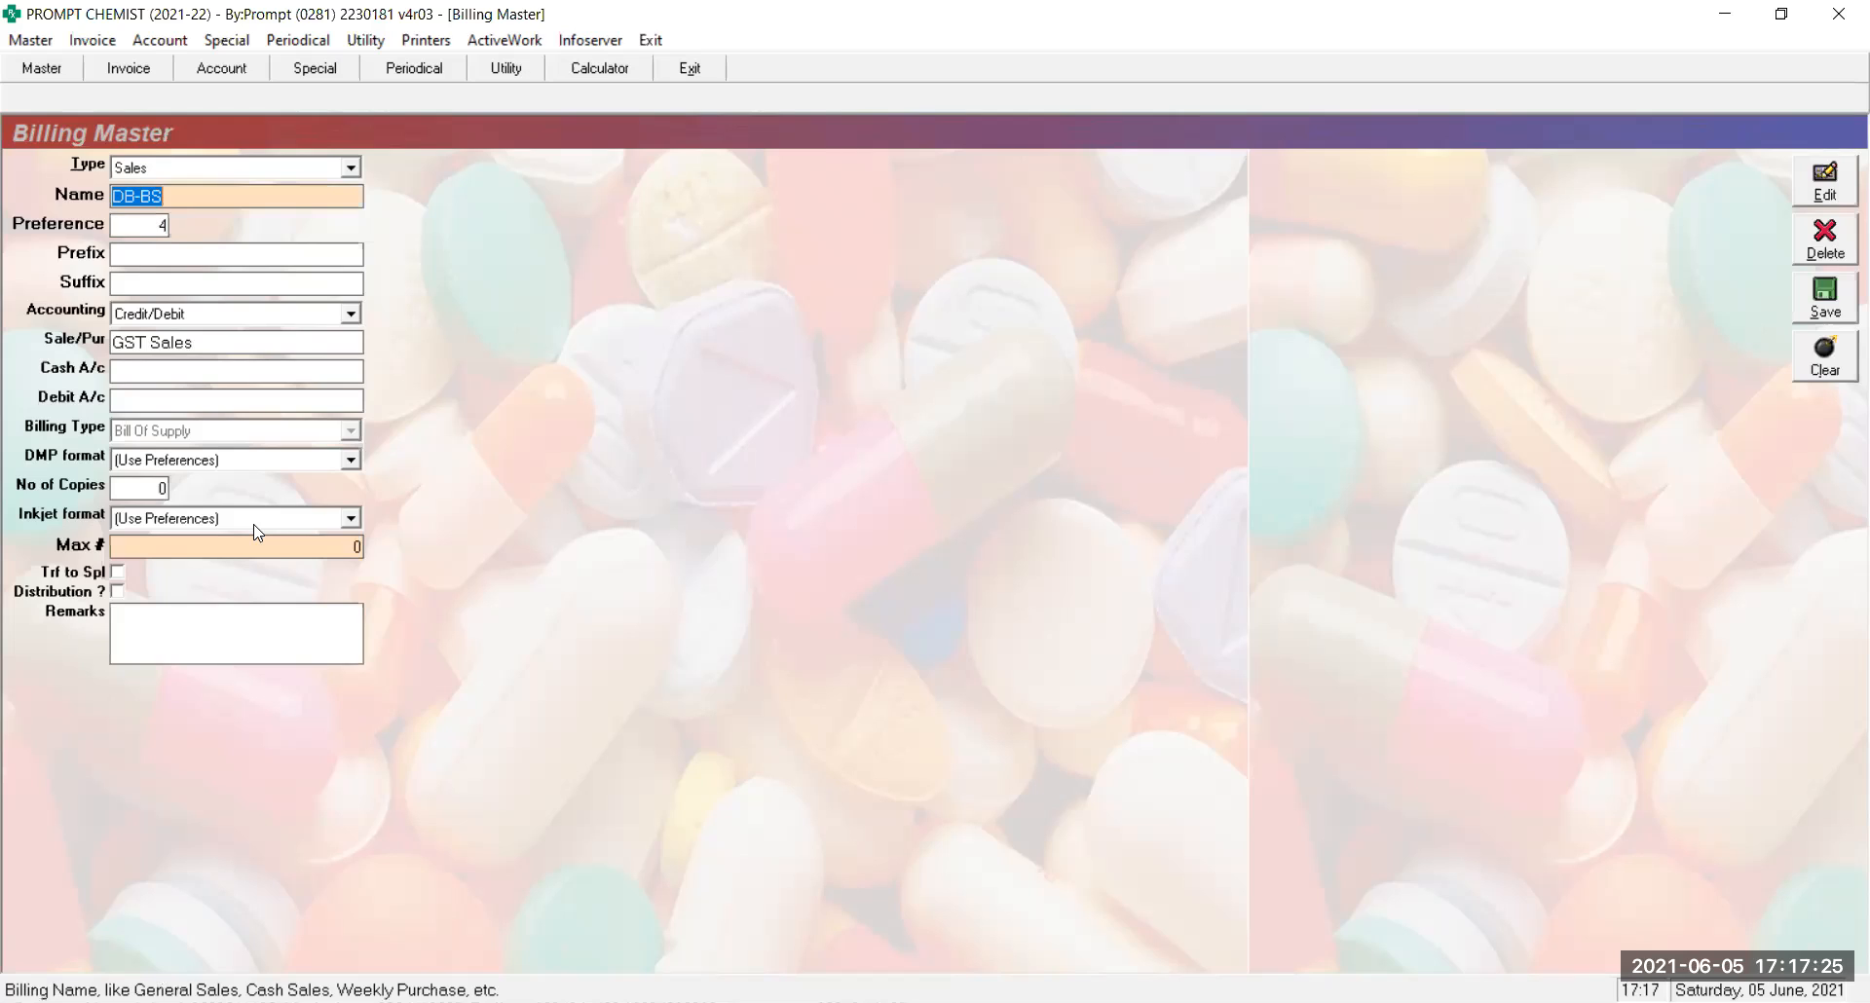
{"action": "type", "text": "DB-T"}
{"action": "key", "text": "Return"}
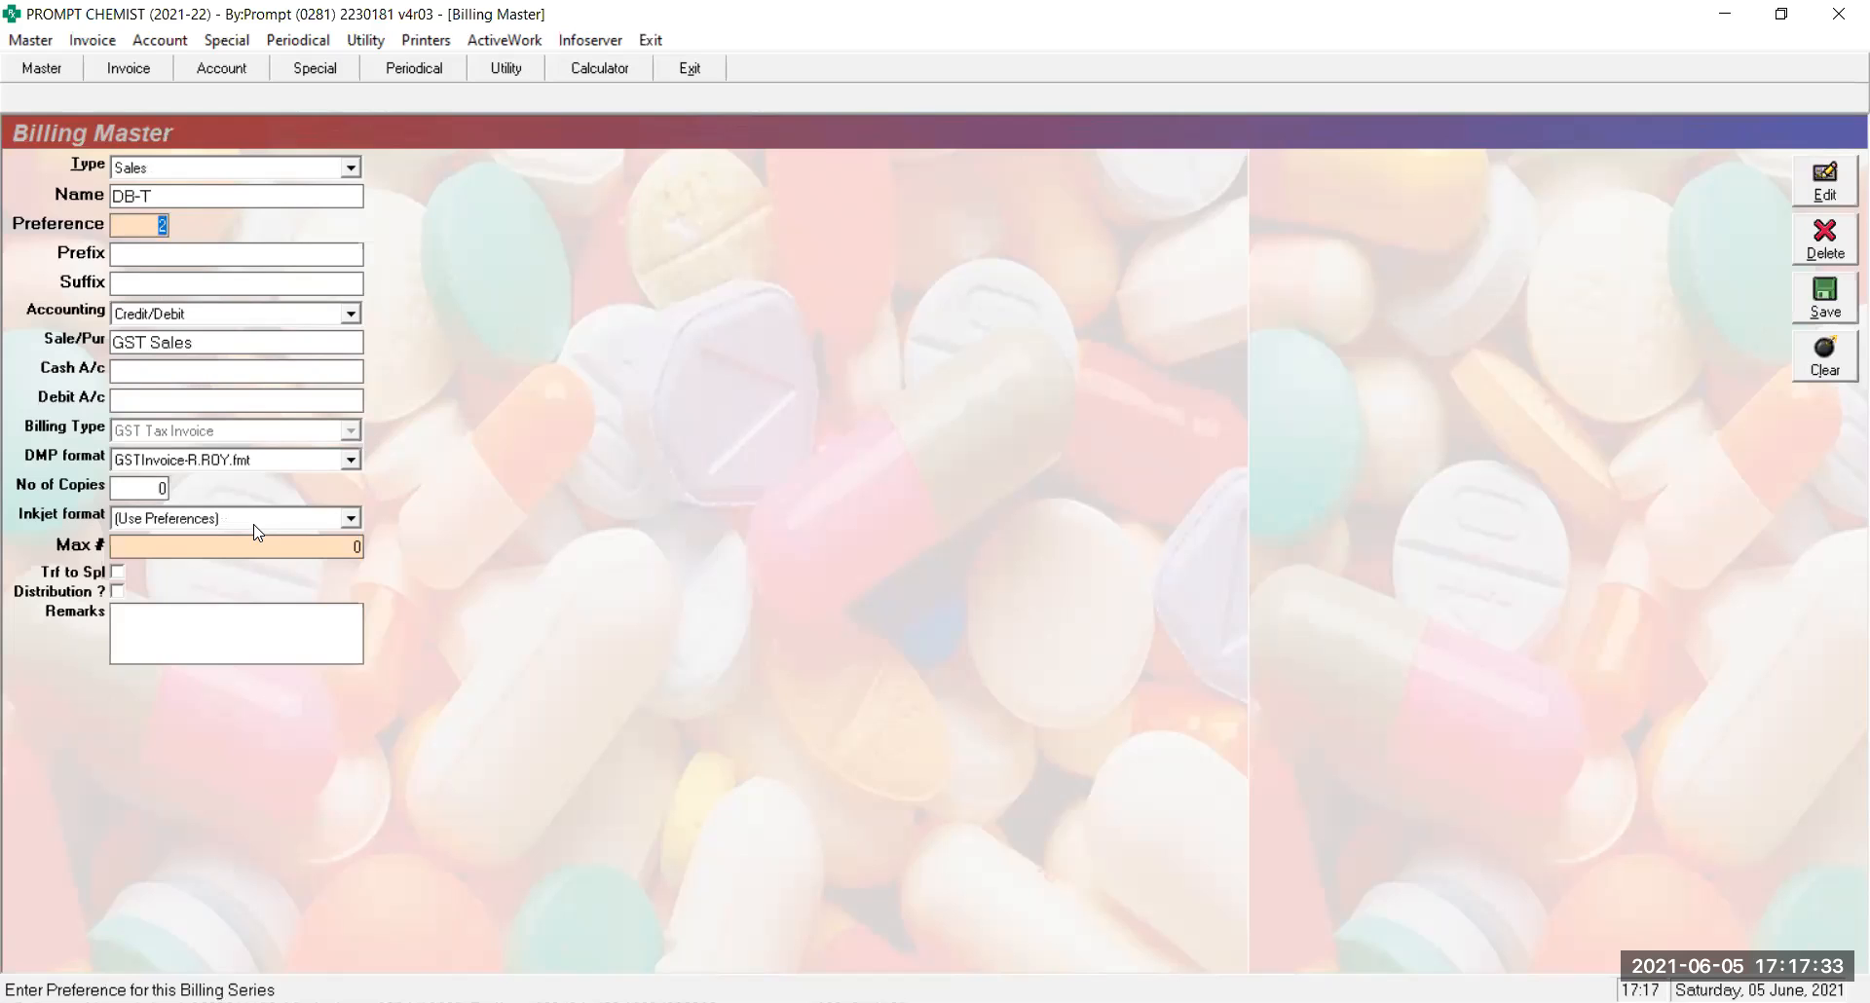
Step past prefix and suffix, keeping Credit/Debit accounting for DB-T
{"action": "key", "text": "Return"}
{"action": "key", "text": "Return"}
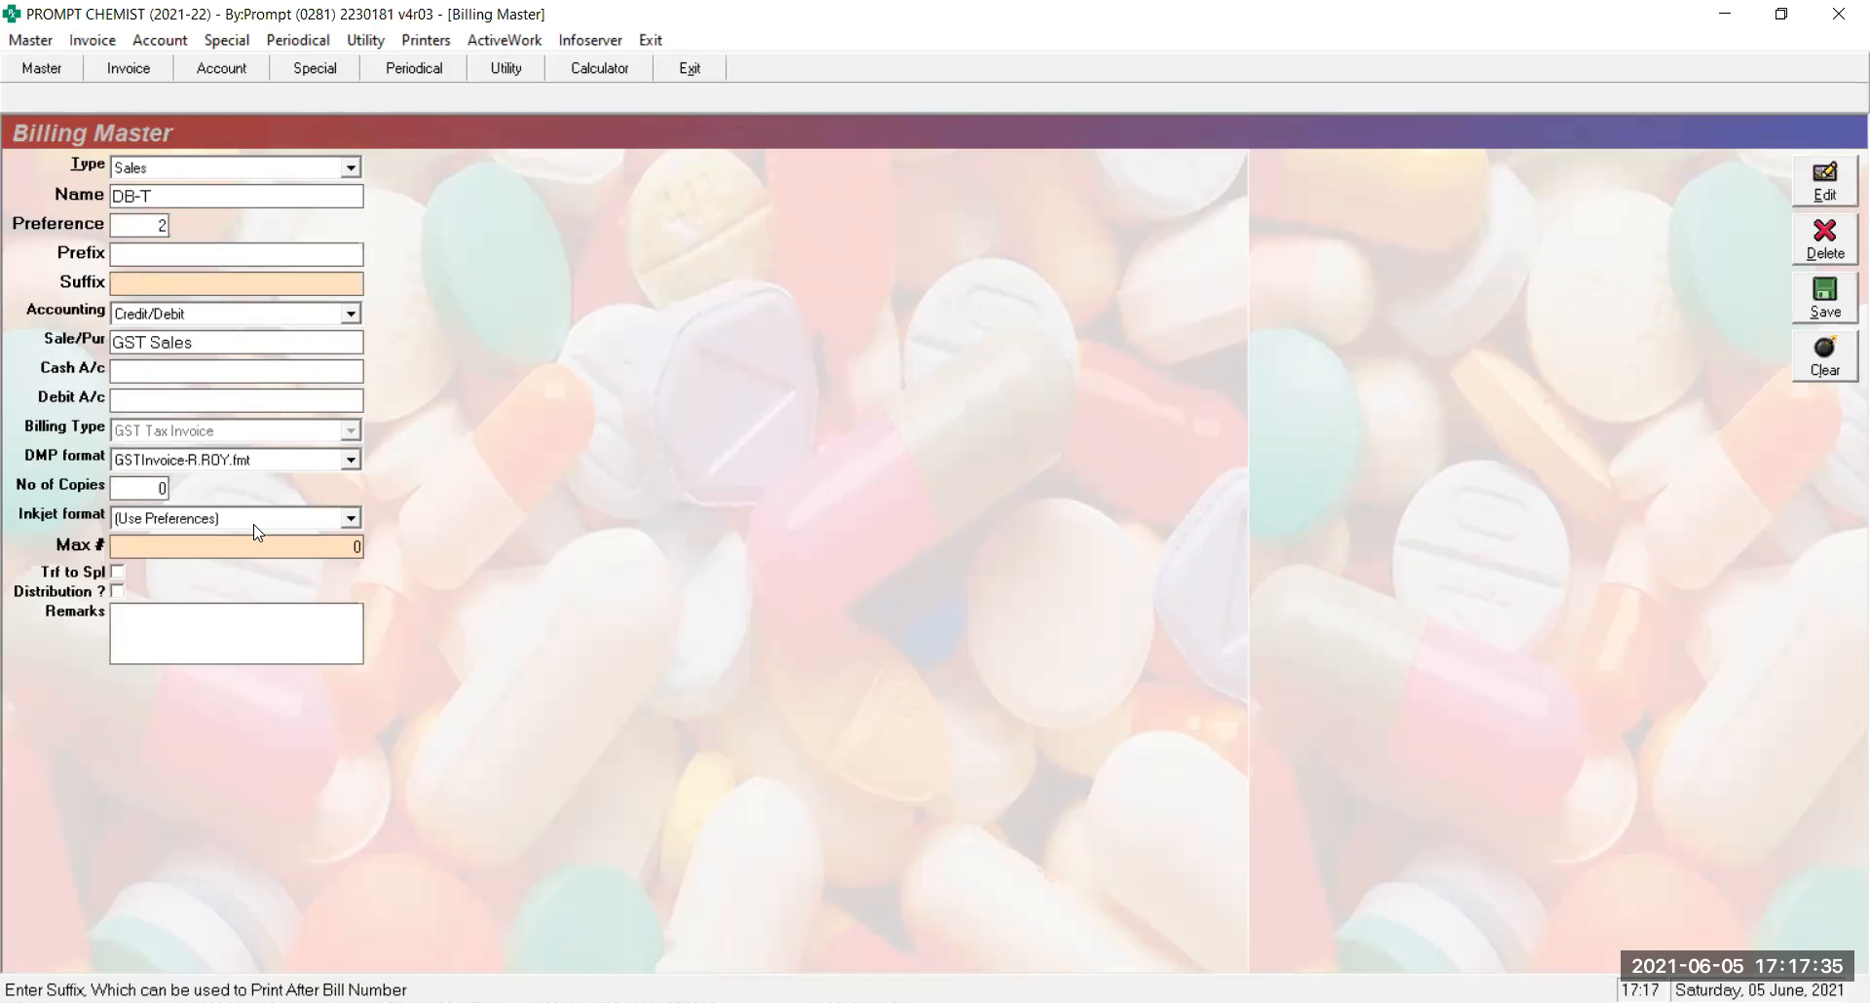
{"action": "key", "text": "Return"}
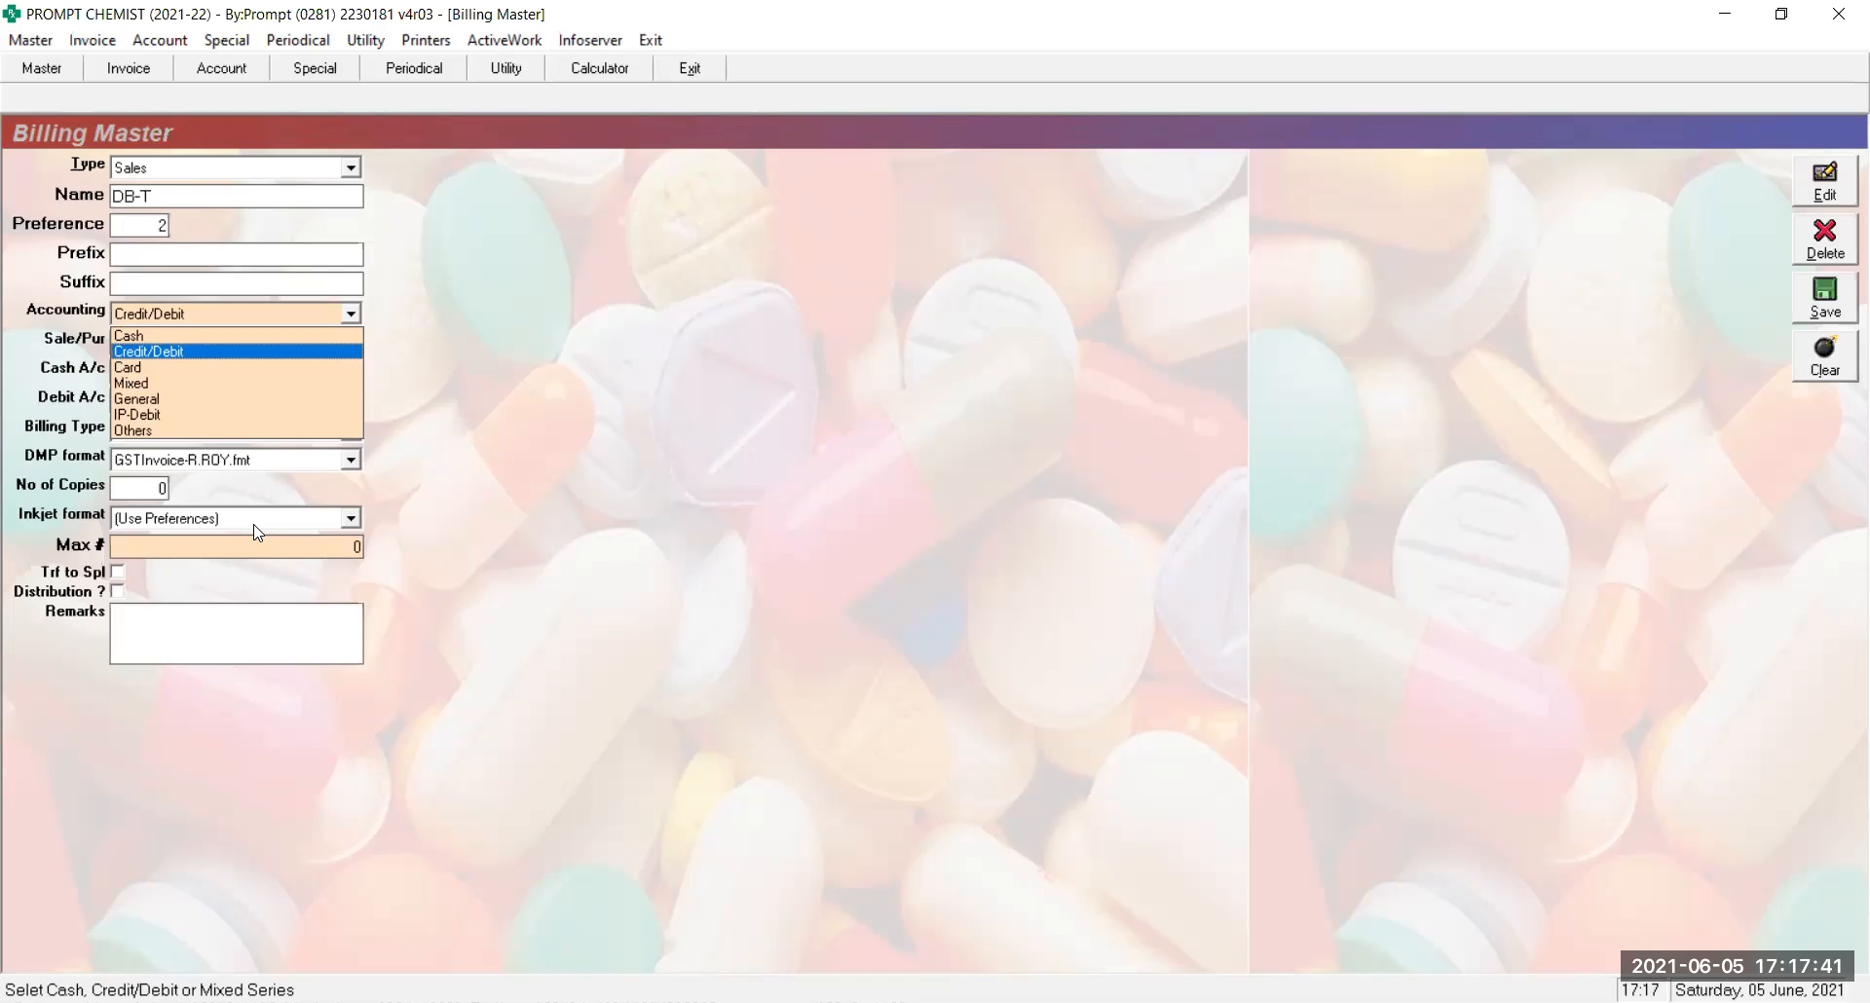
{"action": "key", "text": "Return"}
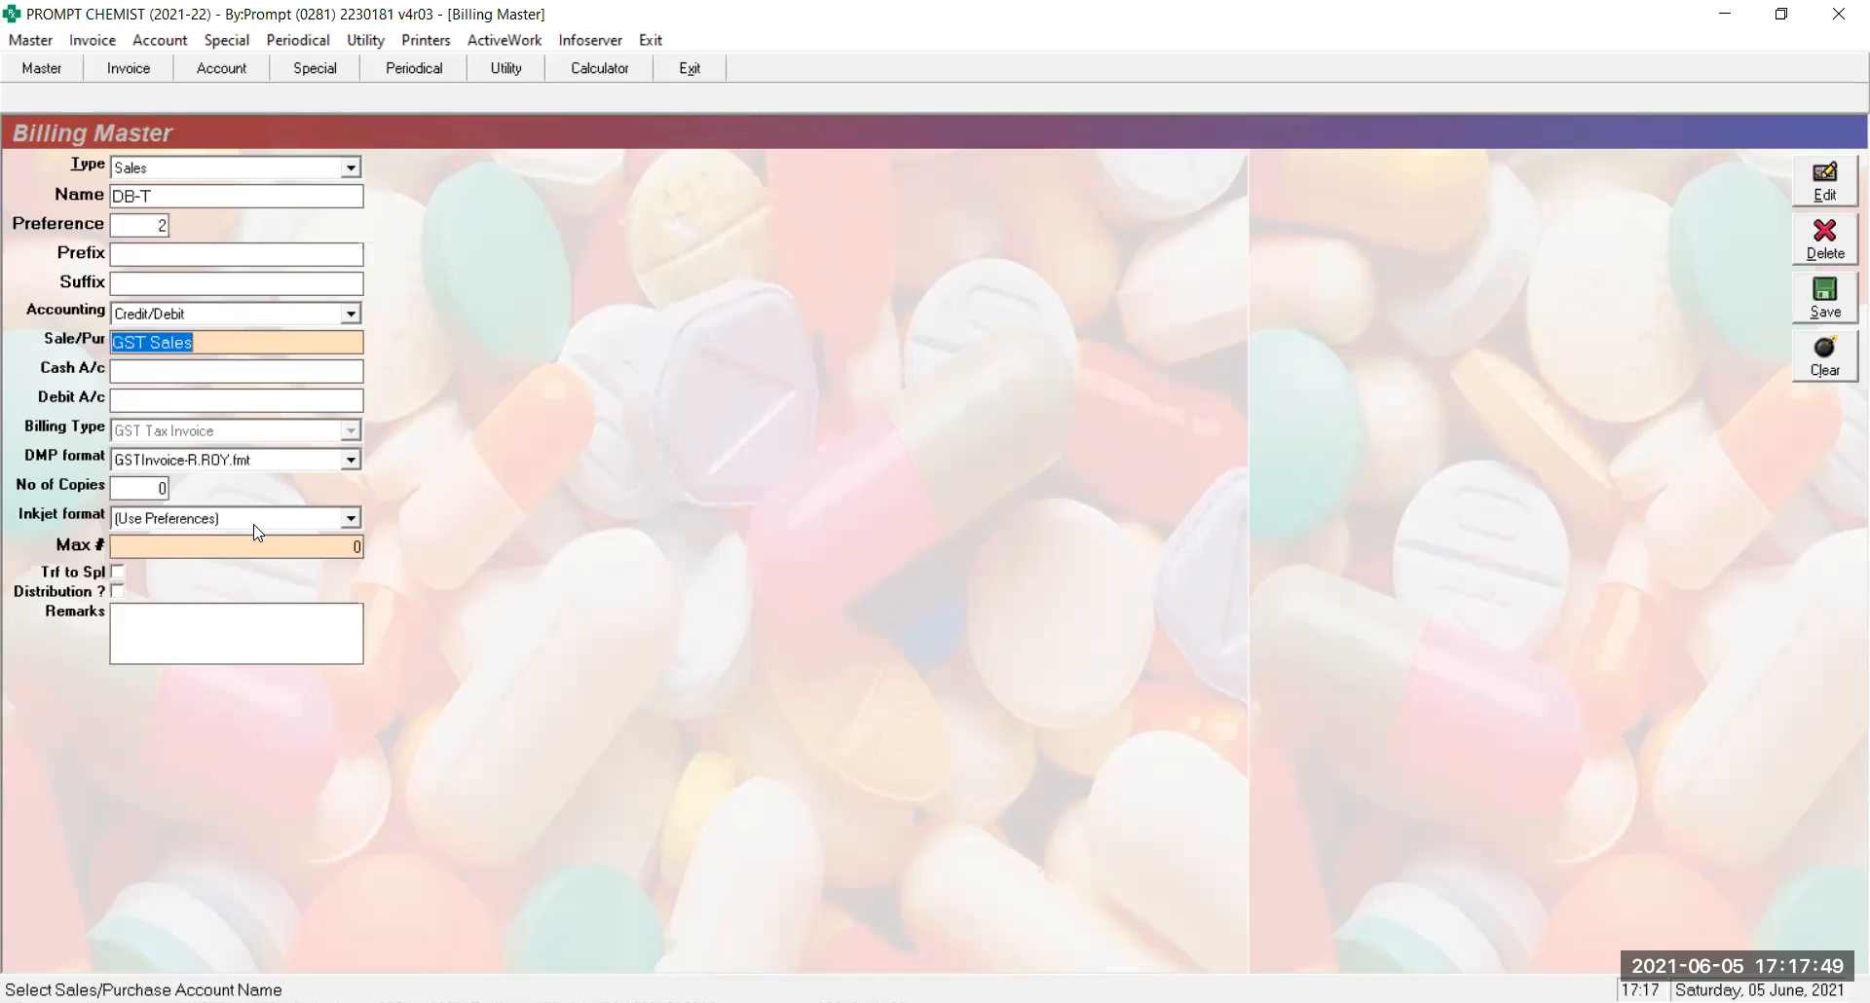
{"action": "key", "text": "Return"}
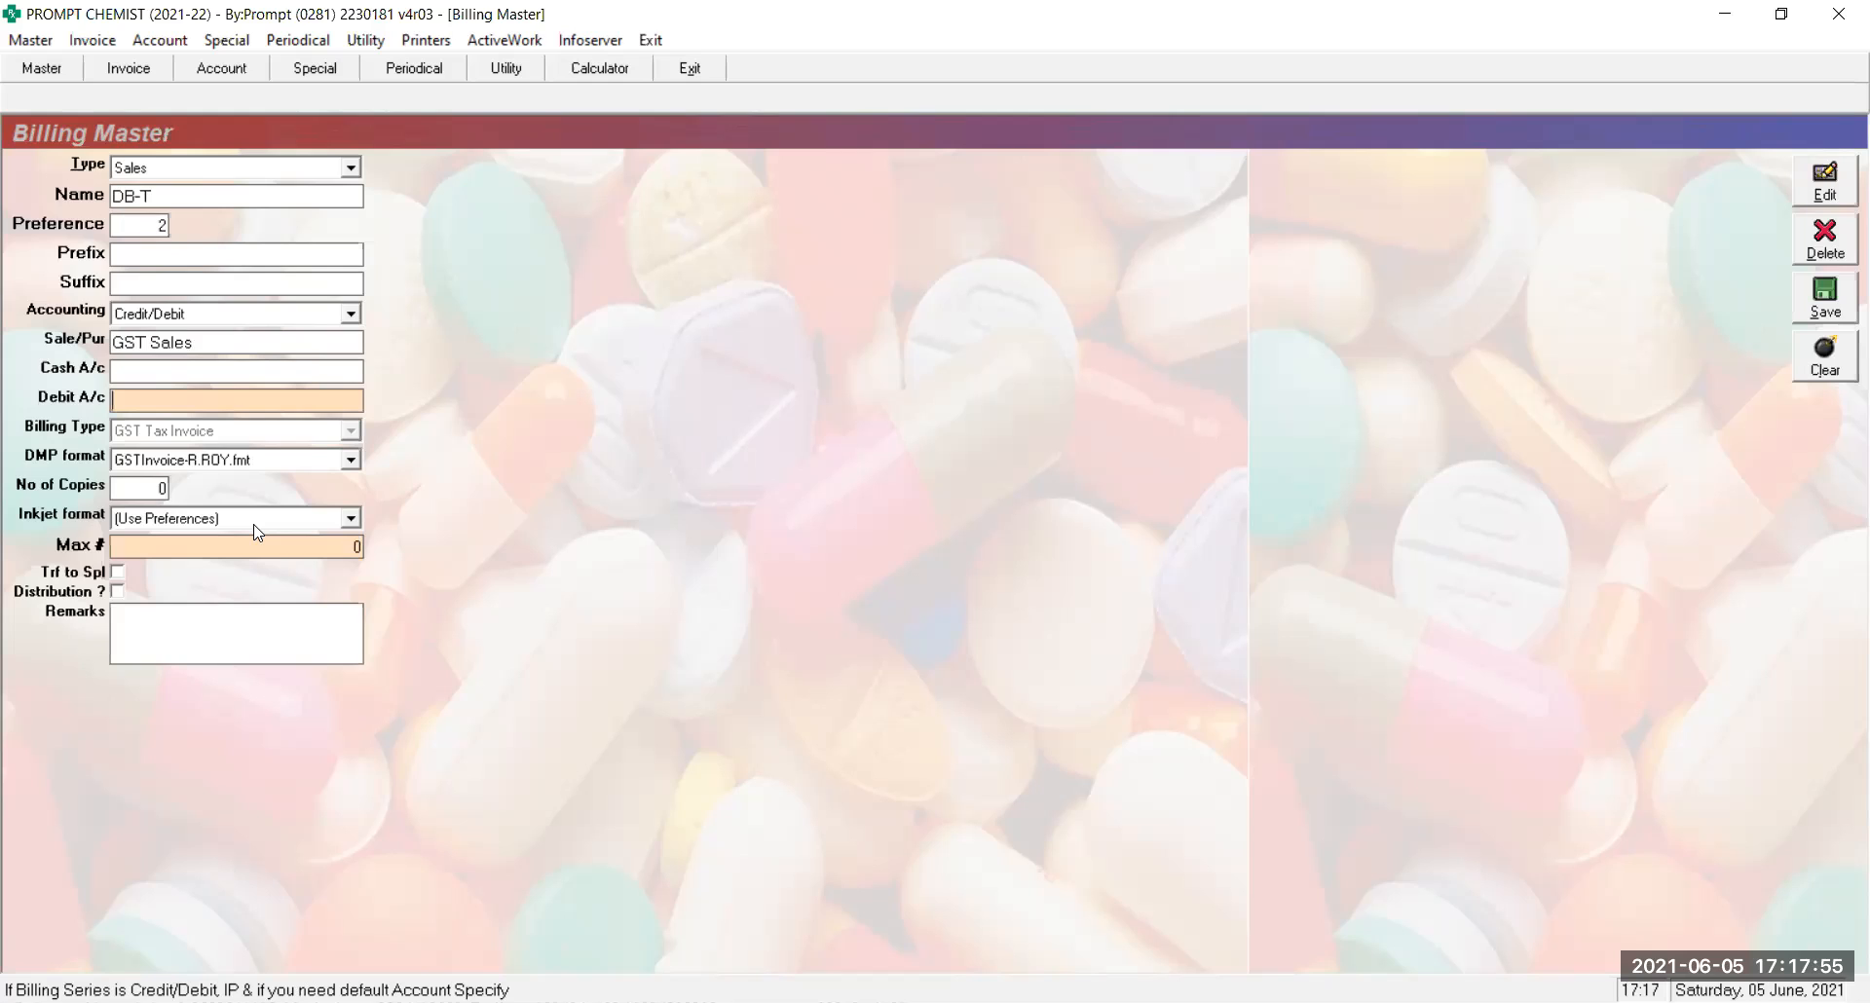
Set the DMP format to GSTInvoice-R.fmt and the inkjet format to GSTInvoice-R1MRP.rpt
{"action": "key", "text": "Return"}
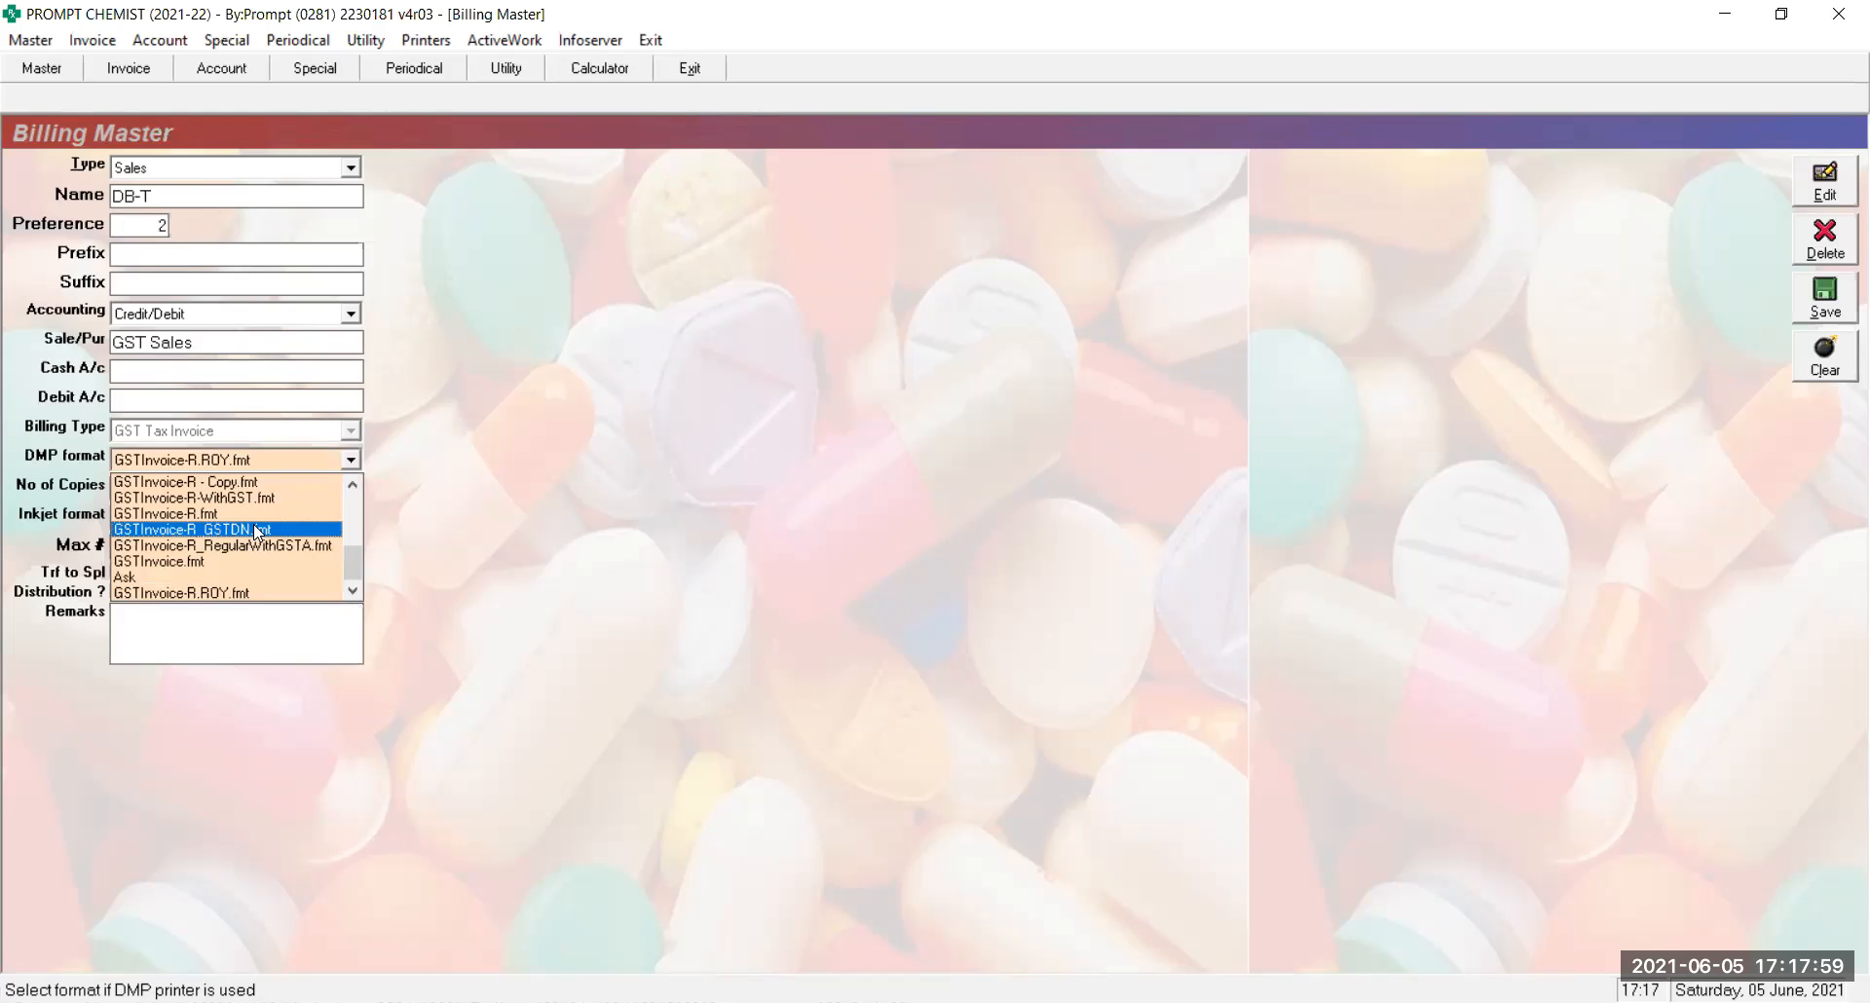
{"action": "key", "text": "Up"}
{"action": "key", "text": "Up"}
{"action": "key", "text": "Up"}
{"action": "key", "text": "Up"}
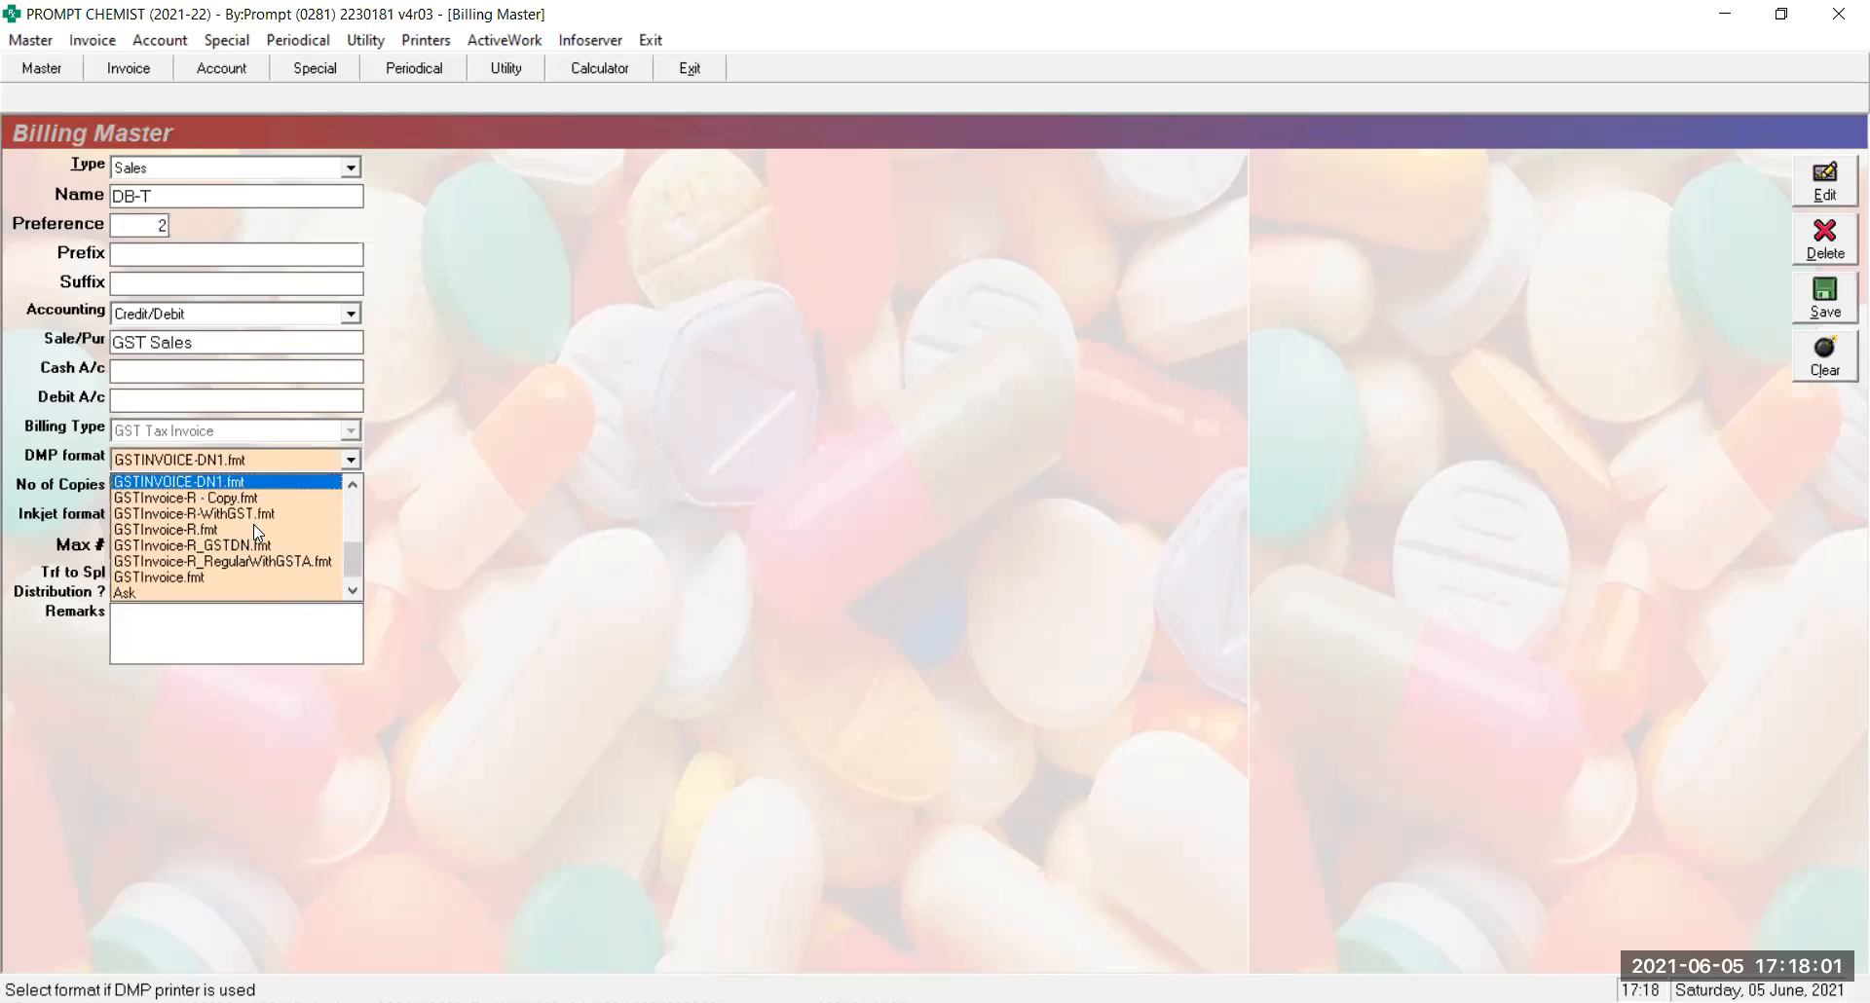
{"action": "key", "text": "Down"}
{"action": "key", "text": "Down"}
{"action": "key", "text": "Down"}
{"action": "key", "text": "Return"}
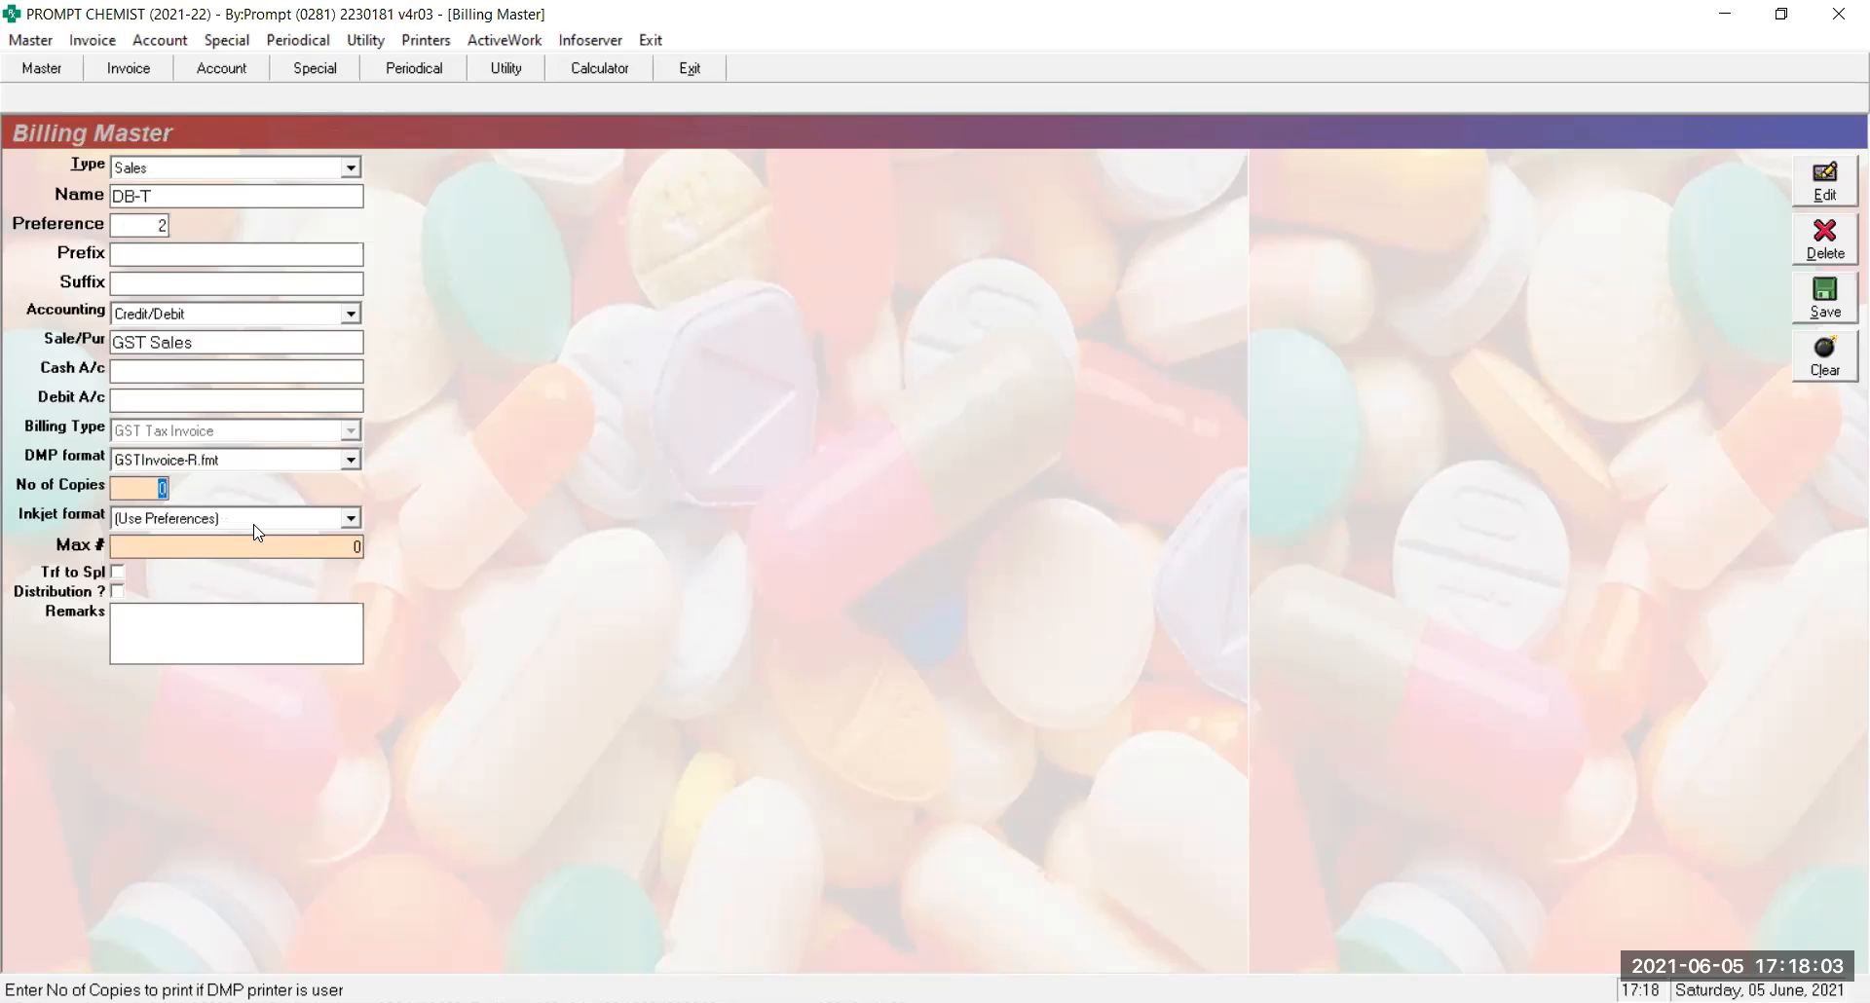
{"action": "key", "text": "Return"}
{"action": "key", "text": "Down"}
{"action": "key", "text": "Down"}
{"action": "key", "text": "Down"}
{"action": "key", "text": "Down"}
{"action": "key", "text": "Down"}
{"action": "key", "text": "Down"}
{"action": "key", "text": "Down"}
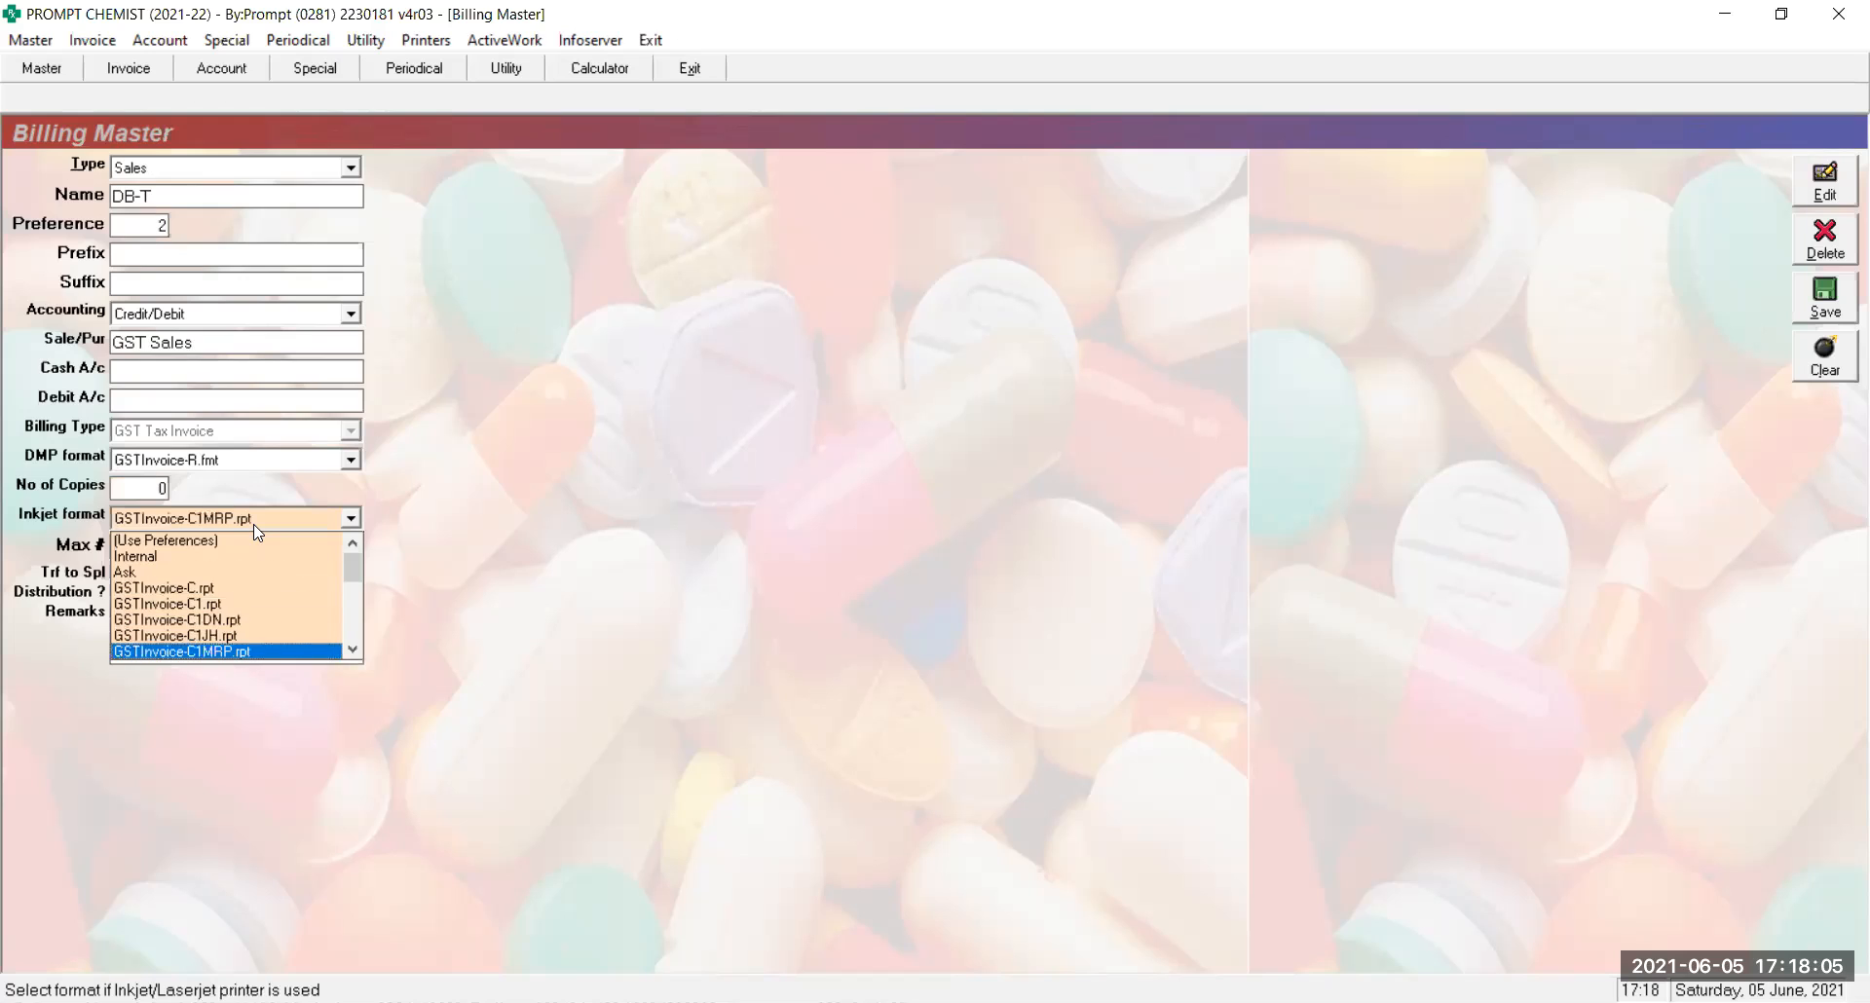
{"action": "key", "text": "Down"}
{"action": "key", "text": "Down"}
{"action": "key", "text": "Down"}
{"action": "key", "text": "Down"}
{"action": "key", "text": "Down"}
{"action": "key", "text": "Up"}
{"action": "key", "text": "Up"}
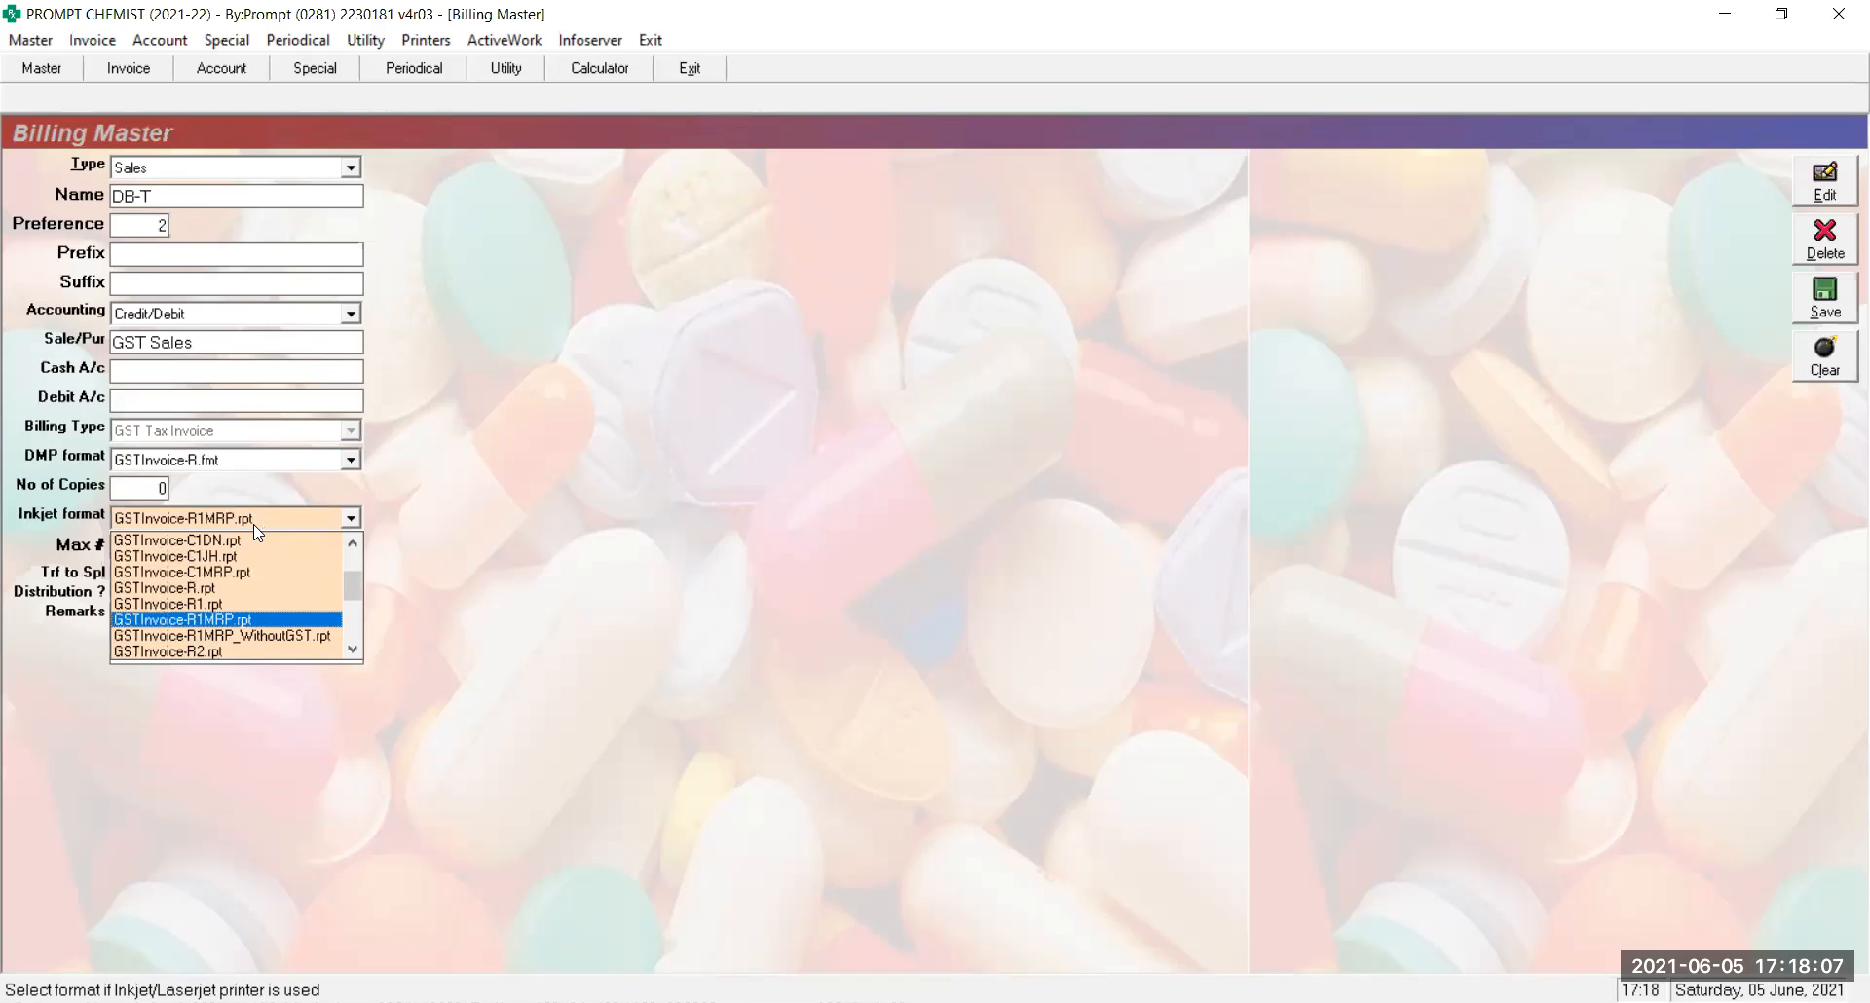
{"action": "key", "text": "Return"}
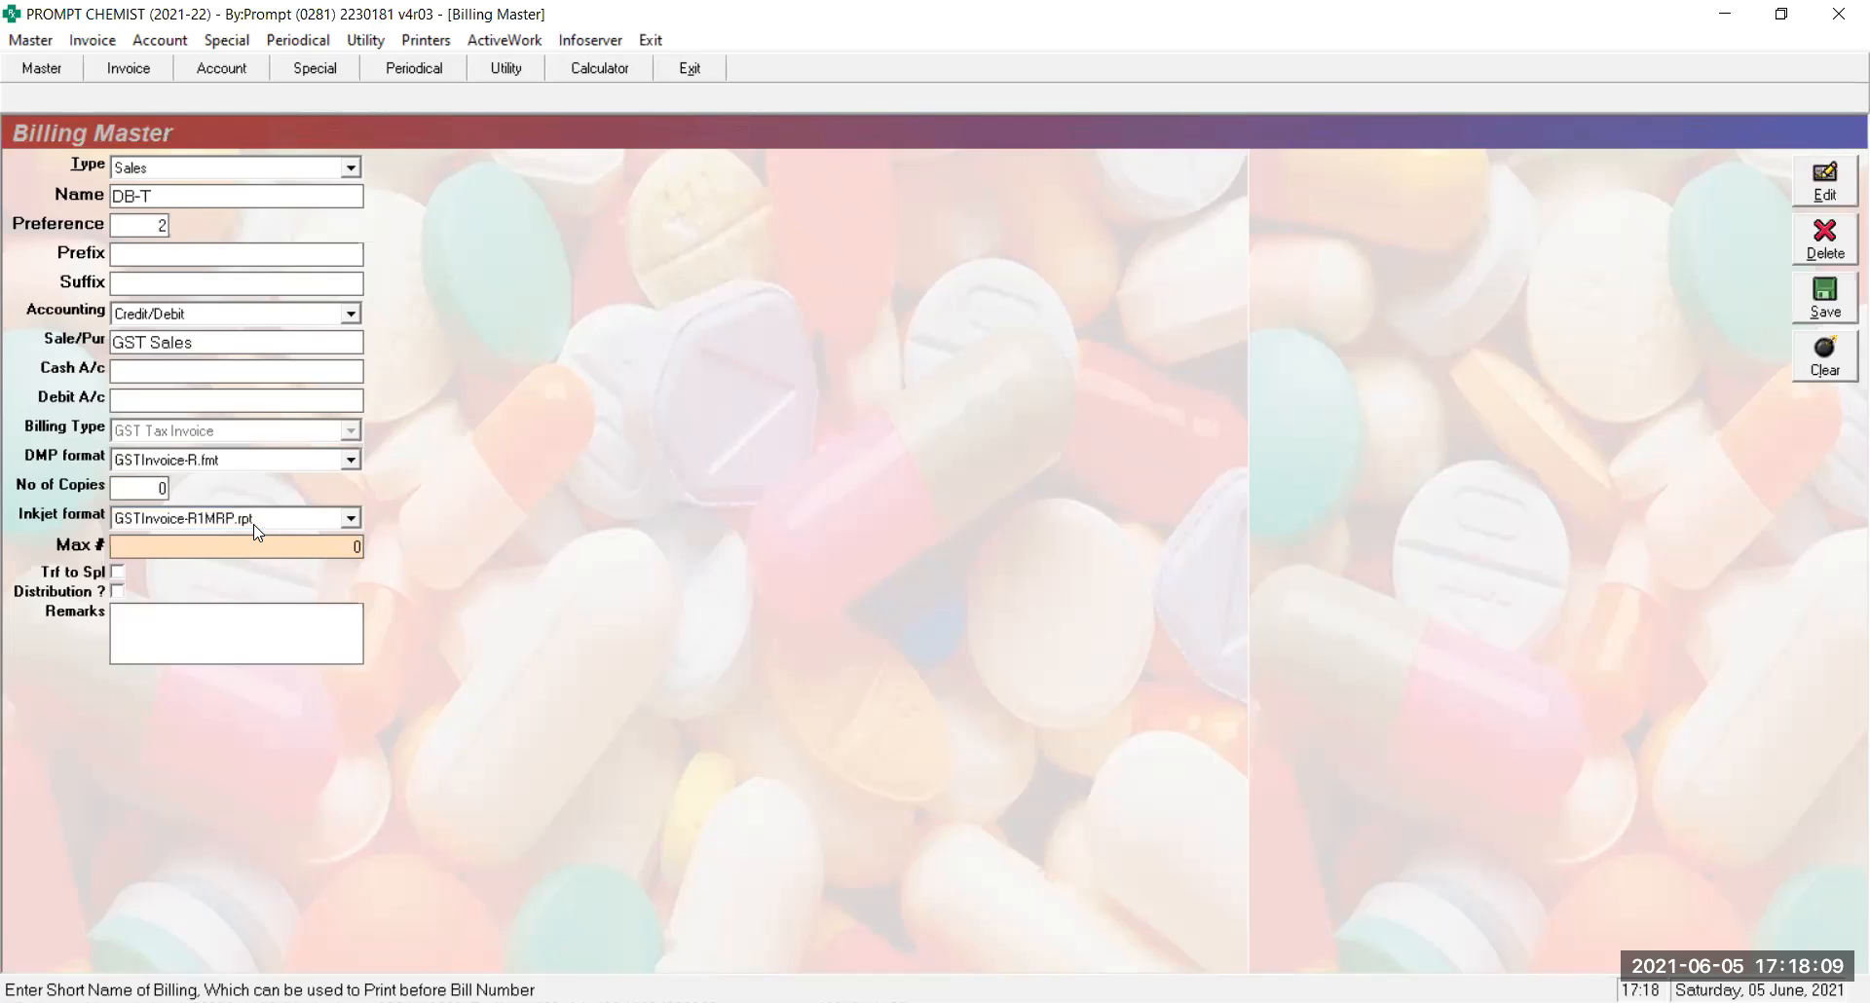
Save the updated DB-T series and bring up a blank Sales Invoice
{"action": "key", "text": "Return"}
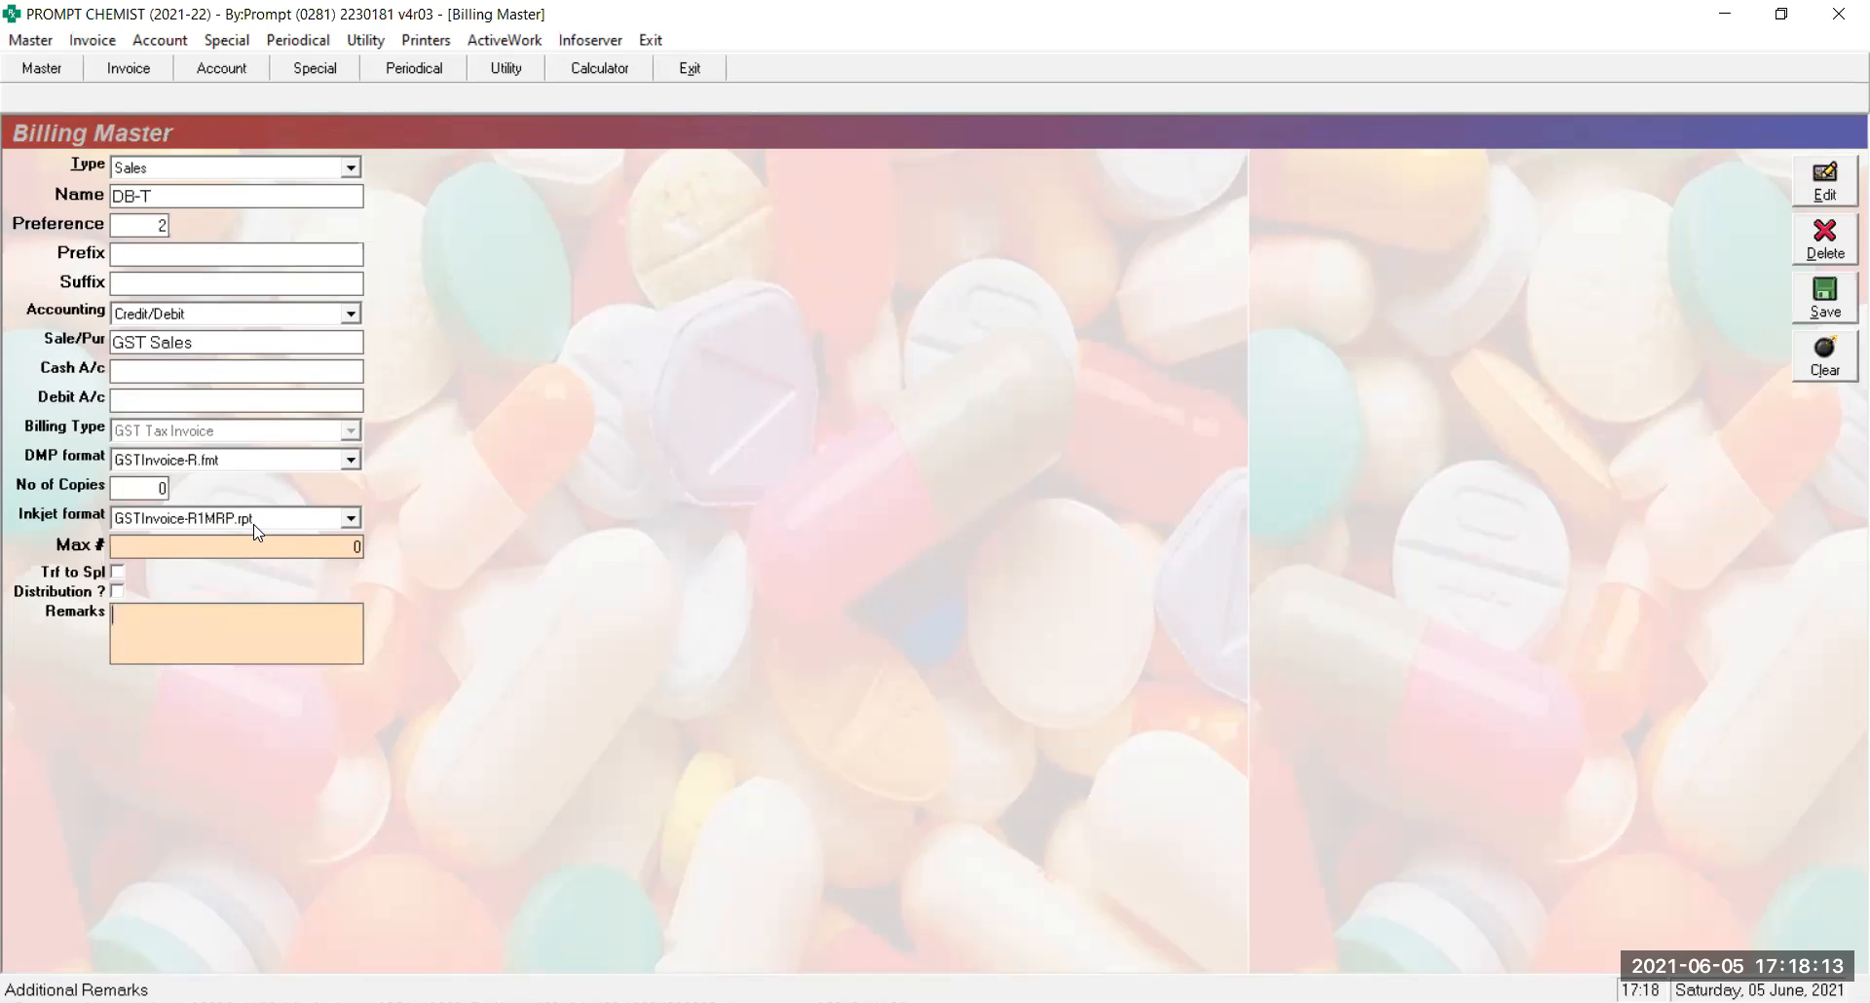
{"action": "left_click", "coordinate": [215, 337]}
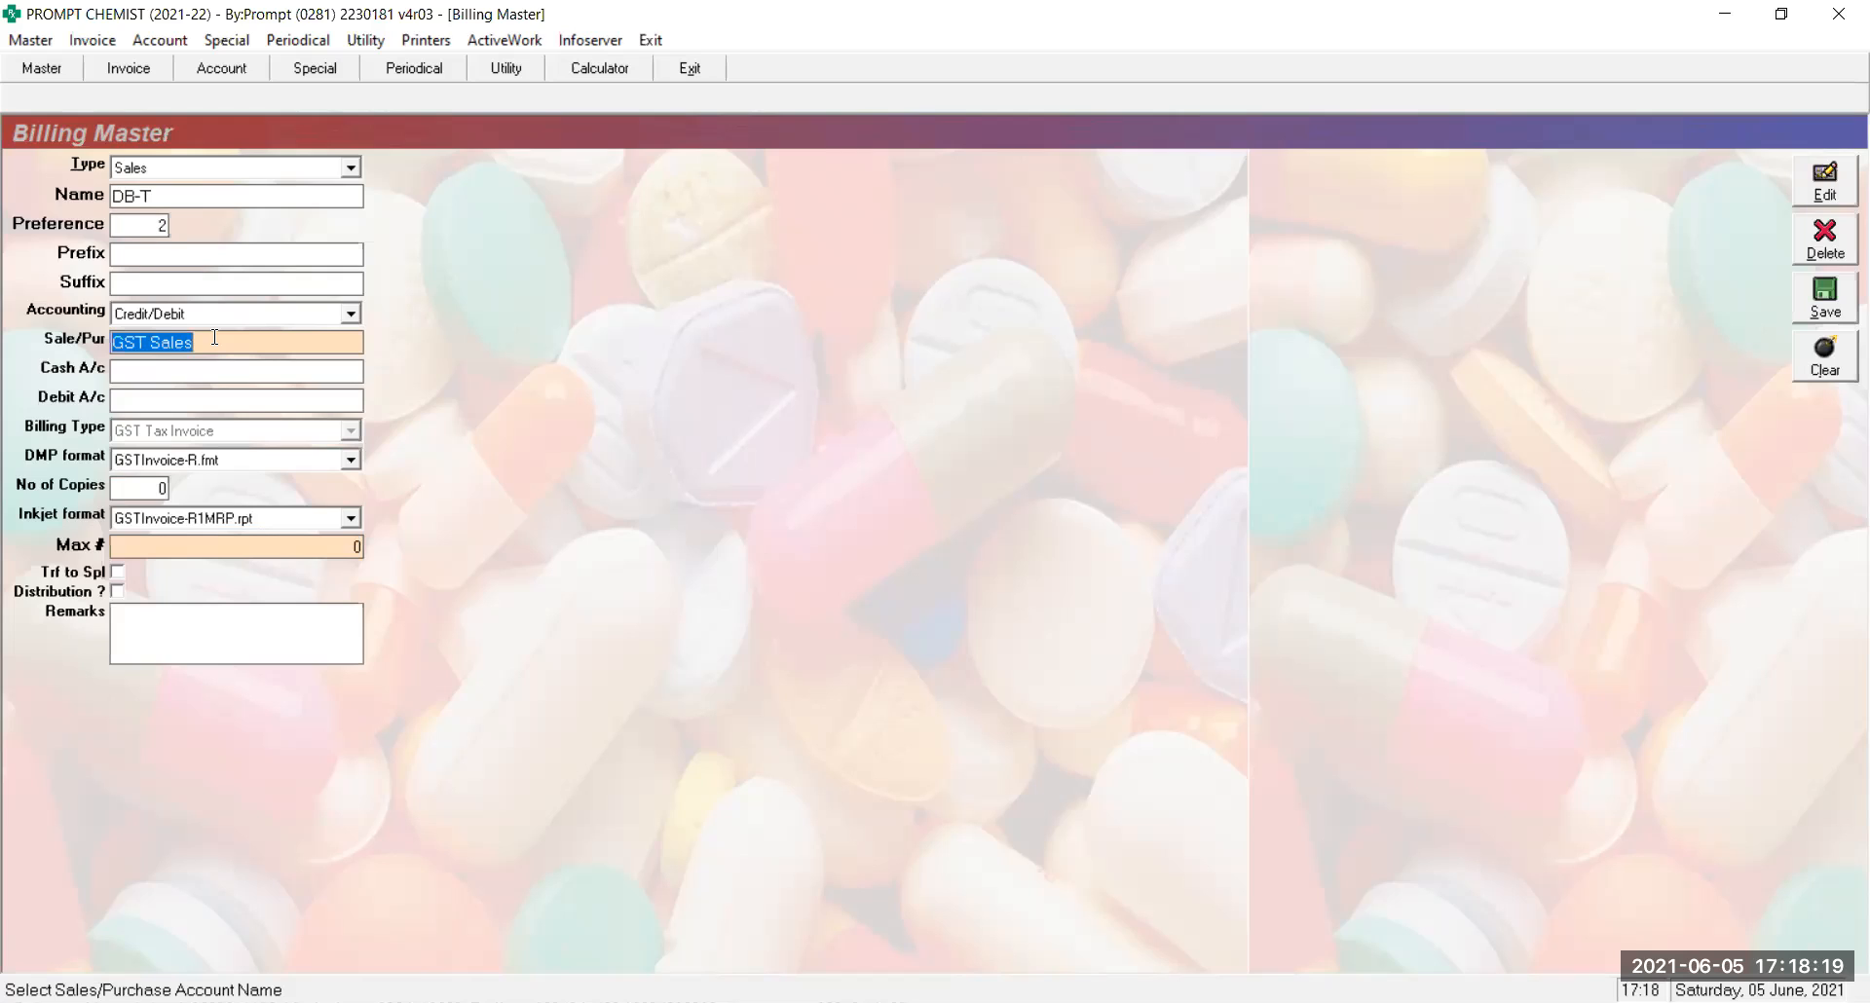
{"action": "key", "text": "Return"}
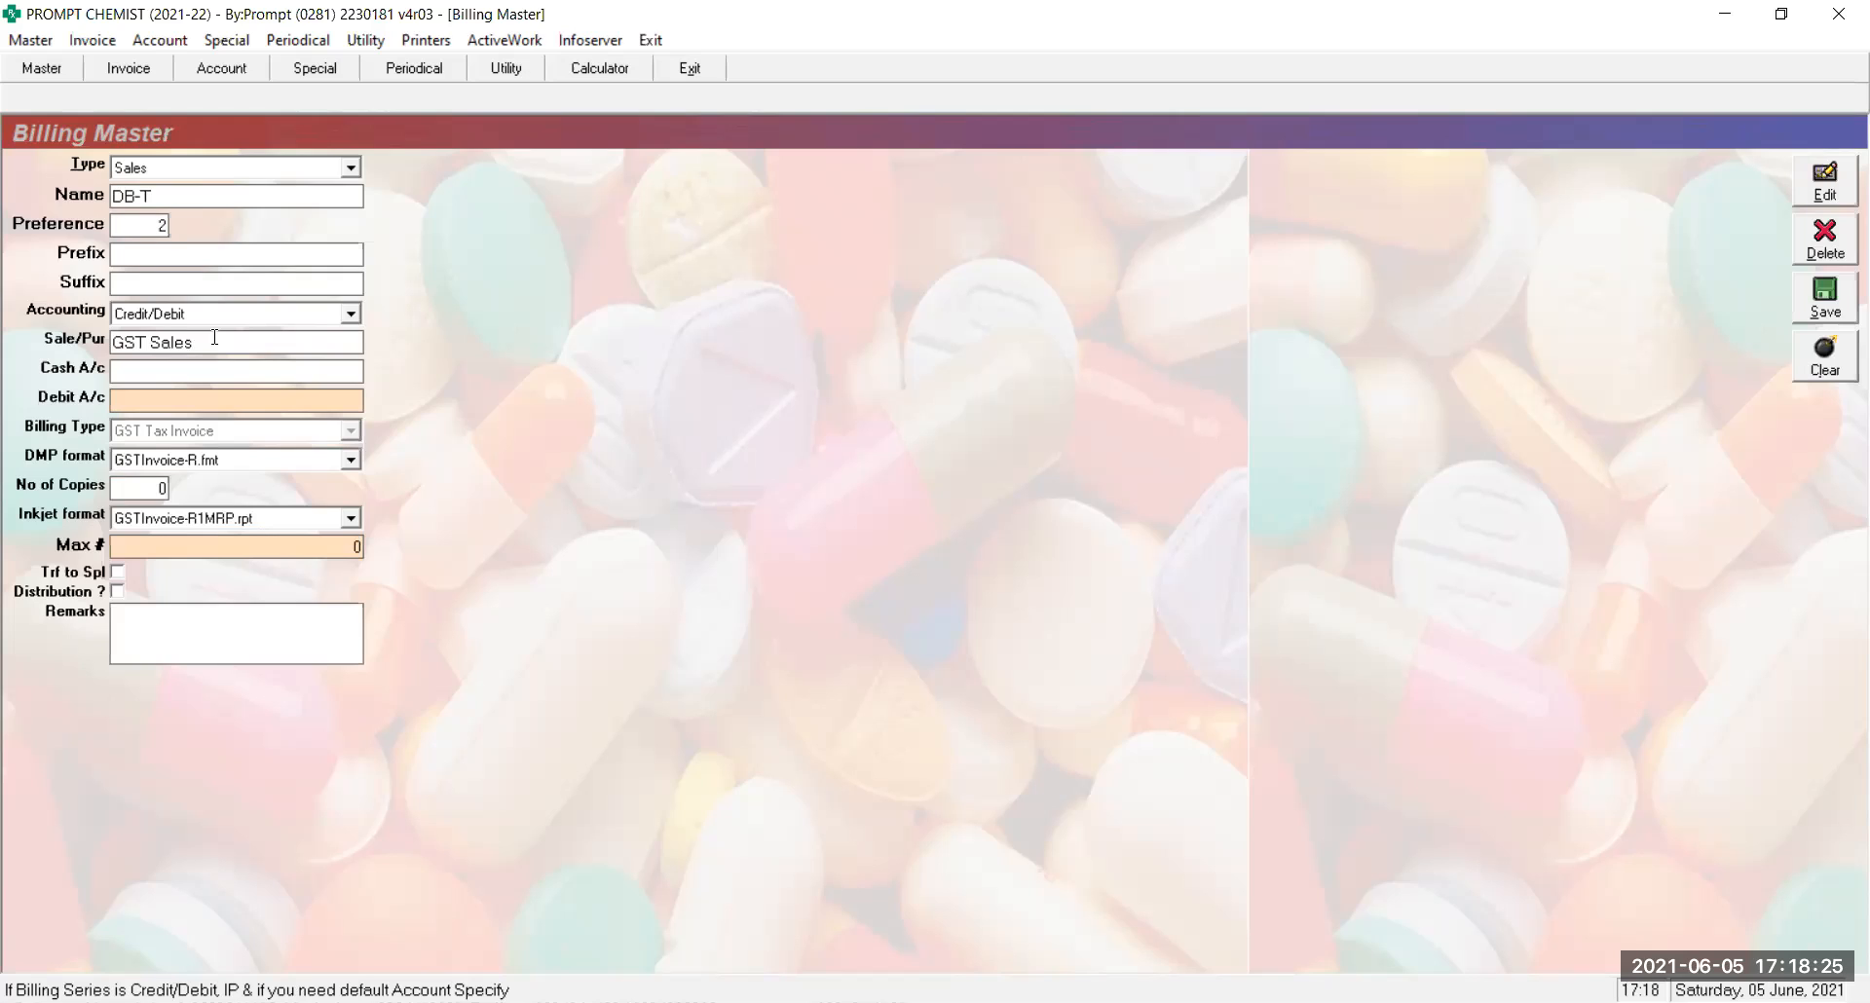
{"action": "left_click", "coordinate": [214, 337]}
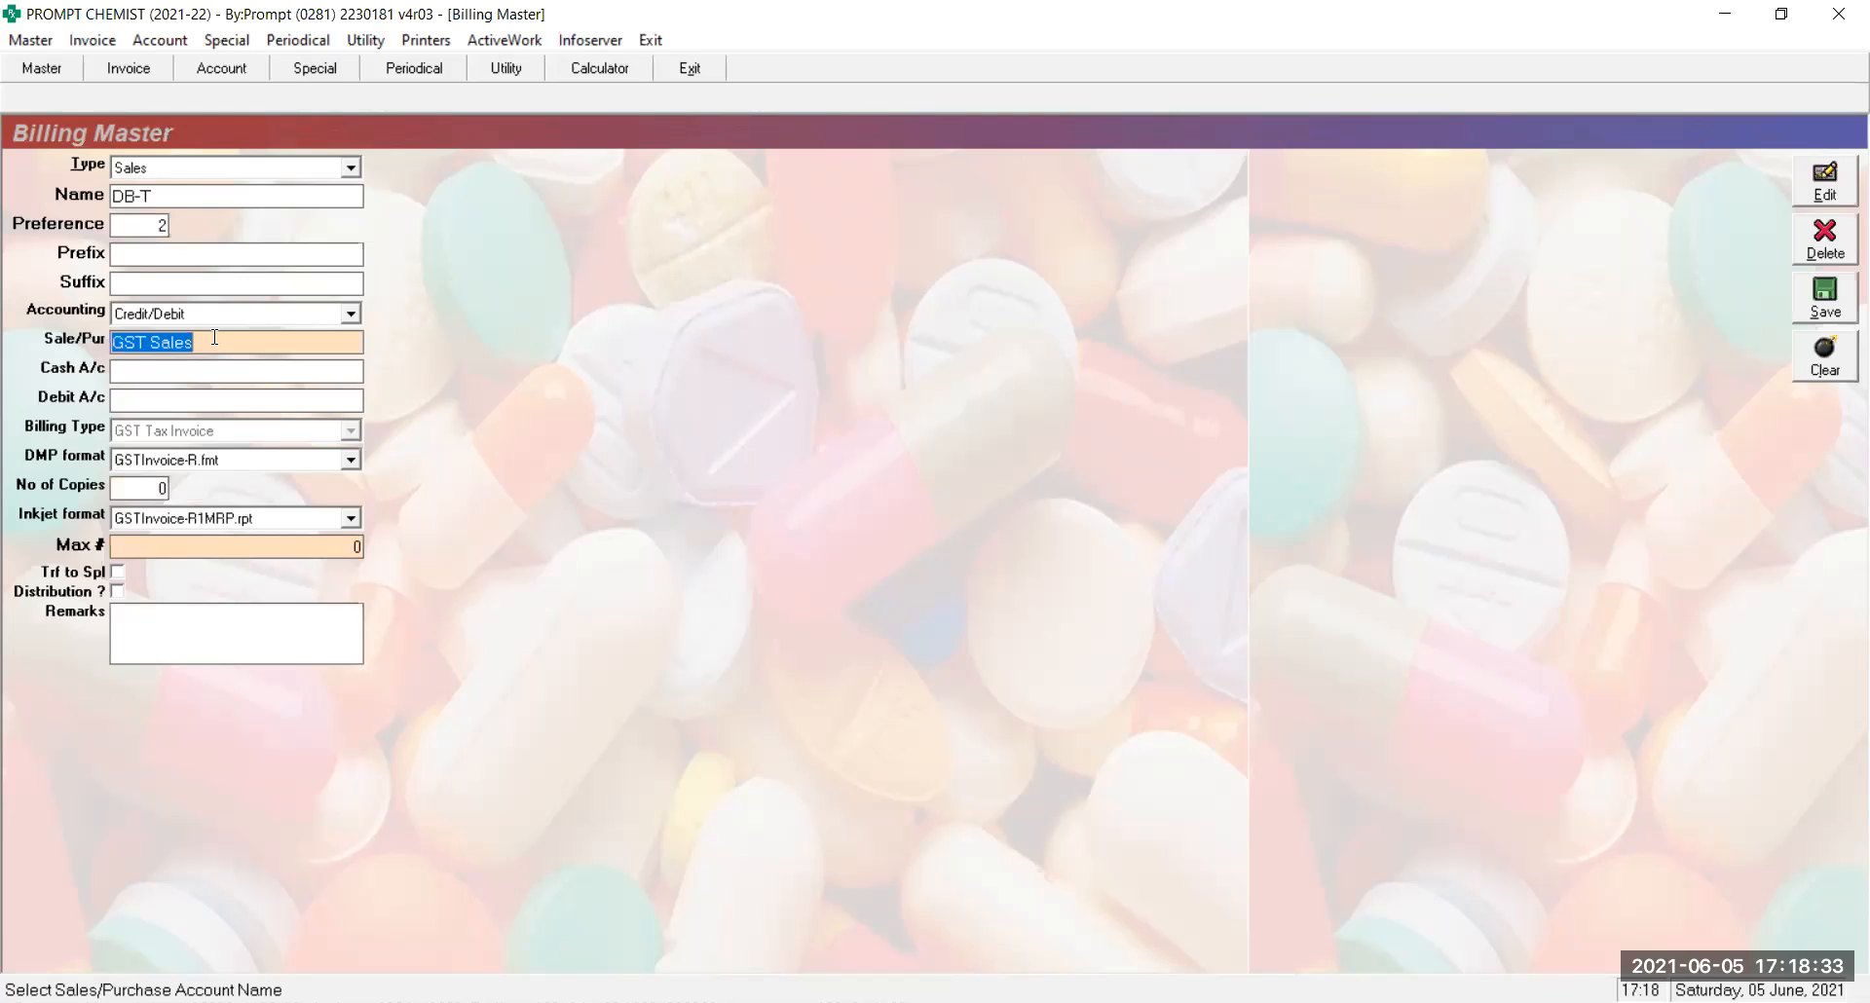
{"action": "key", "text": "Return"}
{"action": "key", "text": "Return"}
{"action": "key", "text": "Return"}
{"action": "key", "text": "Return"}
{"action": "key", "text": "Return"}
{"action": "key", "text": "Return"}
{"action": "key", "text": "Return"}
{"action": "key", "text": "Return"}
{"action": "key", "text": "Return"}
{"action": "key", "text": "Return"}
{"action": "key", "text": "Return"}
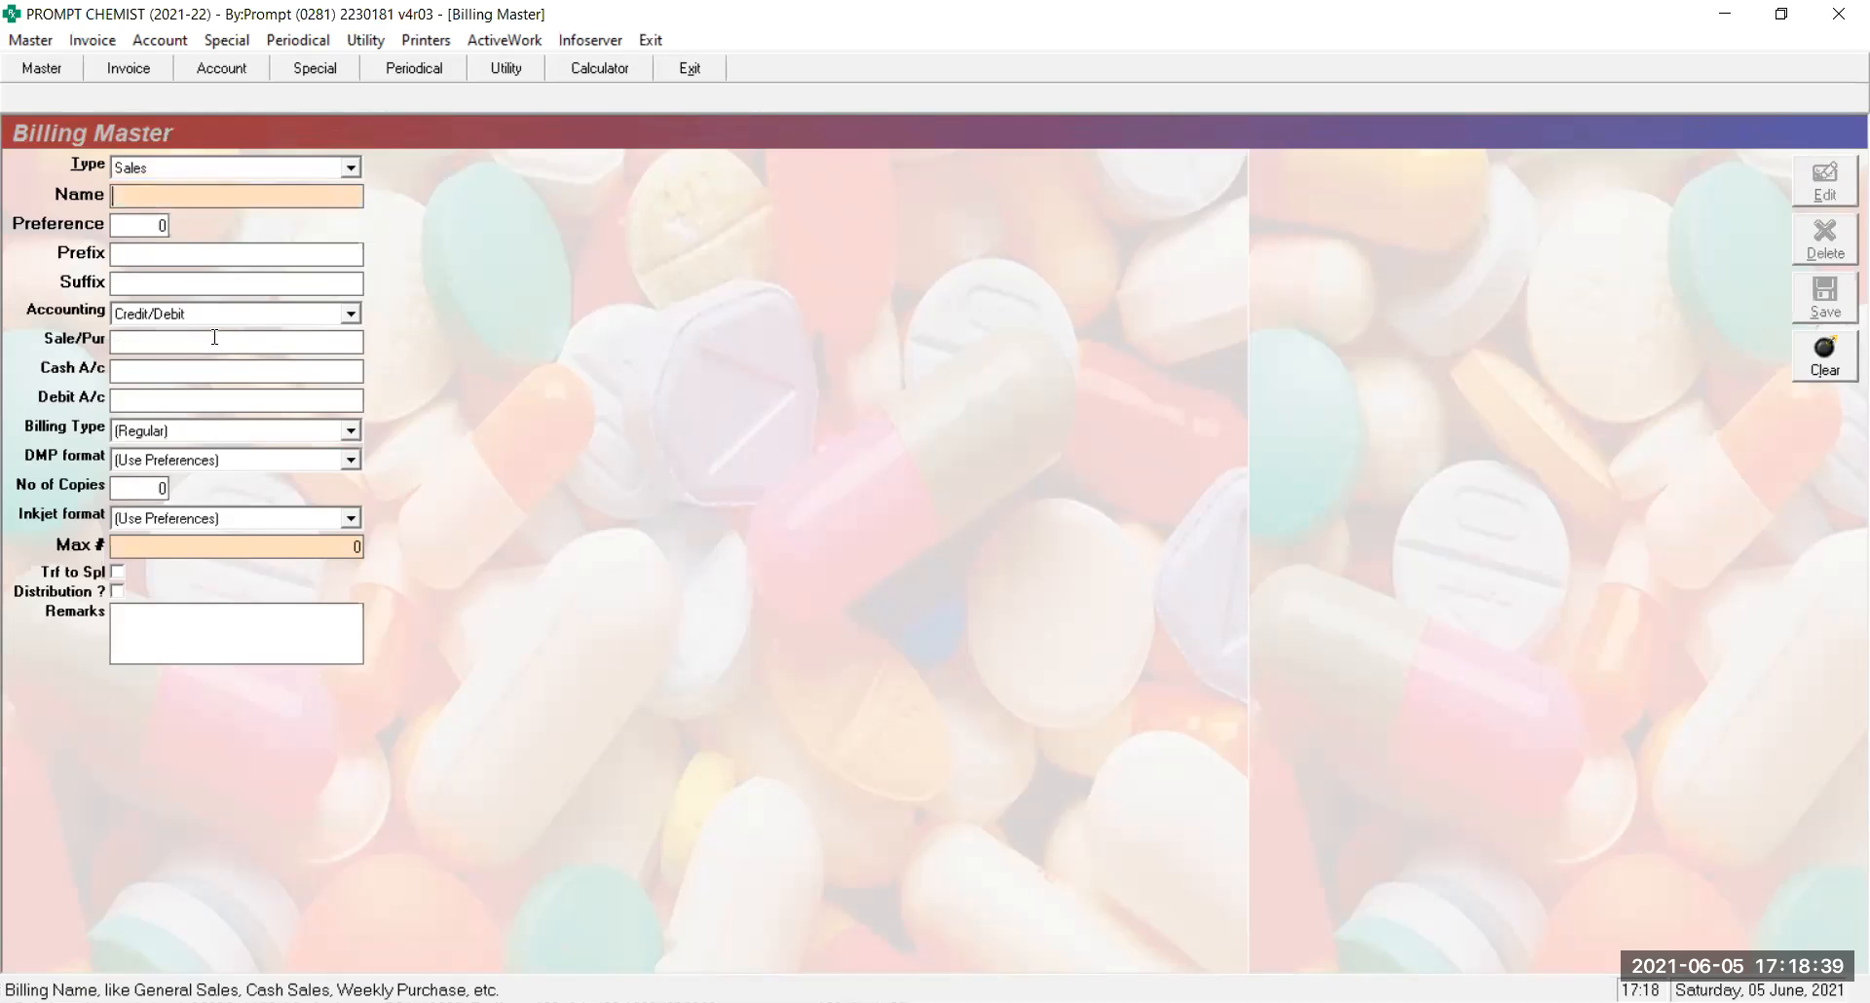
{"action": "type", "text": "DB-T"}
{"action": "key", "text": "Return"}
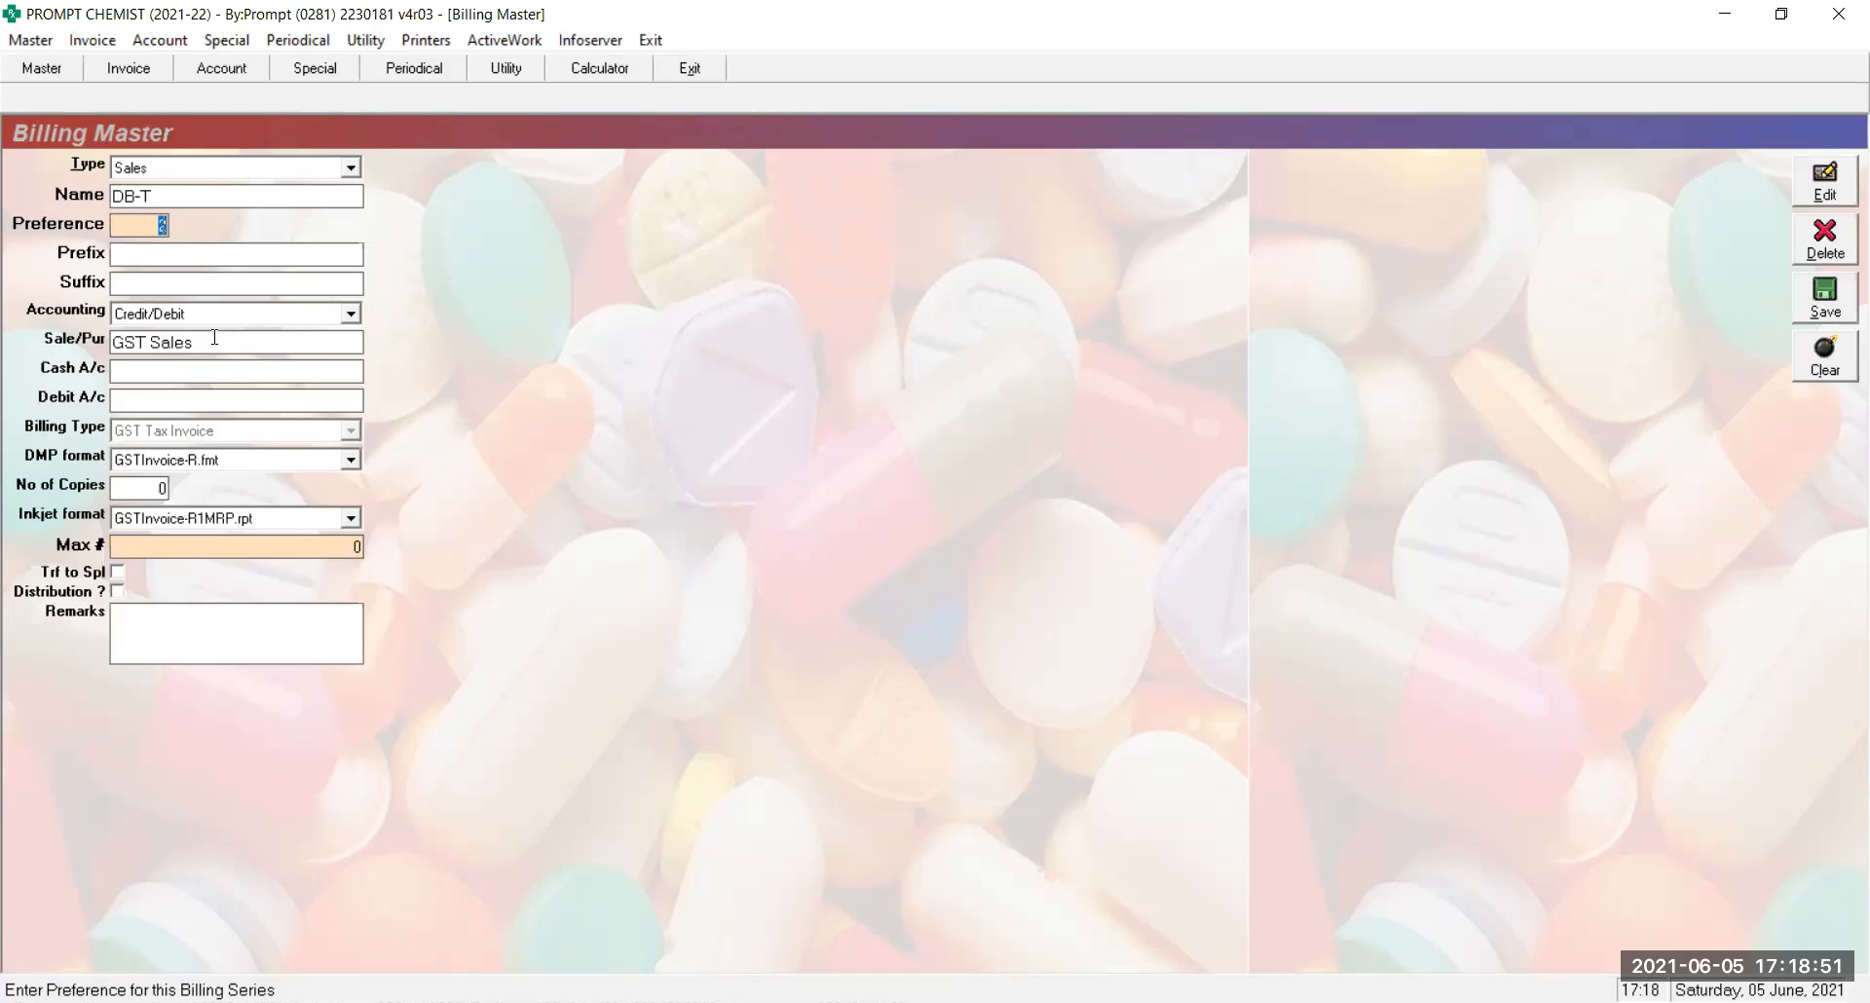
{"action": "key", "text": "Escape"}
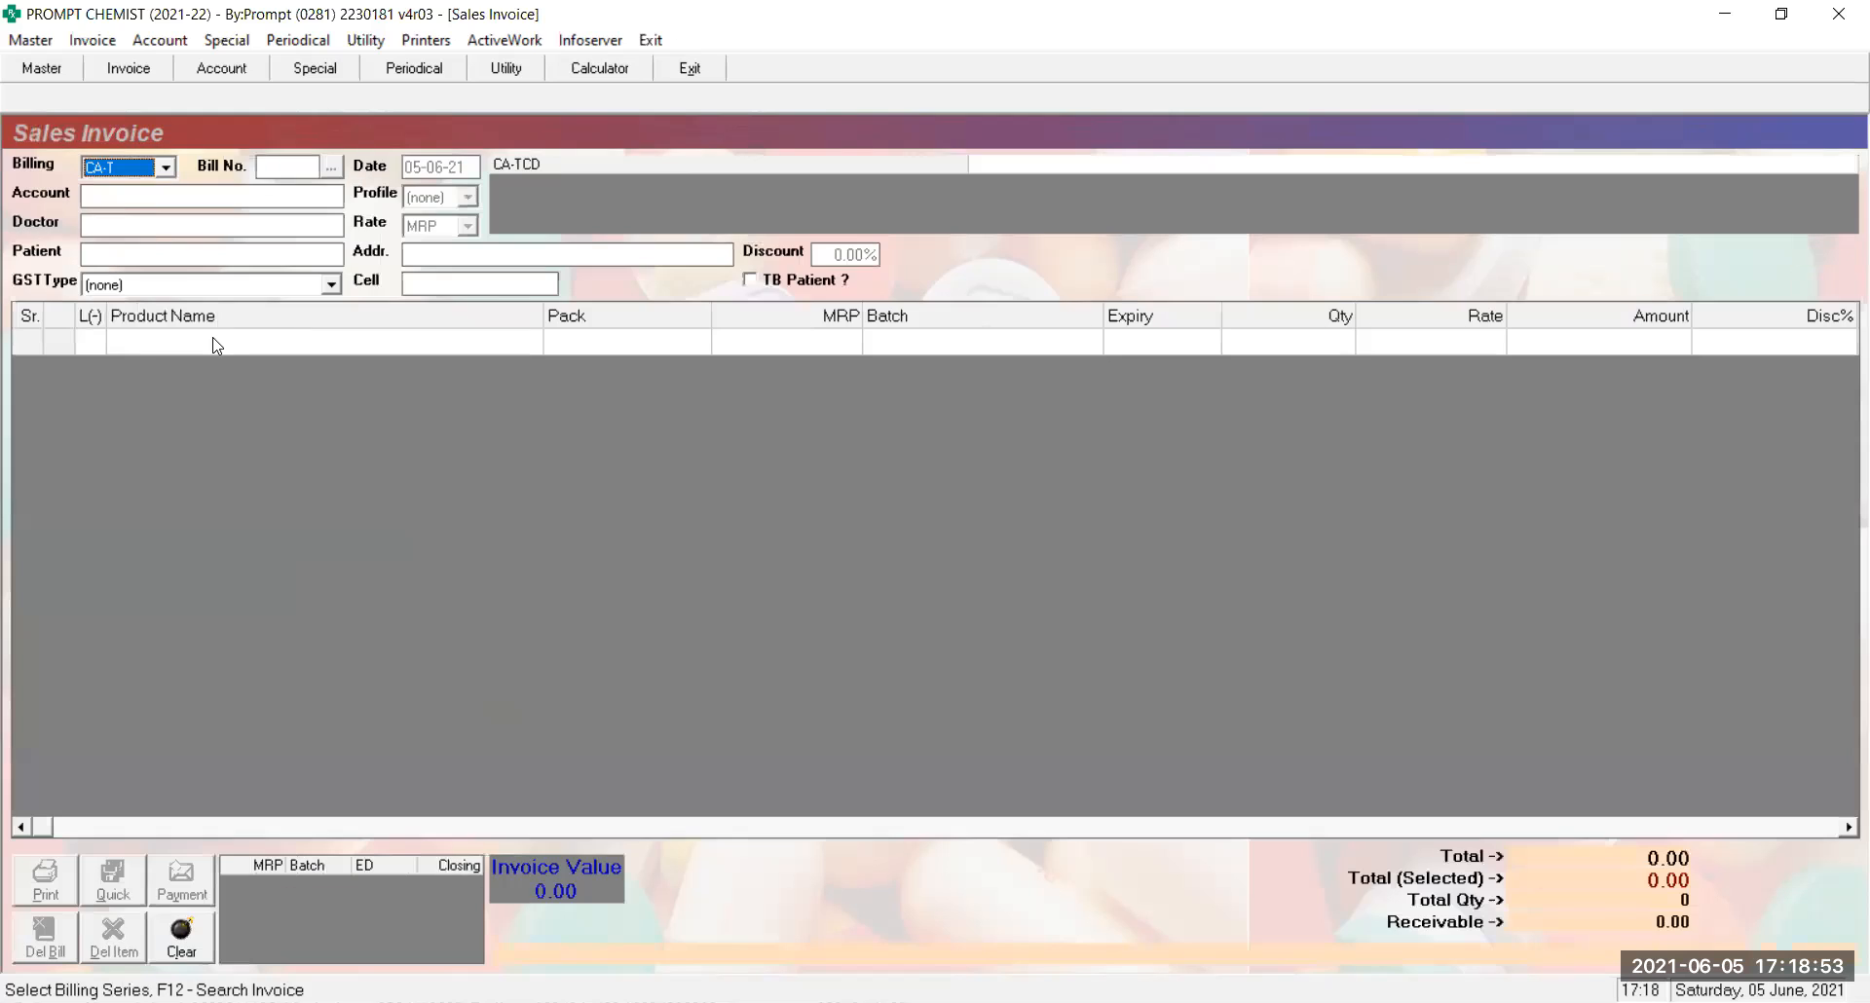
Bill on the DB-T series with the first customer matching 'A', then close the invoice
{"action": "key", "text": "Down"}
{"action": "key", "text": "Return"}
{"action": "key", "text": "Return"}
{"action": "type", "text": "AMARDEEP"}
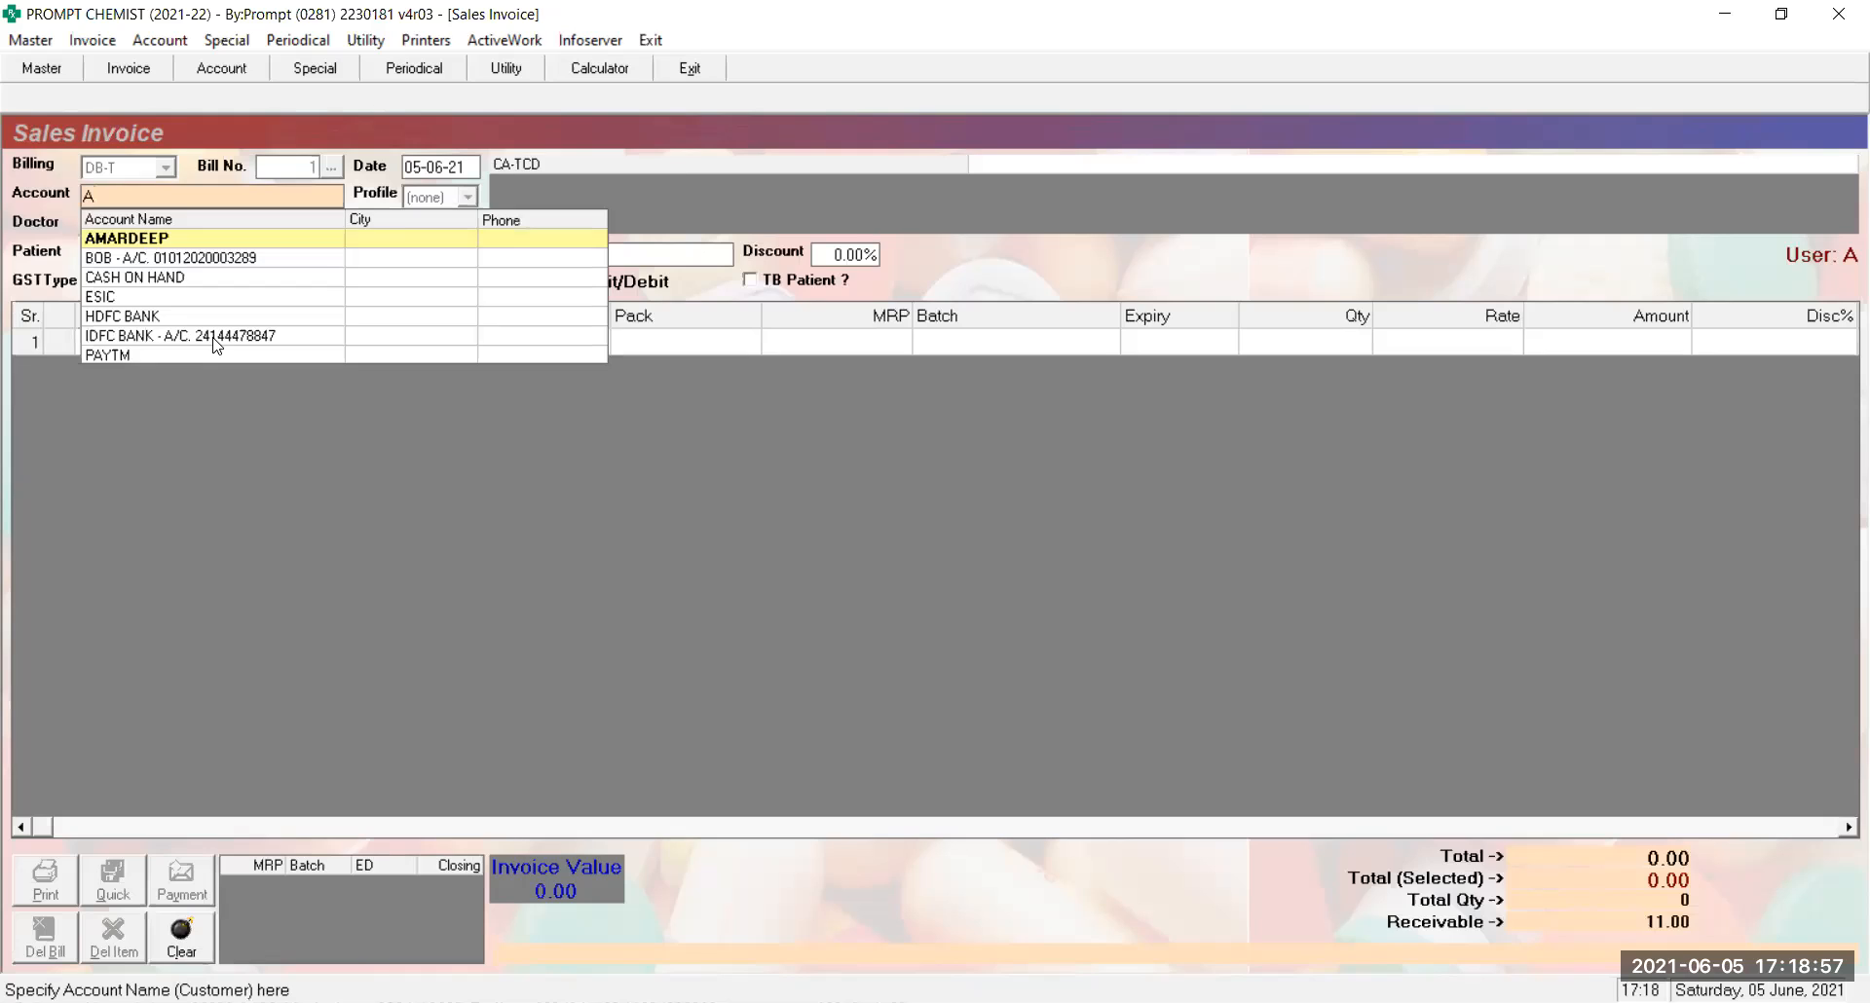
{"action": "key", "text": "Return"}
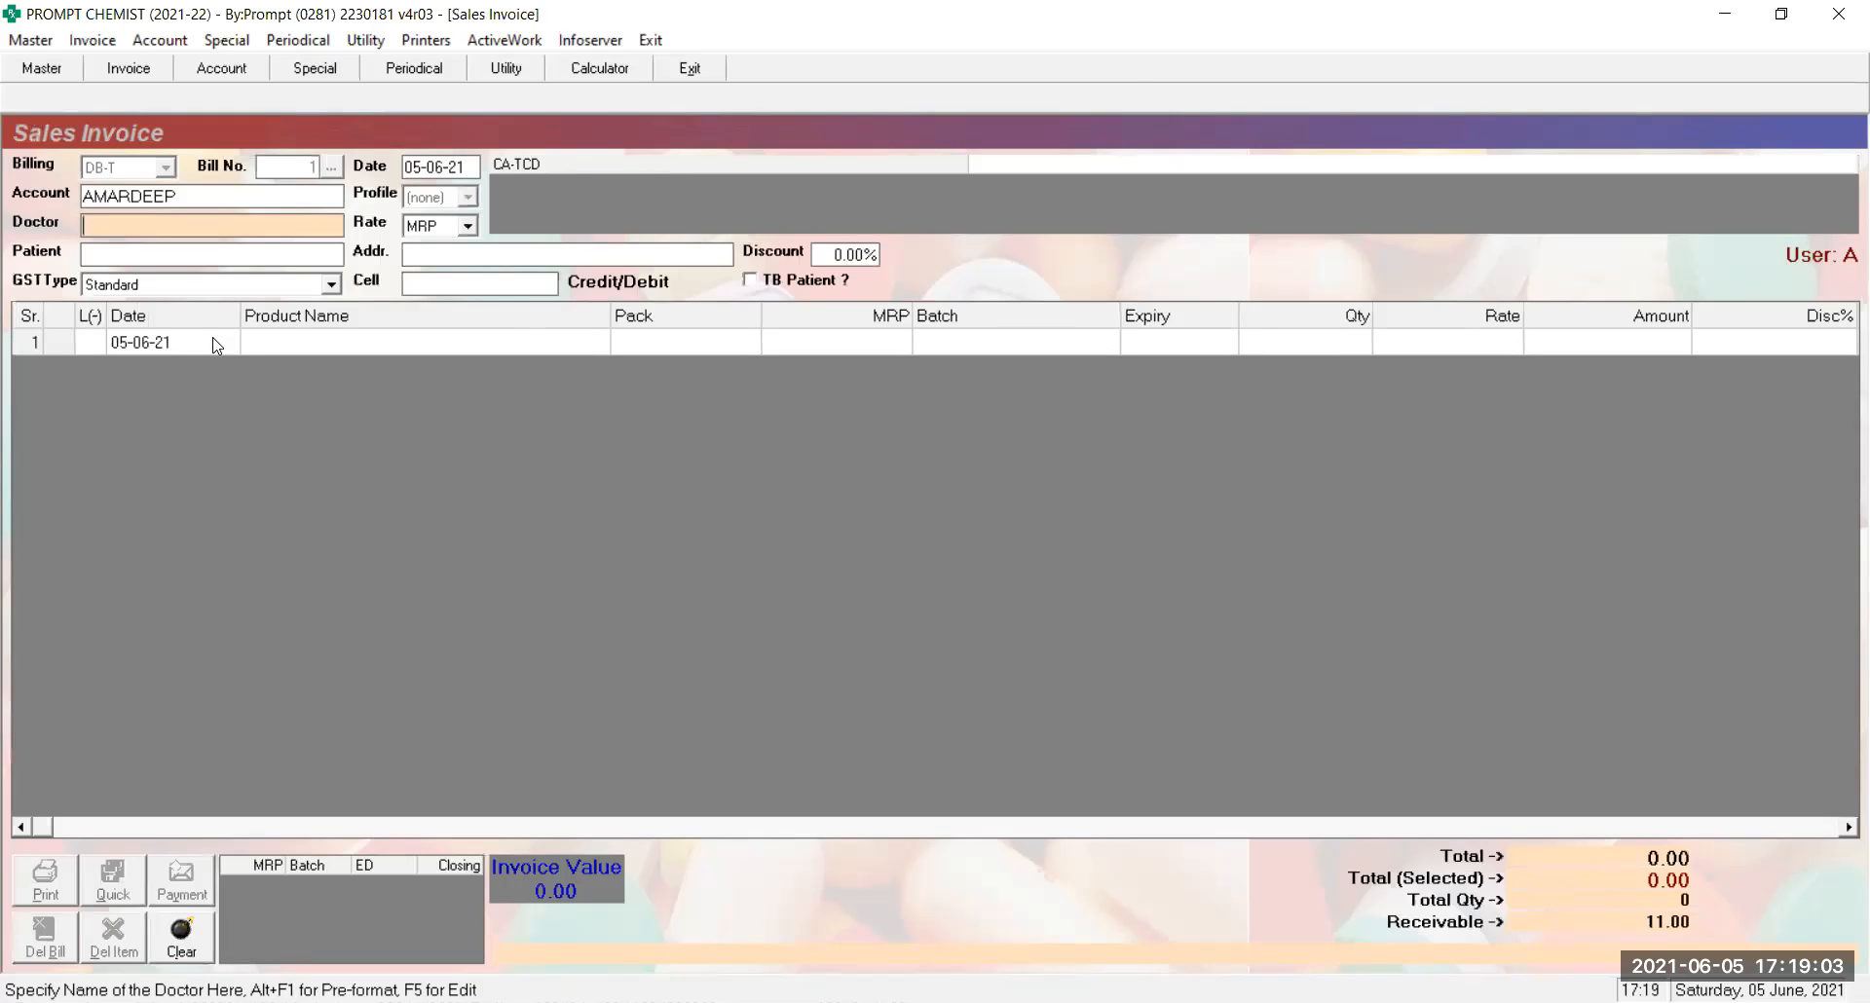
{"action": "key", "text": "Escape"}
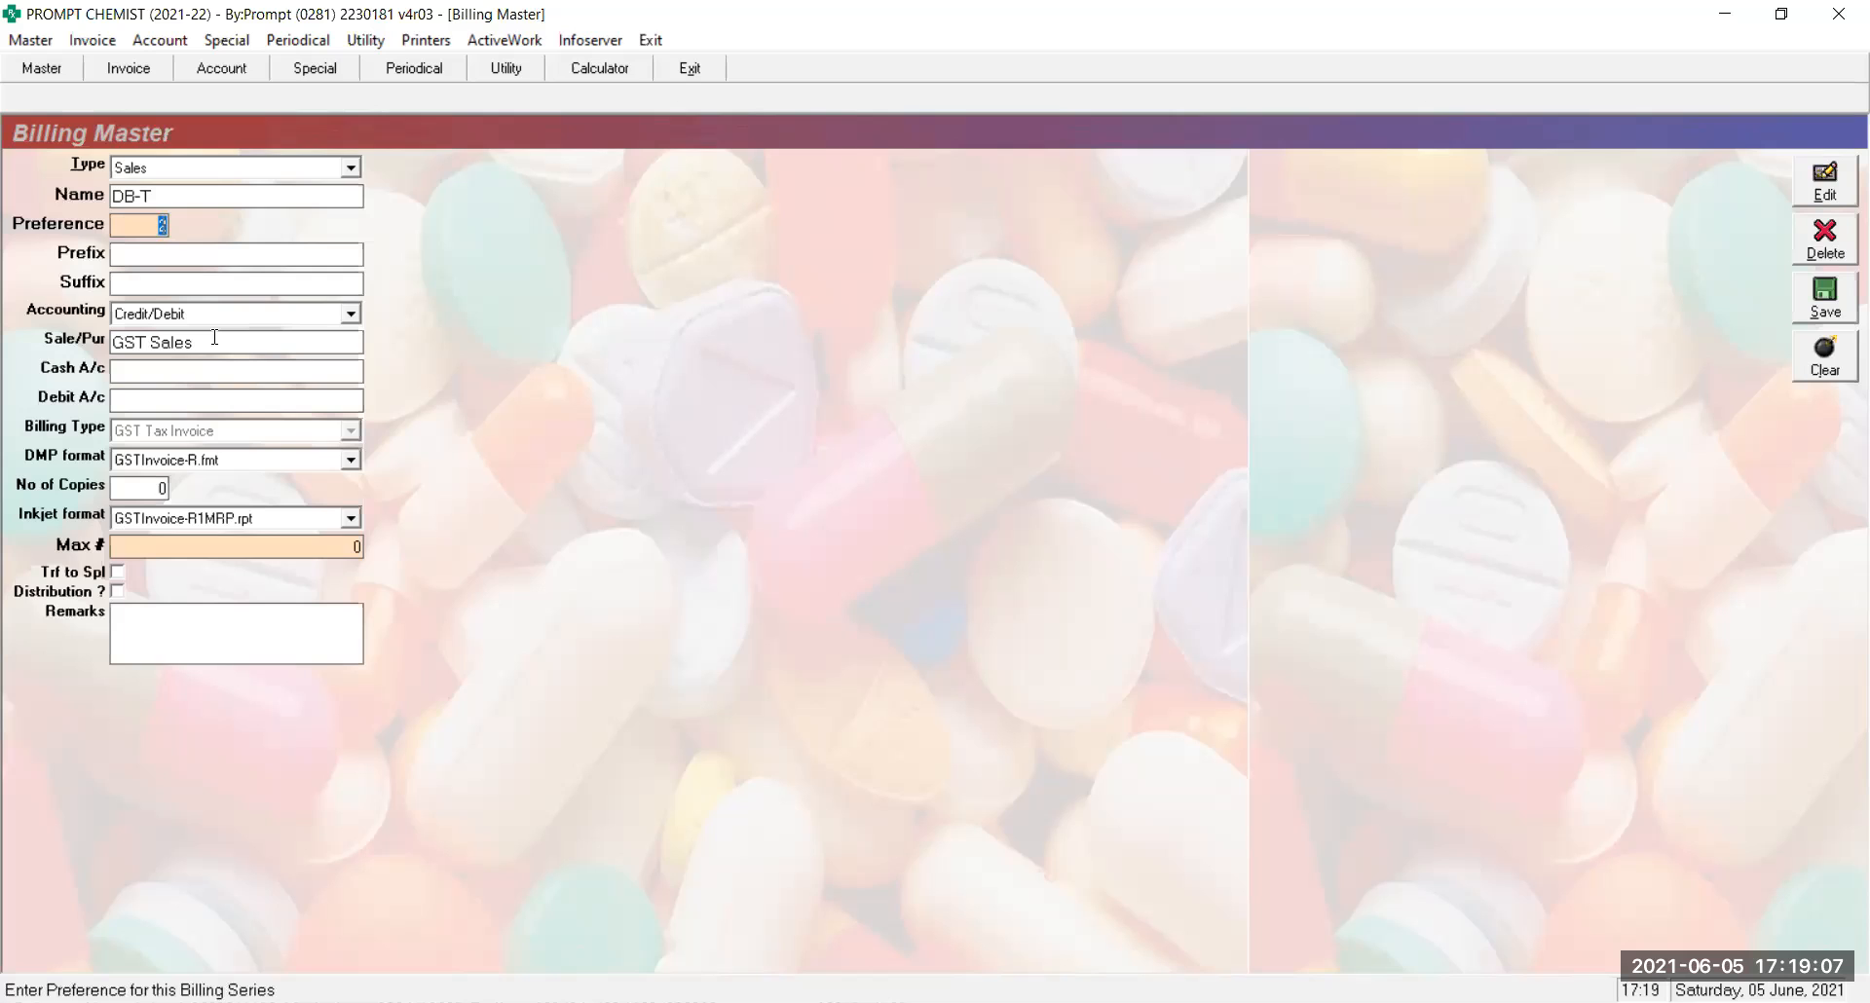
Switch the type to Sales Return, load the existing DB-SR-T series, and store it
{"action": "key", "text": "shift+Tab"}
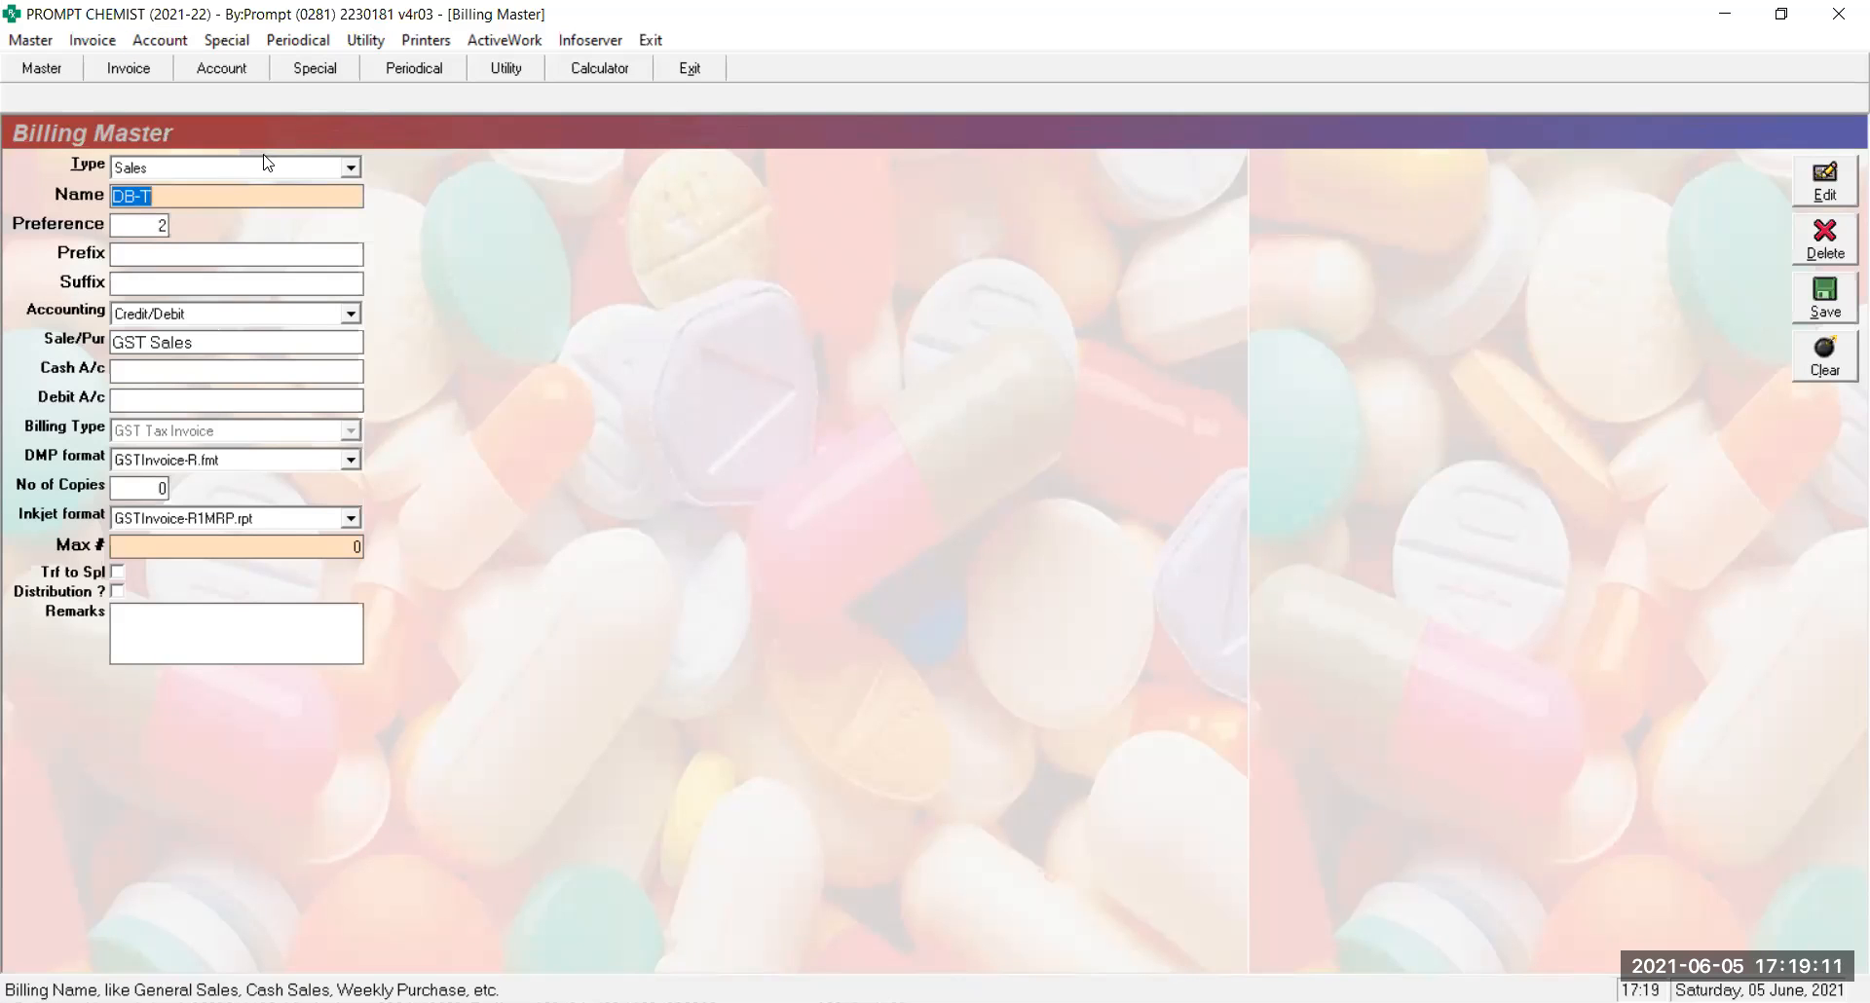
{"action": "left_click", "coordinate": [257, 170]}
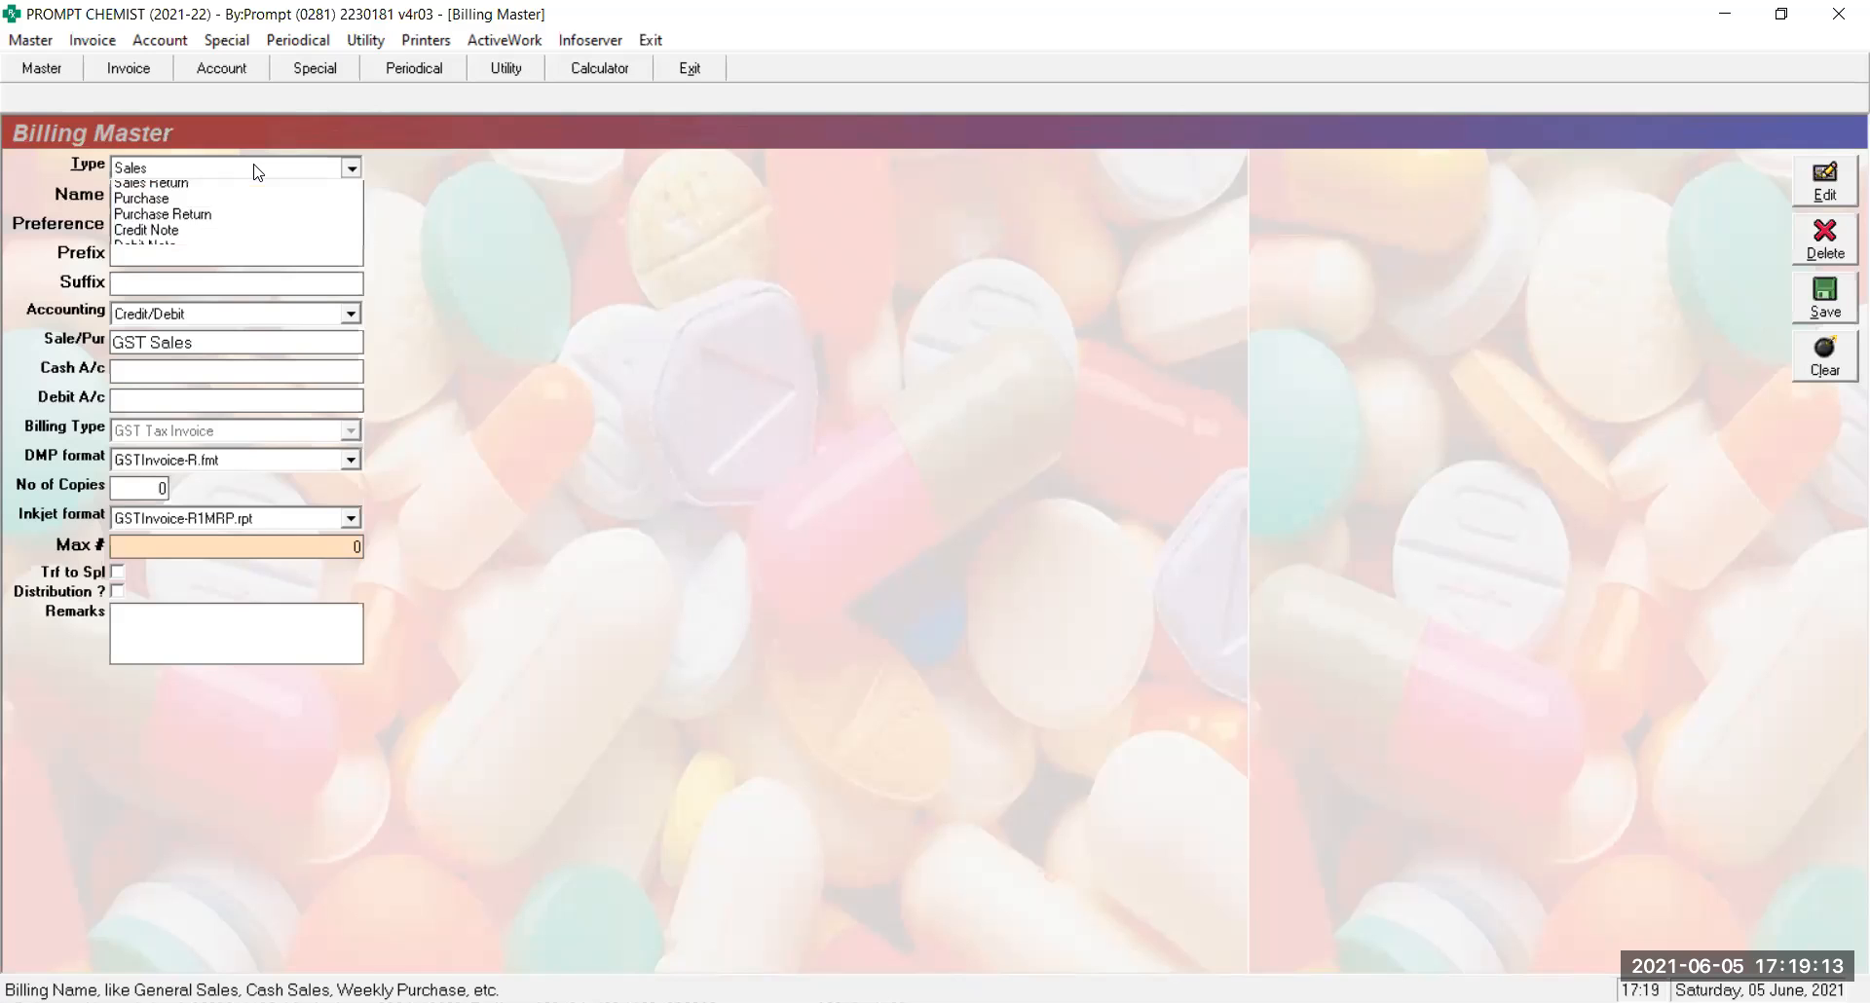
{"action": "key", "text": "Down"}
{"action": "key", "text": "Return"}
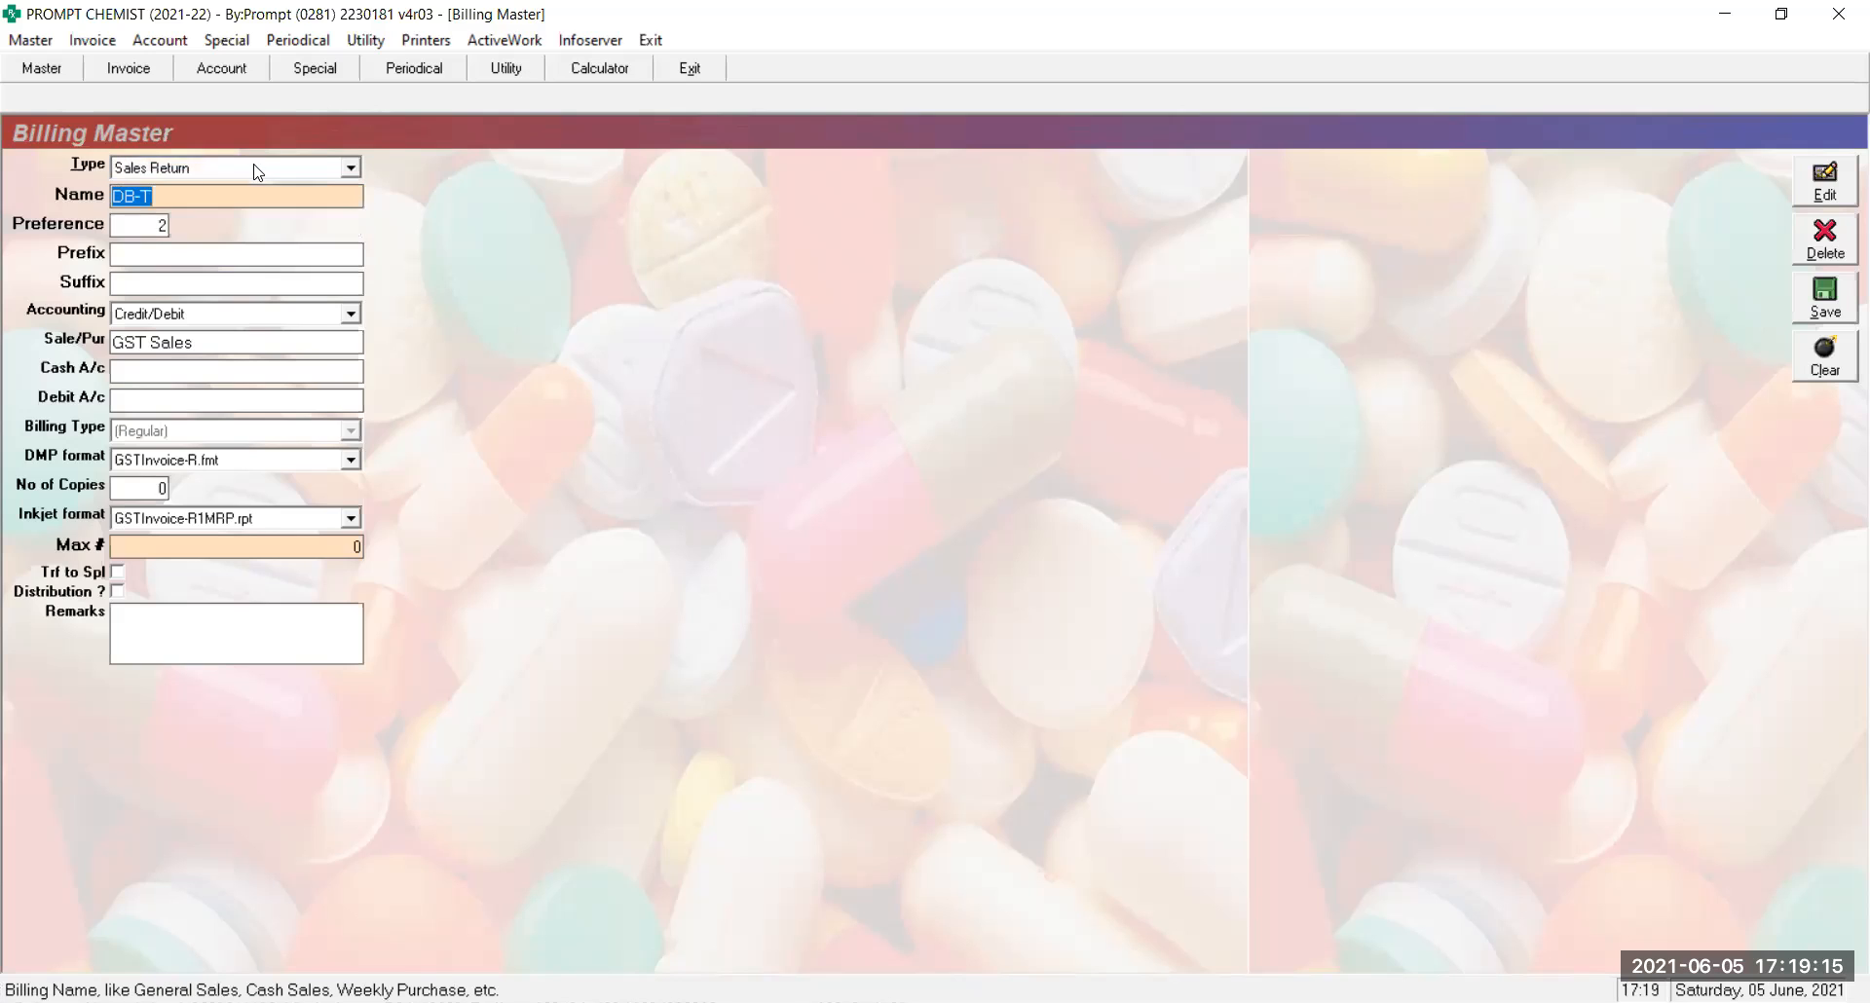
{"action": "type", "text": "DB-SR"}
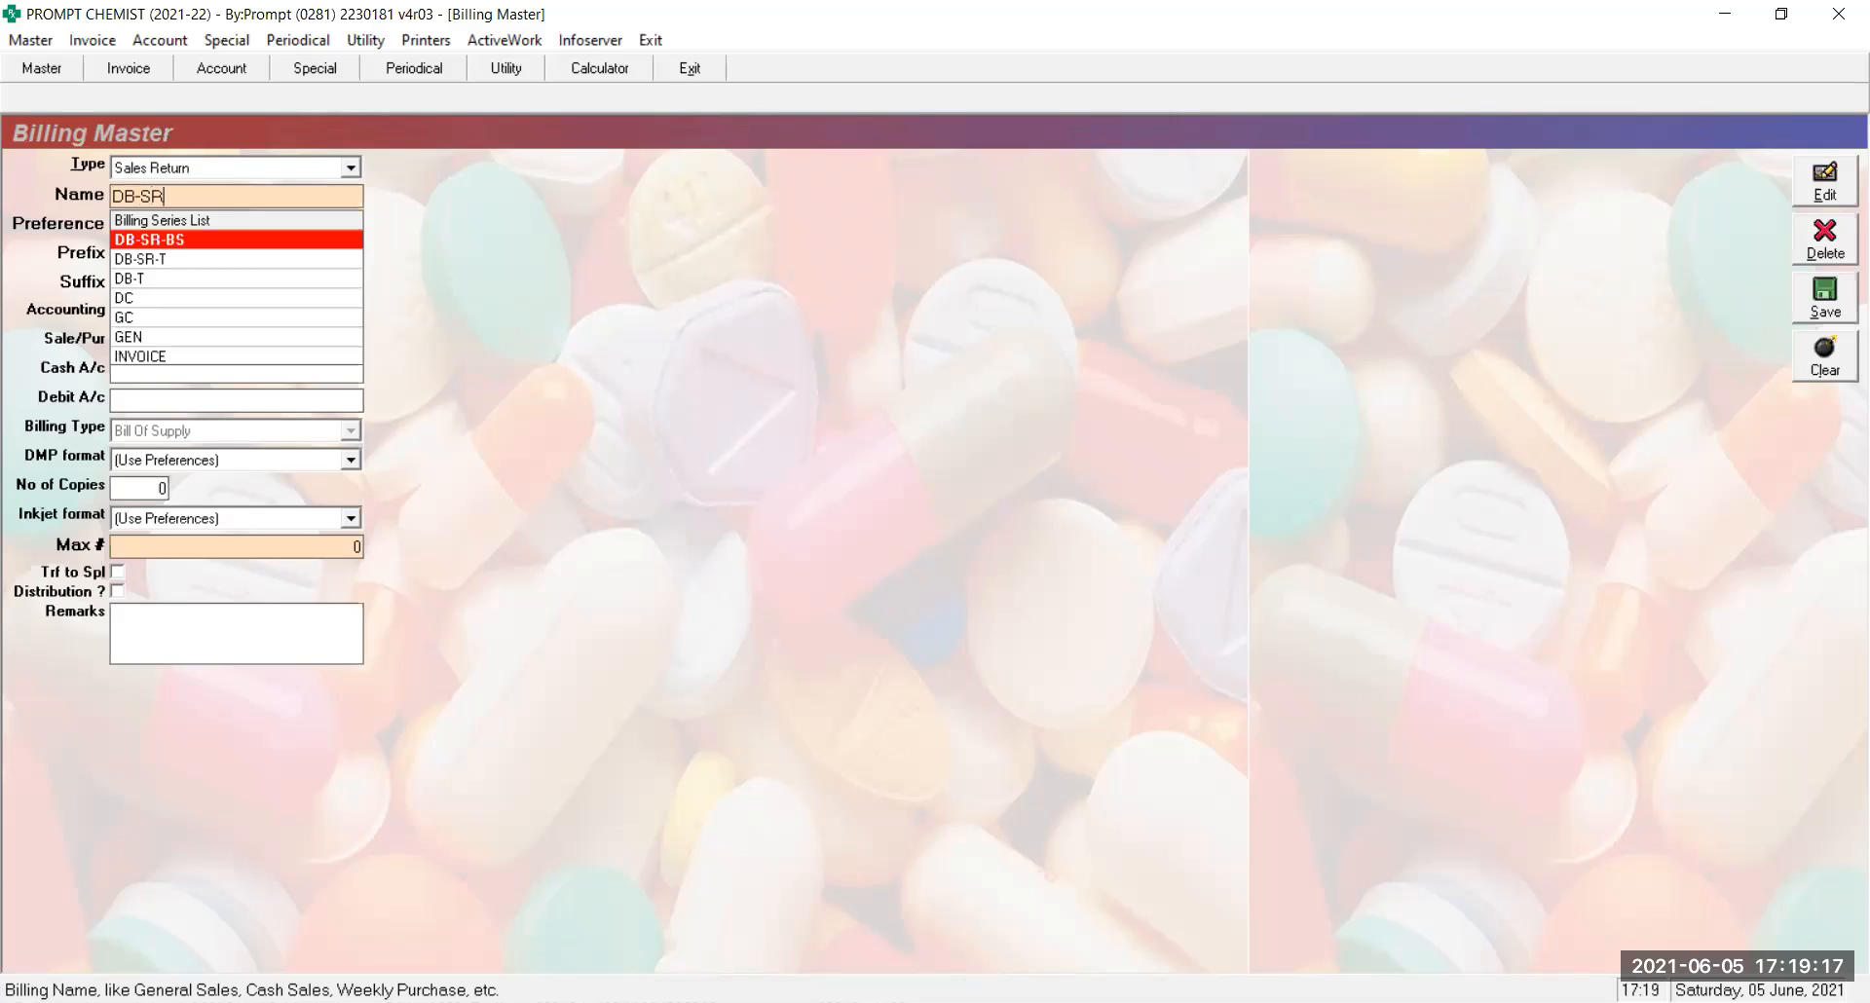
{"action": "type", "text": "-T"}
{"action": "key", "text": "Return"}
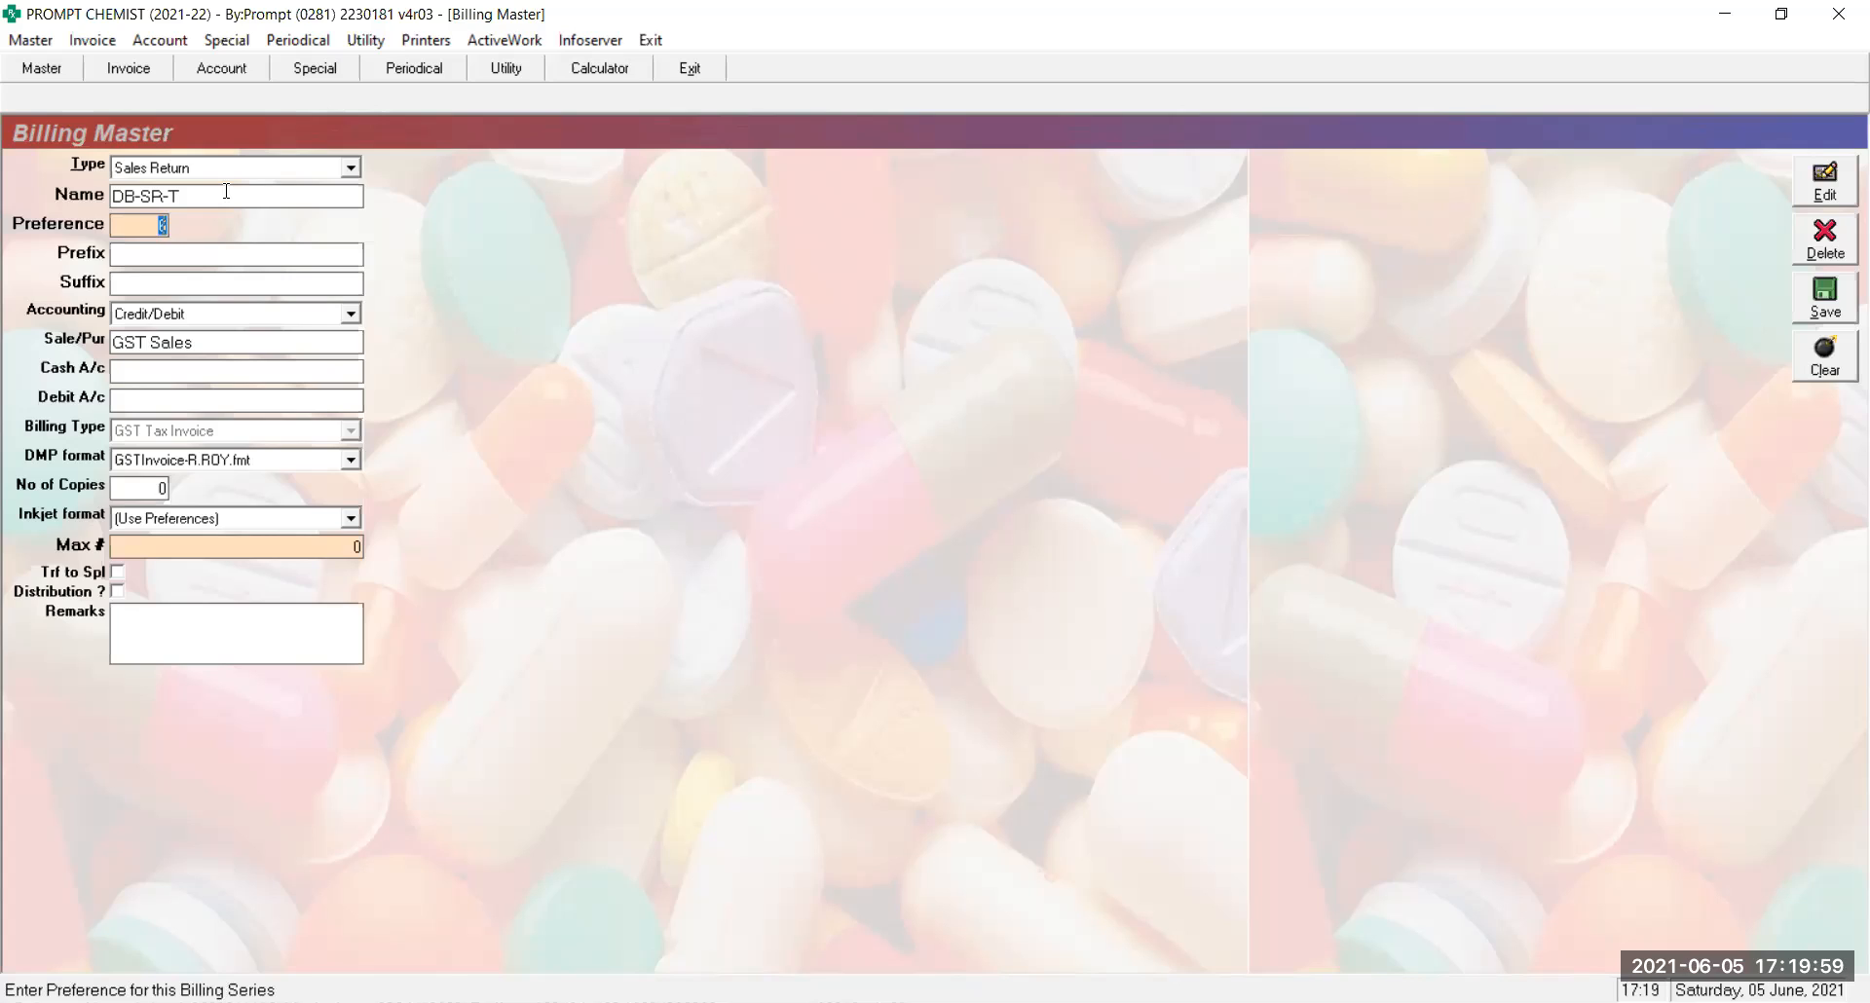
{"action": "key", "text": "Return"}
{"action": "key", "text": "alt+l"}
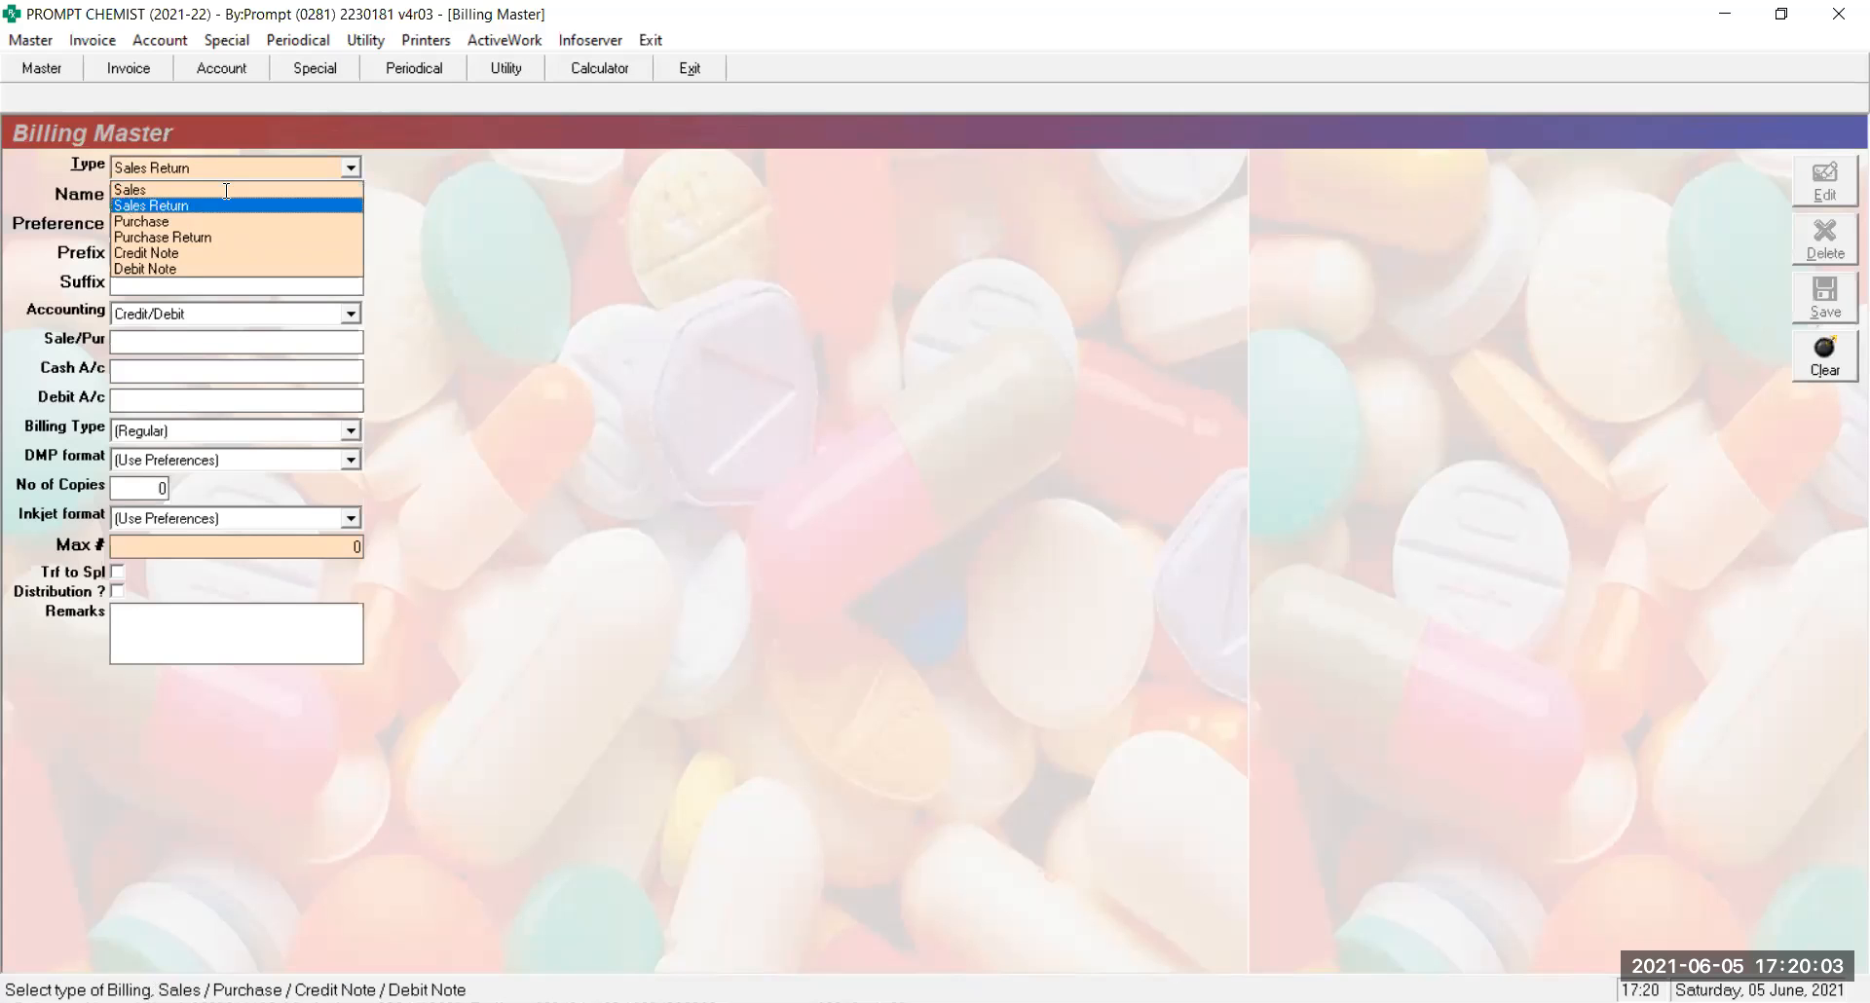
Load and store the existing DB-SR-BS series, then keep Sales as the type
{"action": "key", "text": "Return"}
{"action": "type", "text": "DB-SR-BS"}
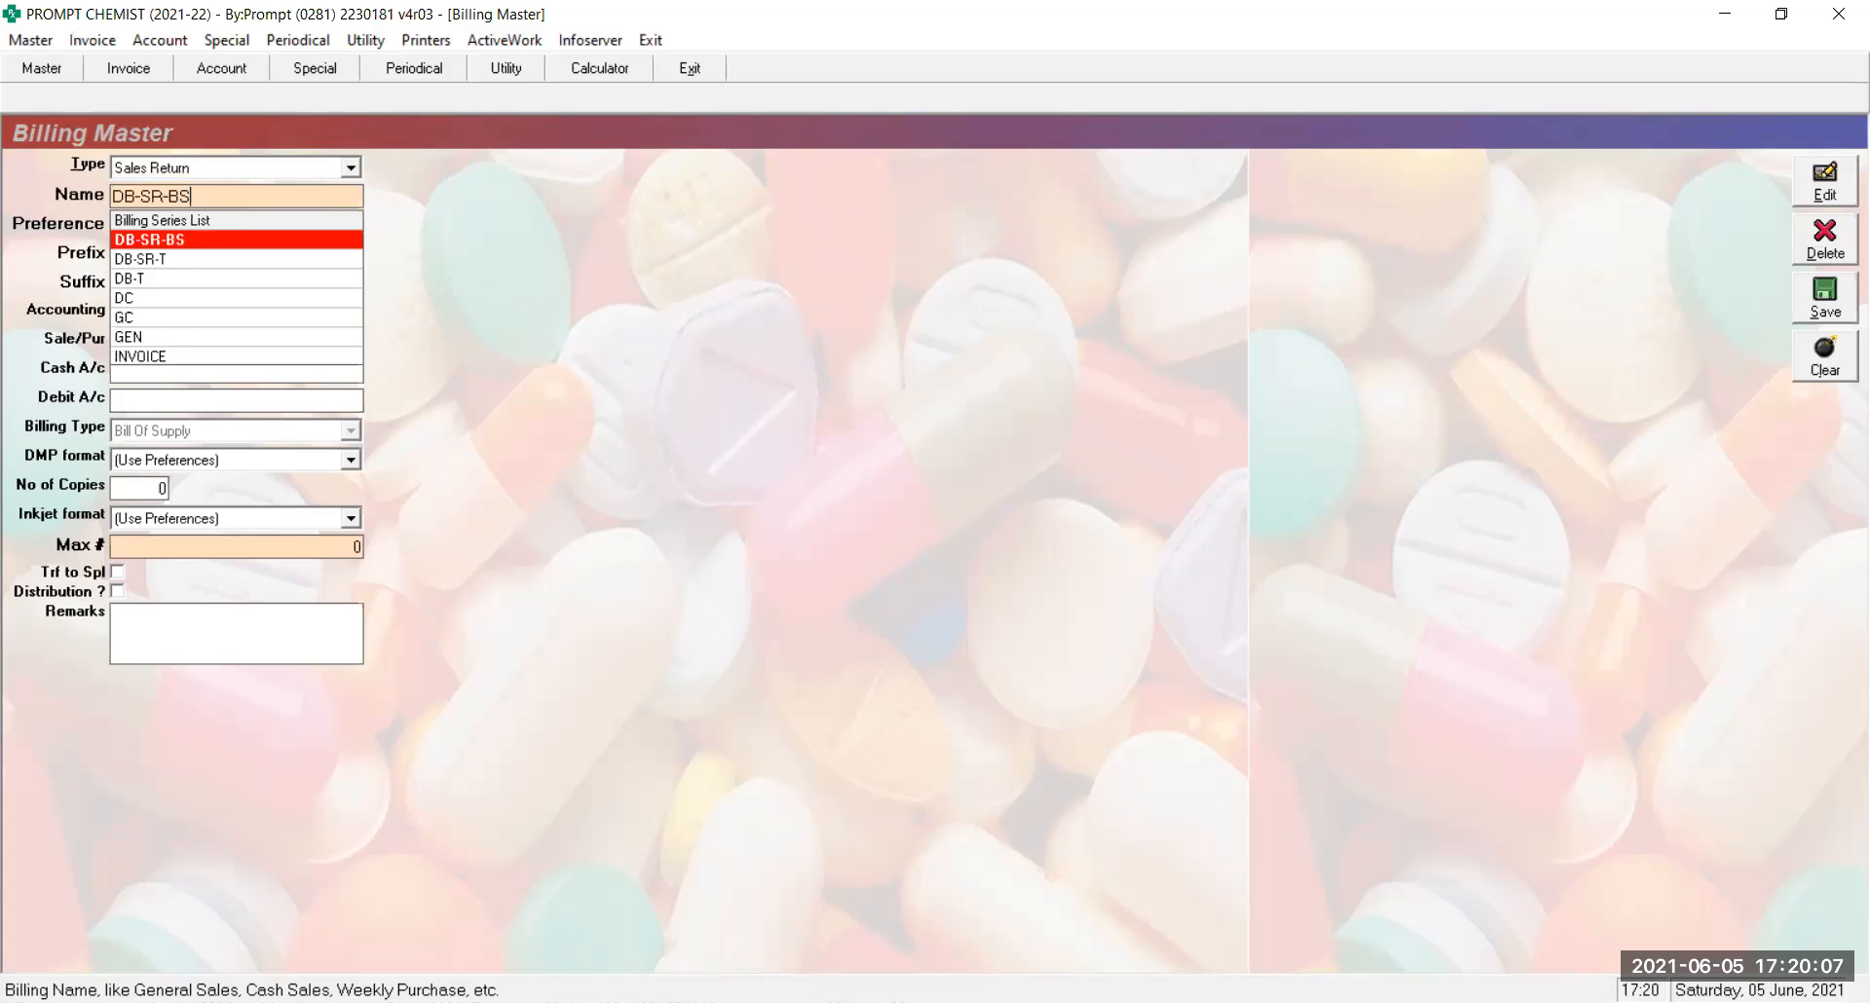
{"action": "key", "text": "Return"}
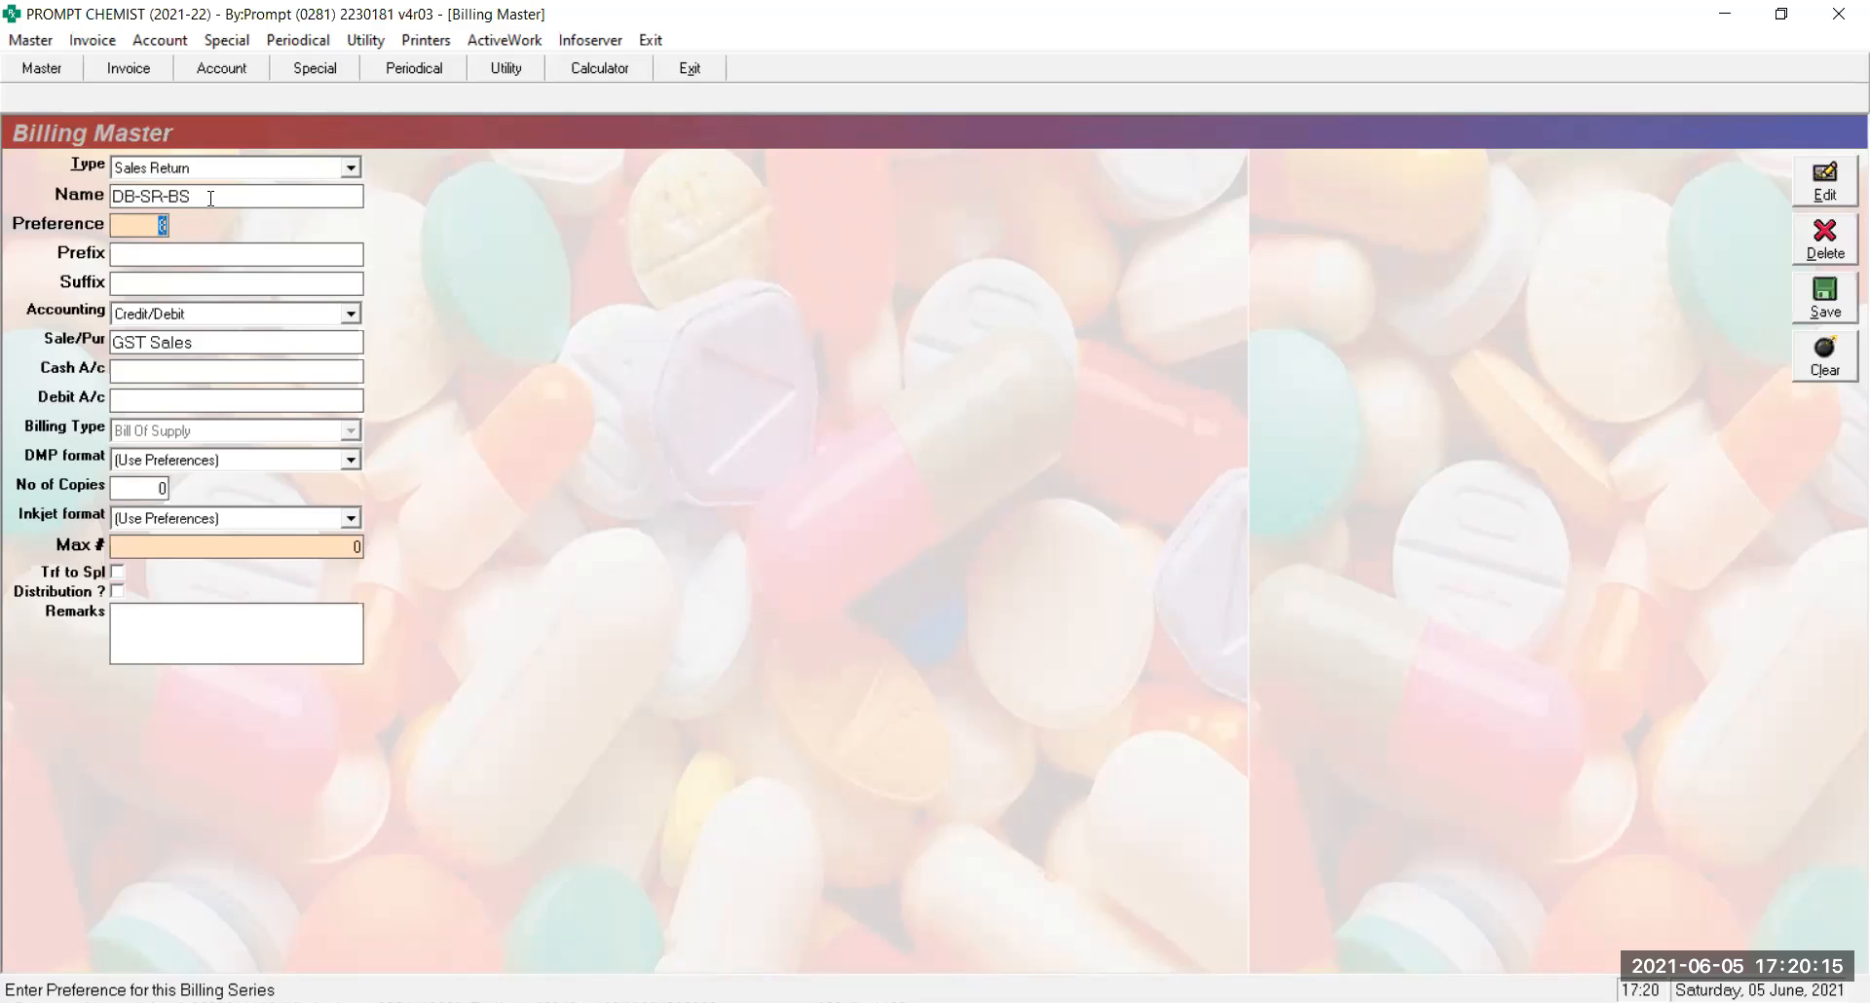
{"action": "key", "text": "alt+s"}
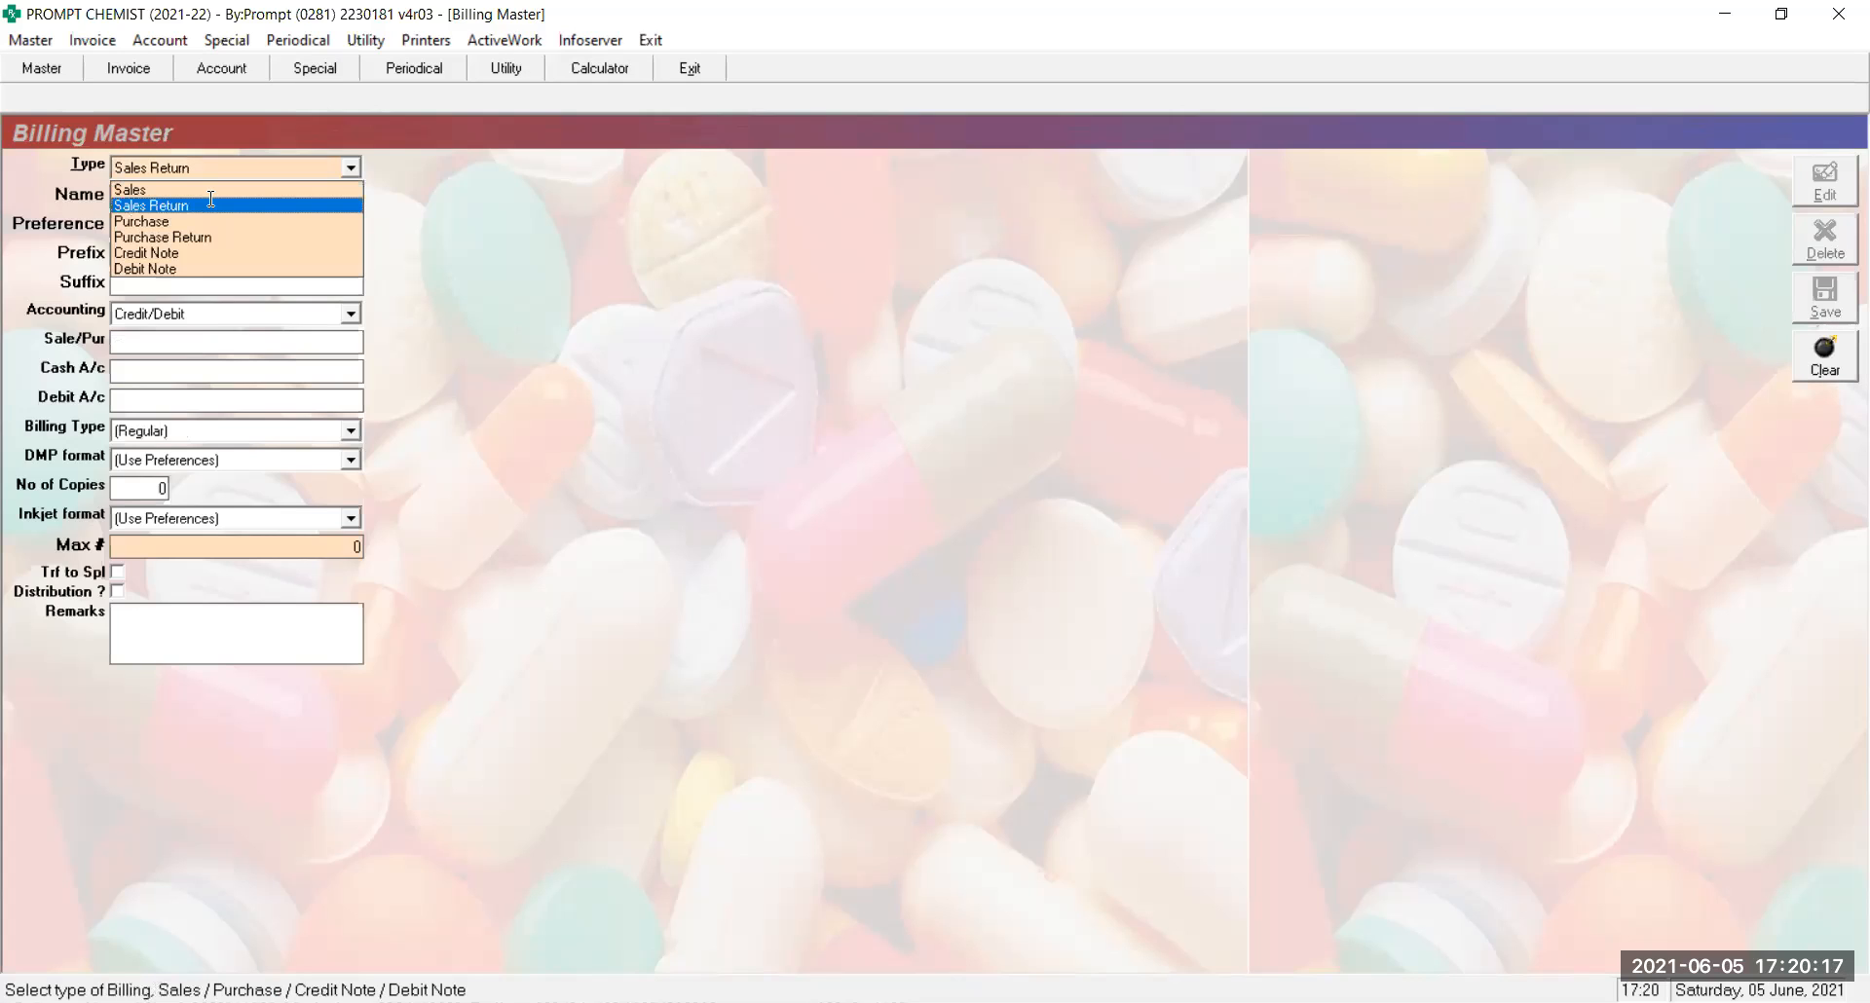
{"action": "left_click", "coordinate": [210, 191]}
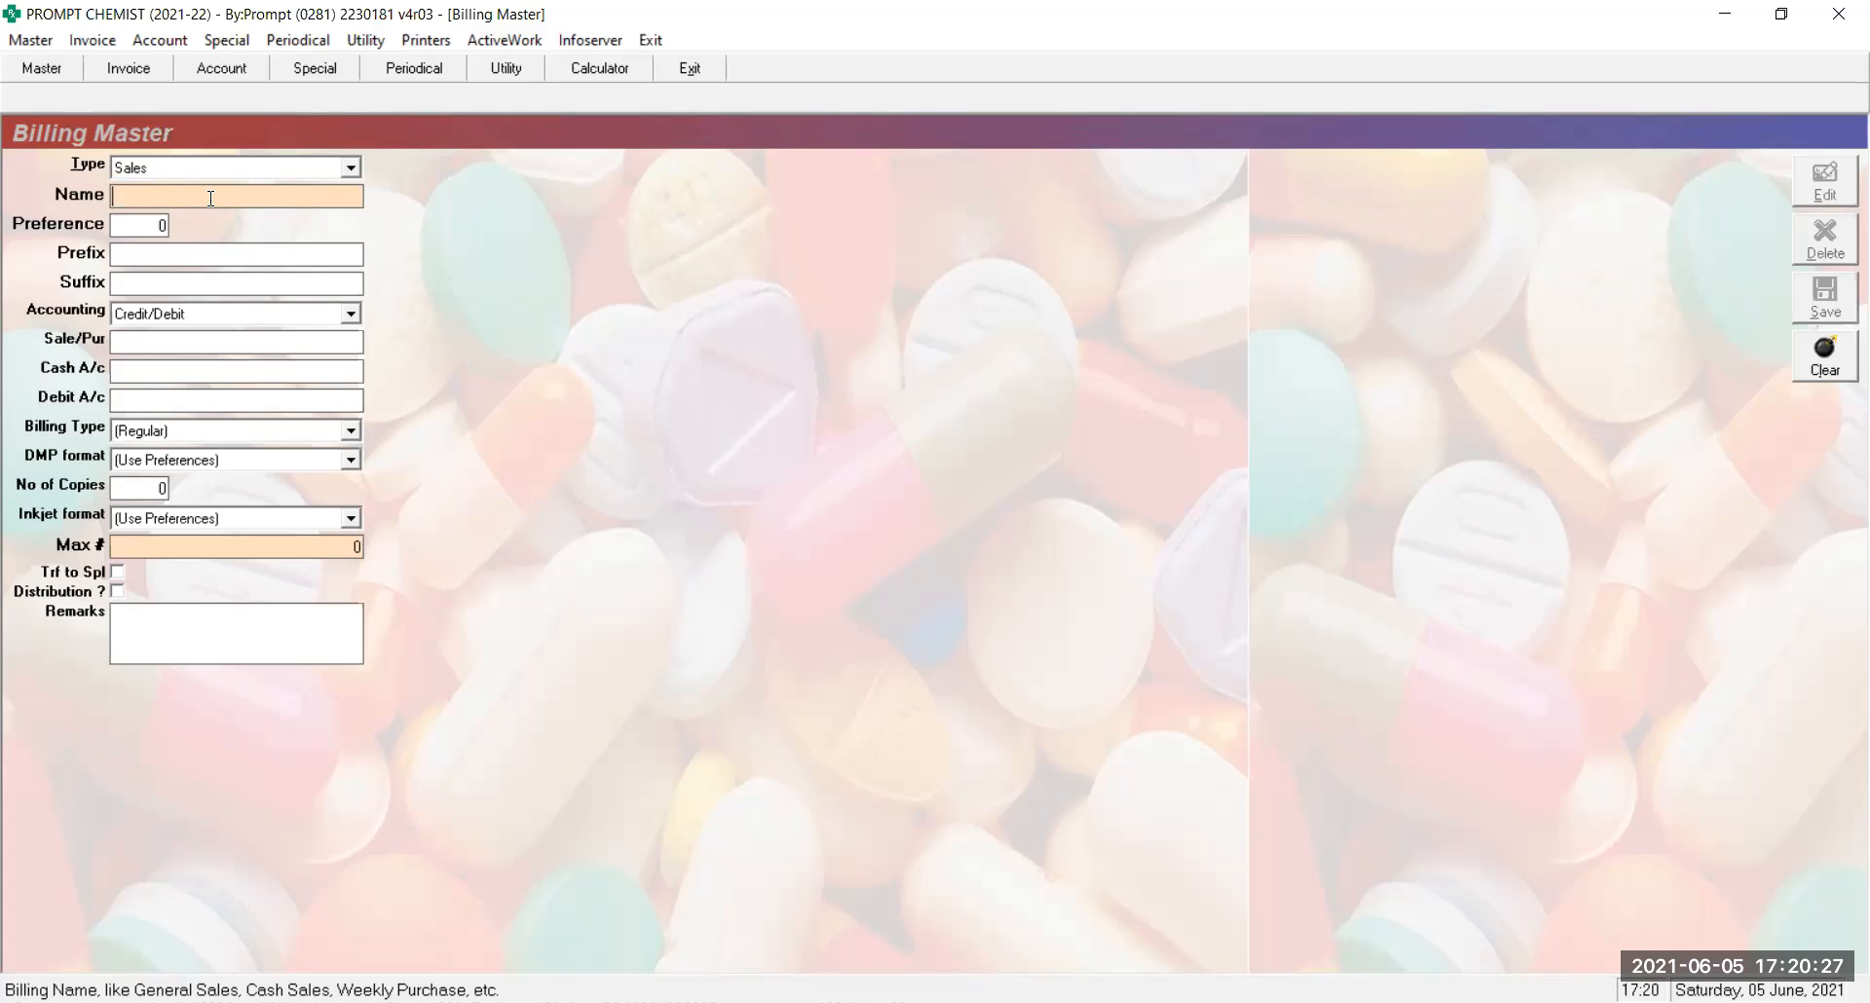
Load the INVOICE series and clear its V/ prefix and /21-22 suffix
{"action": "type", "text": "INV"}
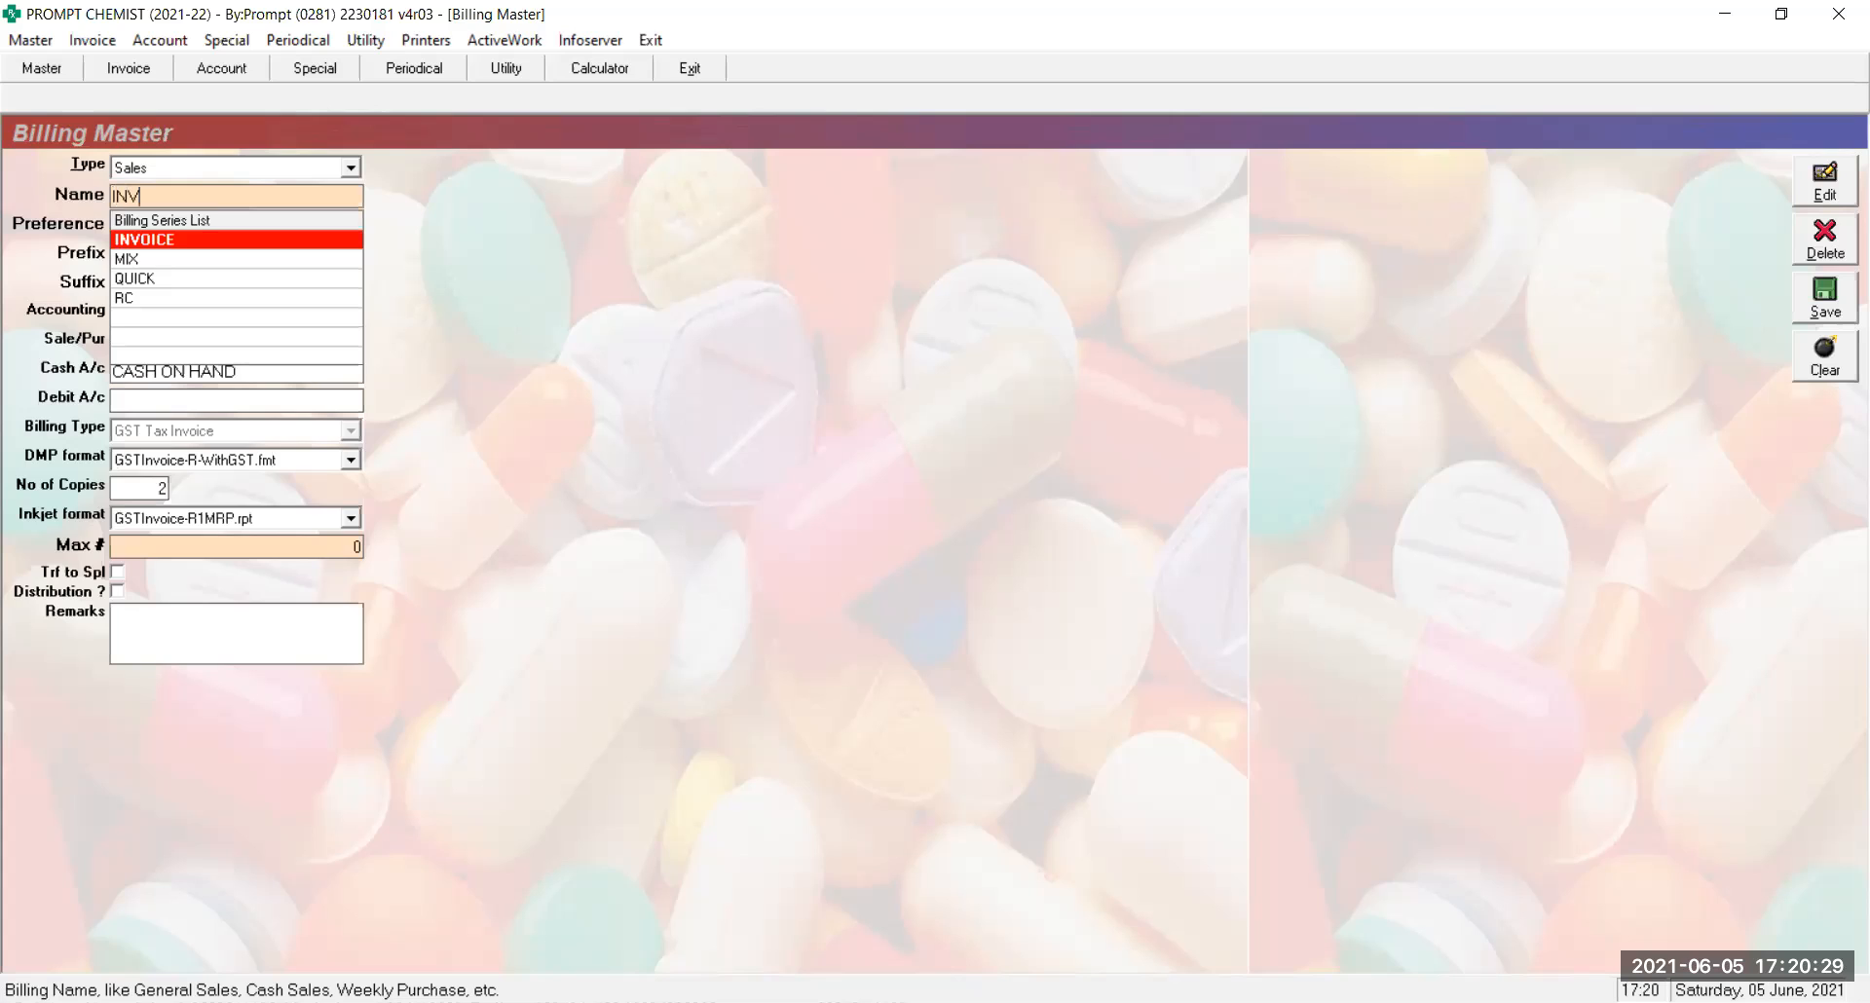
{"action": "key", "text": "Return"}
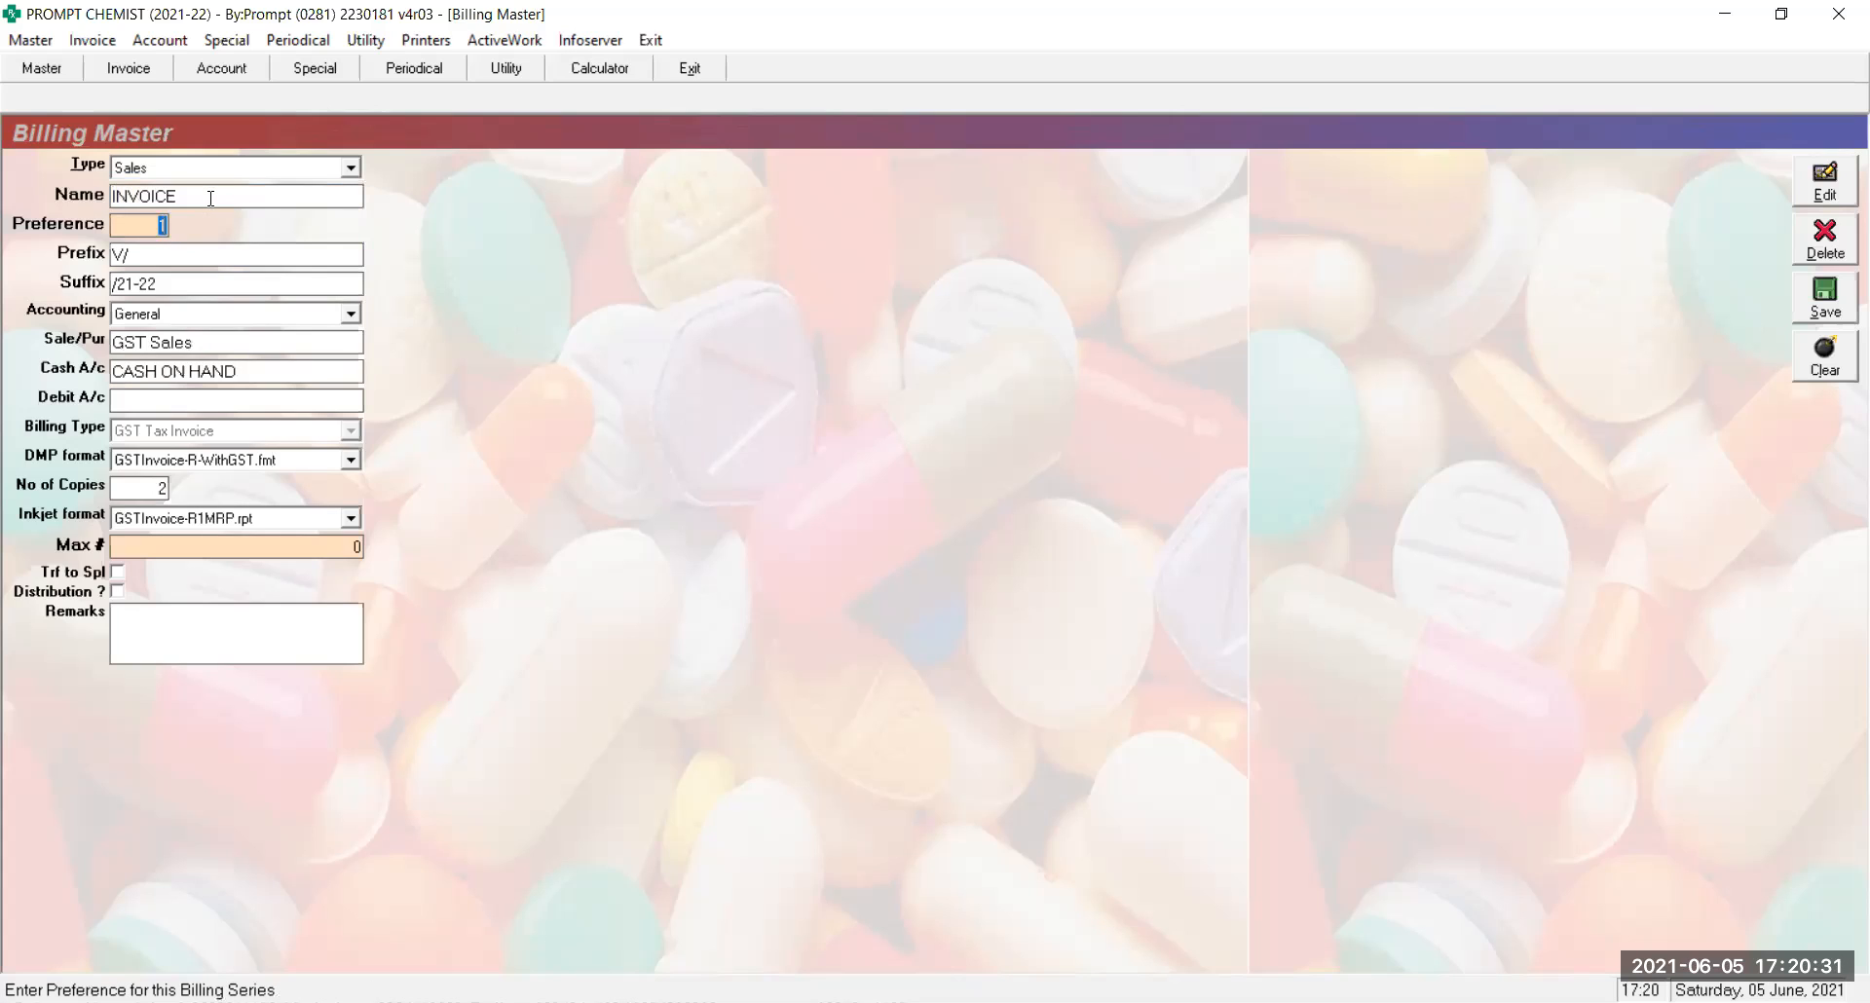
{"action": "key", "text": "Return"}
{"action": "key", "text": "BackSpace"}
{"action": "key", "text": "BackSpace"}
{"action": "key", "text": "Return"}
{"action": "key", "text": "BackSpace"}
{"action": "key", "text": "BackSpace"}
{"action": "key", "text": "BackSpace"}
{"action": "key", "text": "BackSpace"}
{"action": "key", "text": "BackSpace"}
{"action": "key", "text": "BackSpace"}
{"action": "key", "text": "Return"}
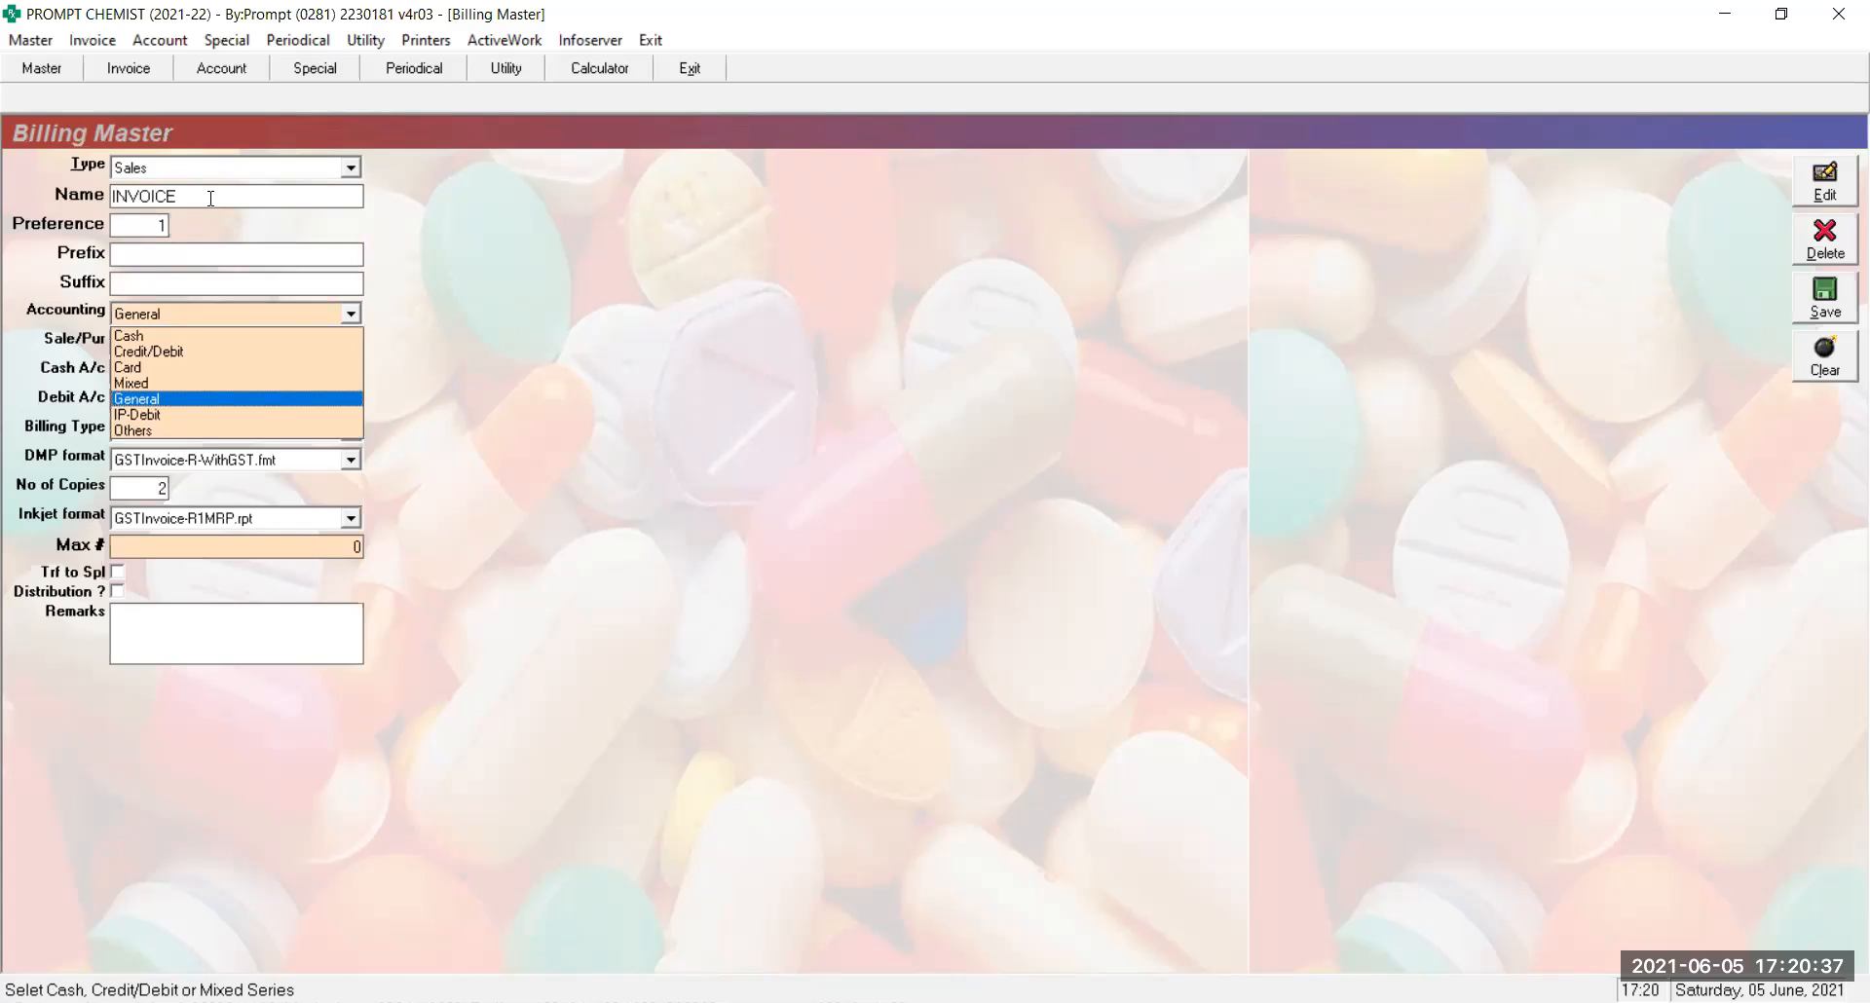
Set INVOICE accounting to Mixed and save the series
{"action": "key", "text": "Up"}
{"action": "key", "text": "Return"}
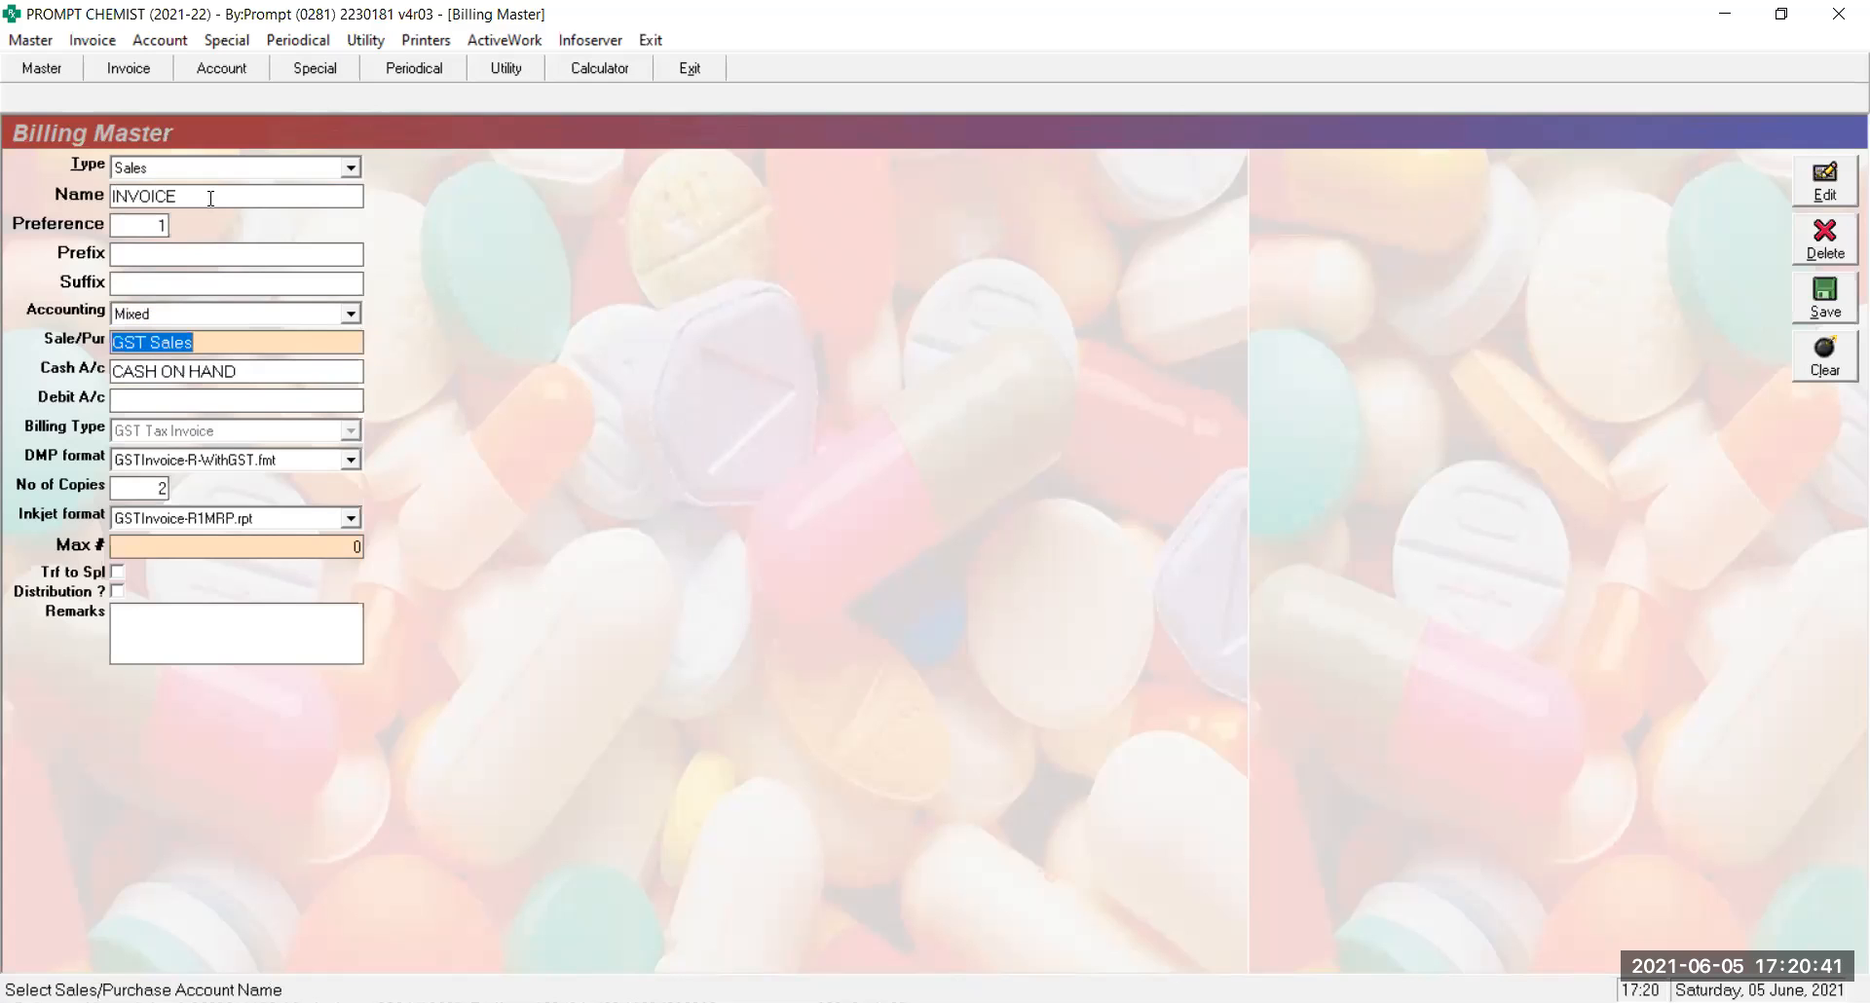
{"action": "key", "text": "Return"}
{"action": "key", "text": "Return"}
{"action": "key", "text": "Return"}
{"action": "key", "text": "Return"}
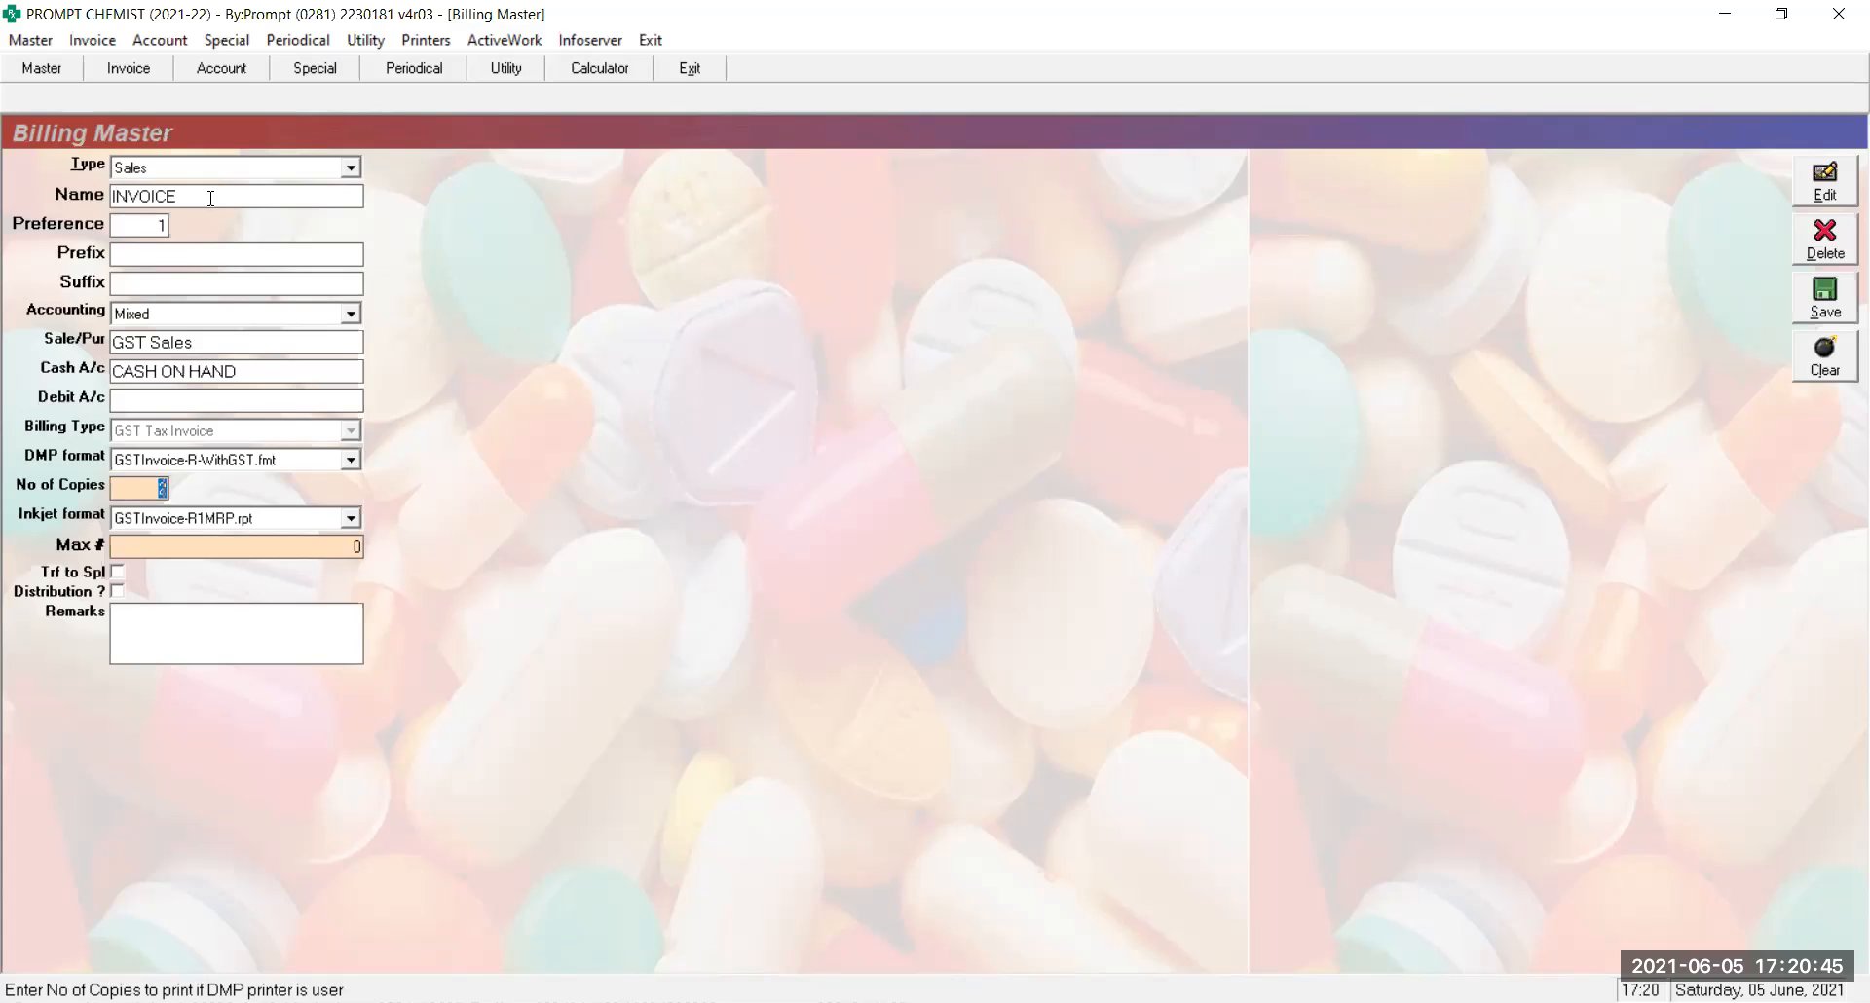
{"action": "key", "text": "Return"}
{"action": "key", "text": "Return"}
{"action": "key", "text": "Return"}
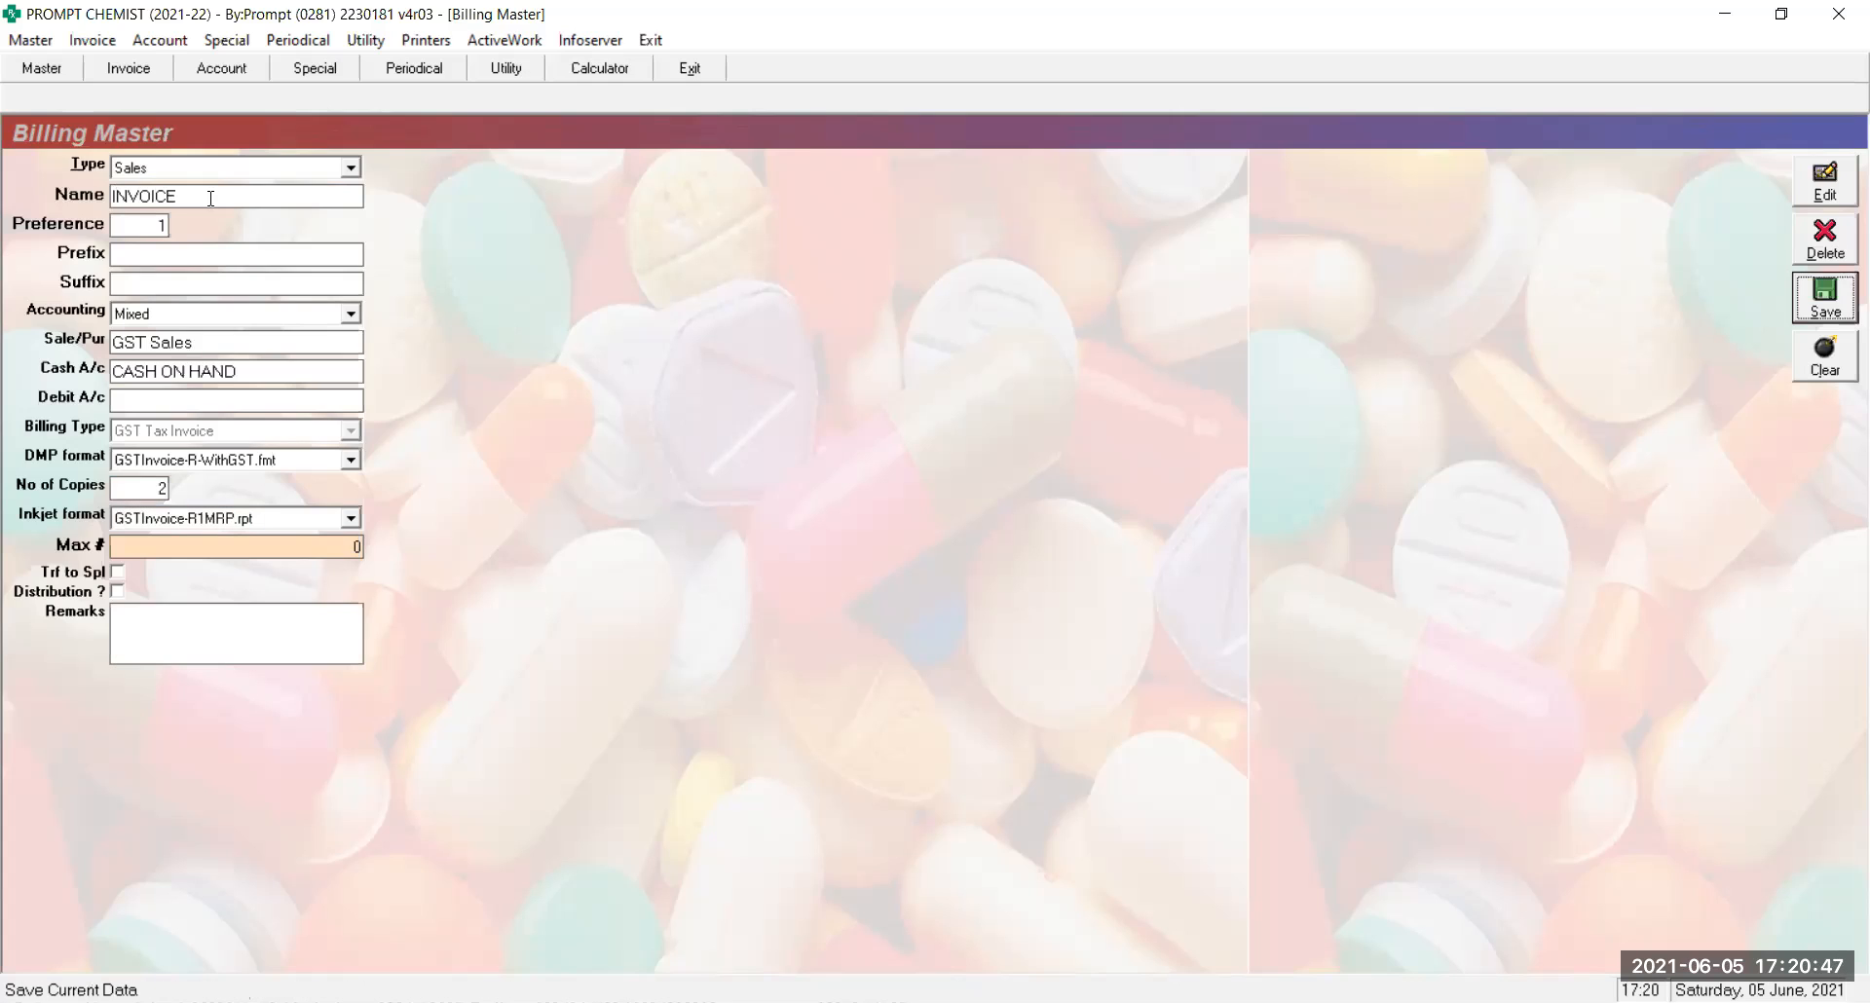
{"action": "key", "text": "Return"}
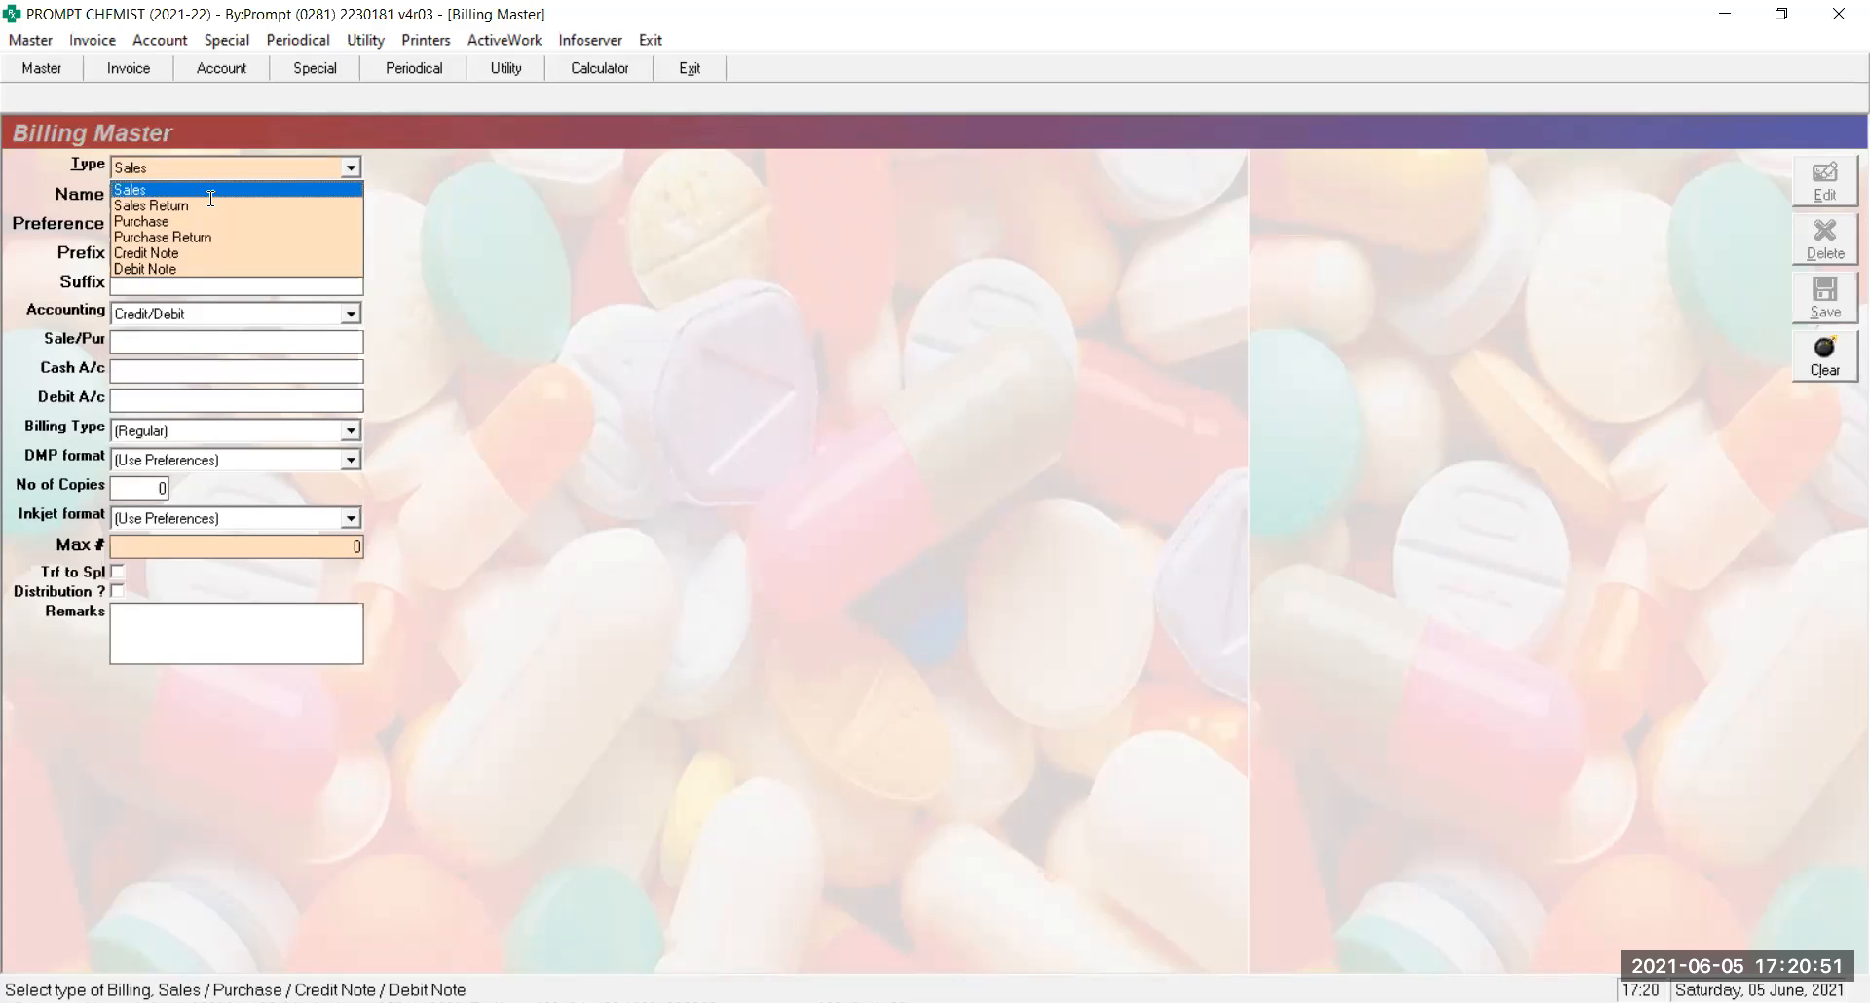
Start a new Sales Return series named INVOICE-R with preference 9
{"action": "key", "text": "Down"}
{"action": "key", "text": "Return"}
{"action": "type", "text": "INVOICE-R"}
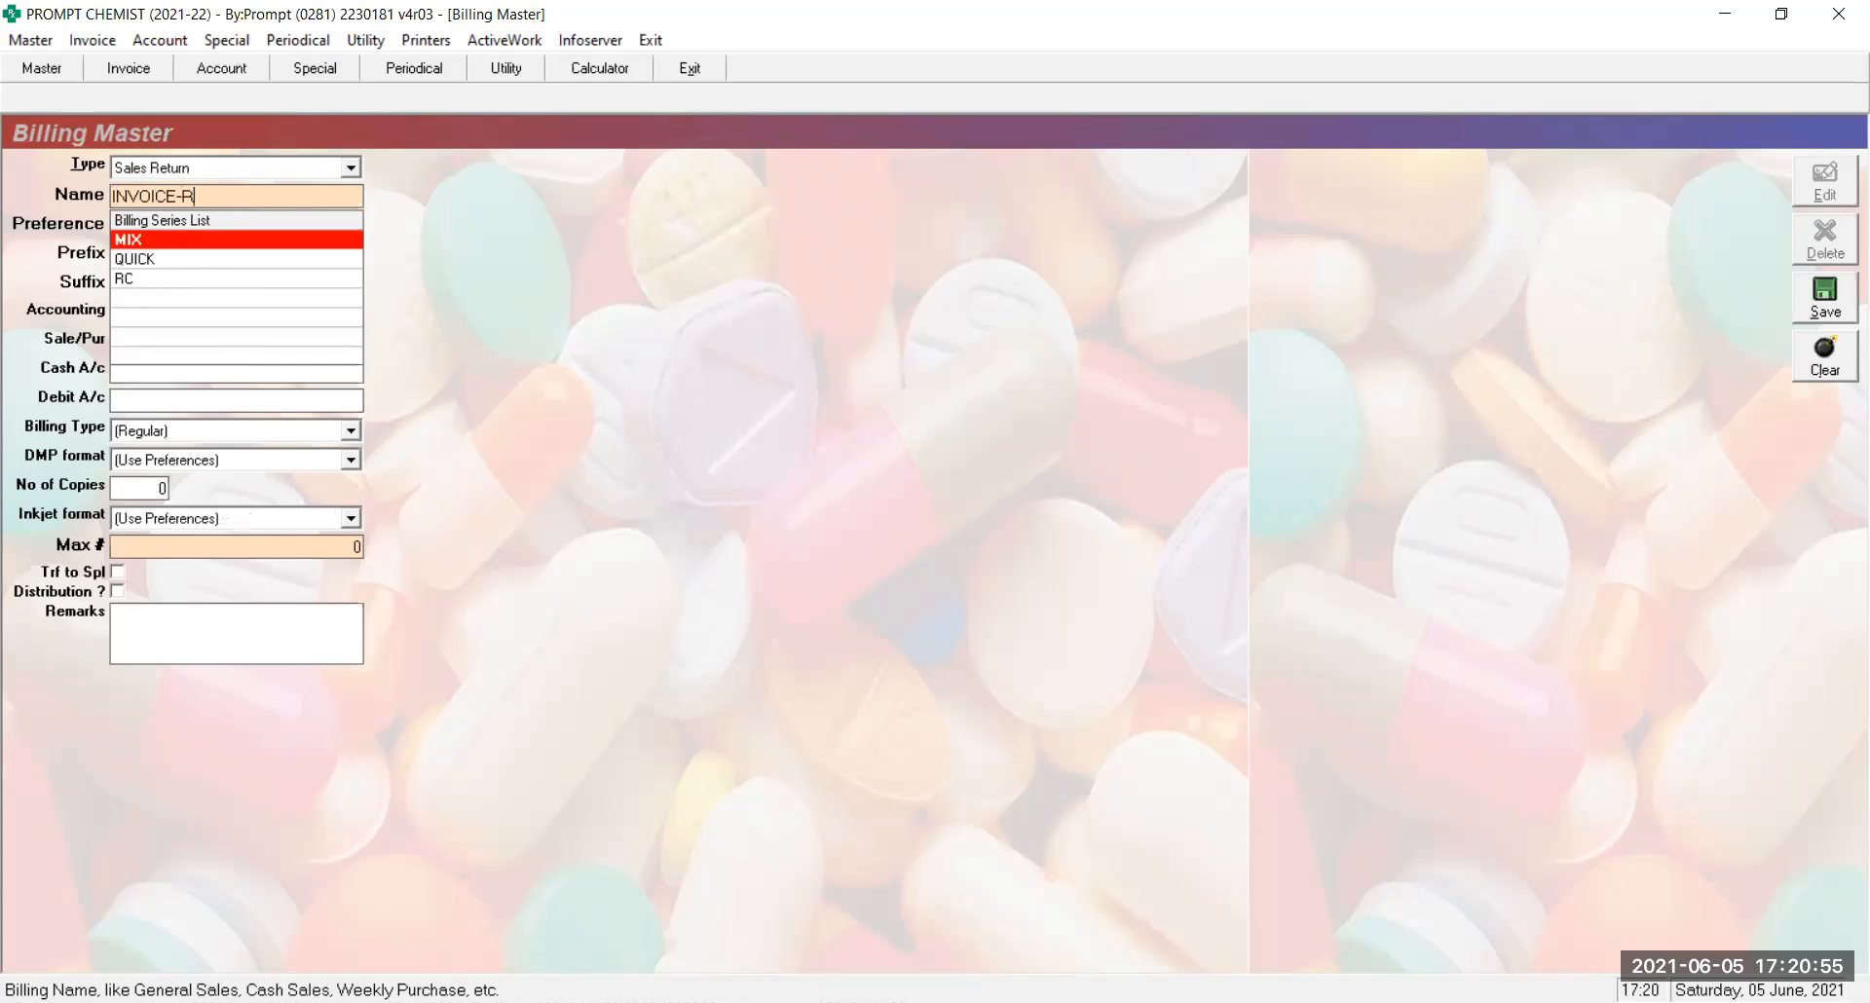
{"action": "key", "text": "Return"}
{"action": "type", "text": "9"}
{"action": "key", "text": "Return"}
{"action": "key", "text": "Return"}
{"action": "key", "text": "Return"}
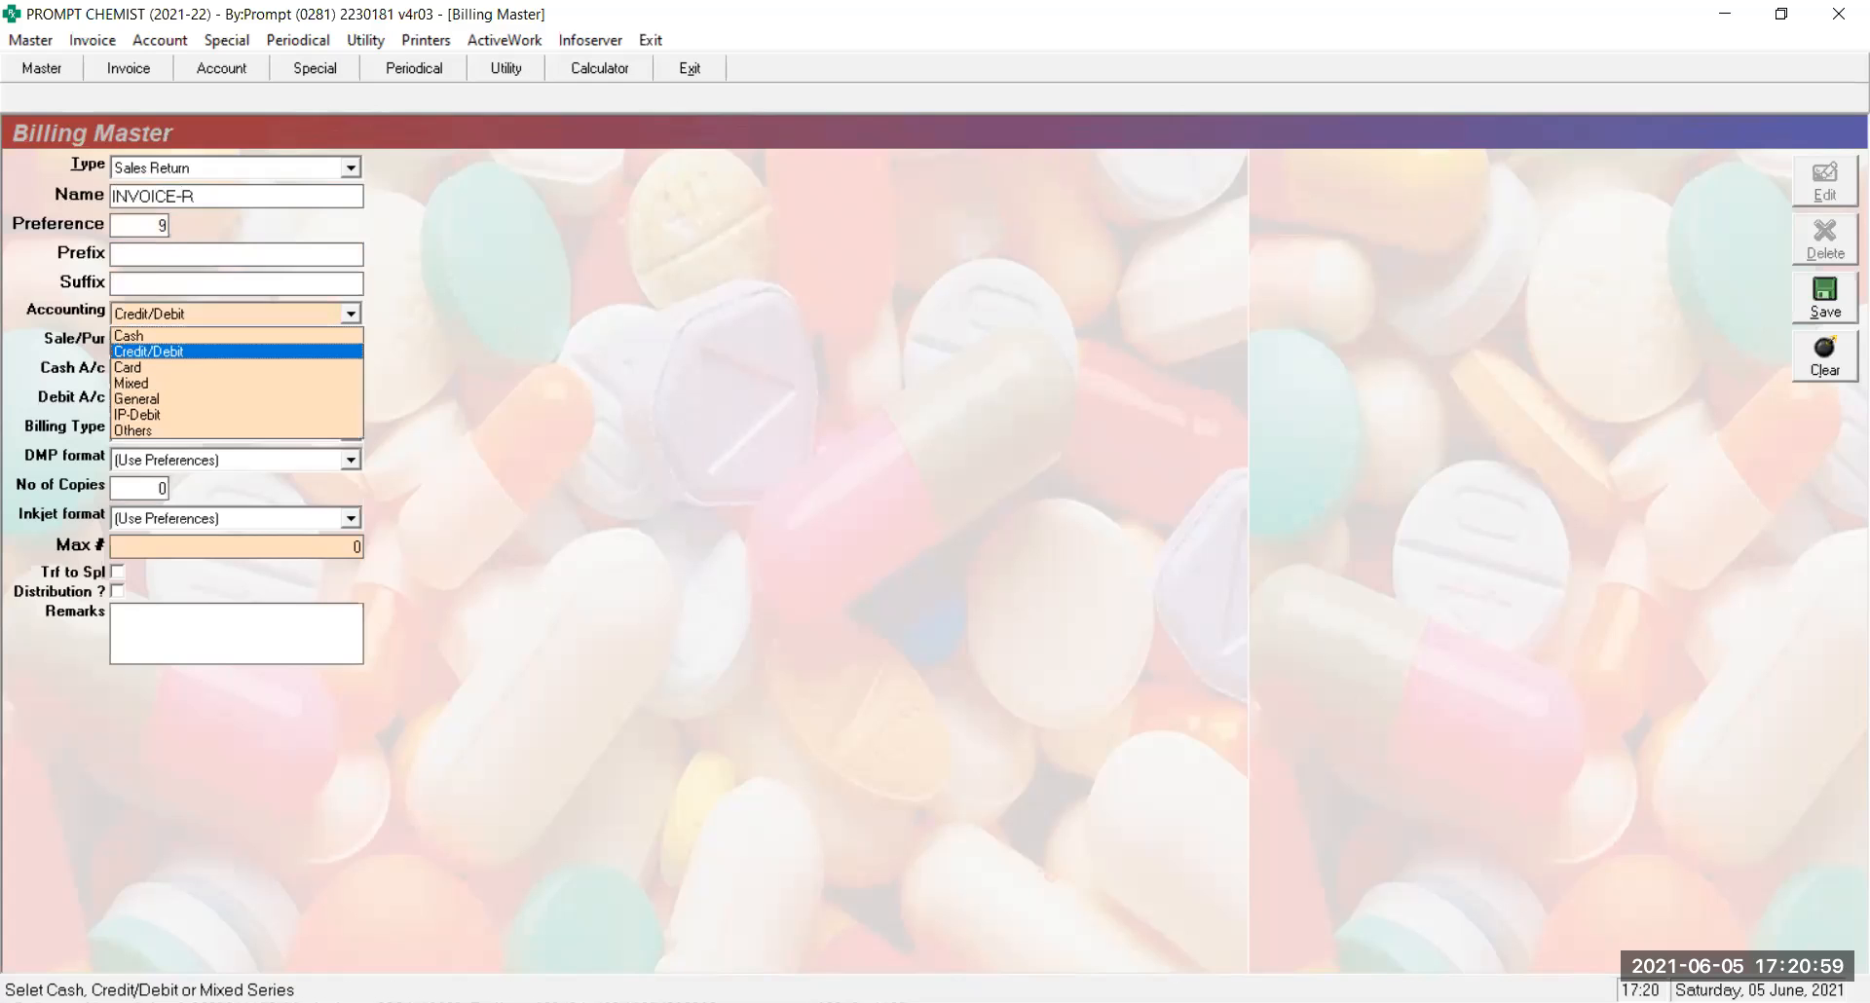
Give INVOICE-R Mixed accounting, GST Sales, CASH ON HAND and GST Tax Invoice, then save
{"action": "key", "text": "Down"}
{"action": "key", "text": "Down"}
{"action": "key", "text": "Return"}
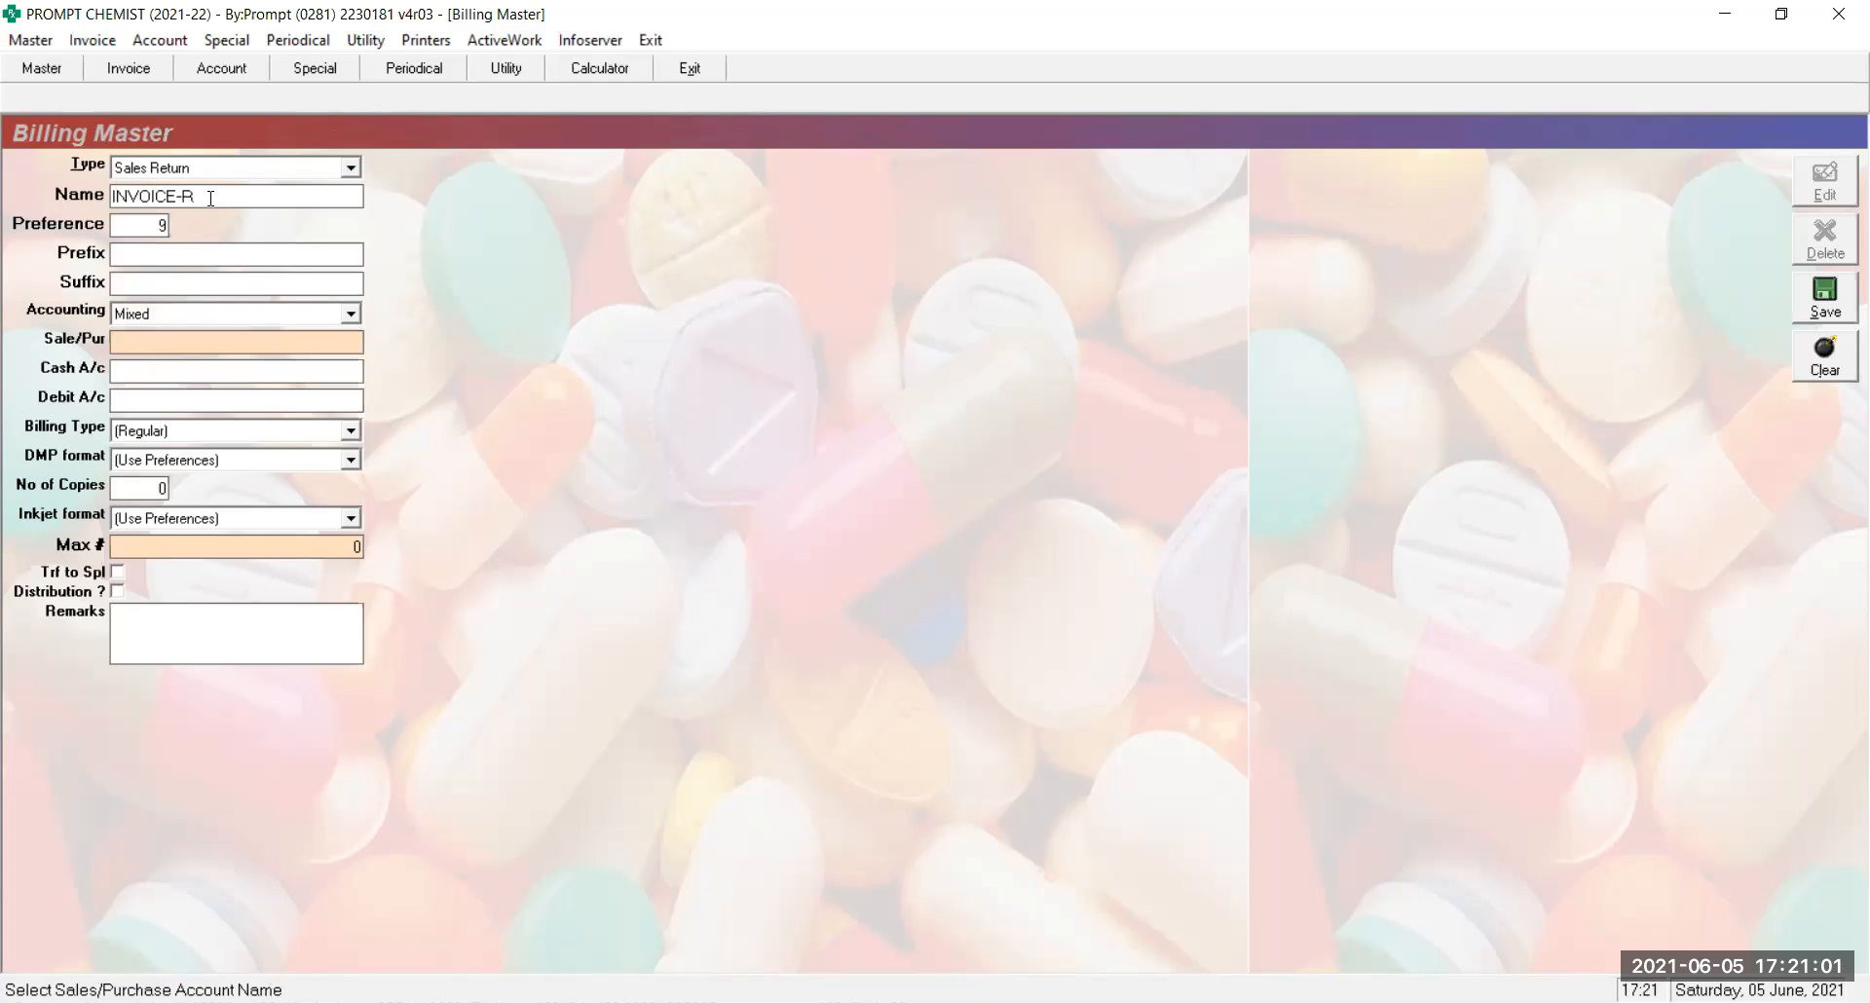
{"action": "type", "text": "GST Sales"}
{"action": "key", "text": "Return"}
{"action": "type", "text": "CAS"}
{"action": "key", "text": "Return"}
{"action": "key", "text": "Down"}
{"action": "key", "text": "Return"}
{"action": "key", "text": "Return"}
{"action": "key", "text": "Return"}
{"action": "key", "text": "Return"}
{"action": "key", "text": "Return"}
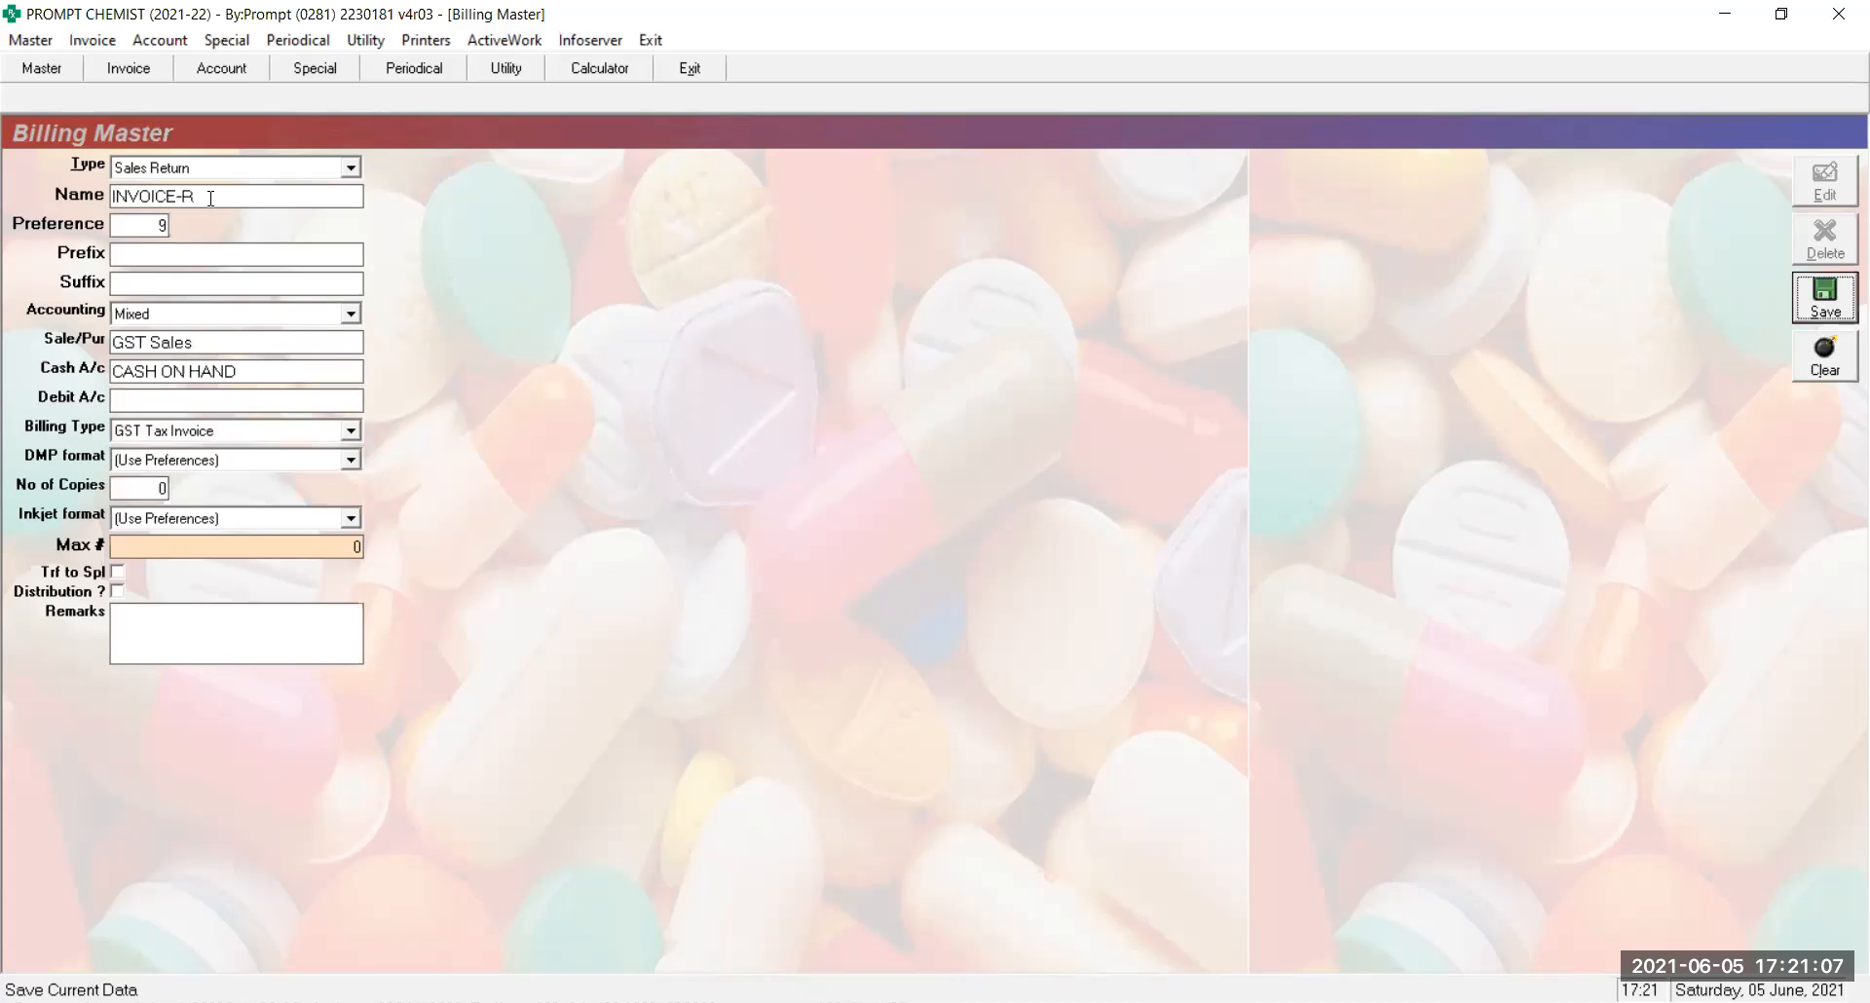
{"action": "key", "text": "Return"}
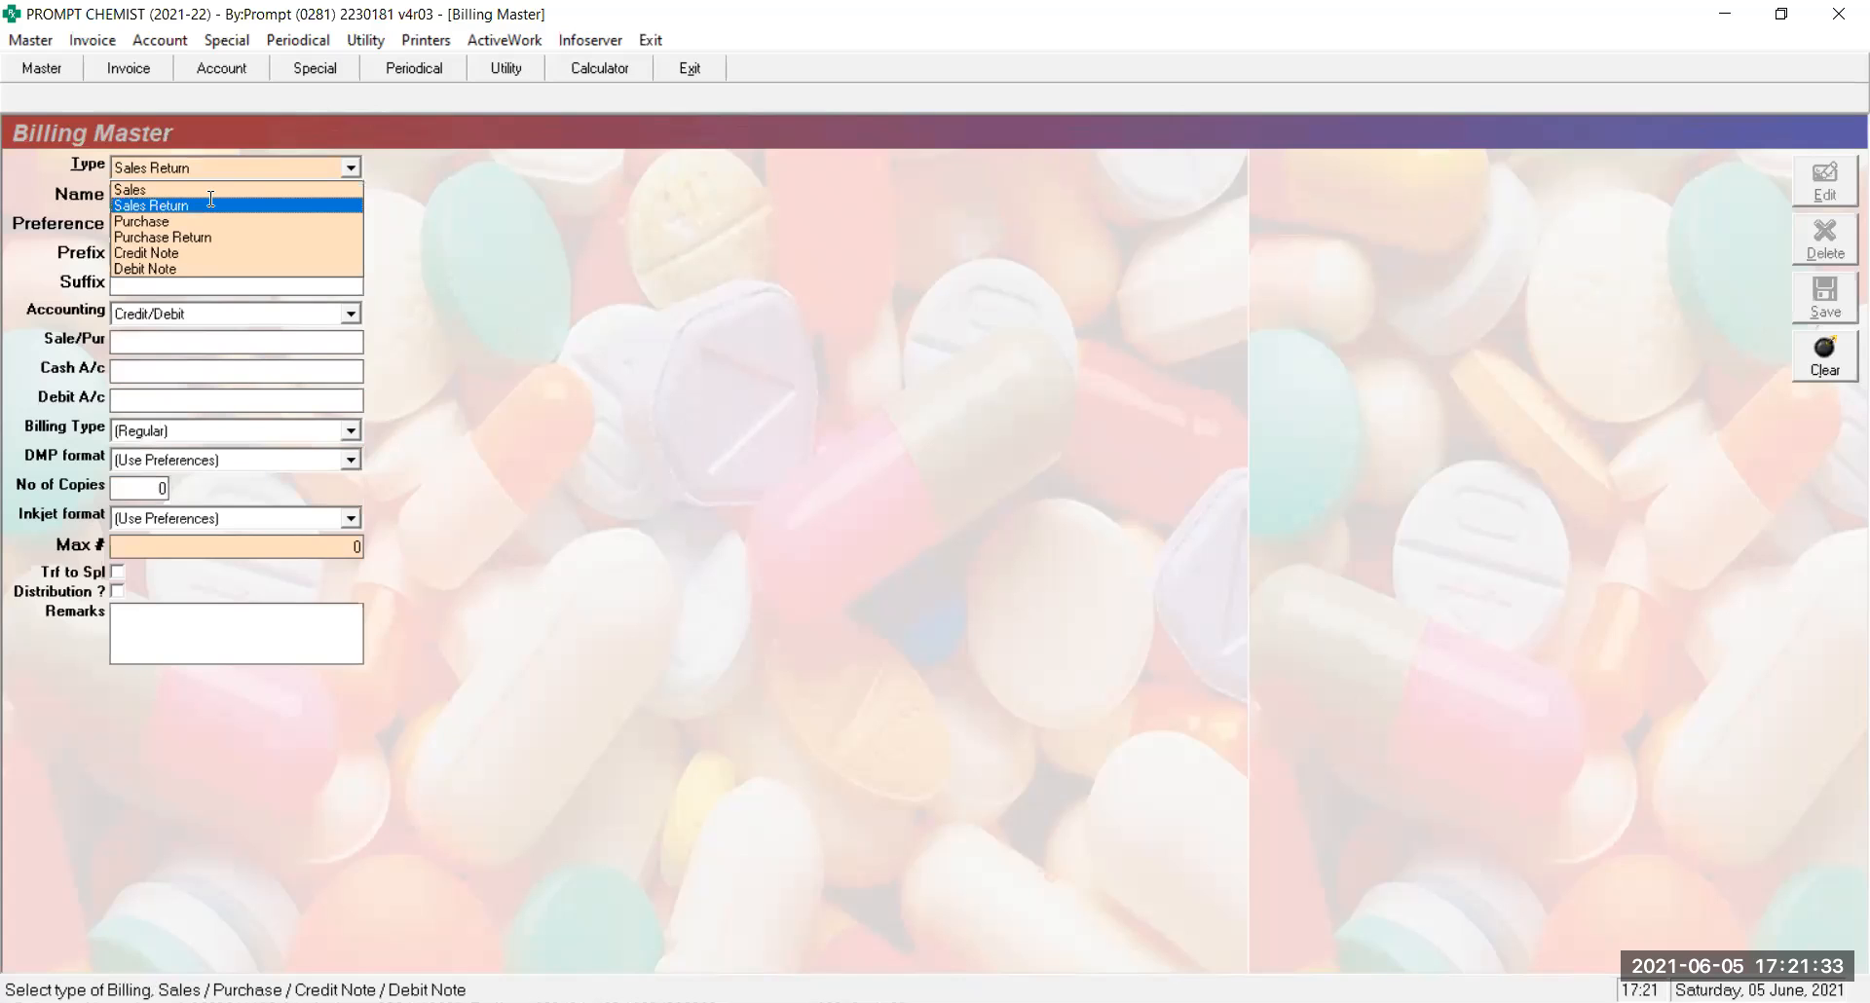
Load the Purchase series CA-T and enter CASH ON HAND as its cash account
{"action": "key", "text": "Down"}
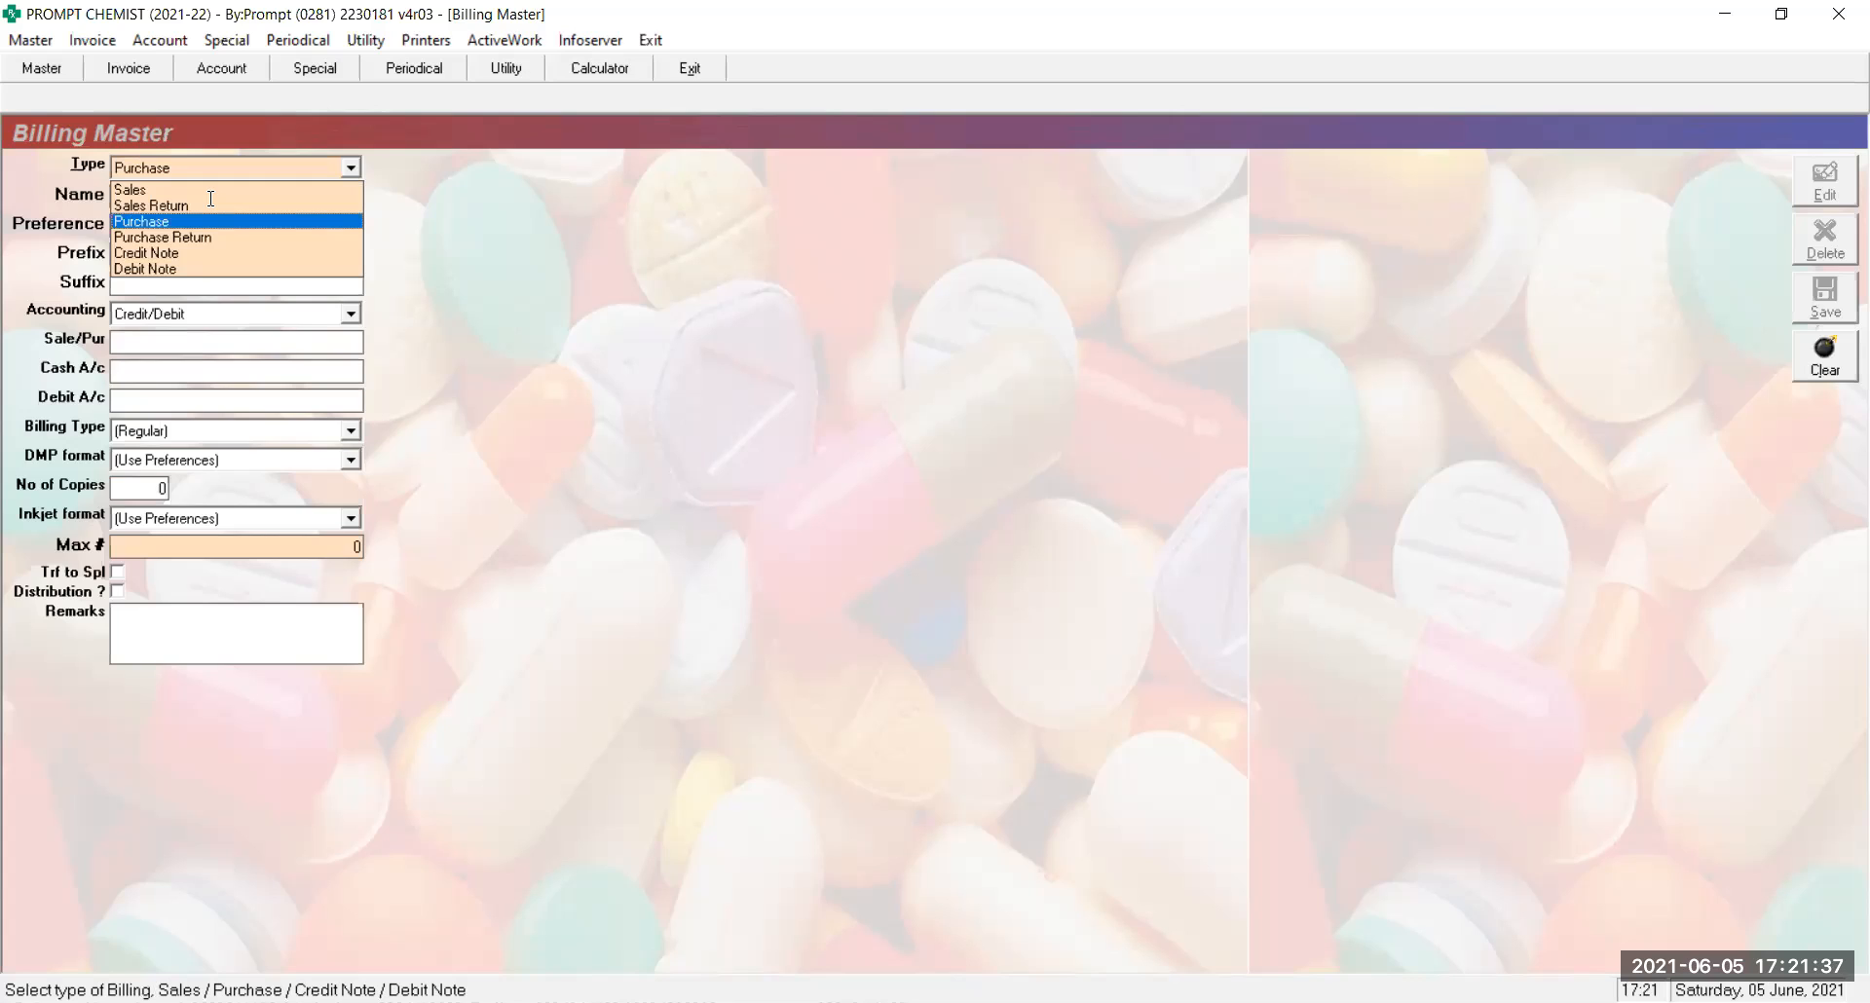
{"action": "key", "text": "Return"}
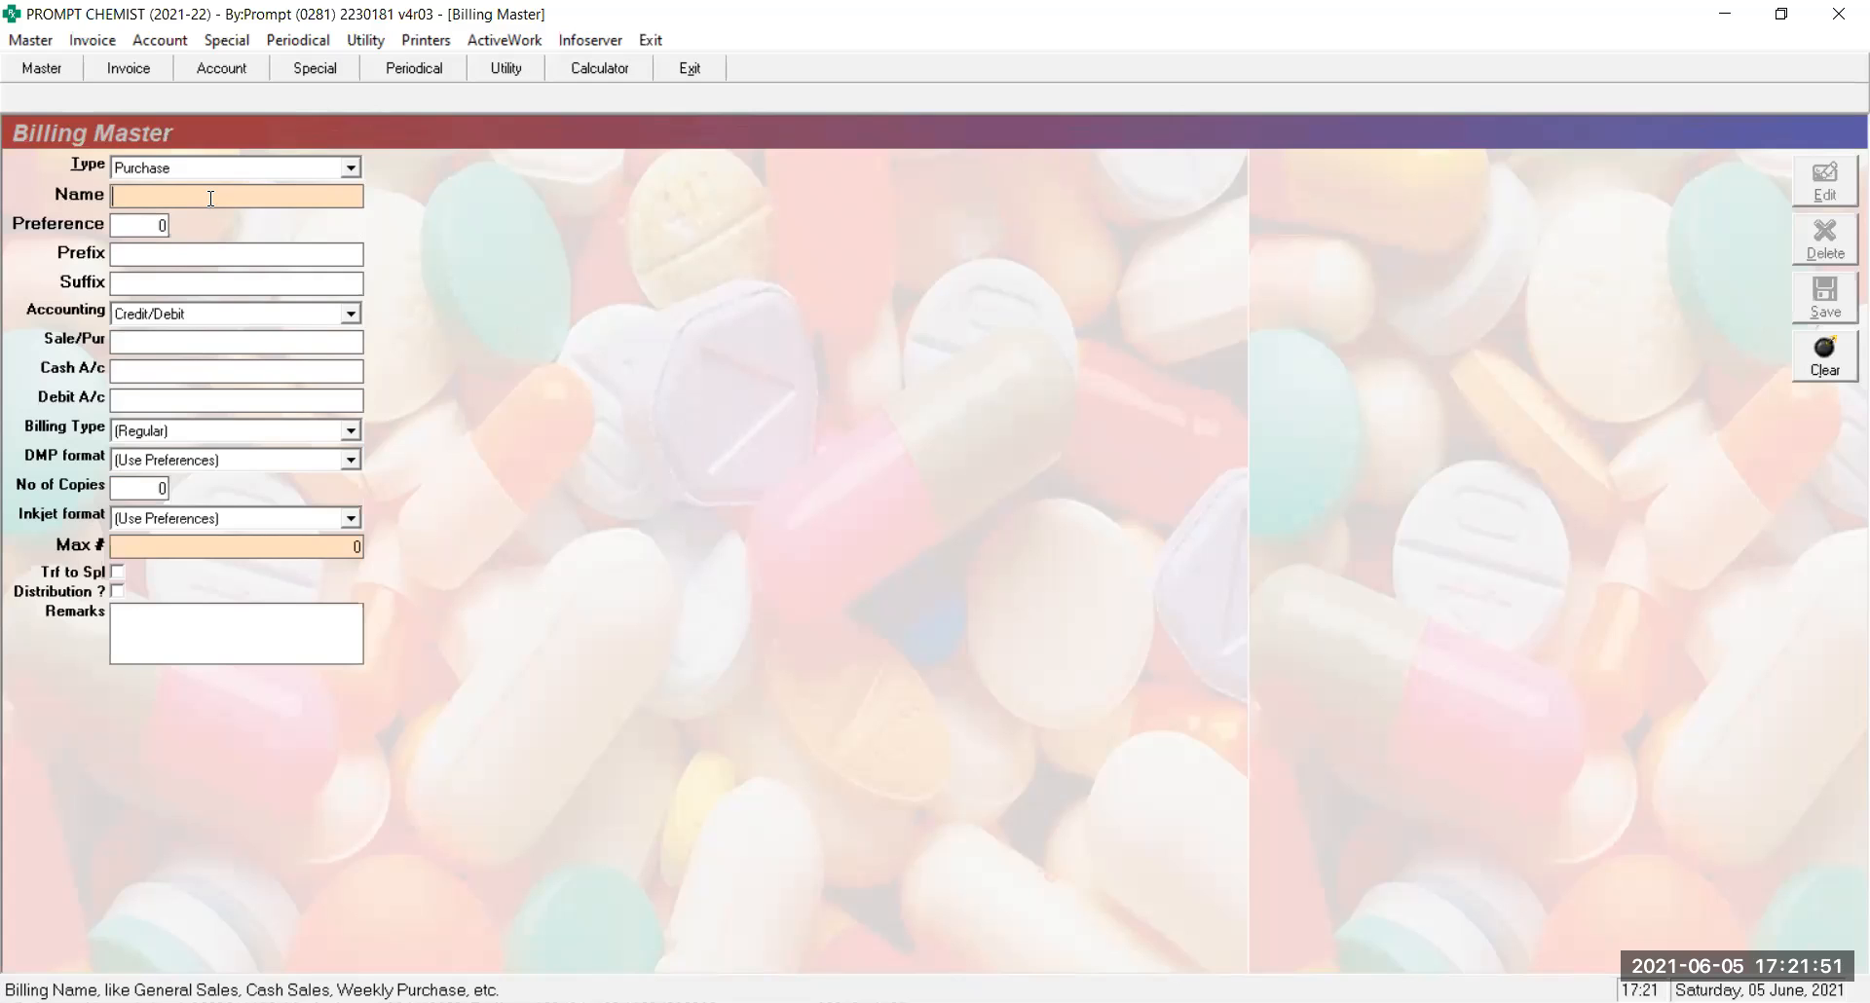
{"action": "type", "text": "CA-T"}
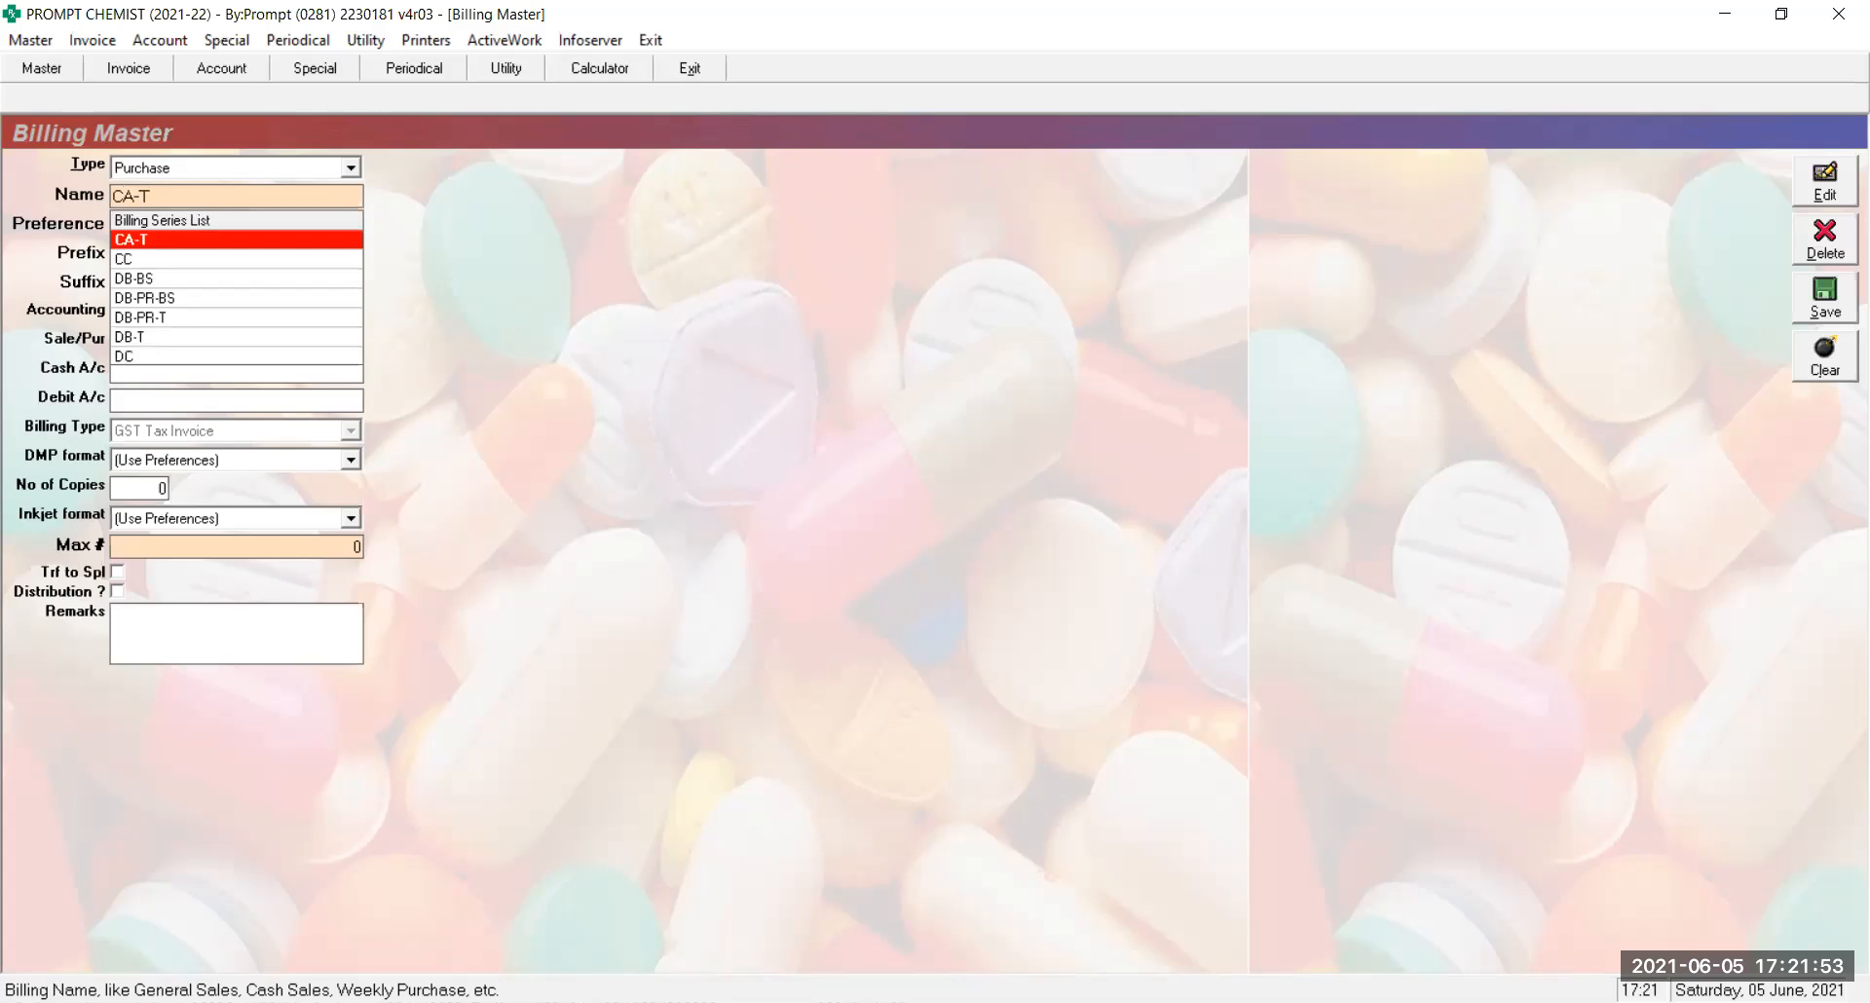
{"action": "key", "text": "Return"}
{"action": "key", "text": "Return"}
{"action": "key", "text": "Return"}
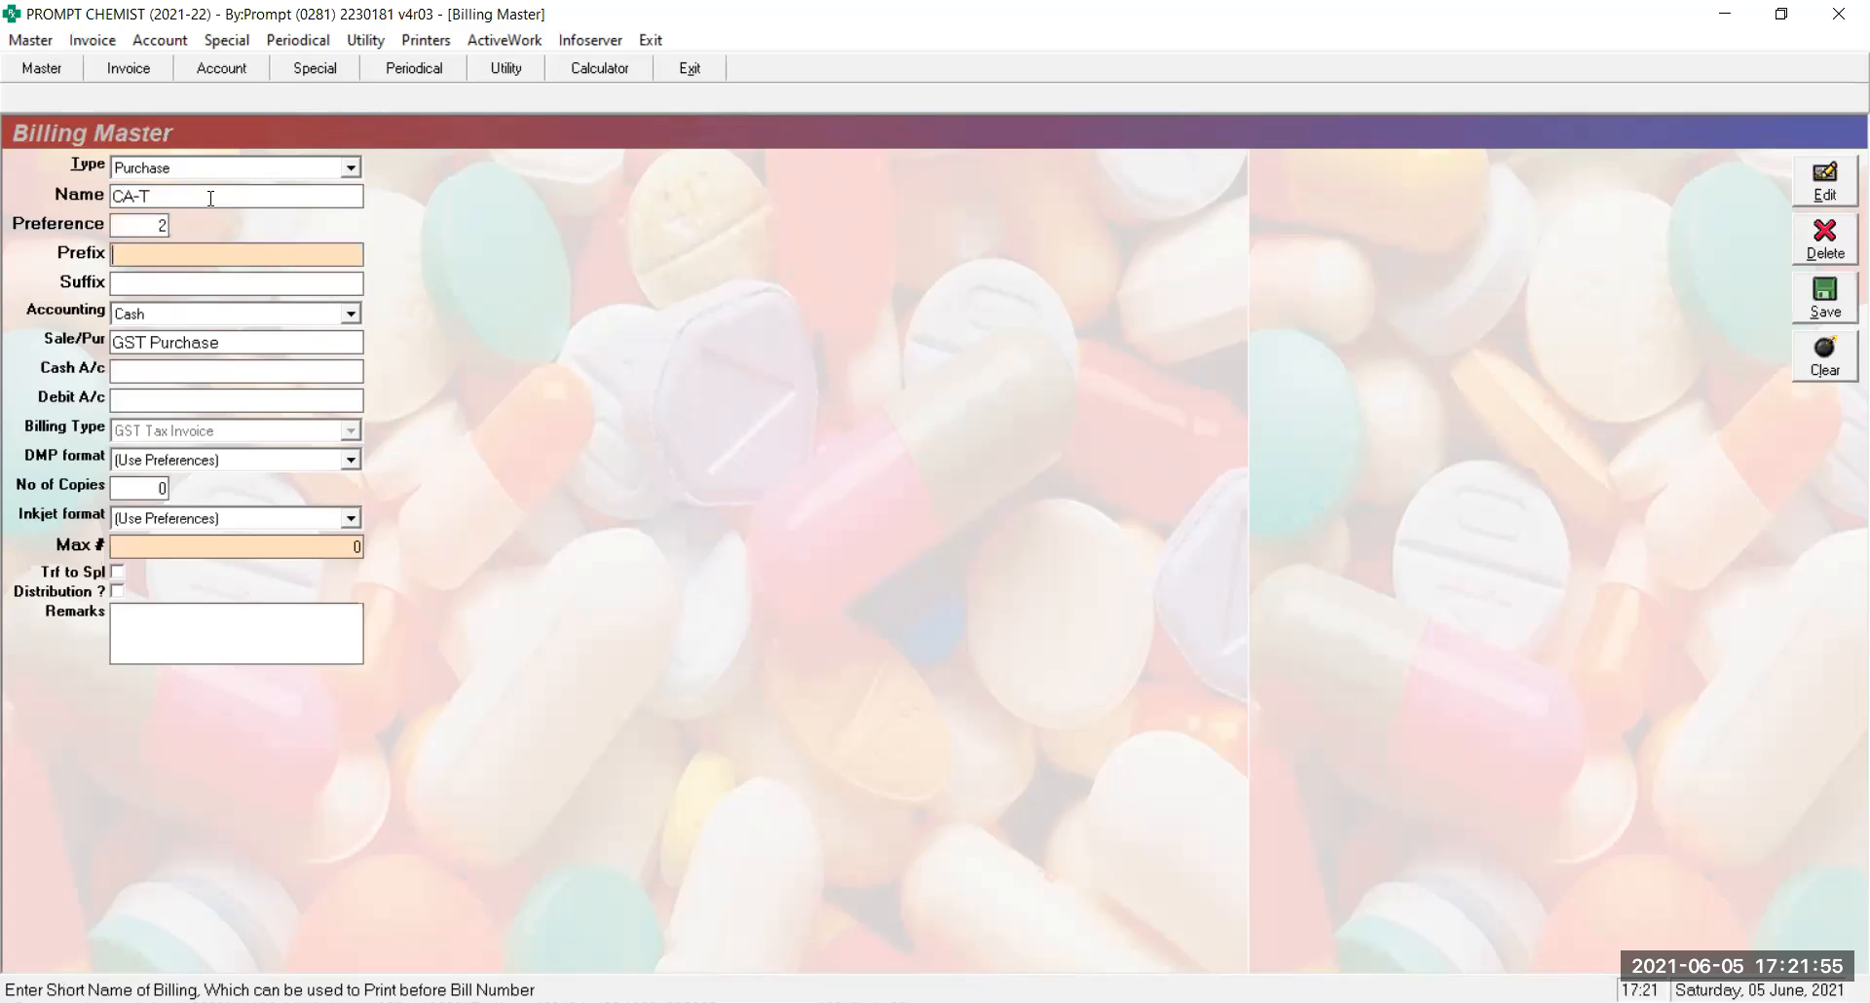
{"action": "key", "text": "Return"}
{"action": "key", "text": "Return"}
{"action": "key", "text": "Return"}
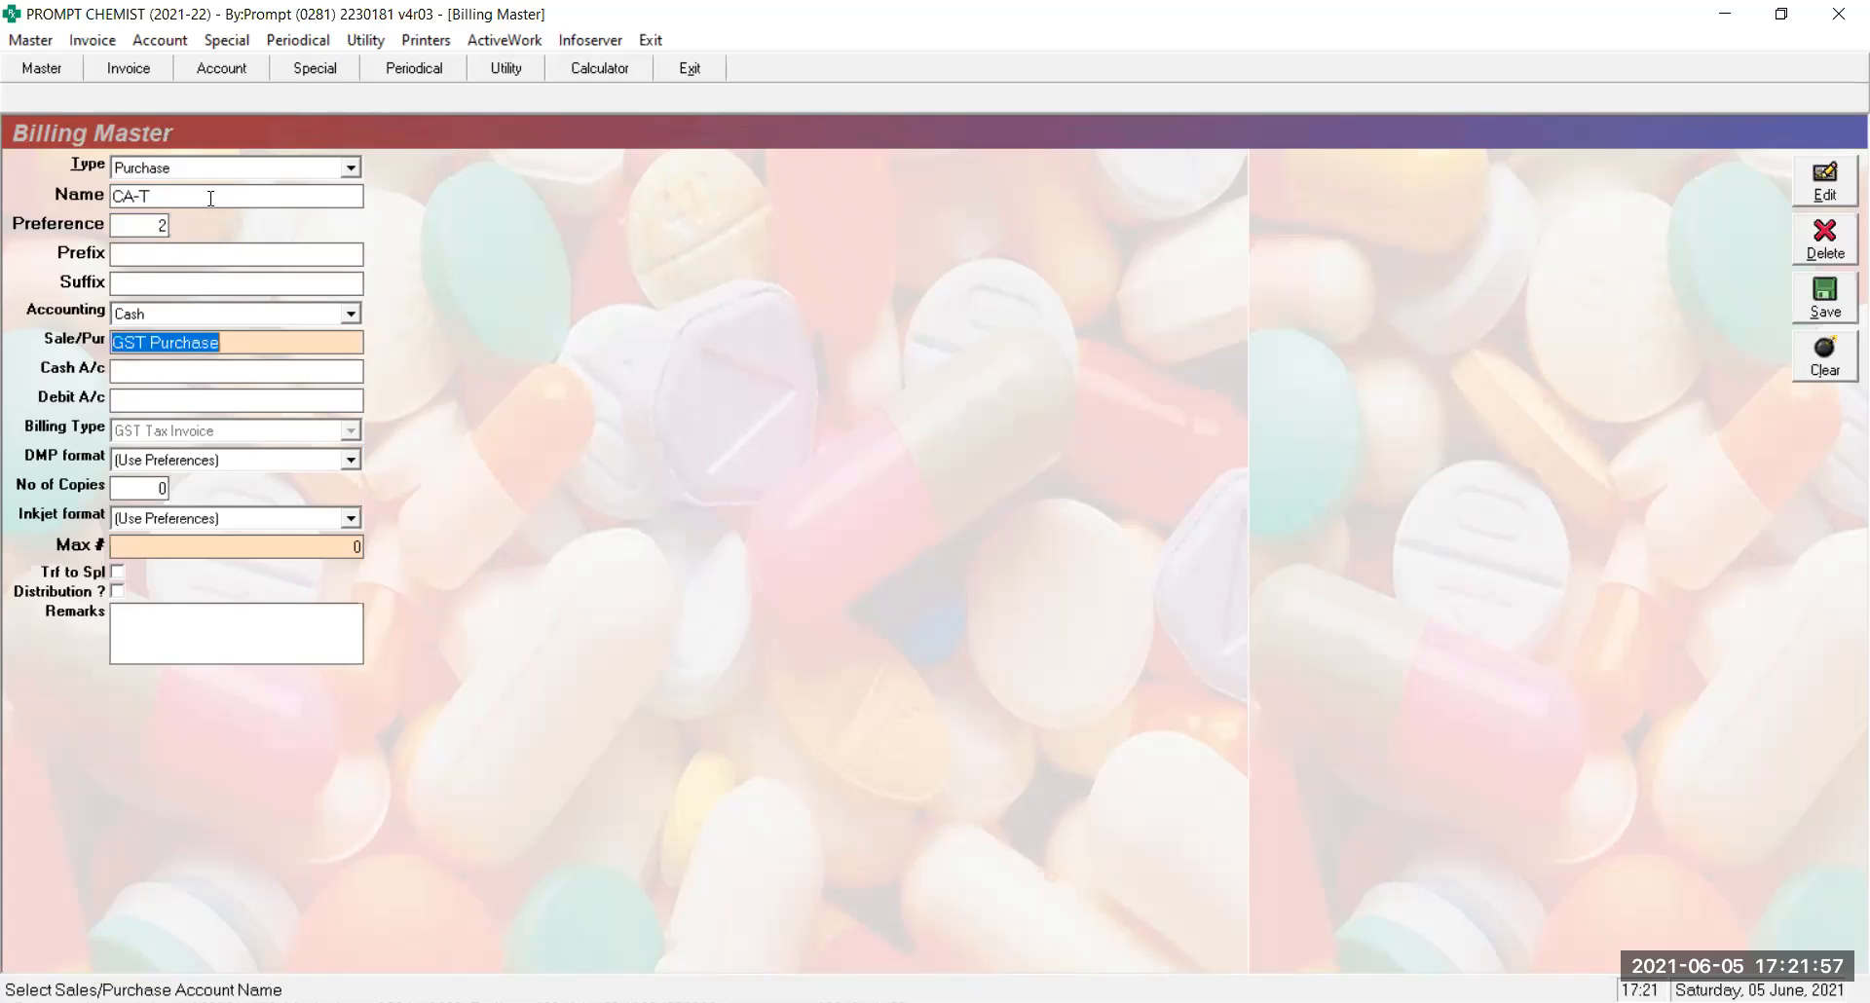
{"action": "type", "text": "CAS"}
{"action": "key", "text": "Return"}
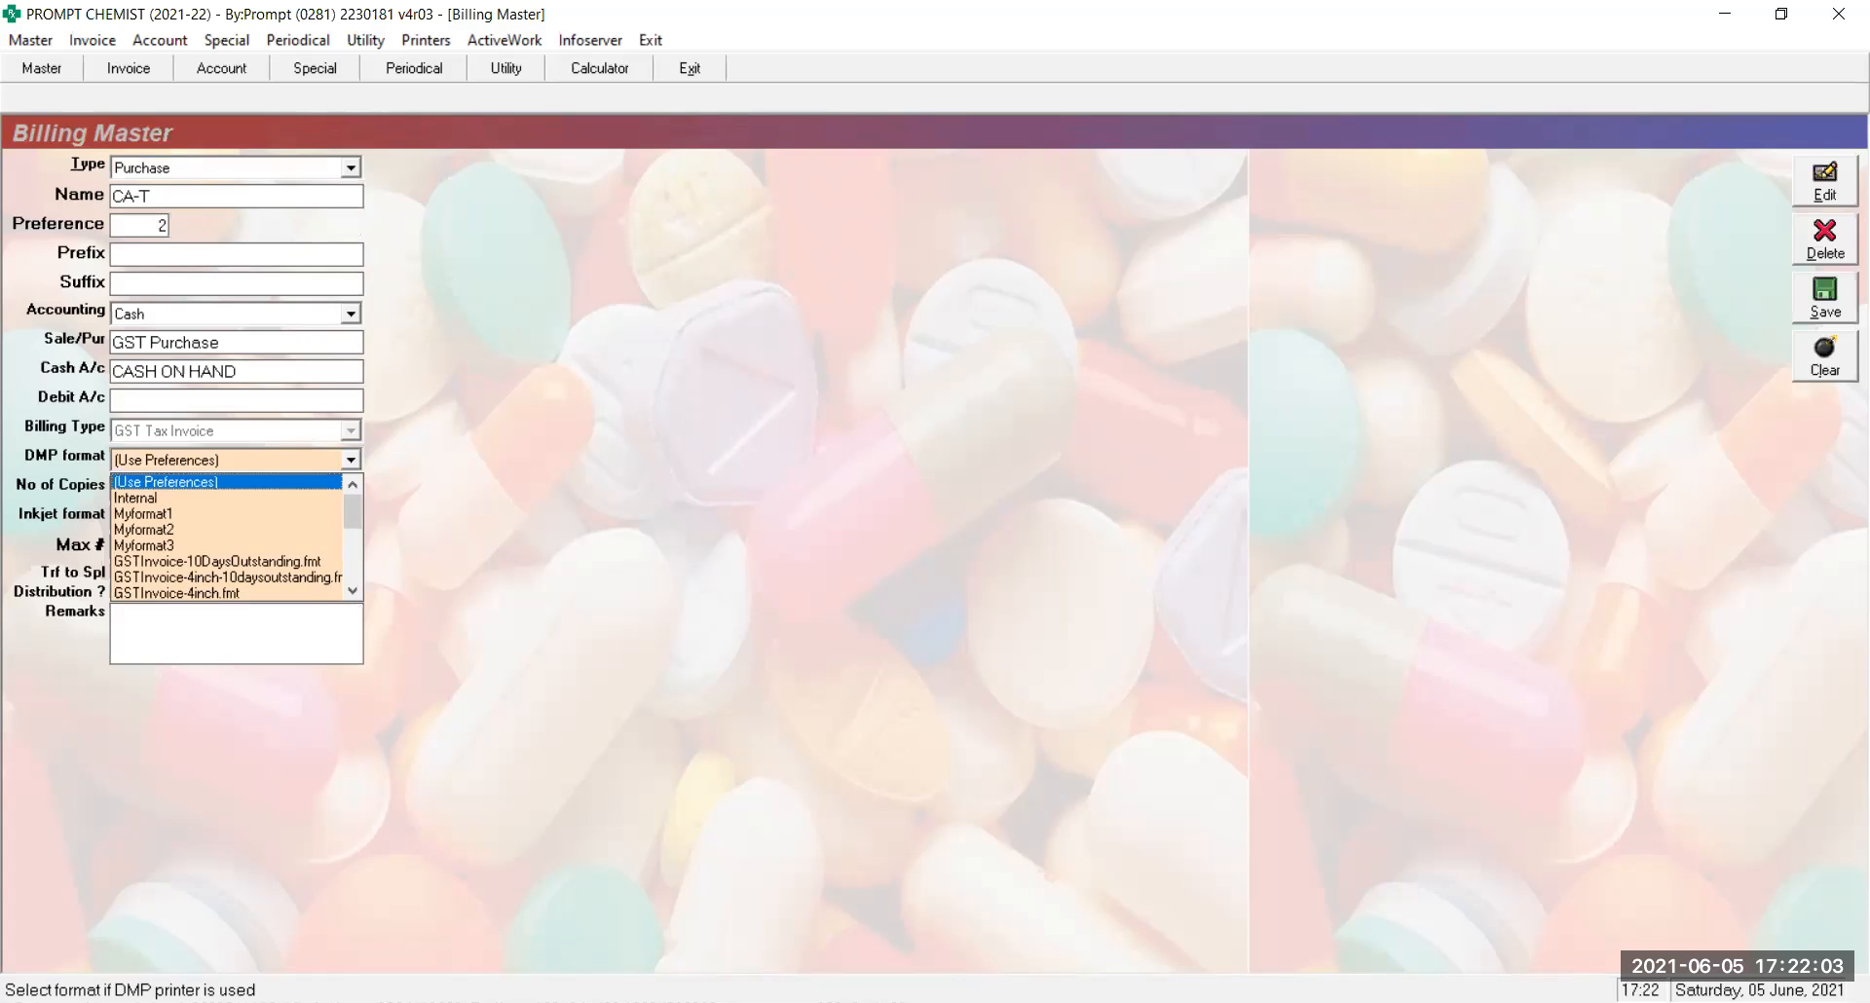
{"action": "key", "text": "Return"}
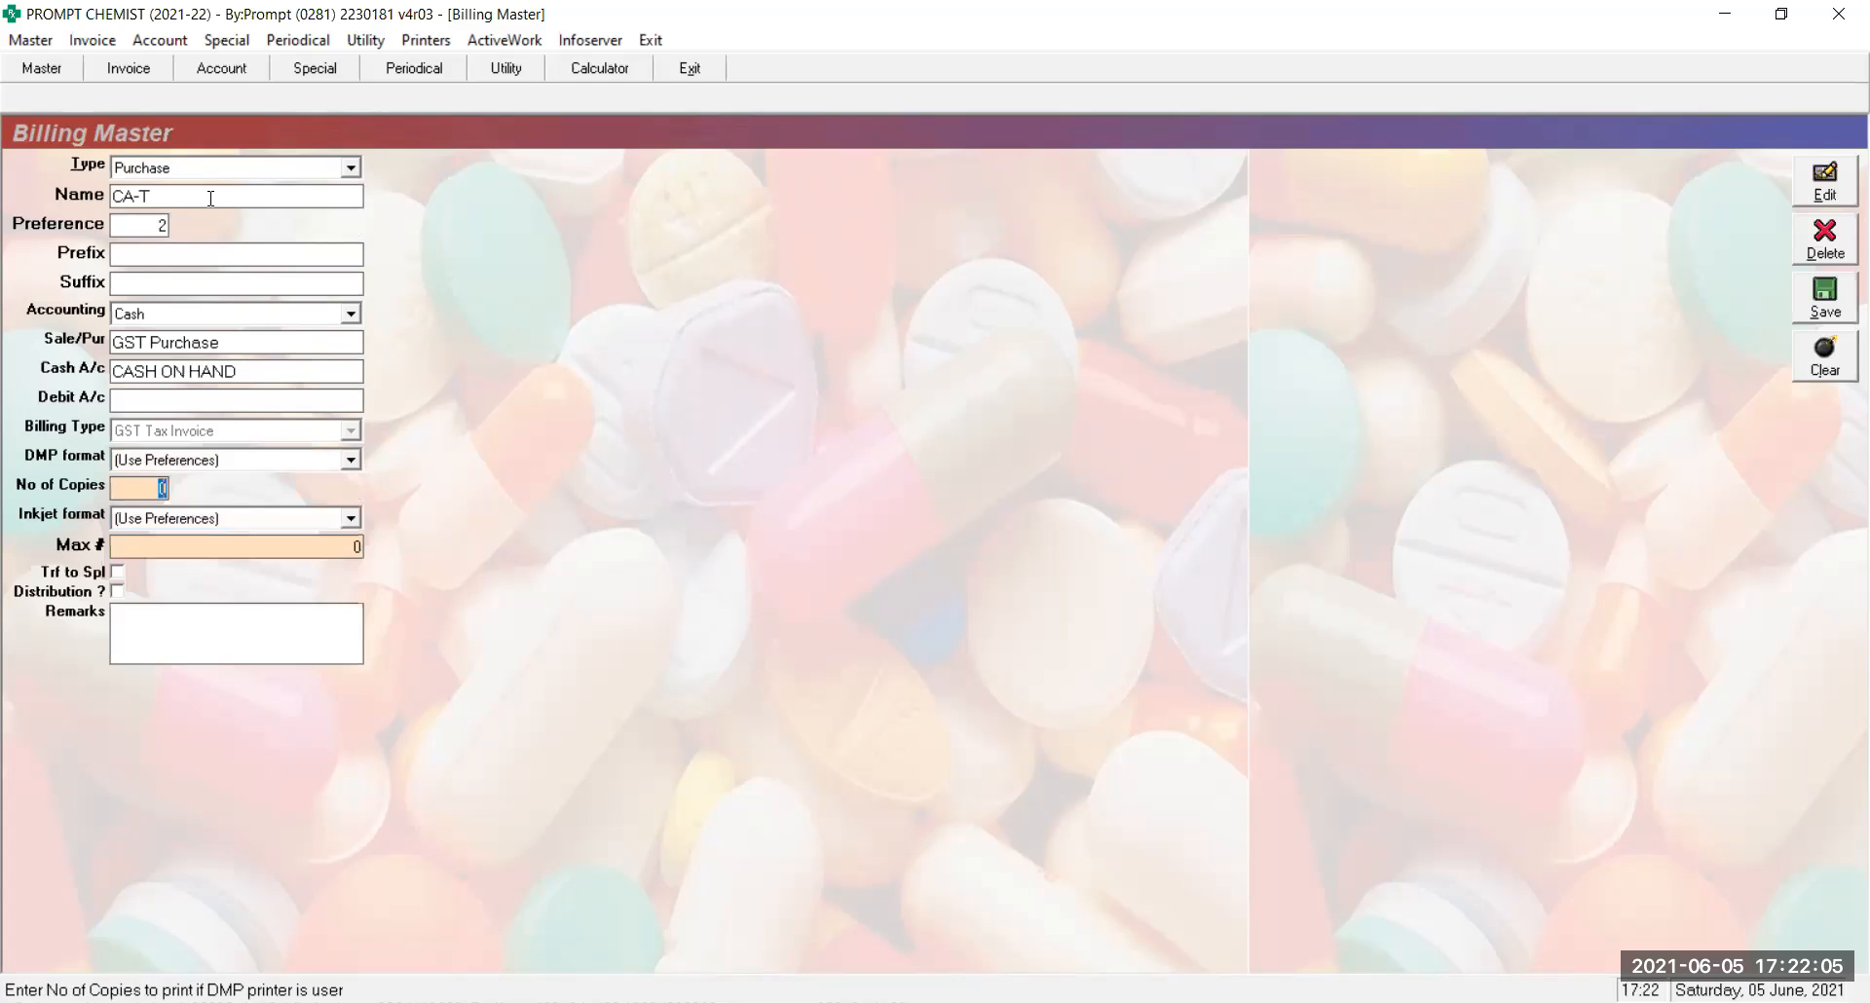
{"action": "key", "text": "Return"}
{"action": "key", "text": "Return"}
{"action": "key", "text": "Return"}
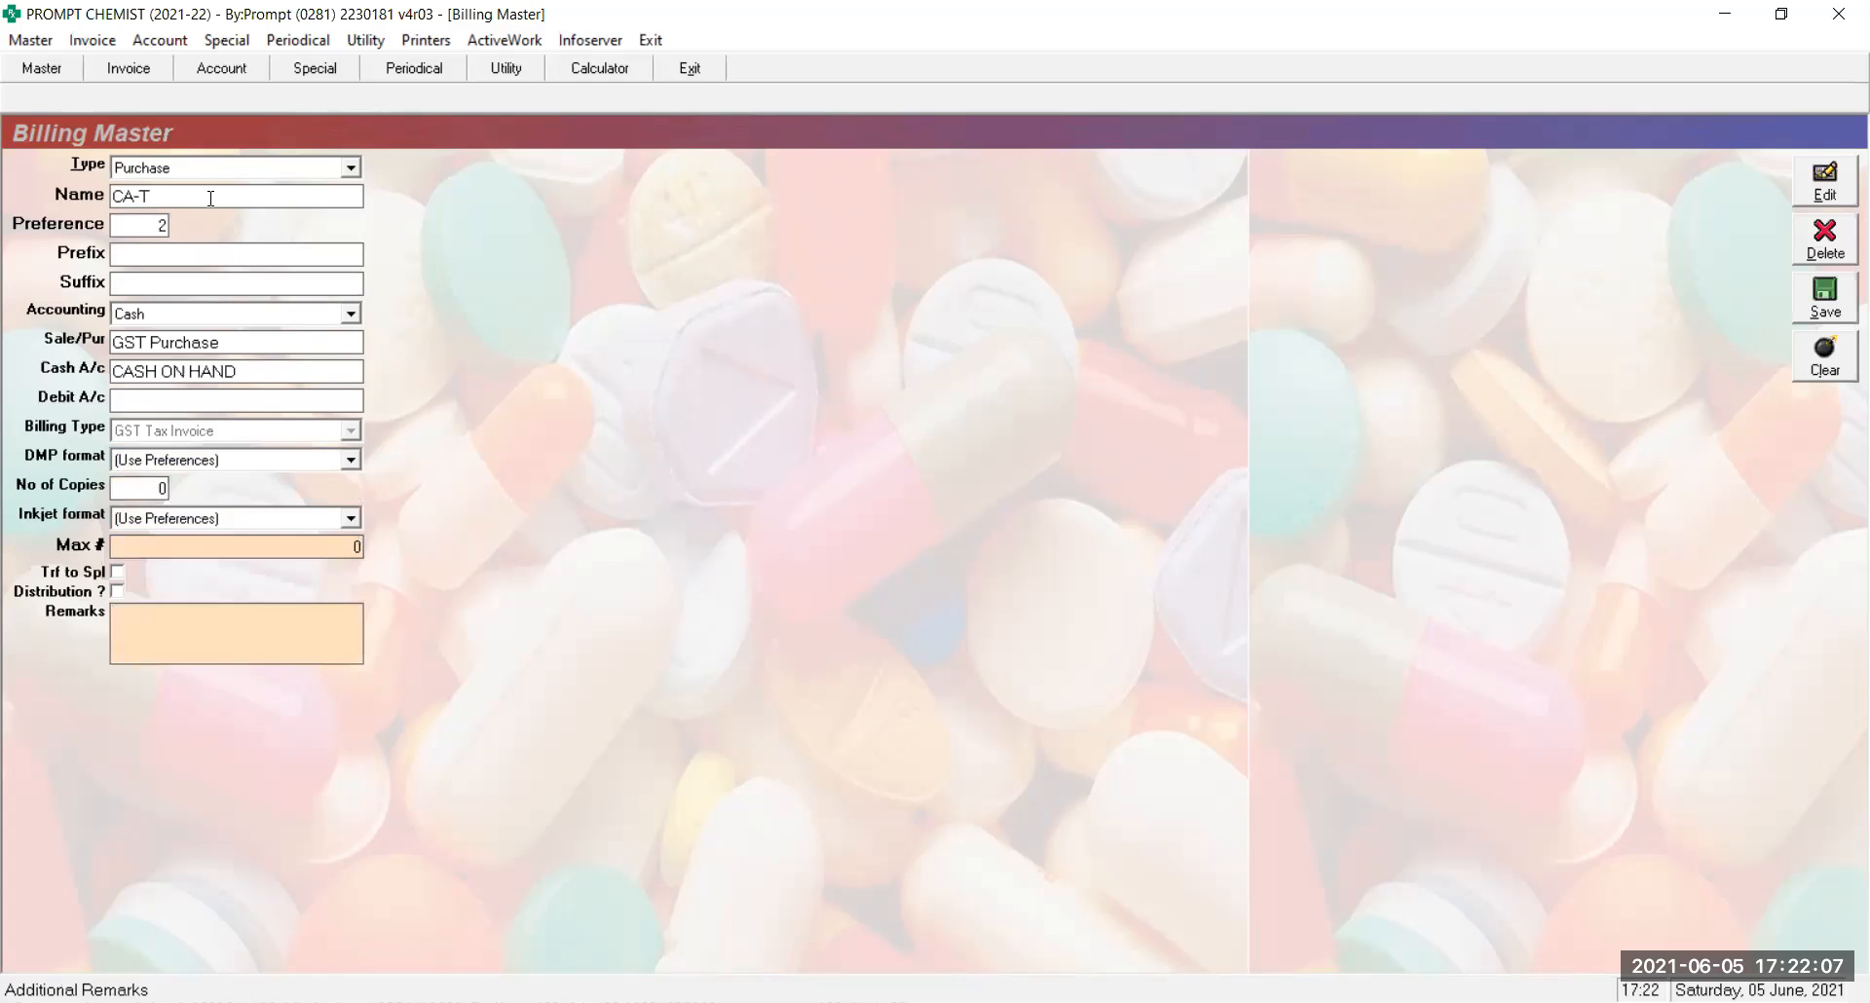
{"action": "key", "text": "Return"}
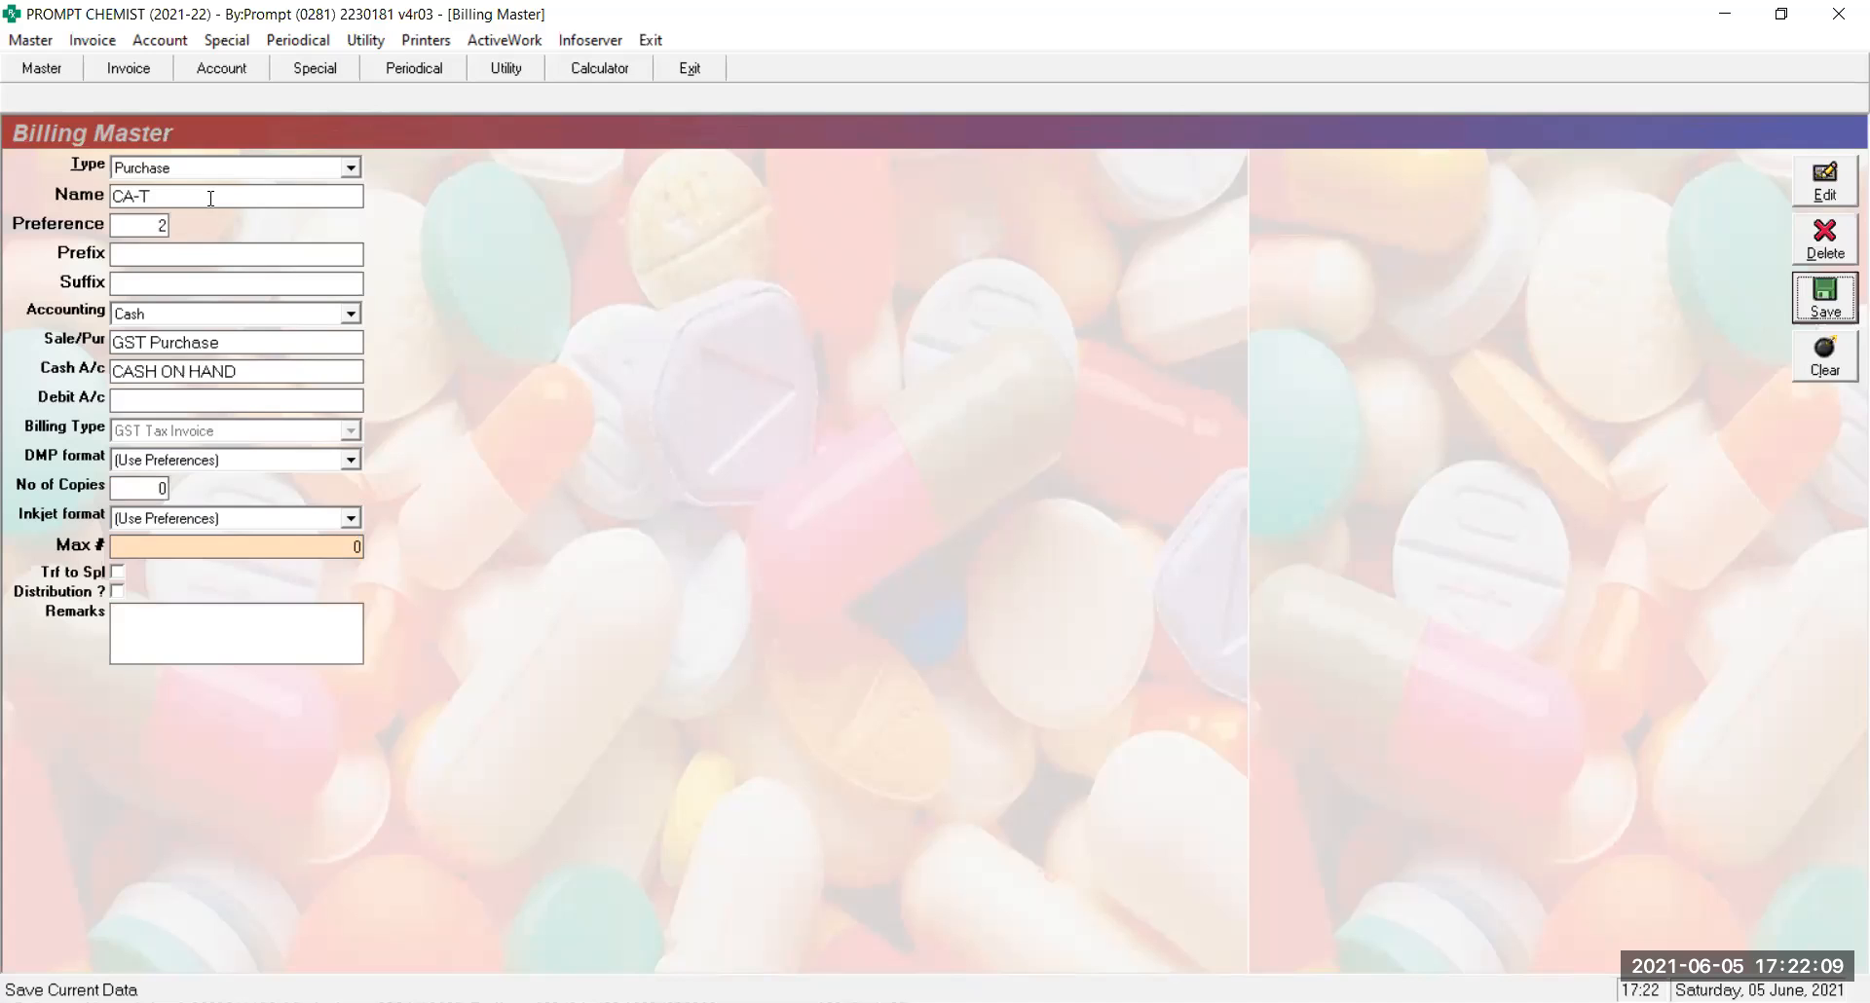
{"action": "key", "text": "Return"}
{"action": "key", "text": "Return"}
Name the new series CA-SR-T with preference 9 and Cash accounting
{"action": "type", "text": "CA"}
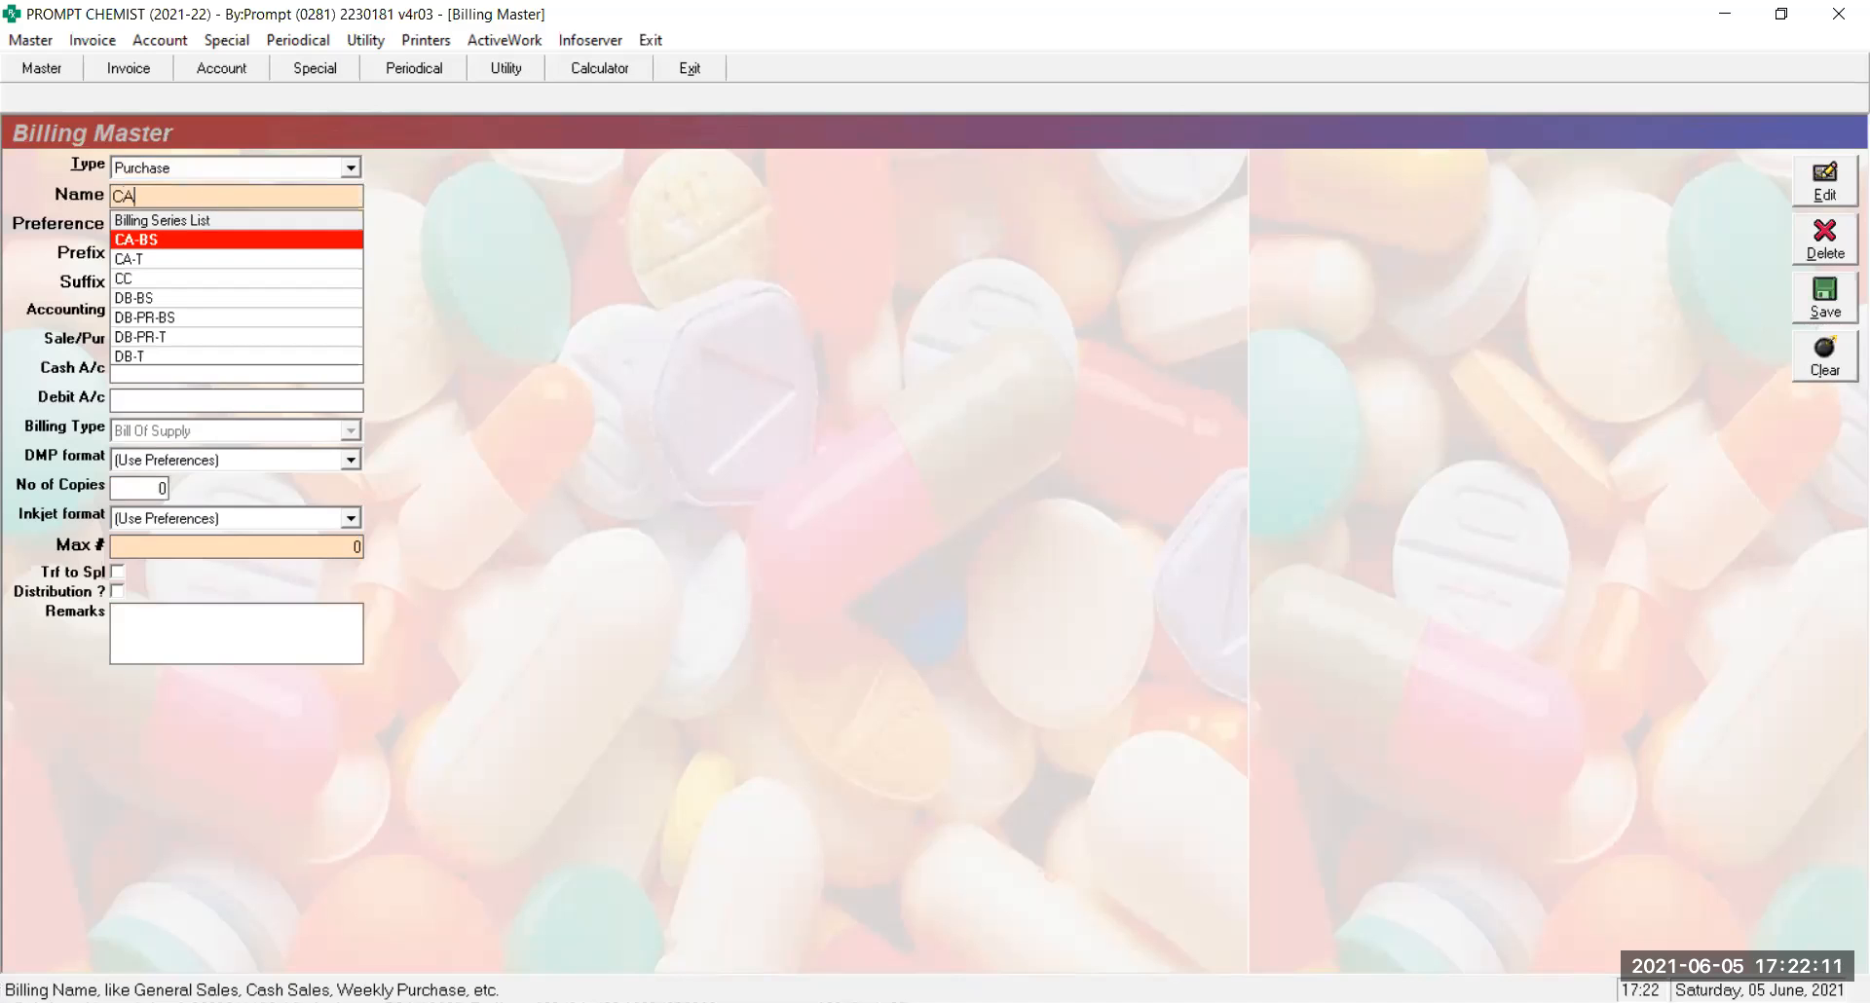
{"action": "type", "text": "-SRT"}
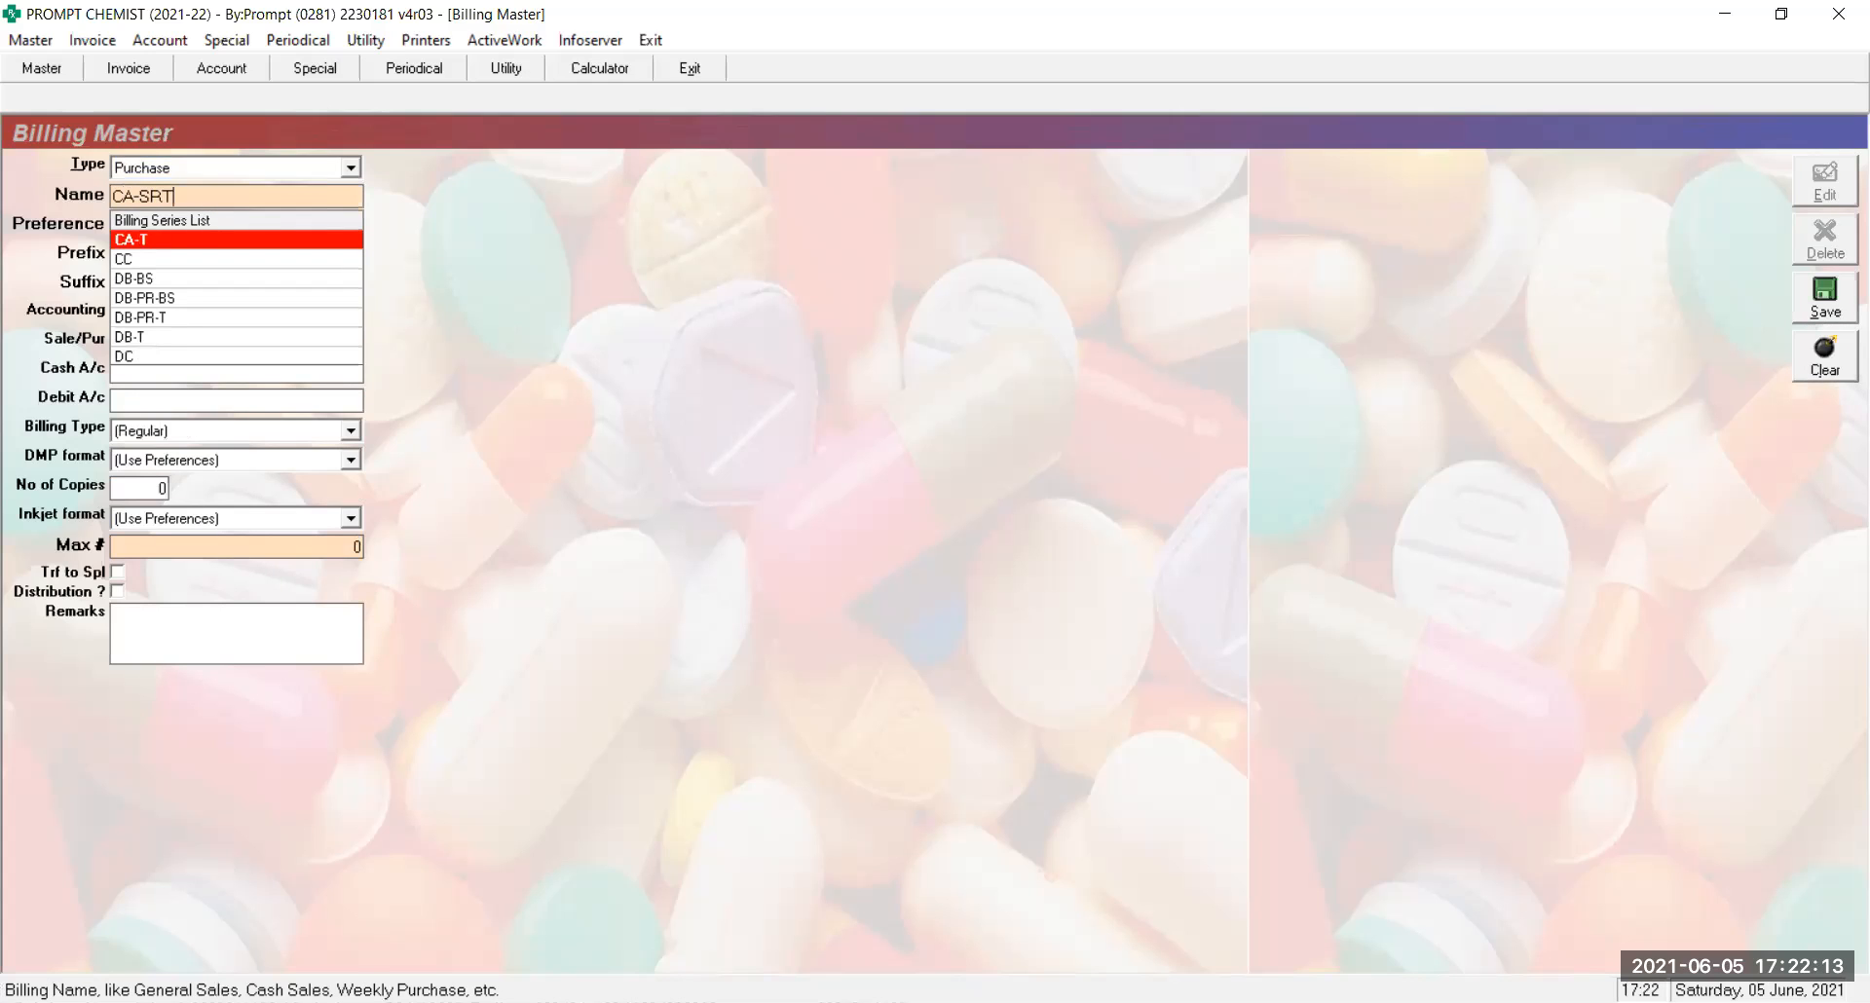
{"action": "key", "text": "BackSpace"}
{"action": "type", "text": "-T"}
{"action": "key", "text": "Return"}
{"action": "type", "text": "9"}
{"action": "key", "text": "Return"}
{"action": "key", "text": "Return"}
{"action": "key", "text": "Return"}
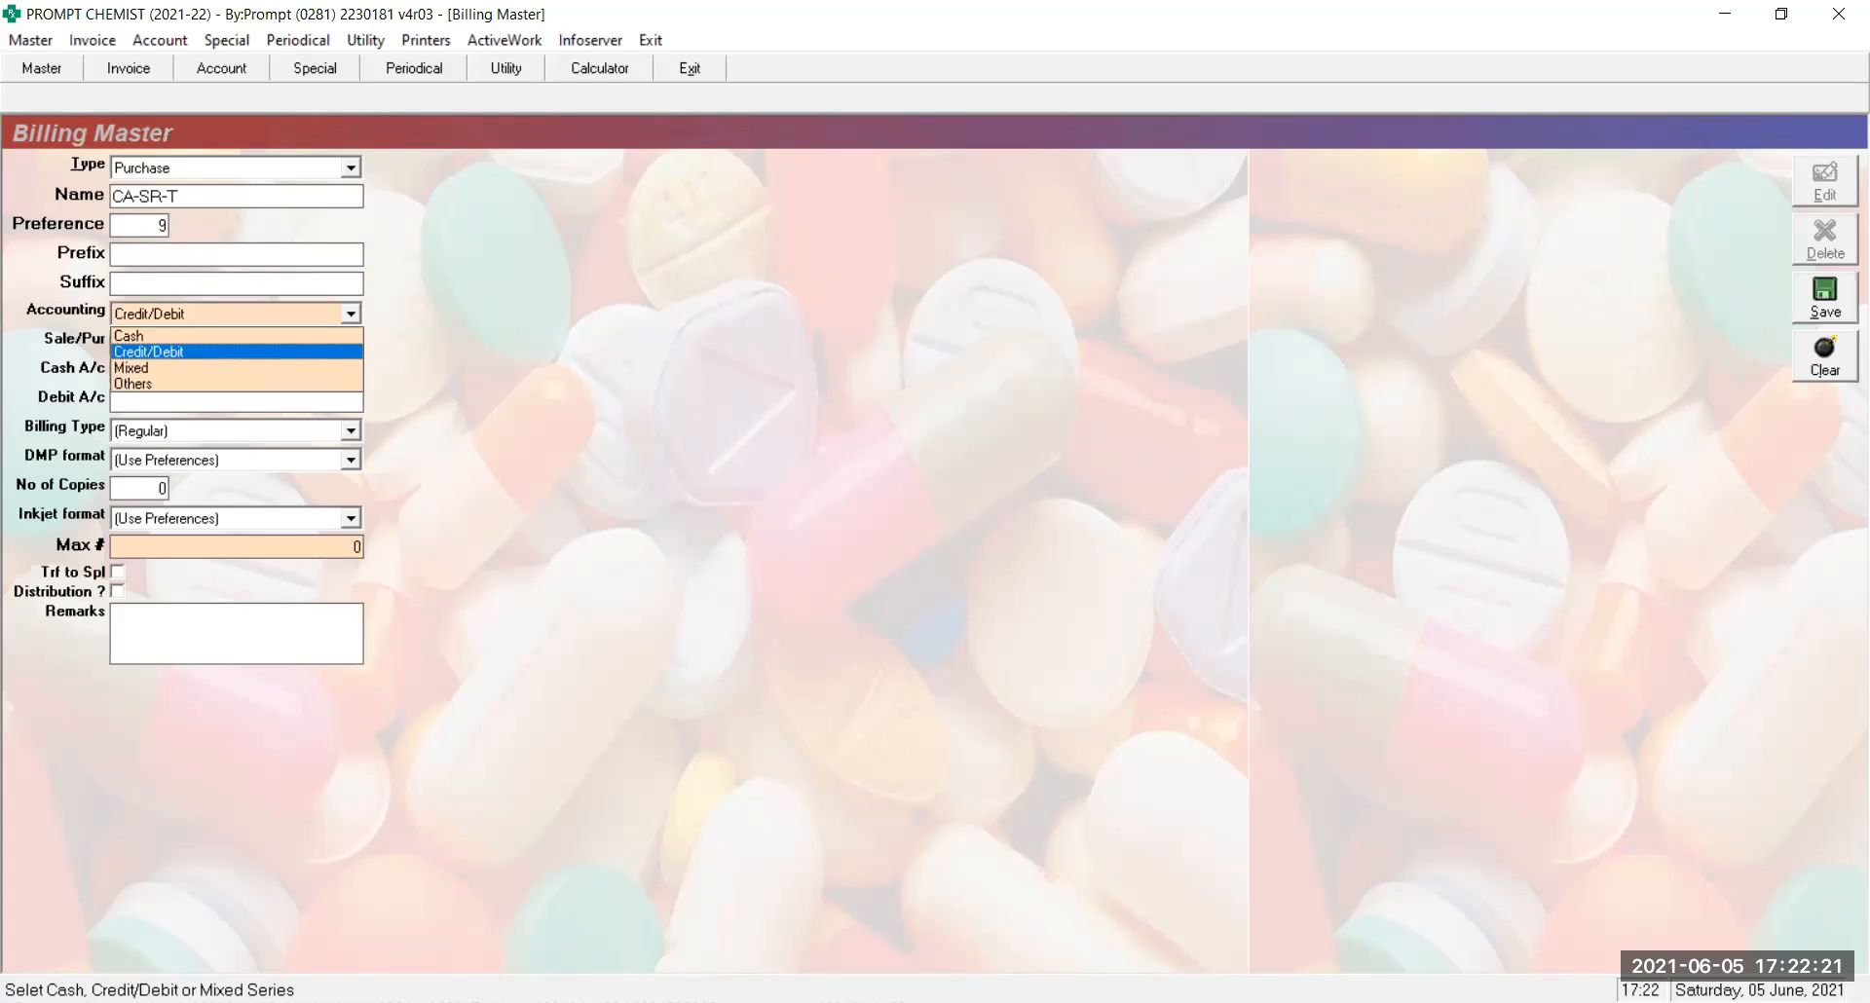
{"action": "key", "text": "Return"}
{"action": "key", "text": "shift+Tab"}
{"action": "key", "text": "Up"}
{"action": "key", "text": "Return"}
Set GST Purchase, CASH ON HAND and GST Tax Invoice, keep Purchase type, and save
{"action": "type", "text": "GST Pu"}
{"action": "key", "text": "Return"}
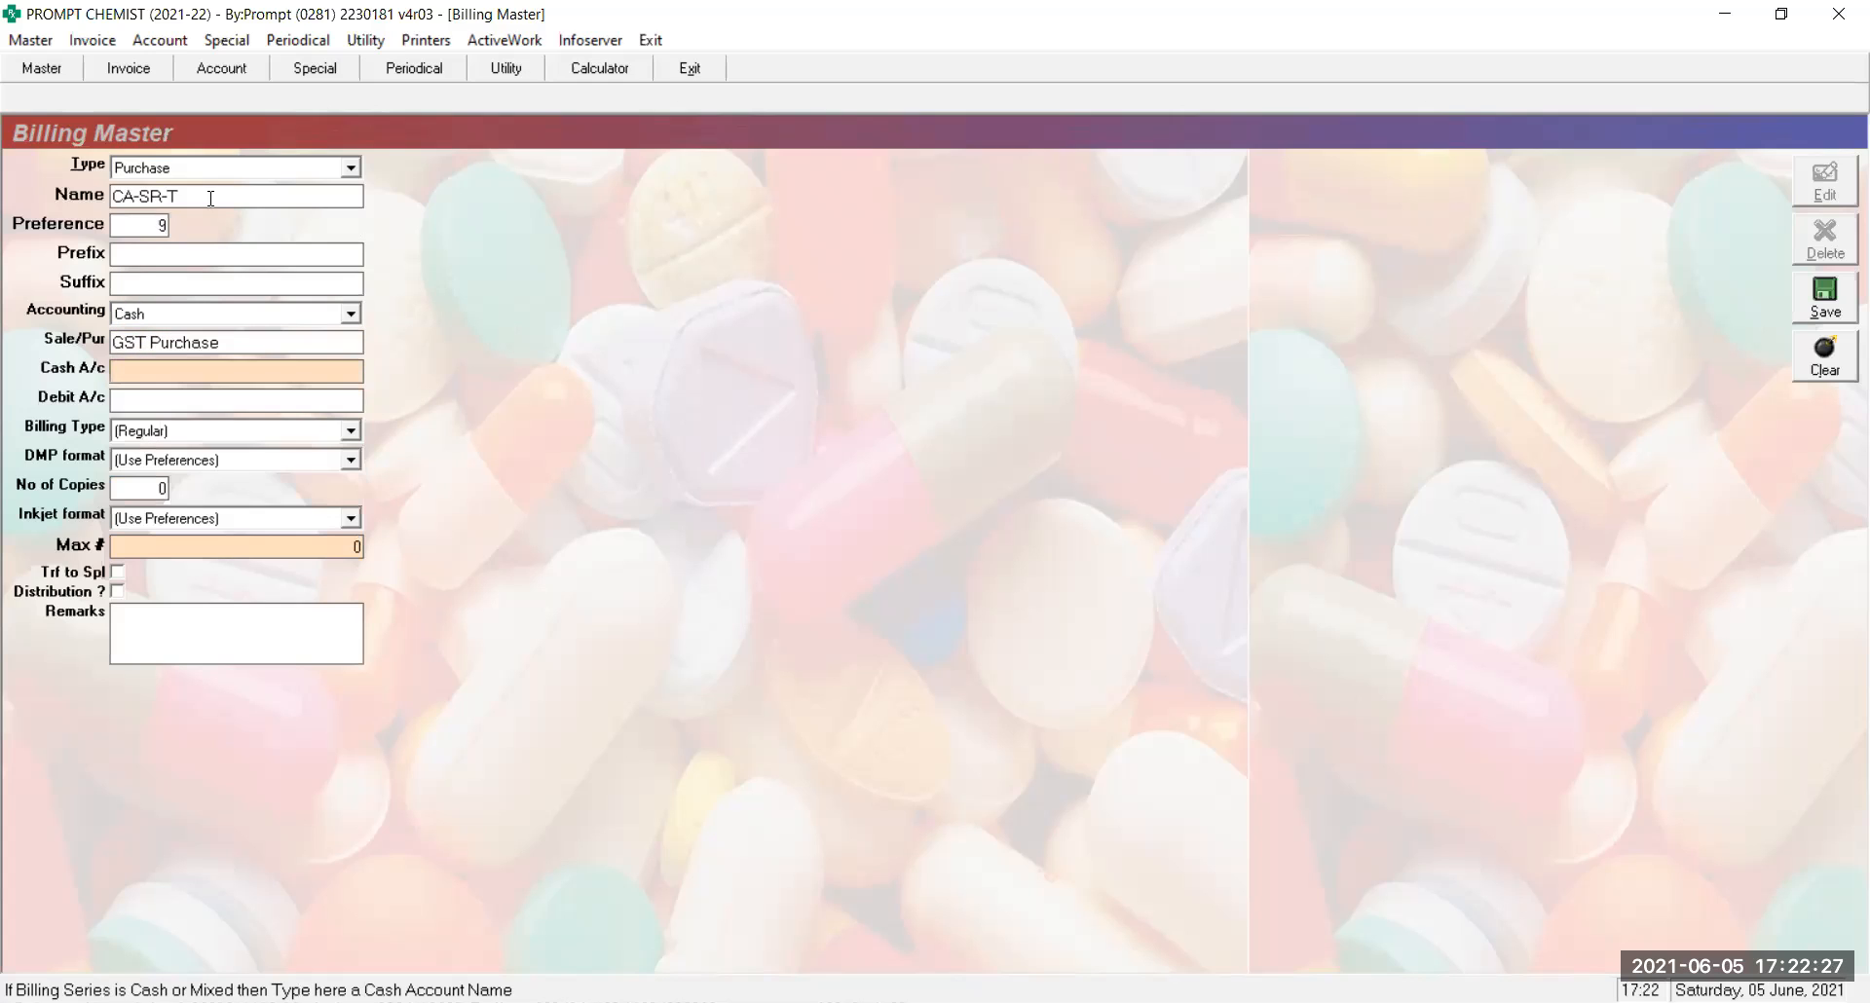
{"action": "type", "text": "CAS"}
{"action": "key", "text": "Return"}
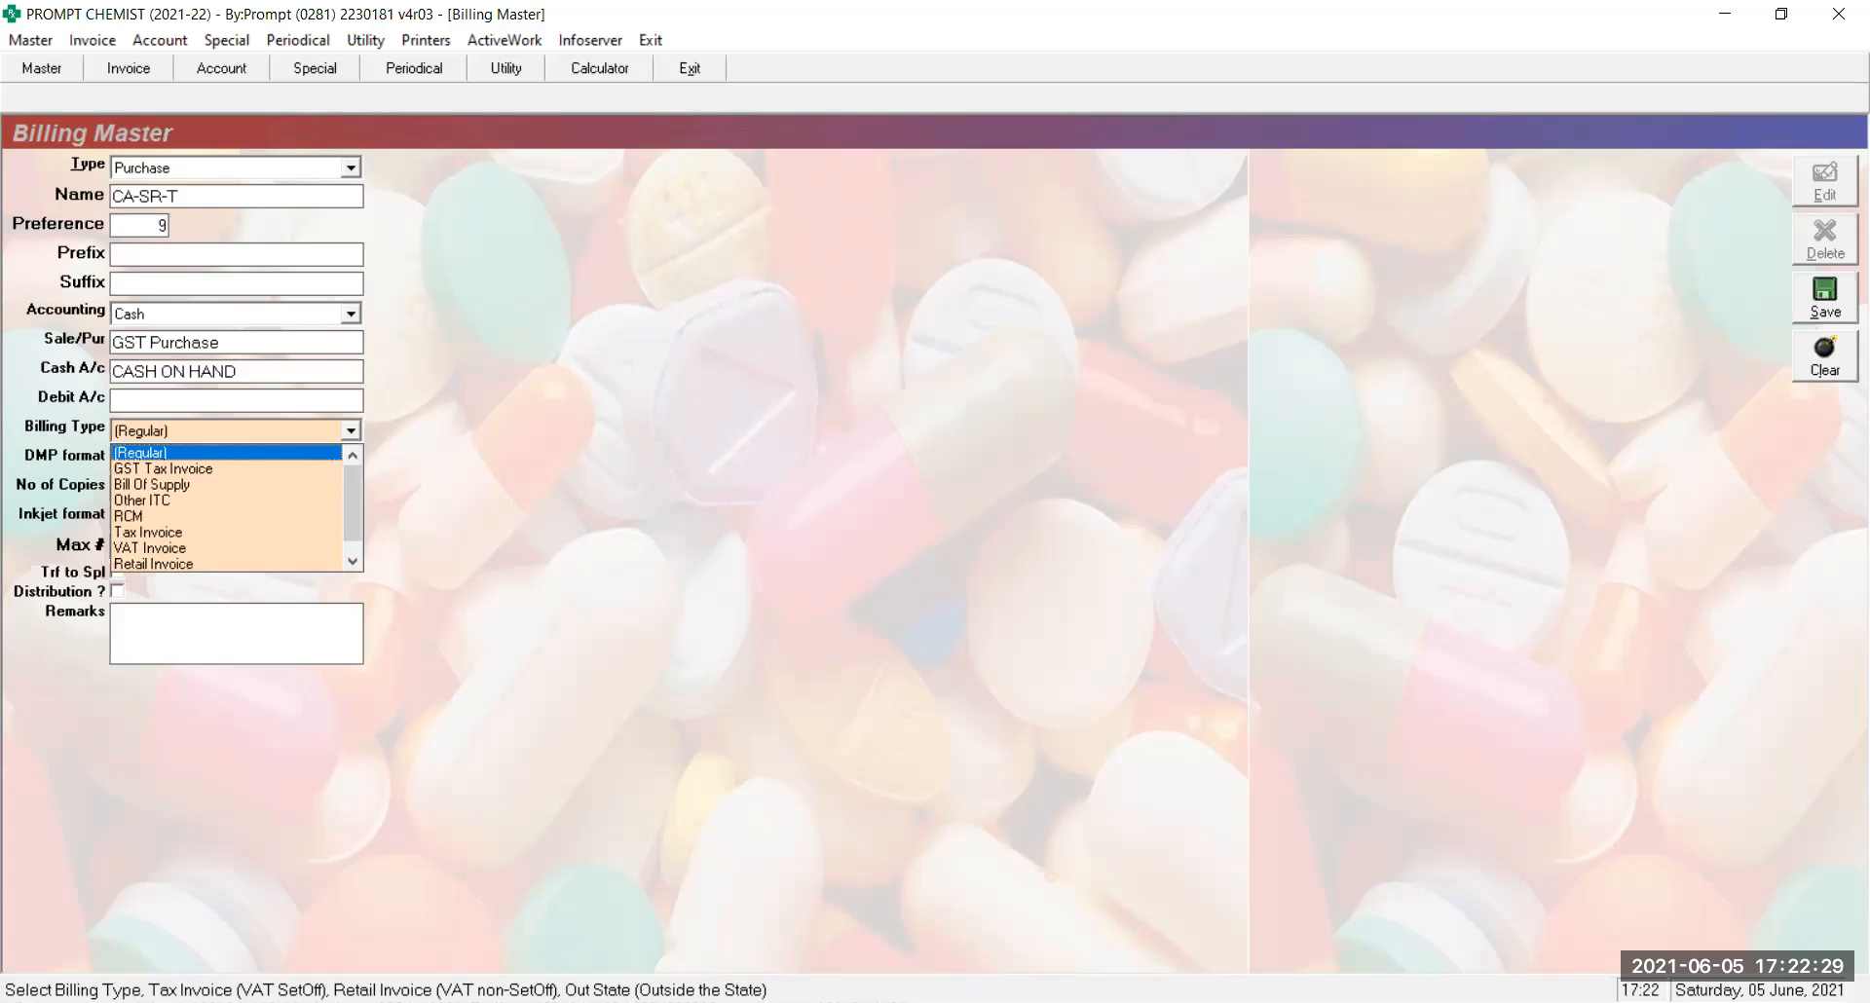
{"action": "key", "text": "Down"}
{"action": "key", "text": "Return"}
{"action": "key", "text": "Return"}
{"action": "key", "text": "Return"}
{"action": "key", "text": "Return"}
{"action": "key", "text": "Return"}
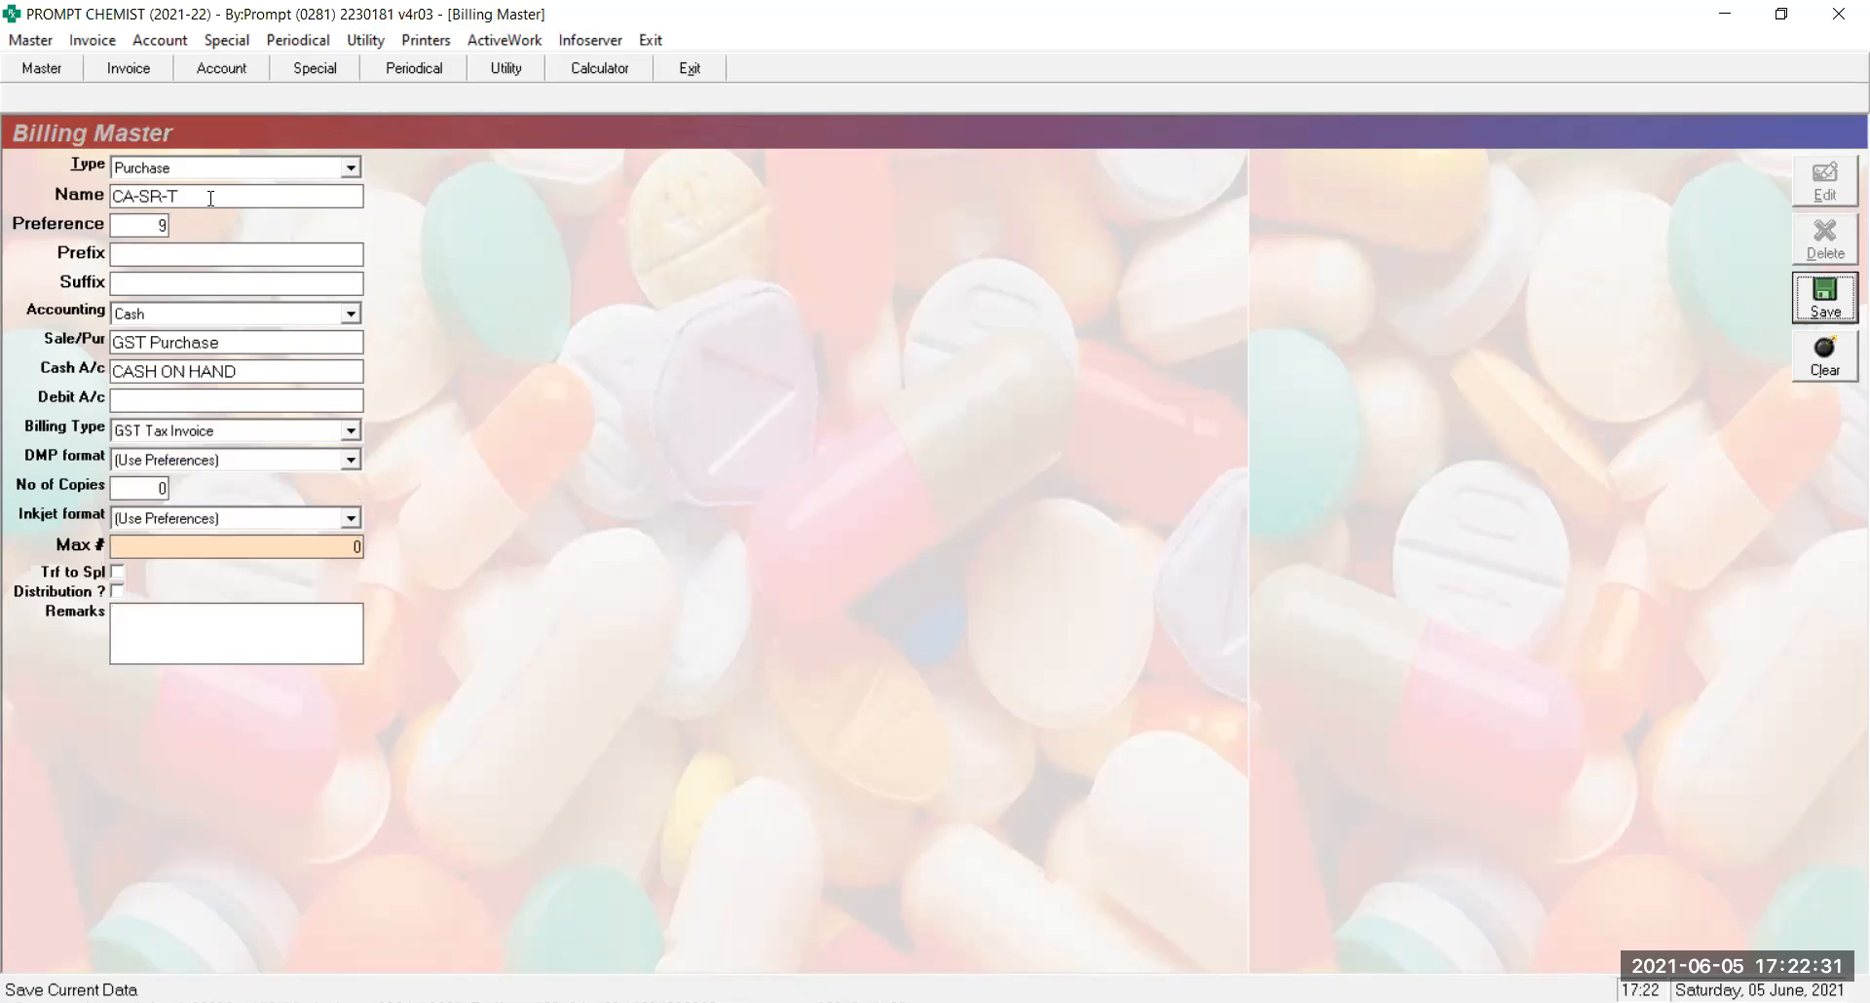
{"action": "key", "text": "Return"}
{"action": "key", "text": "Down"}
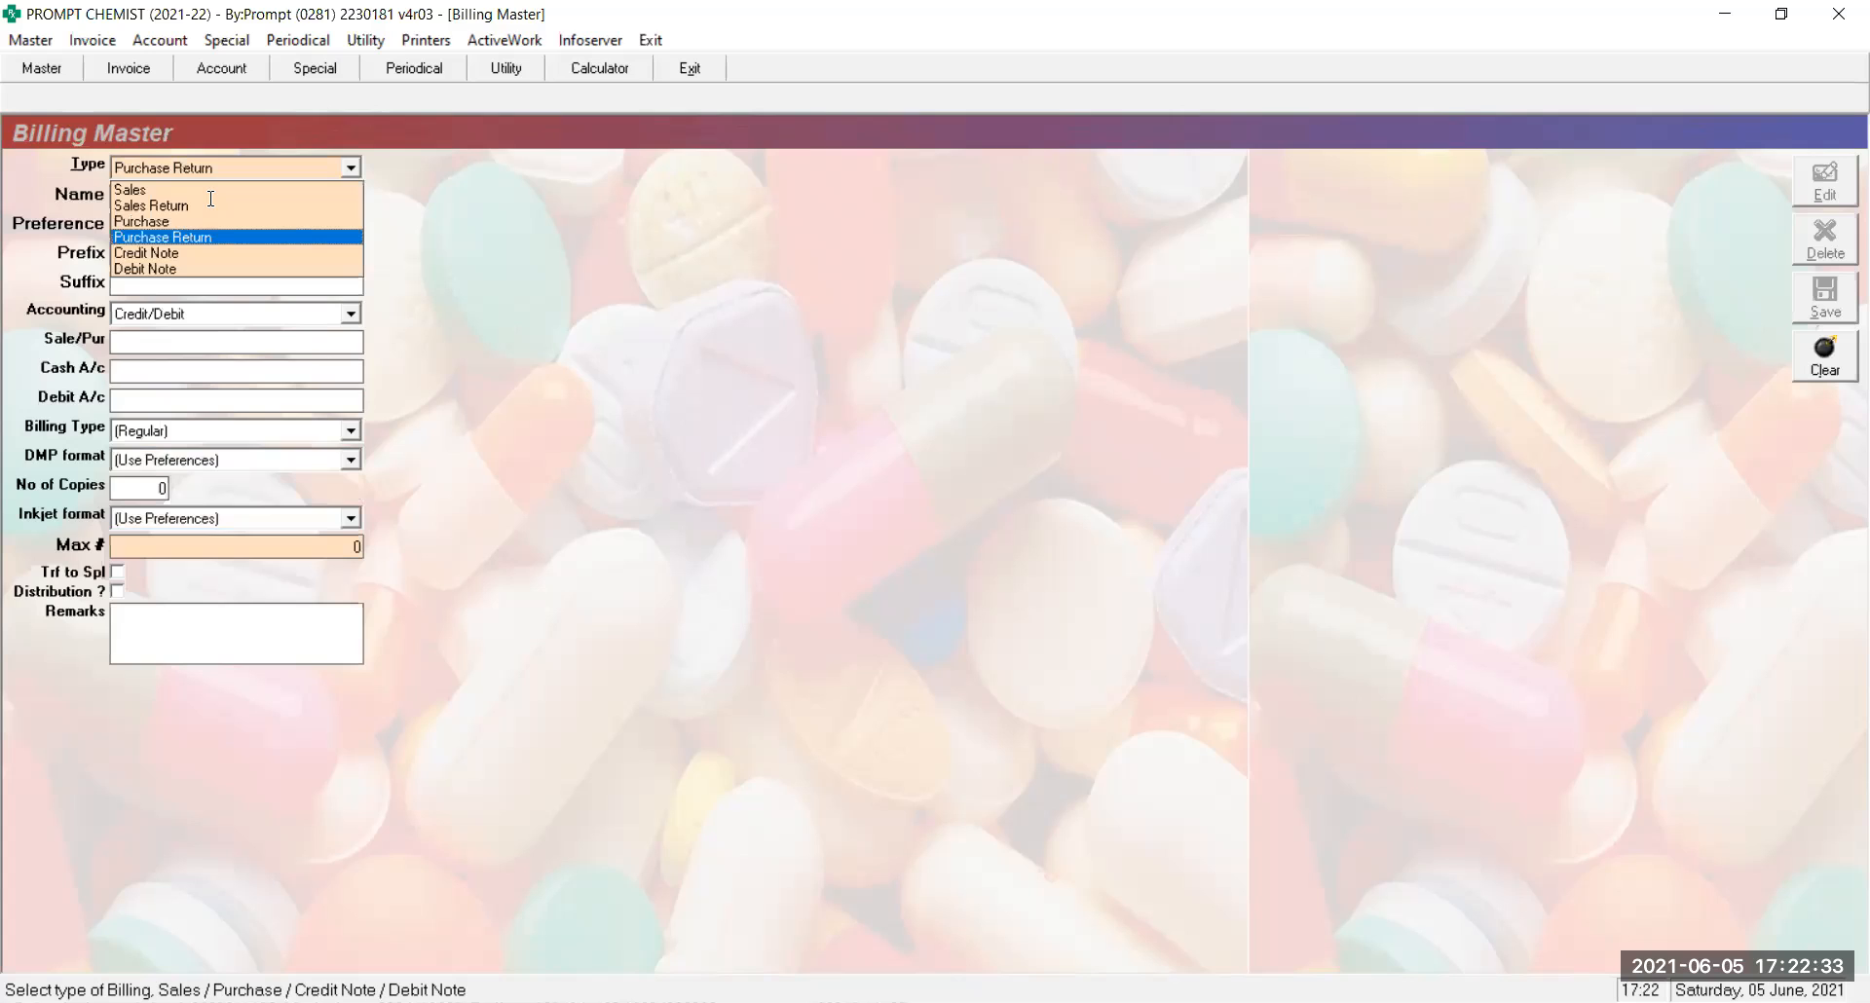
{"action": "key", "text": "Up"}
{"action": "key", "text": "Return"}
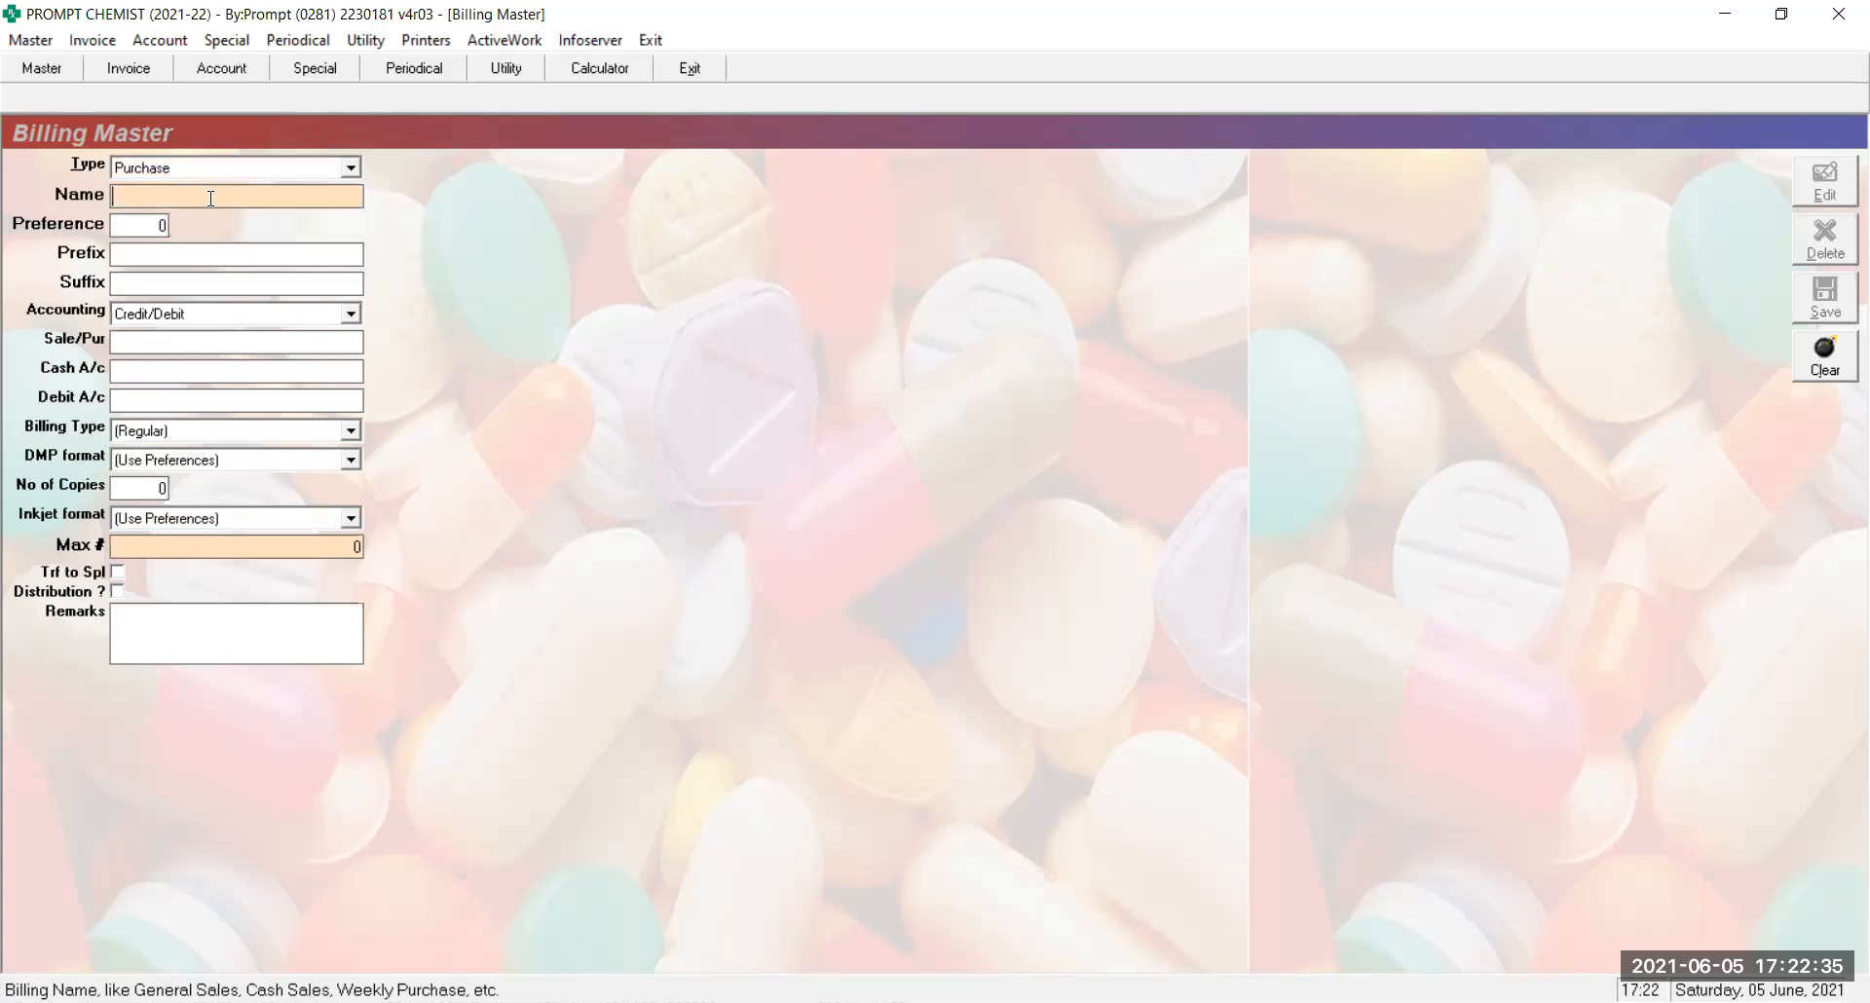
Reload the saved CA-SR-T series (Purchase, preference 9, Cash, GST Purchase) and select its name
{"action": "type", "text": "CA-SR"}
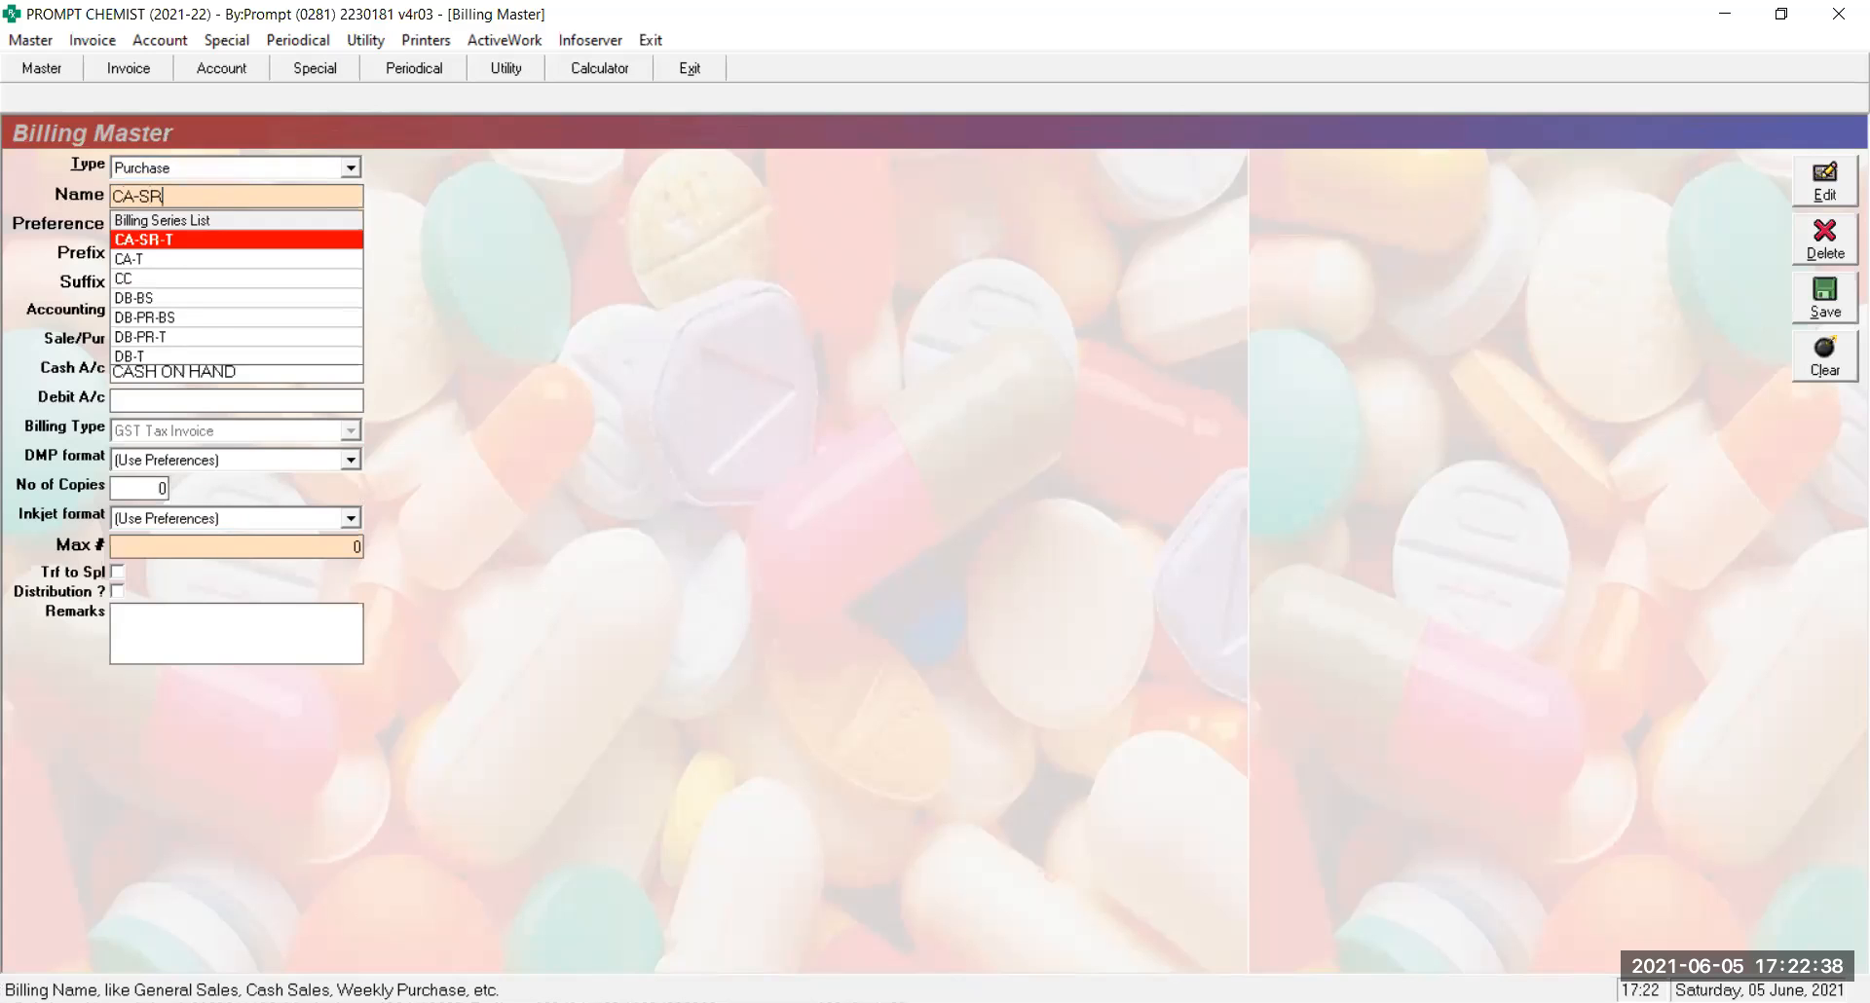
{"action": "key", "text": "Return"}
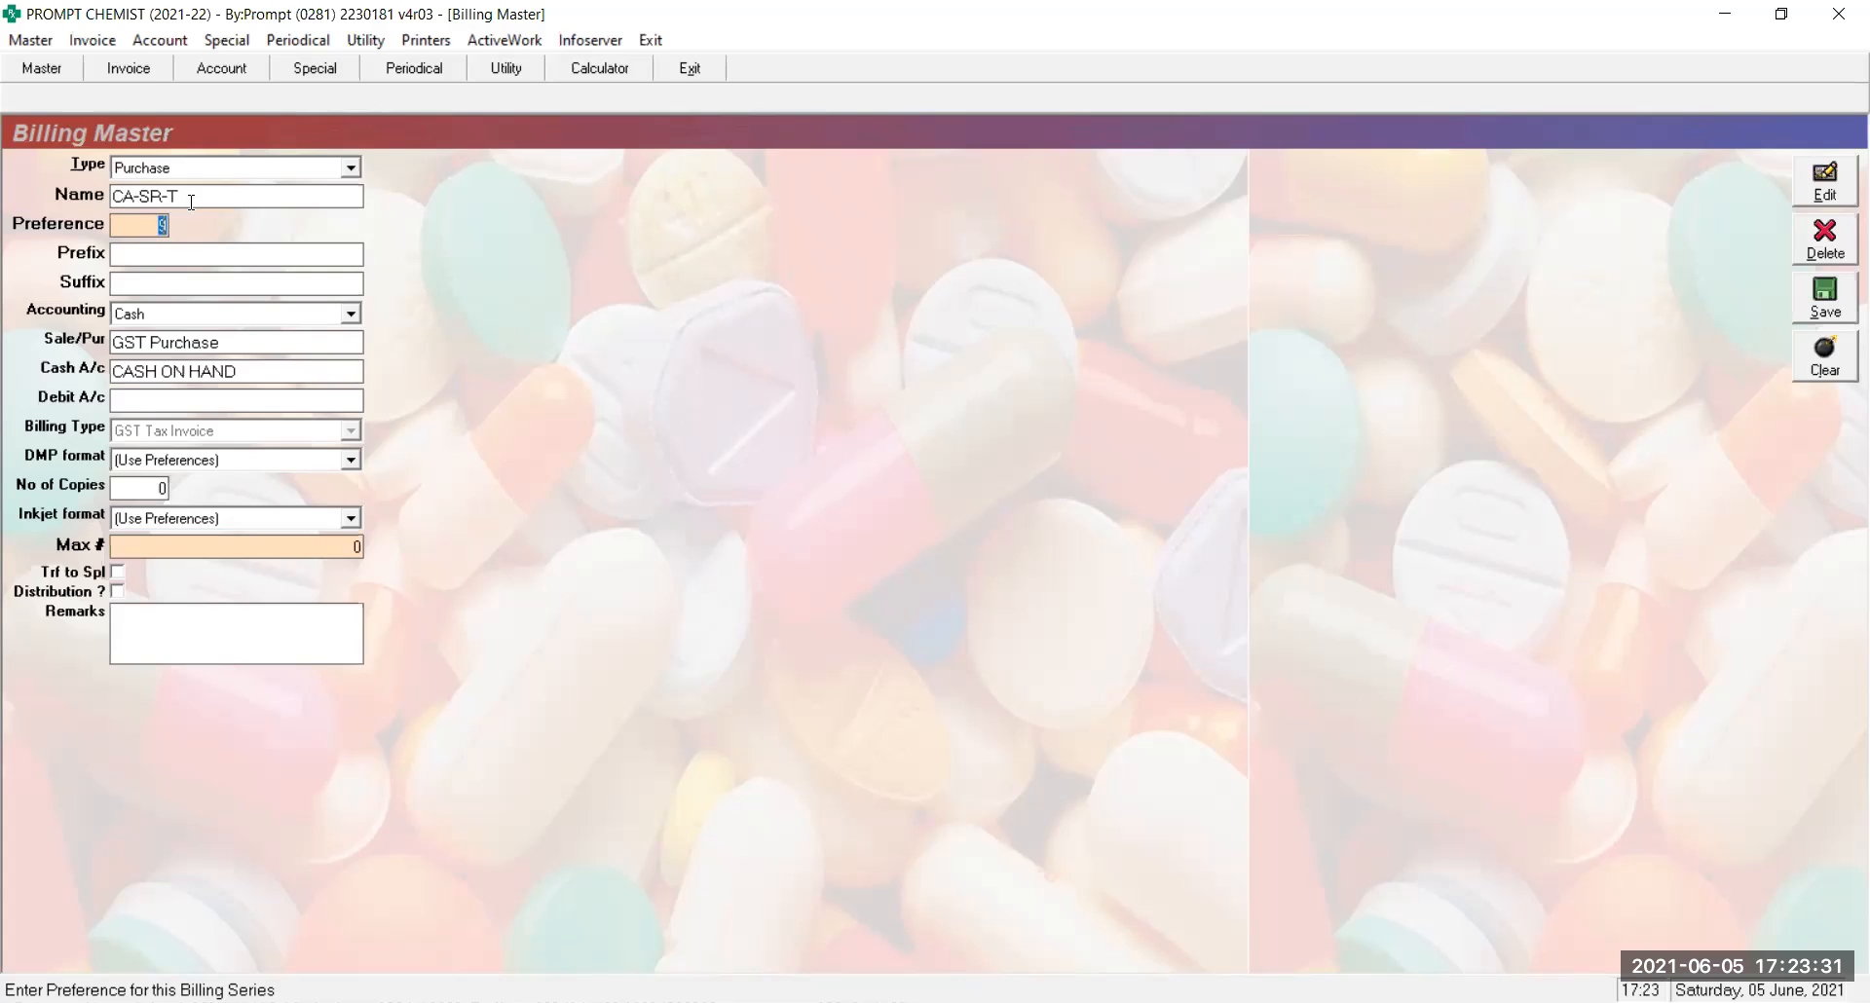
{"action": "left_click", "coordinate": [192, 202]}
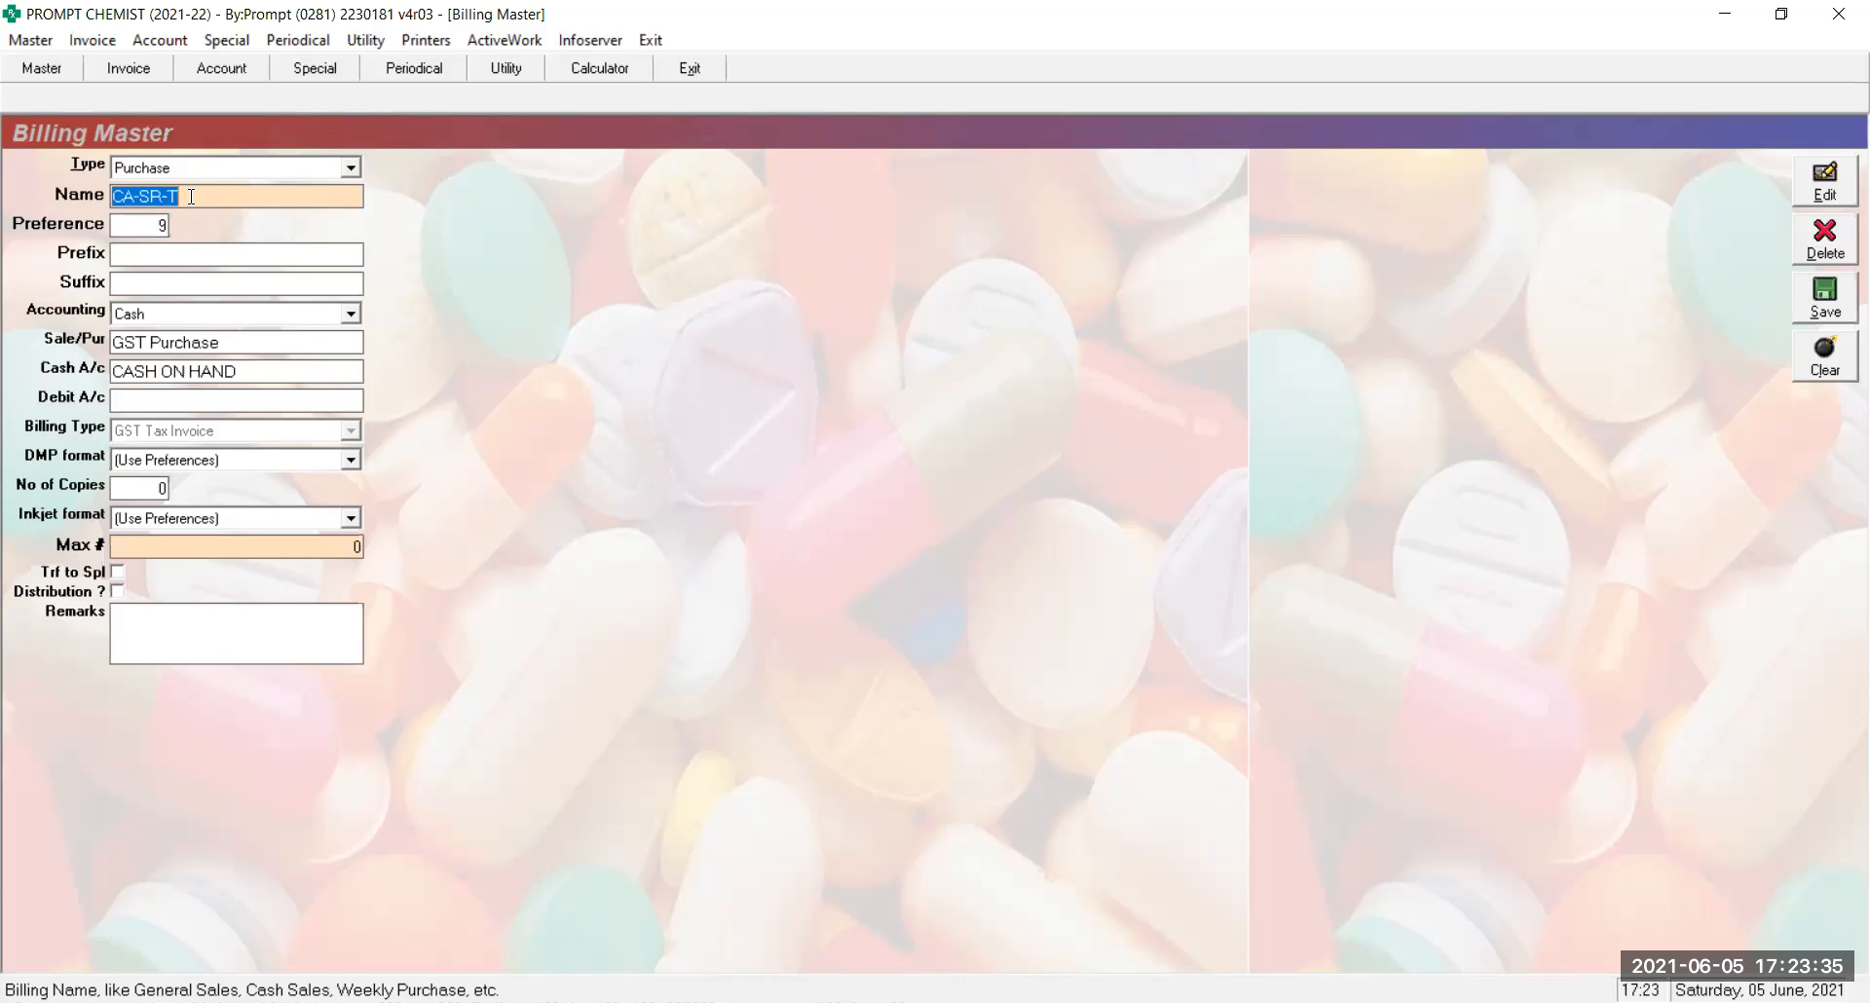
Change the CA-SR-T series type from Purchase to Purchase Return
{"action": "left_click", "coordinate": [164, 169]}
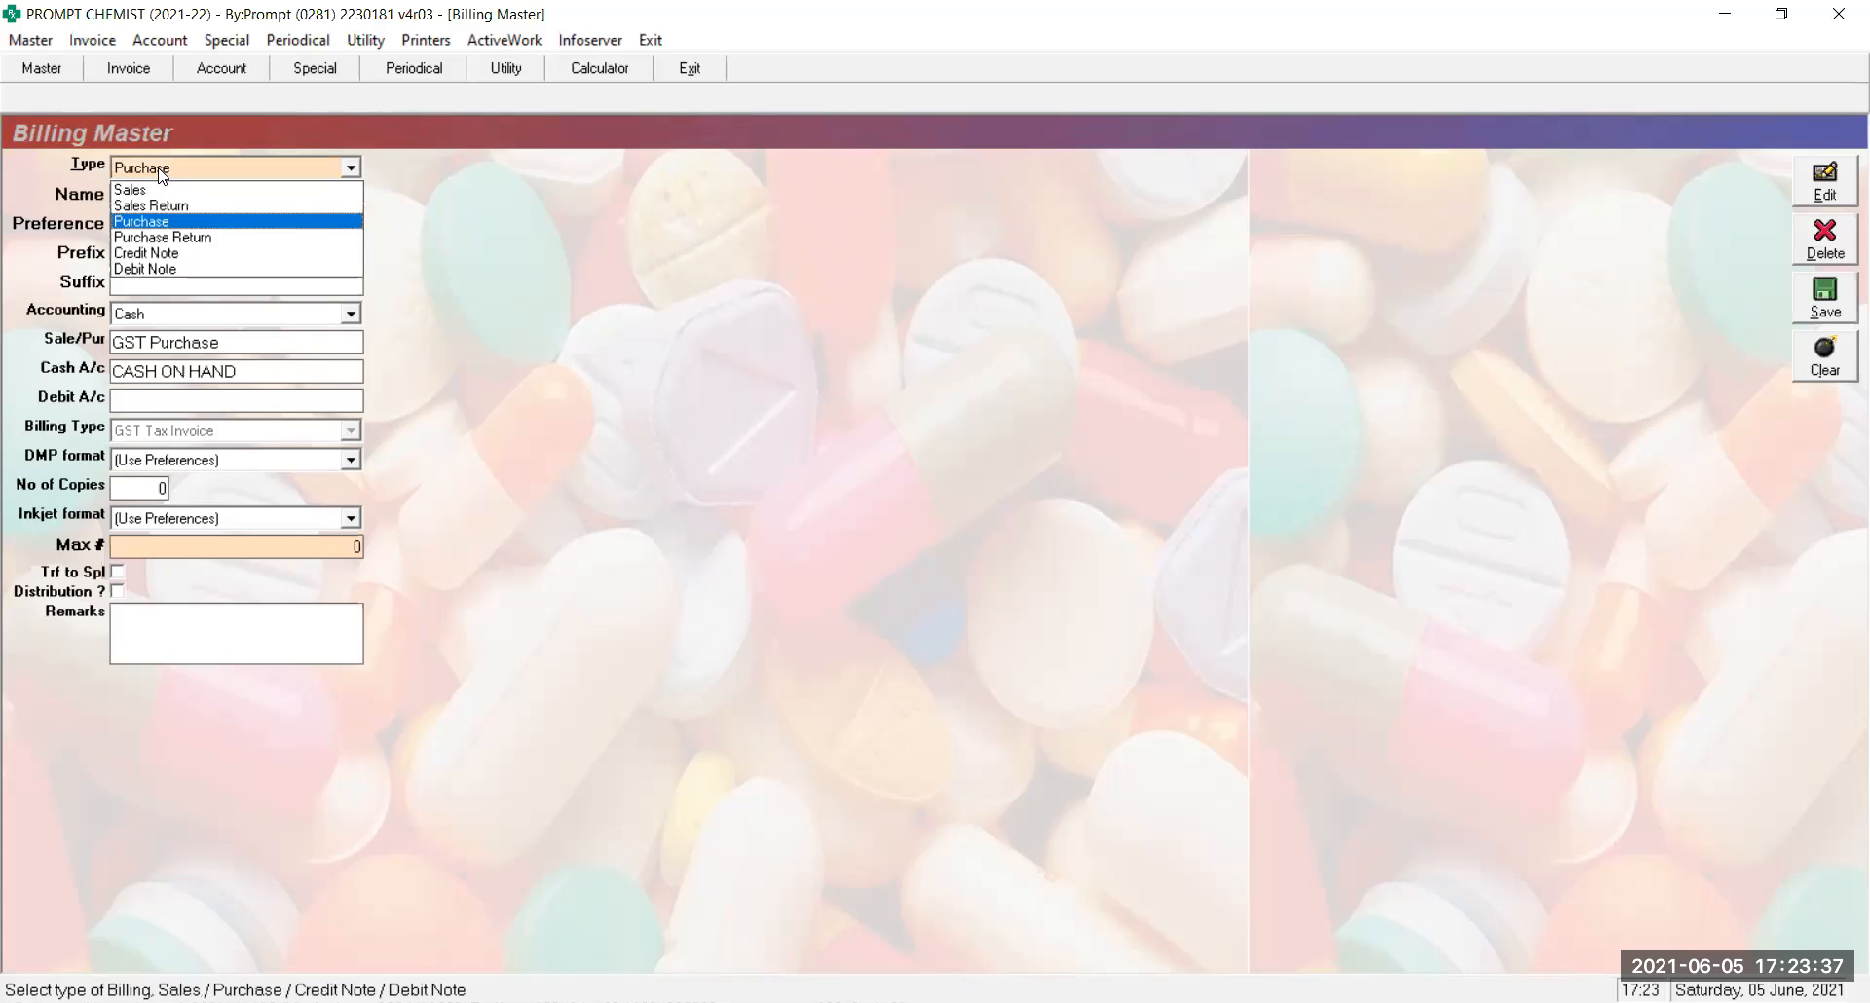
{"action": "left_click", "coordinate": [166, 238]}
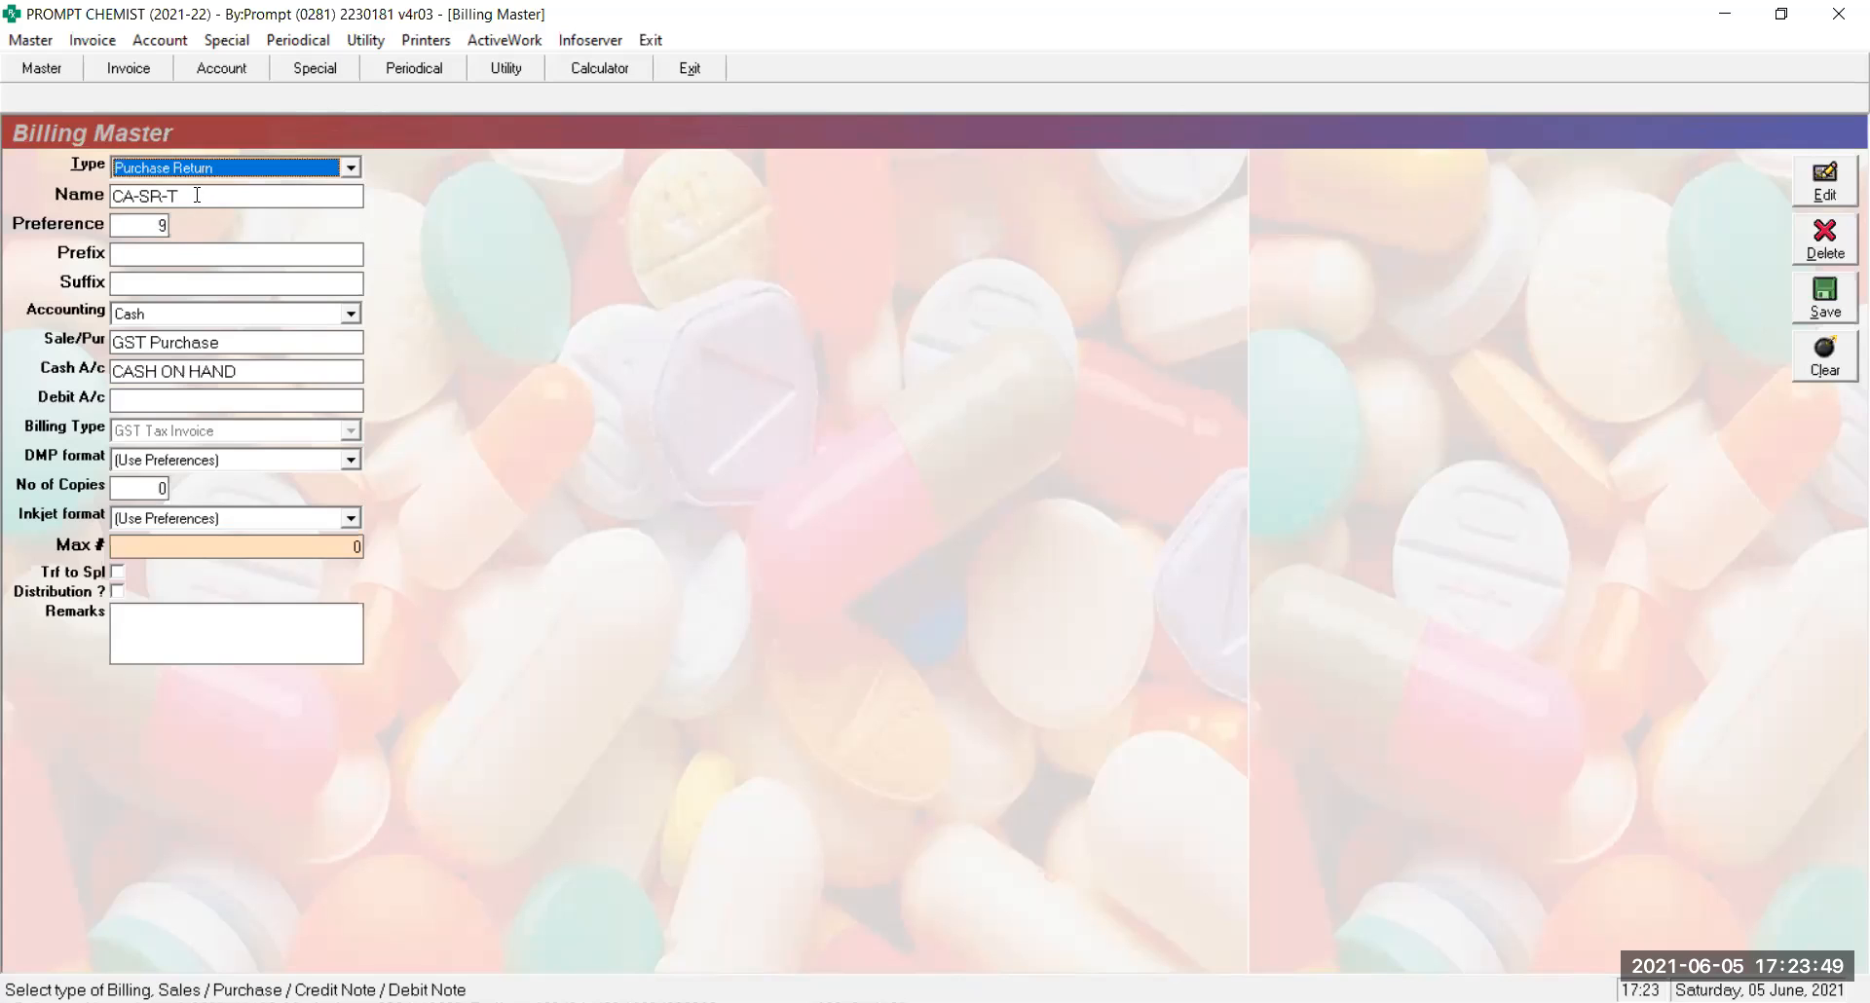
{"action": "left_click", "coordinate": [197, 194]}
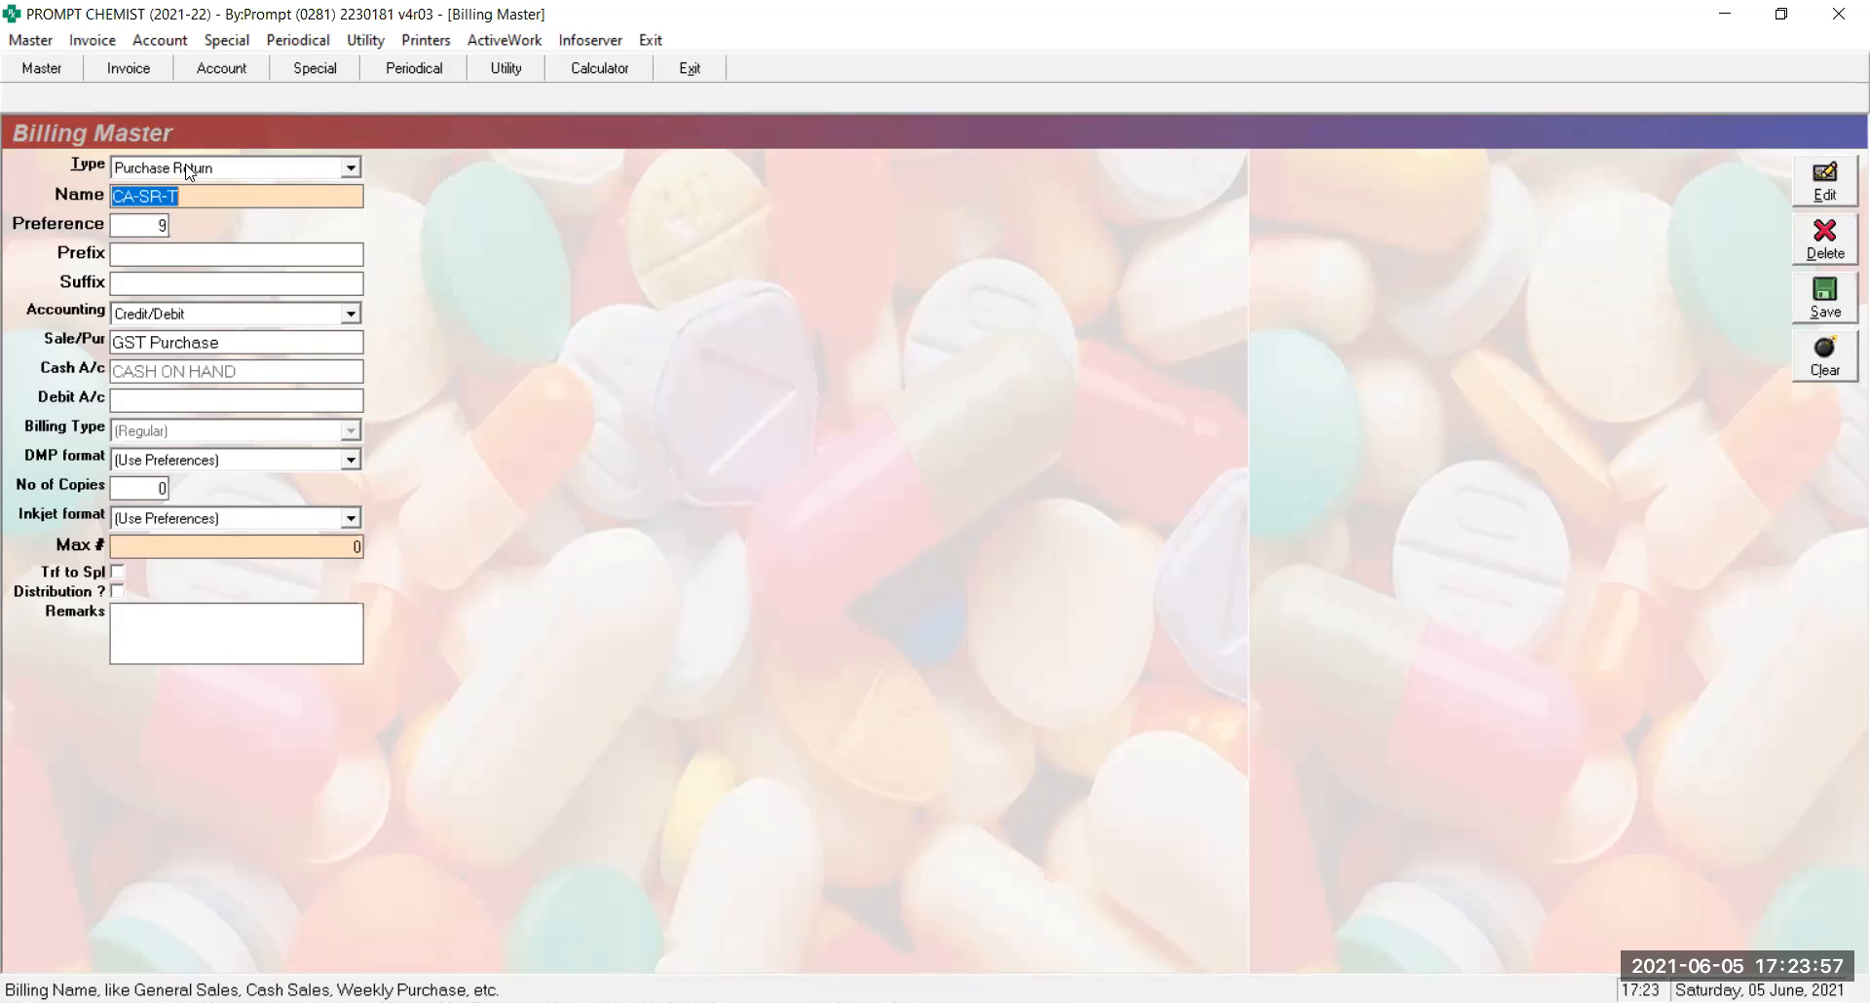
Check the CA-BS record's accounting mode and Purchase type, then clear the form for a new series
{"action": "left_click", "coordinate": [170, 321]}
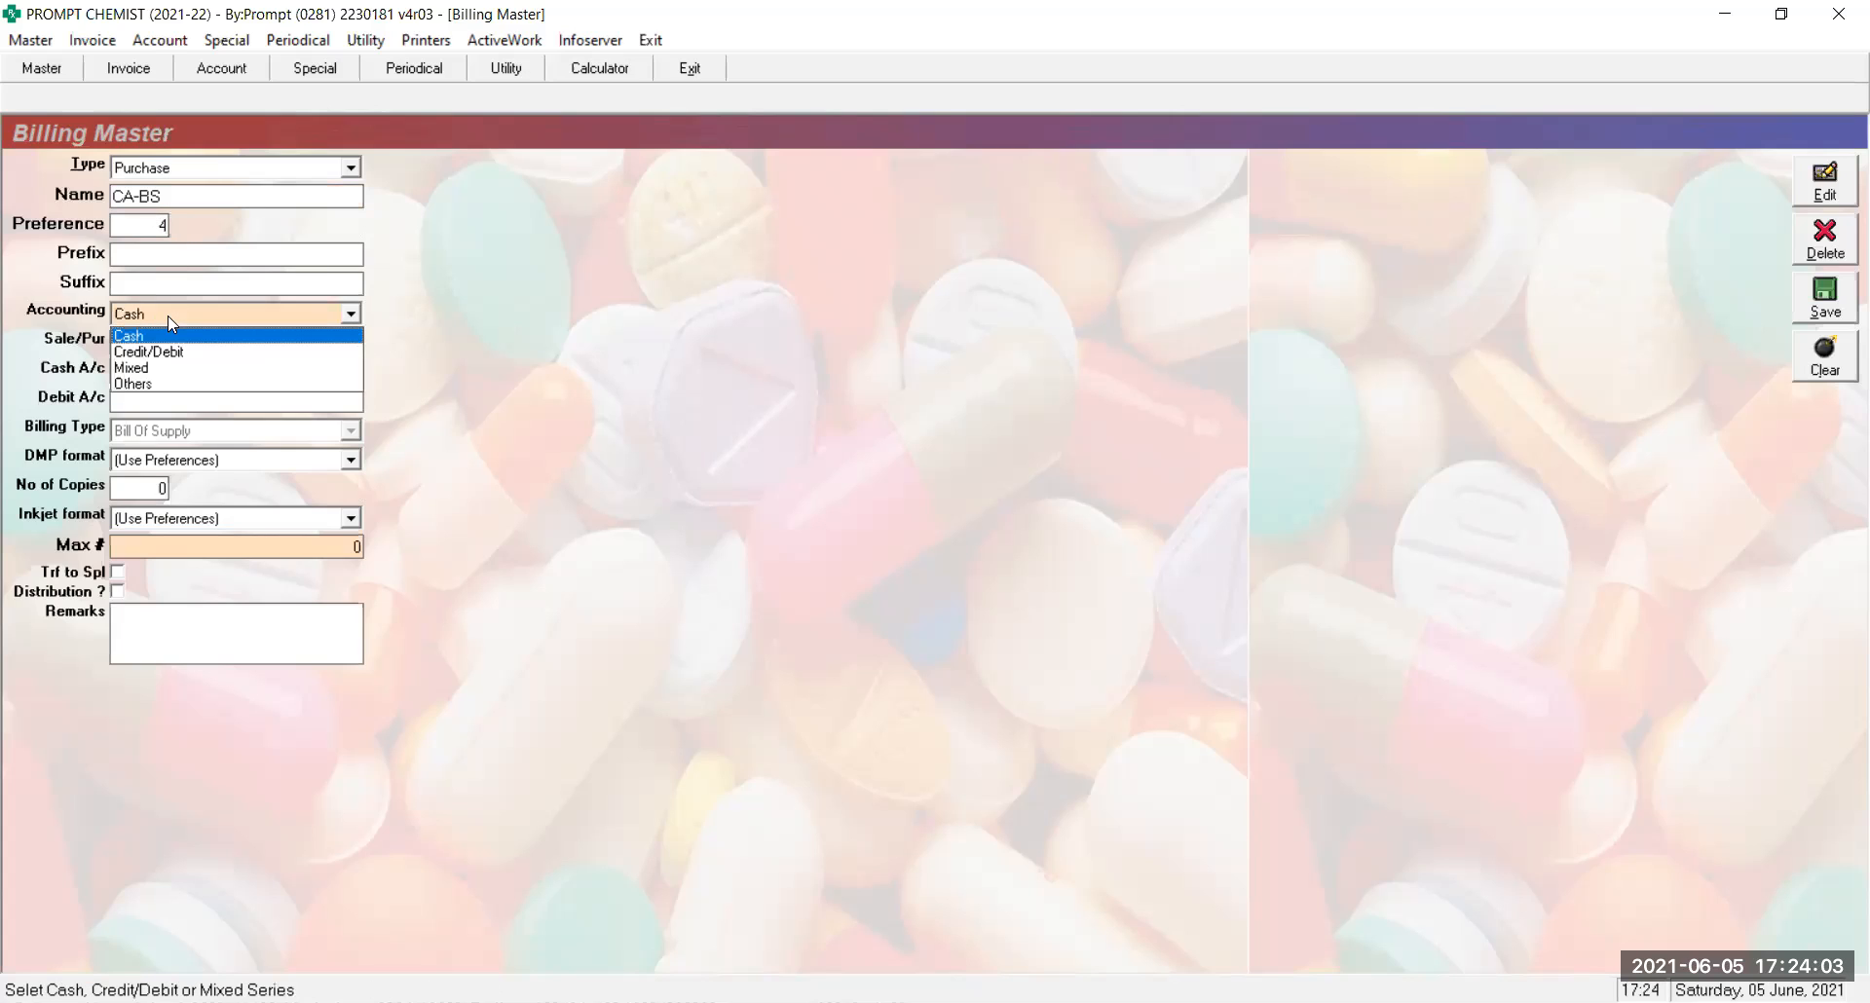
{"action": "left_click", "coordinate": [168, 316]}
{"action": "left_click", "coordinate": [167, 316]}
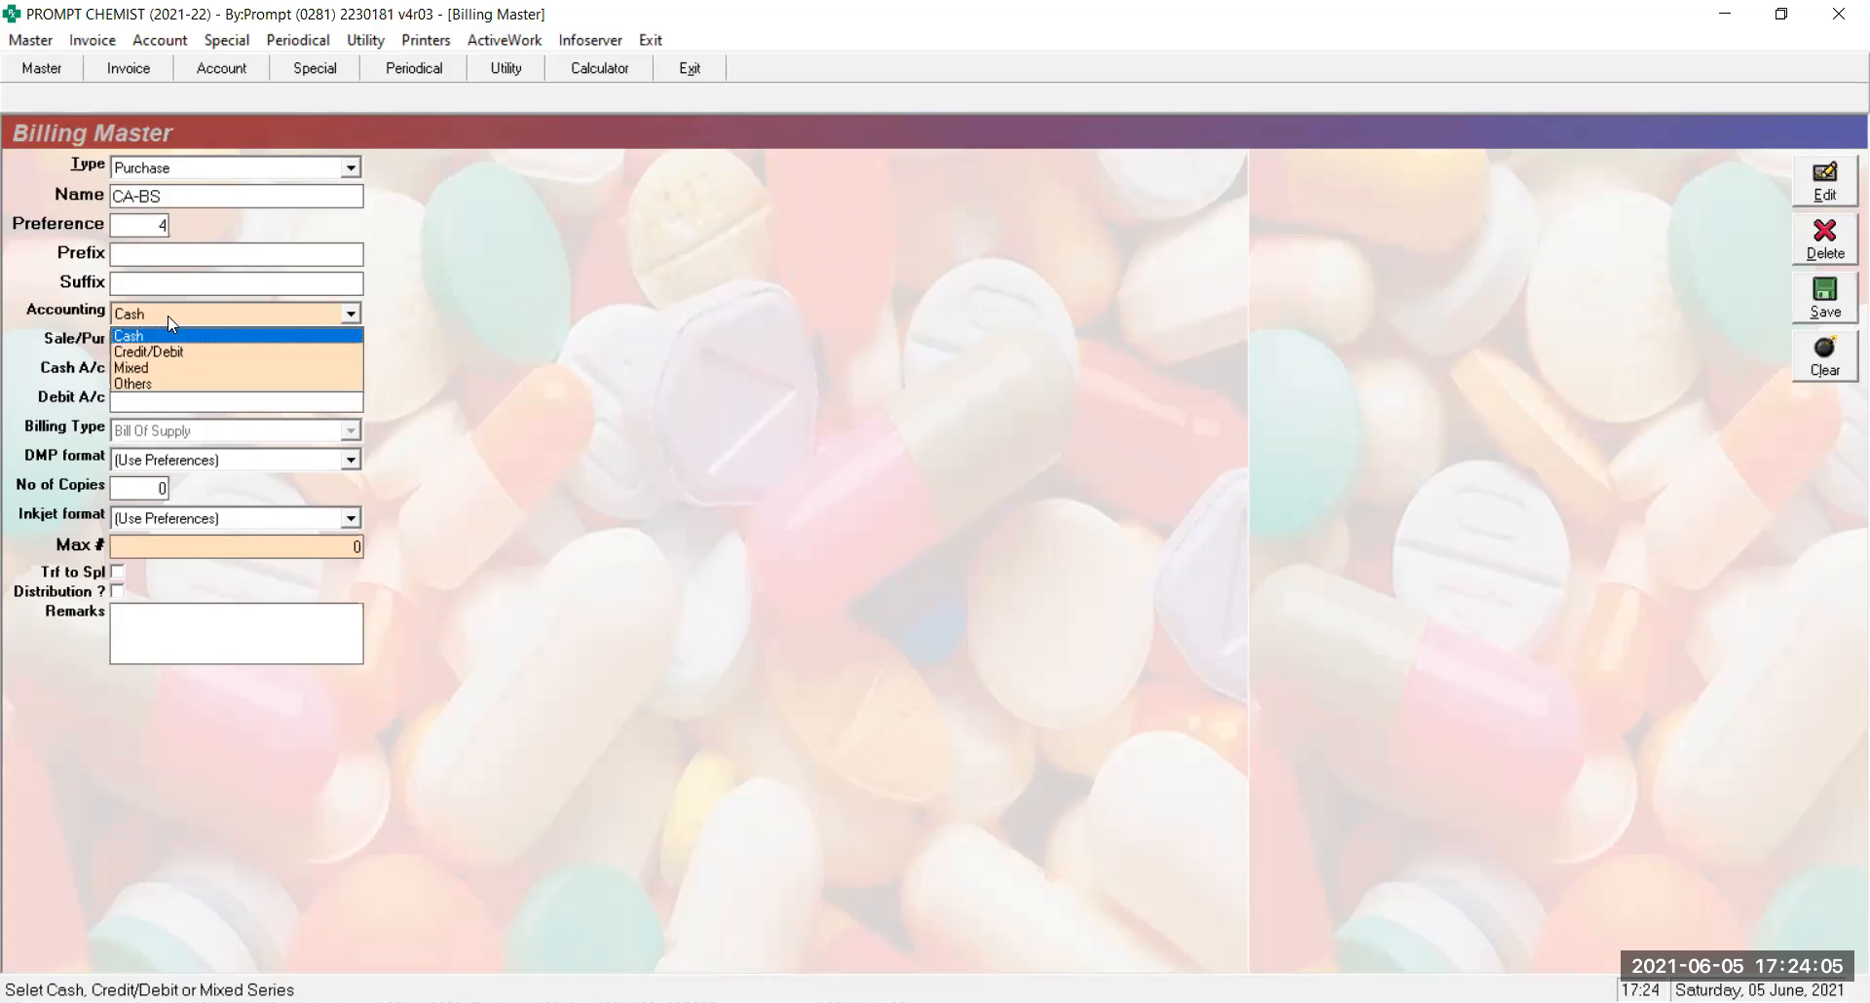
{"action": "left_click", "coordinate": [161, 172]}
{"action": "left_click", "coordinate": [162, 171]}
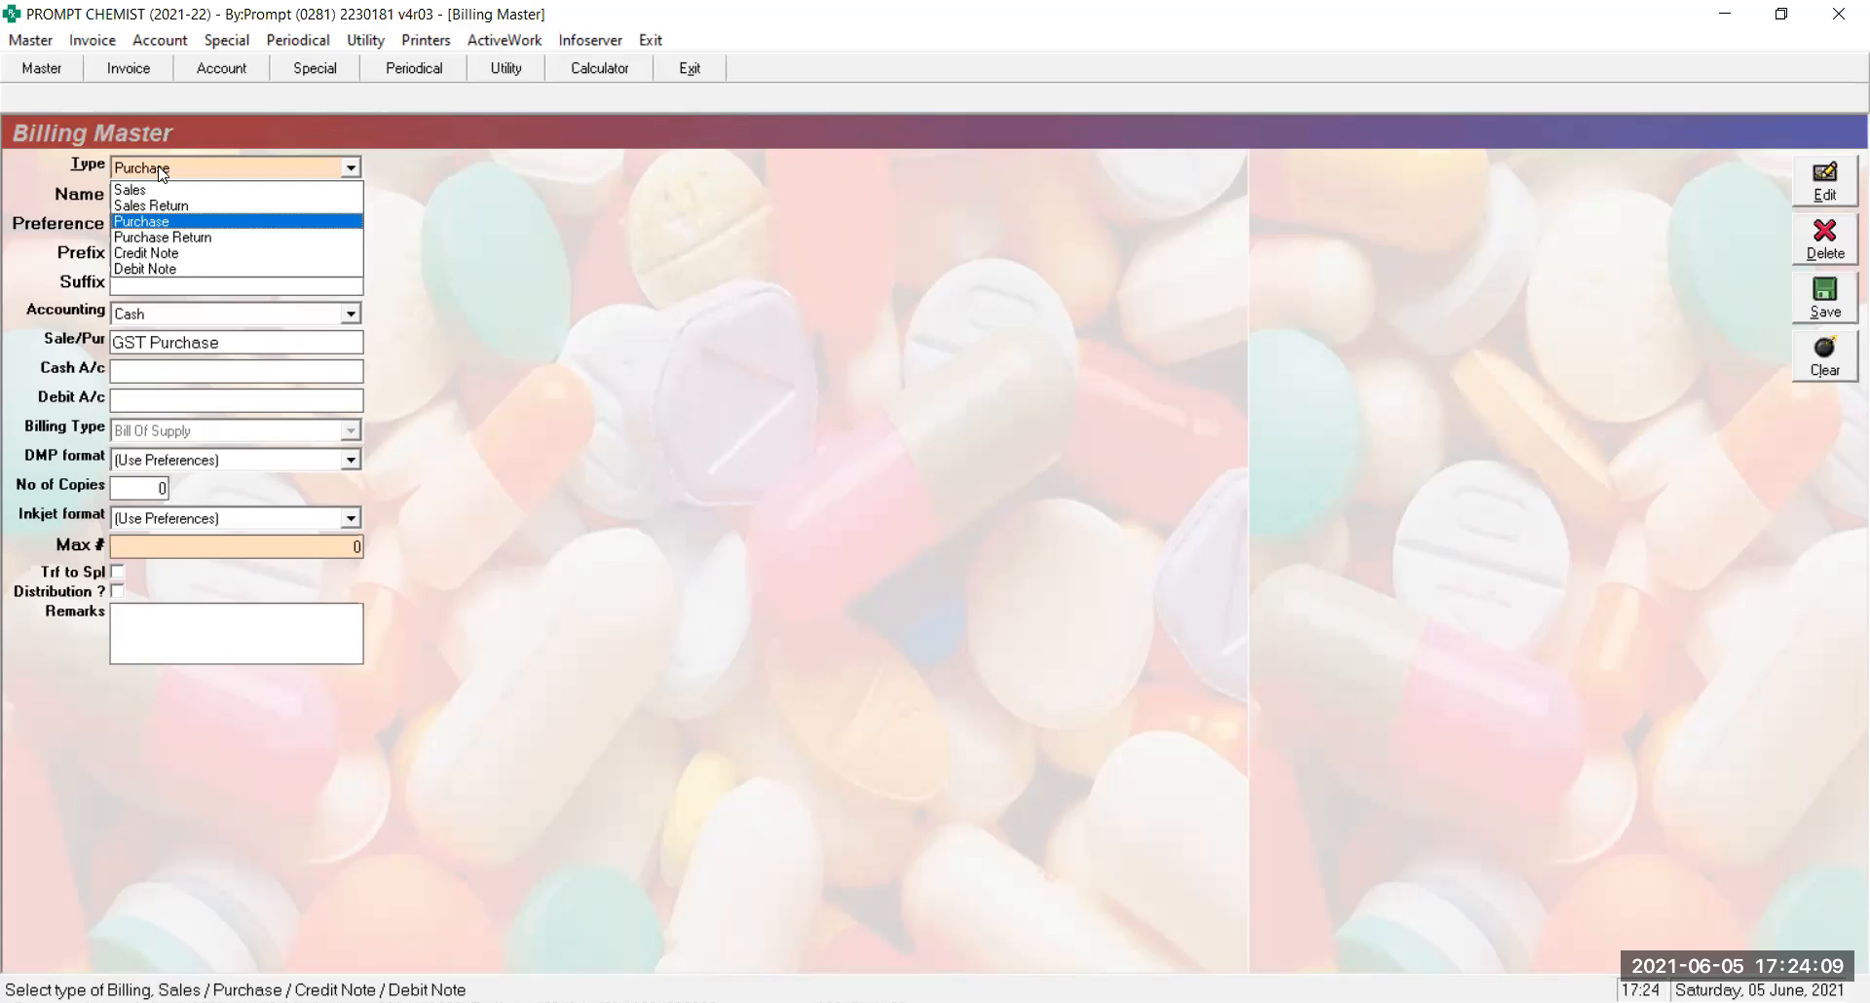
{"action": "left_click", "coordinate": [161, 171]}
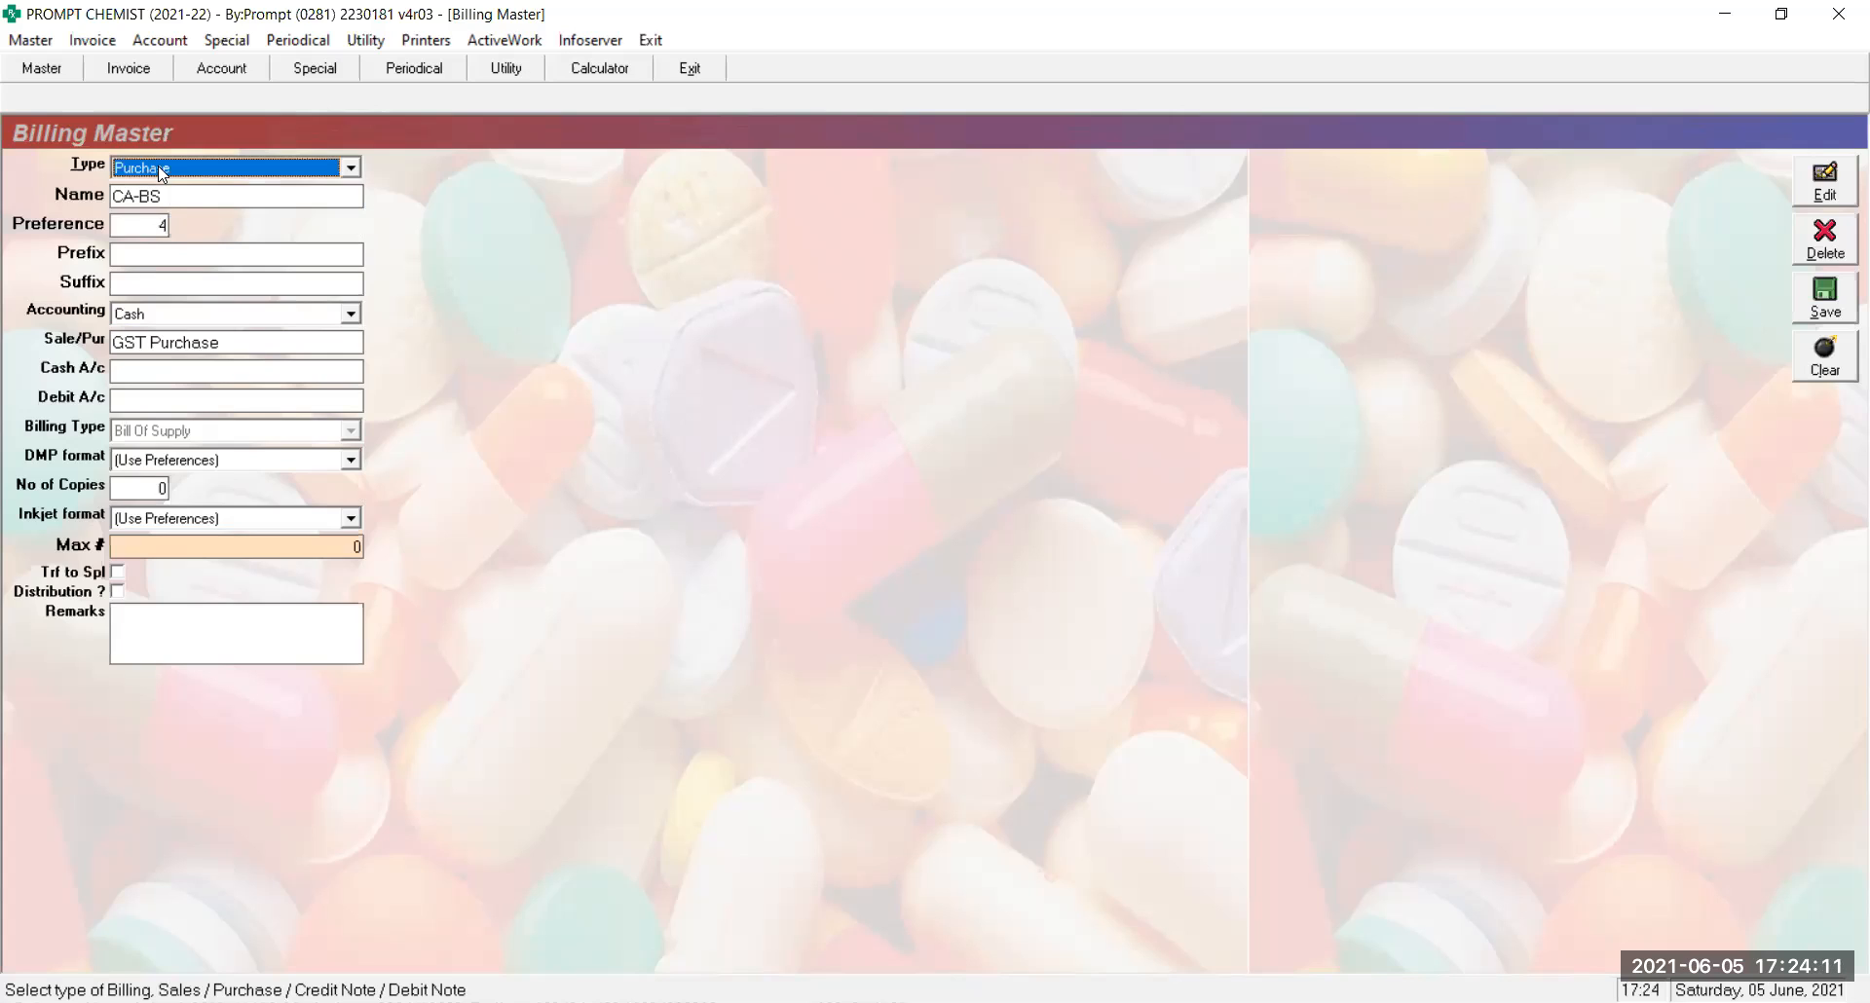
{"action": "left_click", "coordinate": [187, 206]}
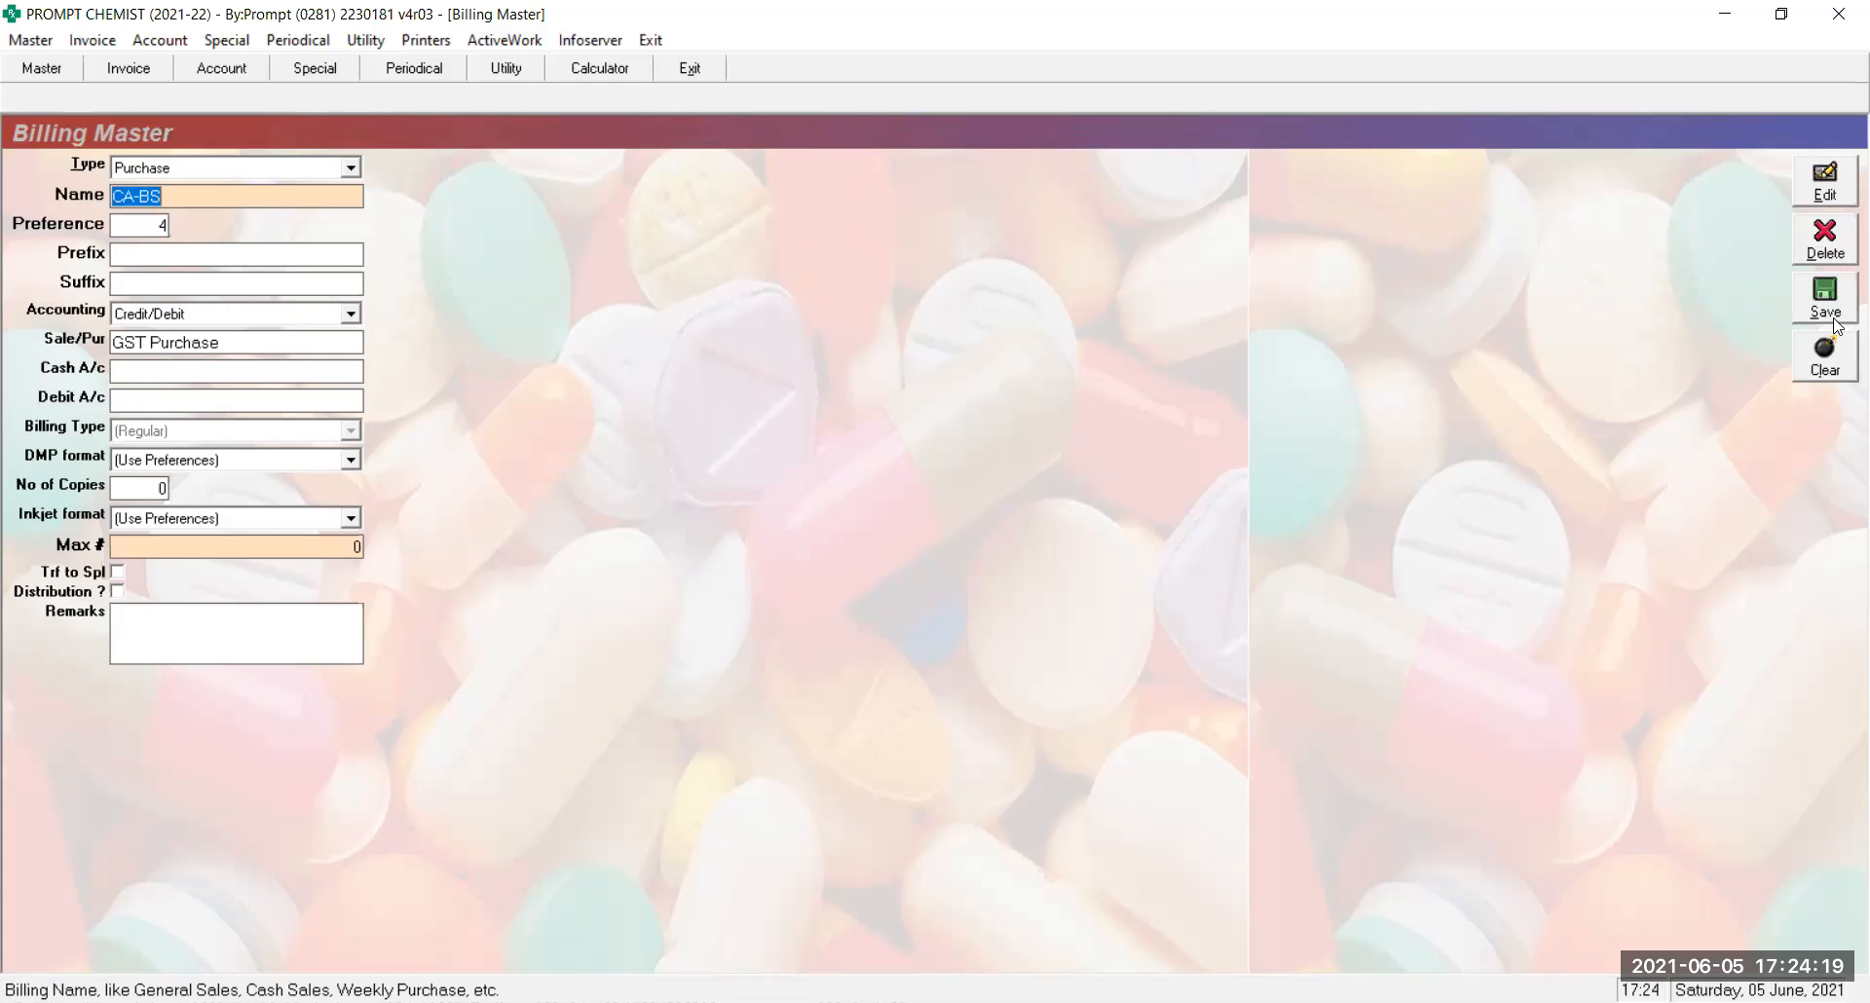
{"action": "left_click", "coordinate": [1817, 350]}
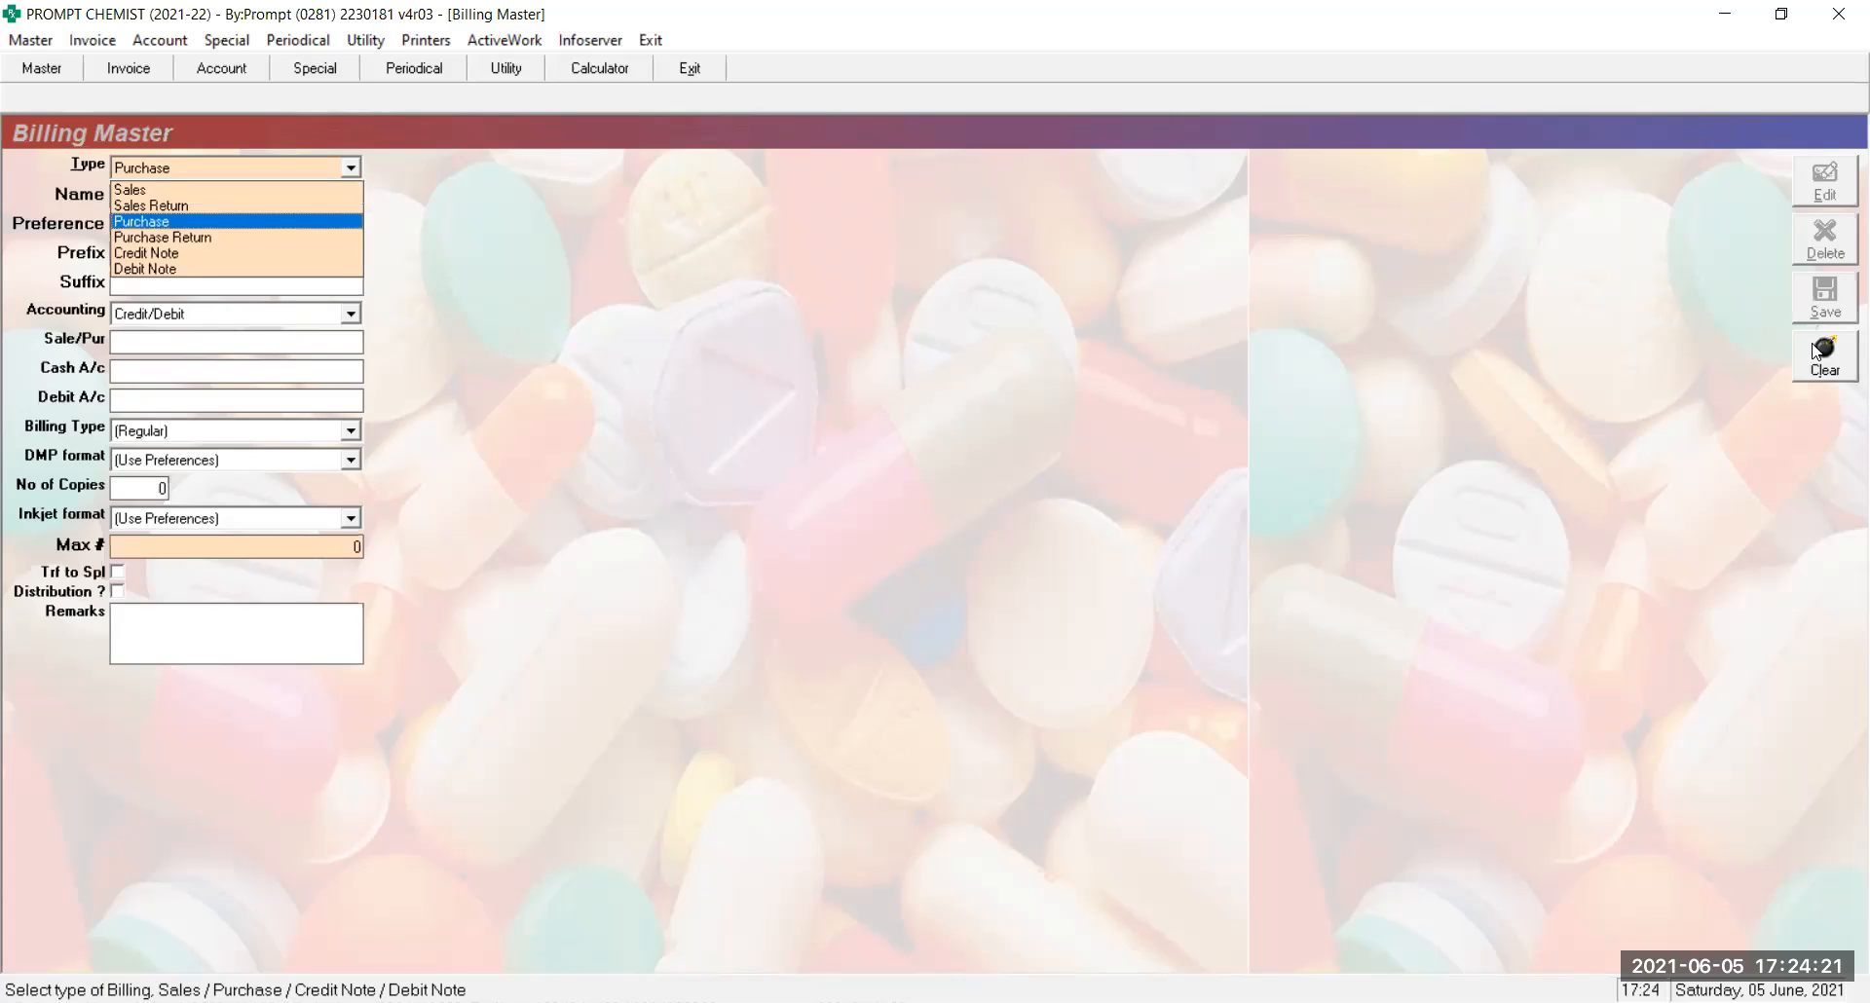
Start a Purchase Return series named CA-PR-T with preference 9
{"action": "key", "text": "Down"}
{"action": "key", "text": "Return"}
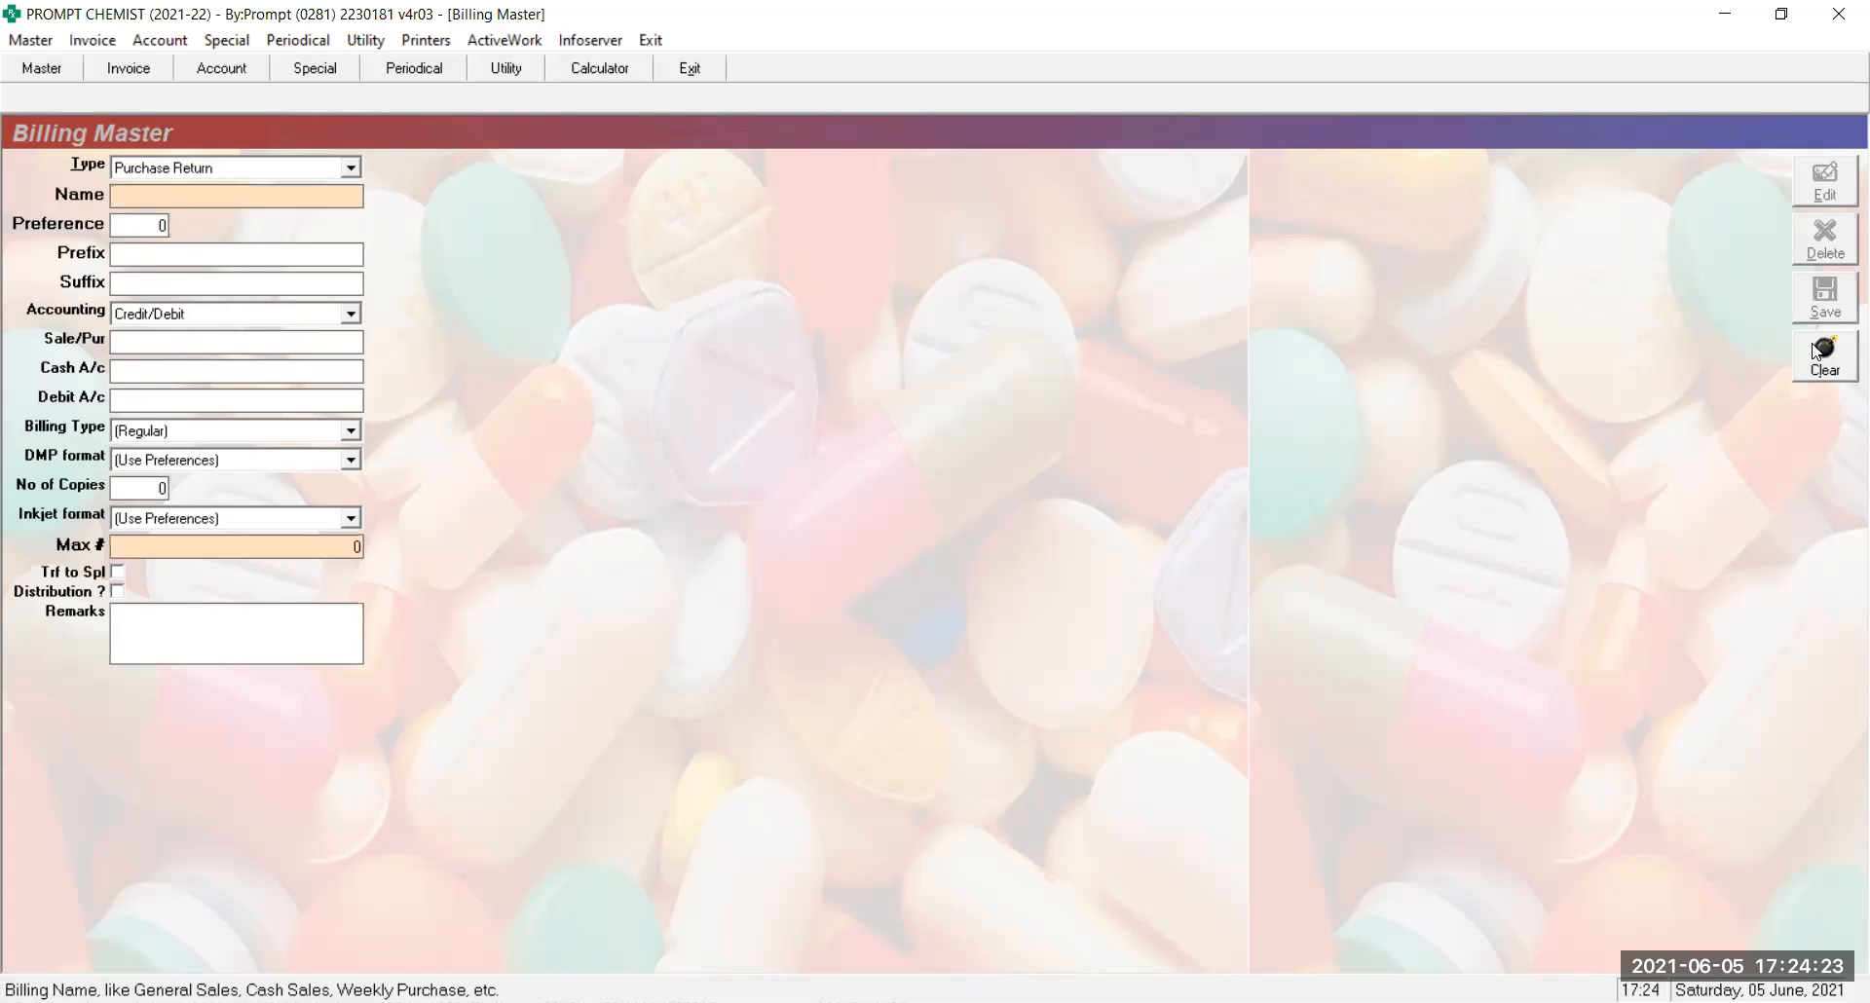
{"action": "type", "text": "CA-PR-T"}
{"action": "key", "text": "Return"}
{"action": "type", "text": "9"}
{"action": "key", "text": "Return"}
Give CA-PR-T Cash accounting, GST Purchase, CASH ON HAND and GST Tax Invoice, then save it
{"action": "key", "text": "Return"}
{"action": "key", "text": "Return"}
{"action": "key", "text": "Up"}
{"action": "key", "text": "Return"}
{"action": "type", "text": "GST"}
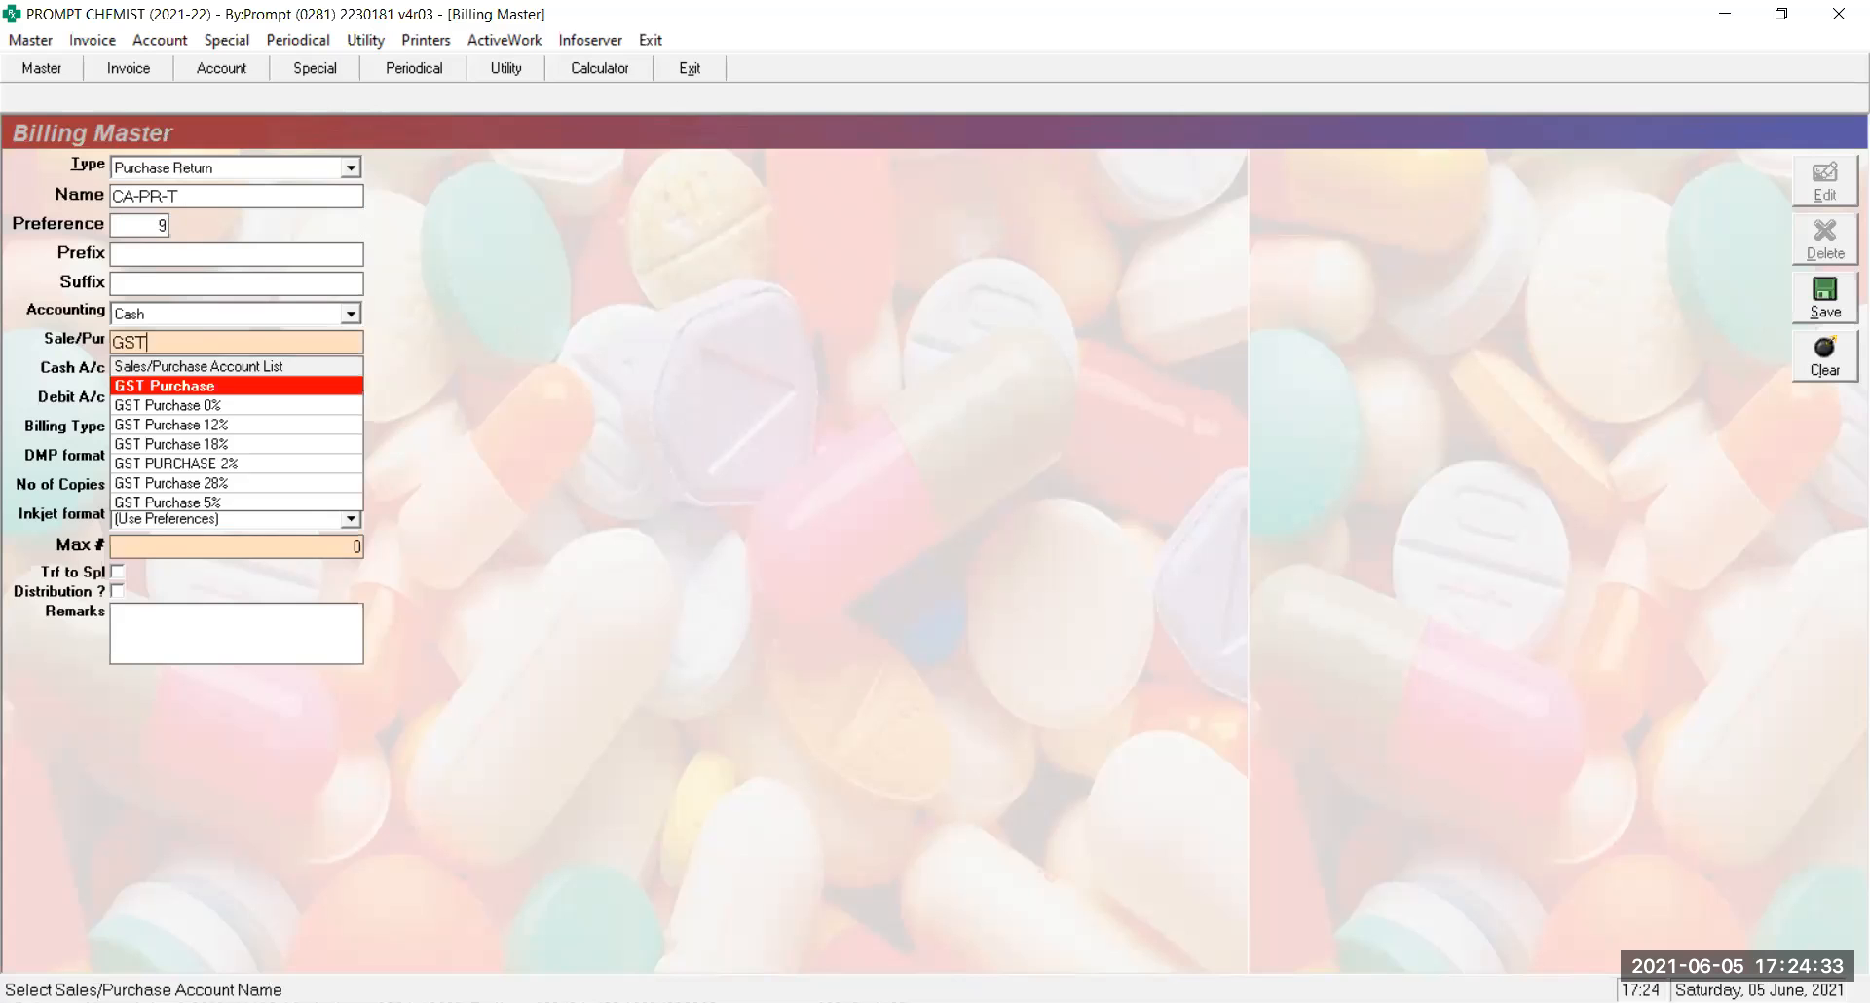
{"action": "key", "text": "Return"}
{"action": "type", "text": "CAS"}
{"action": "key", "text": "Return"}
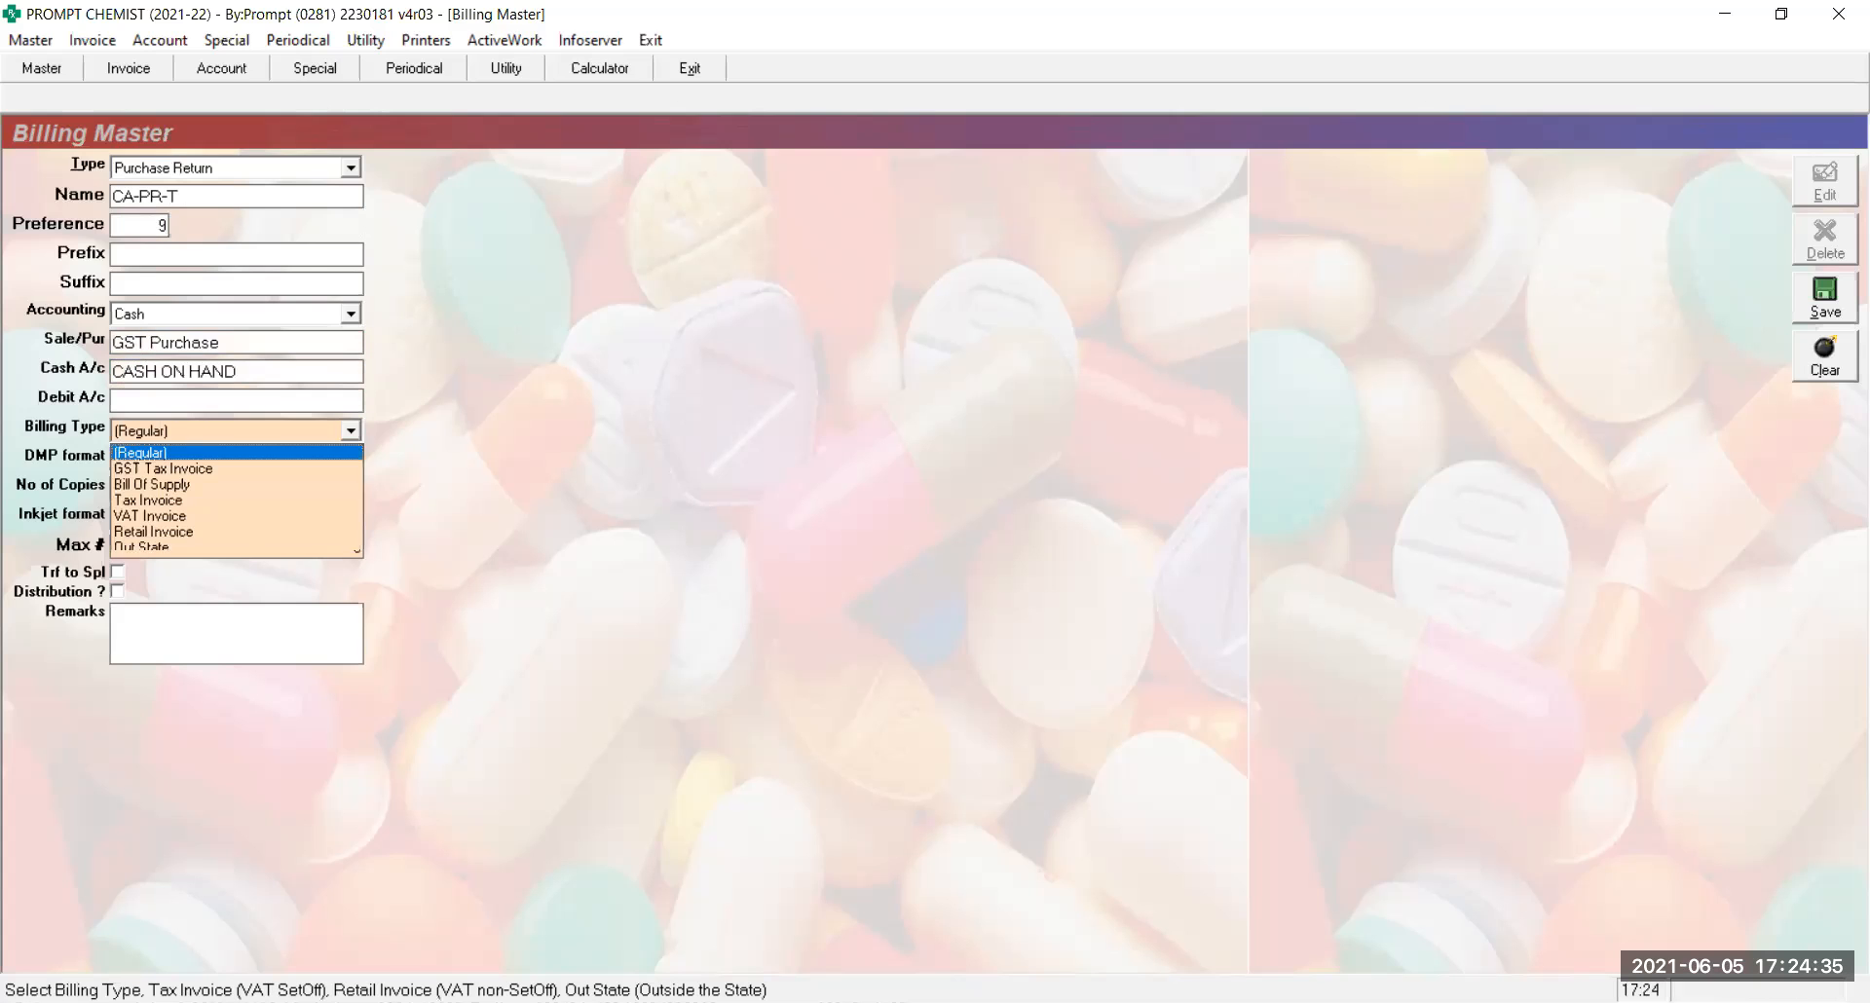
{"action": "key", "text": "Down"}
{"action": "key", "text": "Return"}
{"action": "key", "text": "Return"}
{"action": "key", "text": "Return"}
{"action": "key", "text": "Return"}
{"action": "key", "text": "Return"}
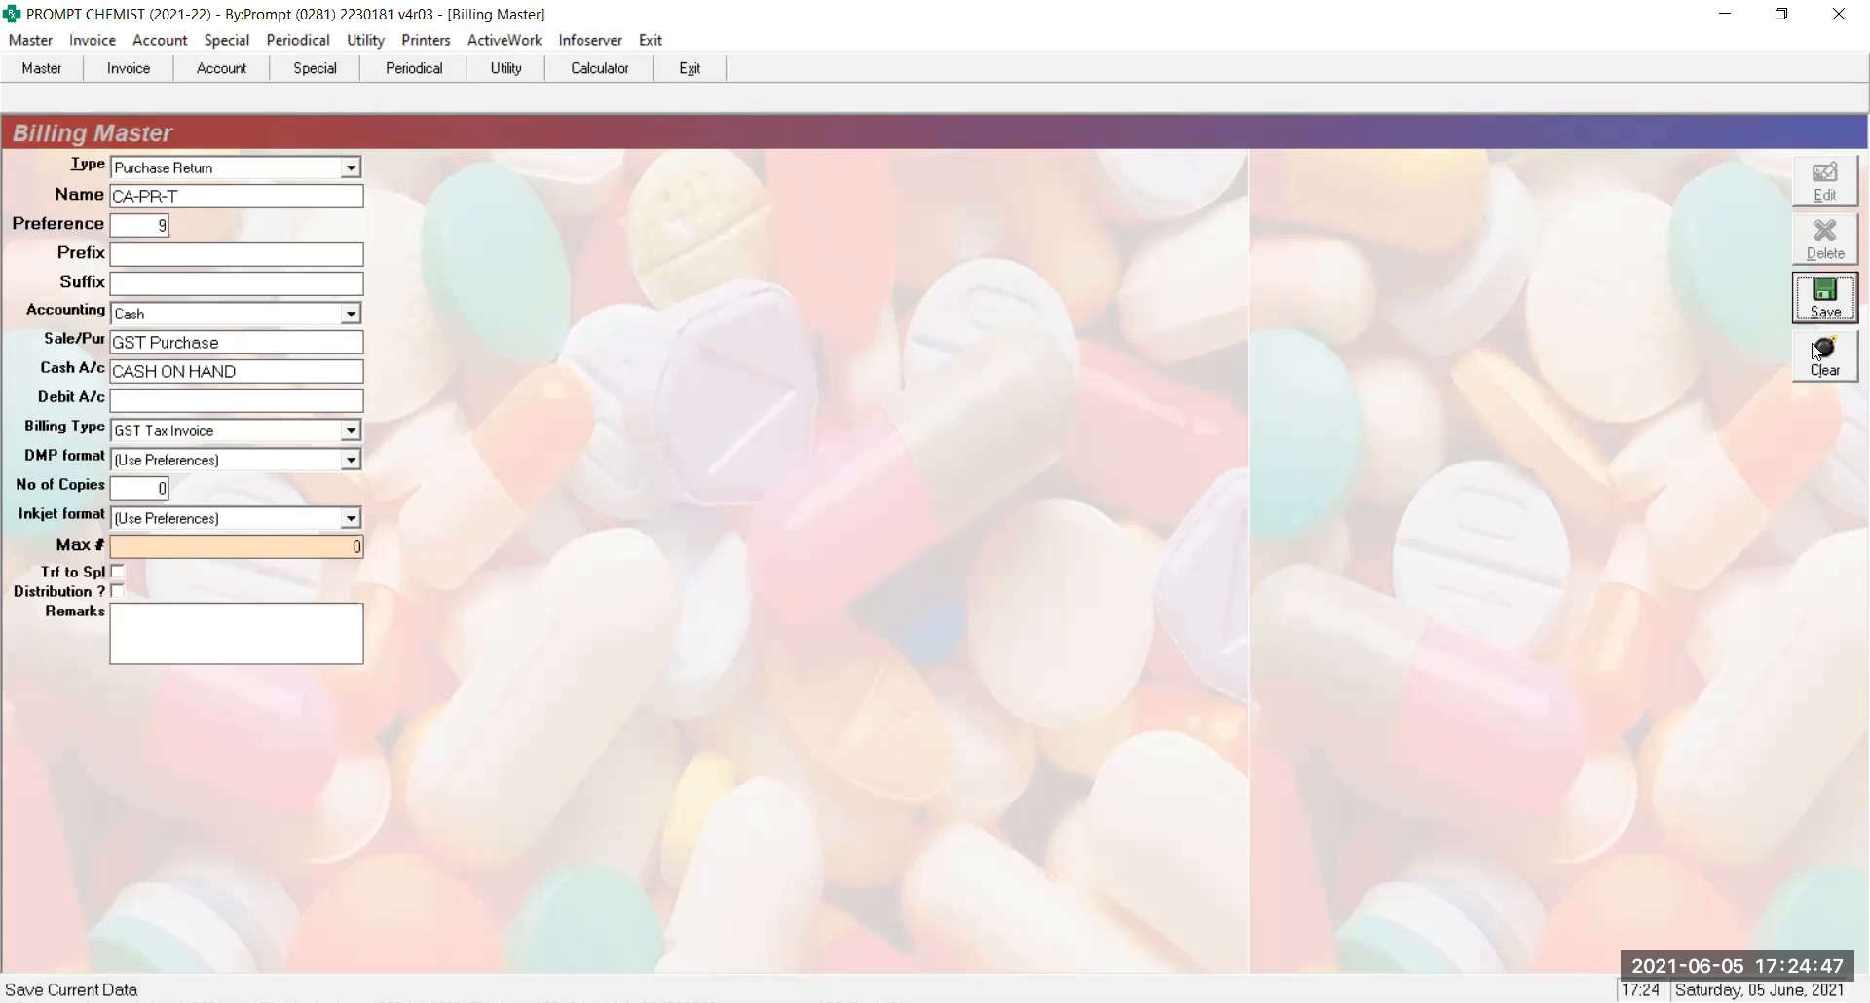
{"action": "left_click", "coordinate": [1817, 352]}
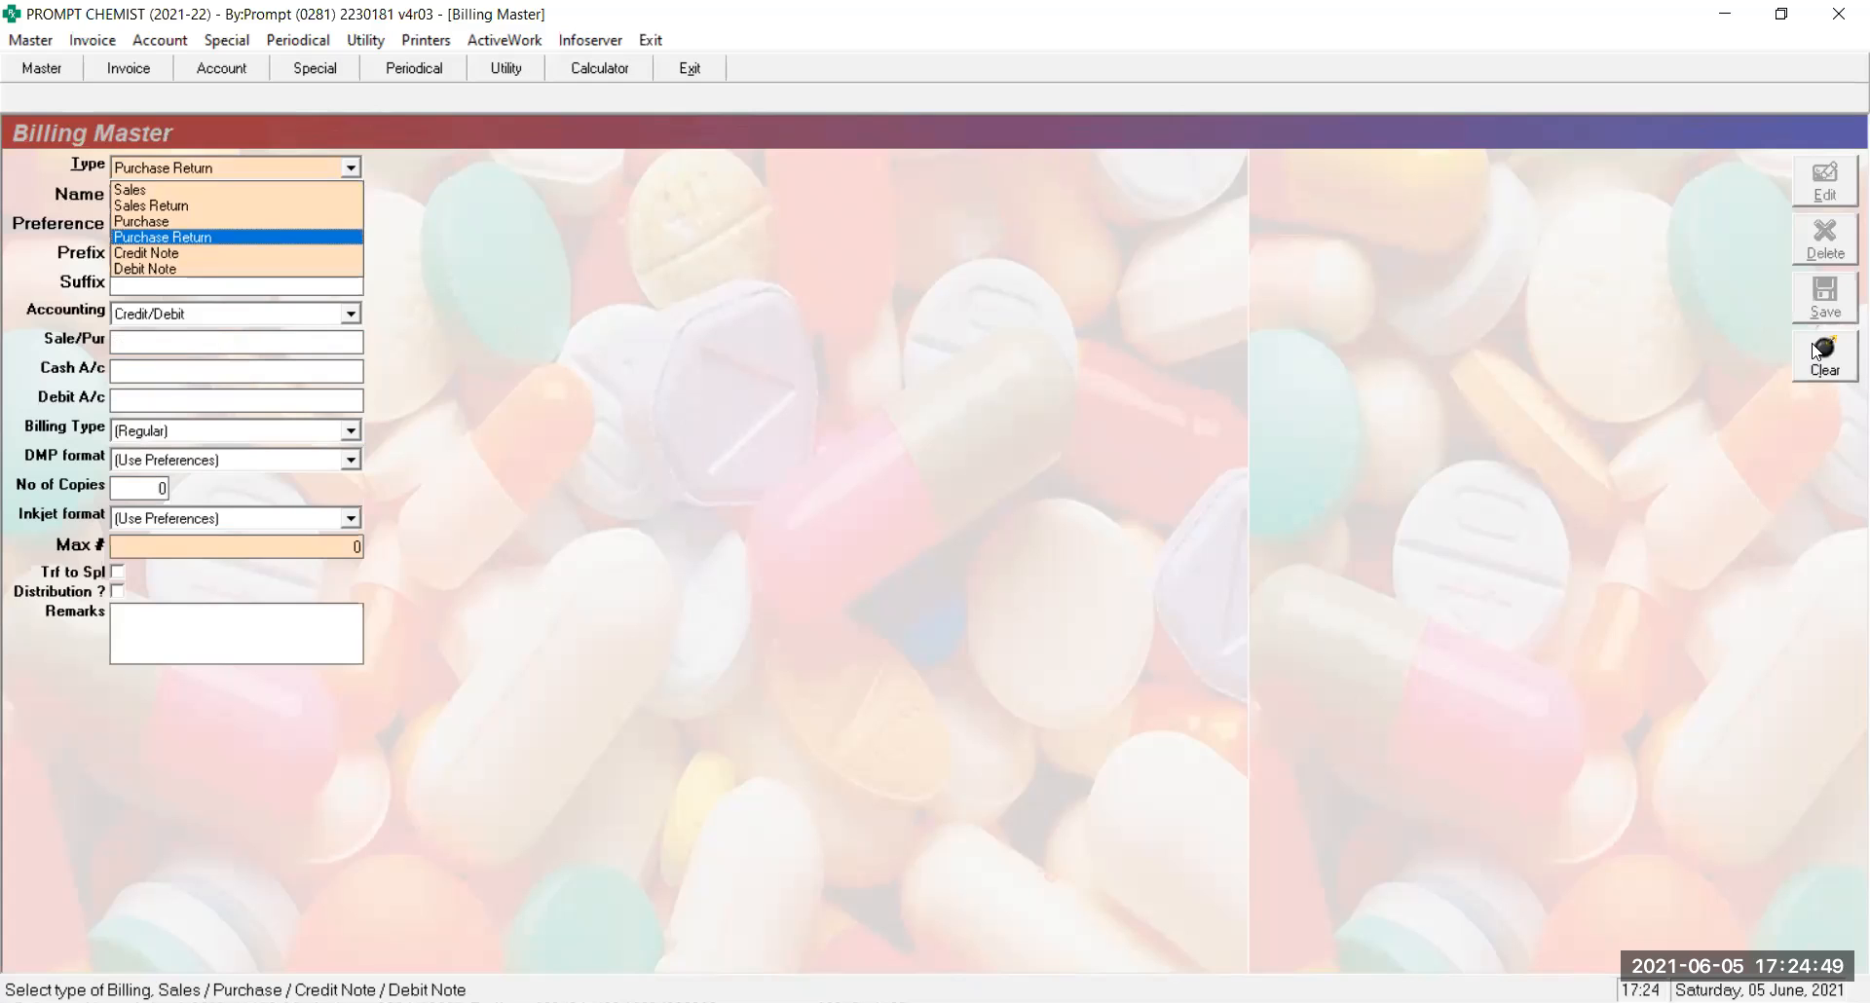
Create Purchase Return series DB-PRT with Credit/Debit accounting, GST Purchase and GST Tax Invoice
{"action": "key", "text": "Up"}
{"action": "key", "text": "Return"}
{"action": "type", "text": "DB-PRT"}
{"action": "key", "text": "Return"}
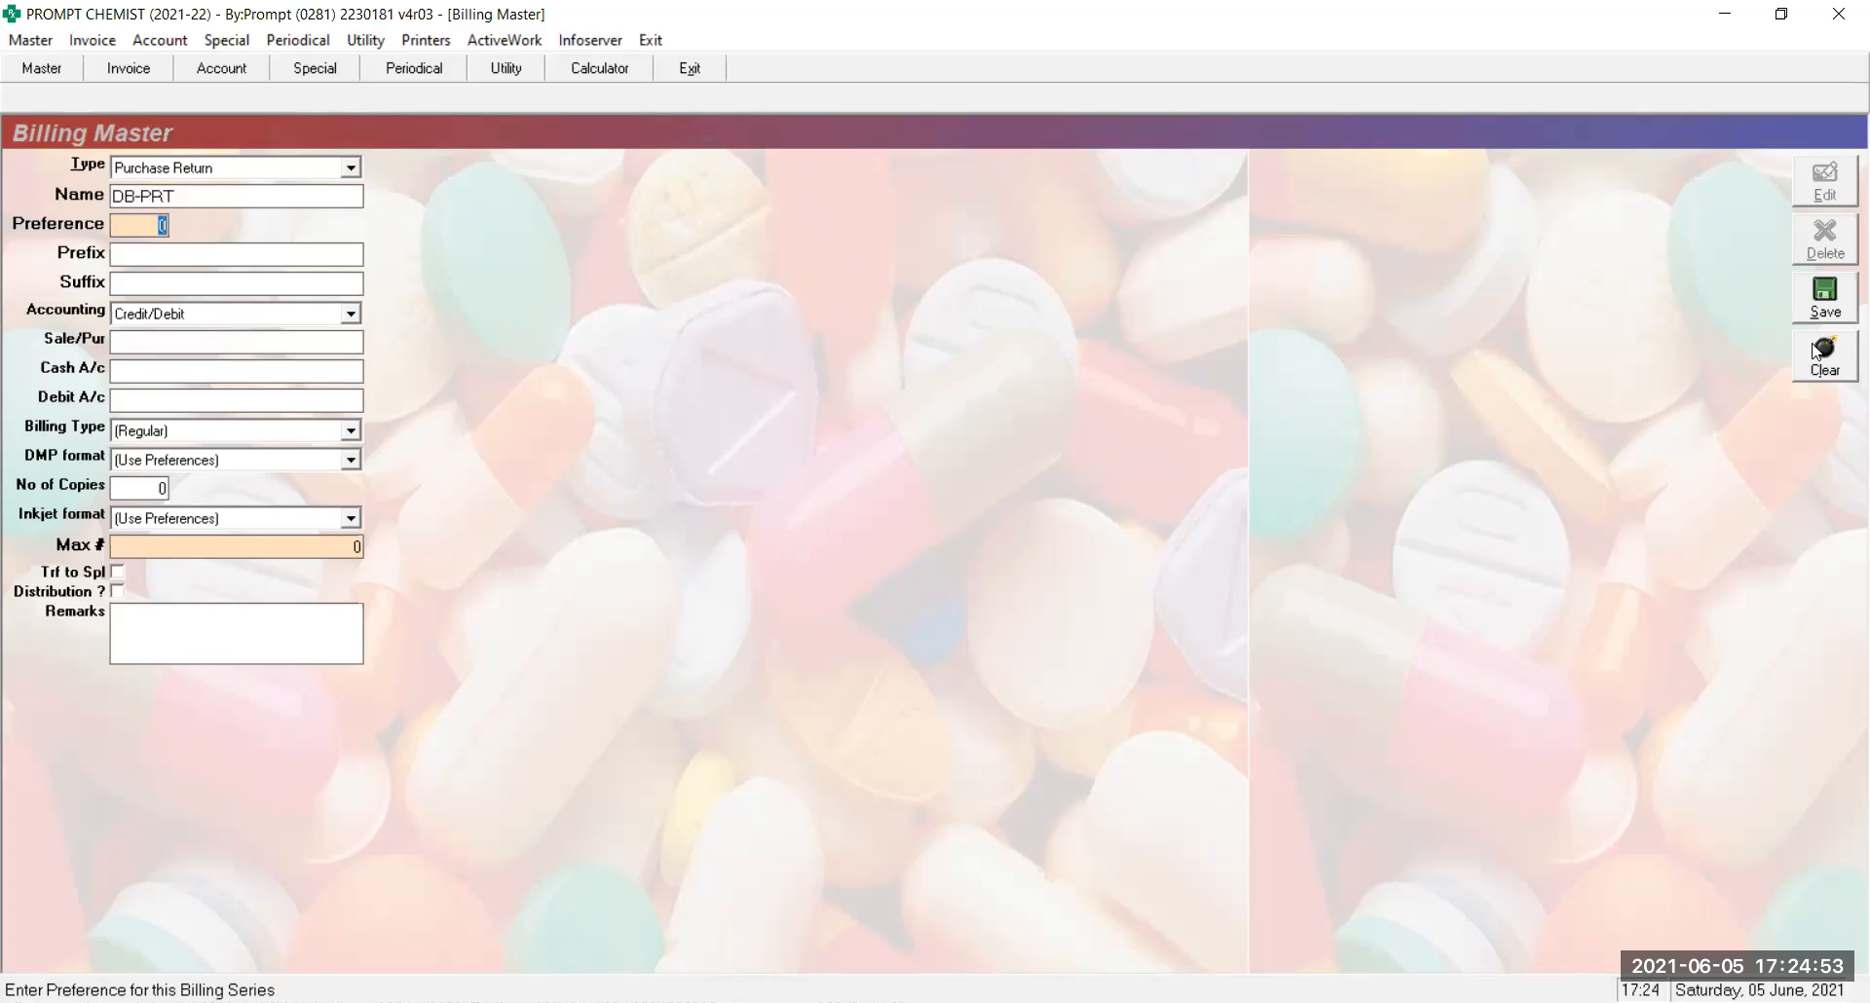
{"action": "key", "text": "Return"}
{"action": "key", "text": "Return"}
{"action": "key", "text": "Return"}
{"action": "key", "text": "Return"}
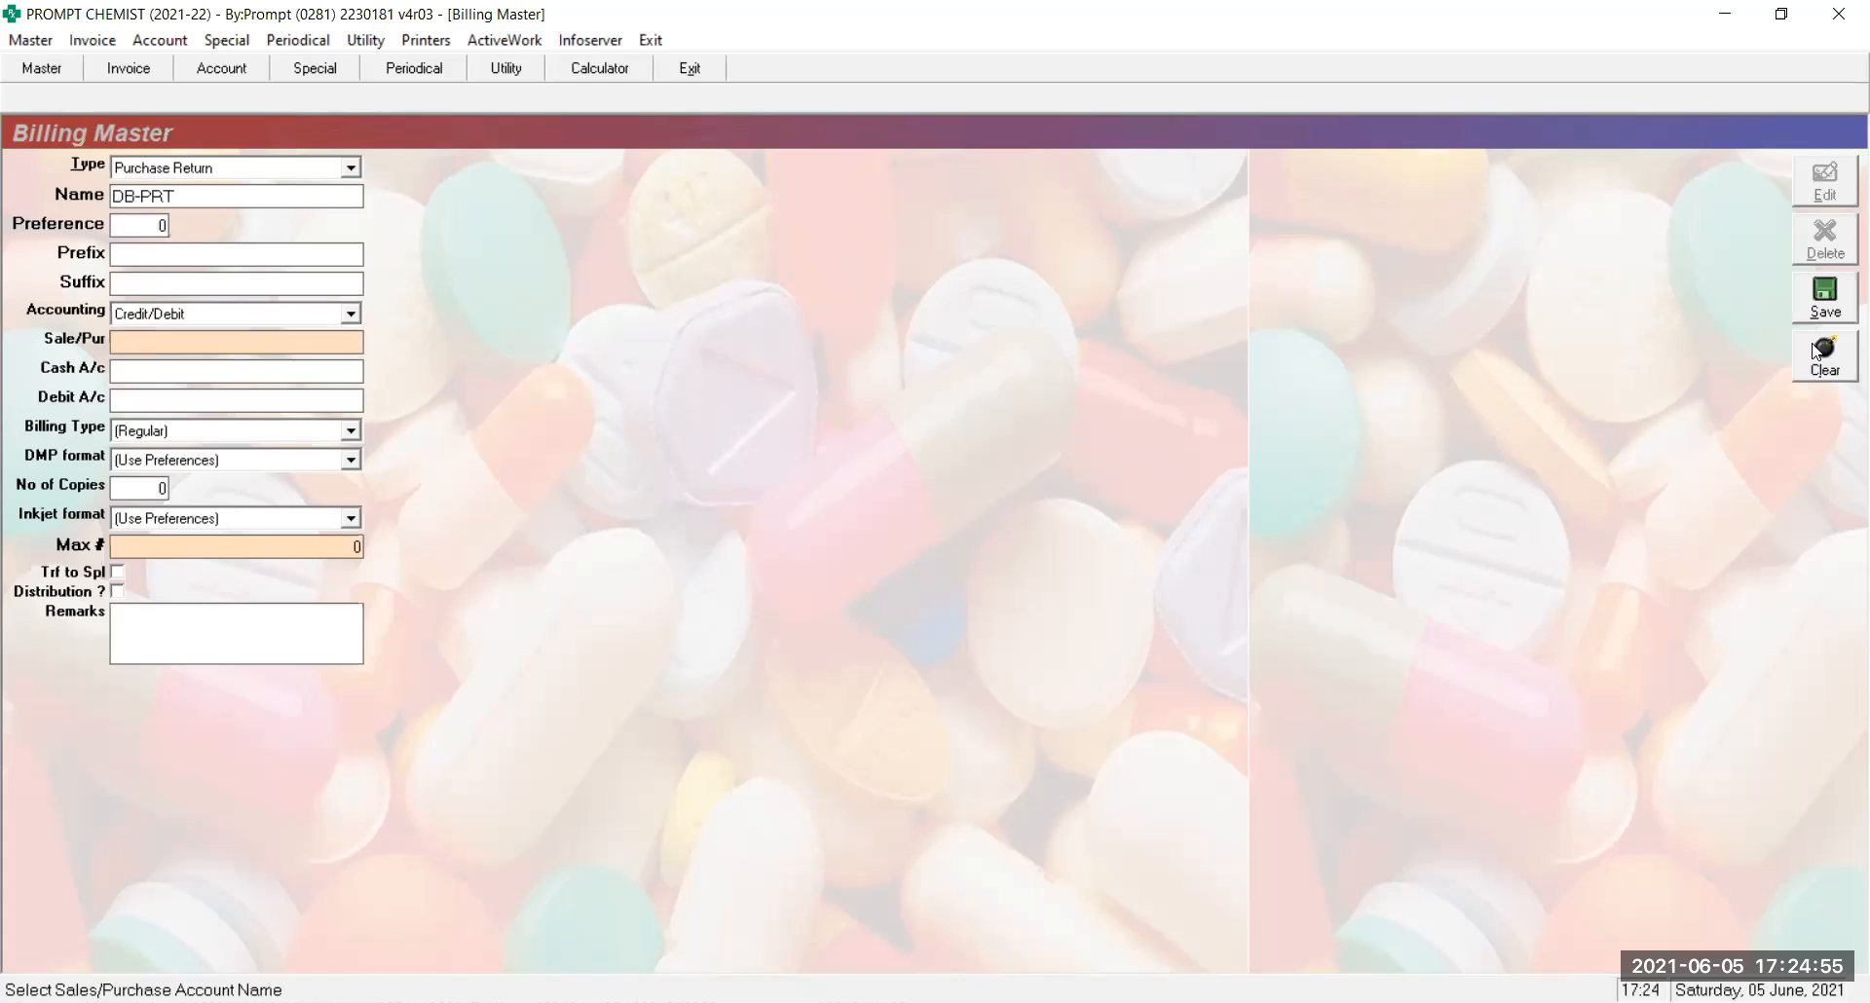
{"action": "type", "text": "GST"}
{"action": "key", "text": "Return"}
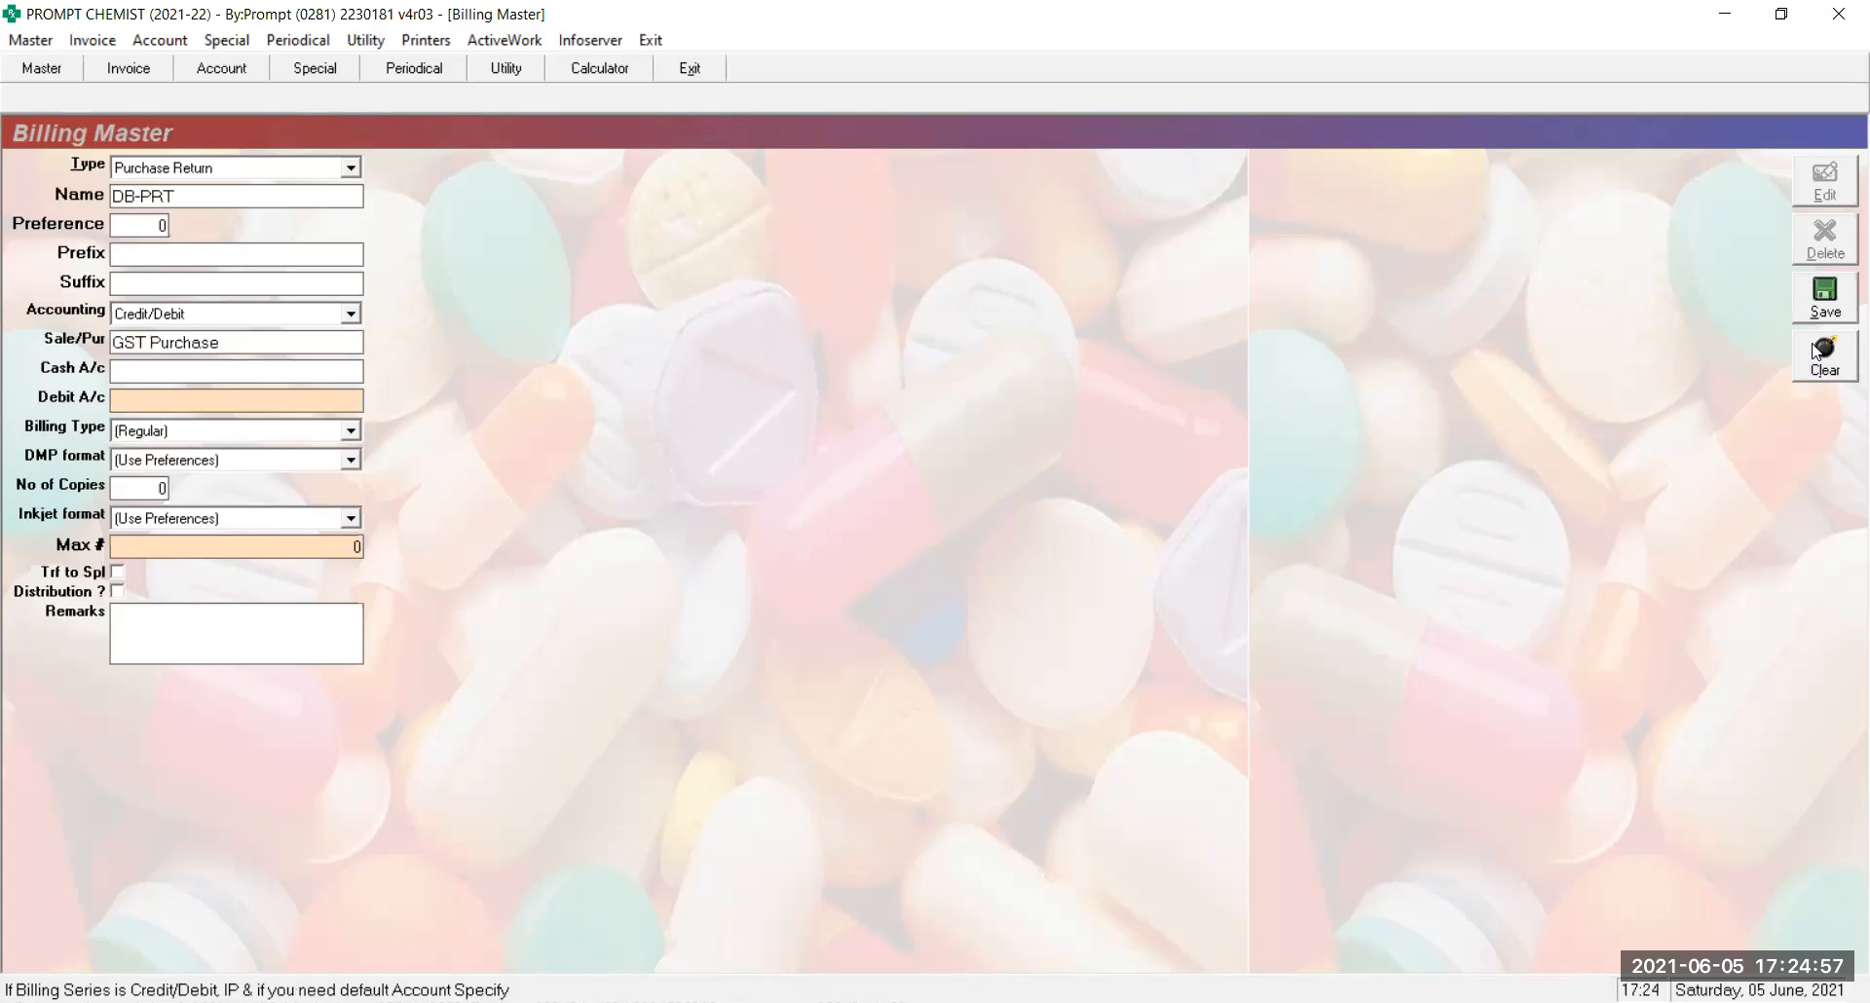
{"action": "key", "text": "Return"}
{"action": "key", "text": "Down"}
{"action": "key", "text": "Return"}
{"action": "key", "text": "Return"}
{"action": "key", "text": "Return"}
{"action": "key", "text": "Return"}
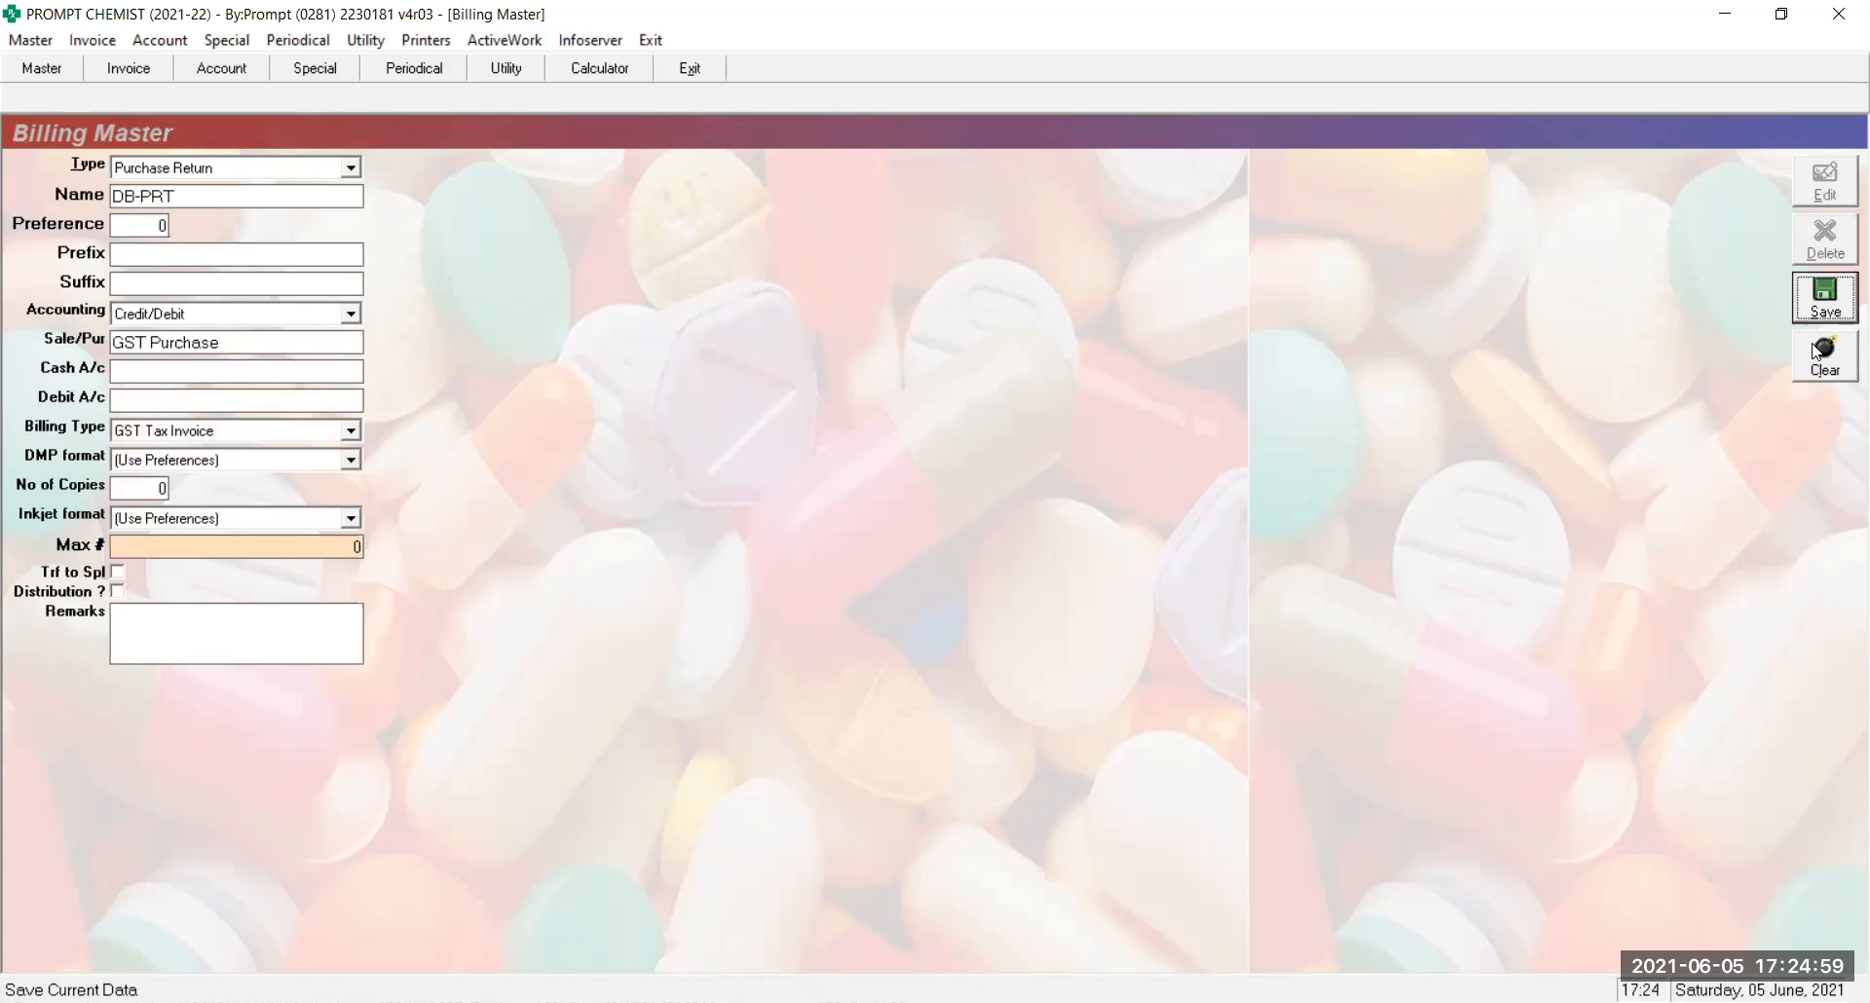
{"action": "key", "text": "Return"}
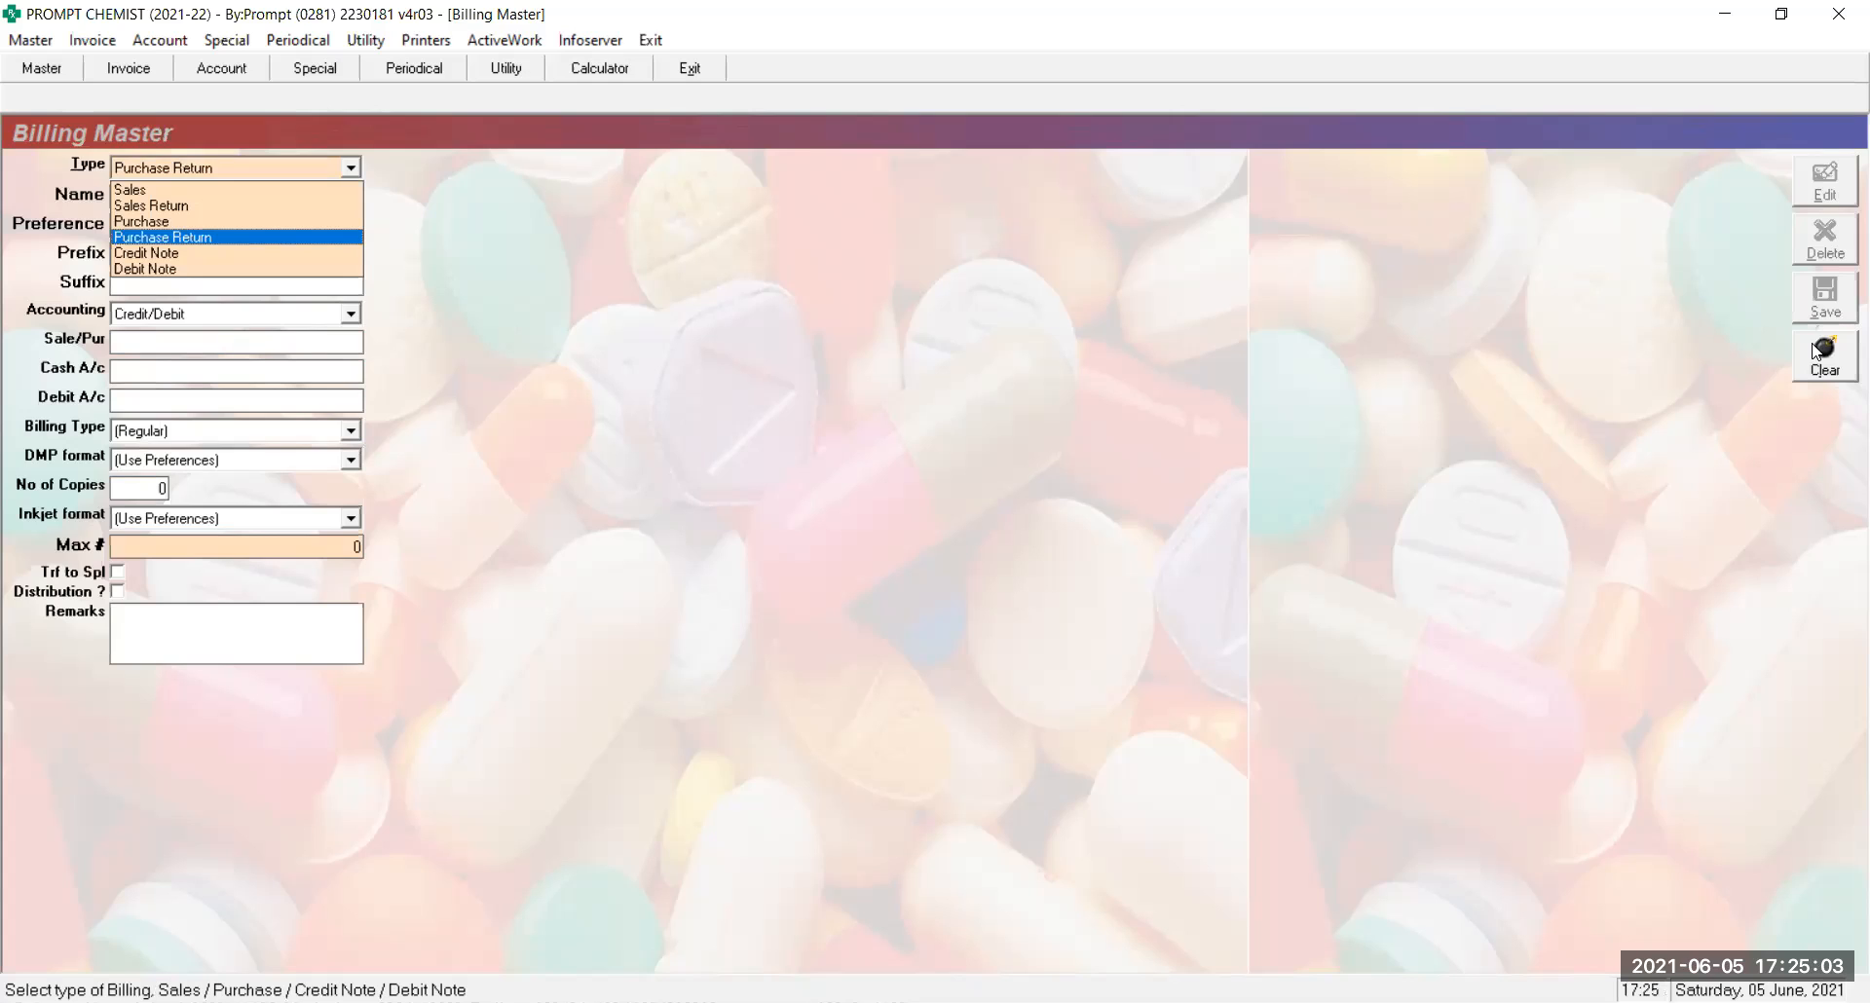
Save a Purchase series named CA-T, keeping its default details
{"action": "key", "text": "Up"}
{"action": "key", "text": "Return"}
{"action": "type", "text": "CA"}
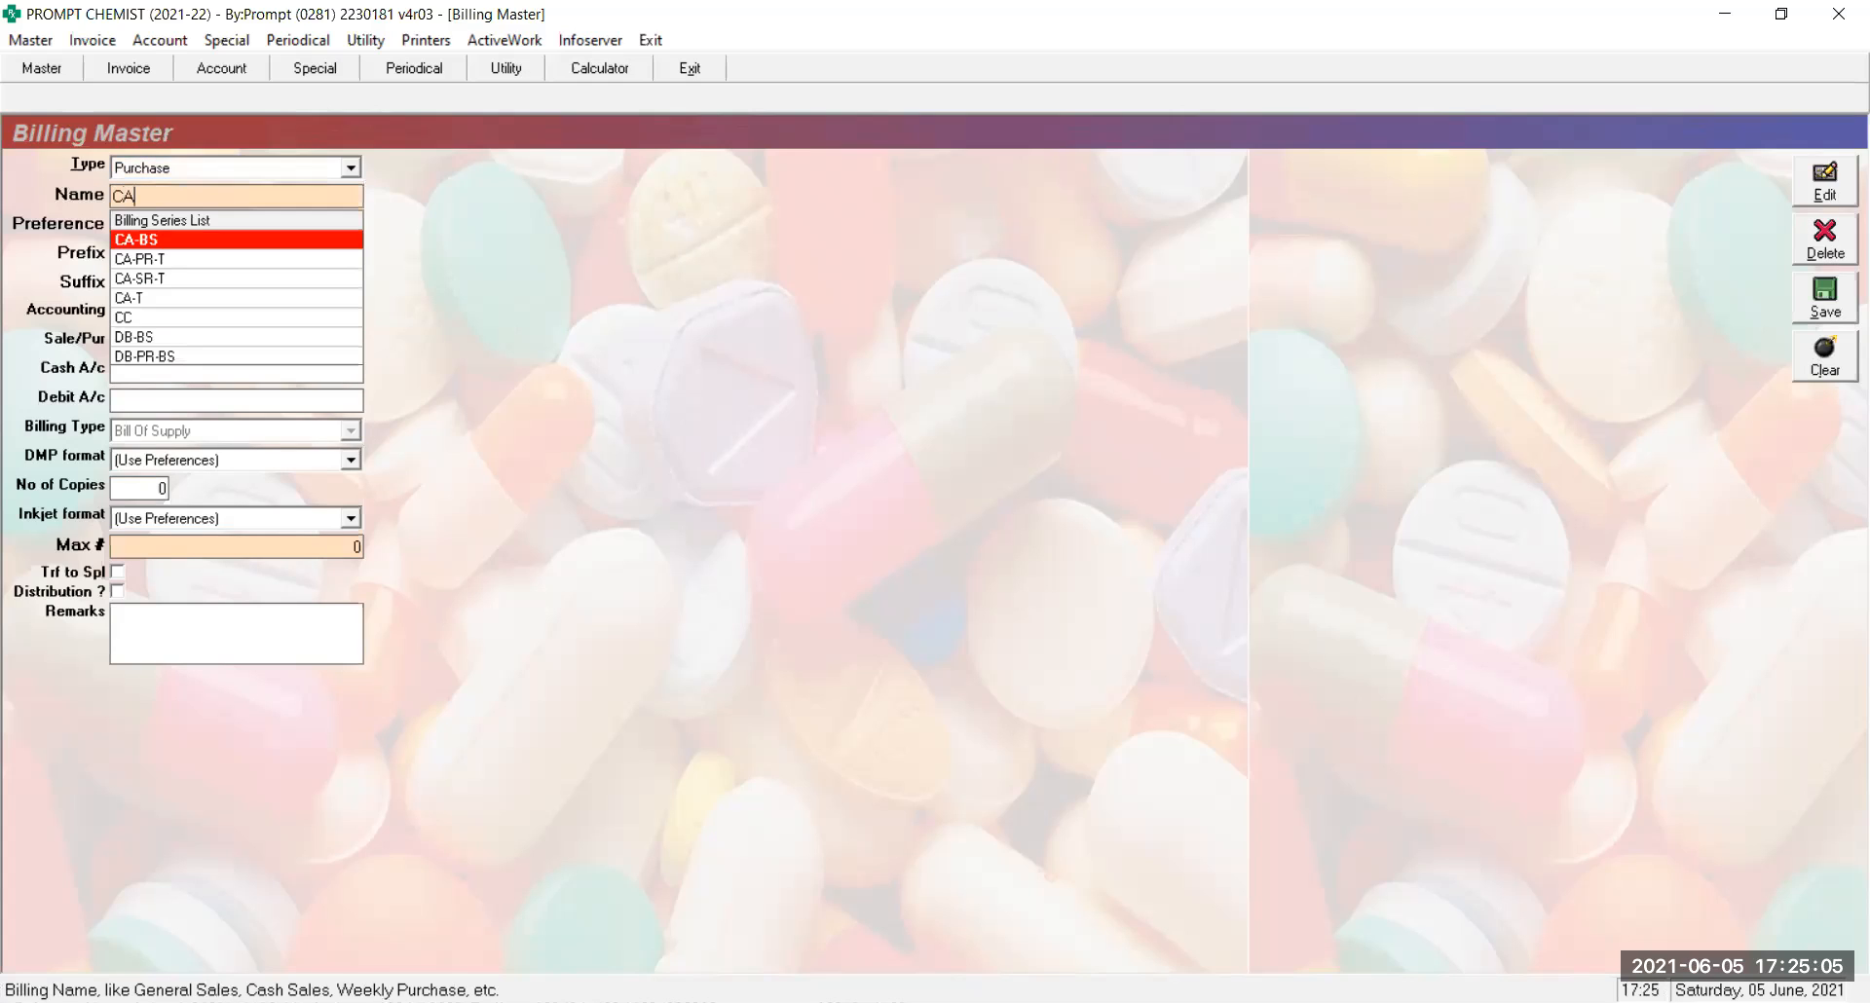
{"action": "type", "text": "-T"}
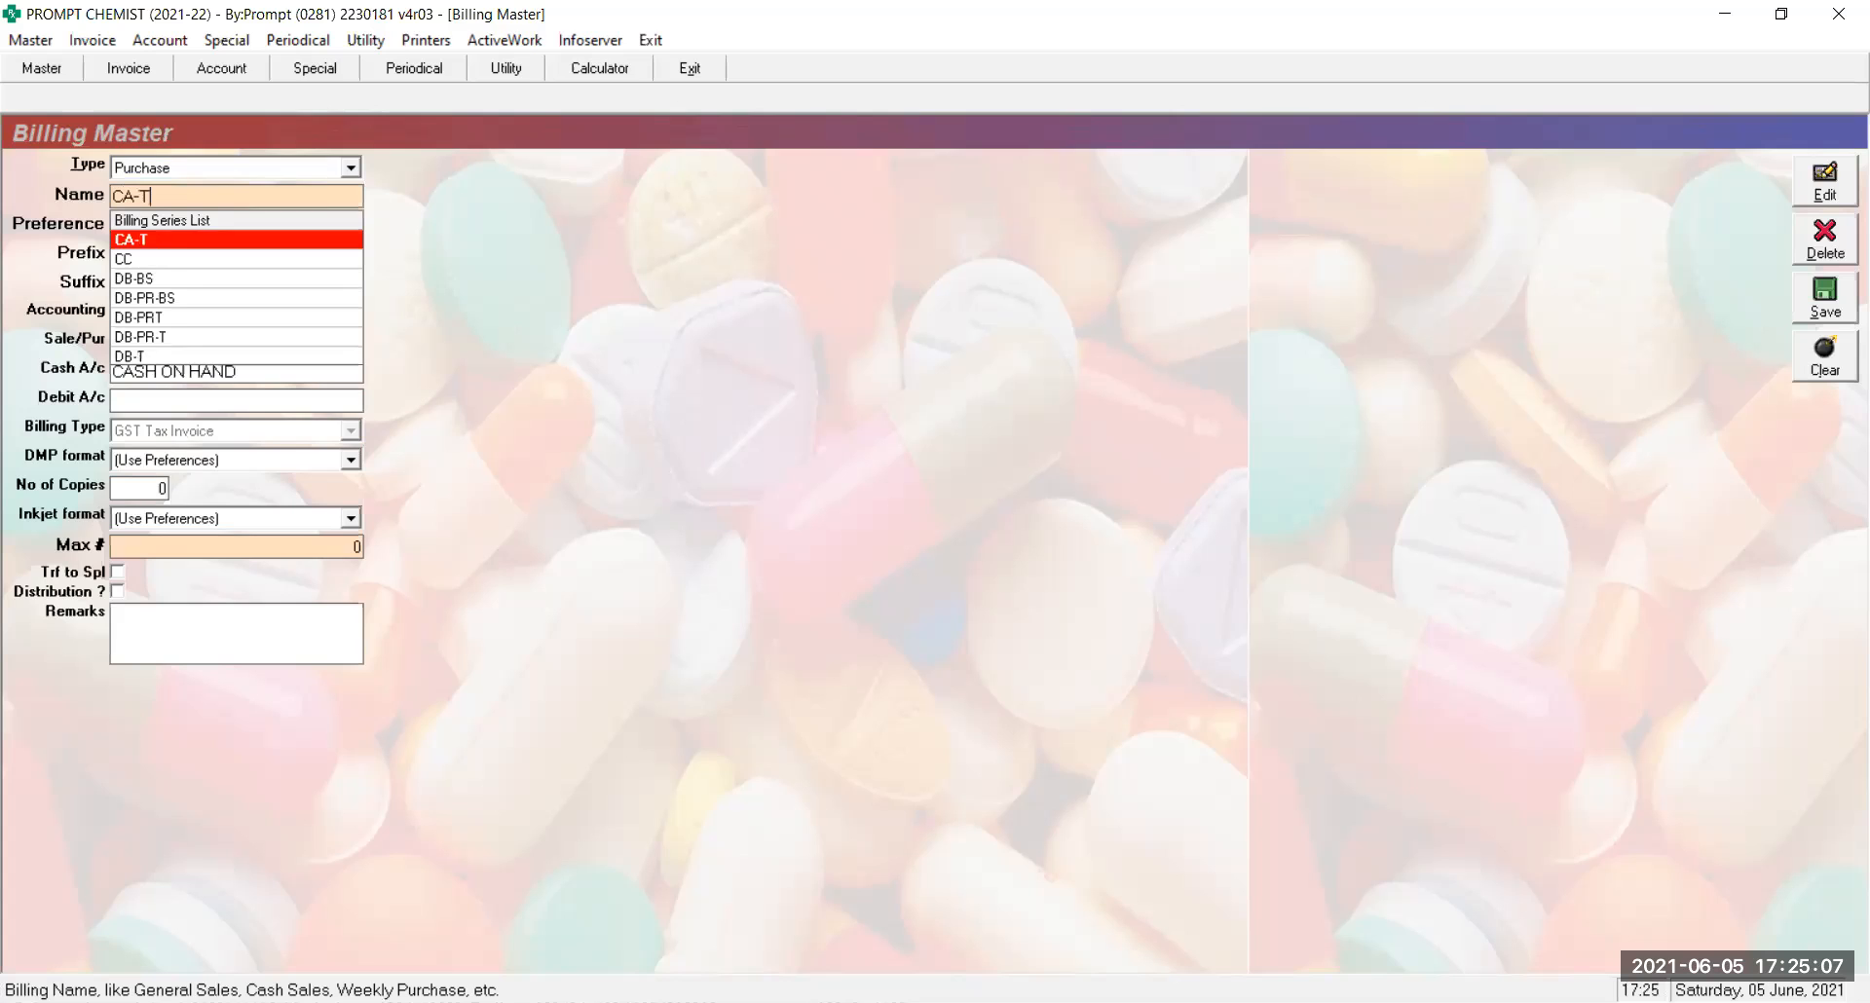
{"action": "key", "text": "Return"}
{"action": "key", "text": "Return"}
{"action": "key", "text": "Return"}
{"action": "key", "text": "Return"}
{"action": "key", "text": "Return"}
{"action": "key", "text": "Return"}
{"action": "key", "text": "Return"}
{"action": "key", "text": "Return"}
{"action": "key", "text": "Return"}
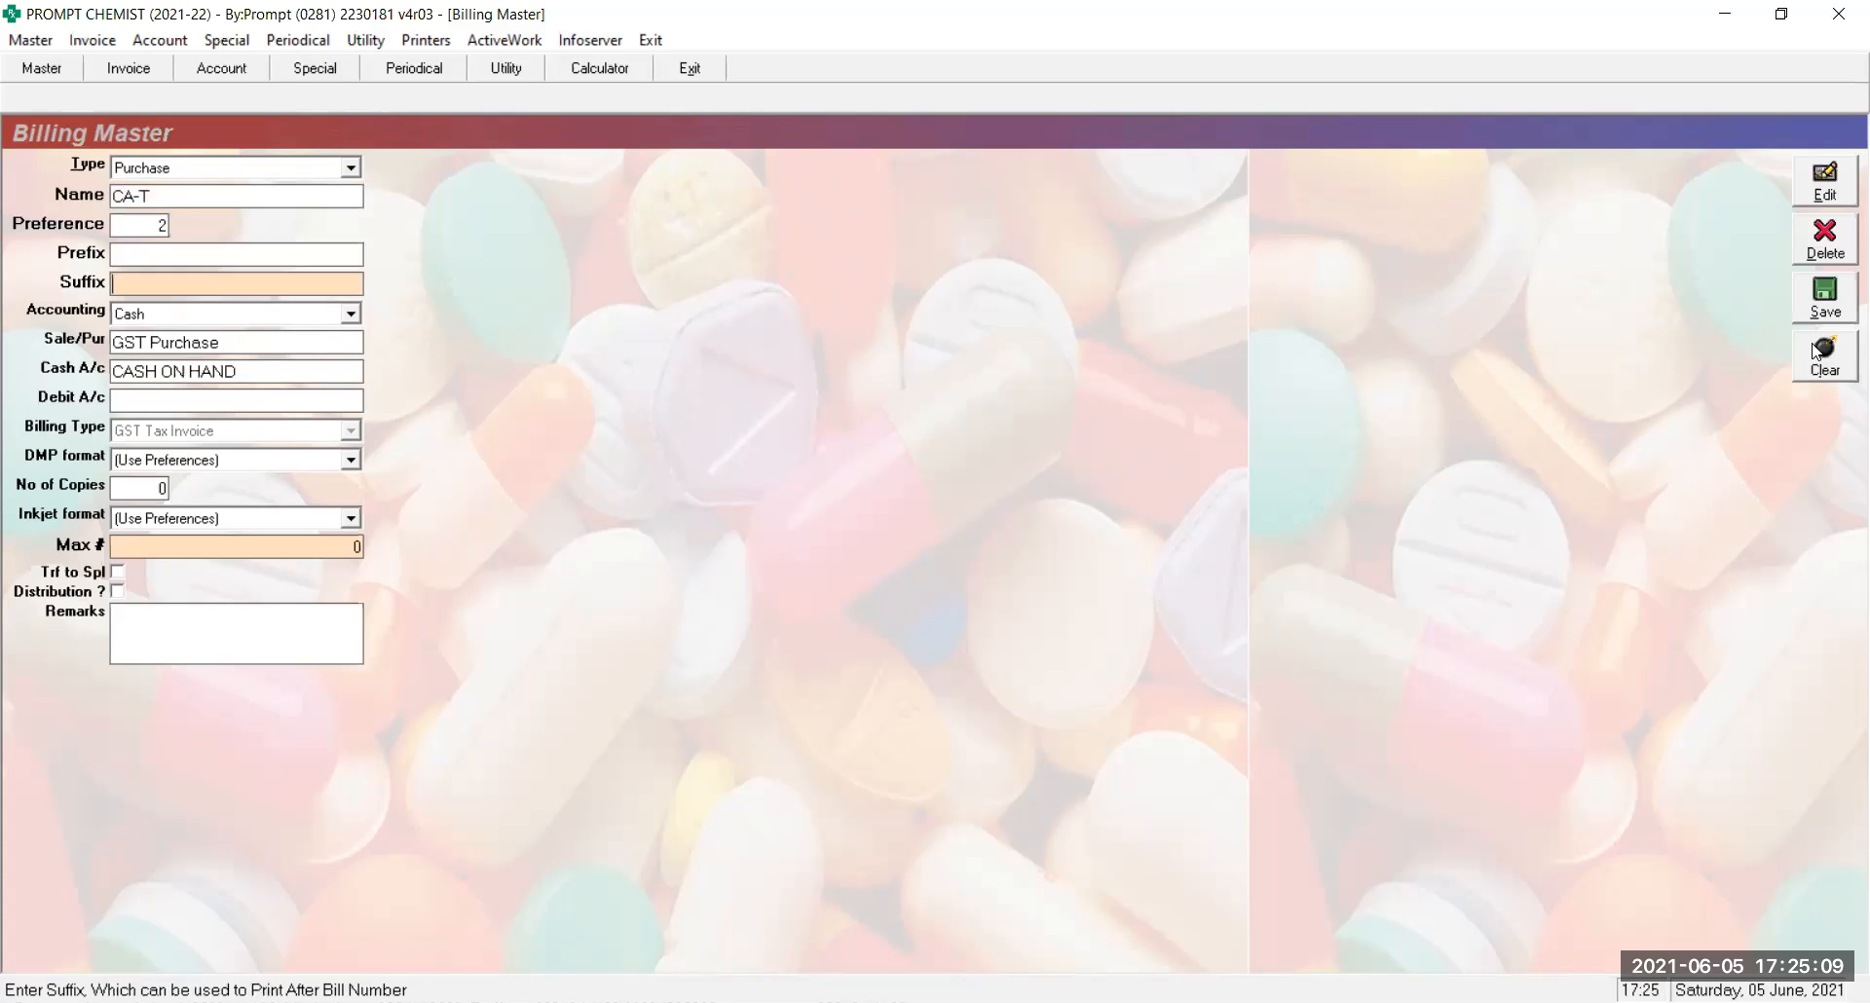
{"action": "key", "text": "Return"}
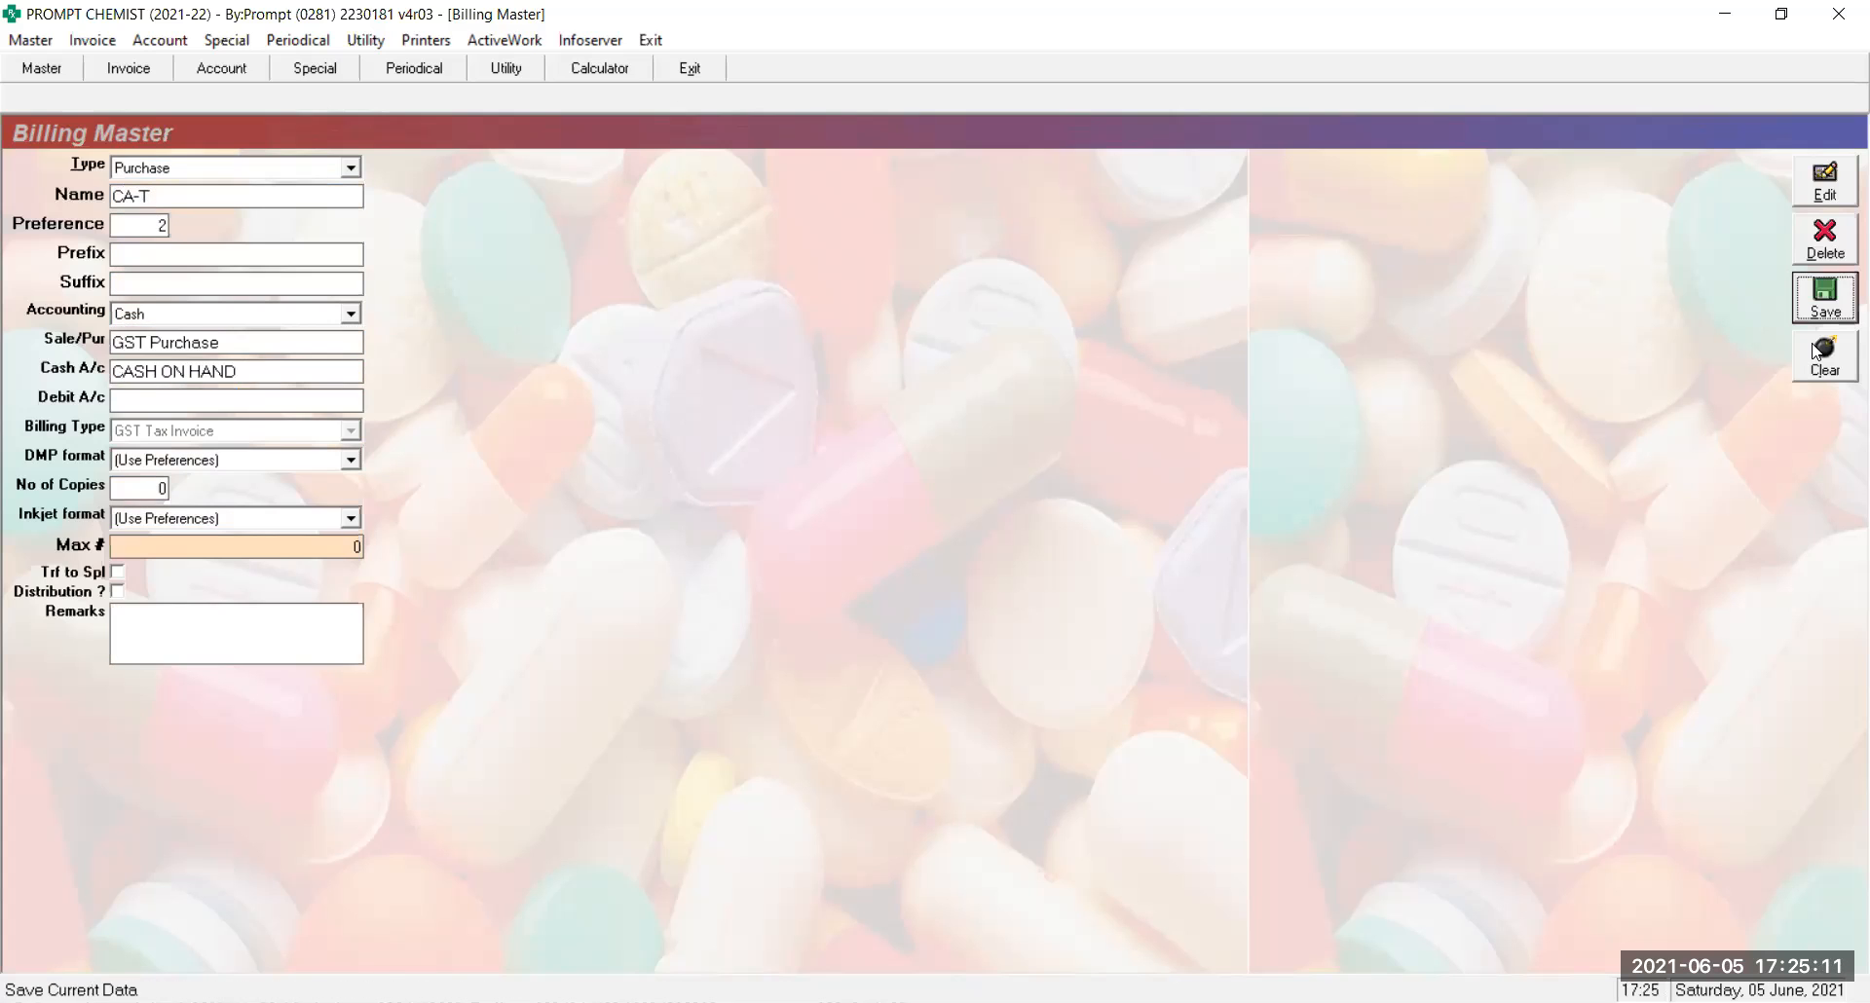
Save the DB-T Purchase series, reload it to confirm Credit/Debit accounting, then clear the form
{"action": "key", "text": "Return"}
{"action": "type", "text": "DB-T"}
{"action": "key", "text": "Return"}
{"action": "key", "text": "Return"}
{"action": "key", "text": "Return"}
{"action": "key", "text": "Return"}
{"action": "key", "text": "Return"}
{"action": "key", "text": "Return"}
{"action": "key", "text": "Return"}
{"action": "key", "text": "Return"}
{"action": "key", "text": "Return"}
{"action": "key", "text": "Return"}
{"action": "key", "text": "Return"}
{"action": "key", "text": "Return"}
{"action": "key", "text": "Return"}
{"action": "key", "text": "Return"}
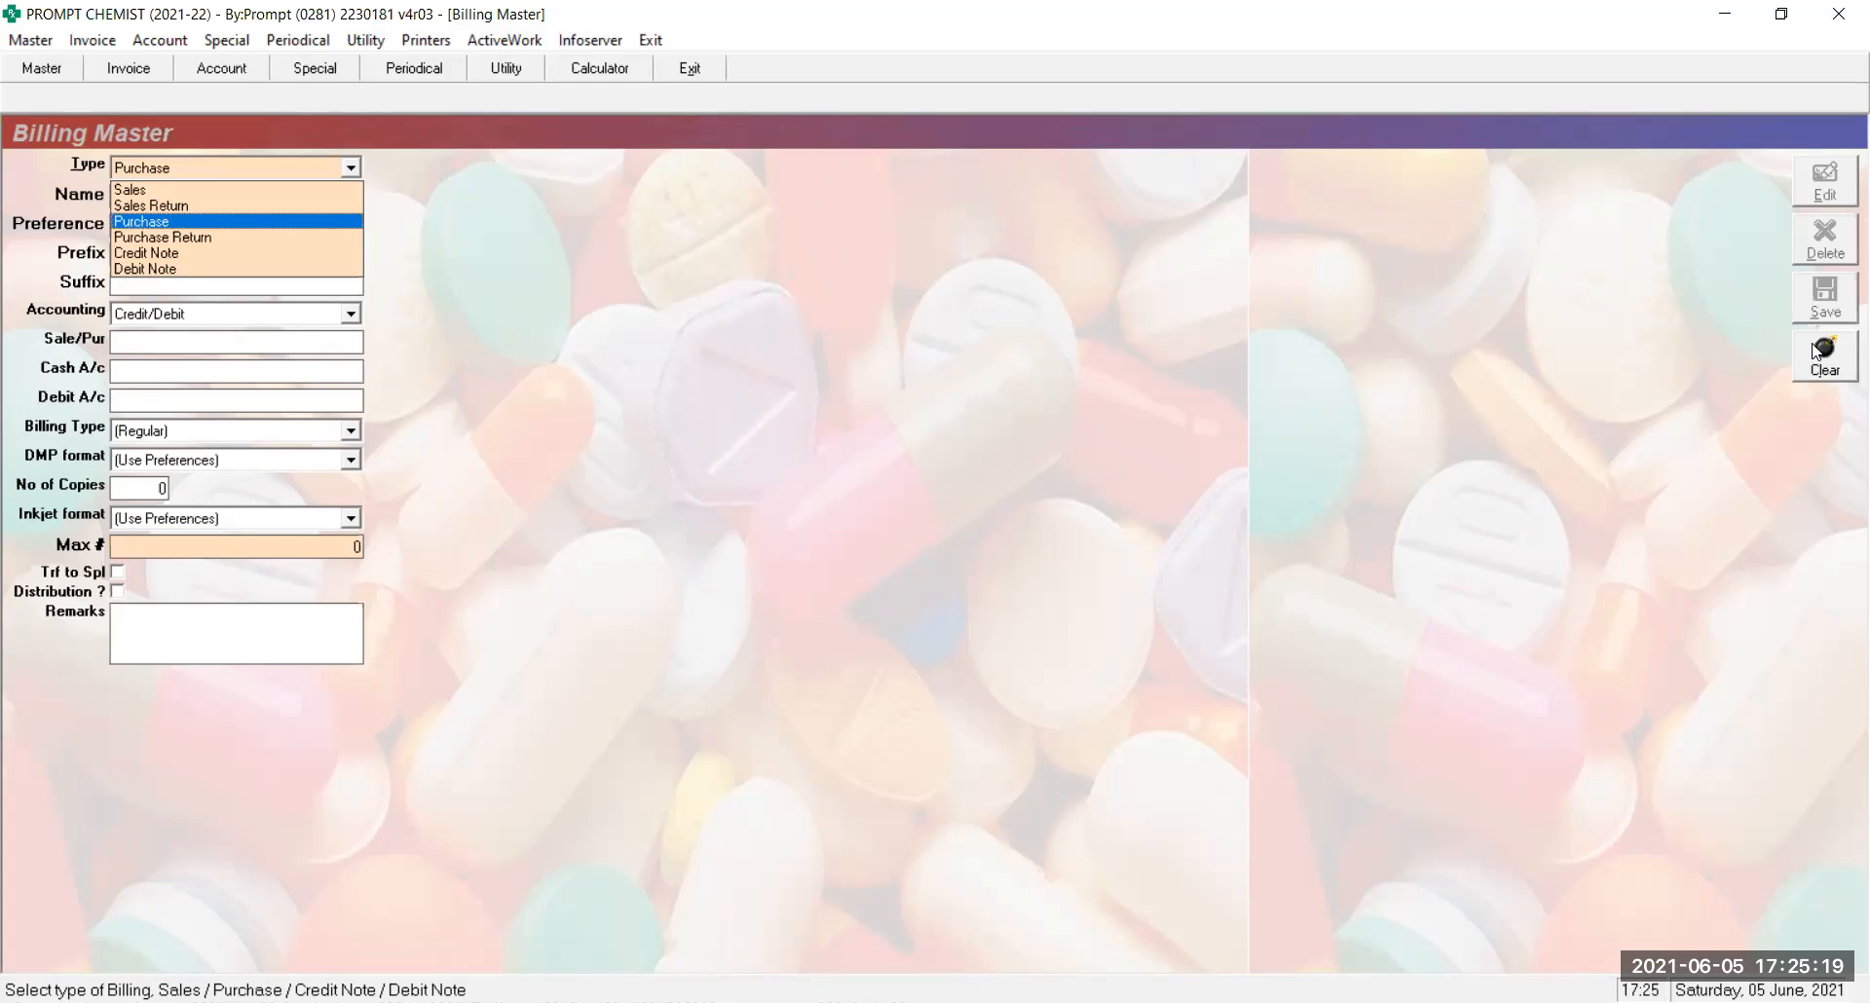
{"action": "key", "text": "Return"}
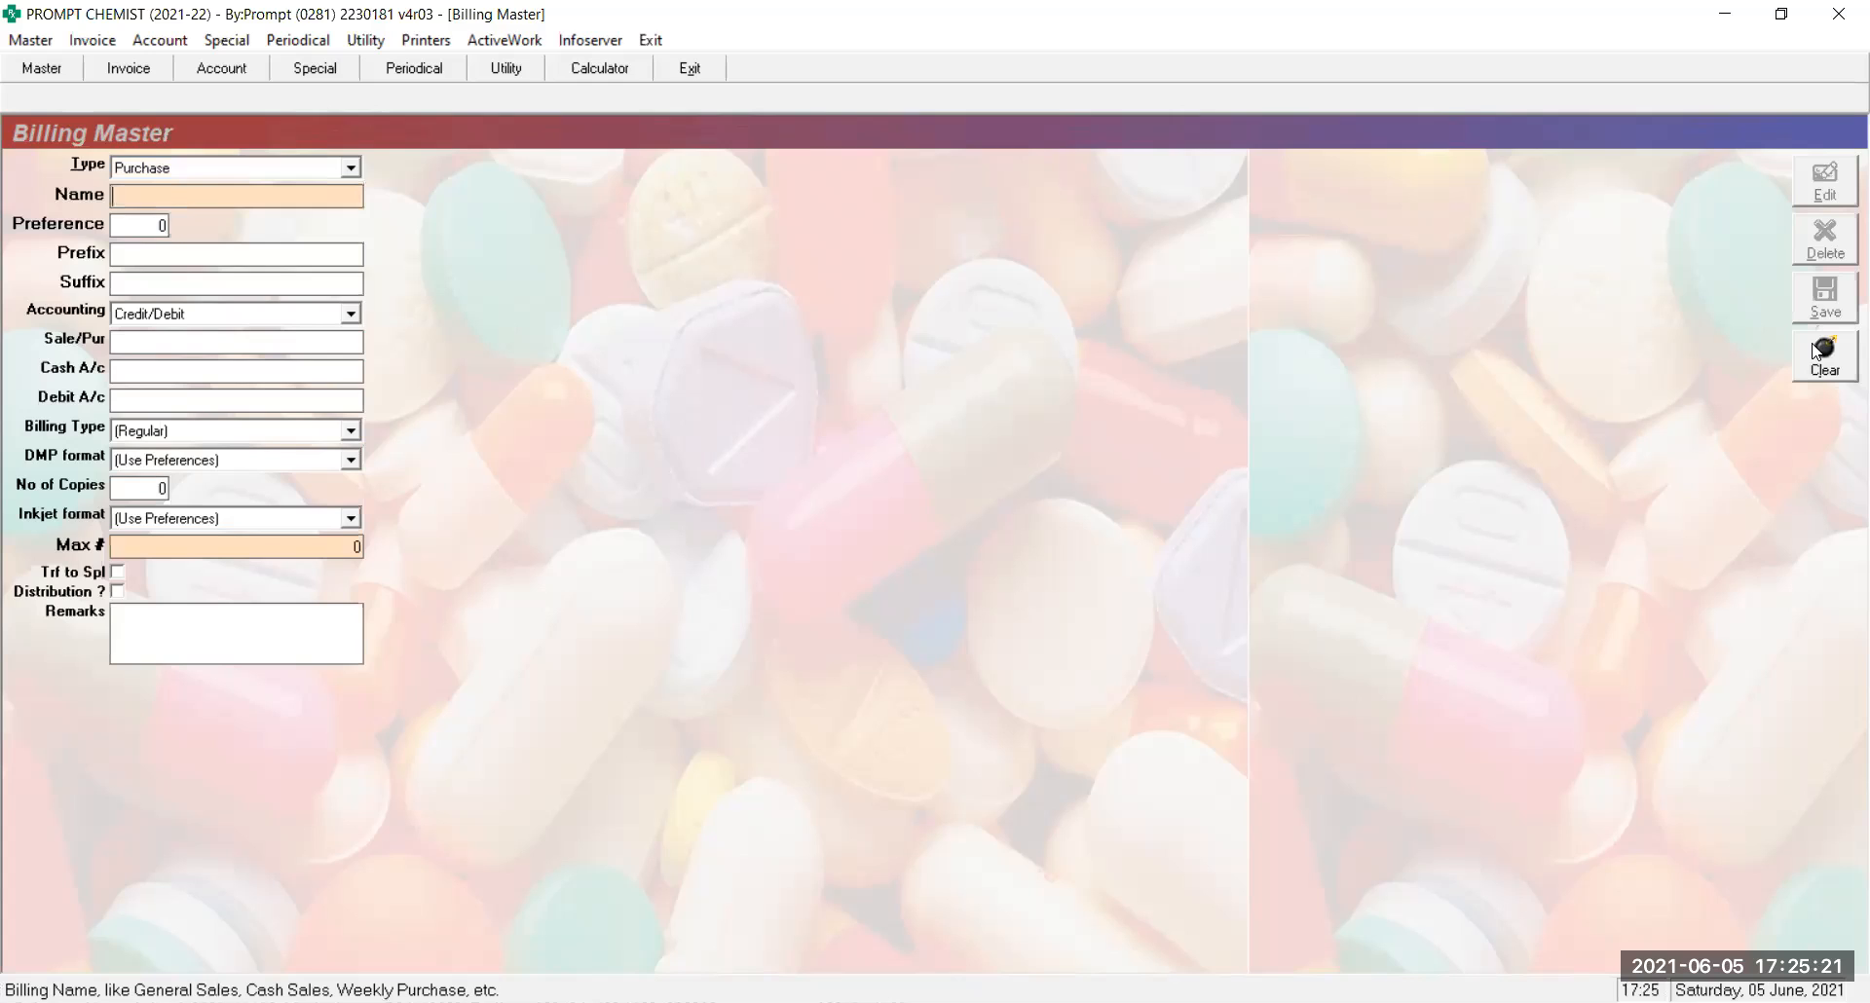
{"action": "type", "text": "DB-T"}
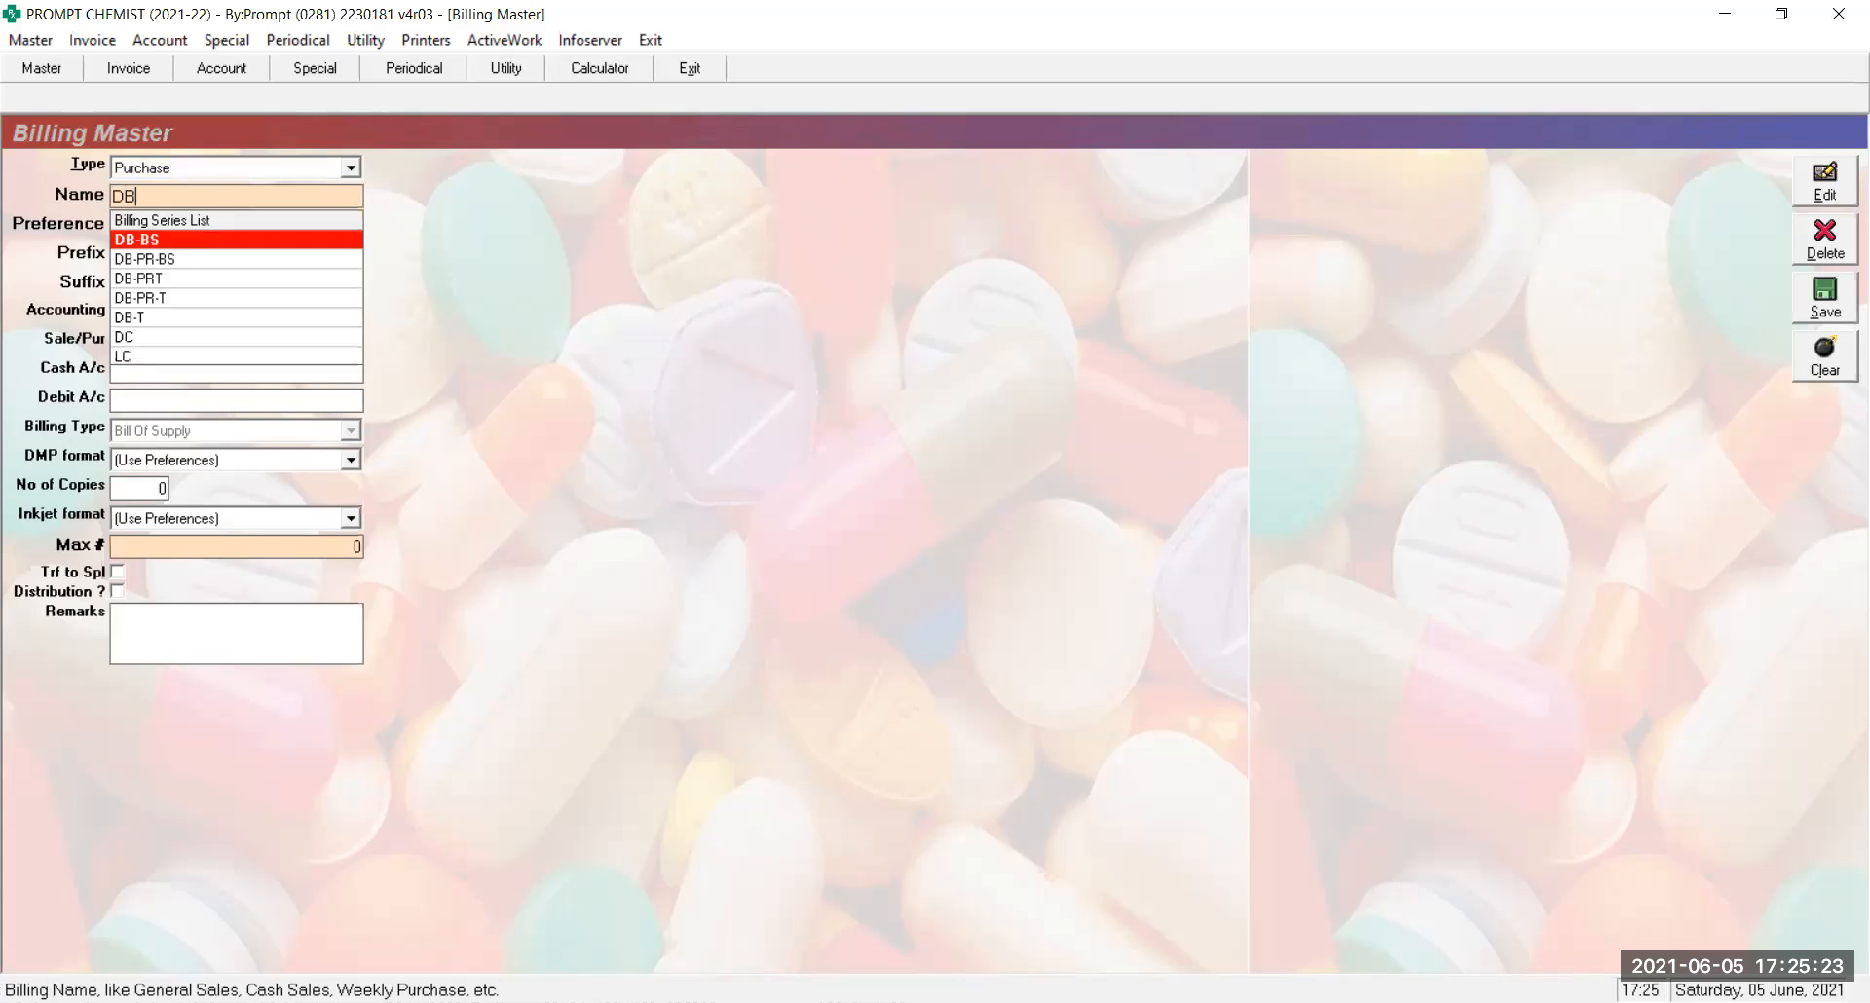
{"action": "key", "text": "Return"}
{"action": "key", "text": "Return"}
{"action": "key", "text": "Return"}
{"action": "key", "text": "Return"}
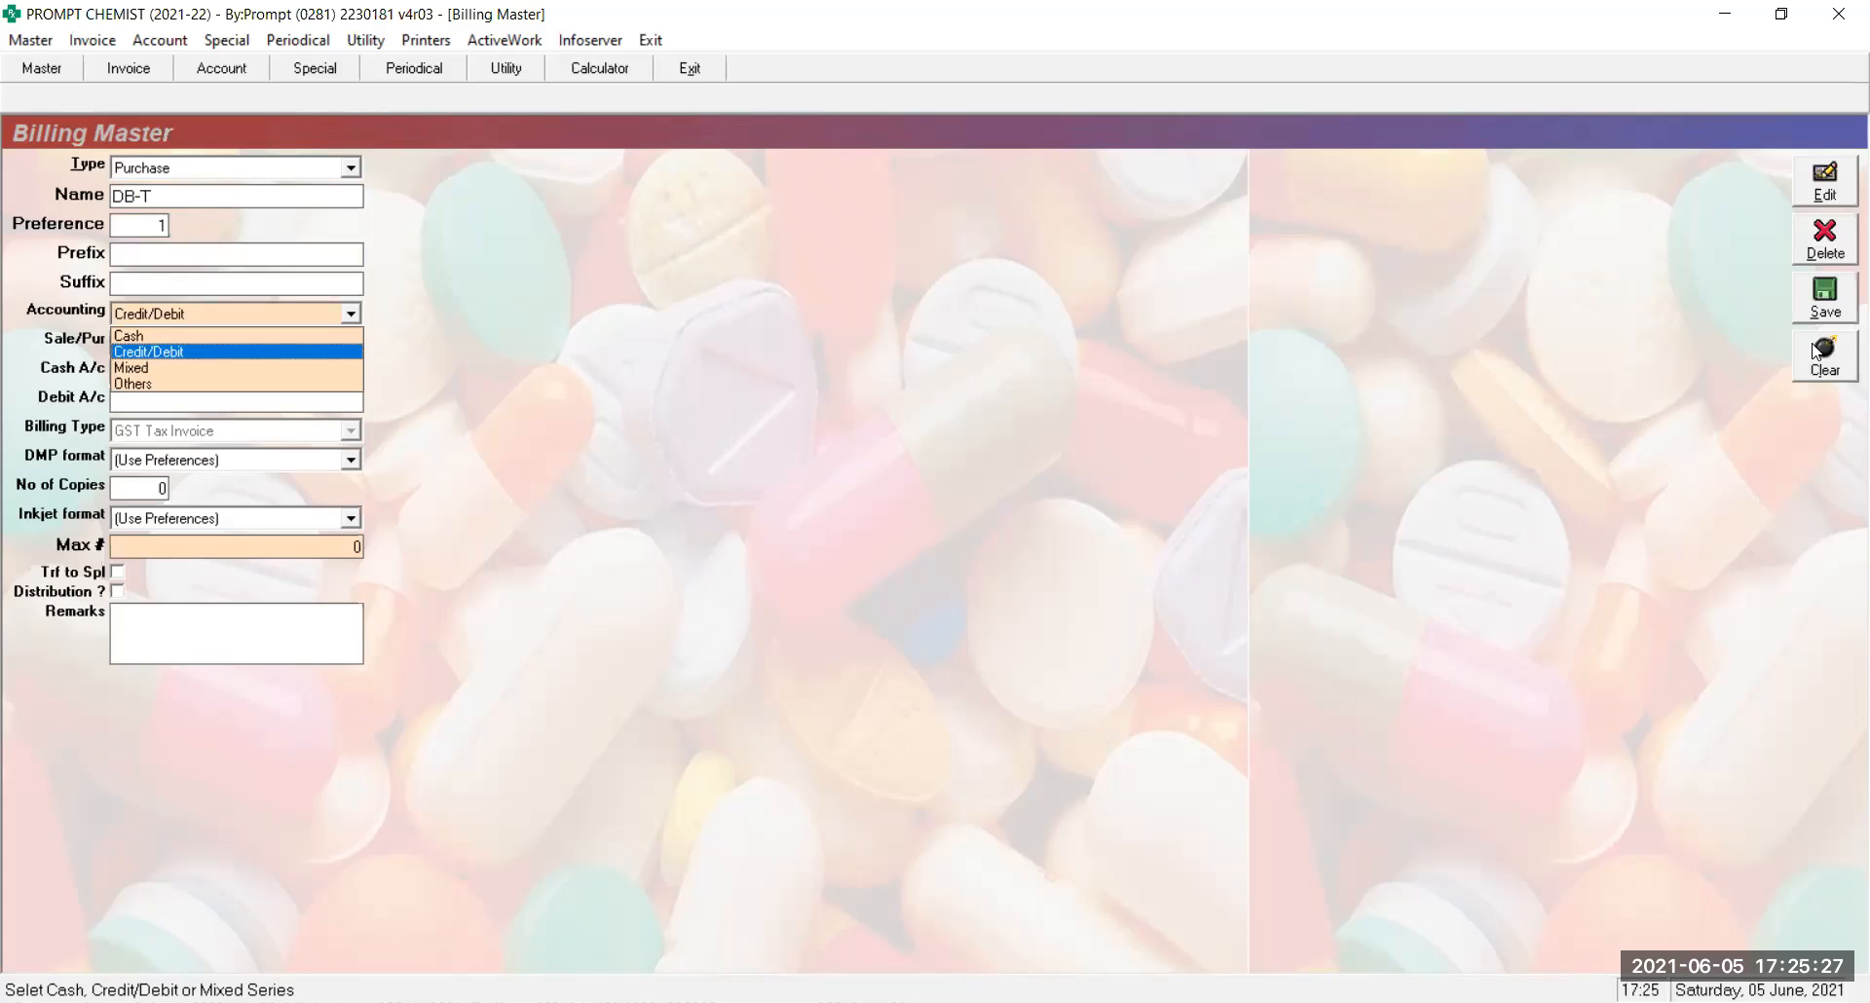
{"action": "key", "text": "Down"}
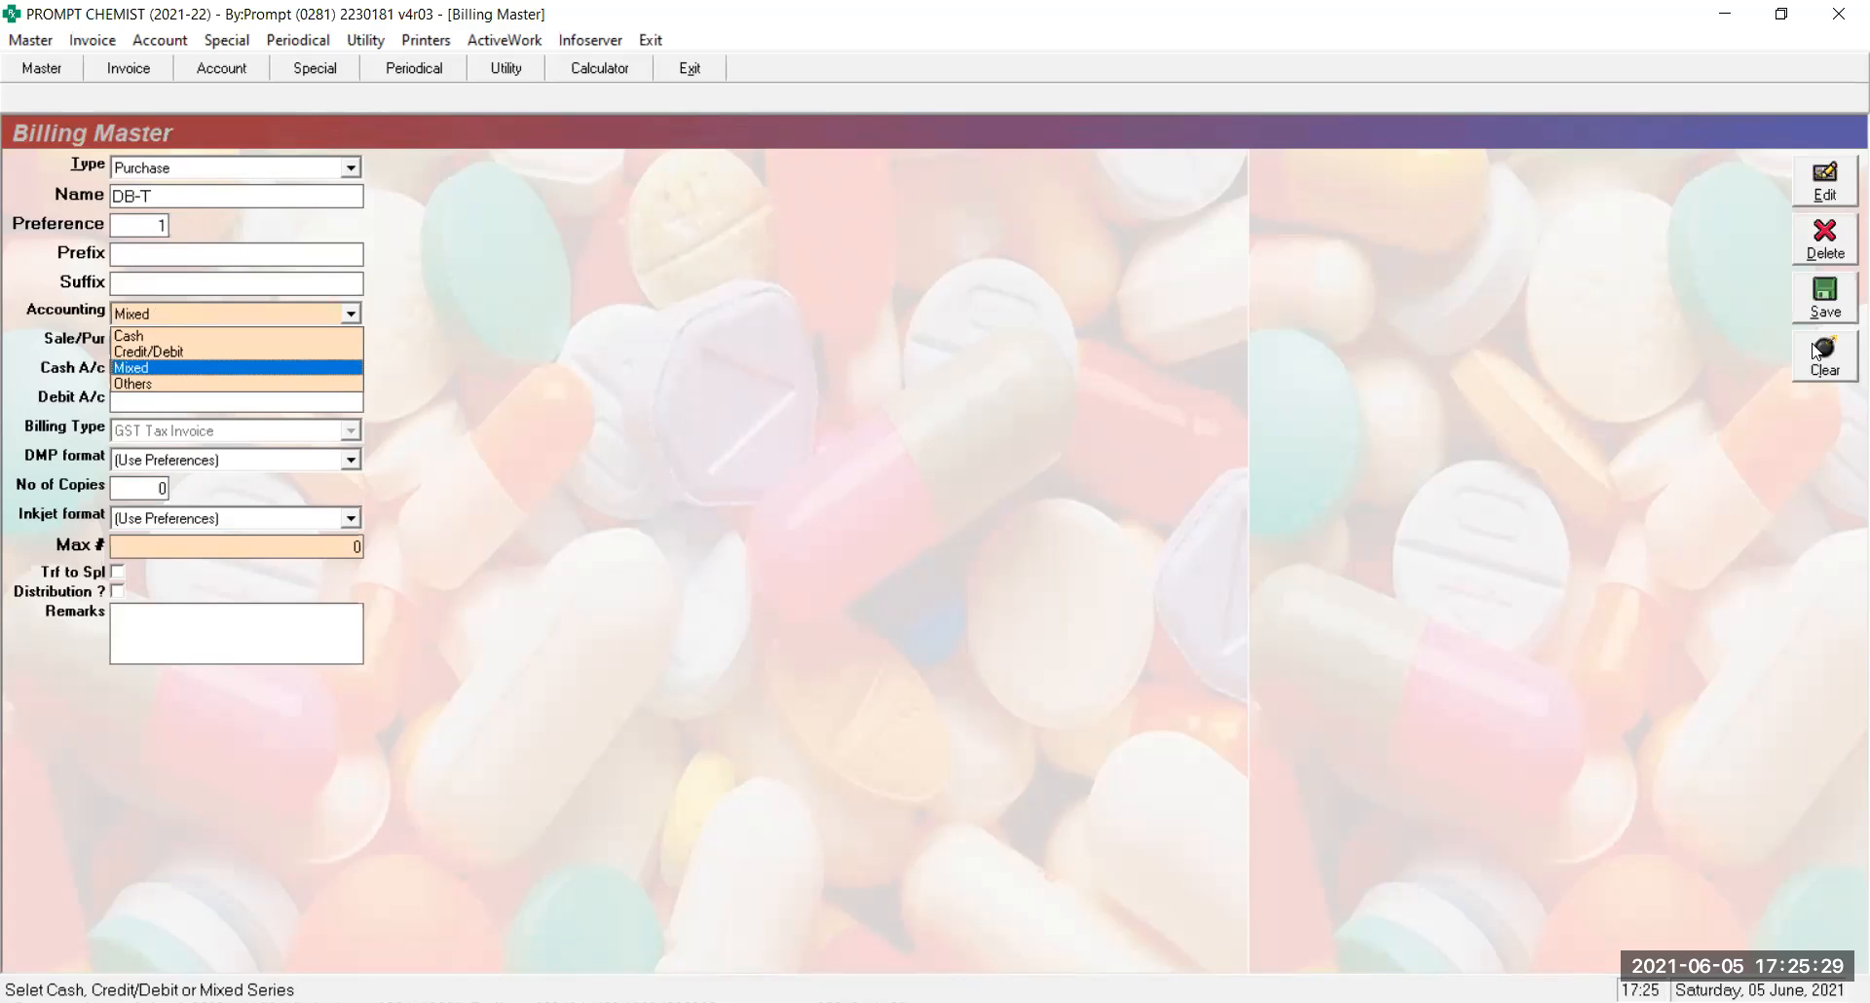
{"action": "key", "text": "Up"}
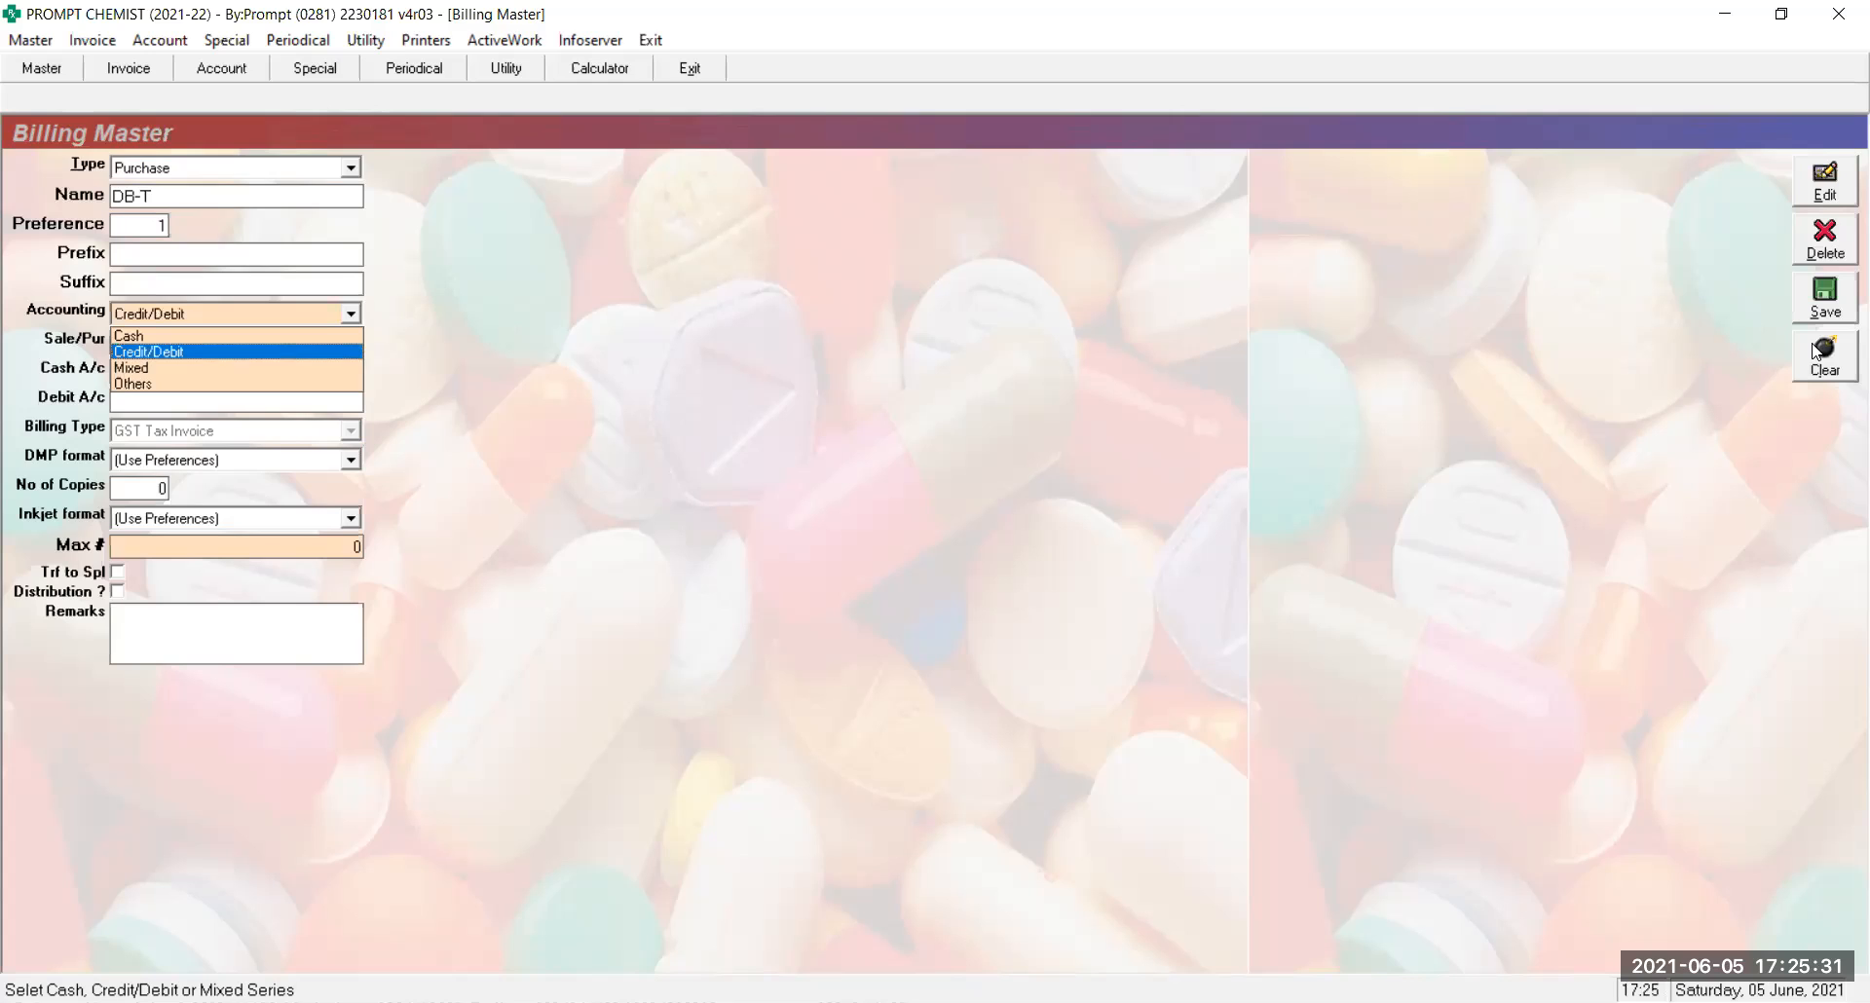
{"action": "key", "text": "Return"}
{"action": "key", "text": "Return"}
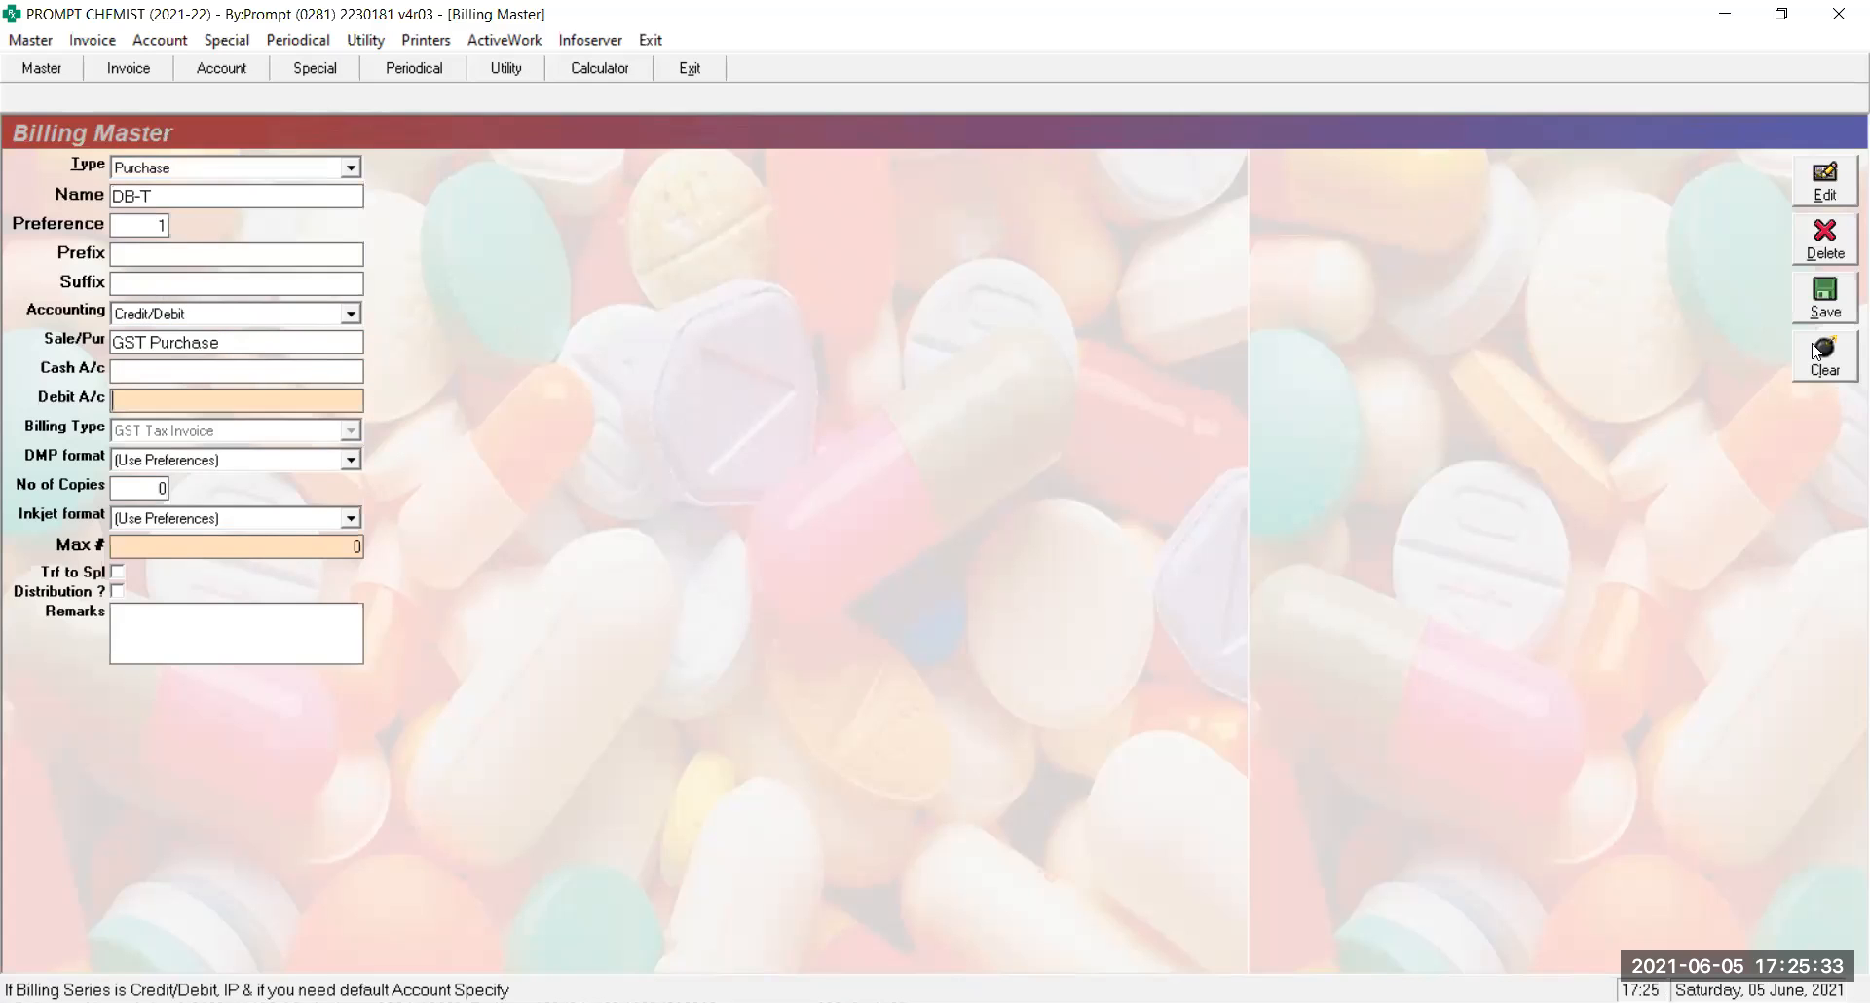
{"action": "left_click", "coordinate": [1818, 350]}
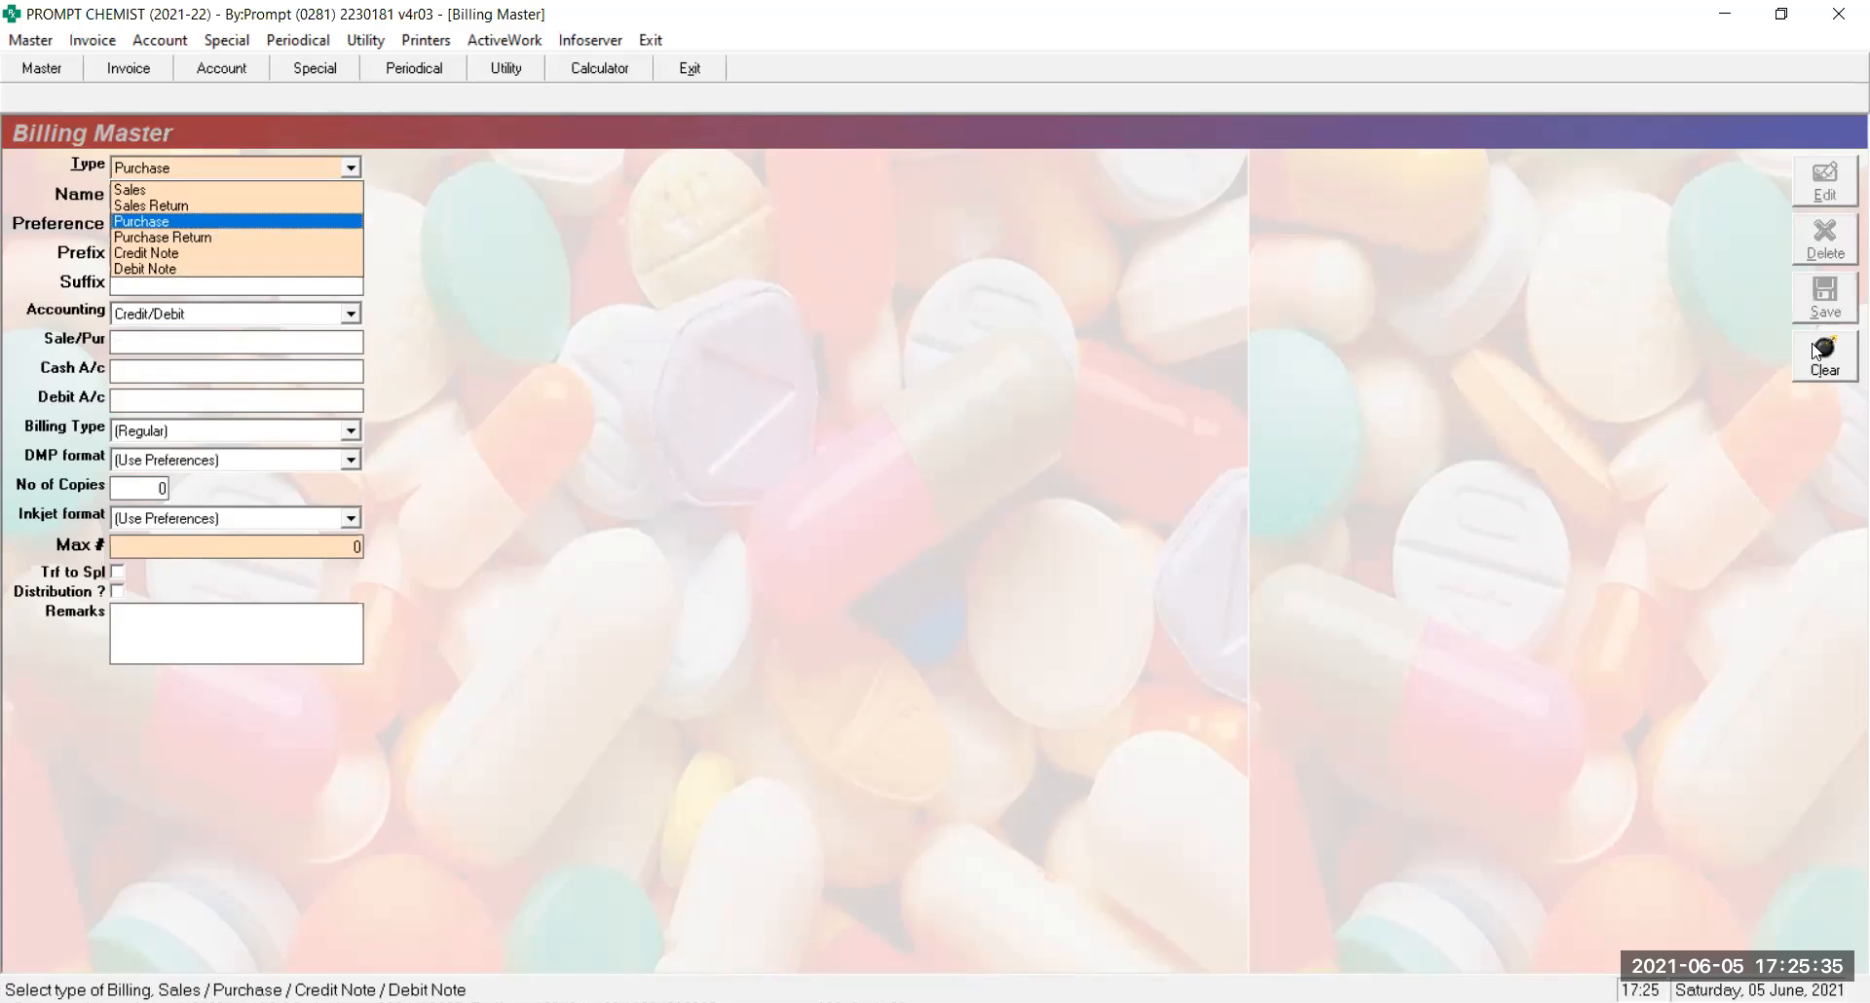
Start a Credit Note series named CN with preference 1
{"action": "key", "text": "Down"}
{"action": "key", "text": "Down"}
{"action": "key", "text": "Up"}
{"action": "key", "text": "Up"}
{"action": "key", "text": "Up"}
{"action": "key", "text": "Up"}
{"action": "key", "text": "Down"}
{"action": "key", "text": "Down"}
{"action": "key", "text": "Down"}
{"action": "key", "text": "Down"}
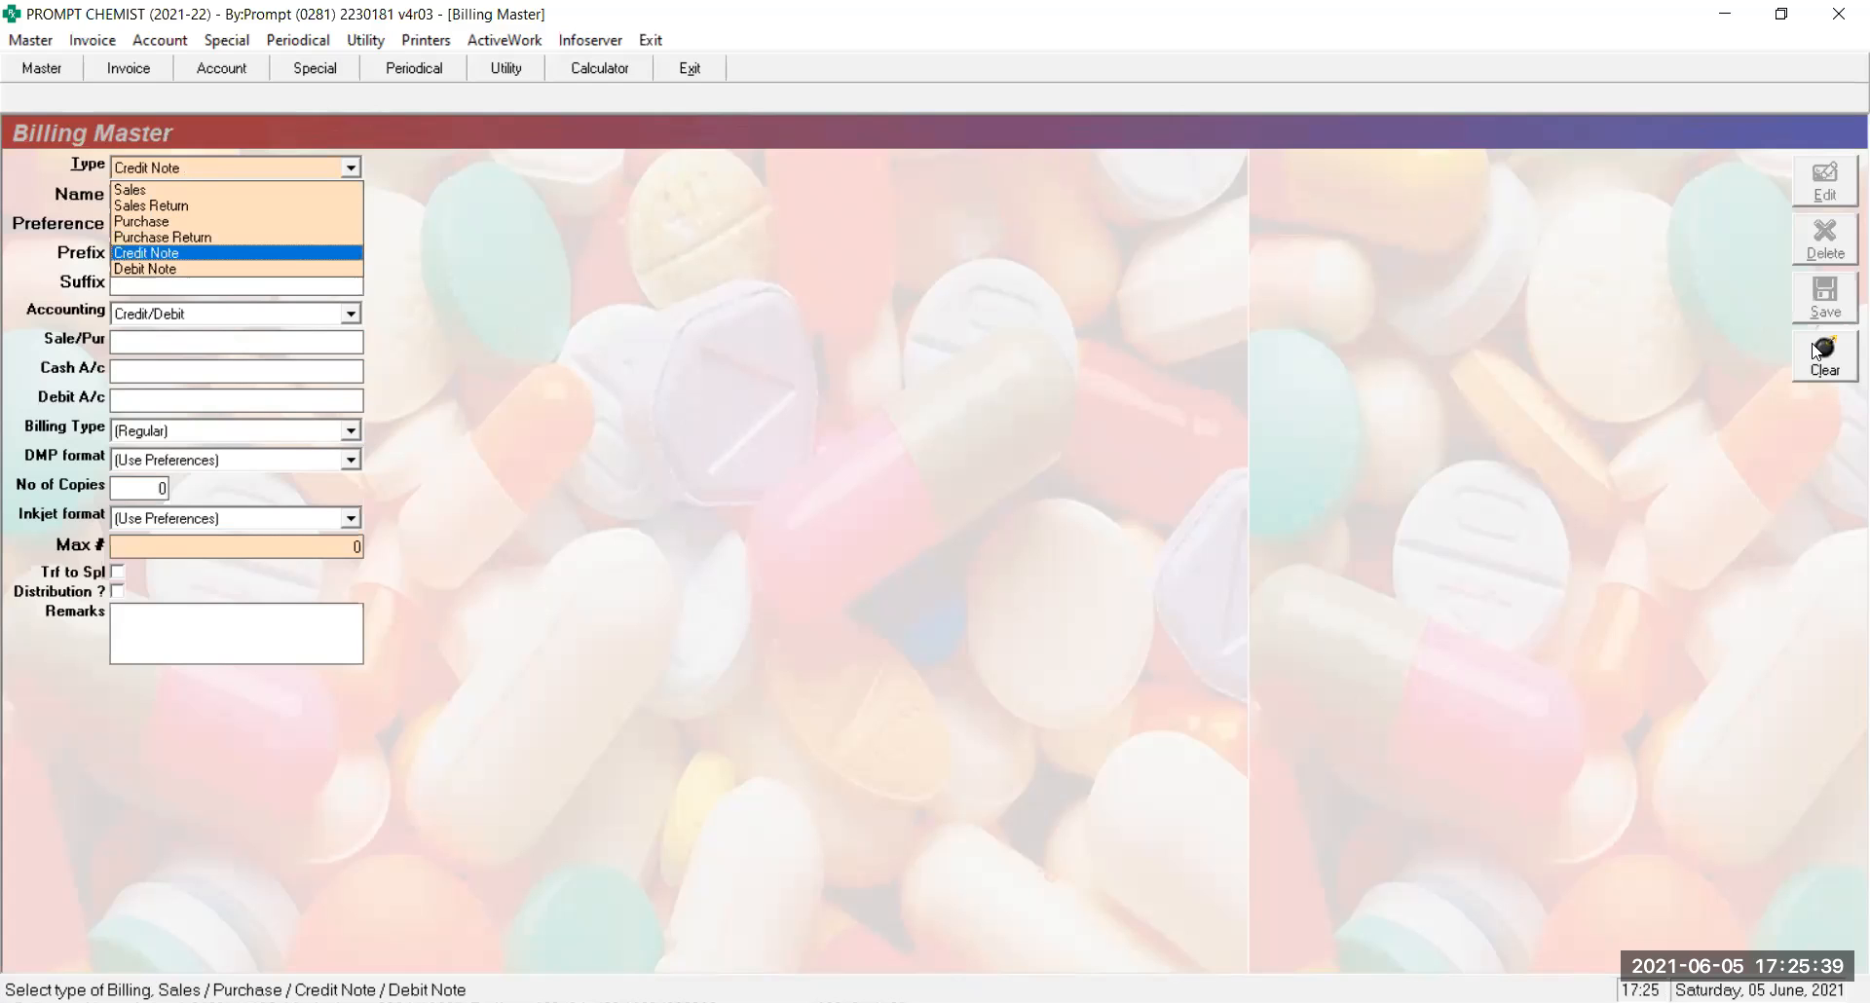
{"action": "key", "text": "Return"}
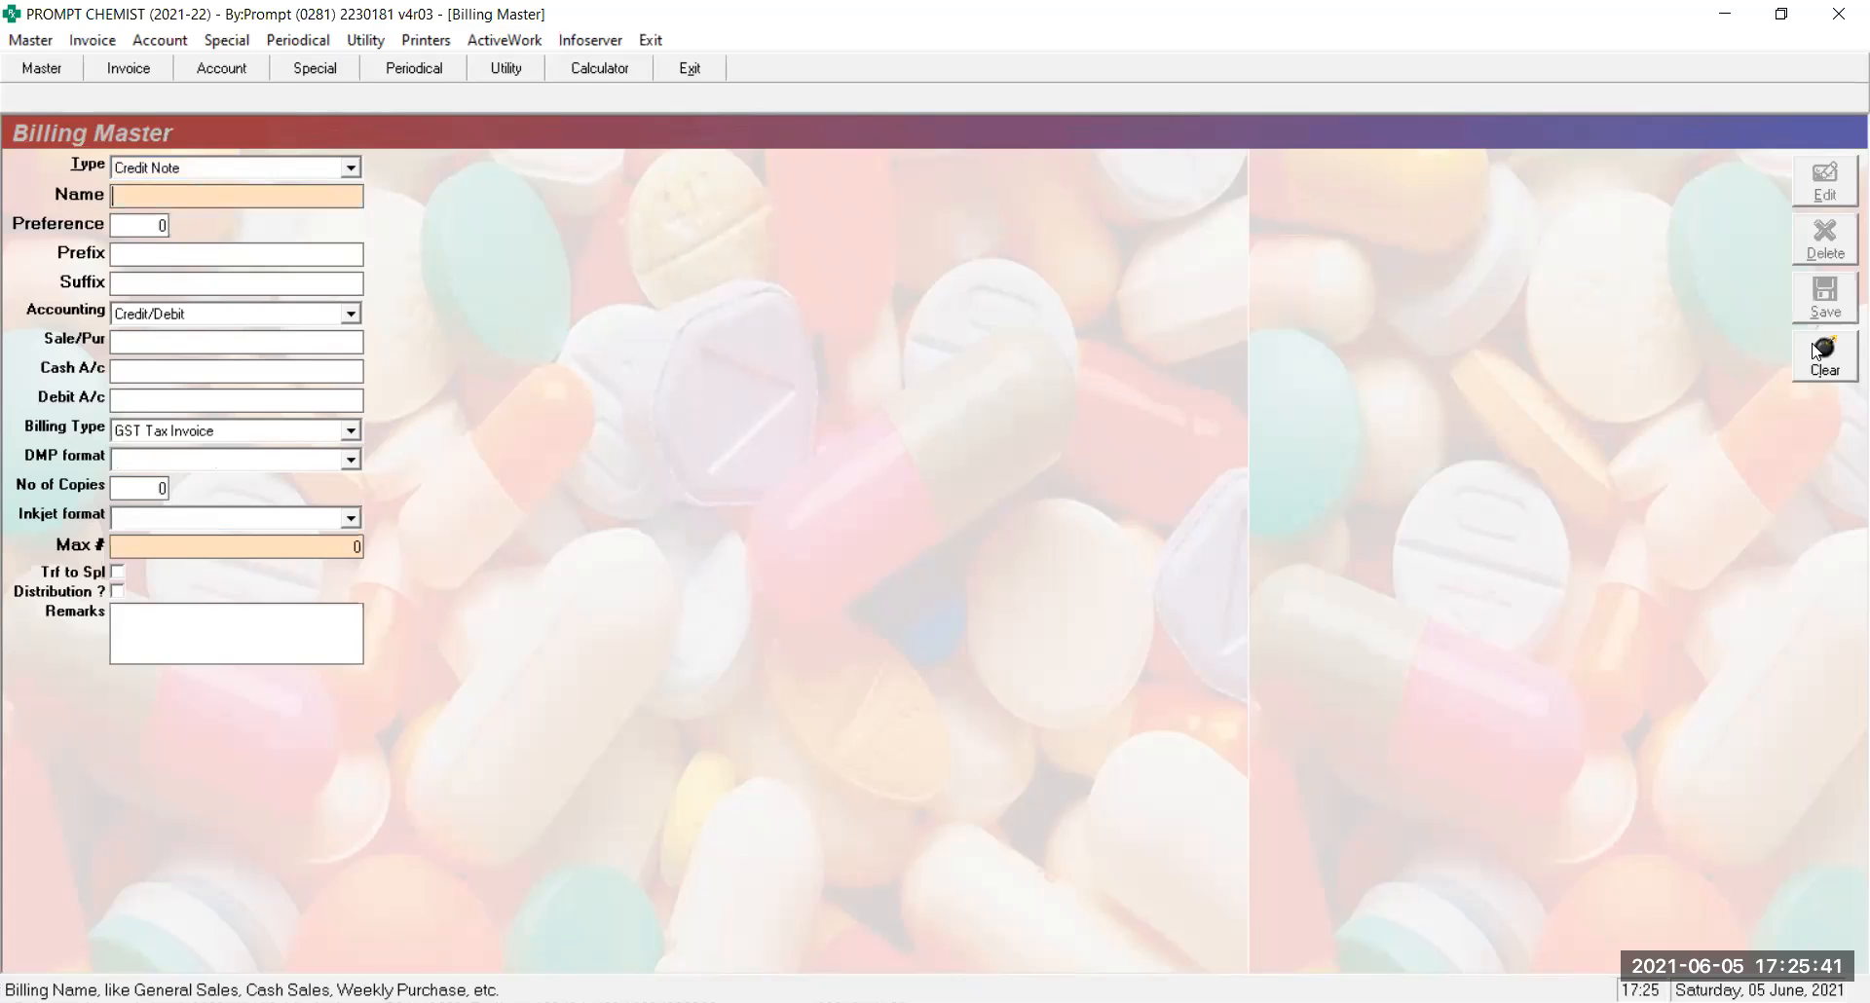
{"action": "type", "text": "CN"}
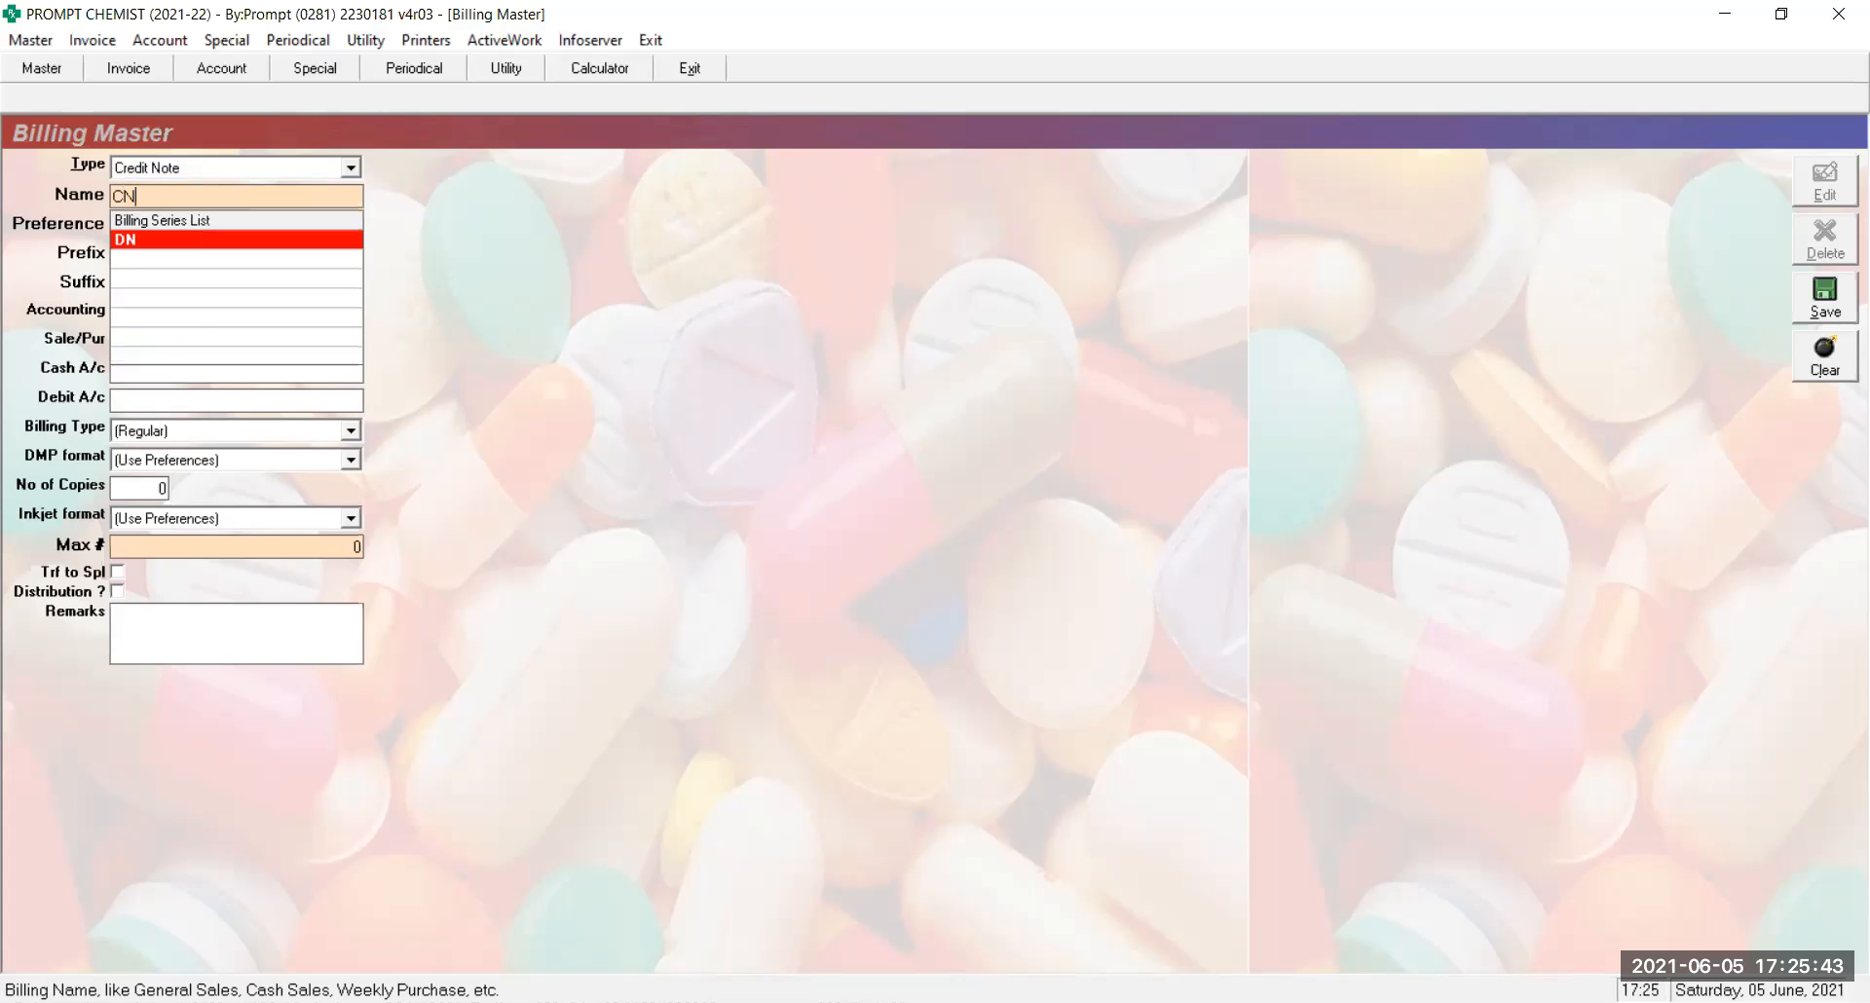
{"action": "key", "text": "Return"}
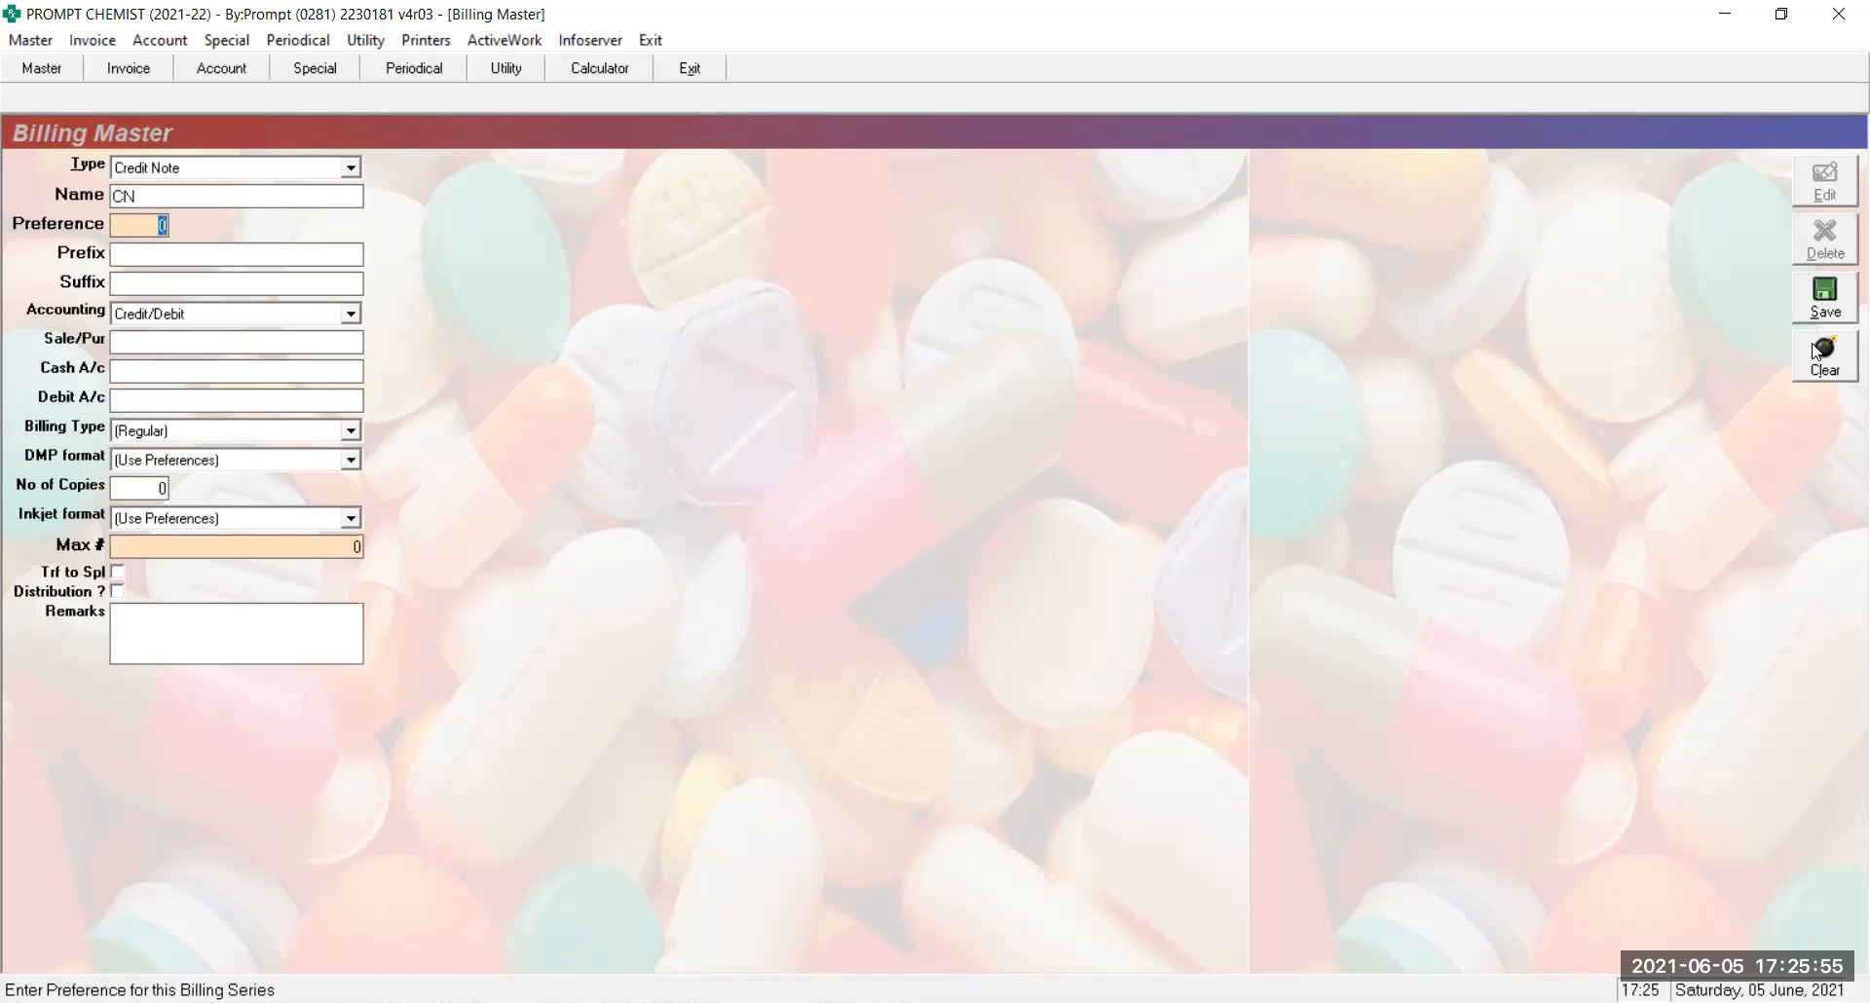
{"action": "type", "text": "1"}
{"action": "key", "text": "Return"}
{"action": "key", "text": "Return"}
{"action": "key", "text": "Return"}
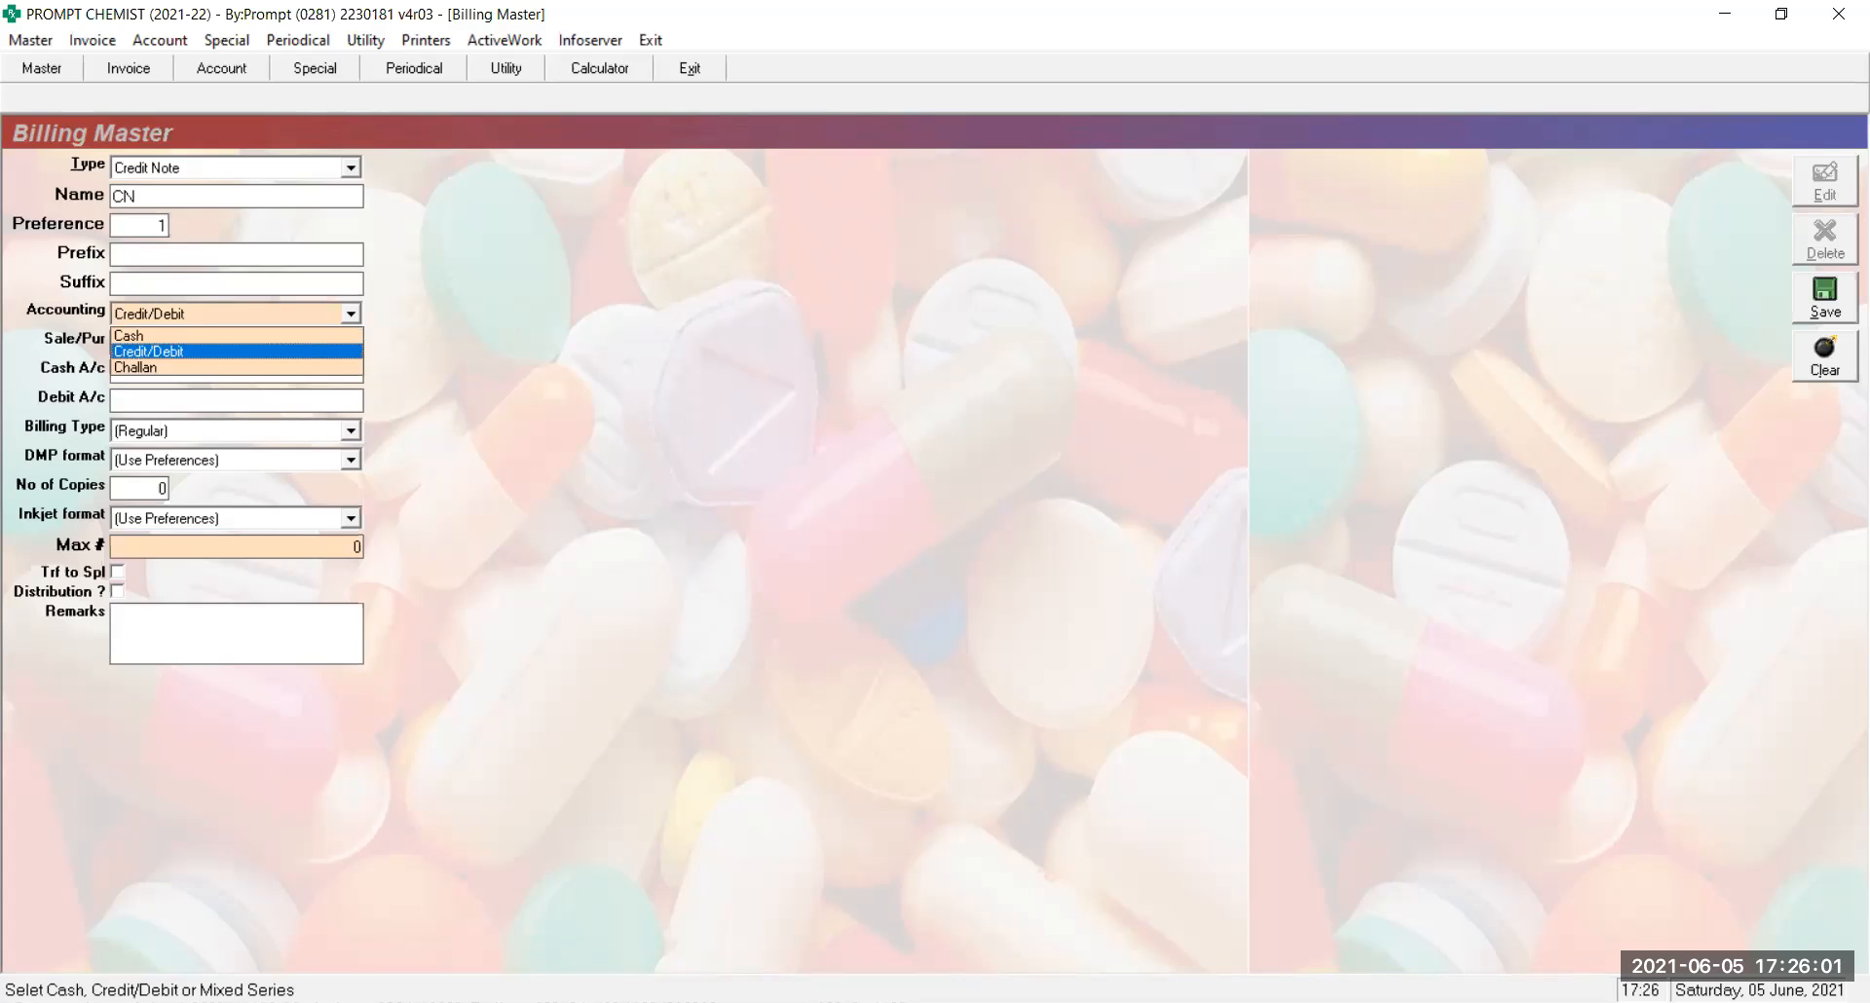
Keep Credit/Debit accounting, choose GST Sales as the account, and keep Regular billing type
{"action": "key", "text": "Return"}
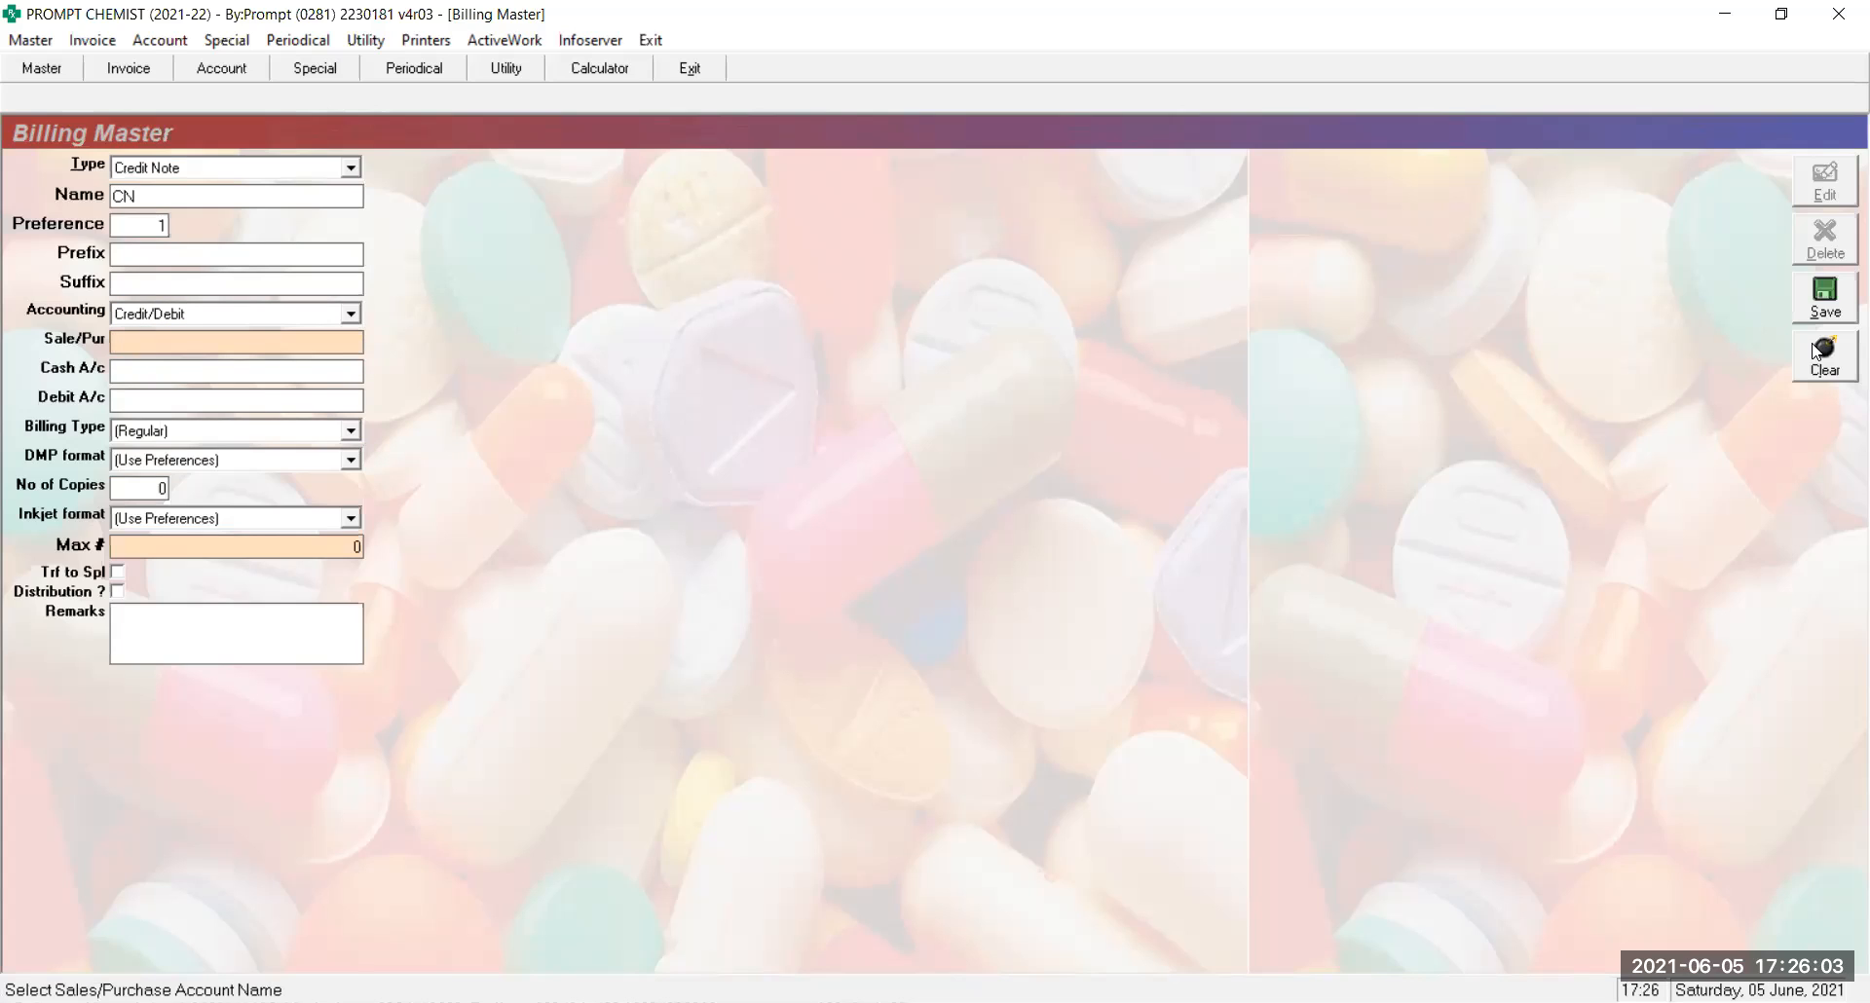
{"action": "type", "text": "GST"}
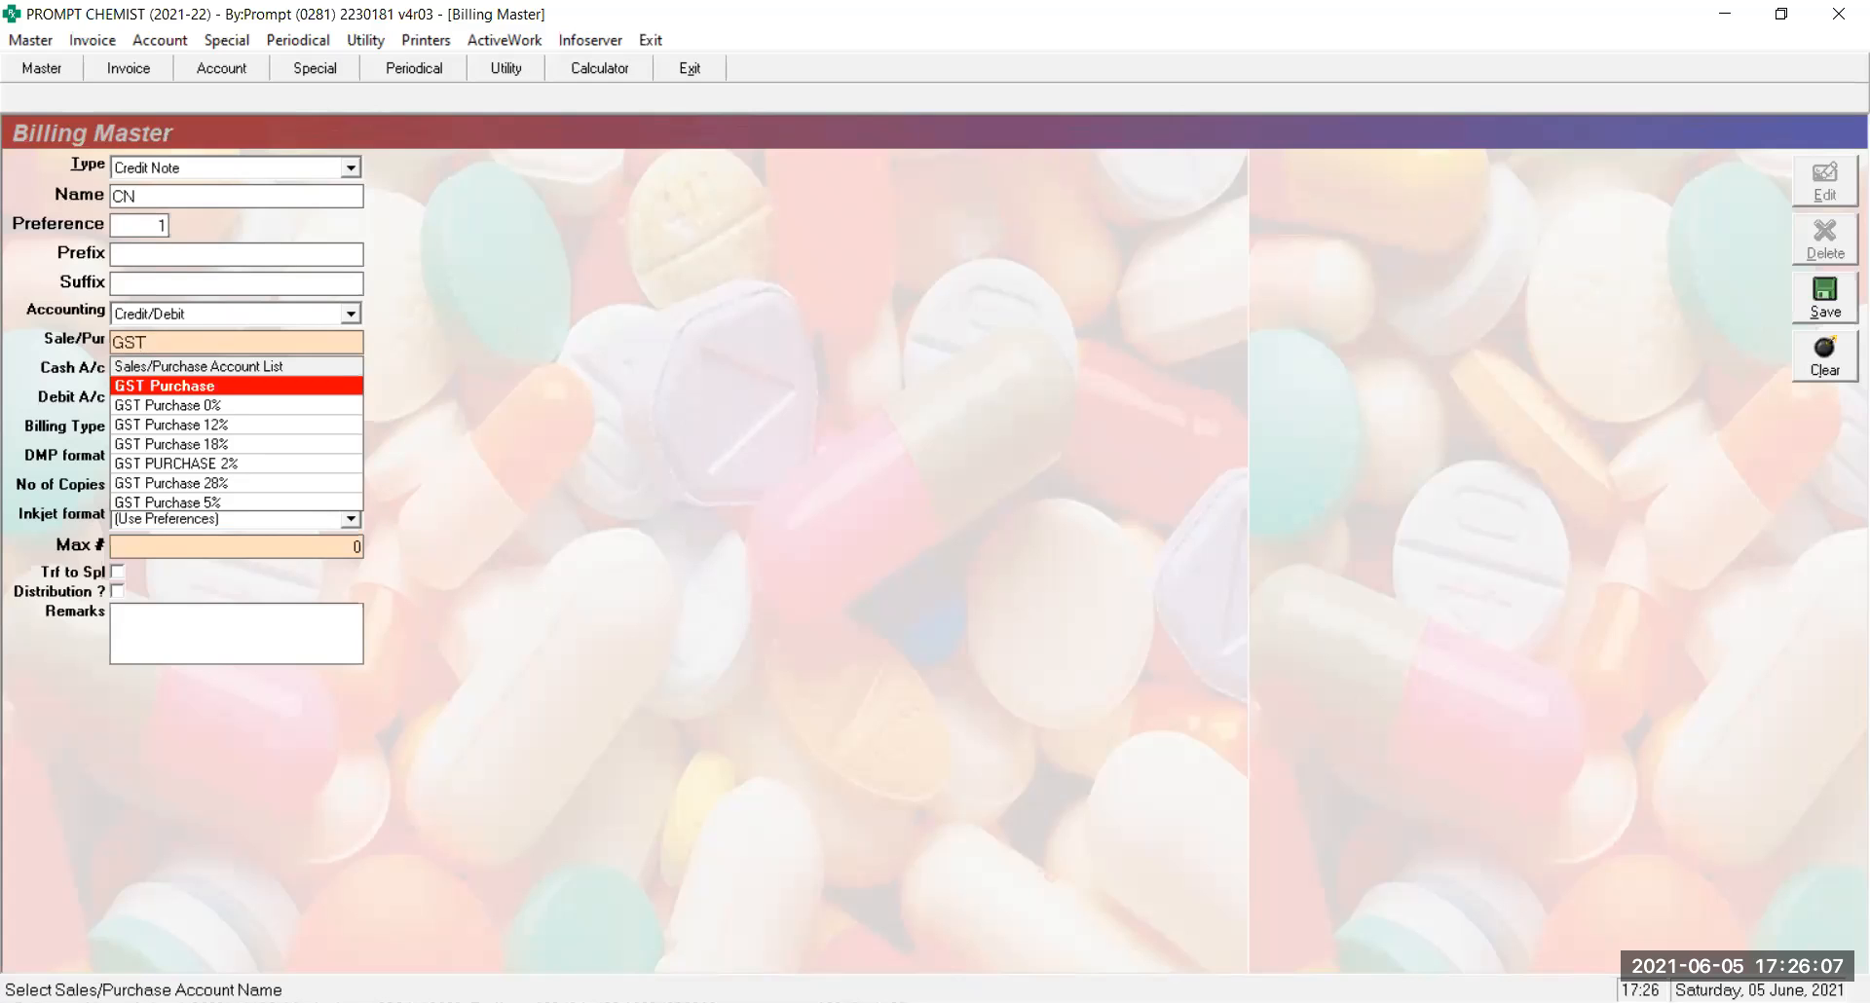
{"action": "type", "text": " Sal"}
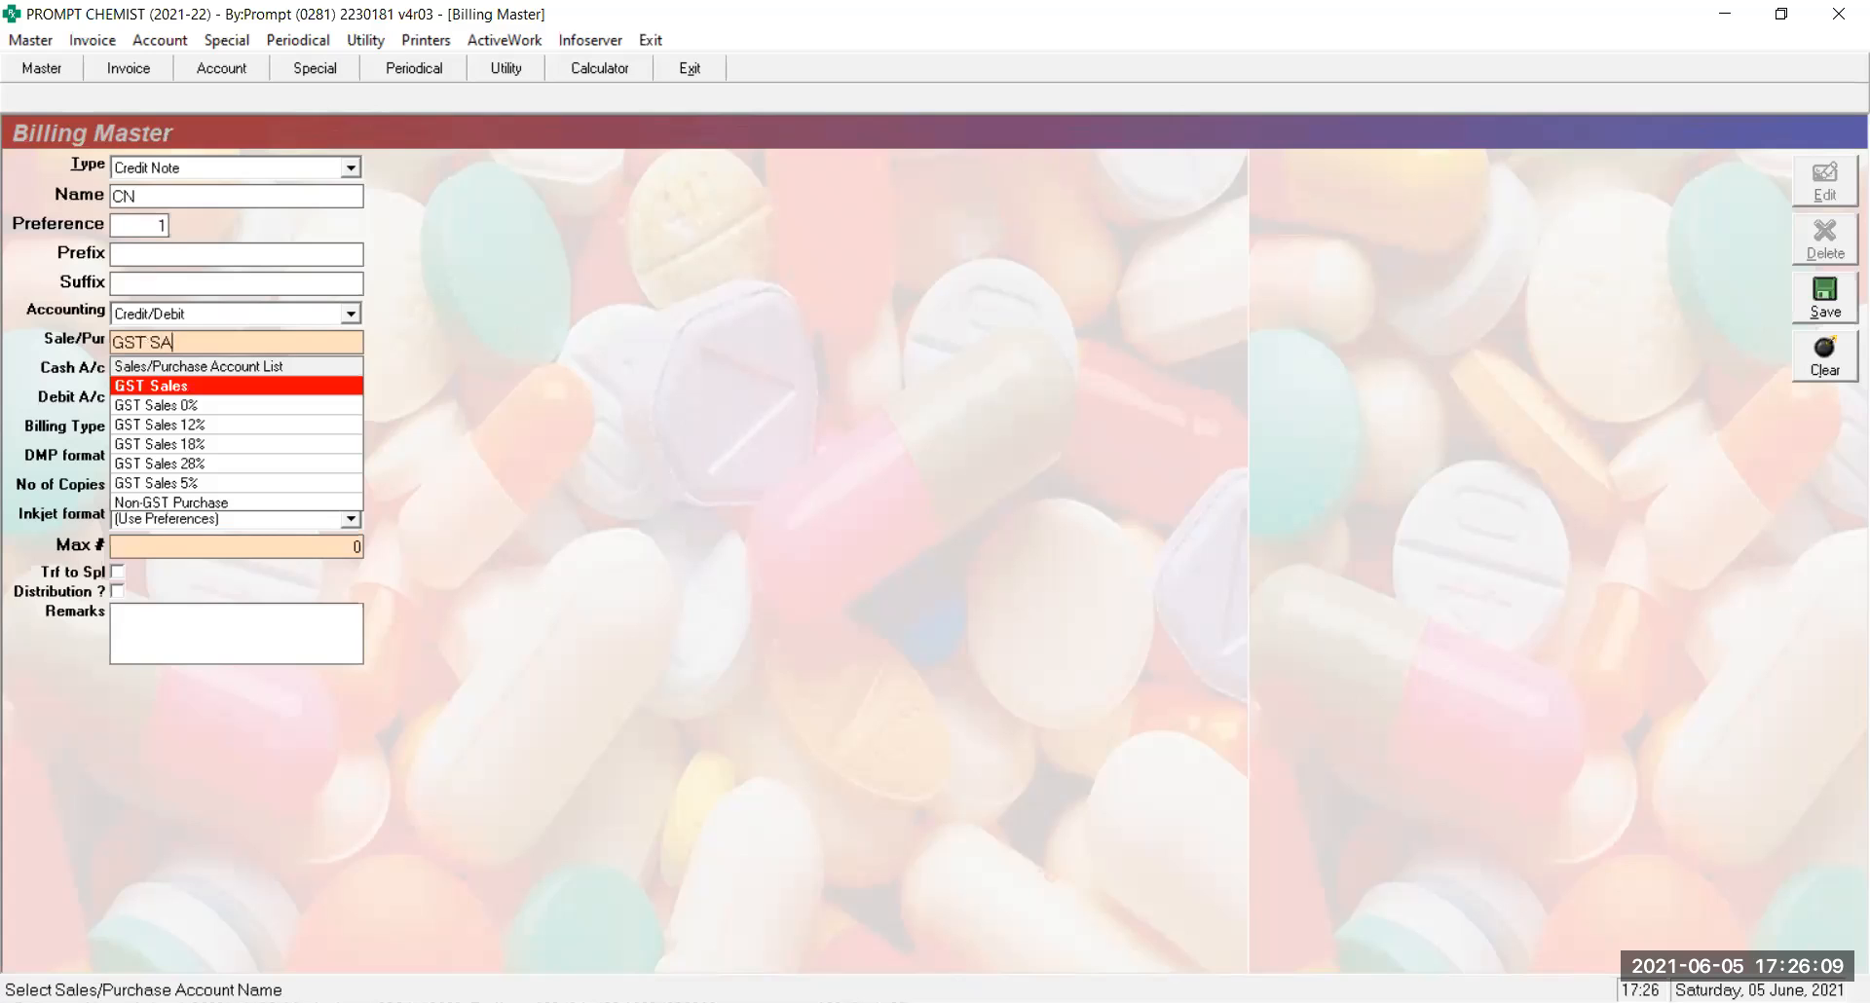
{"action": "key", "text": "Return"}
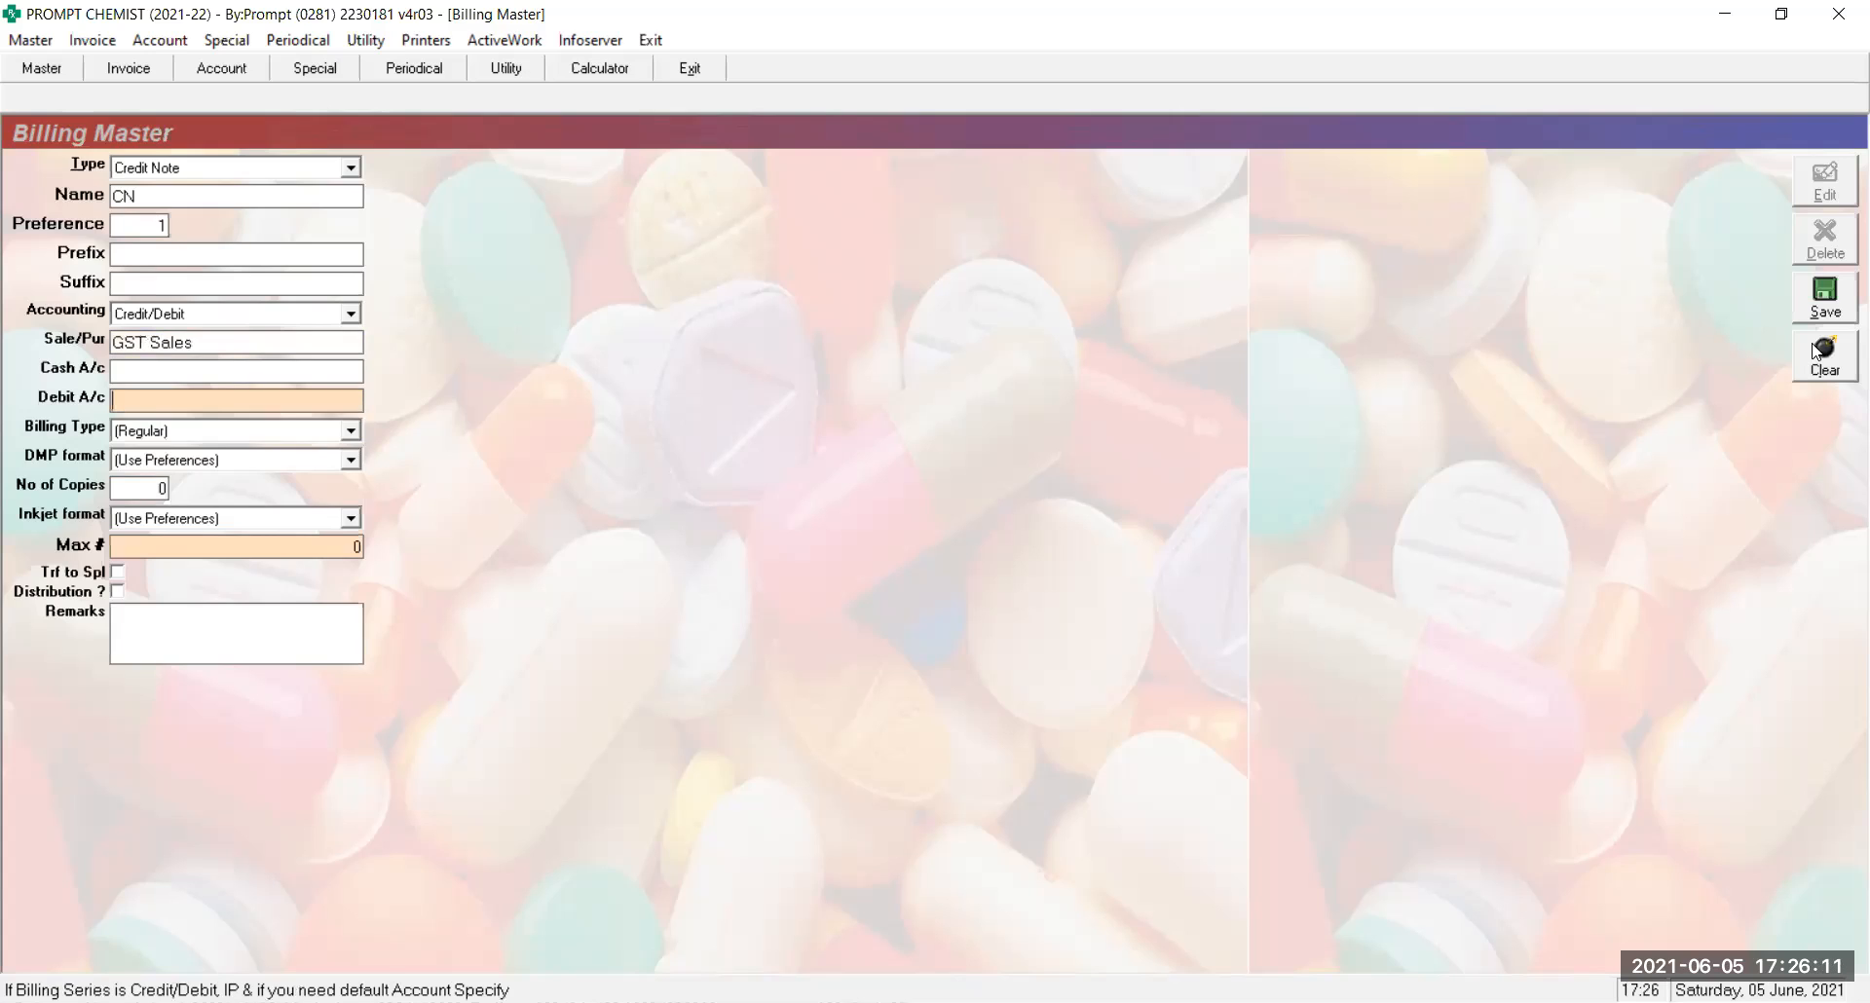
{"action": "key", "text": "Return"}
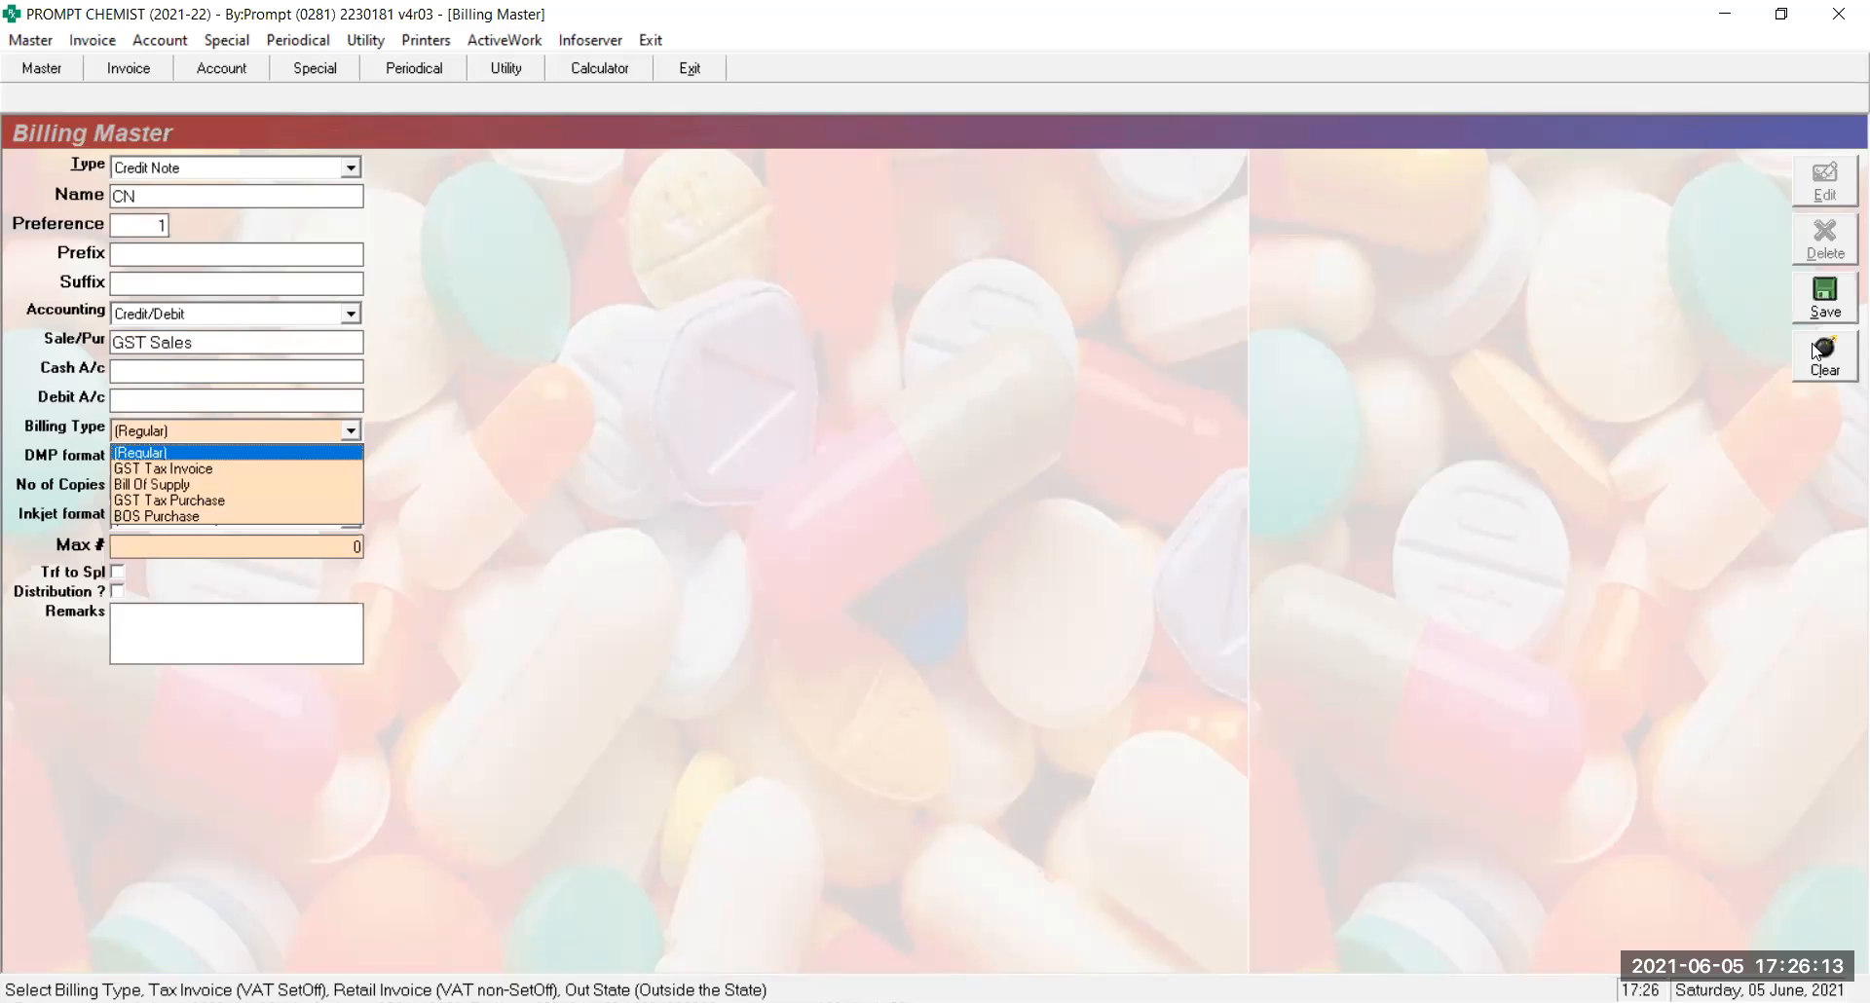
{"action": "key", "text": "Return"}
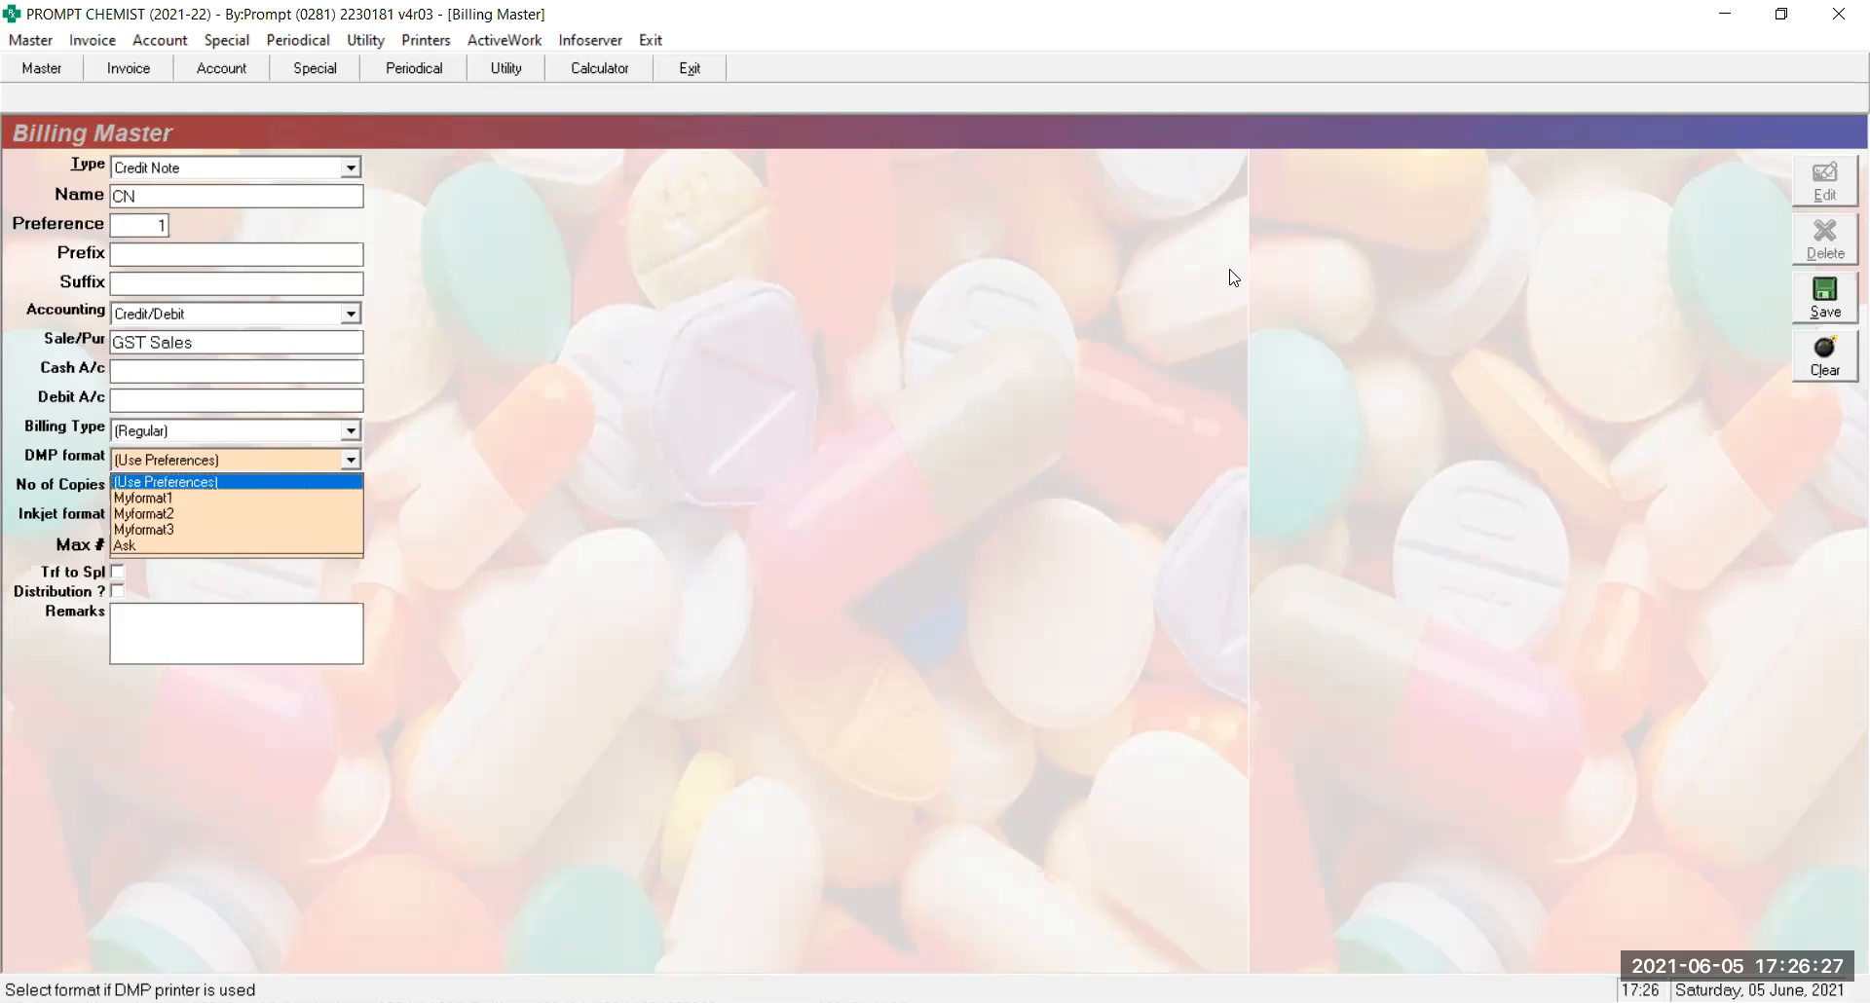
Keep the default DMP print format and set the inkjet format to CN-Plain.rpt
{"action": "key", "text": "Return"}
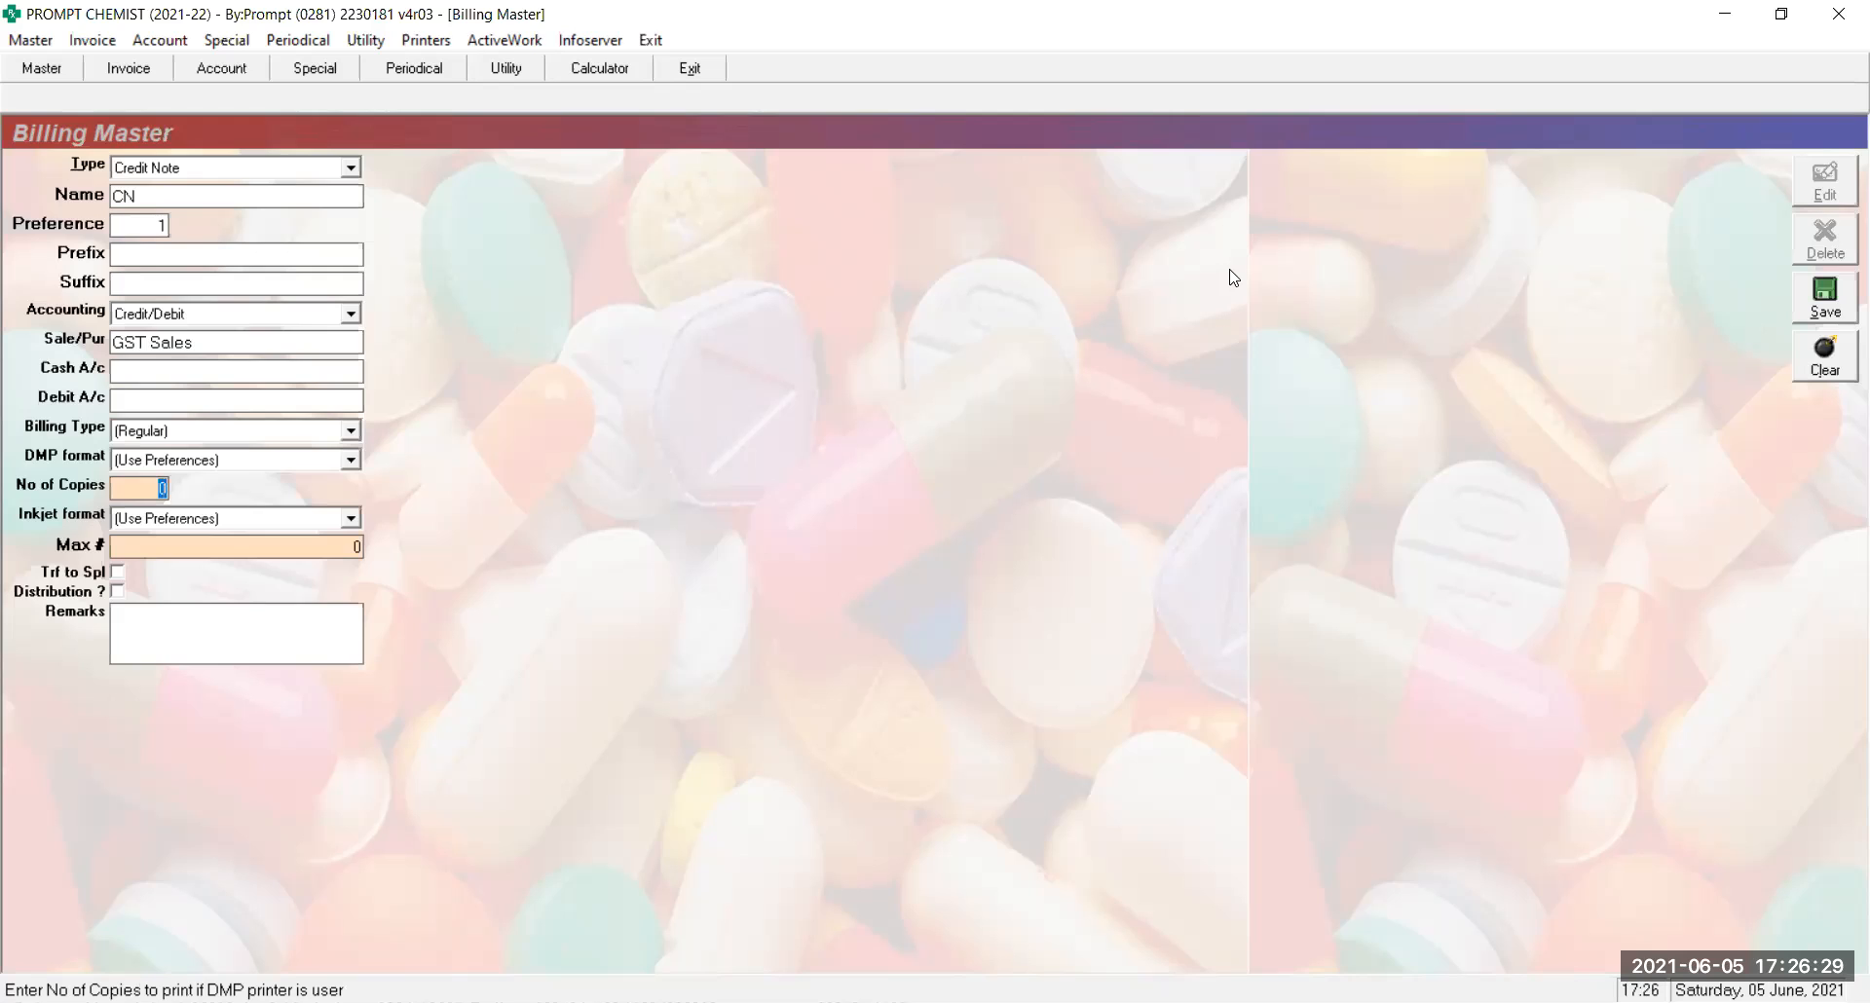
{"action": "left_click", "coordinate": [178, 461]}
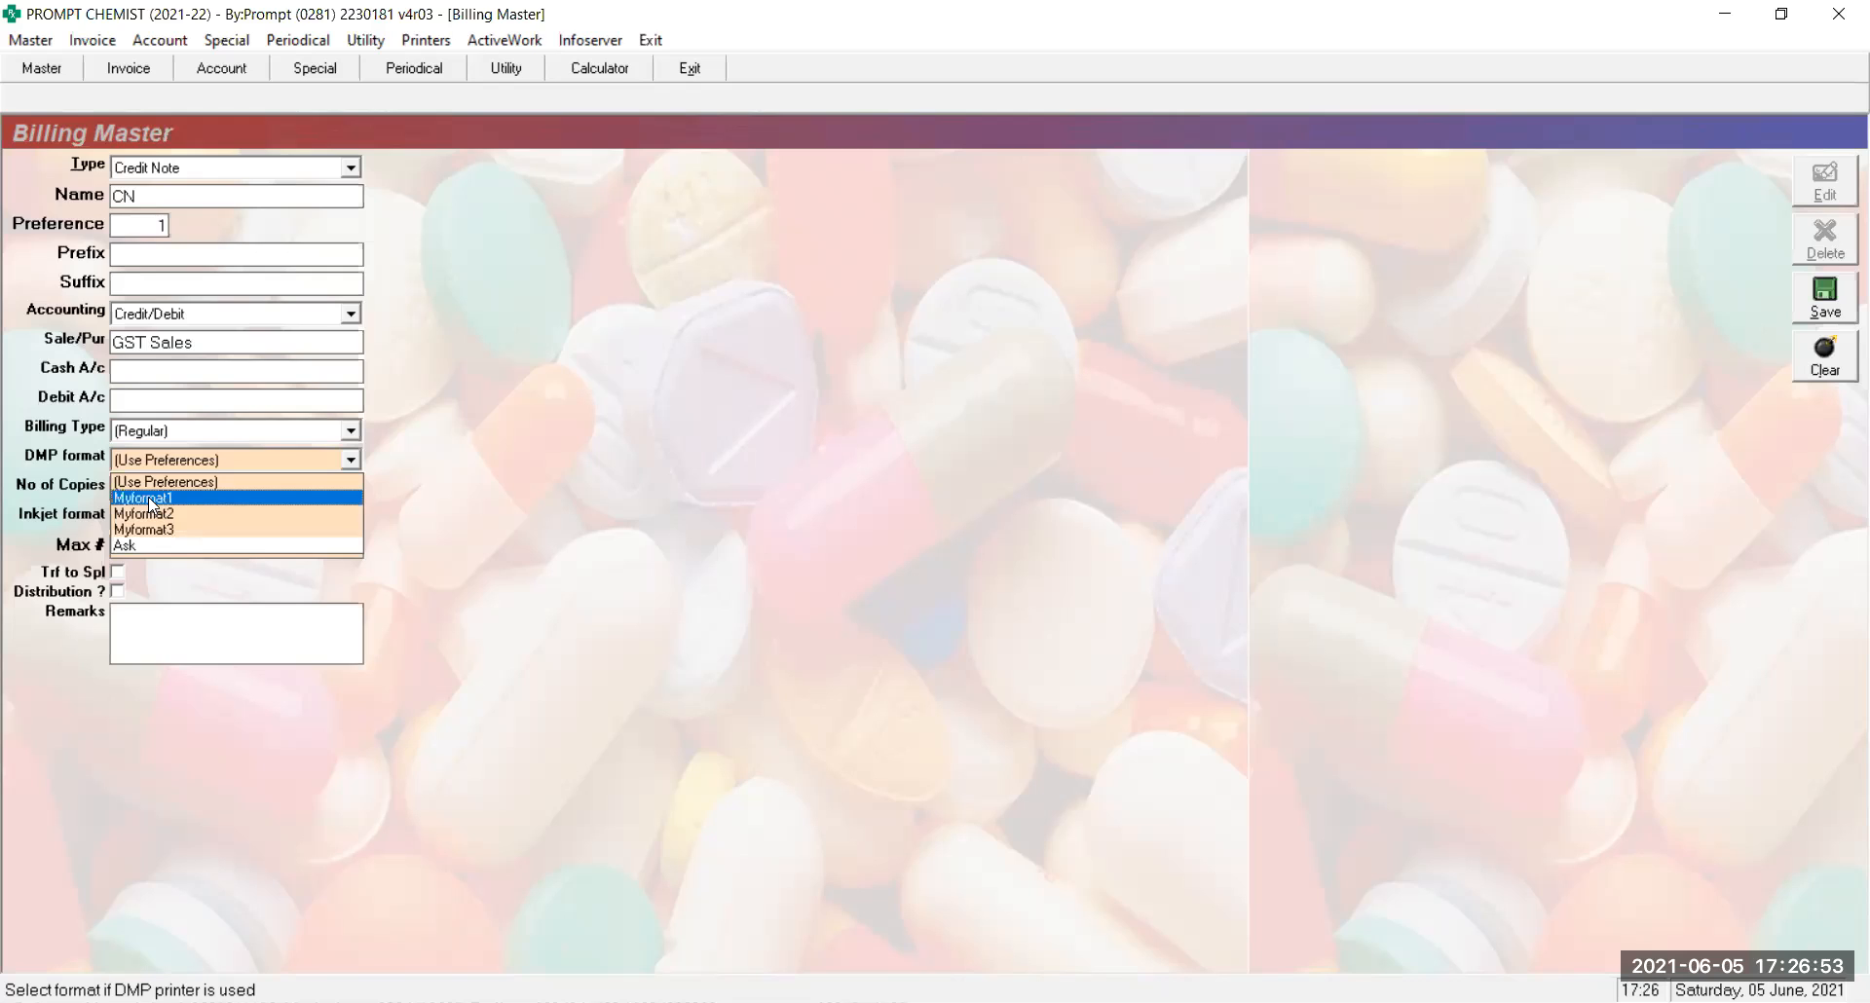
{"action": "left_click", "coordinate": [146, 482]}
{"action": "key", "text": "Return"}
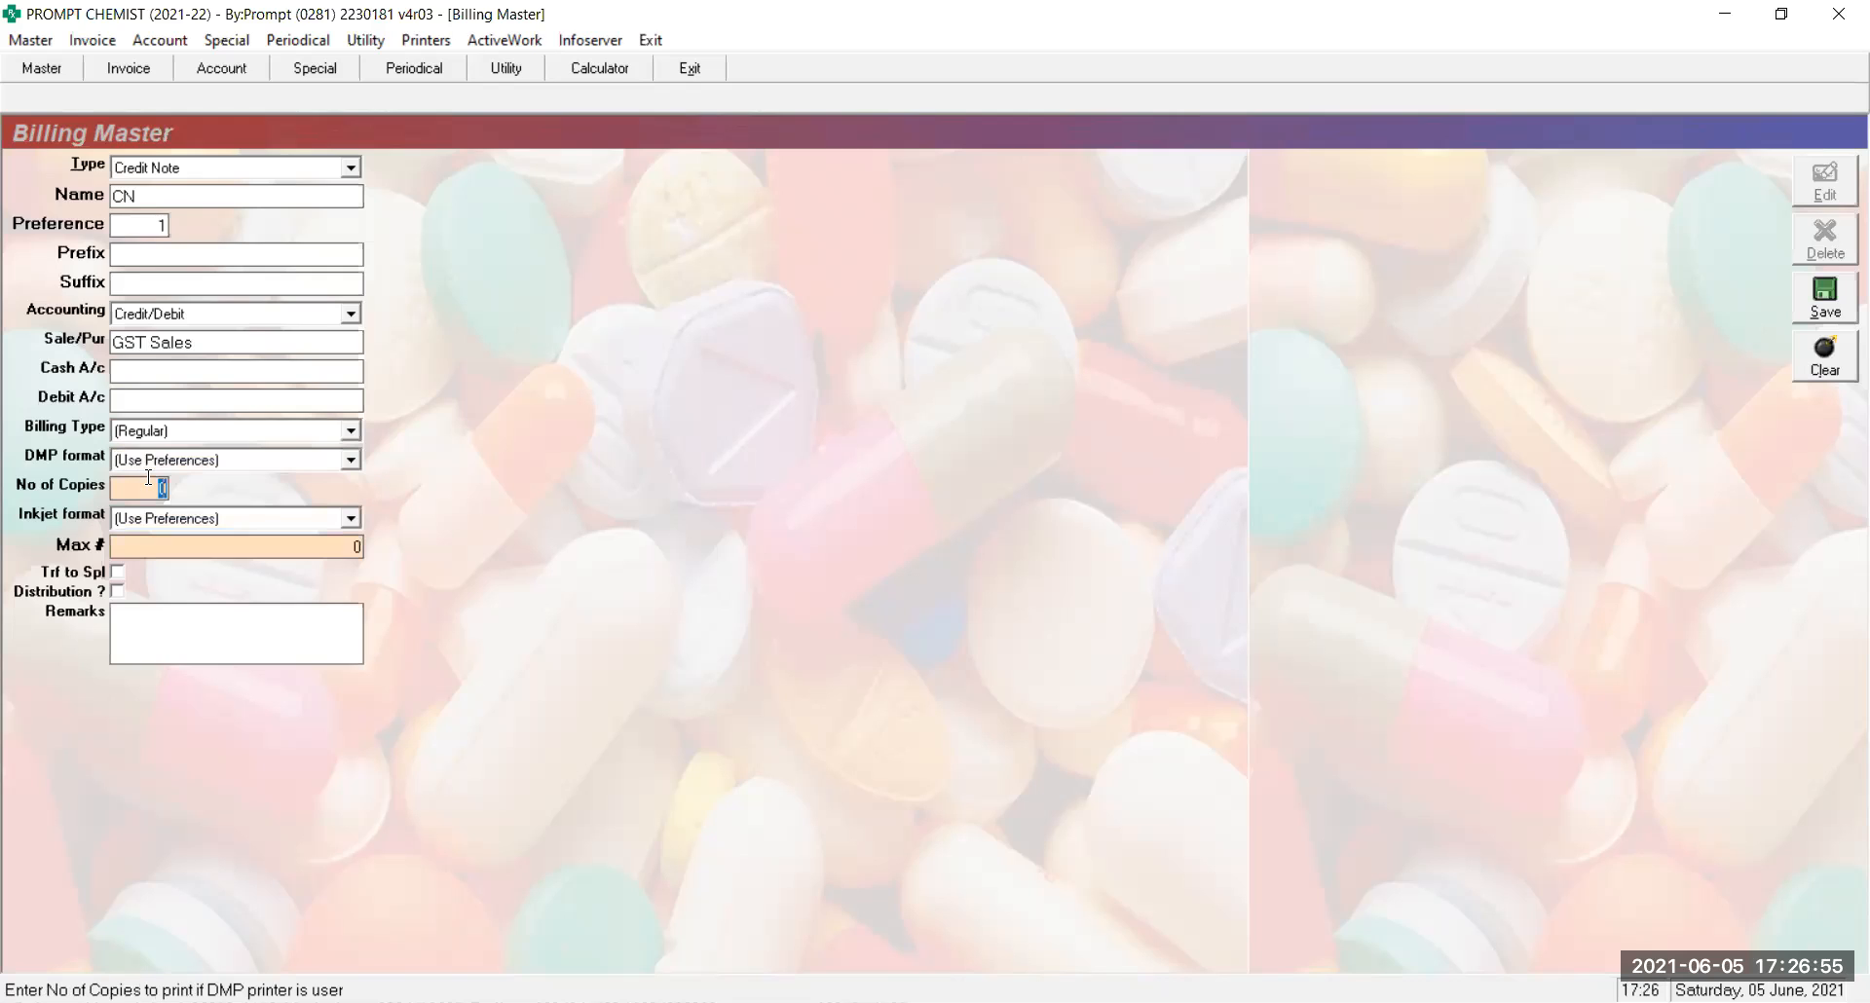
{"action": "key", "text": "Return"}
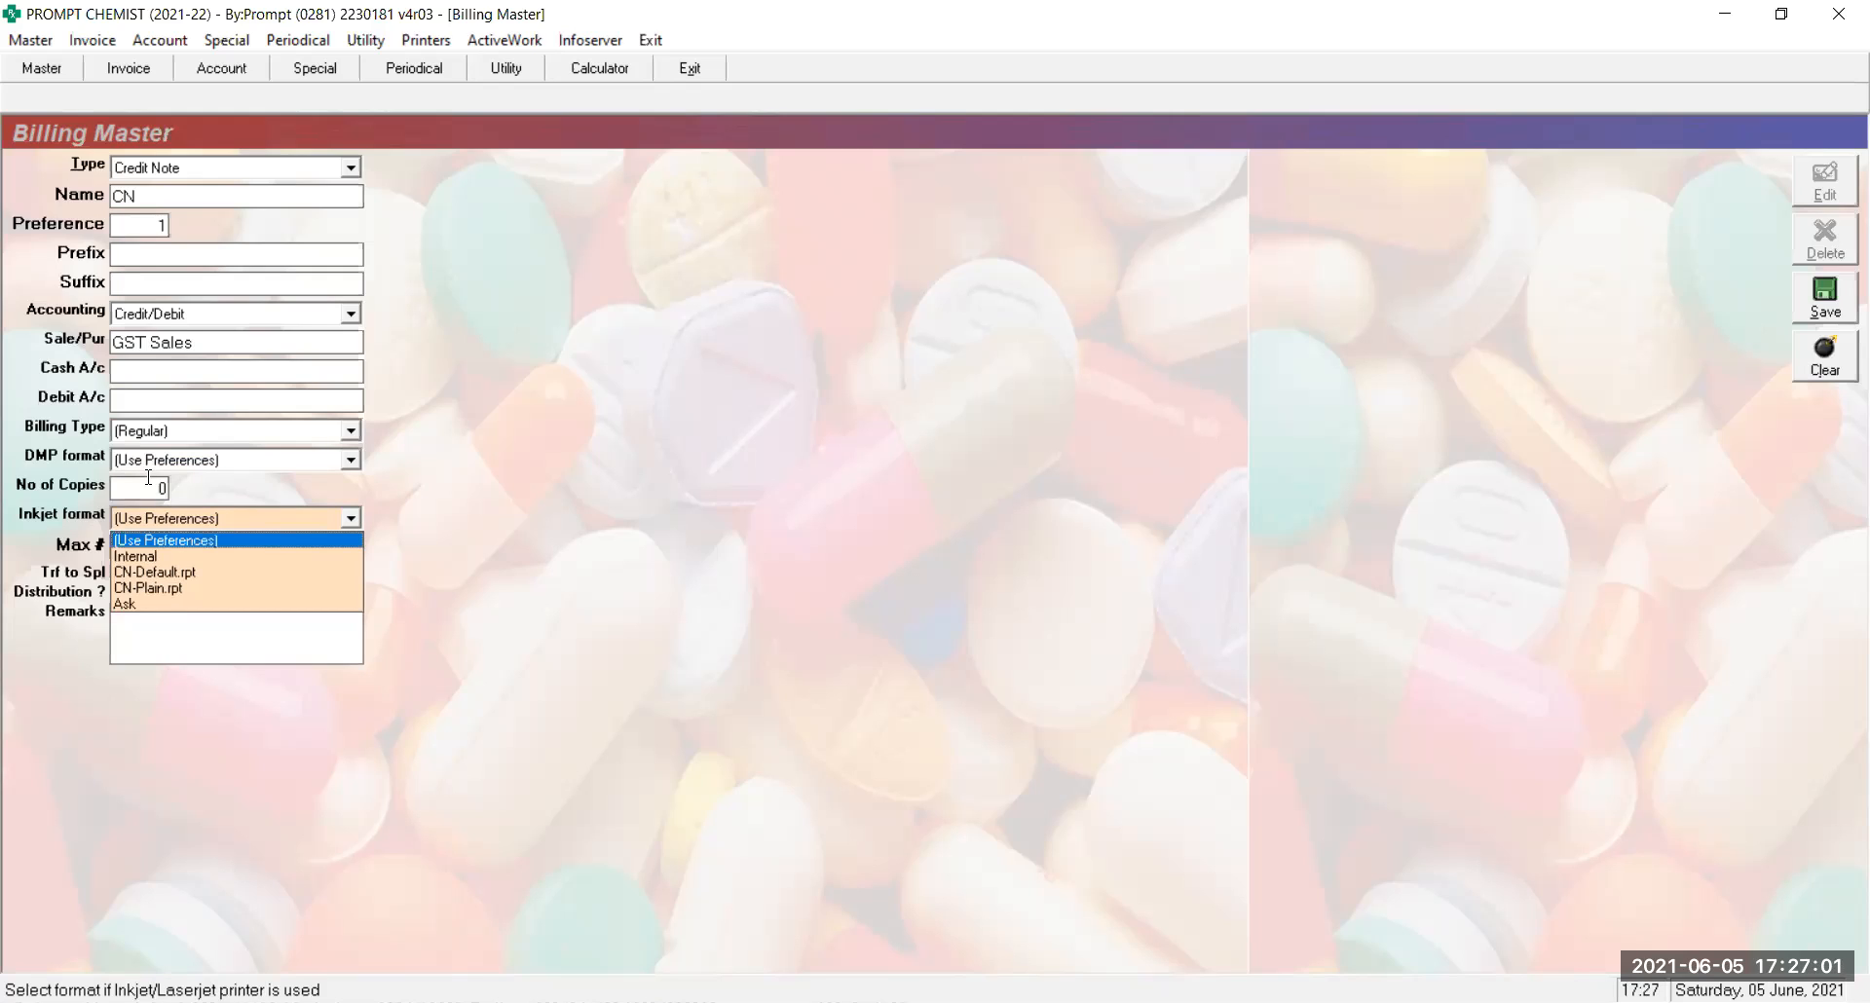
{"action": "key", "text": "Down"}
{"action": "key", "text": "Down"}
{"action": "key", "text": "Down"}
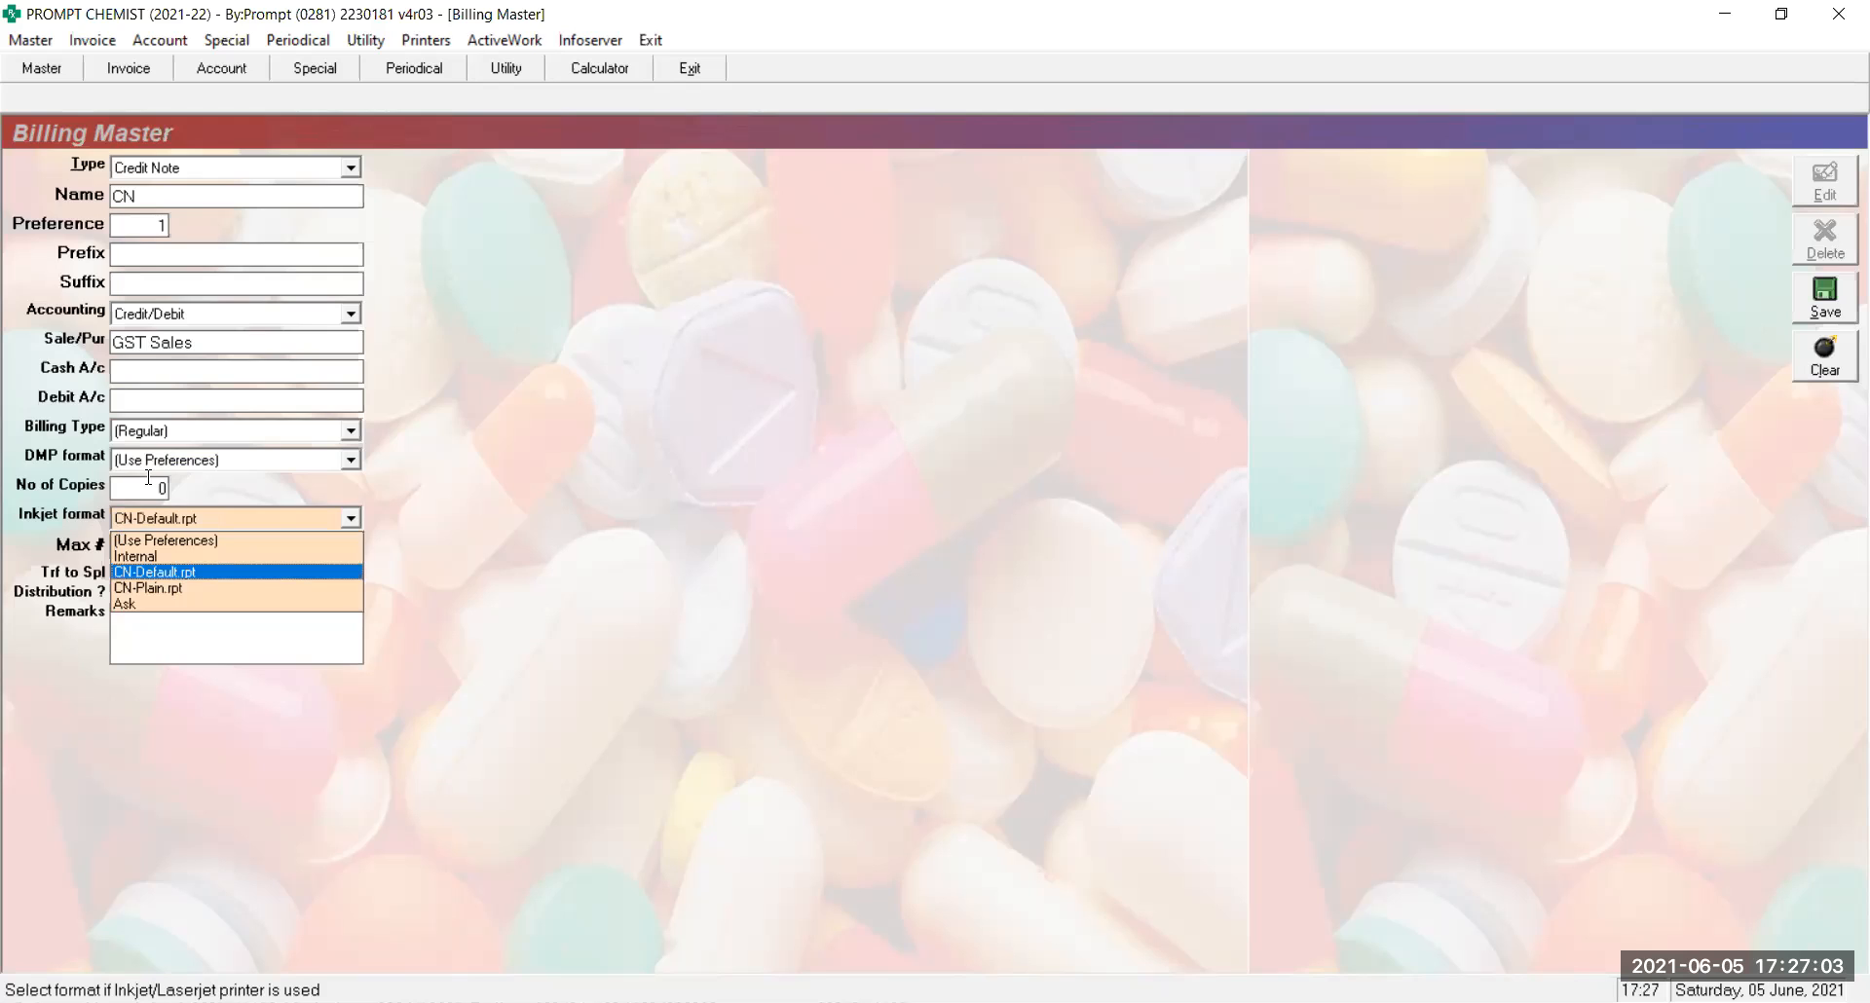
{"action": "key", "text": "Return"}
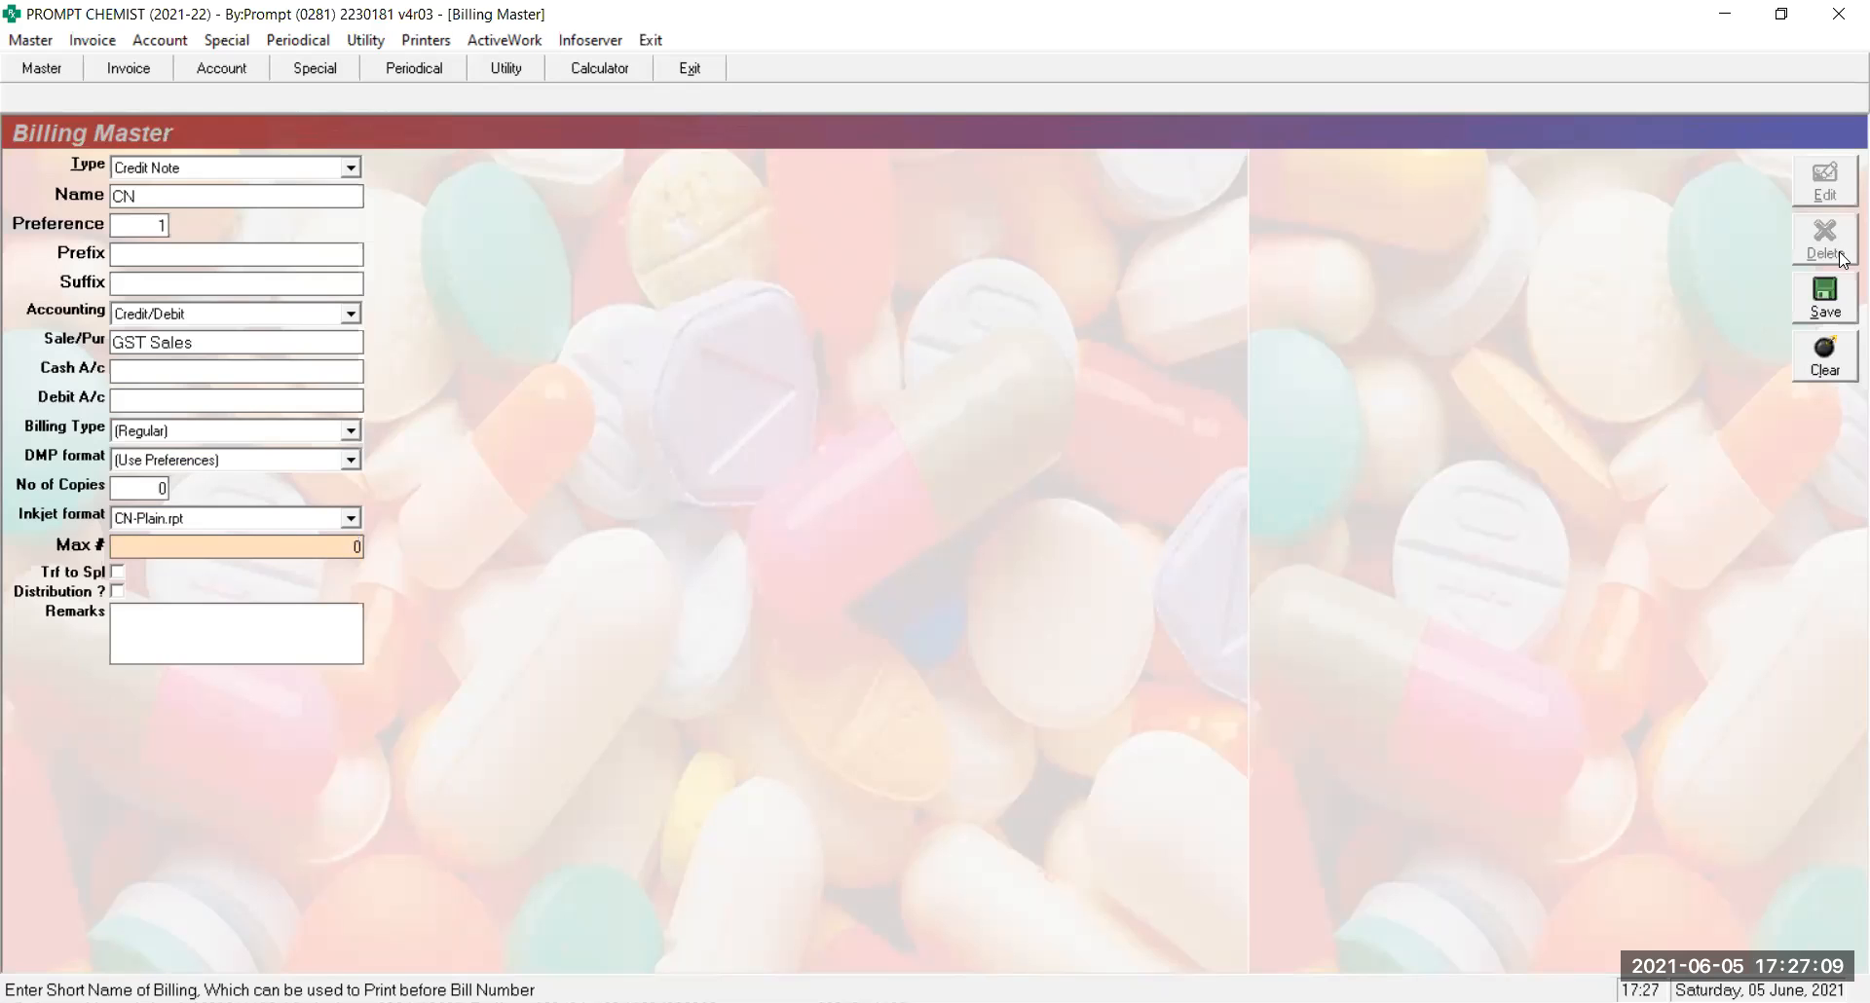
Save the CN series, then load Debit Note series DN with PURCHASE RETURN as its account
{"action": "left_click", "coordinate": [1814, 303]}
{"action": "key", "text": "Down"}
{"action": "key", "text": "Return"}
{"action": "type", "text": "DN"}
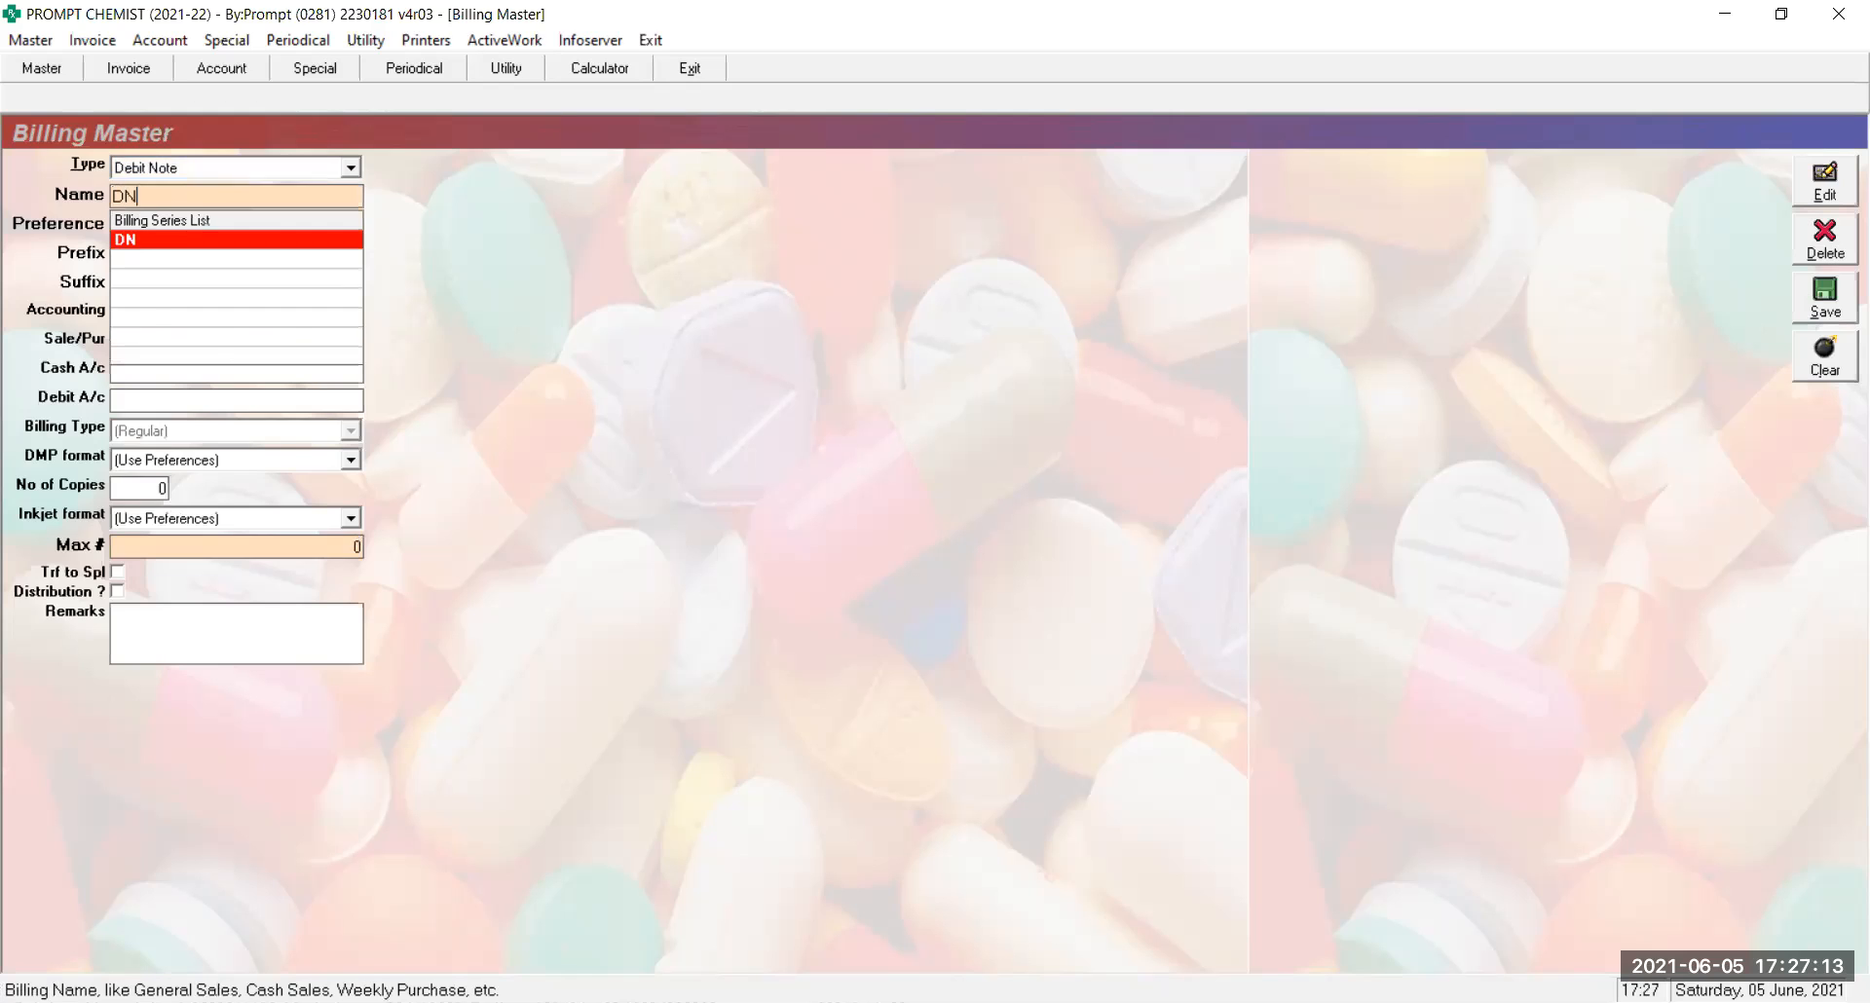
{"action": "key", "text": "Return"}
{"action": "key", "text": "Return"}
{"action": "key", "text": "Return"}
{"action": "key", "text": "Return"}
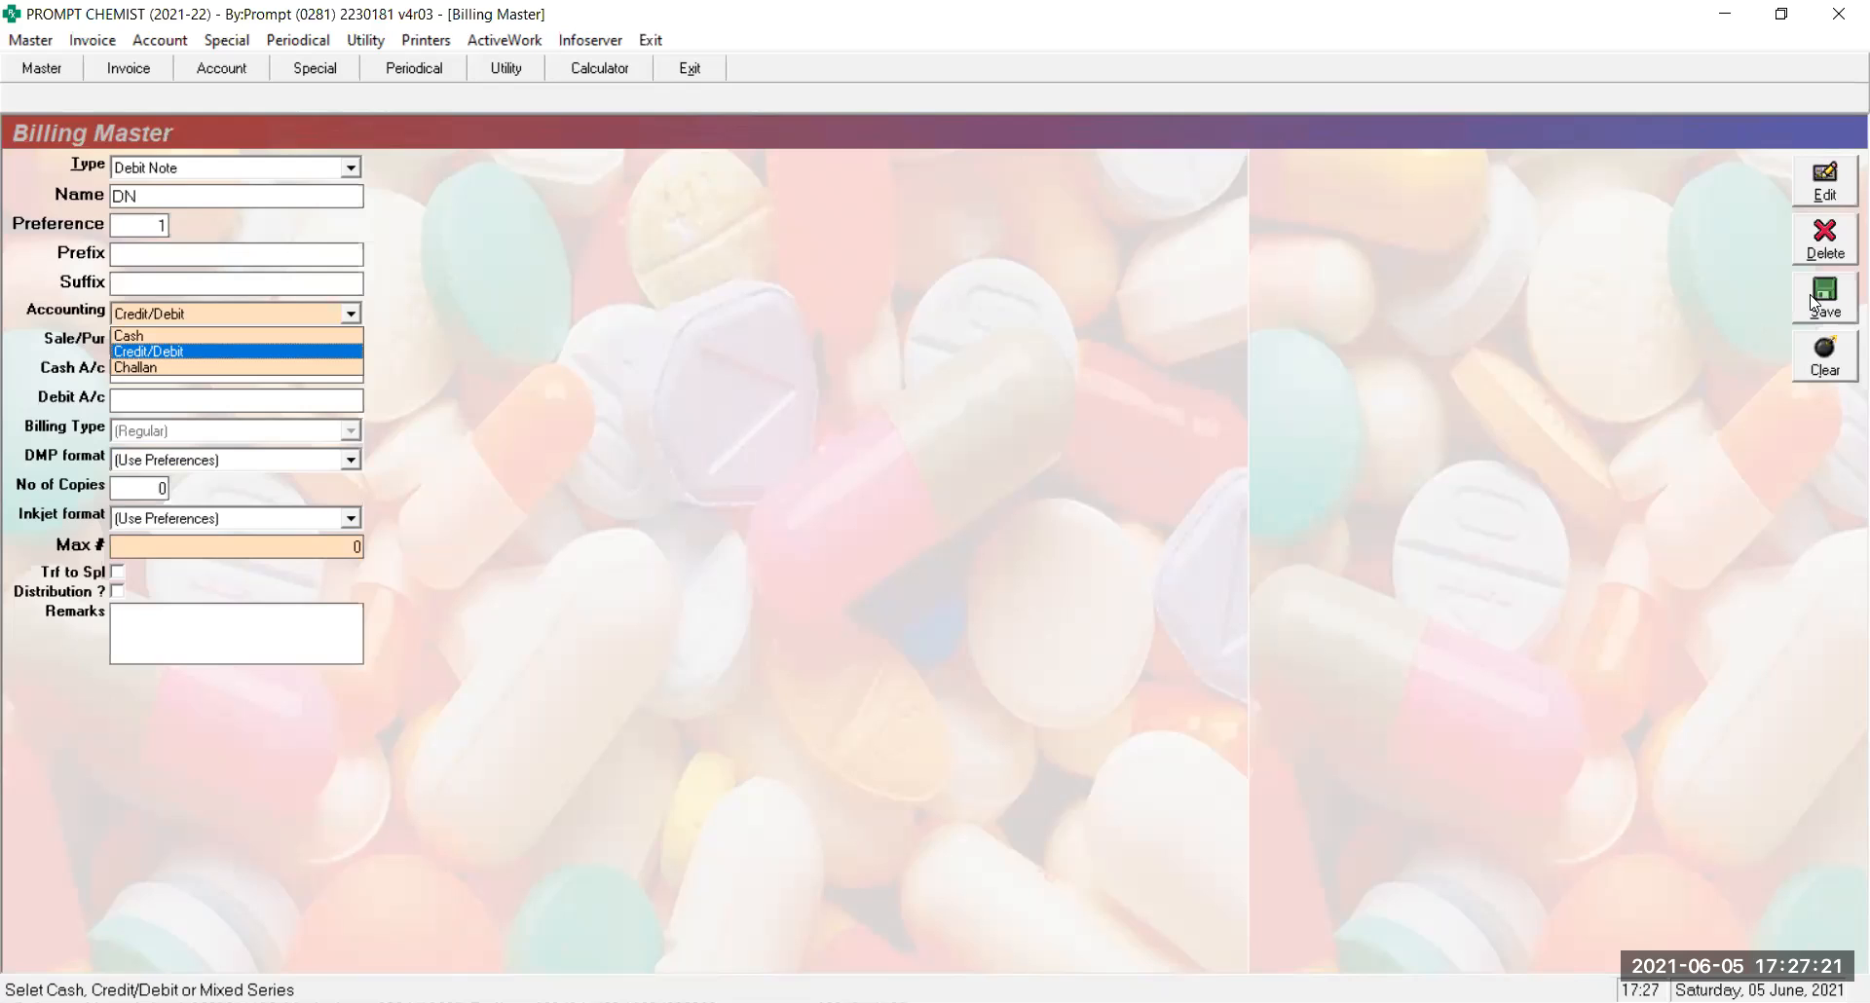
{"action": "key", "text": "Return"}
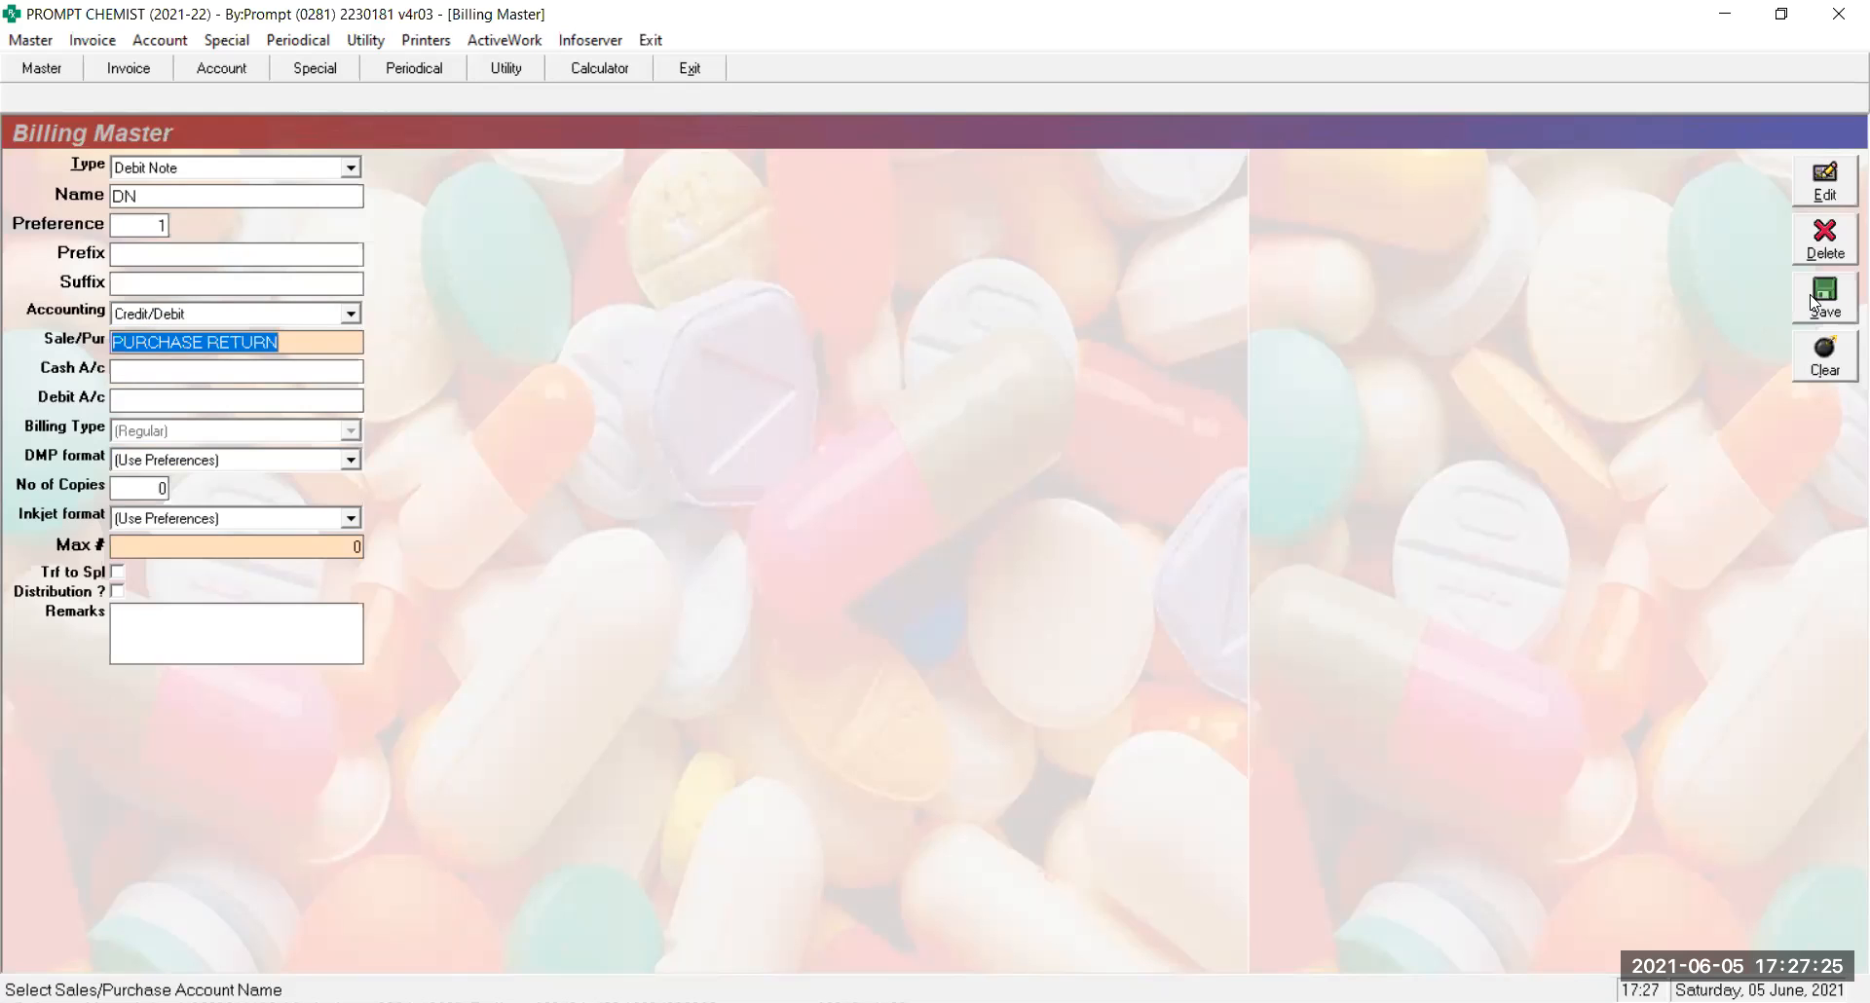
{"action": "type", "text": "PUR"}
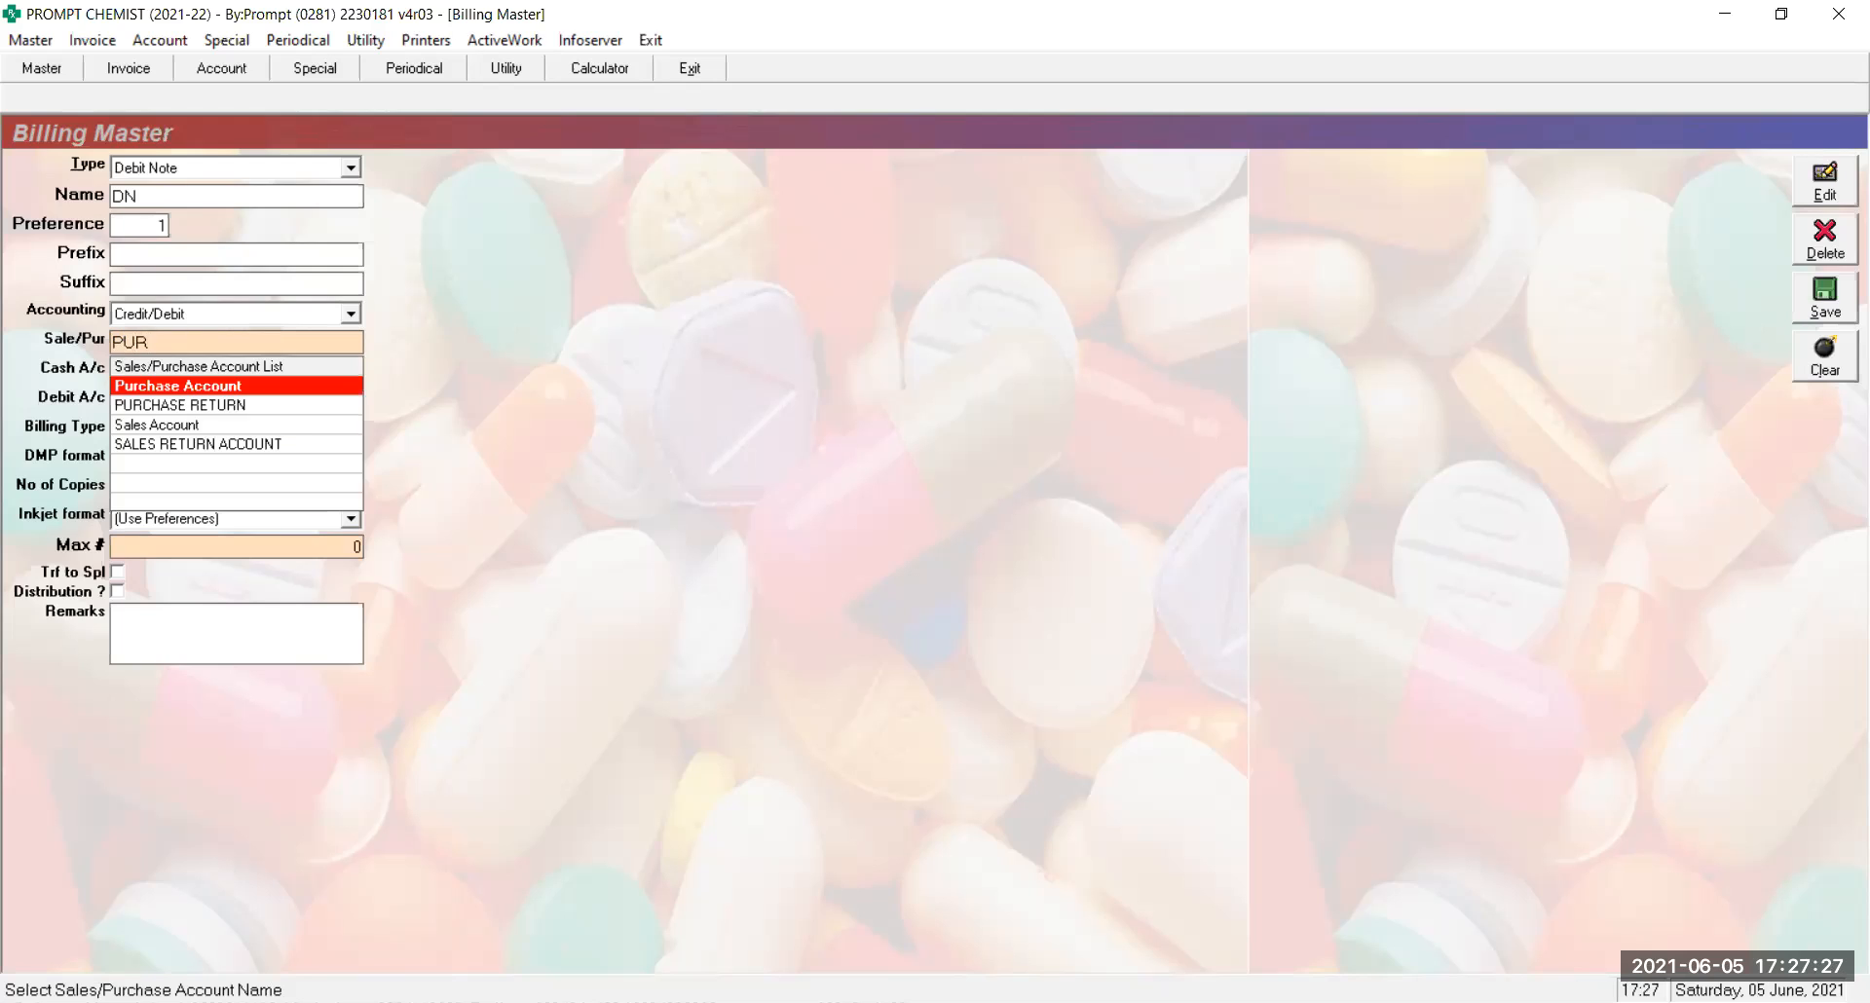
{"action": "key", "text": "Down"}
{"action": "key", "text": "Return"}
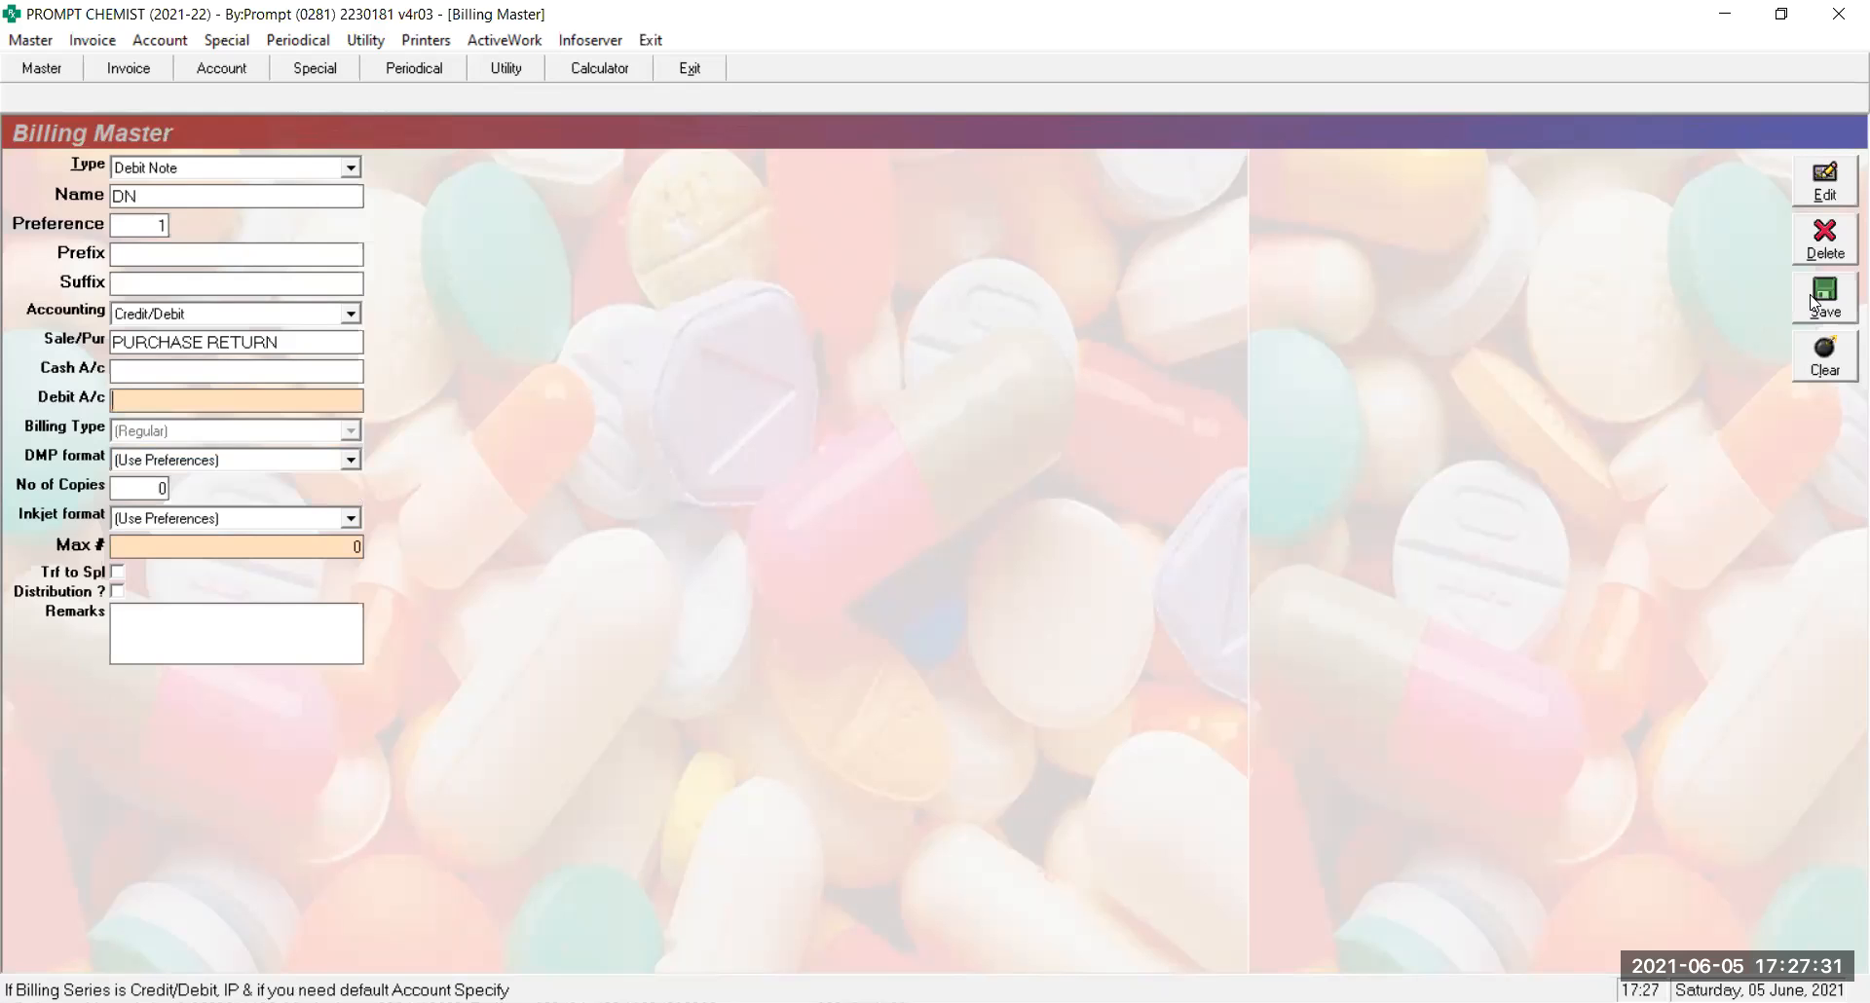
Create and save a PURCHASE RETURN account in Account Master, then return to the series
{"action": "key", "text": "F2"}
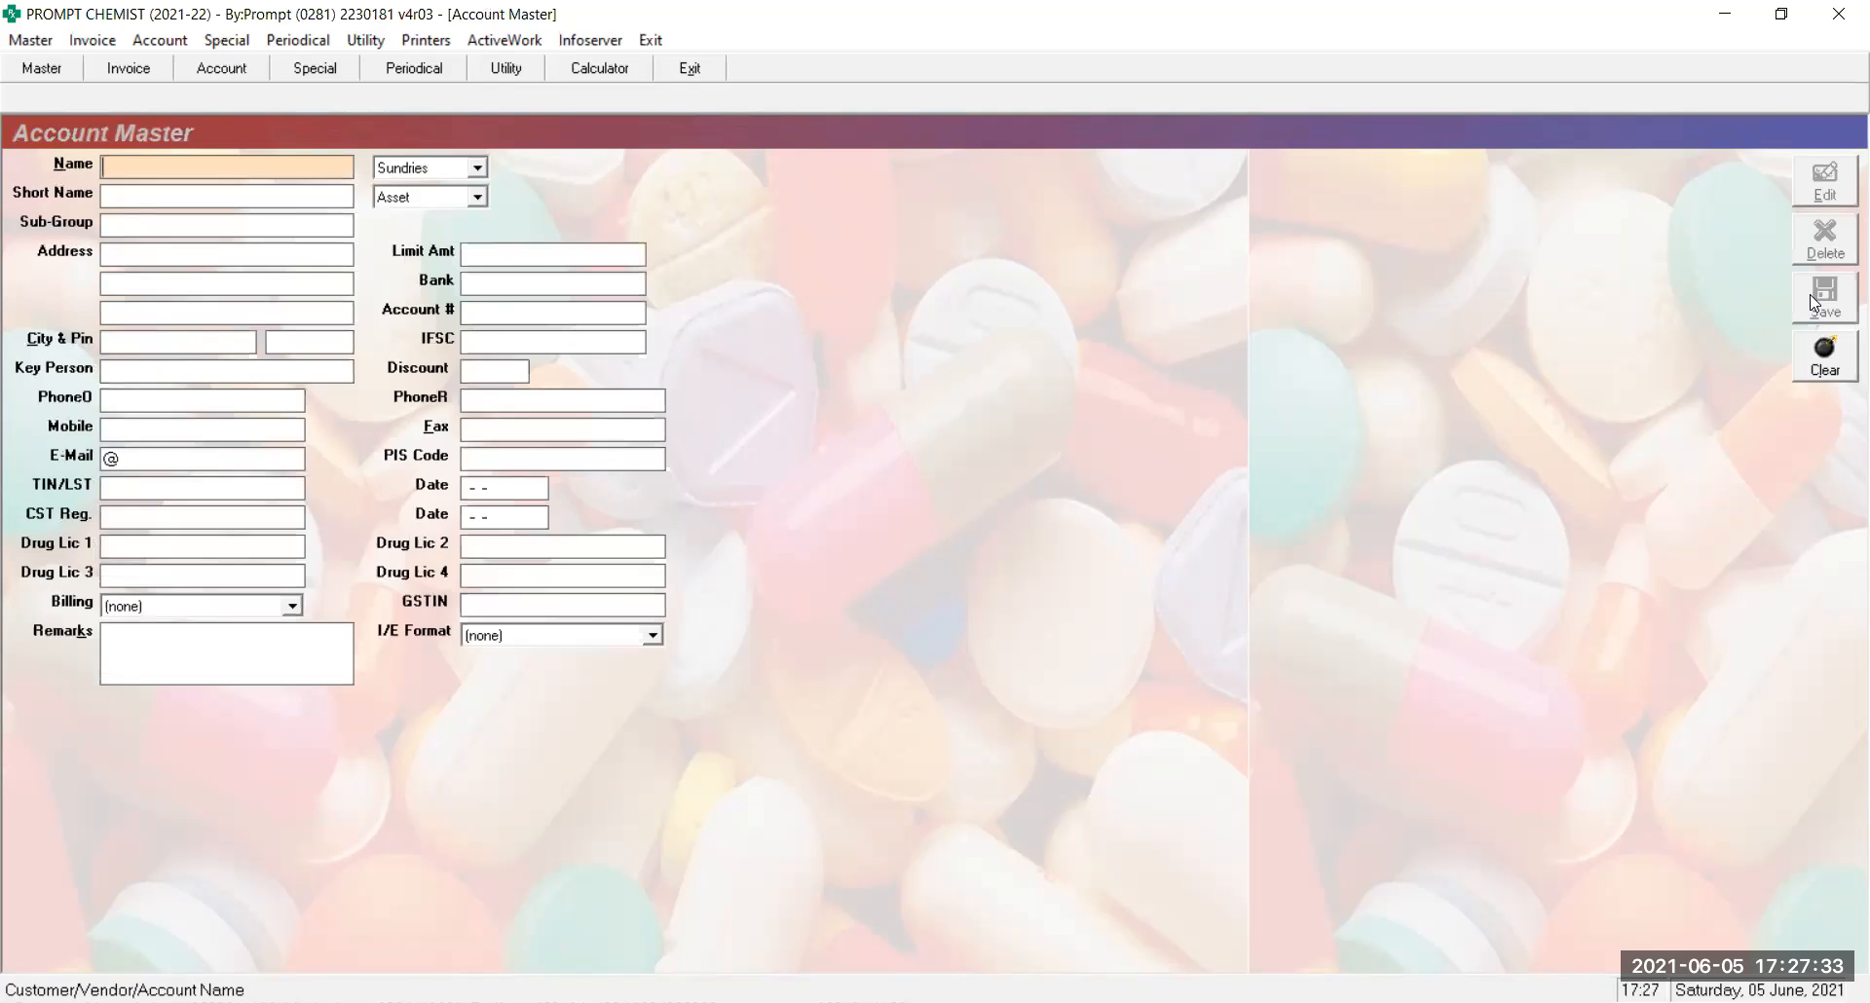
{"action": "type", "text": "PUR"}
{"action": "key", "text": "Down"}
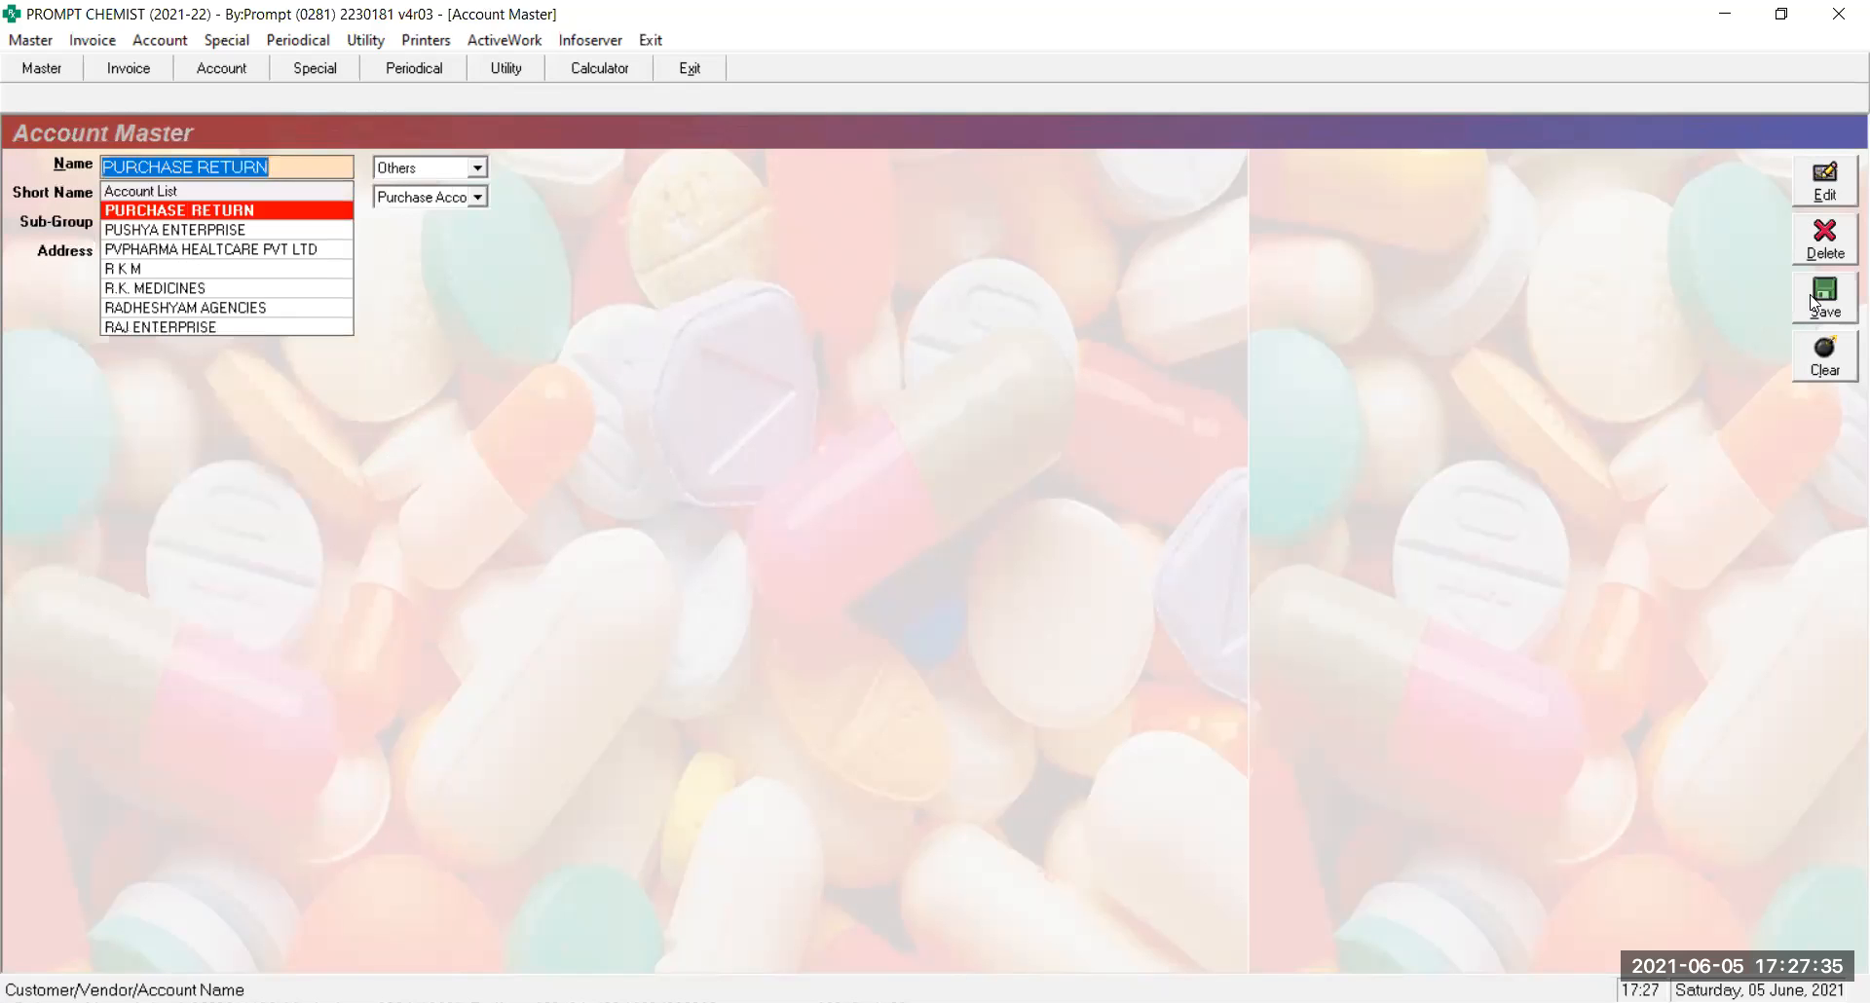
{"action": "key", "text": "Return"}
{"action": "key", "text": "Return"}
{"action": "key", "text": "Return"}
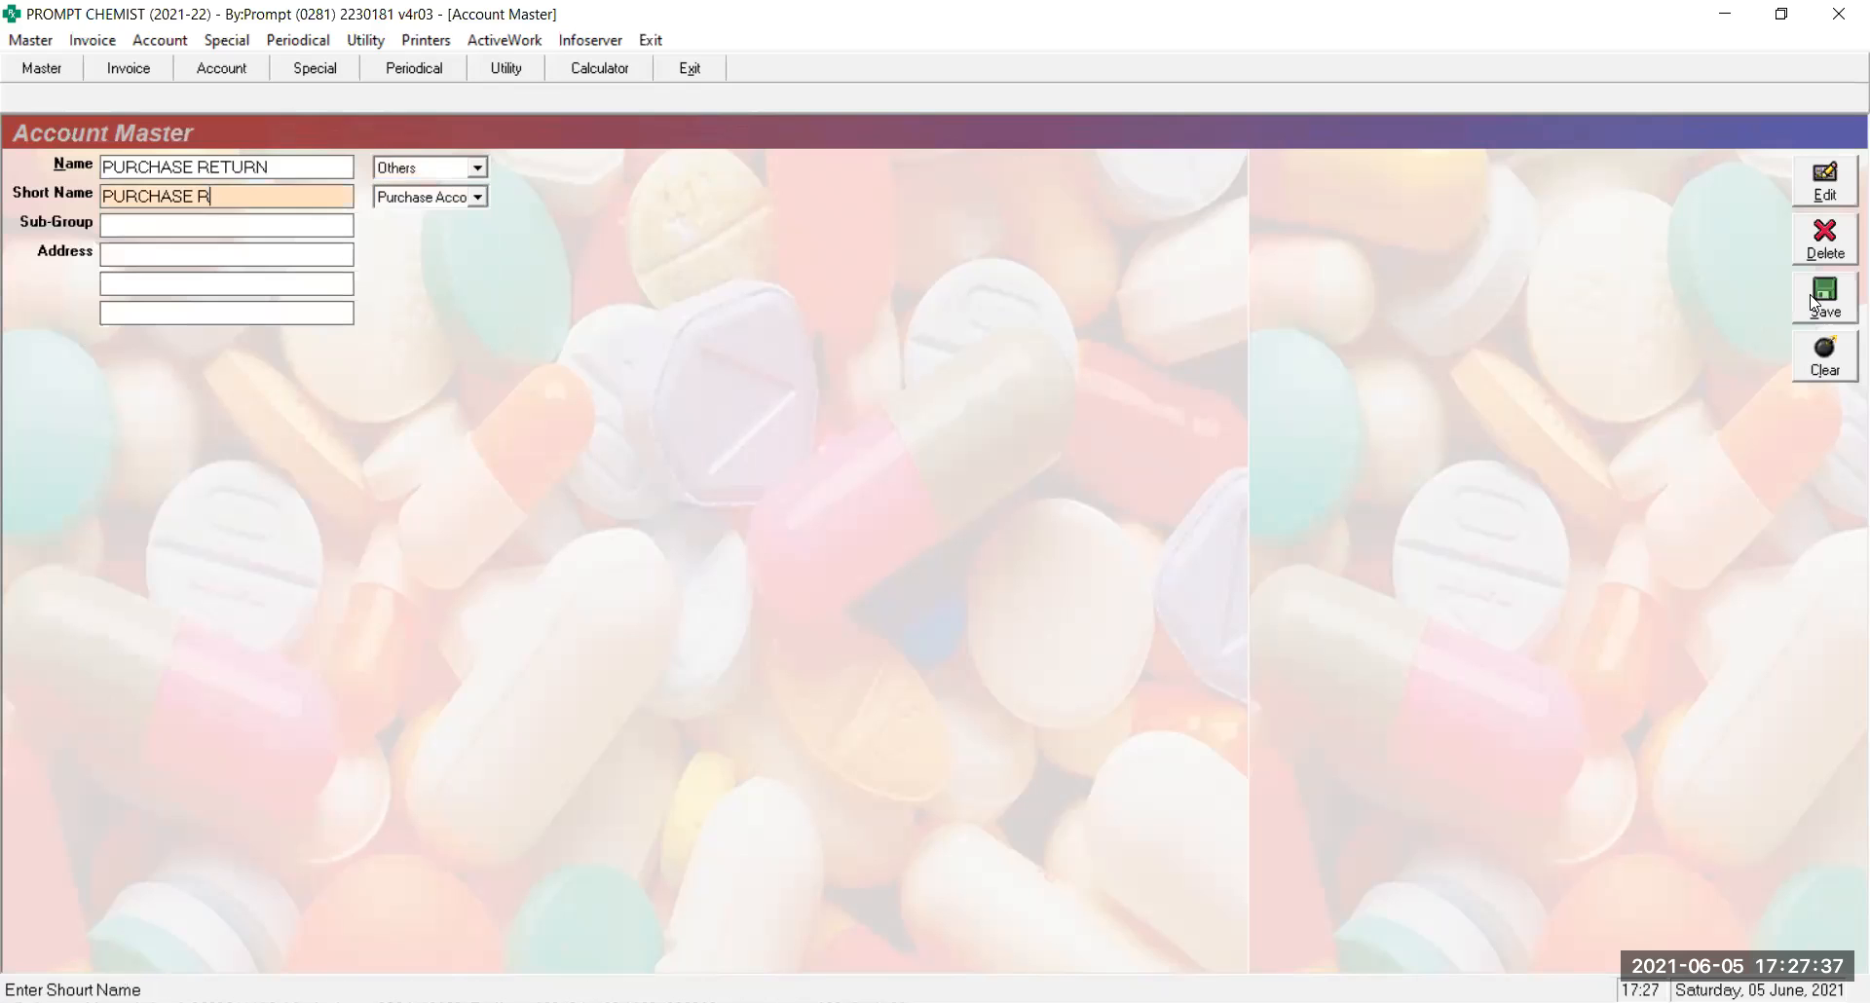
{"action": "key", "text": "Return"}
{"action": "key", "text": "alt+s"}
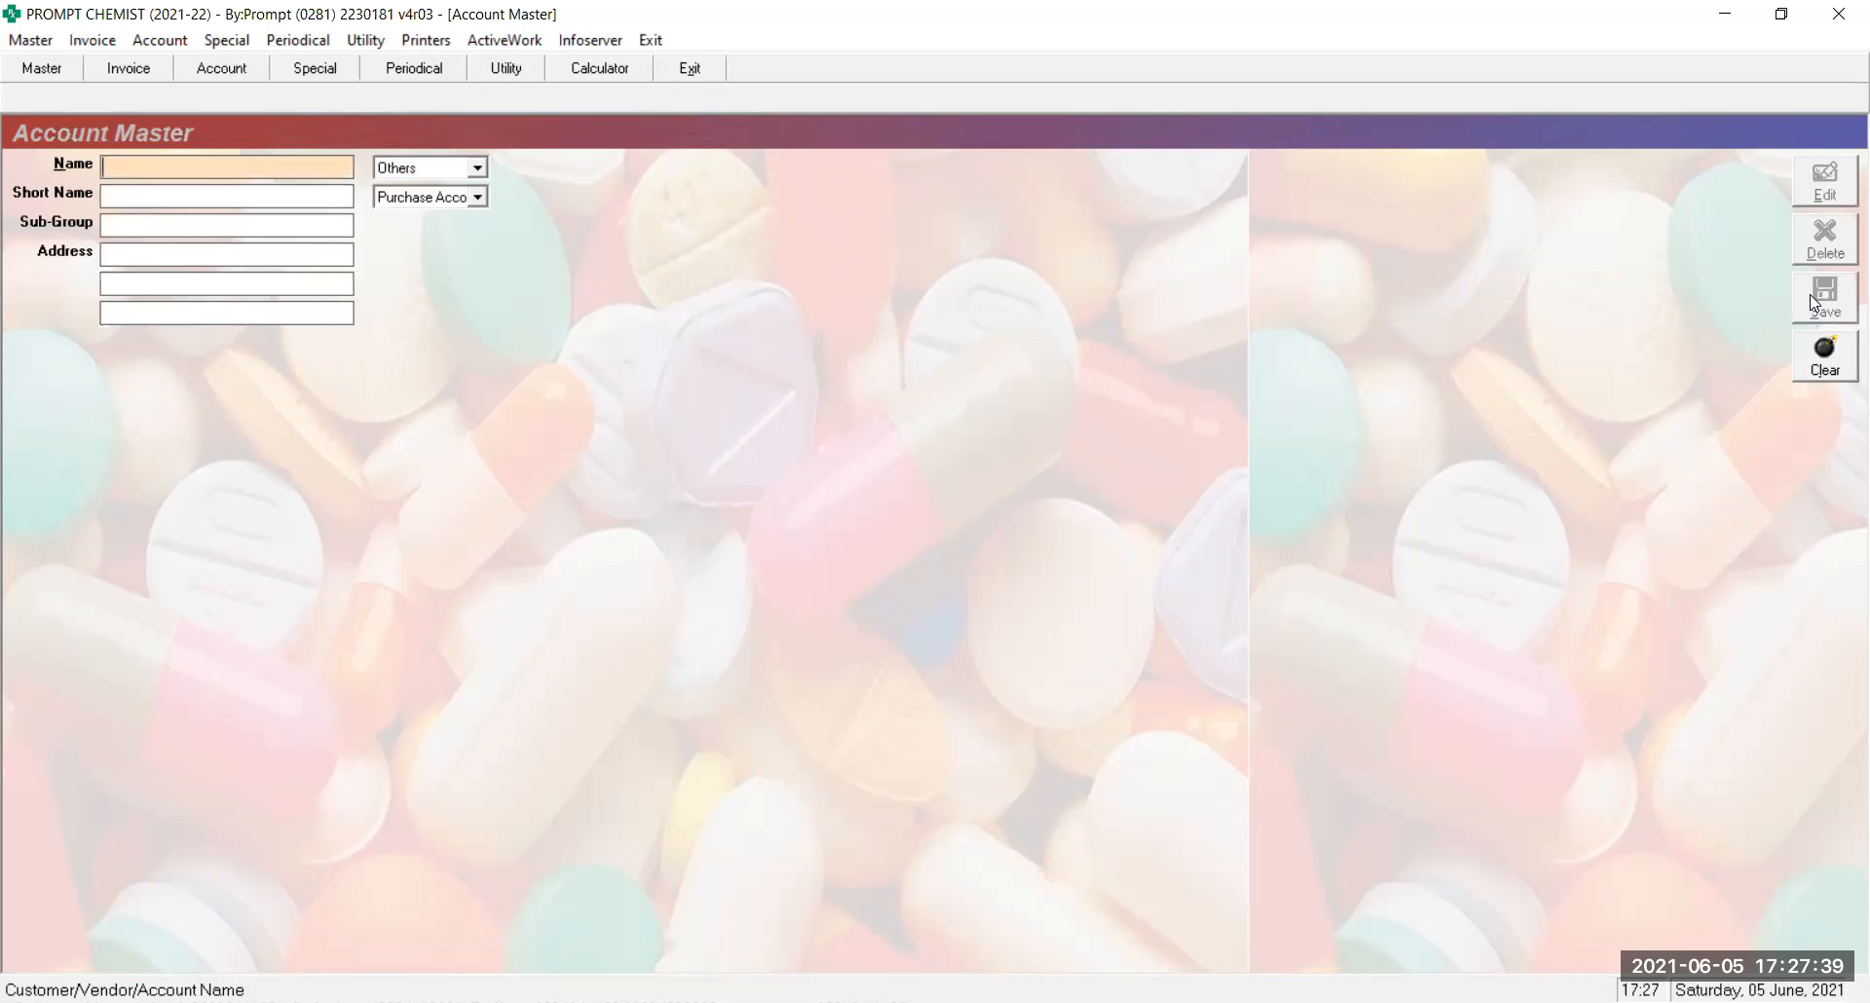
{"action": "key", "text": "Escape"}
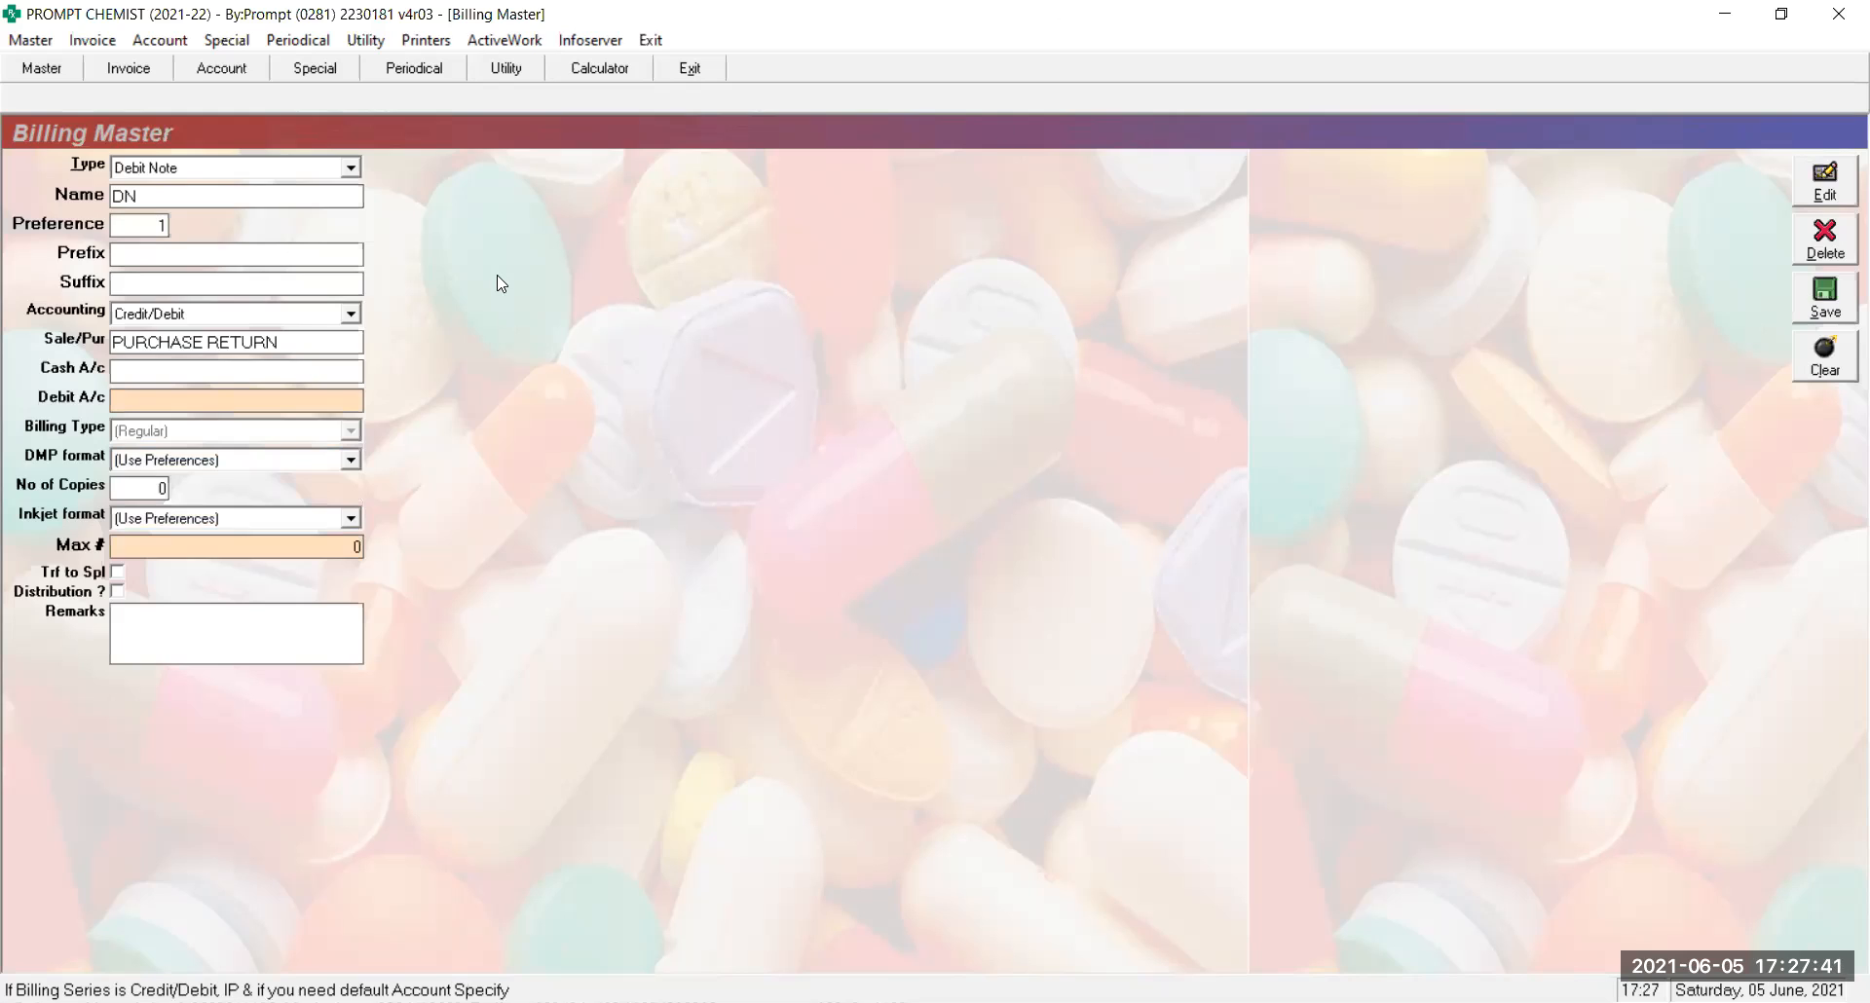
Save Debit Note series DN with the PURCHASE RETURN account, then close Billing Master
{"action": "left_click", "coordinate": [300, 341]}
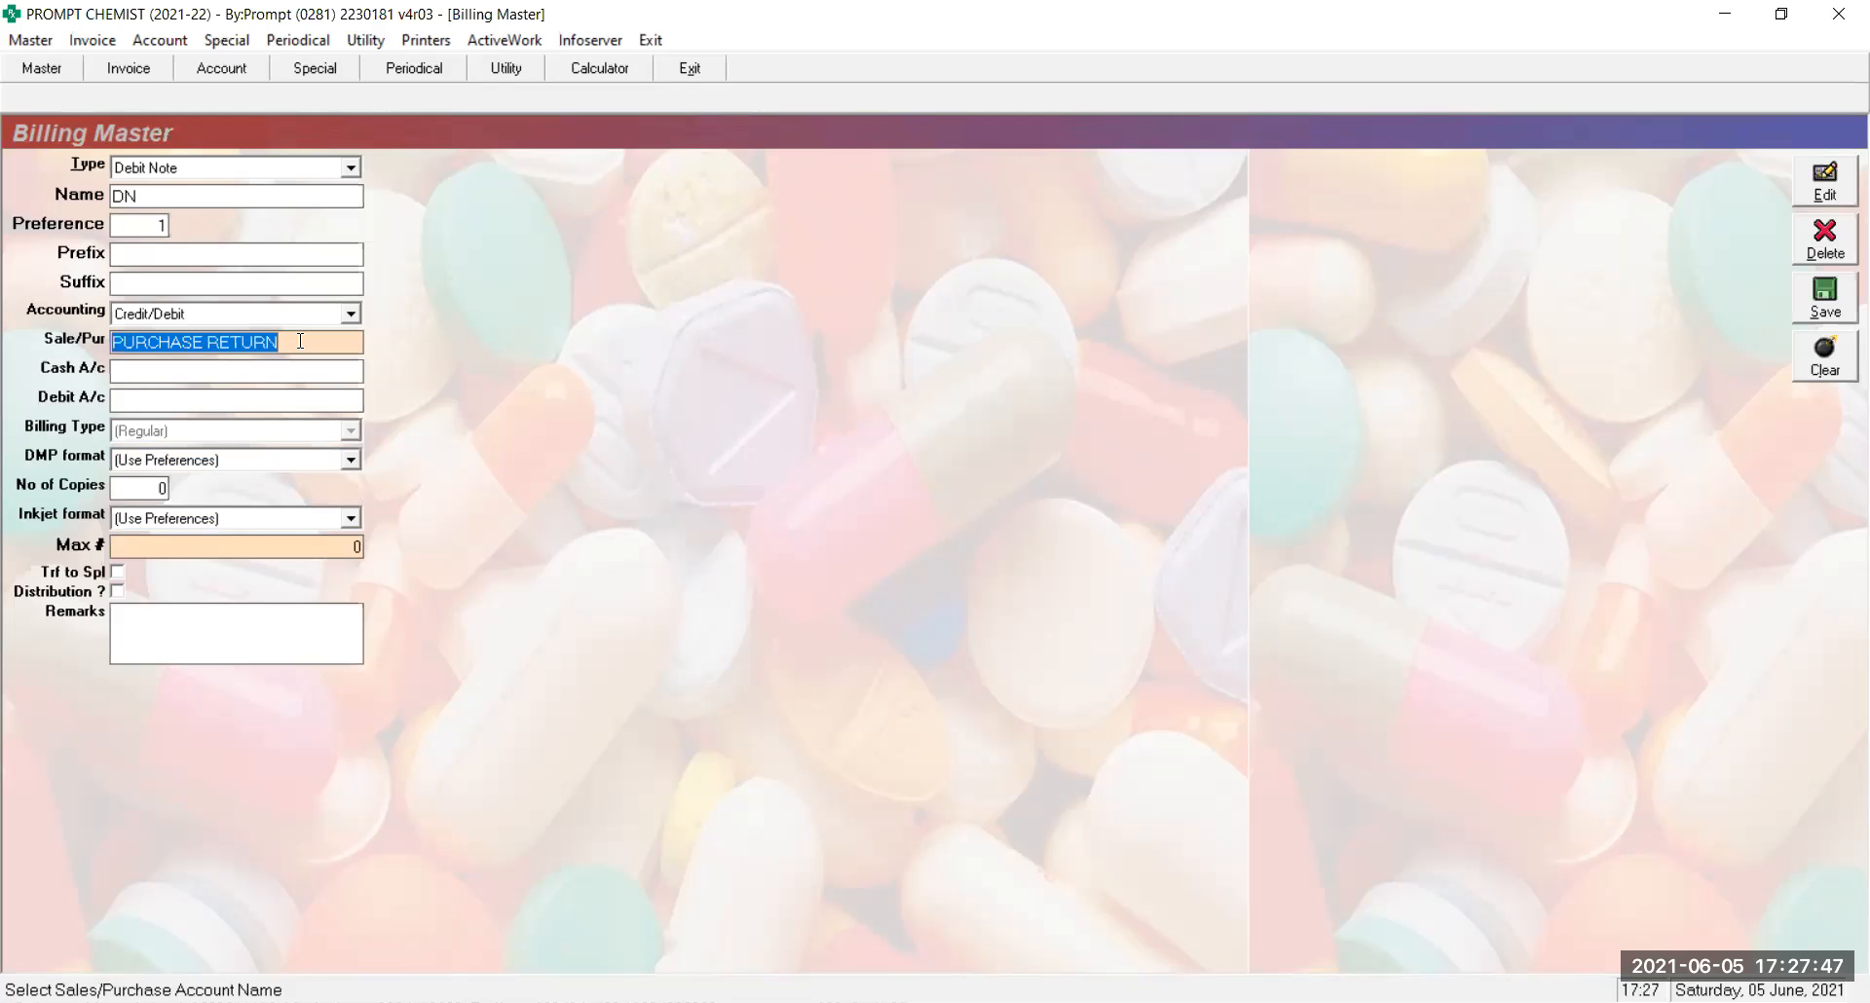
{"action": "key", "text": "Return"}
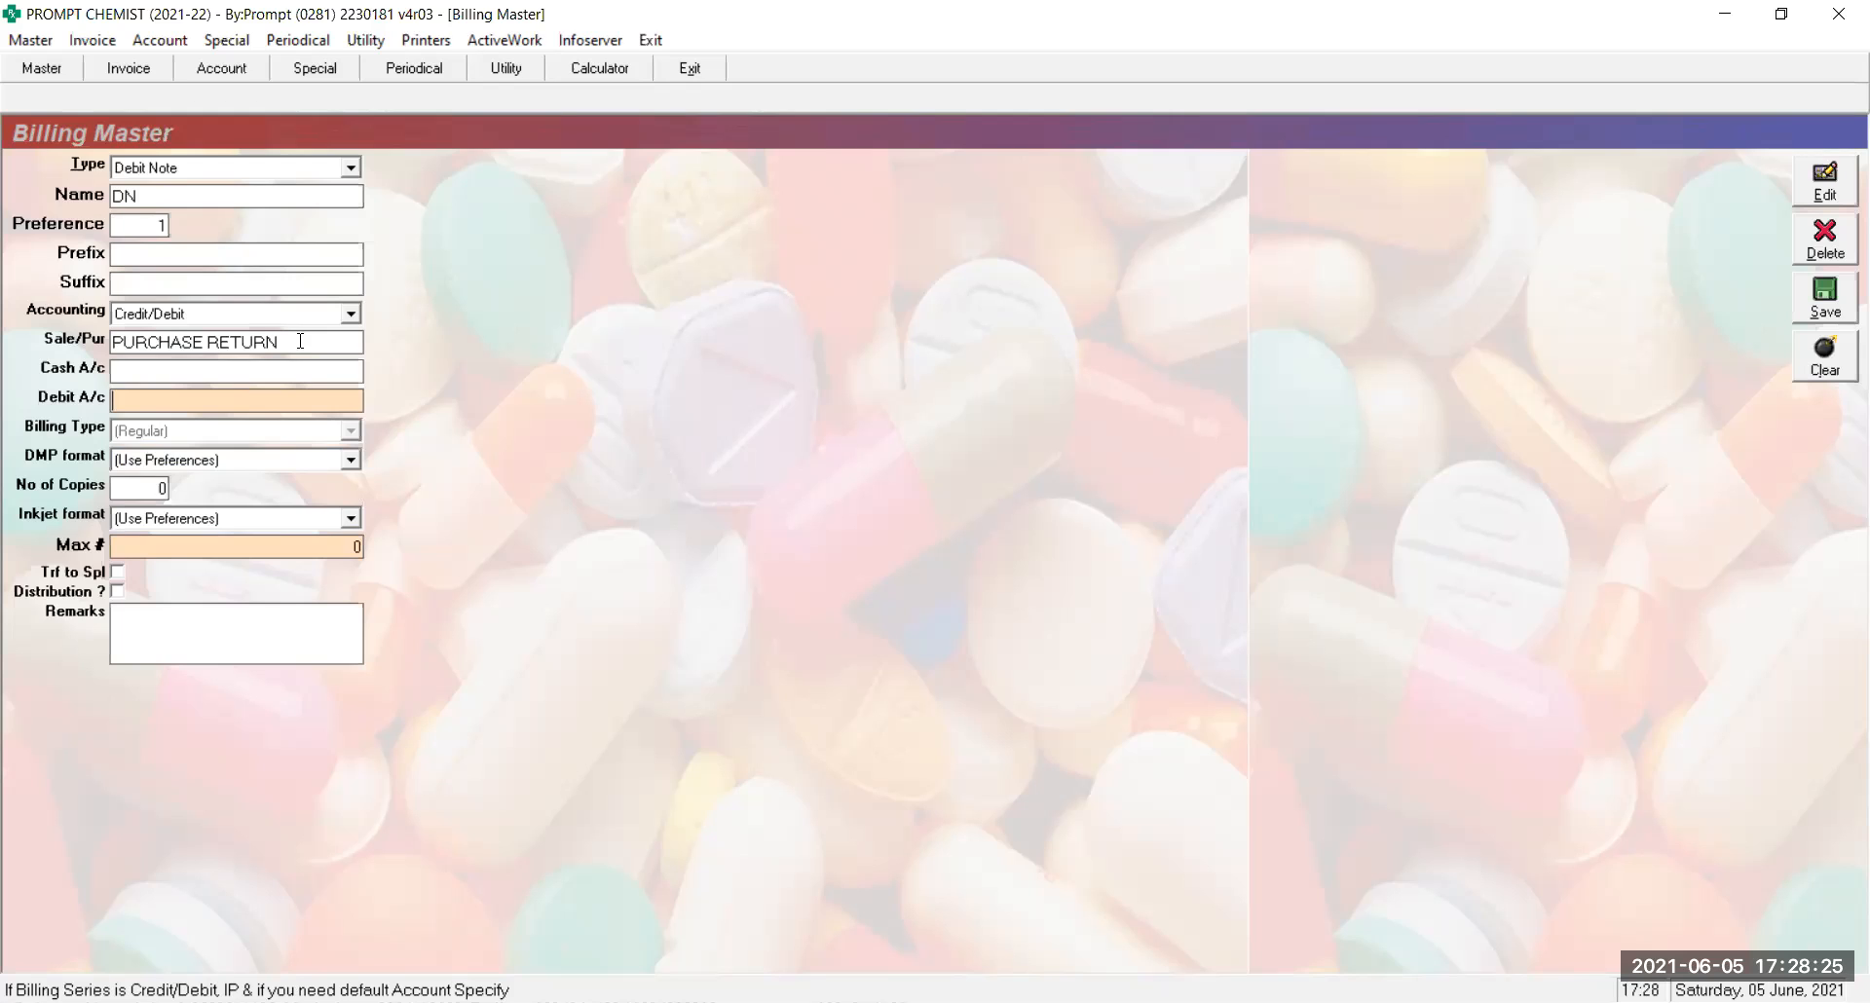
{"action": "key", "text": "Return"}
{"action": "key", "text": "Return"}
{"action": "key", "text": "Return"}
{"action": "key", "text": "Return"}
{"action": "key", "text": "Return"}
{"action": "key", "text": "Return"}
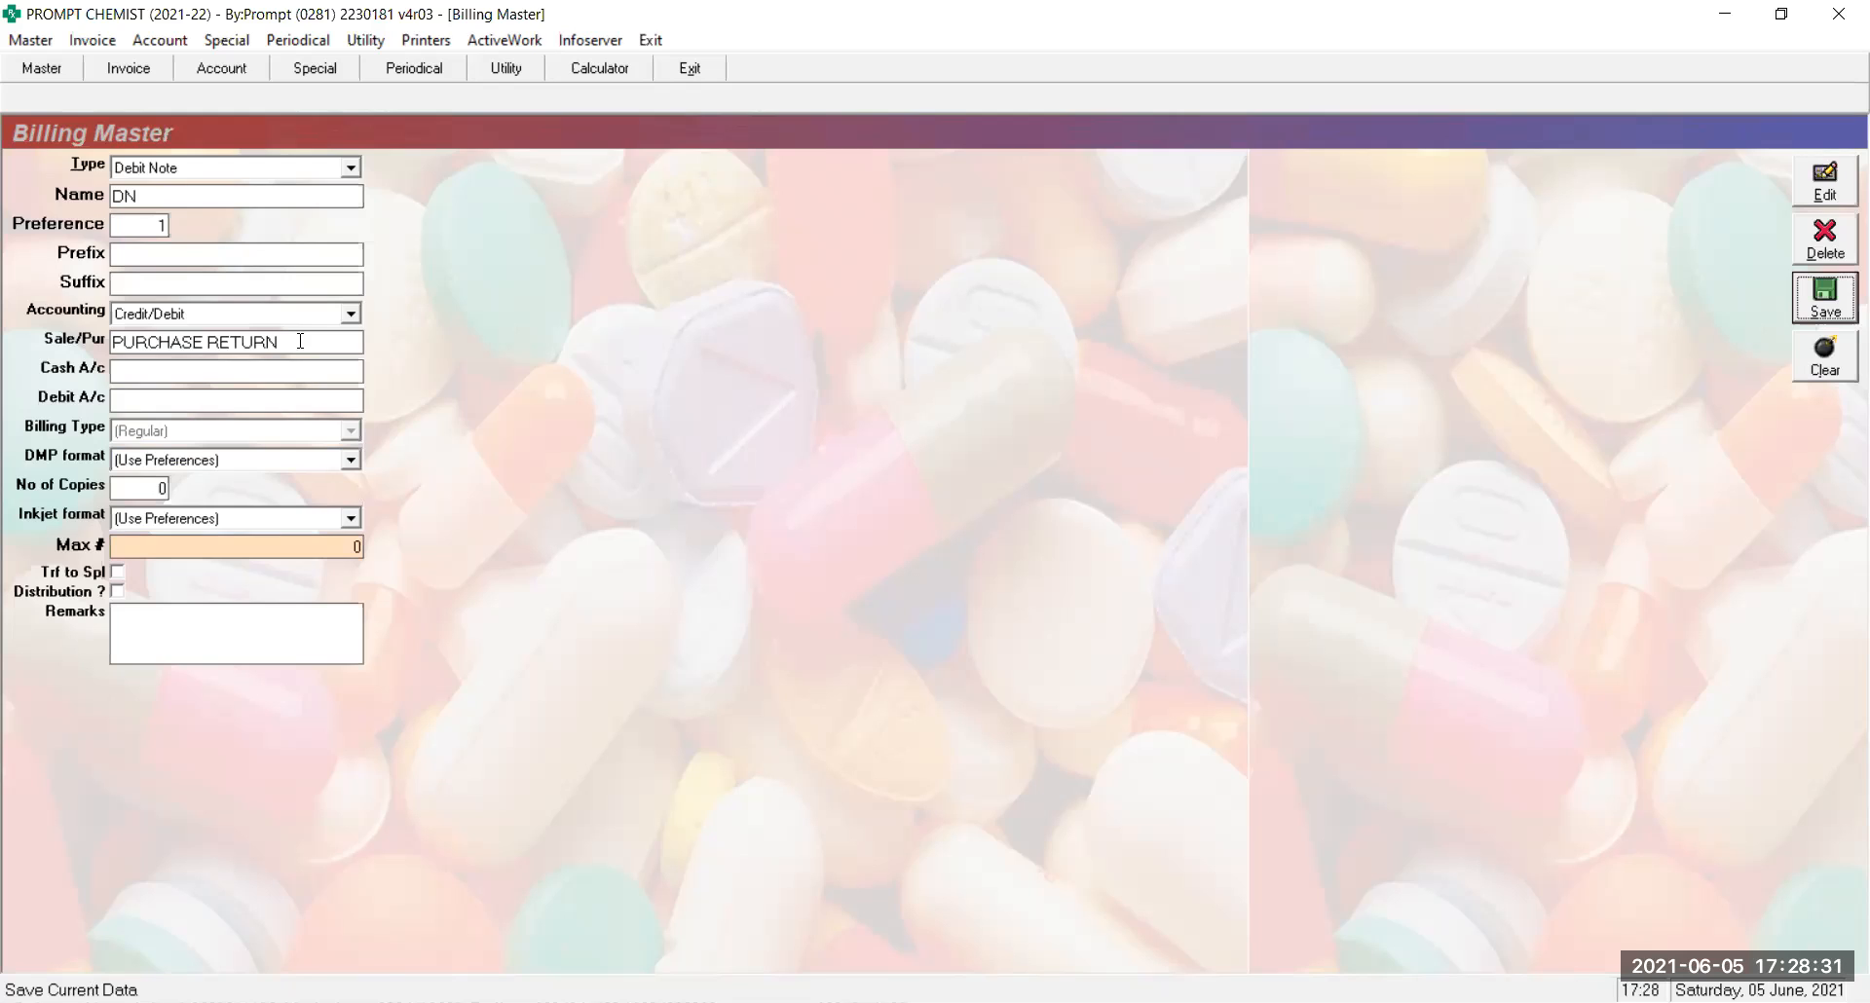
{"action": "key", "text": "Return"}
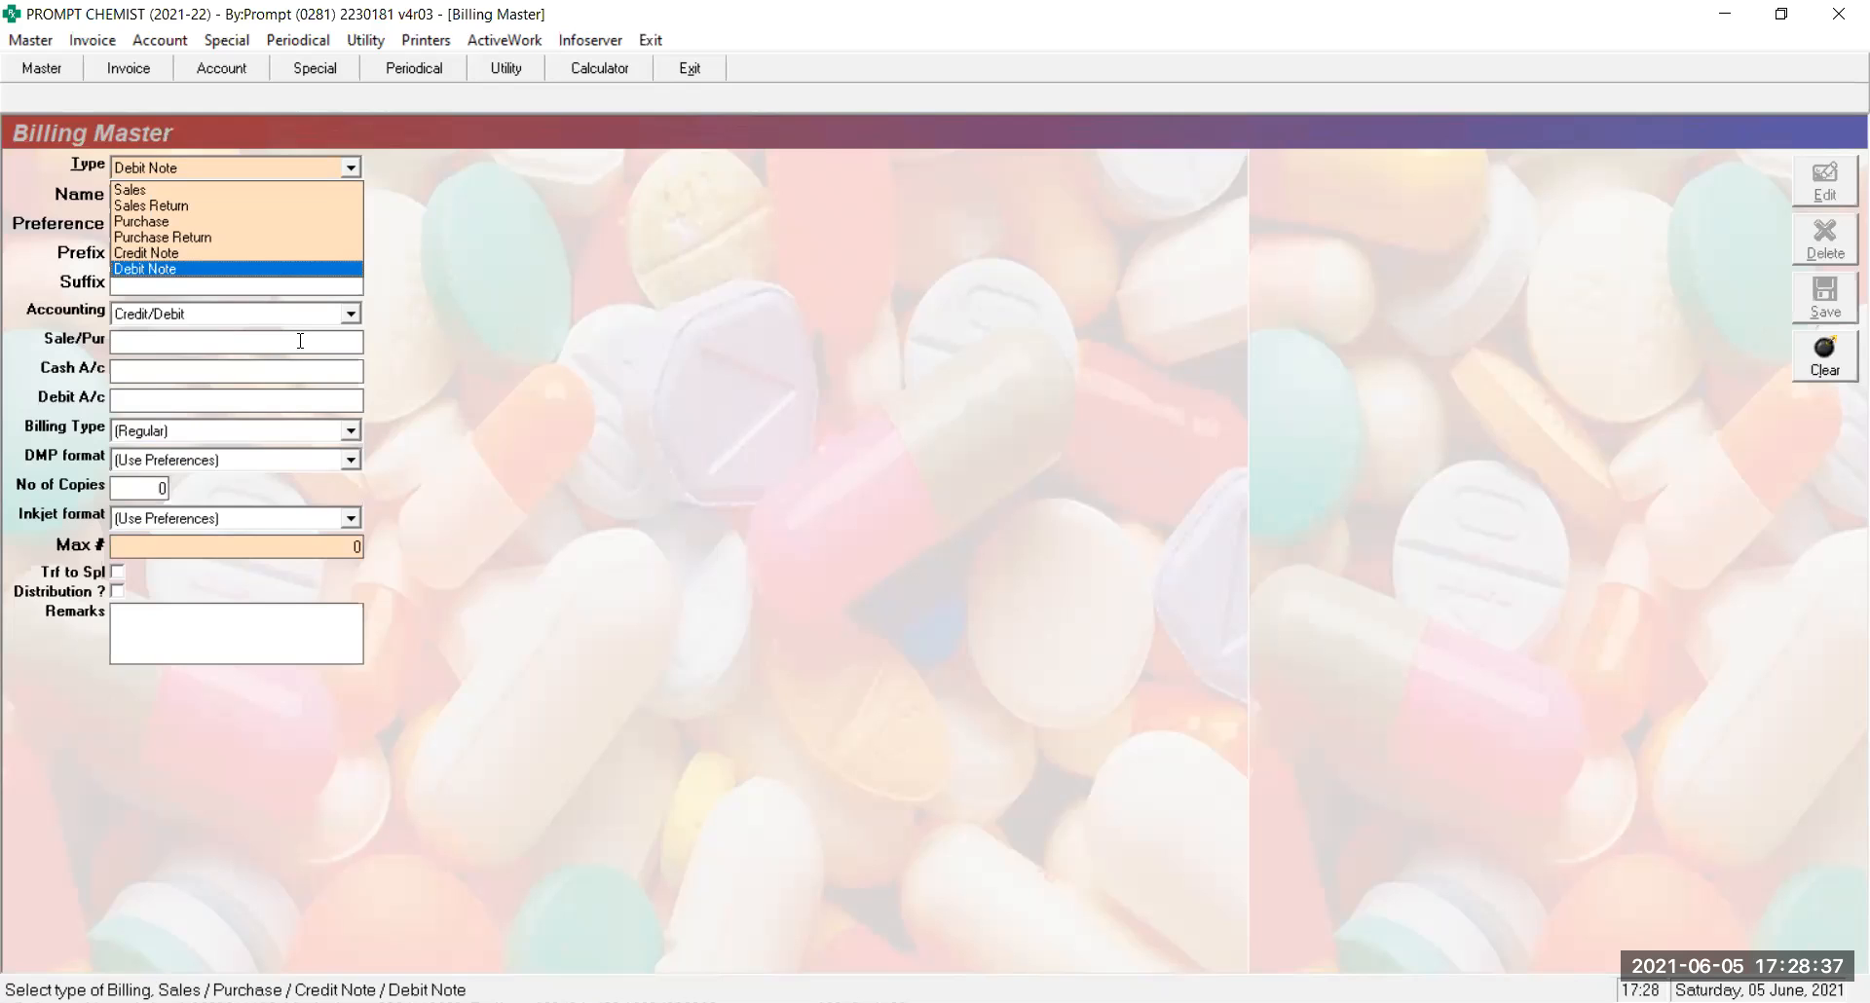
{"action": "key", "text": "Up"}
{"action": "key", "text": "Up"}
{"action": "key", "text": "Up"}
{"action": "key", "text": "Up"}
{"action": "key", "text": "Up"}
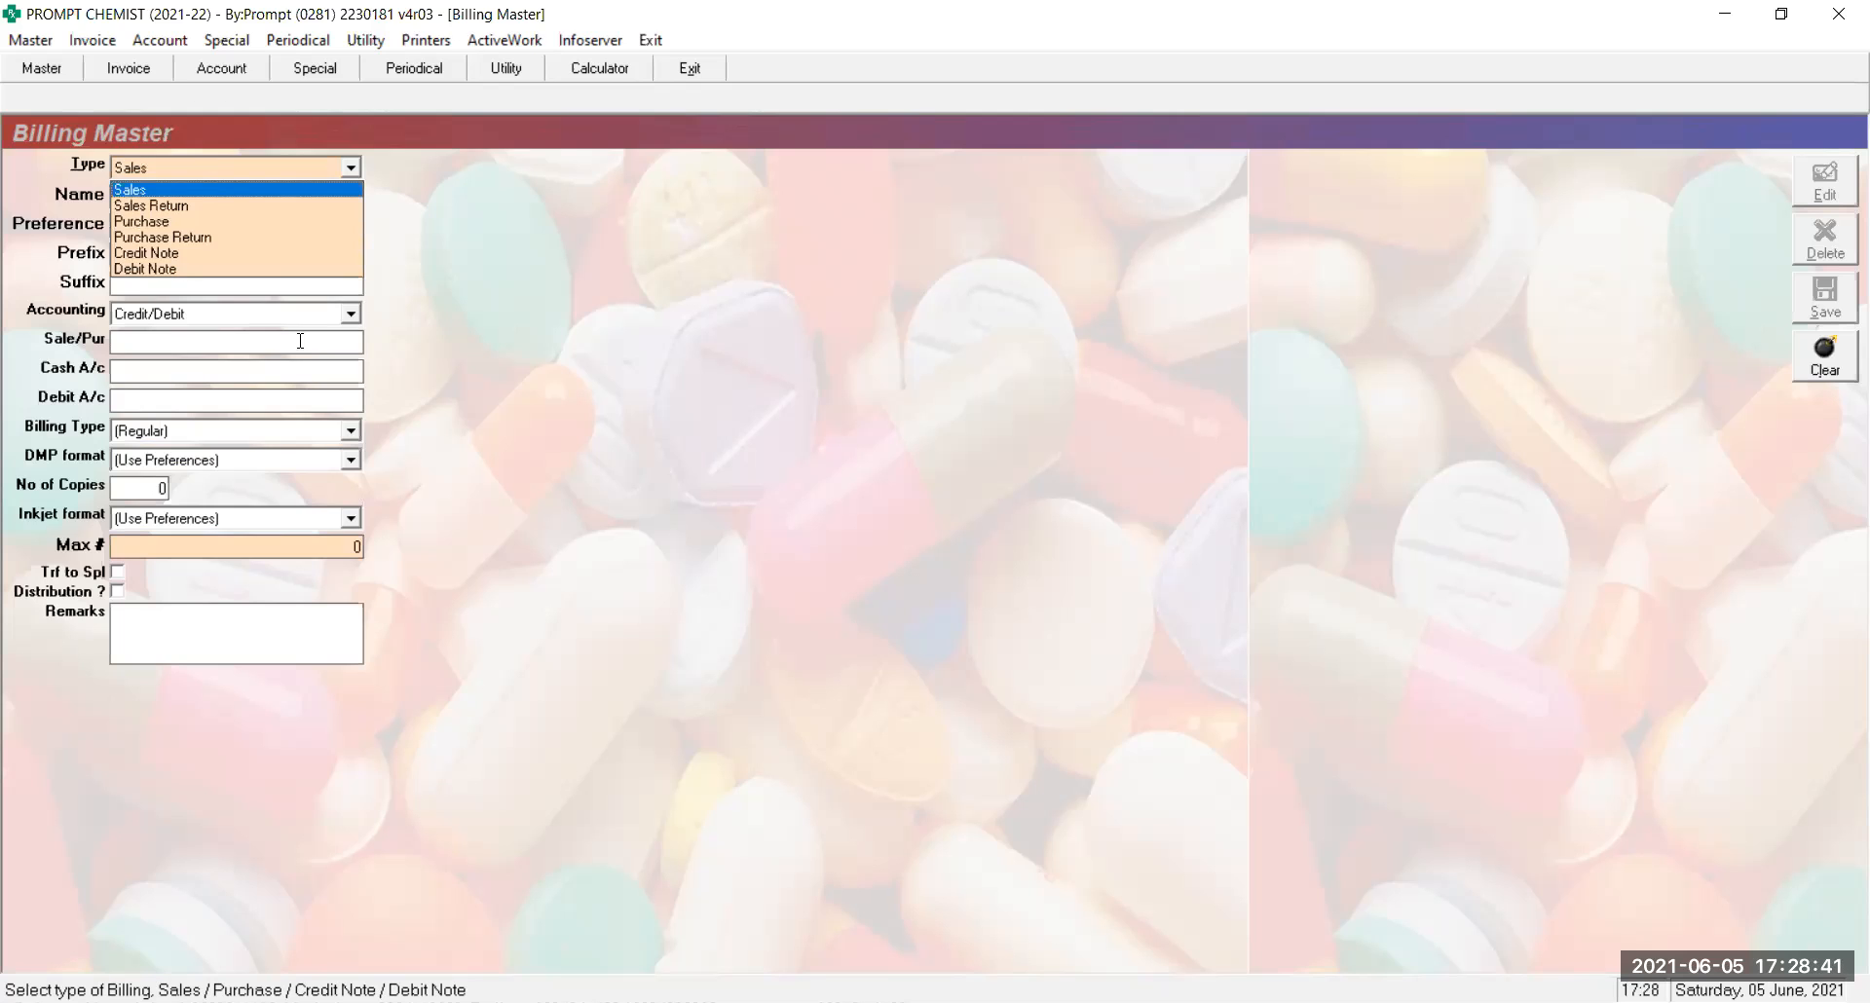
{"action": "key", "text": "Escape"}
{"action": "key", "text": "Escape"}
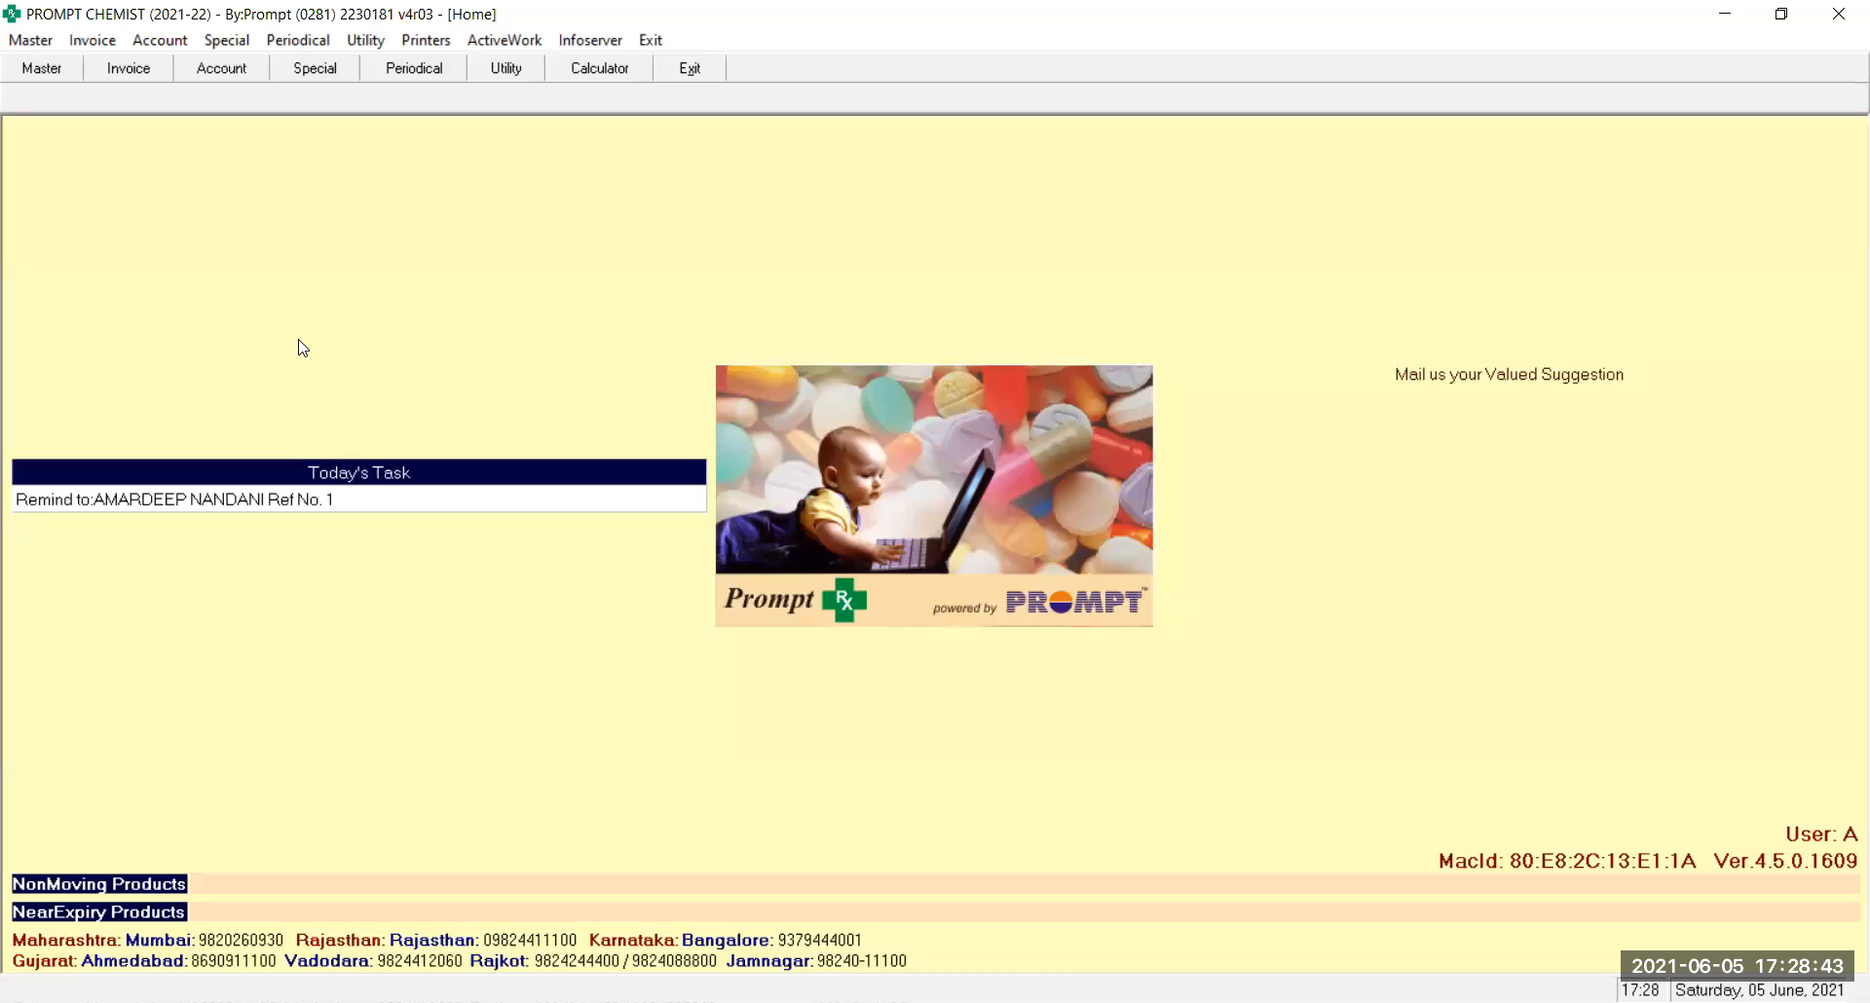
Start a new Sales Invoice and briefly view the GST Updation utility
{"action": "key", "text": "ctrl+s"}
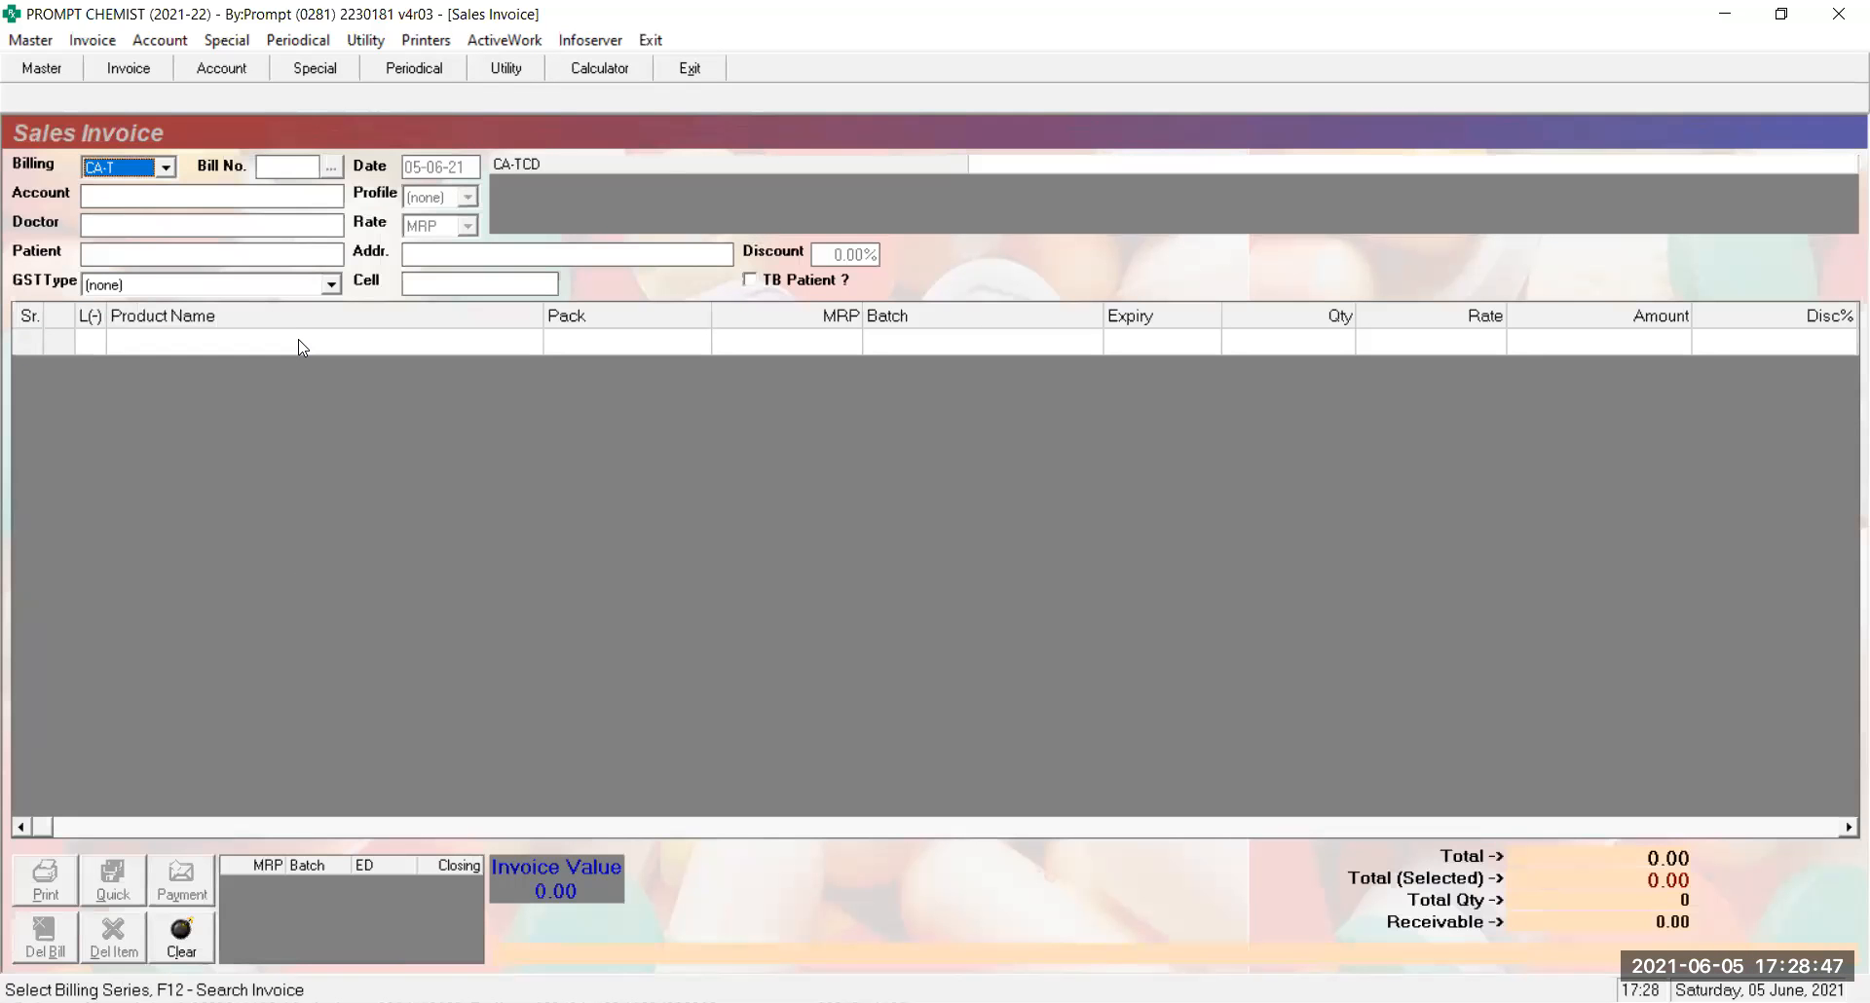
{"action": "key", "text": "alt+u"}
{"action": "key", "text": "Up"}
{"action": "key", "text": "Up"}
{"action": "key", "text": "Up"}
{"action": "key", "text": "Down"}
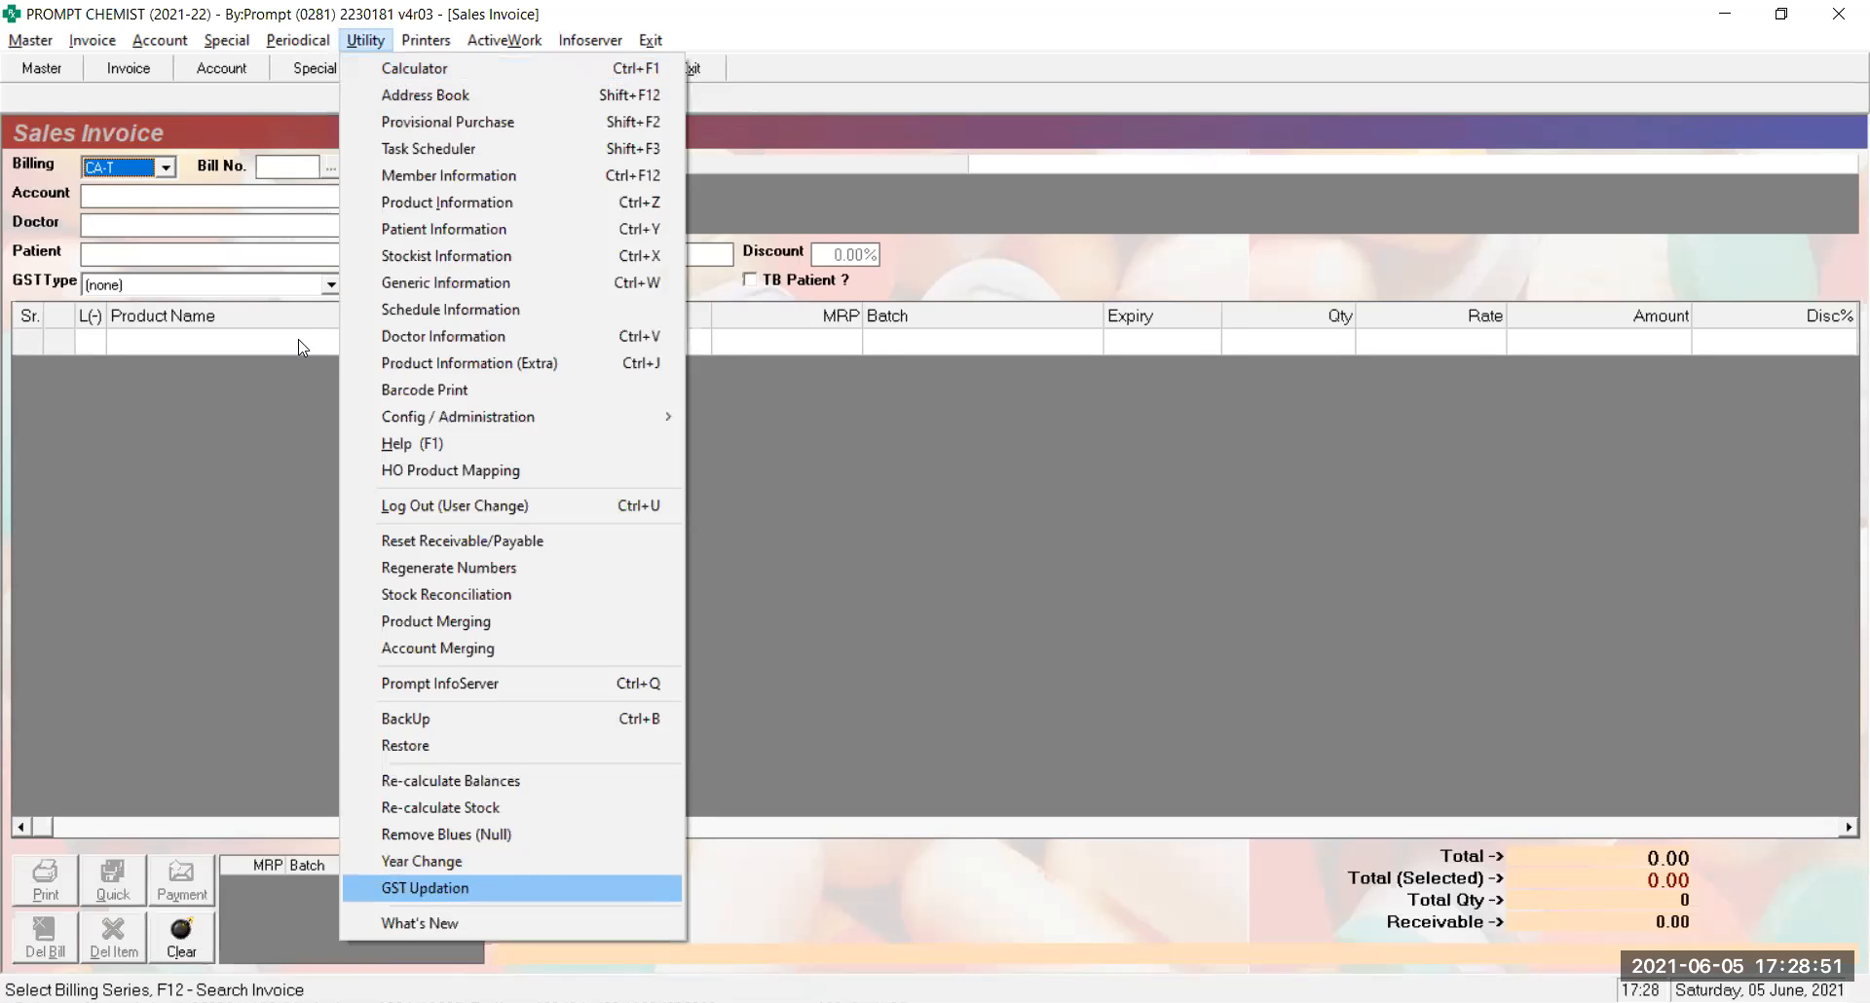
{"action": "key", "text": "Return"}
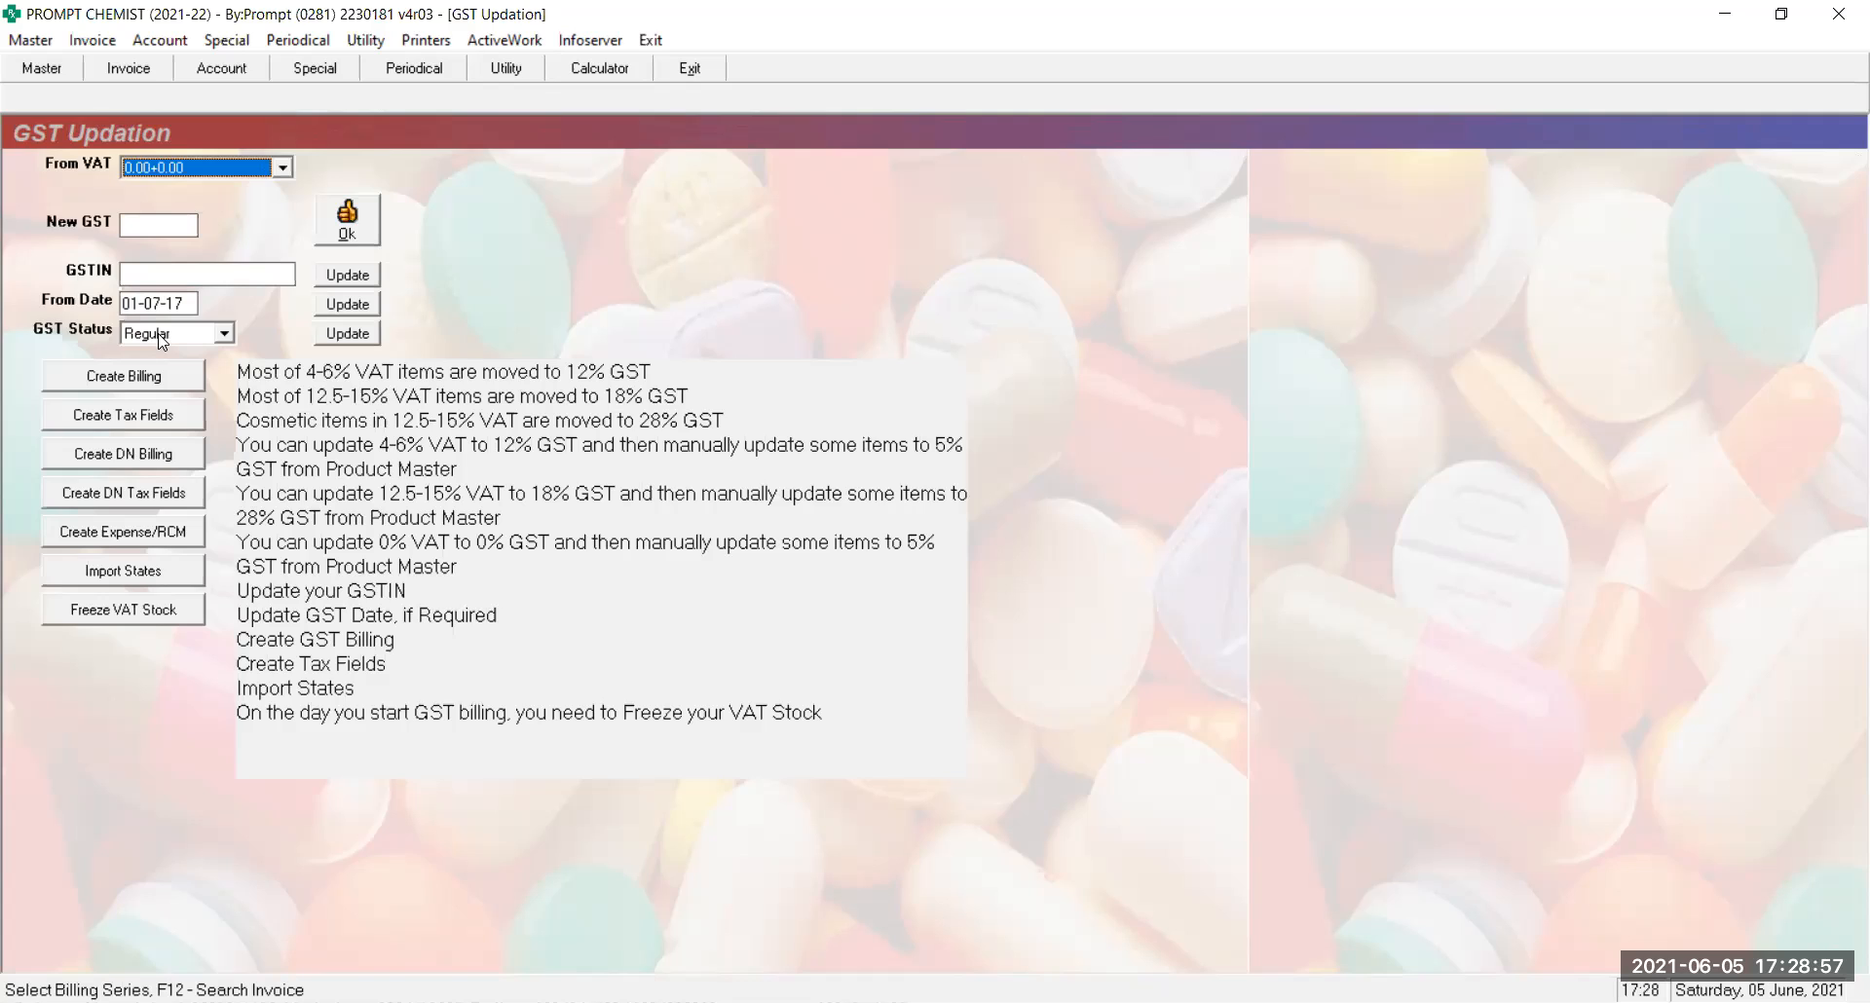
{"action": "key", "text": "Escape"}
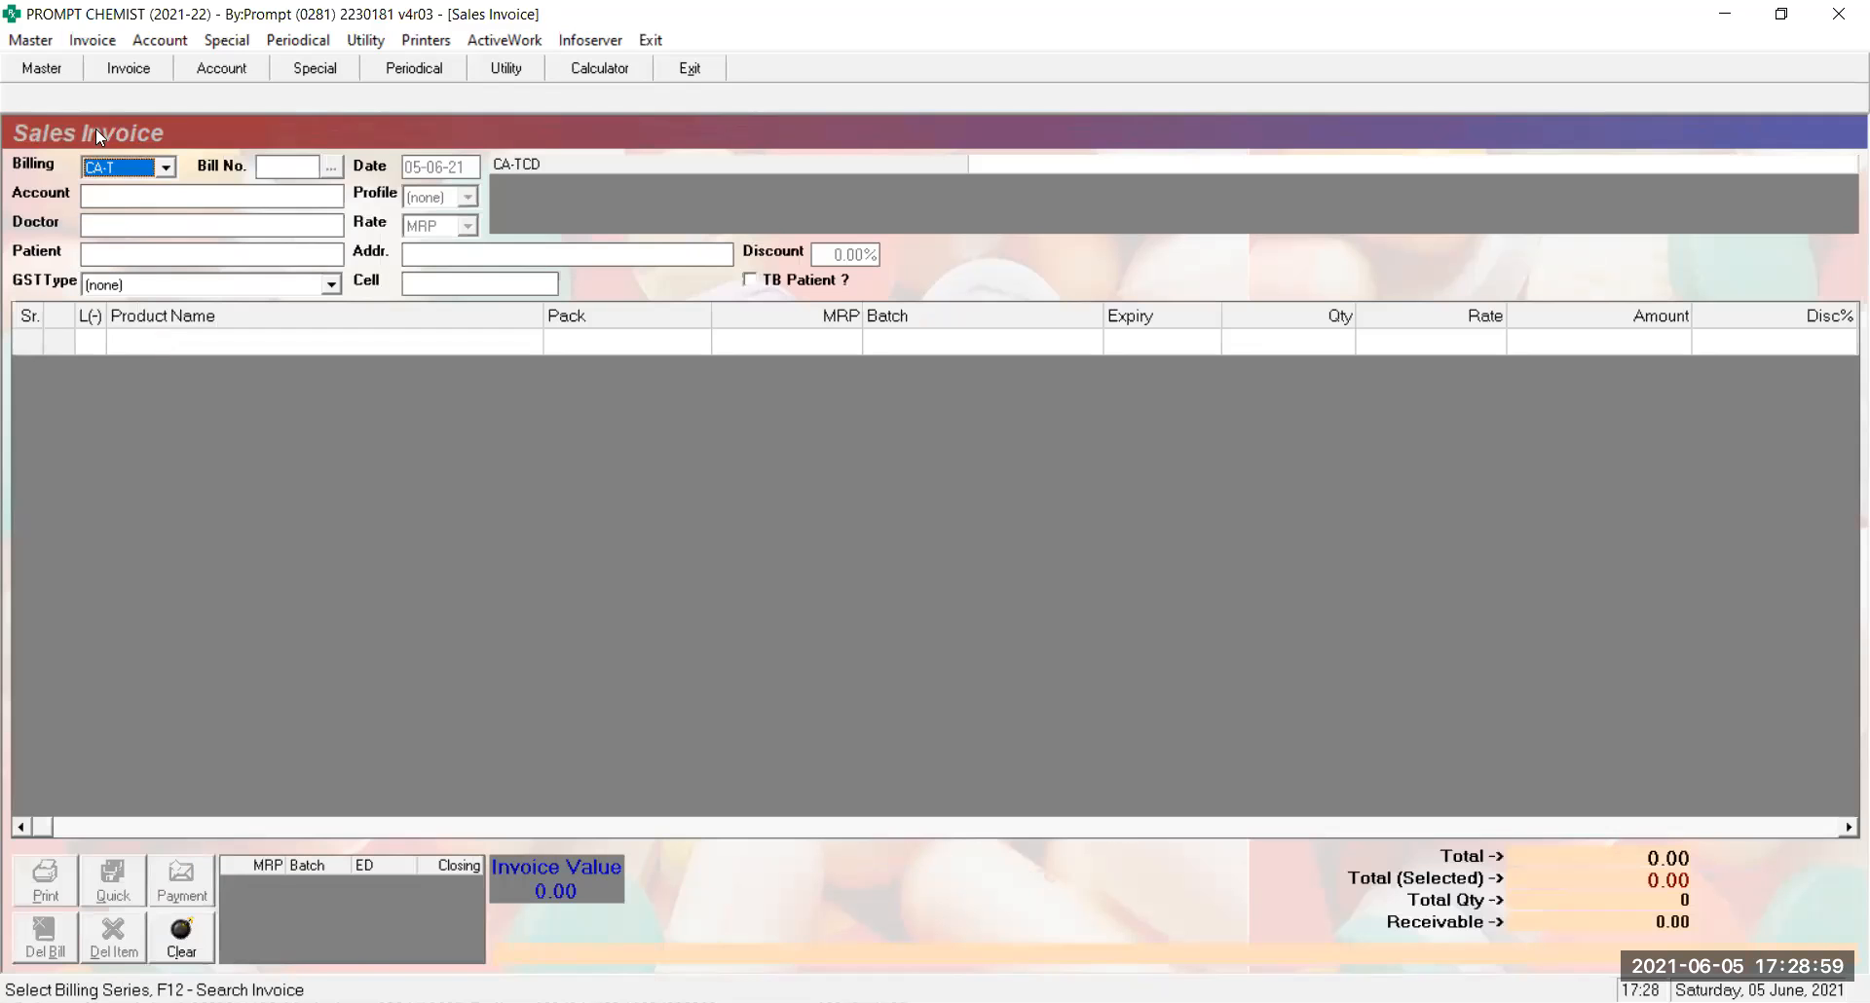
Step through the invoice's billing series options, from CA-T to DB-T
{"action": "left_click", "coordinate": [128, 173]}
{"action": "left_click", "coordinate": [128, 173]}
{"action": "left_click", "coordinate": [129, 174]}
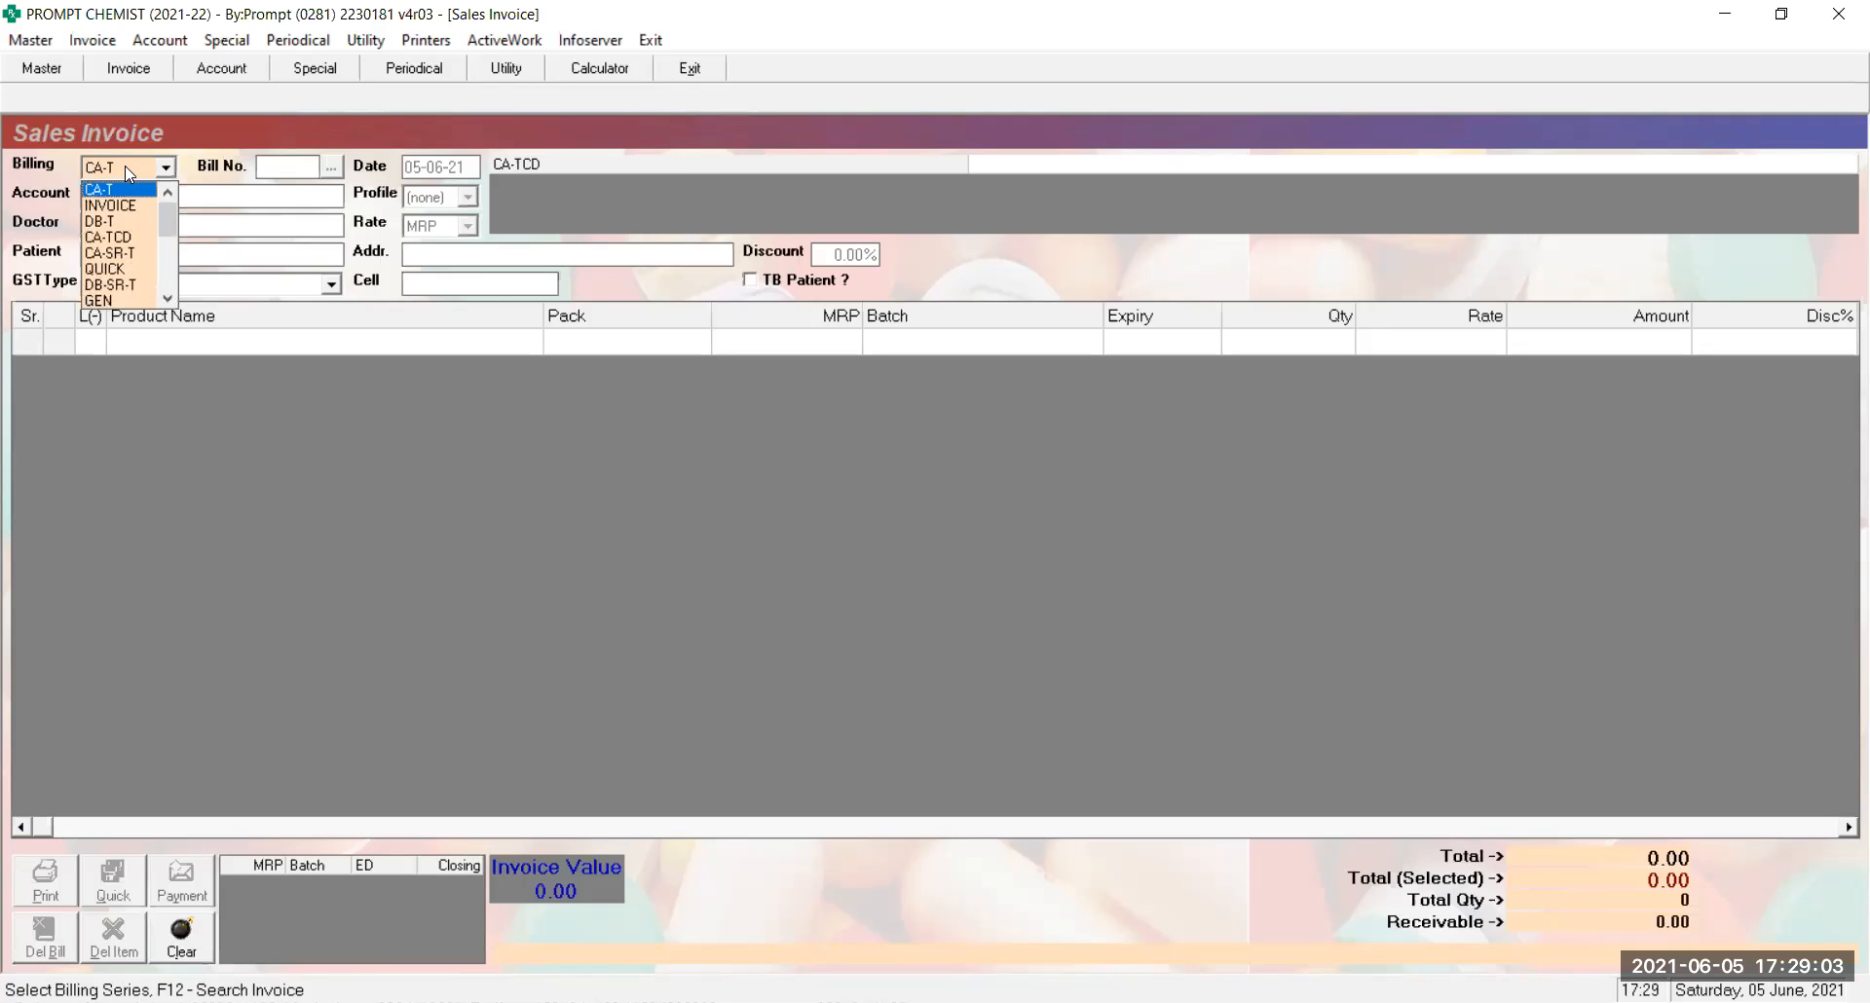
{"action": "left_click", "coordinate": [129, 174]}
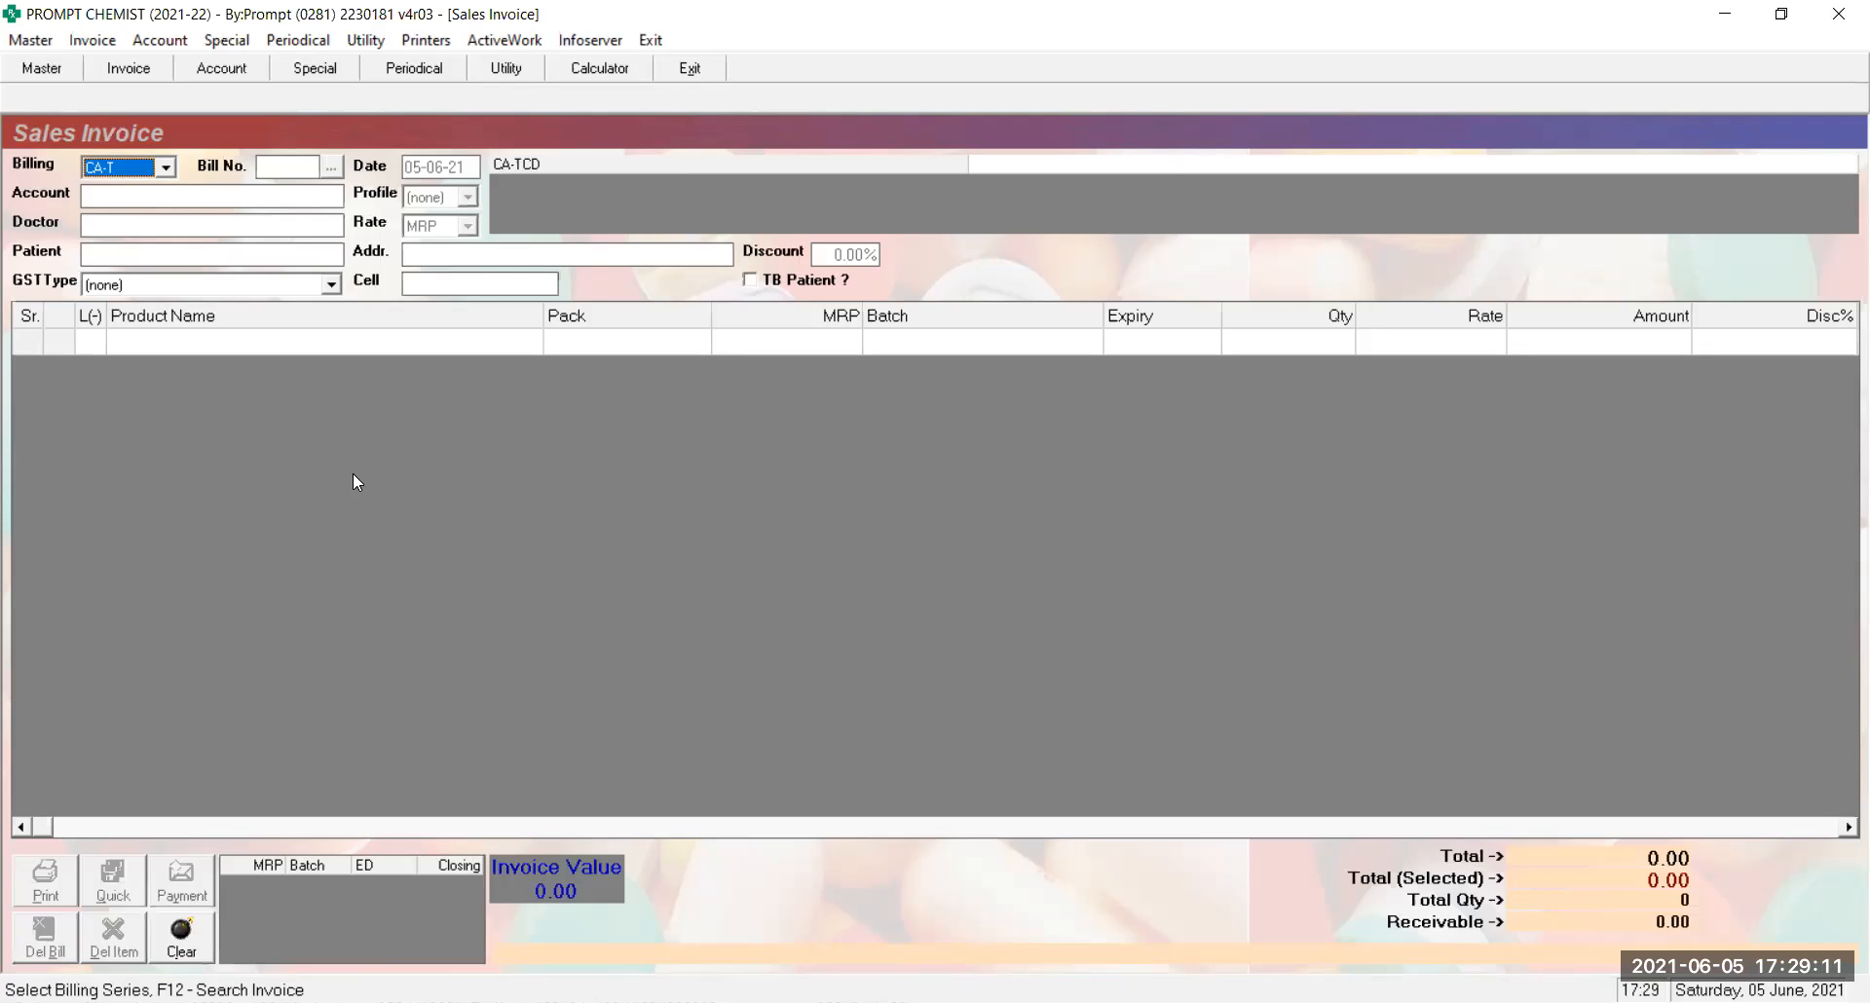
{"action": "key", "text": "Down"}
{"action": "key", "text": "Down"}
{"action": "key", "text": "Down"}
{"action": "key", "text": "Down"}
Switch billing back to the INVOICE series, accepting bill number 1 and the default date
{"action": "key", "text": "Up"}
{"action": "key", "text": "Return"}
{"action": "key", "text": "Return"}
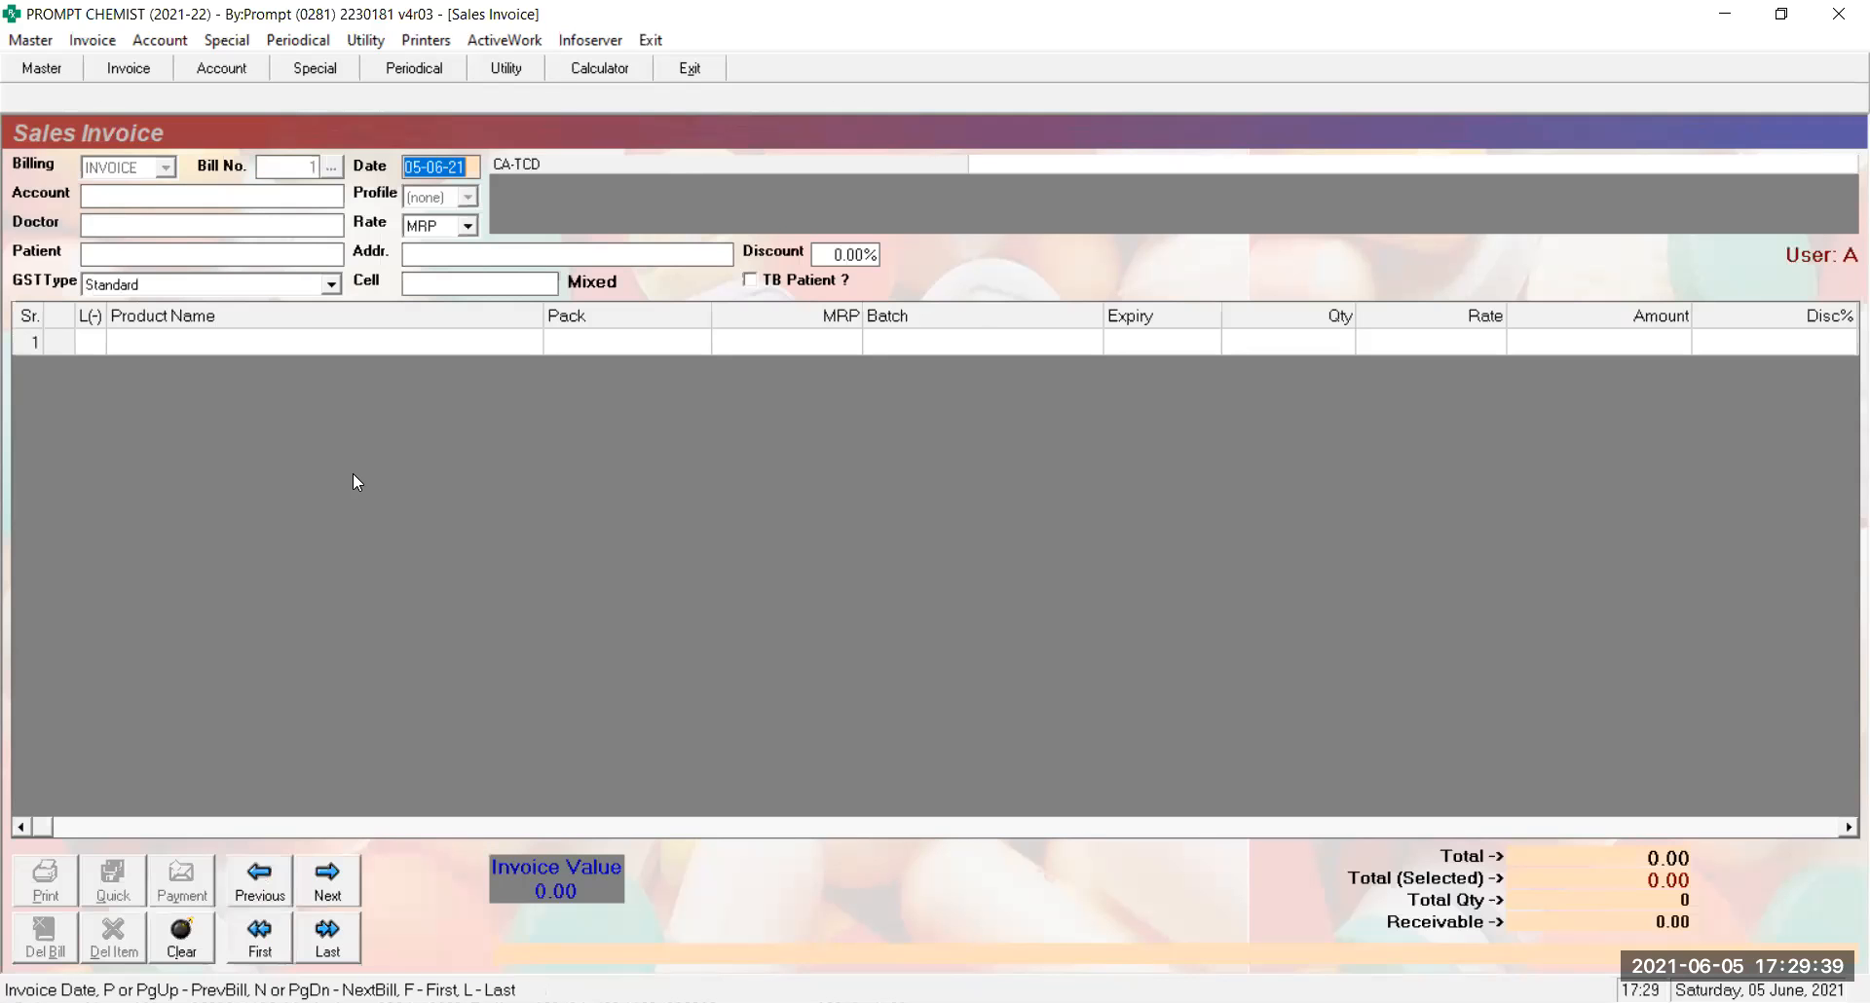
{"action": "key", "text": "Return"}
{"action": "type", "text": "D"}
Pick a doctor and patient, enter the patient's mobile number, then discard the trial invoice
{"action": "key", "text": "Return"}
{"action": "type", "text": "A"}
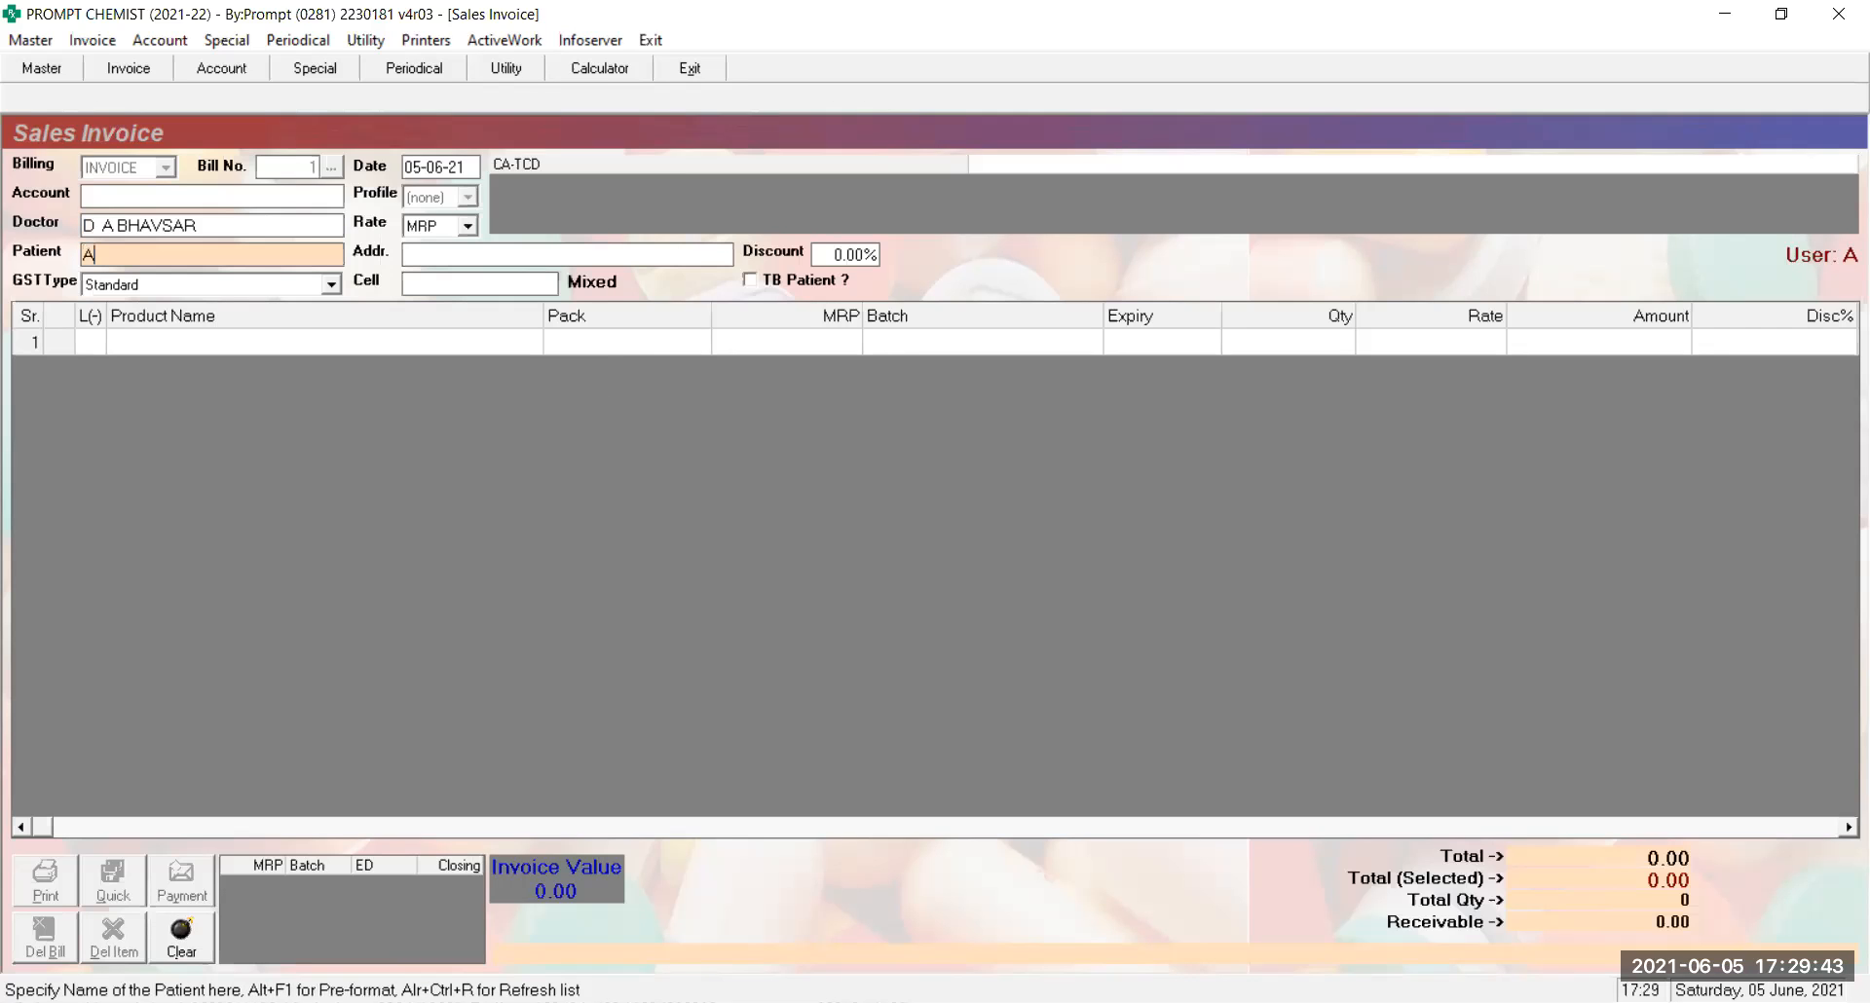
{"action": "key", "text": "Return"}
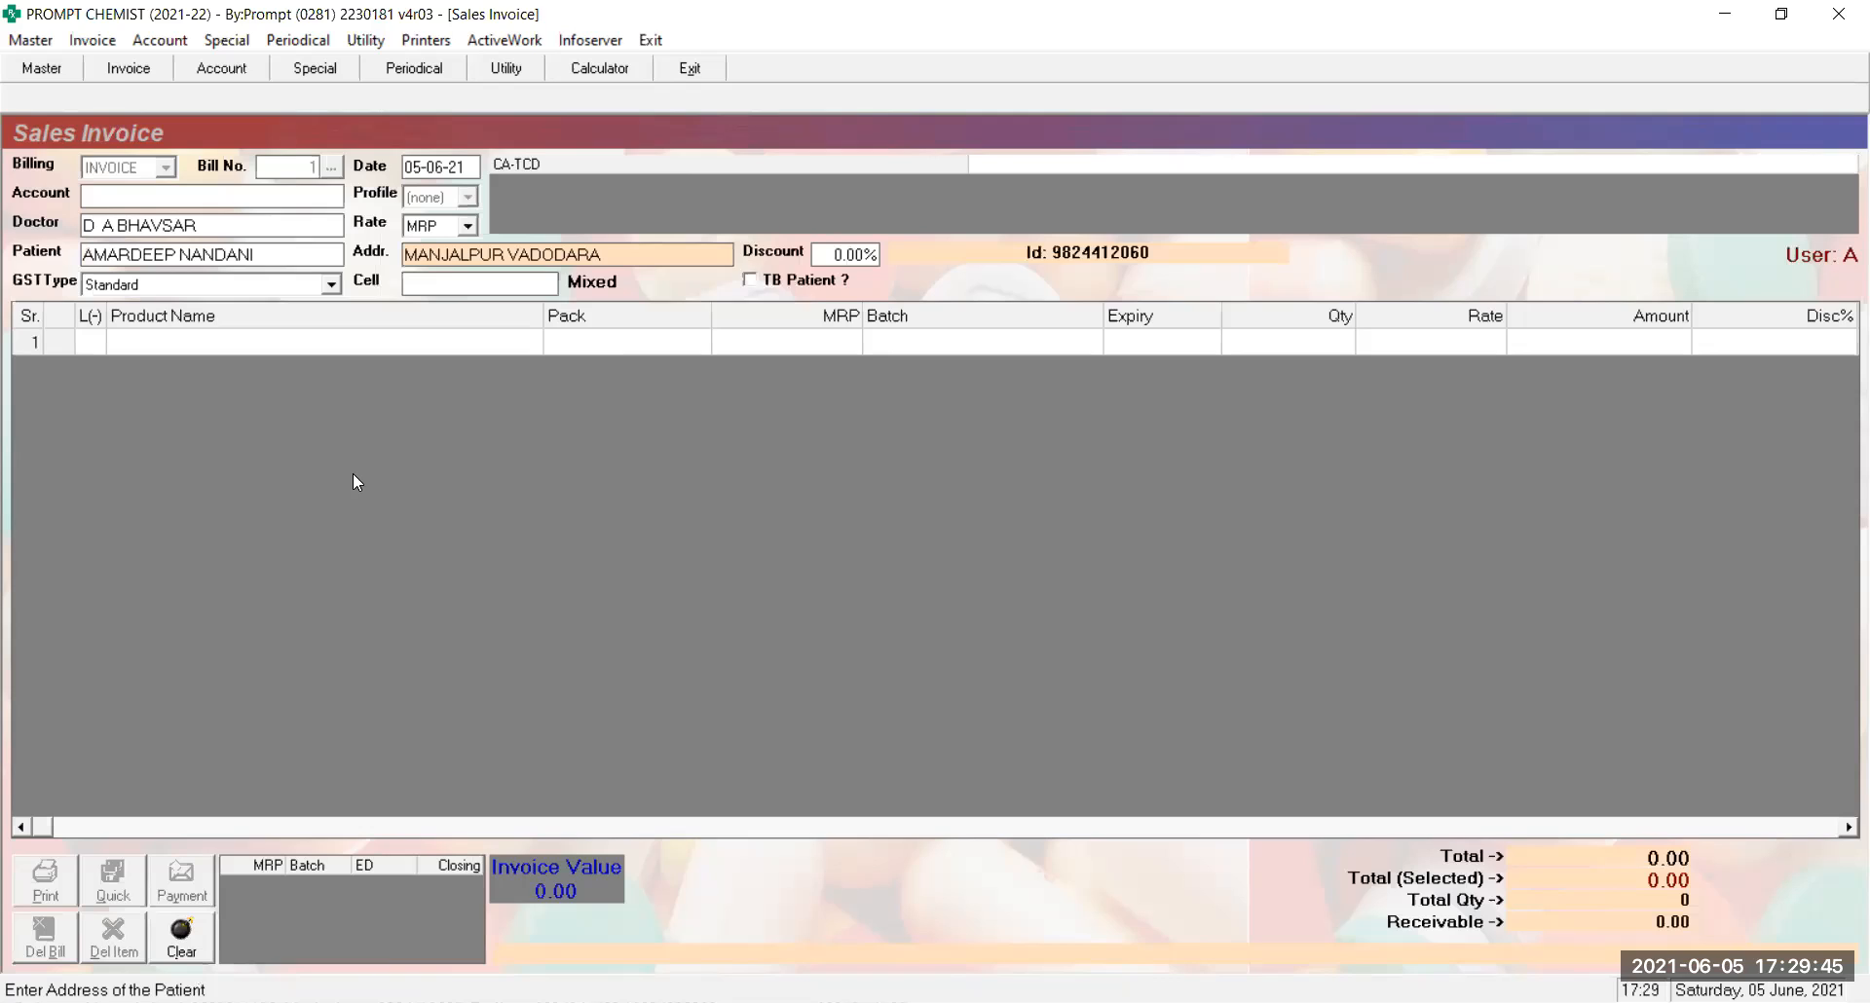
{"action": "key", "text": "Return"}
{"action": "key", "text": "Return"}
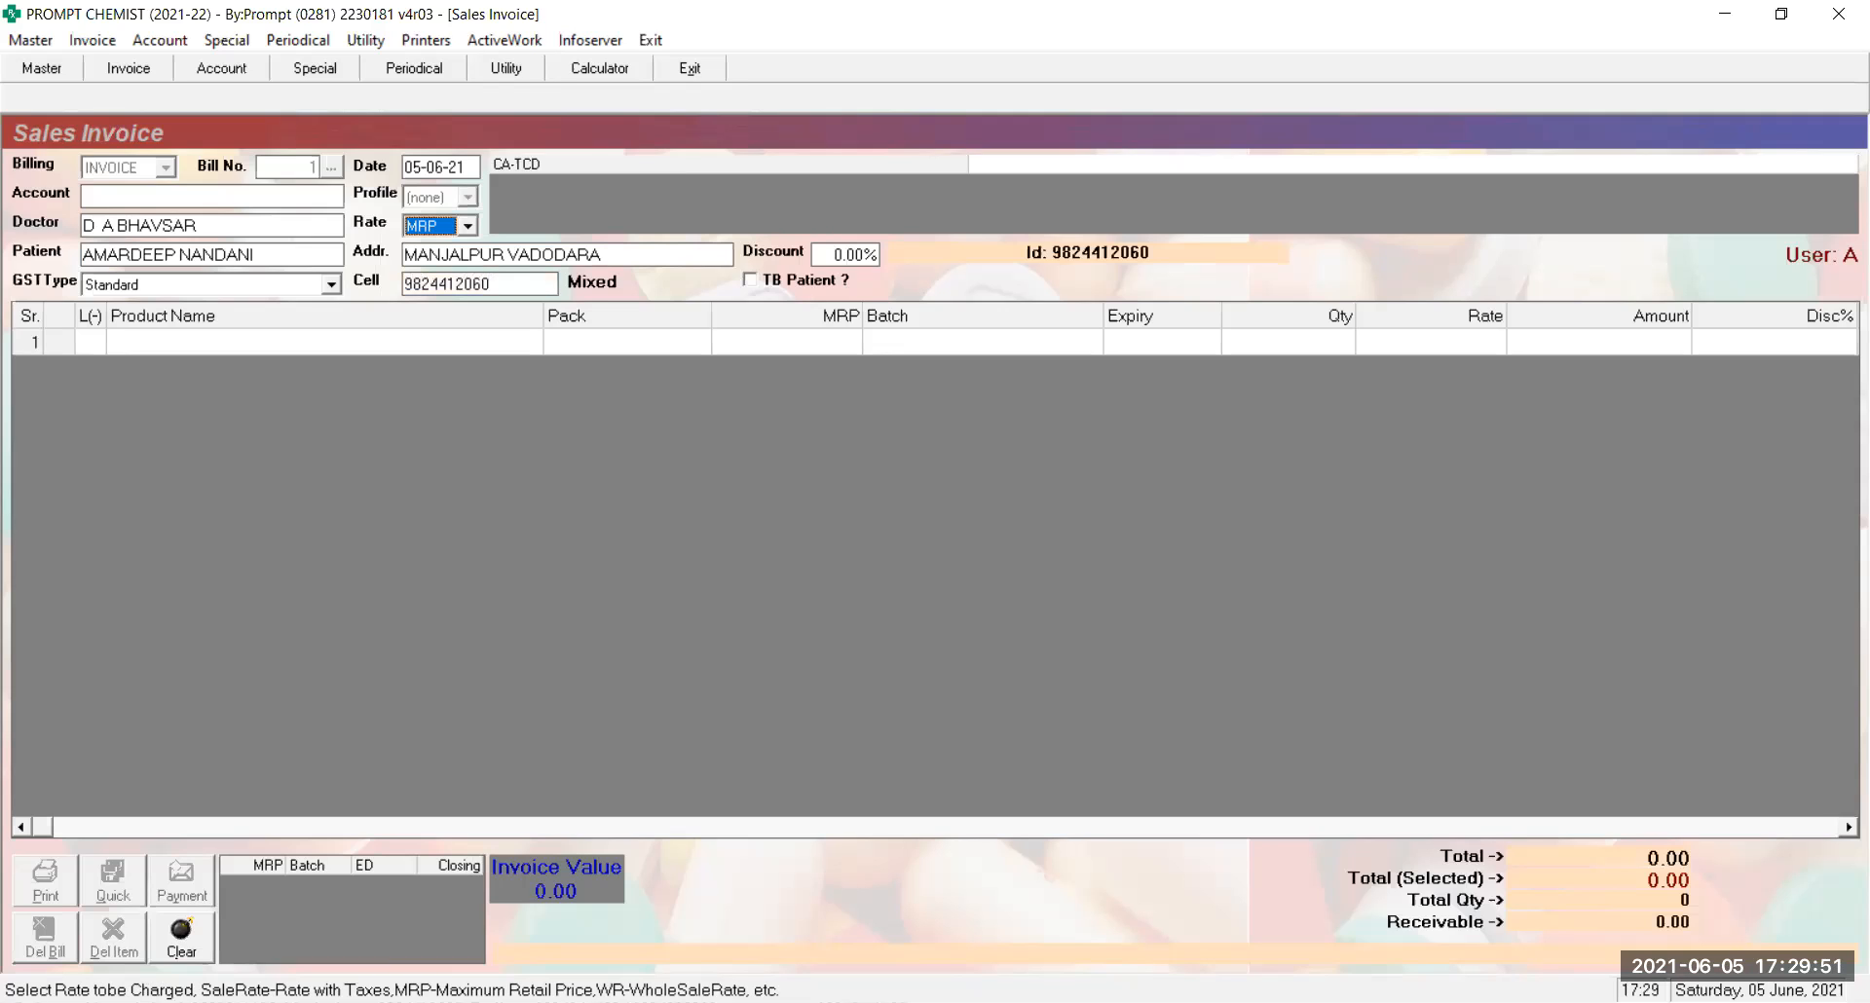
{"action": "key", "text": "Return"}
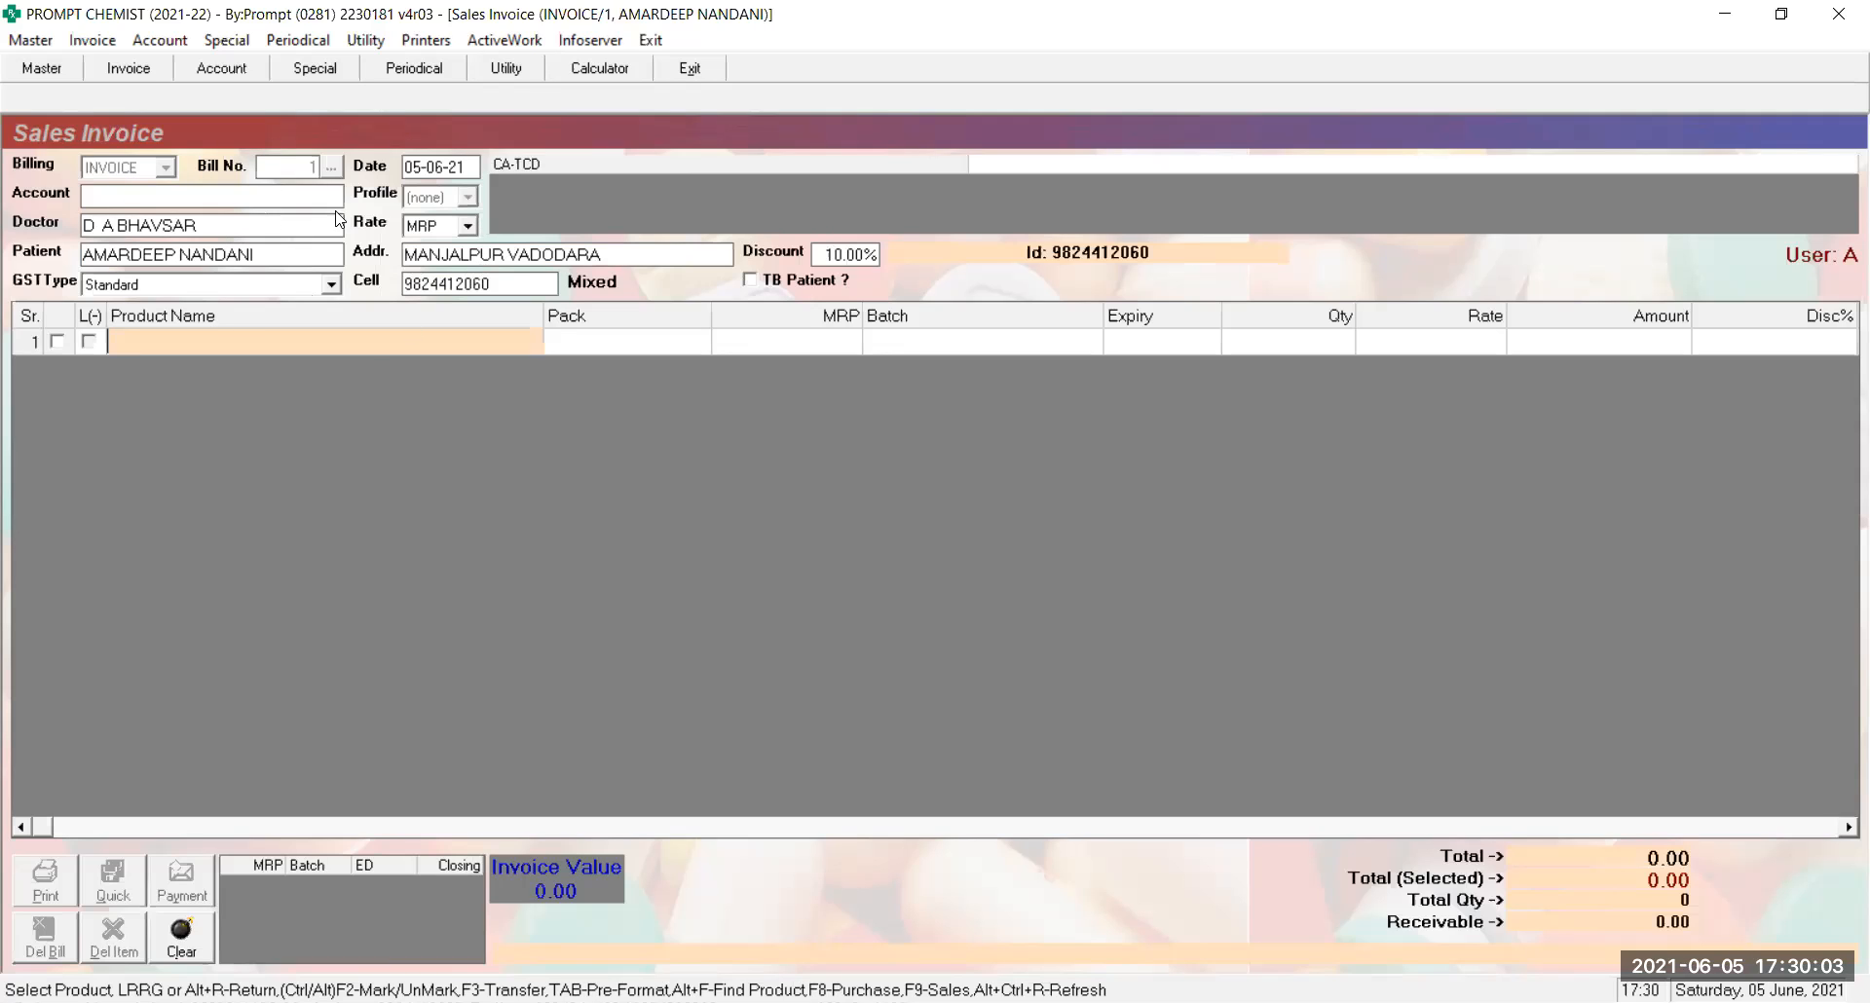
{"action": "key", "text": "Escape"}
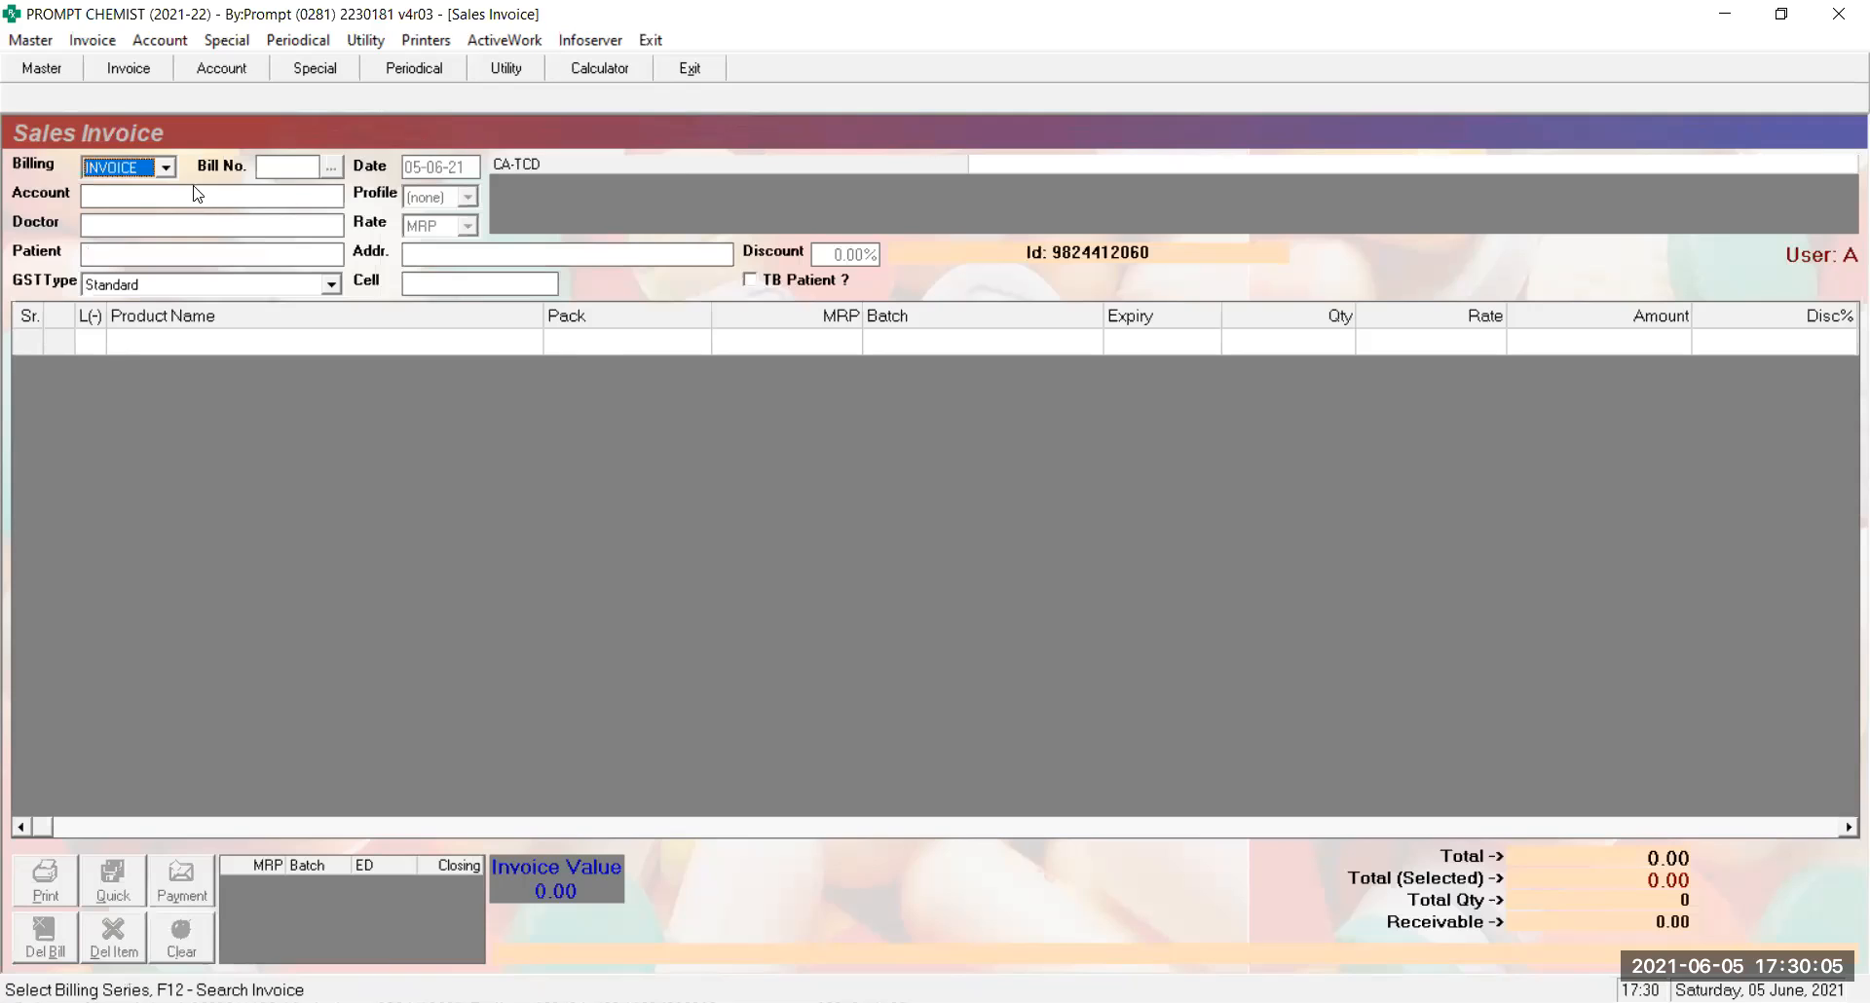
Browse the Billing series list past CA-TCD and select INVOICE, starting at bill number 1
{"action": "left_click", "coordinate": [167, 167]}
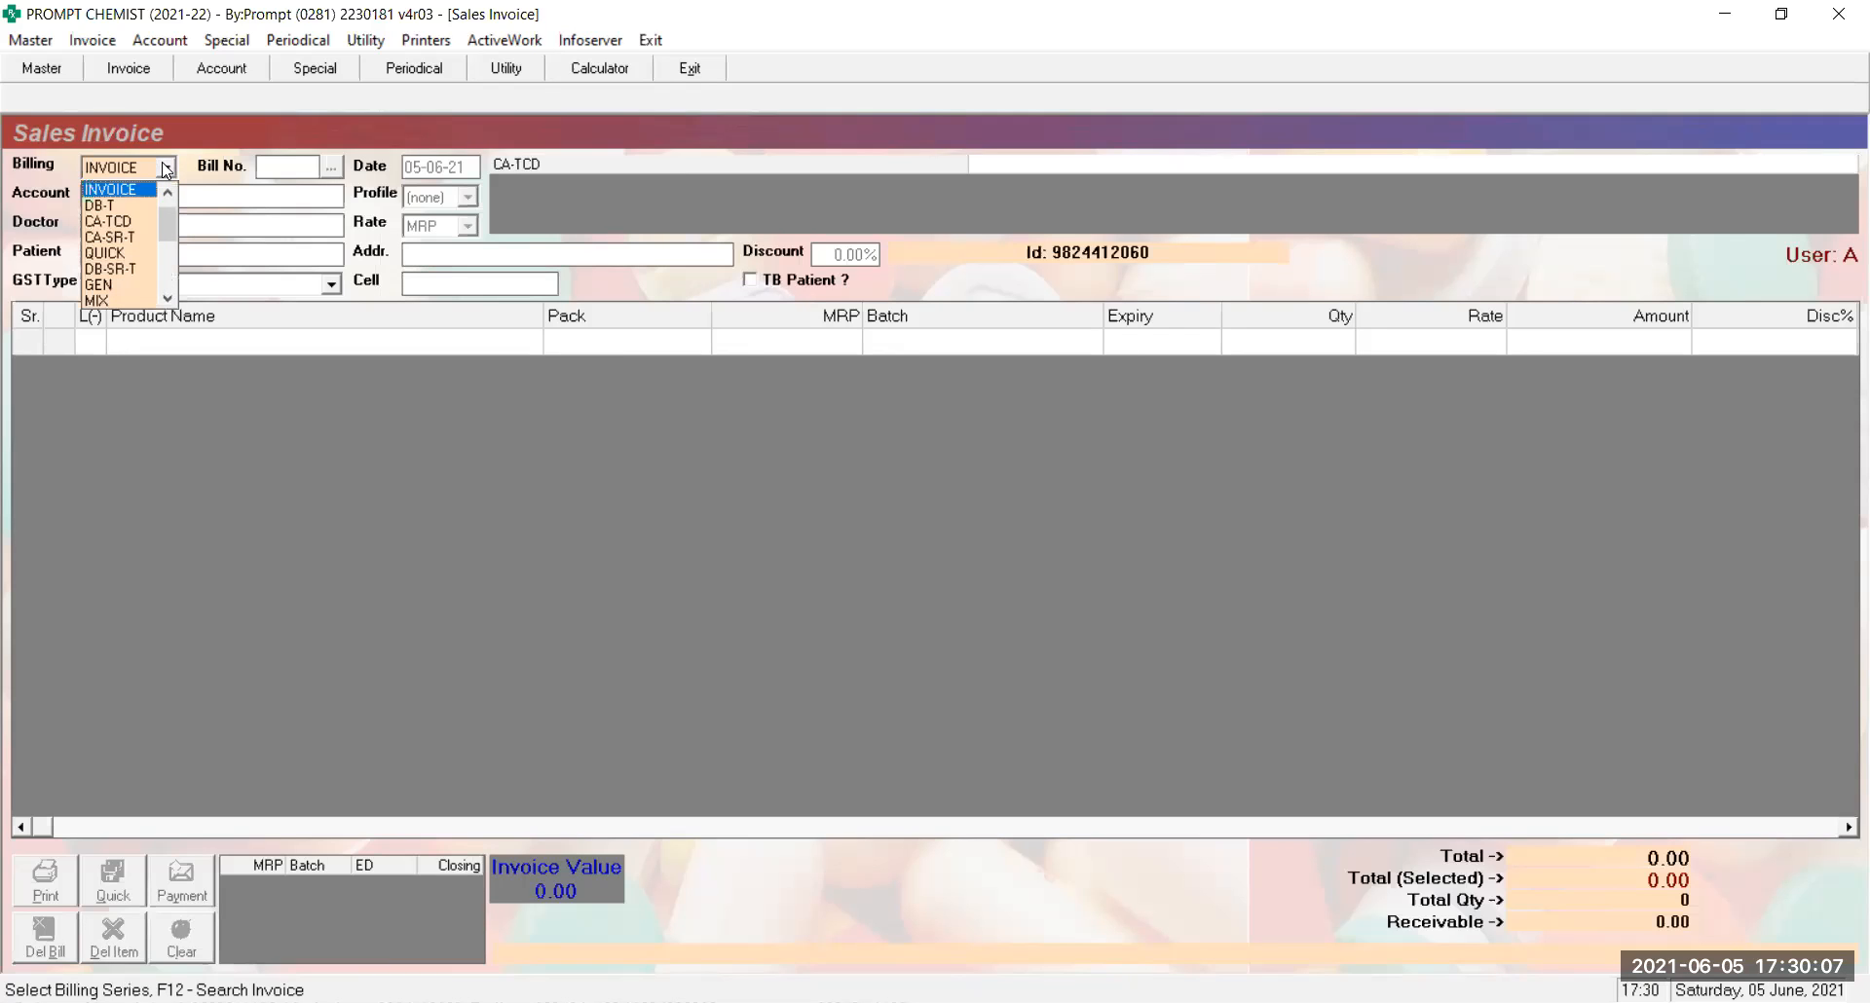
{"action": "key", "text": "Down"}
{"action": "key", "text": "Down"}
{"action": "key", "text": "Down"}
{"action": "key", "text": "Down"}
{"action": "key", "text": "Down"}
{"action": "key", "text": "Down"}
{"action": "key", "text": "Down"}
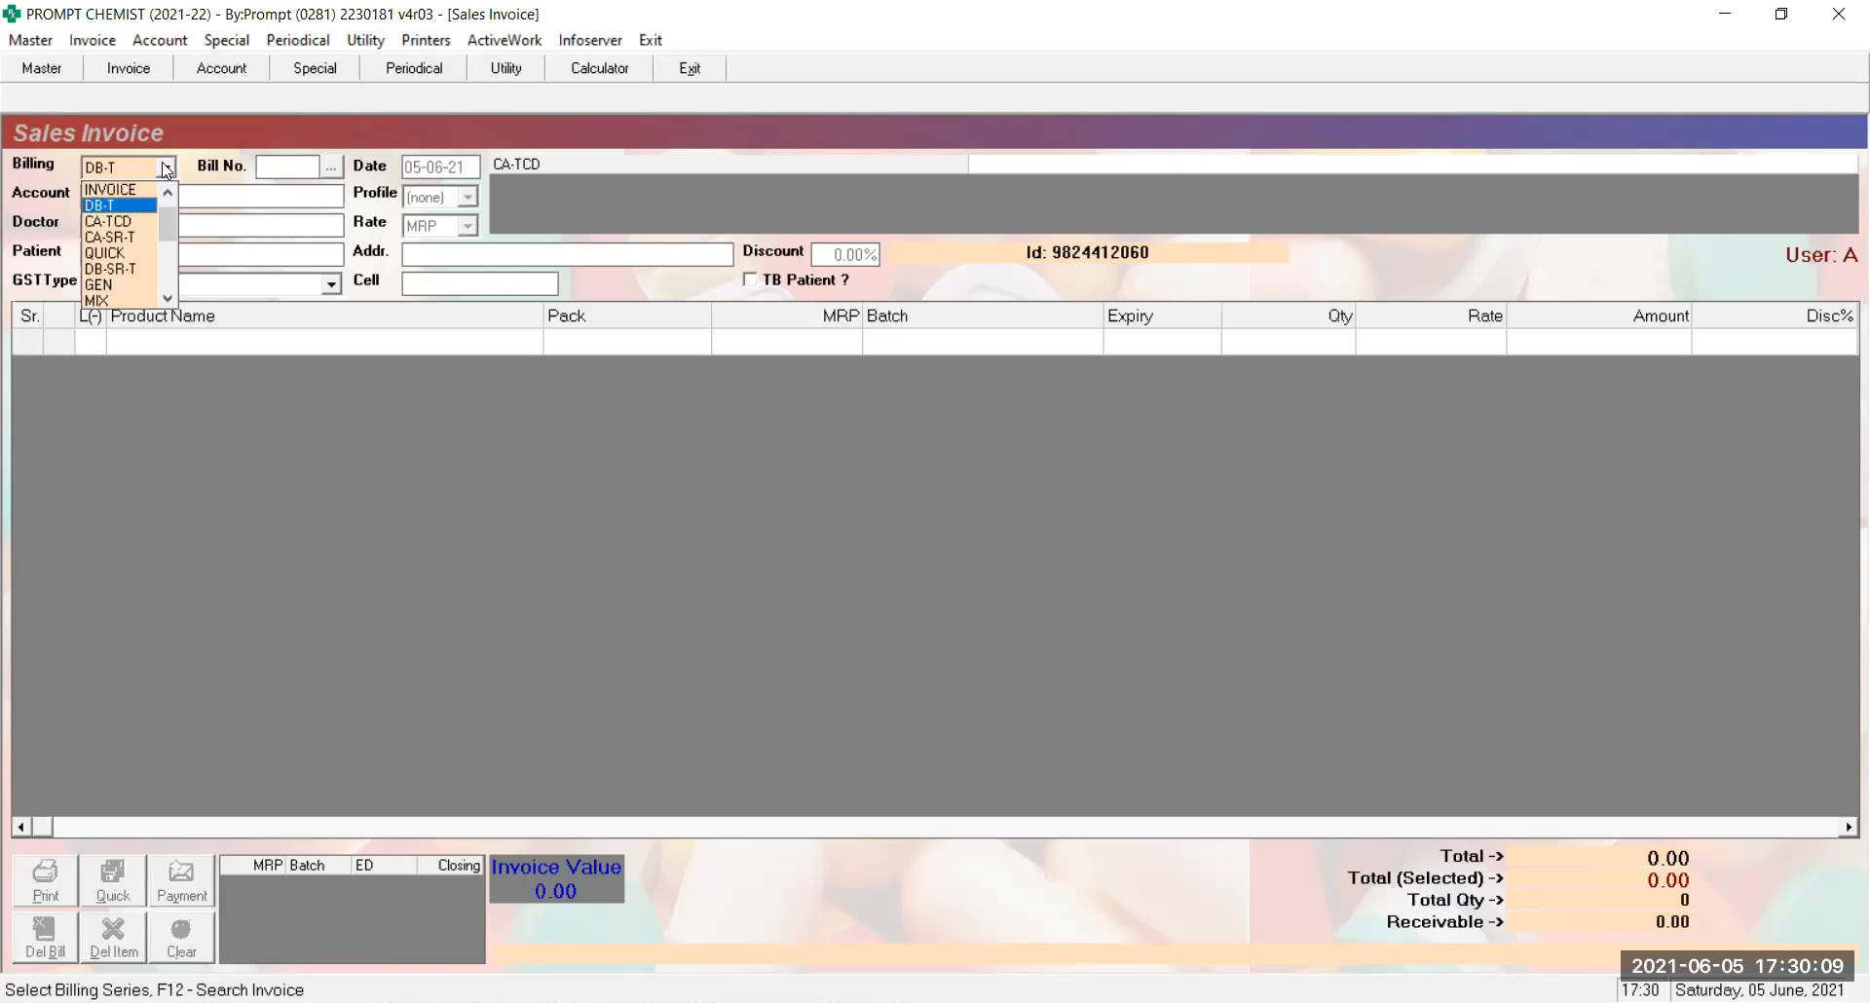
{"action": "key", "text": "Down"}
{"action": "key", "text": "Down"}
{"action": "key", "text": "Down"}
{"action": "key", "text": "Down"}
{"action": "key", "text": "Down"}
{"action": "key", "text": "Down"}
{"action": "key", "text": "Down"}
{"action": "key", "text": "Down"}
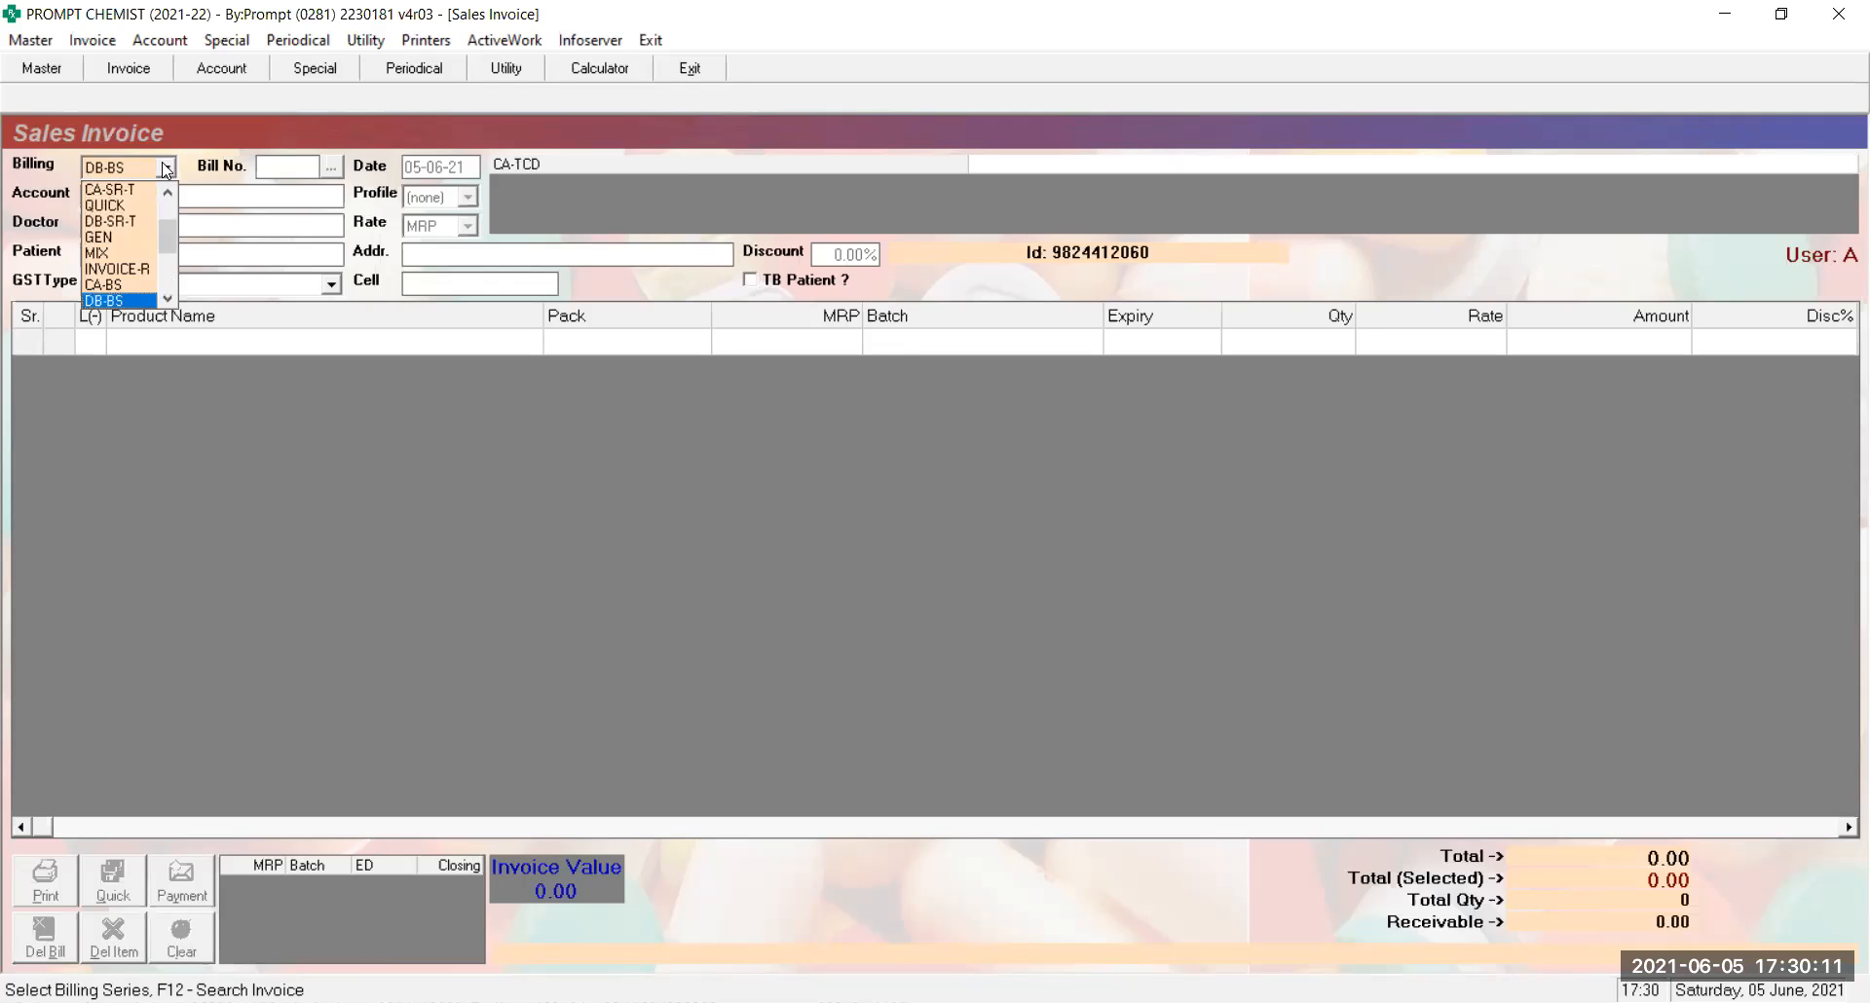
{"action": "key", "text": "Up"}
{"action": "key", "text": "Up"}
{"action": "key", "text": "Up"}
{"action": "key", "text": "Up"}
{"action": "key", "text": "Up"}
{"action": "key", "text": "Up"}
{"action": "key", "text": "Up"}
{"action": "key", "text": "Up"}
{"action": "key", "text": "Up"}
{"action": "key", "text": "Up"}
{"action": "key", "text": "Up"}
{"action": "key", "text": "Up"}
{"action": "key", "text": "Up"}
{"action": "key", "text": "Up"}
{"action": "key", "text": "Up"}
{"action": "key", "text": "Up"}
{"action": "key", "text": "Up"}
{"action": "key", "text": "Up"}
{"action": "key", "text": "Up"}
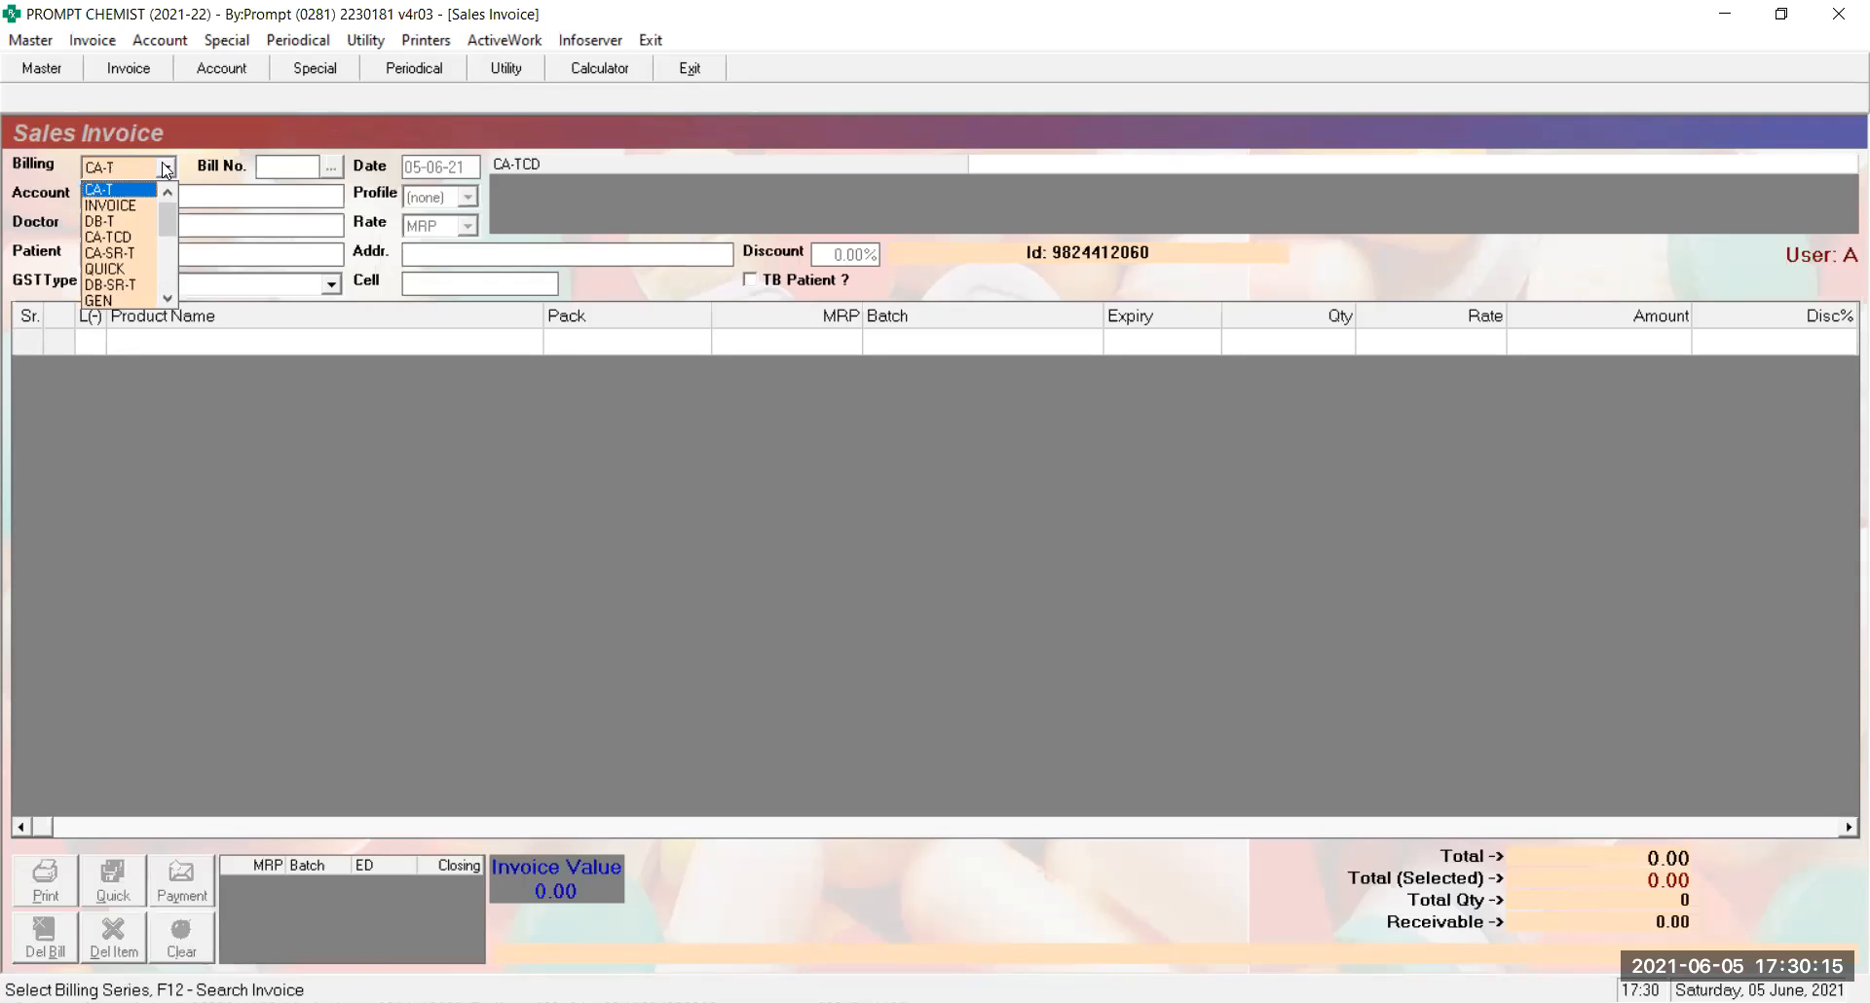
{"action": "key", "text": "Down"}
{"action": "key", "text": "Down"}
{"action": "key", "text": "Down"}
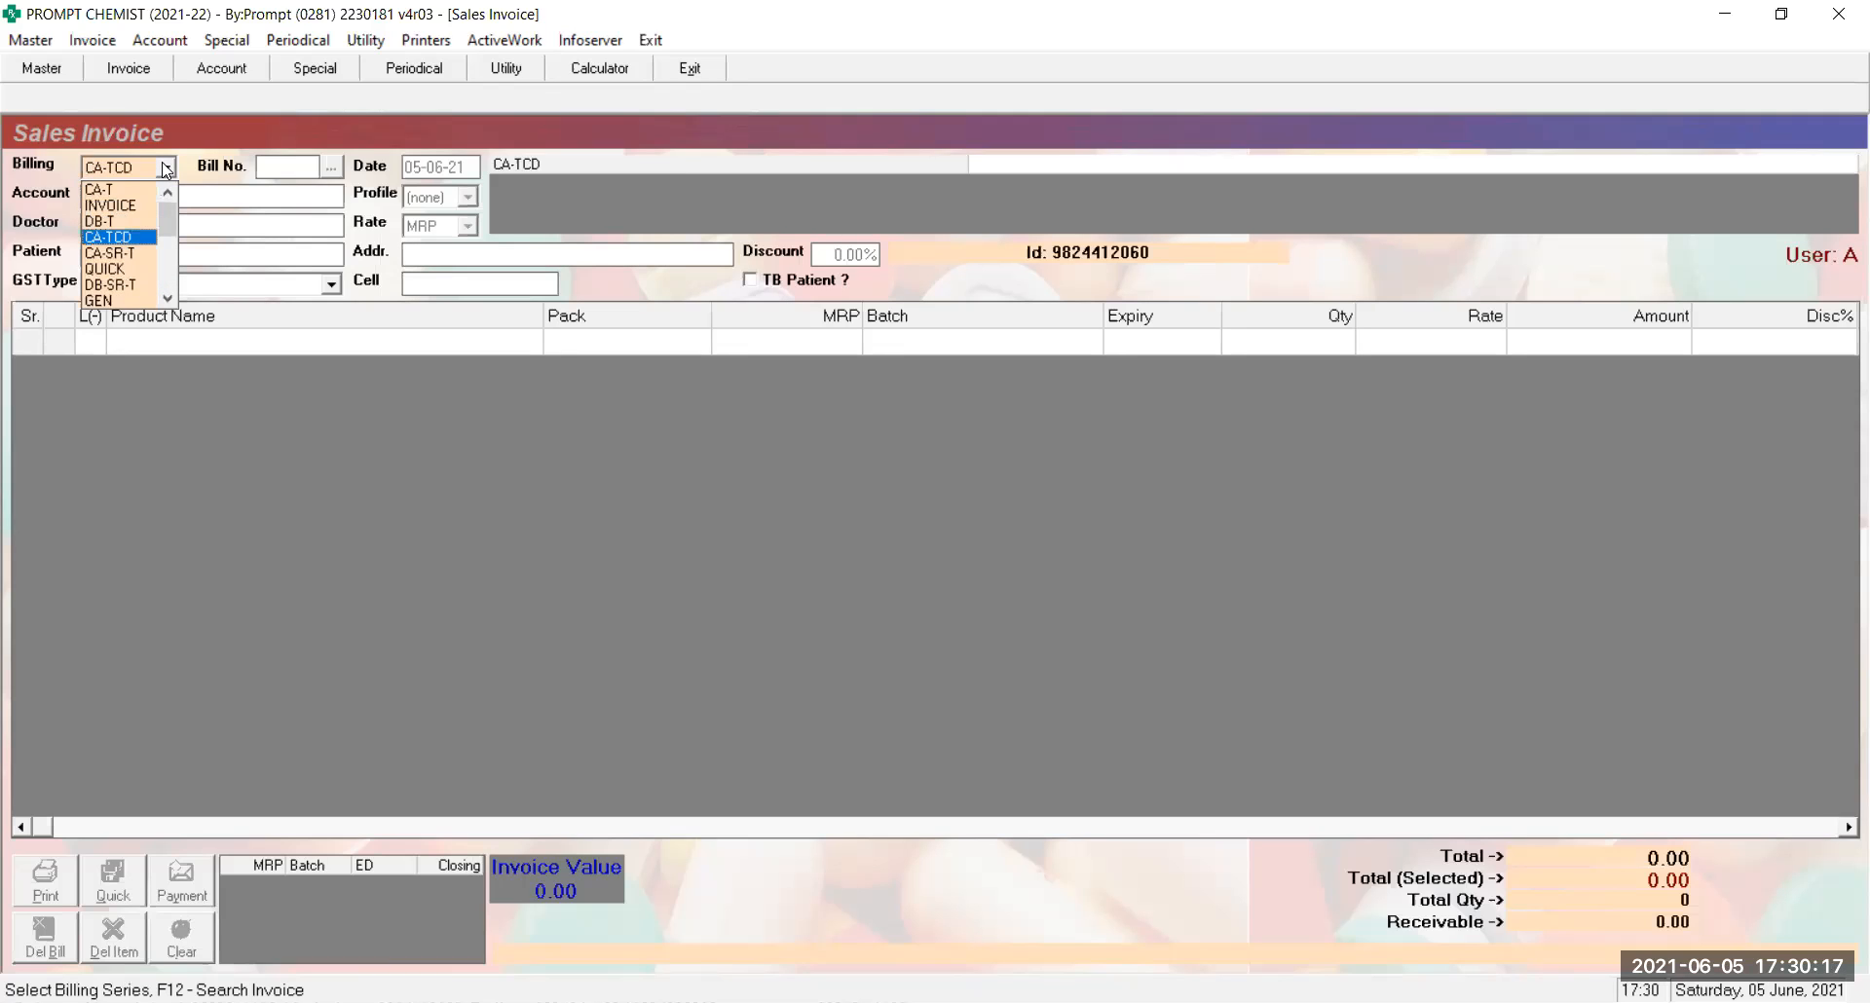
{"action": "key", "text": "Down"}
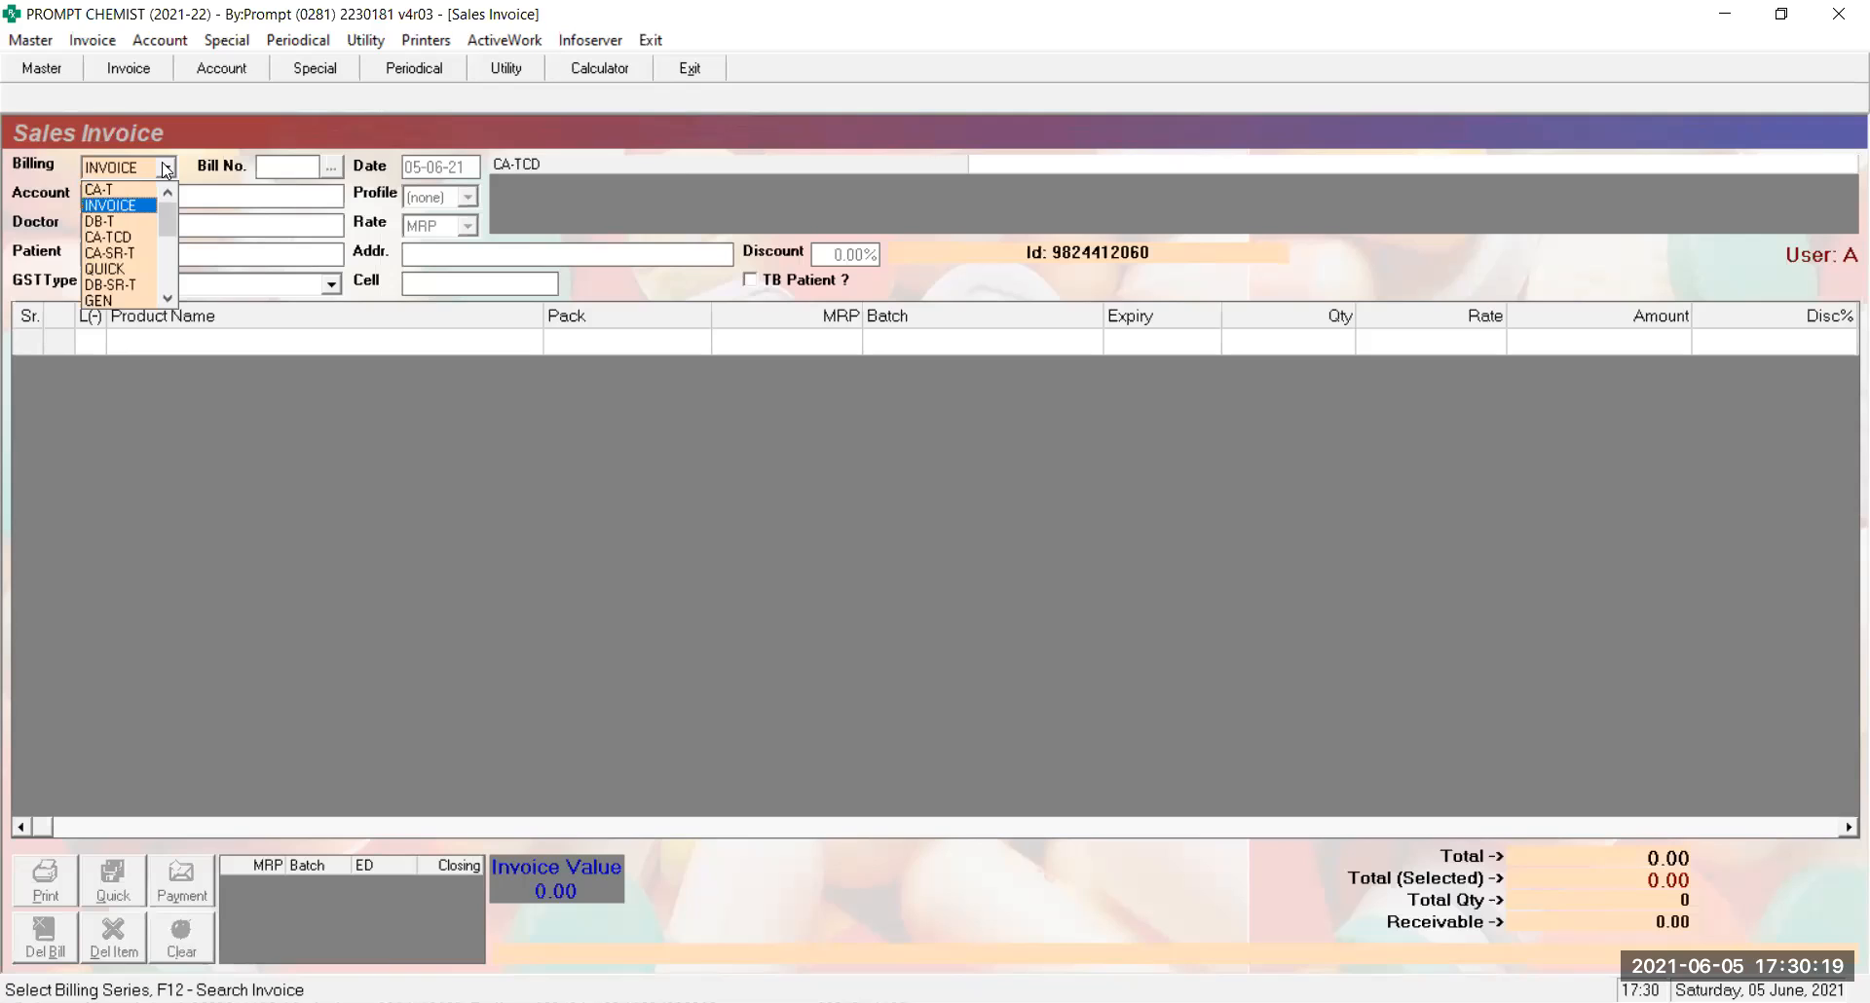
{"action": "key", "text": "Return"}
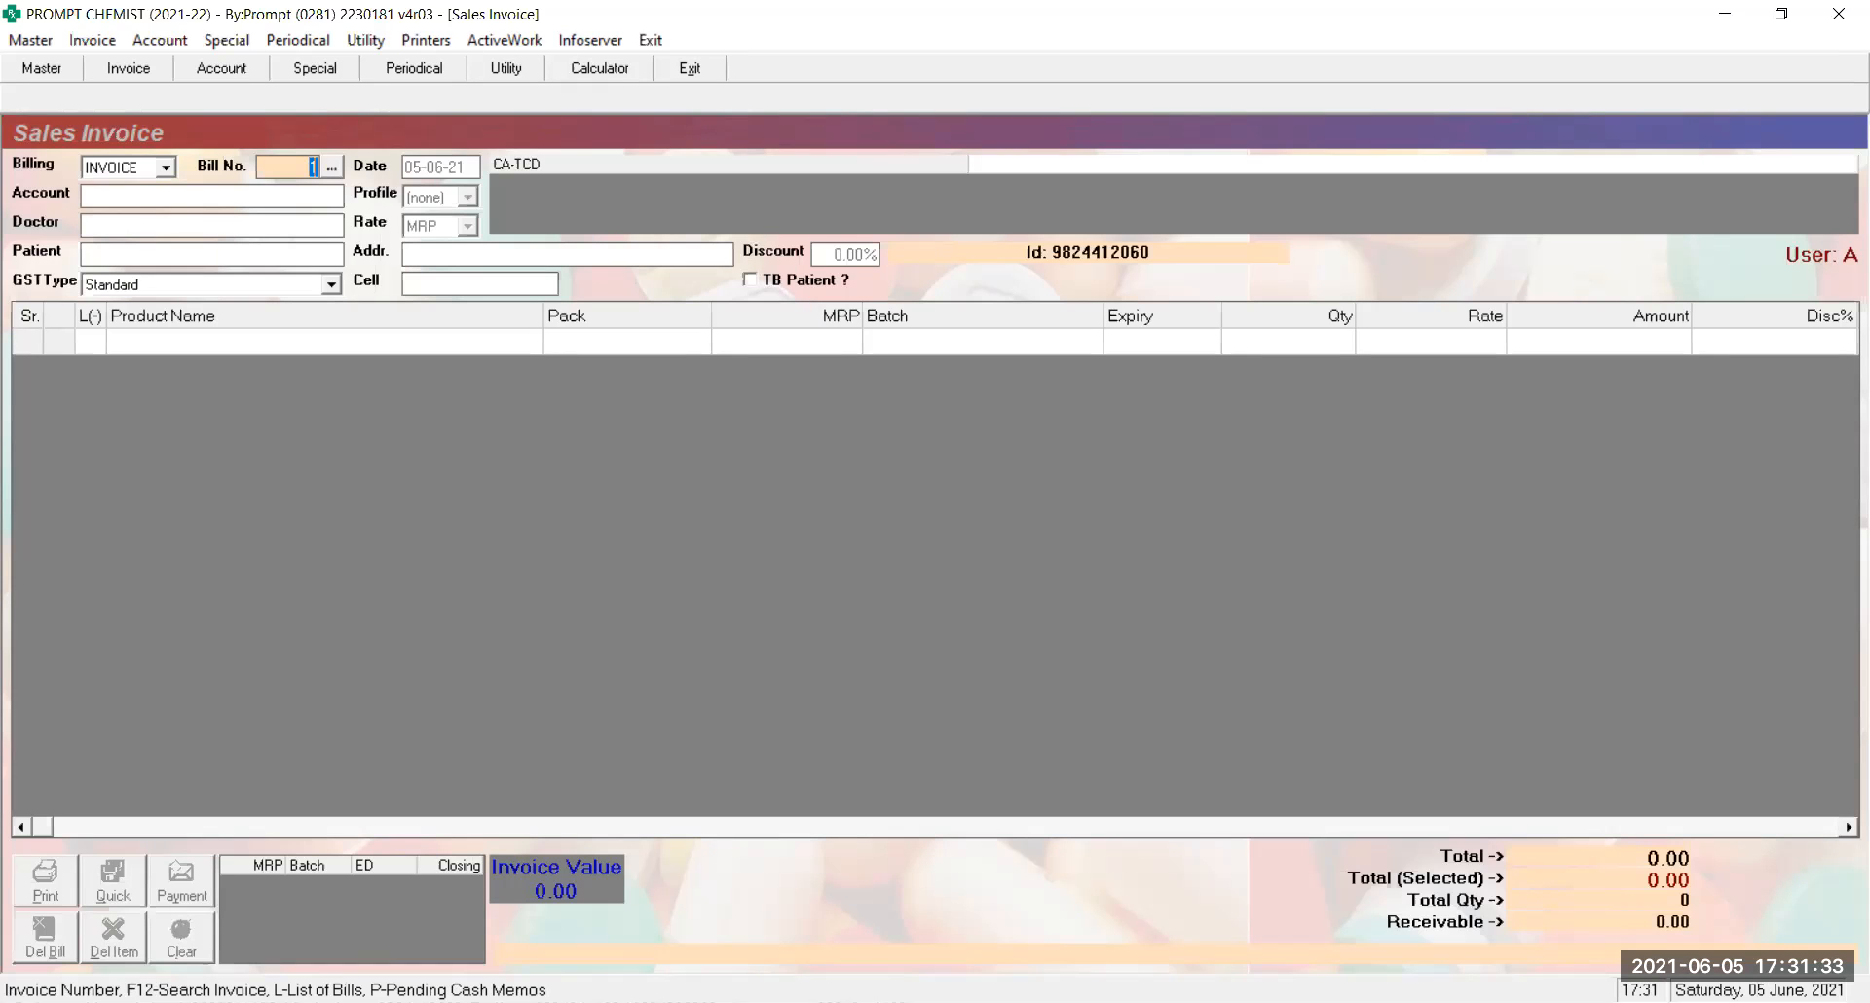
Accept bill number 1 in the Sales Invoice and move on to the 05-06-21 date
{"action": "key", "text": "Return"}
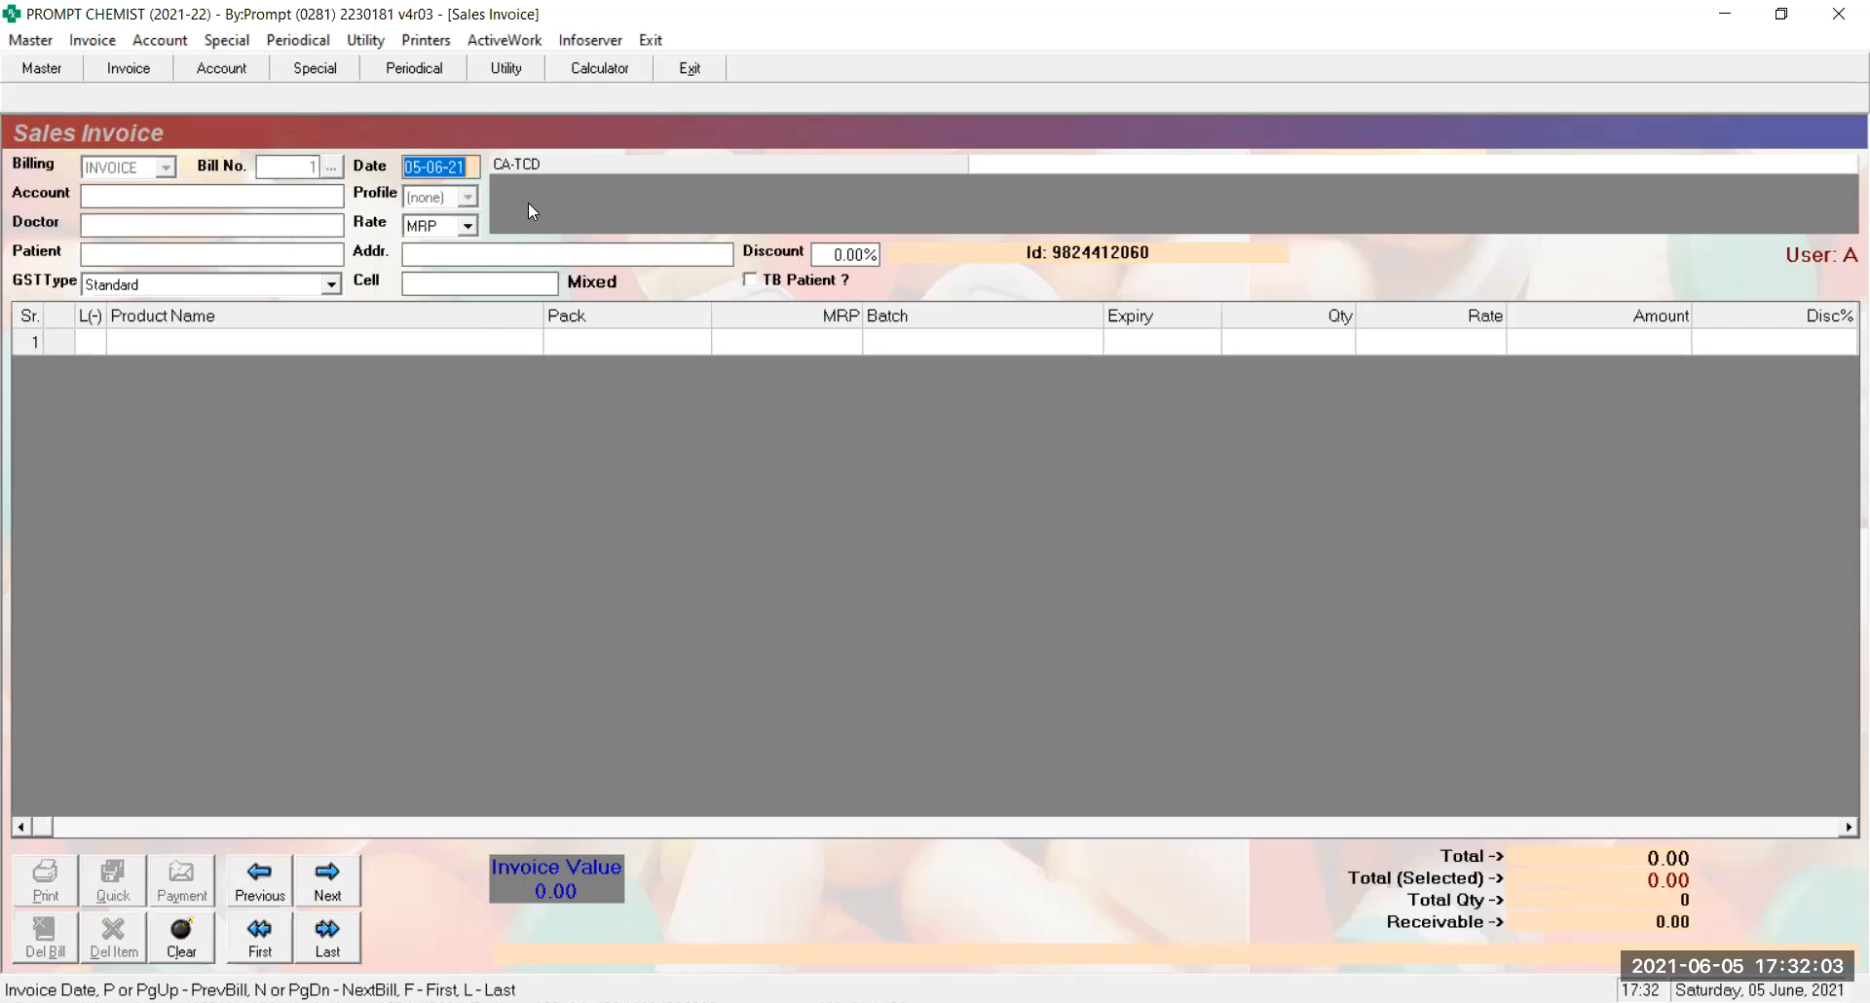
{"action": "key", "text": "Return"}
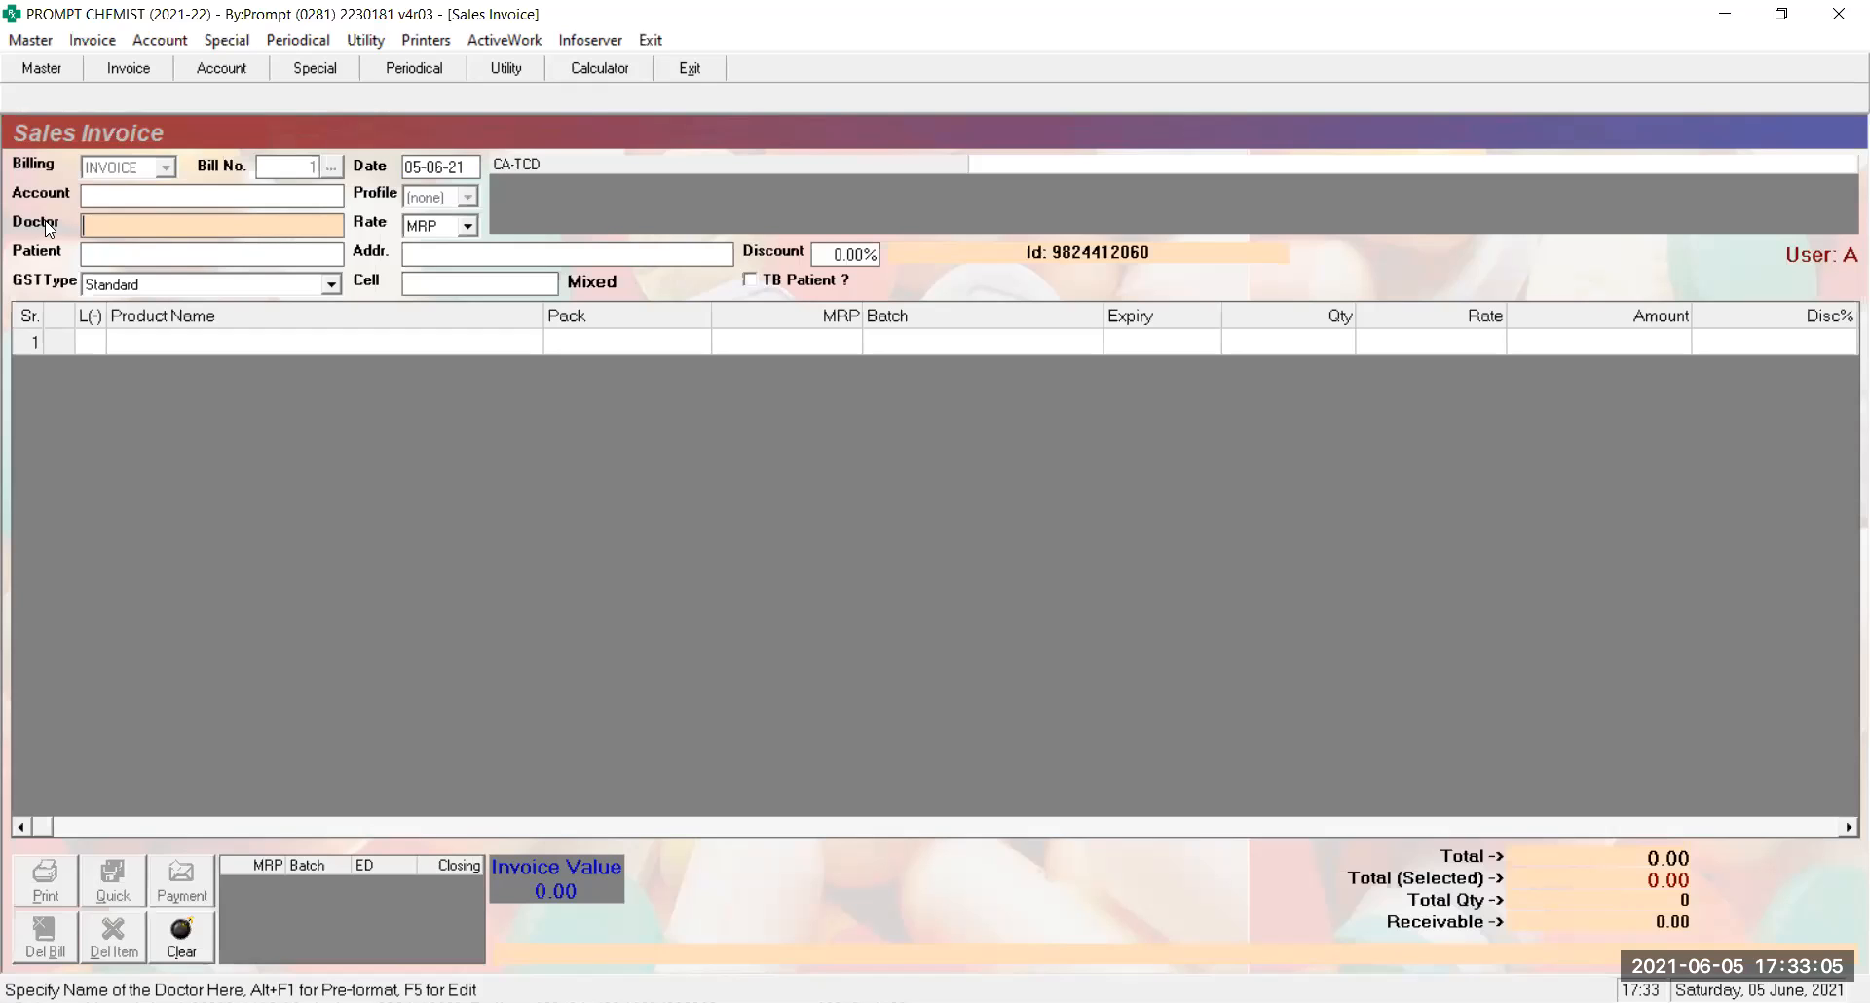
{"action": "key", "text": "Return"}
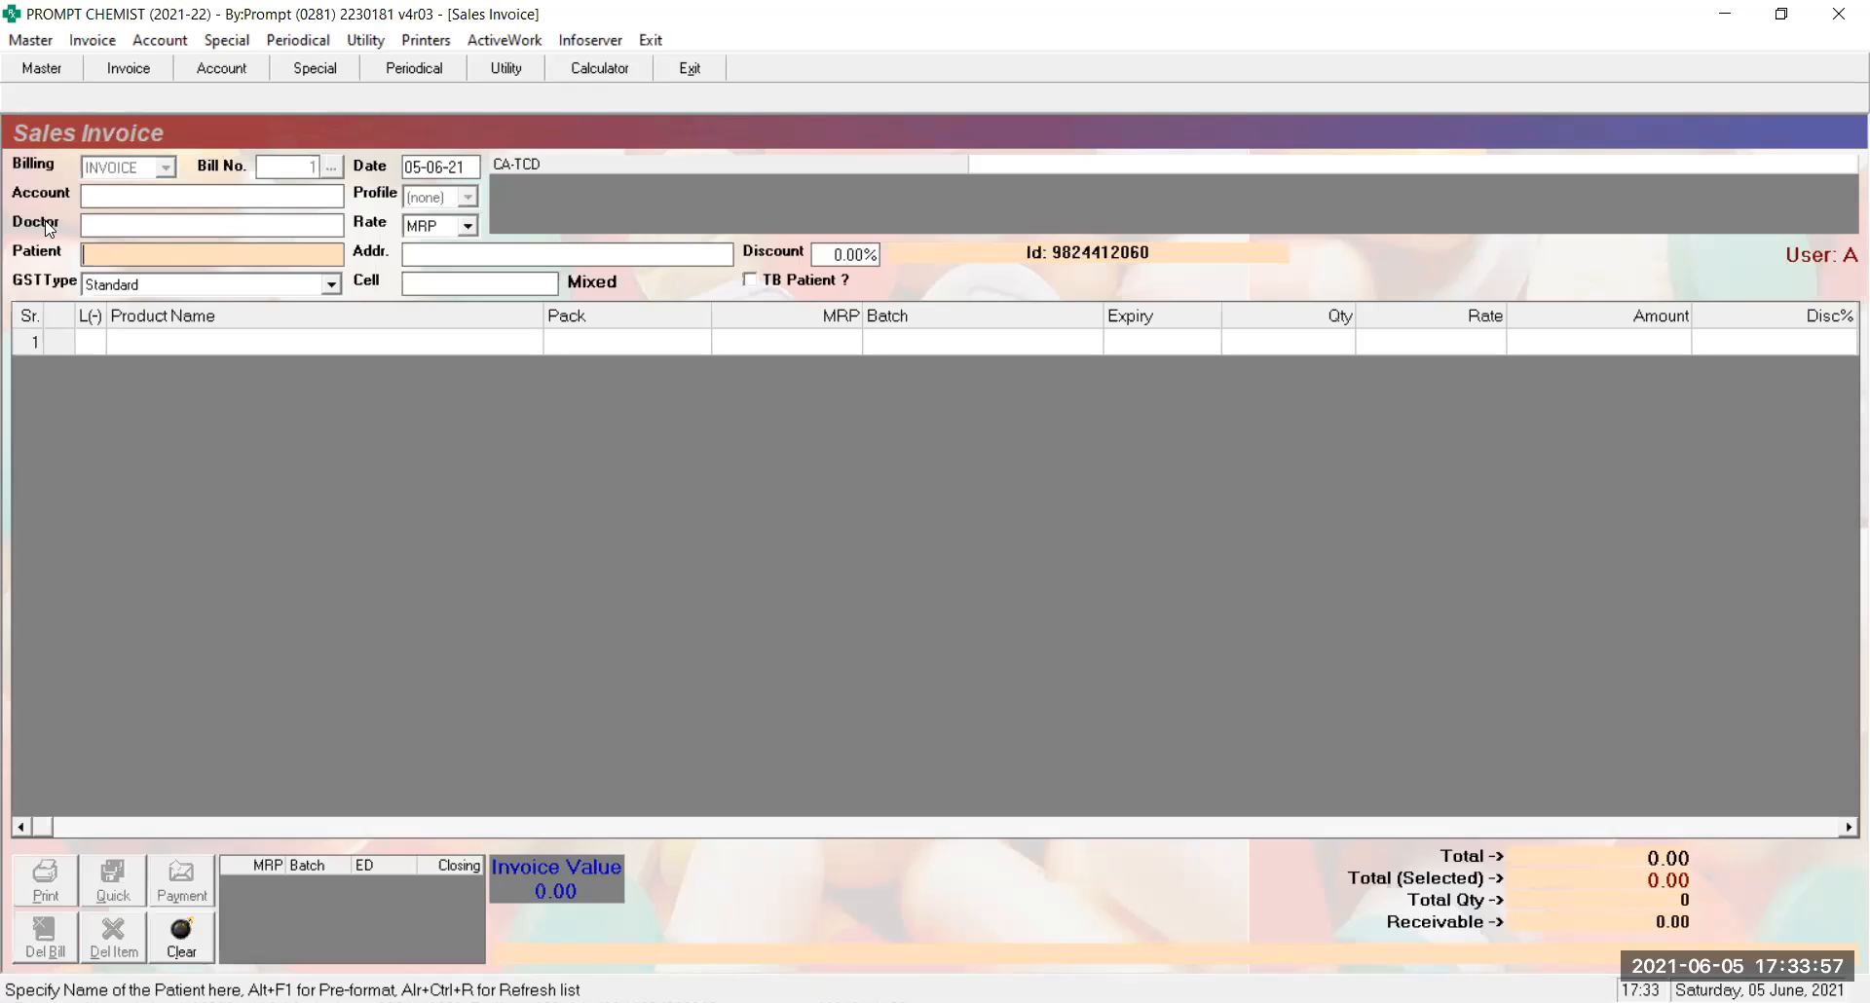
{"action": "left_click", "coordinate": [148, 223]}
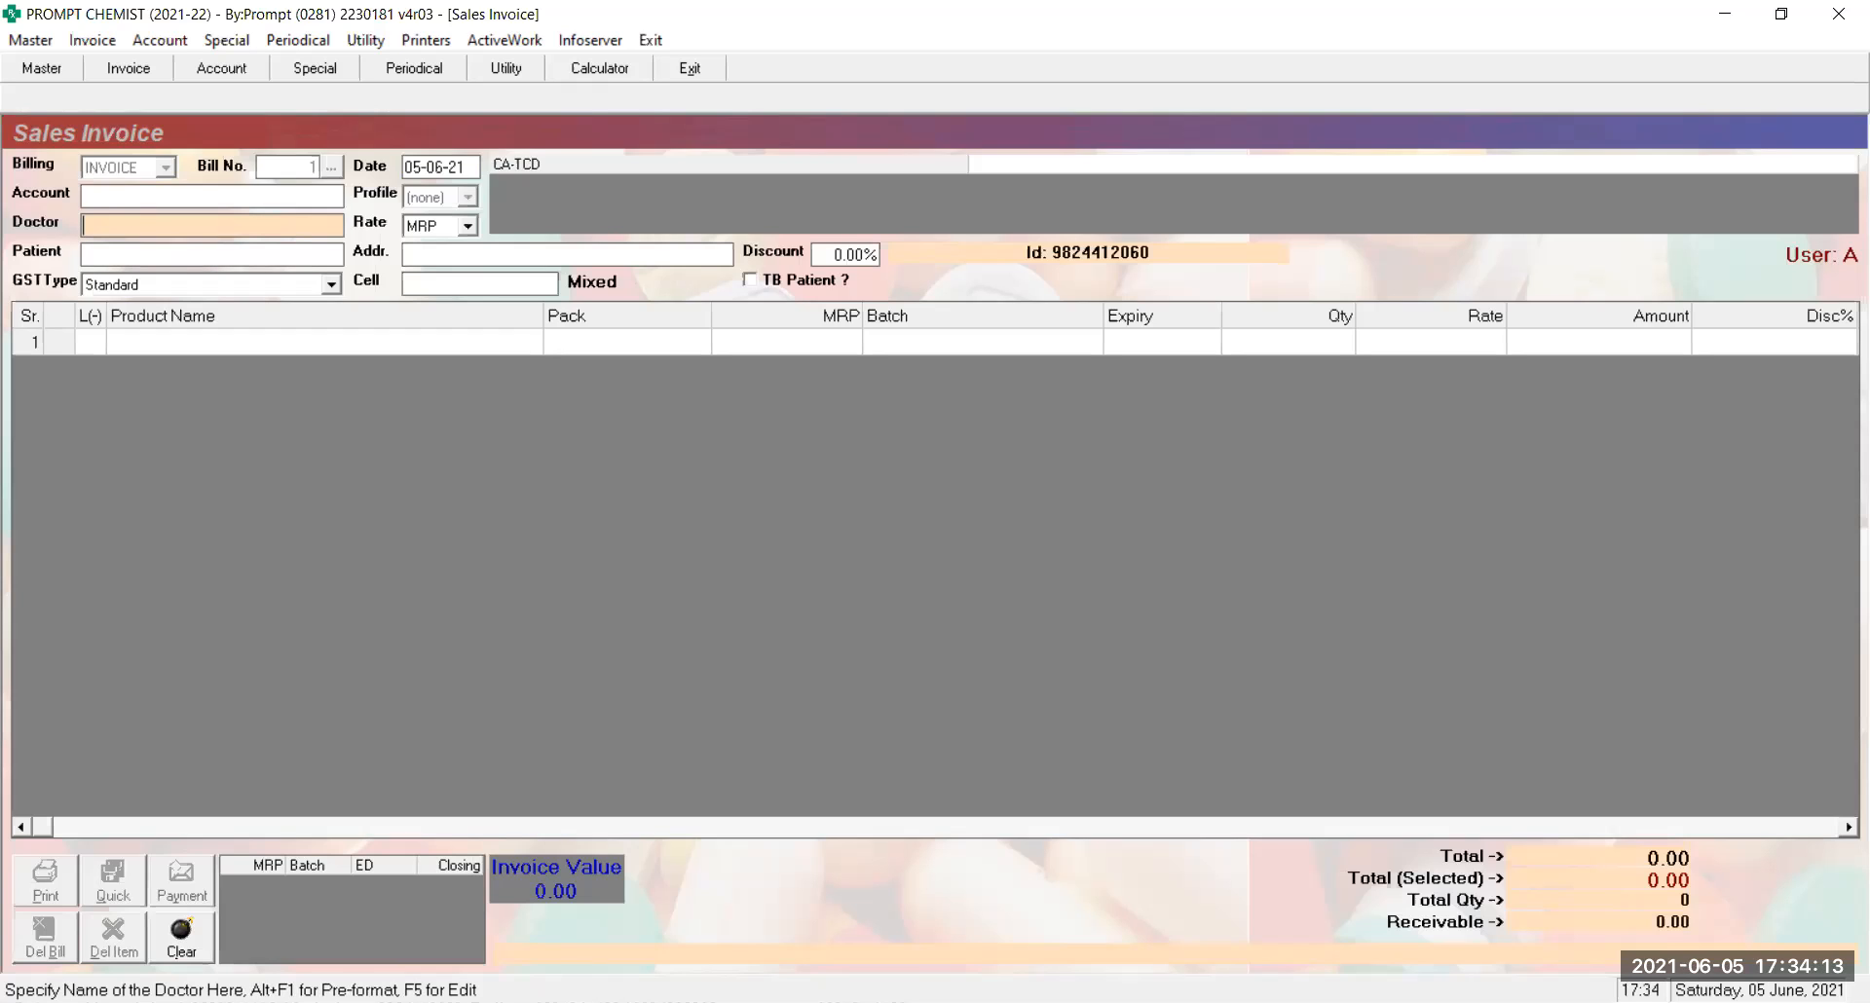
{"action": "key", "text": "alt"}
Open the Pre-formates (Doctorwise) window from the Doctor field with Alt+F1
{"action": "key", "text": "alt+F1"}
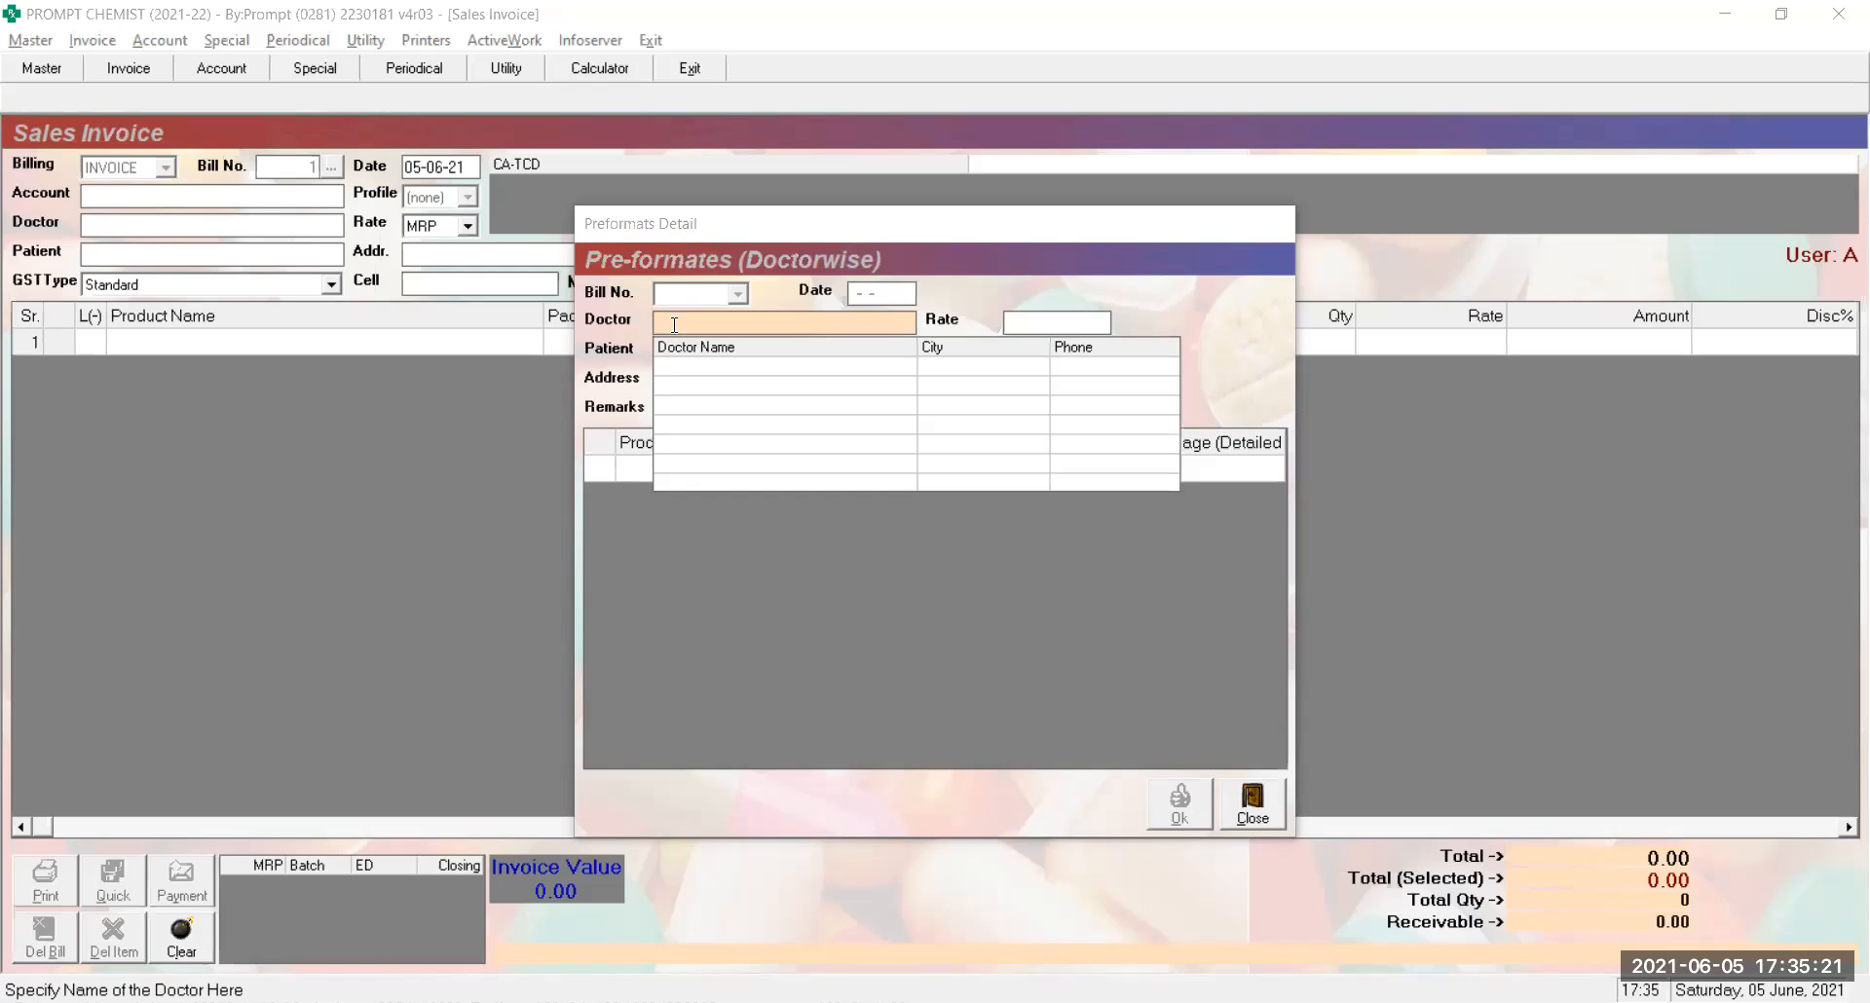
Close the pre-formats window, type the doctor's partial name and open the matching doctor's record
{"action": "key", "text": "Escape"}
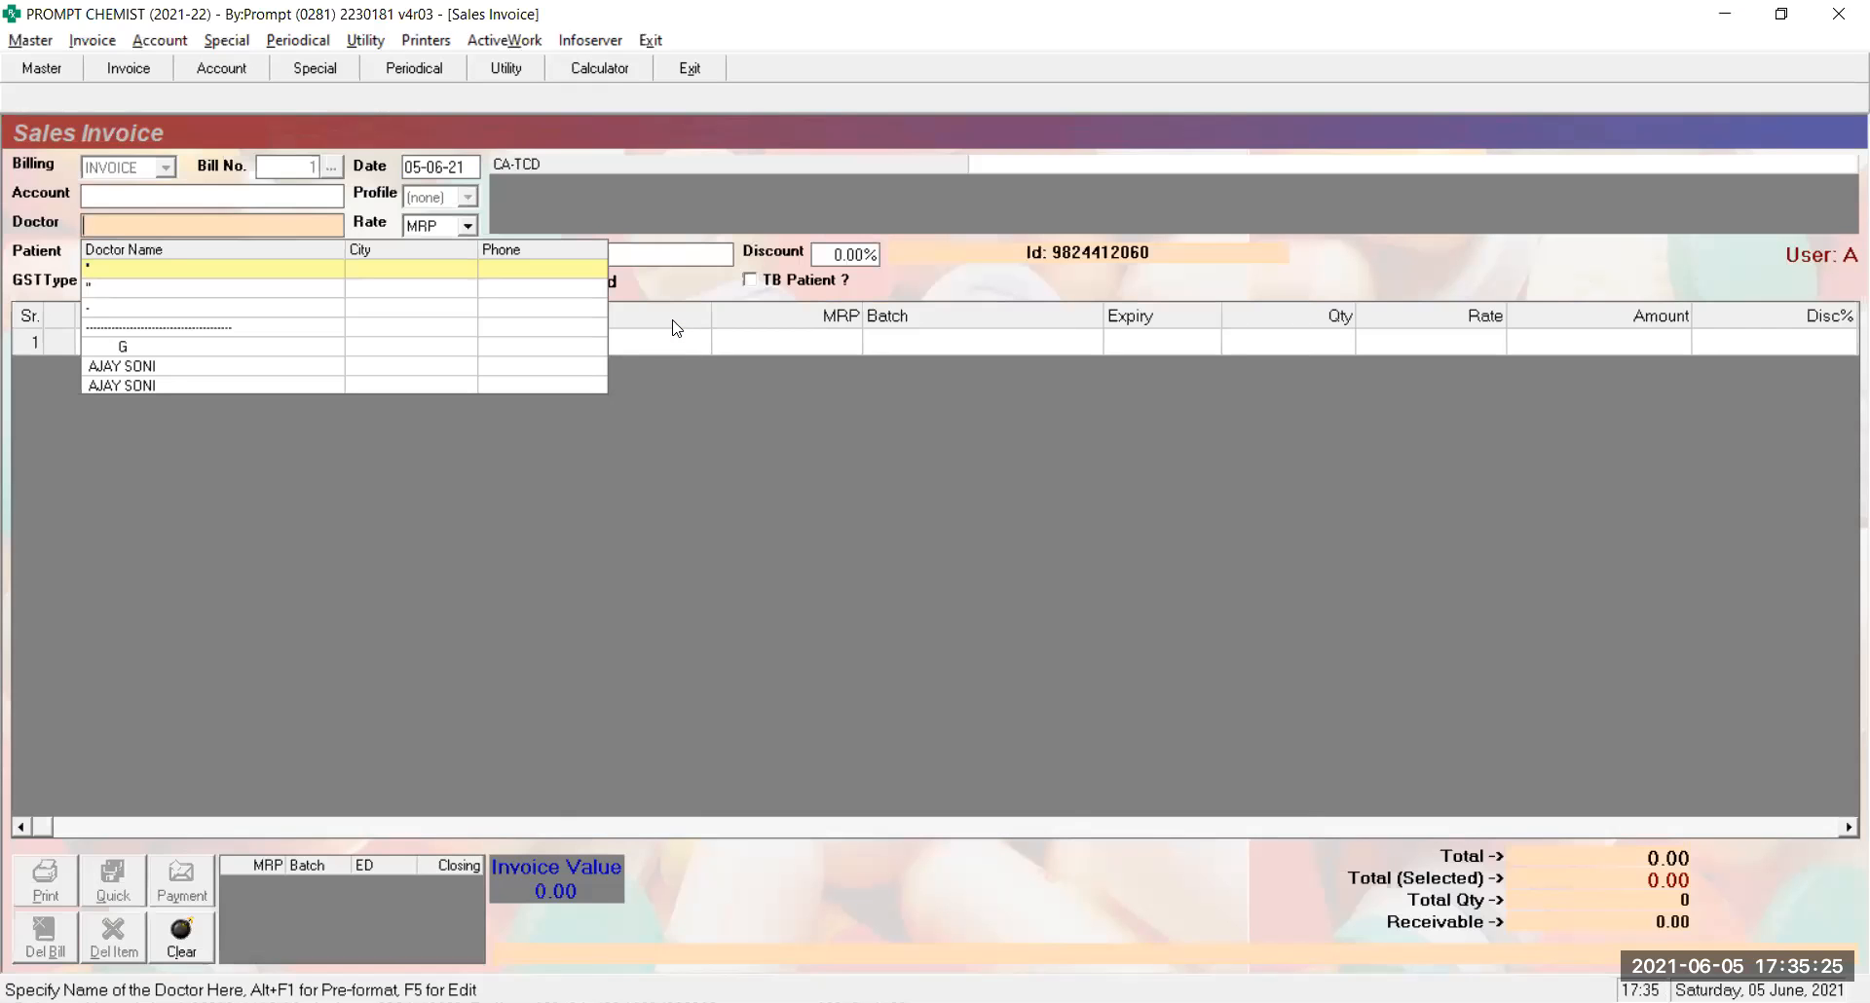
{"action": "type", "text": "VIPU"}
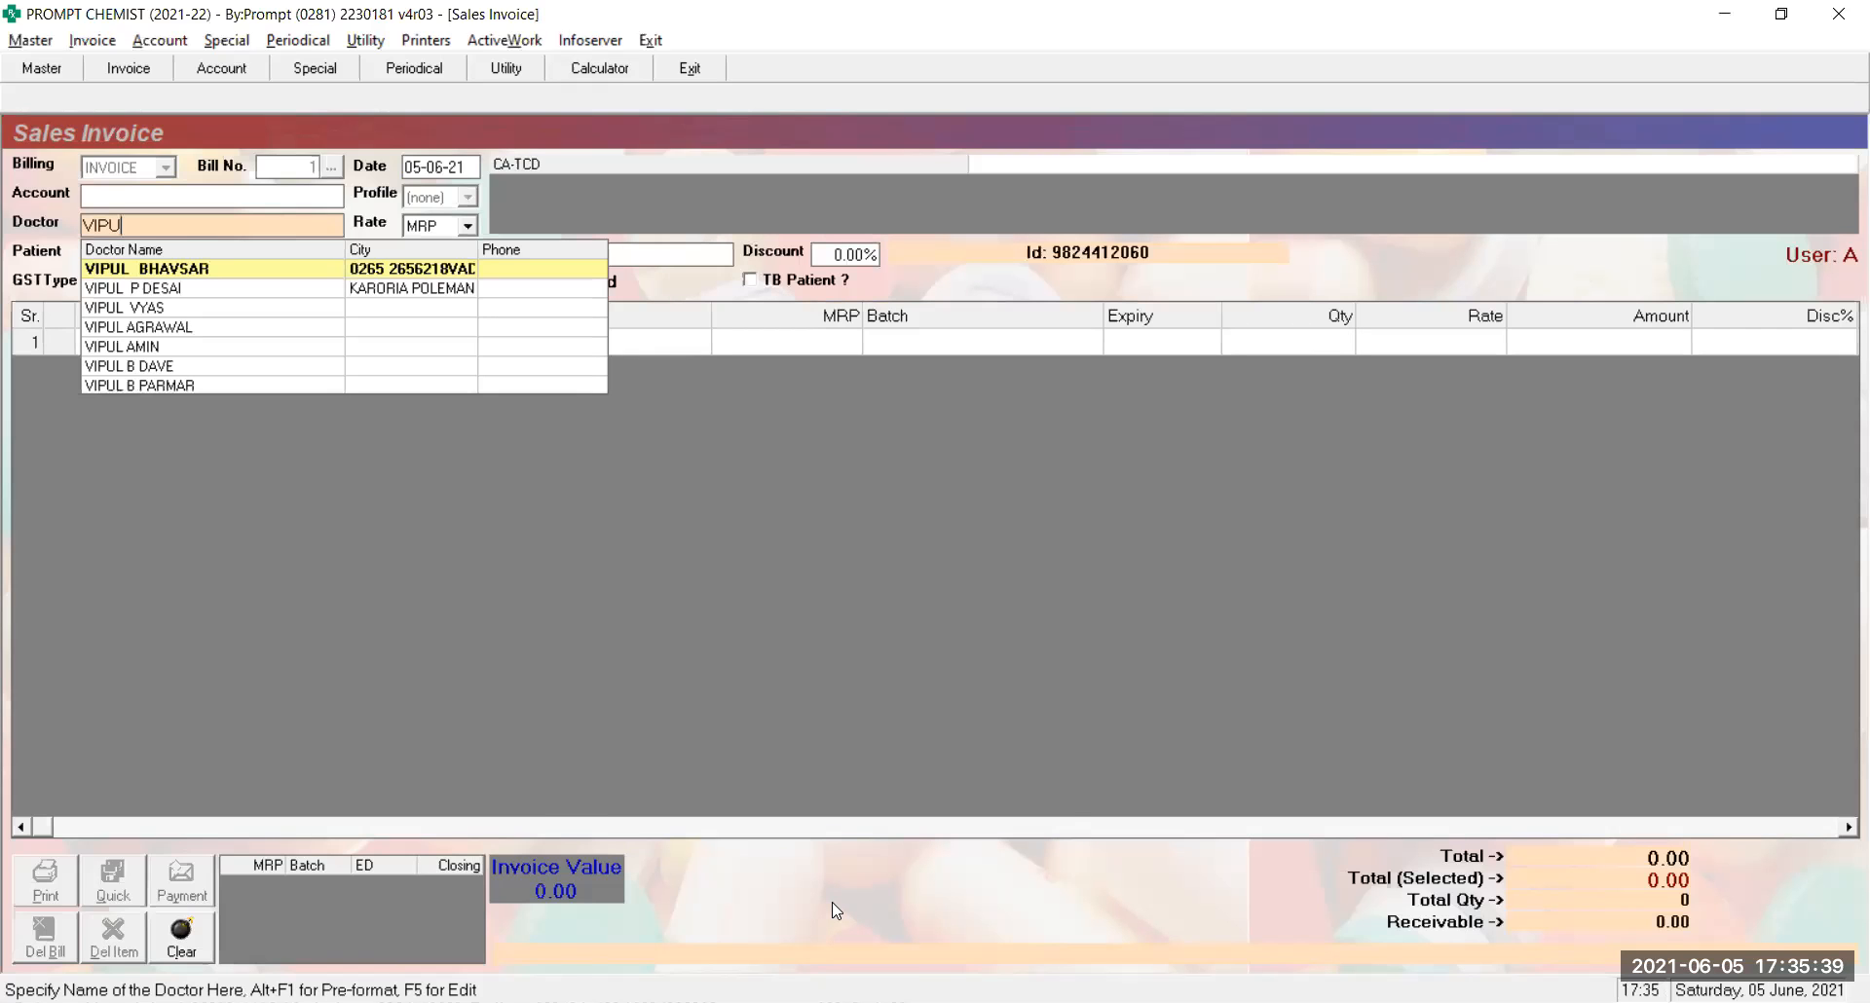
{"action": "key", "text": "F5"}
Step through the Doctor Master fields from short name and speciality down to remarks
{"action": "key", "text": "Return"}
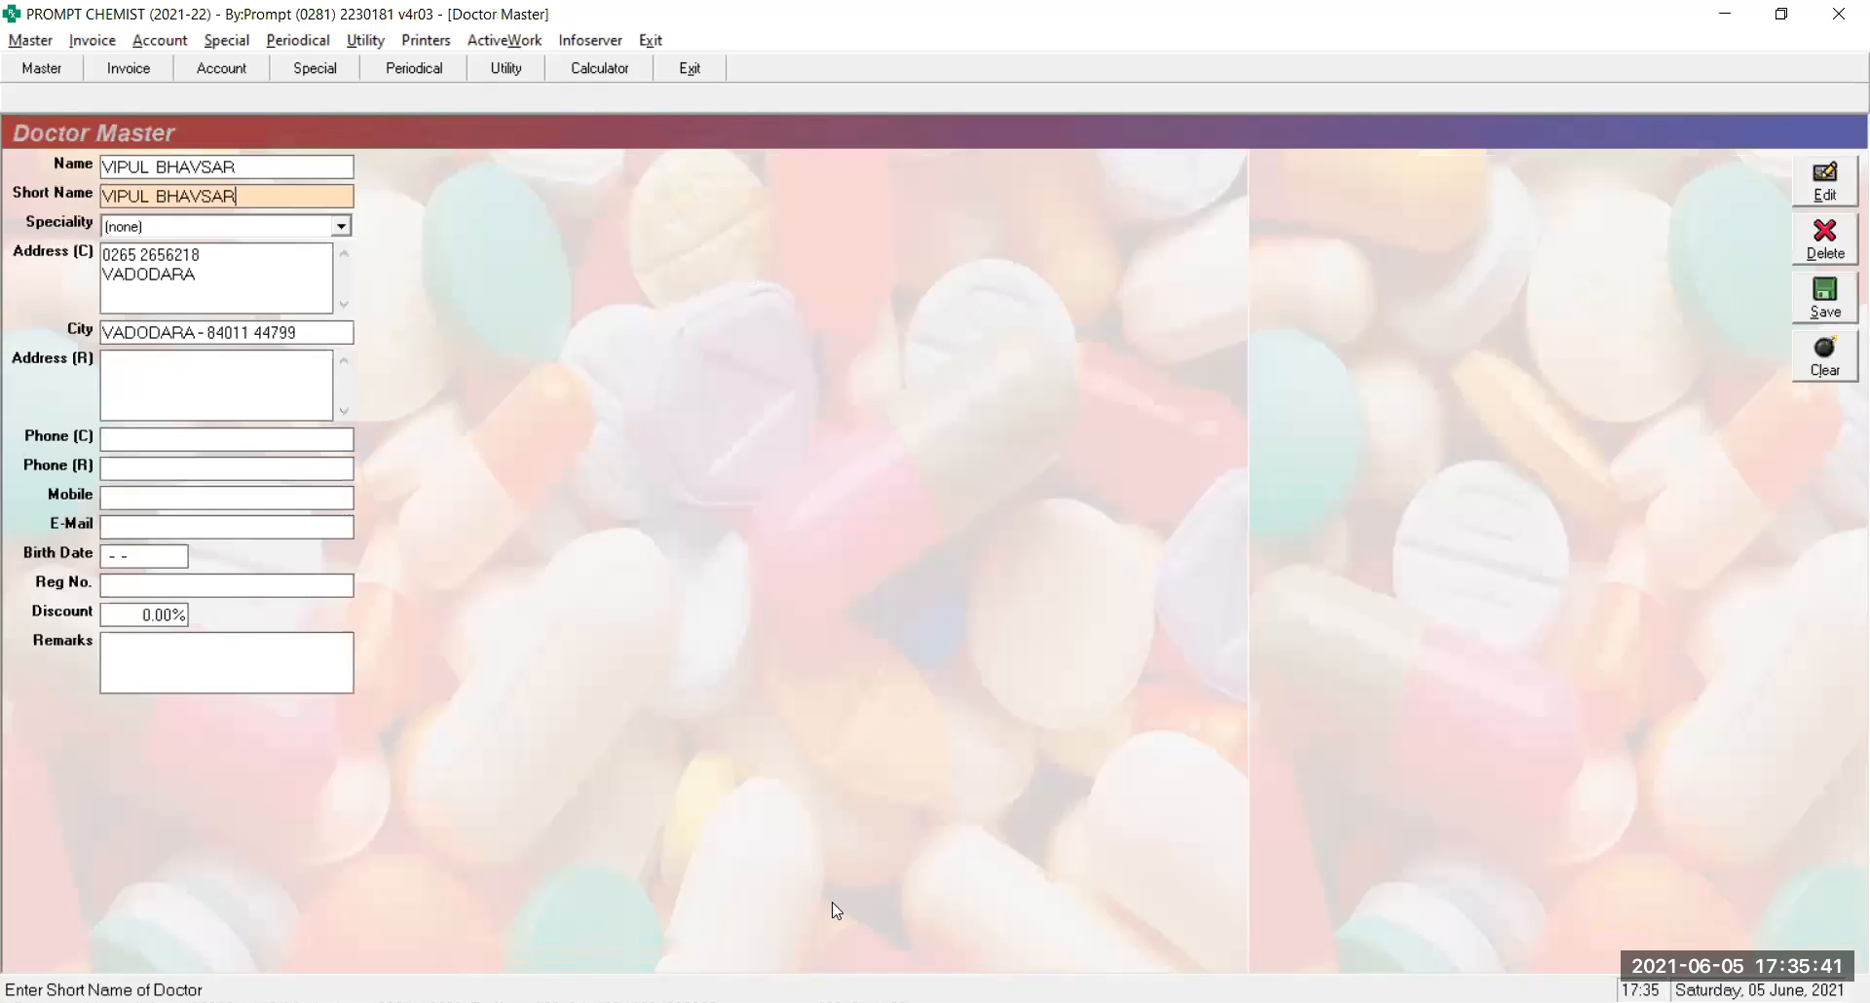
{"action": "key", "text": "Return"}
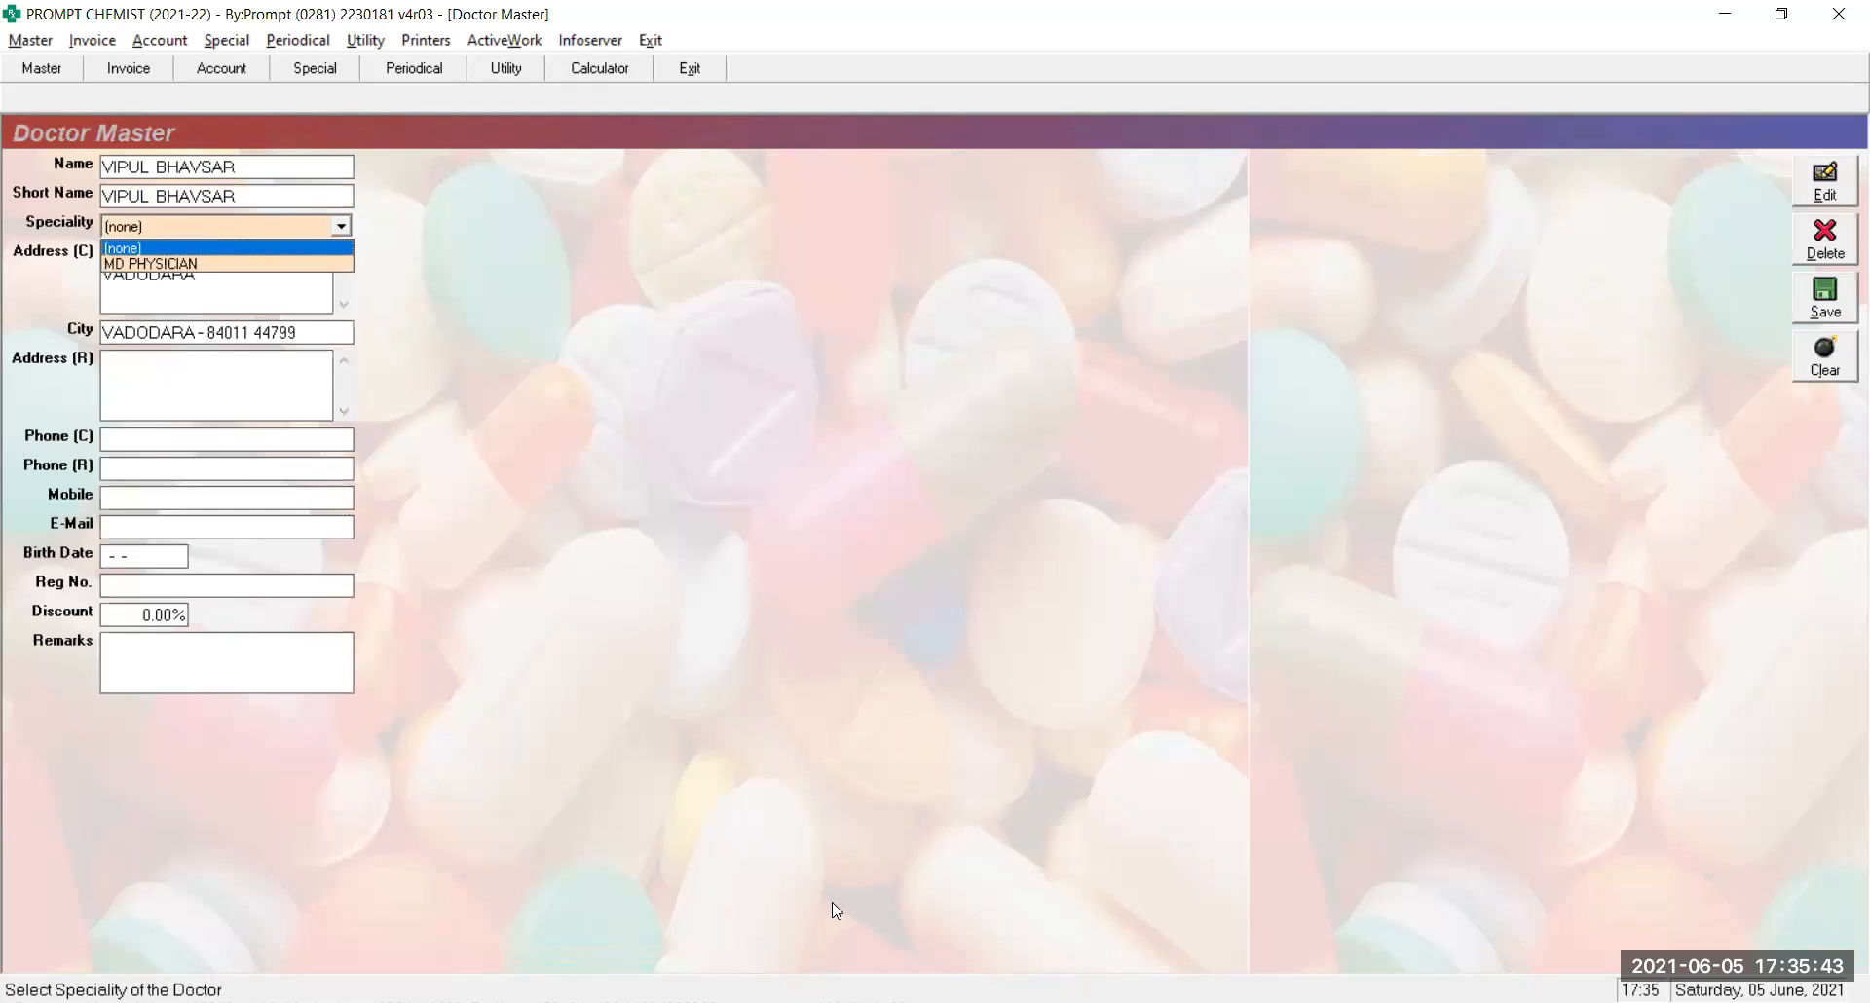
{"action": "key", "text": "Return"}
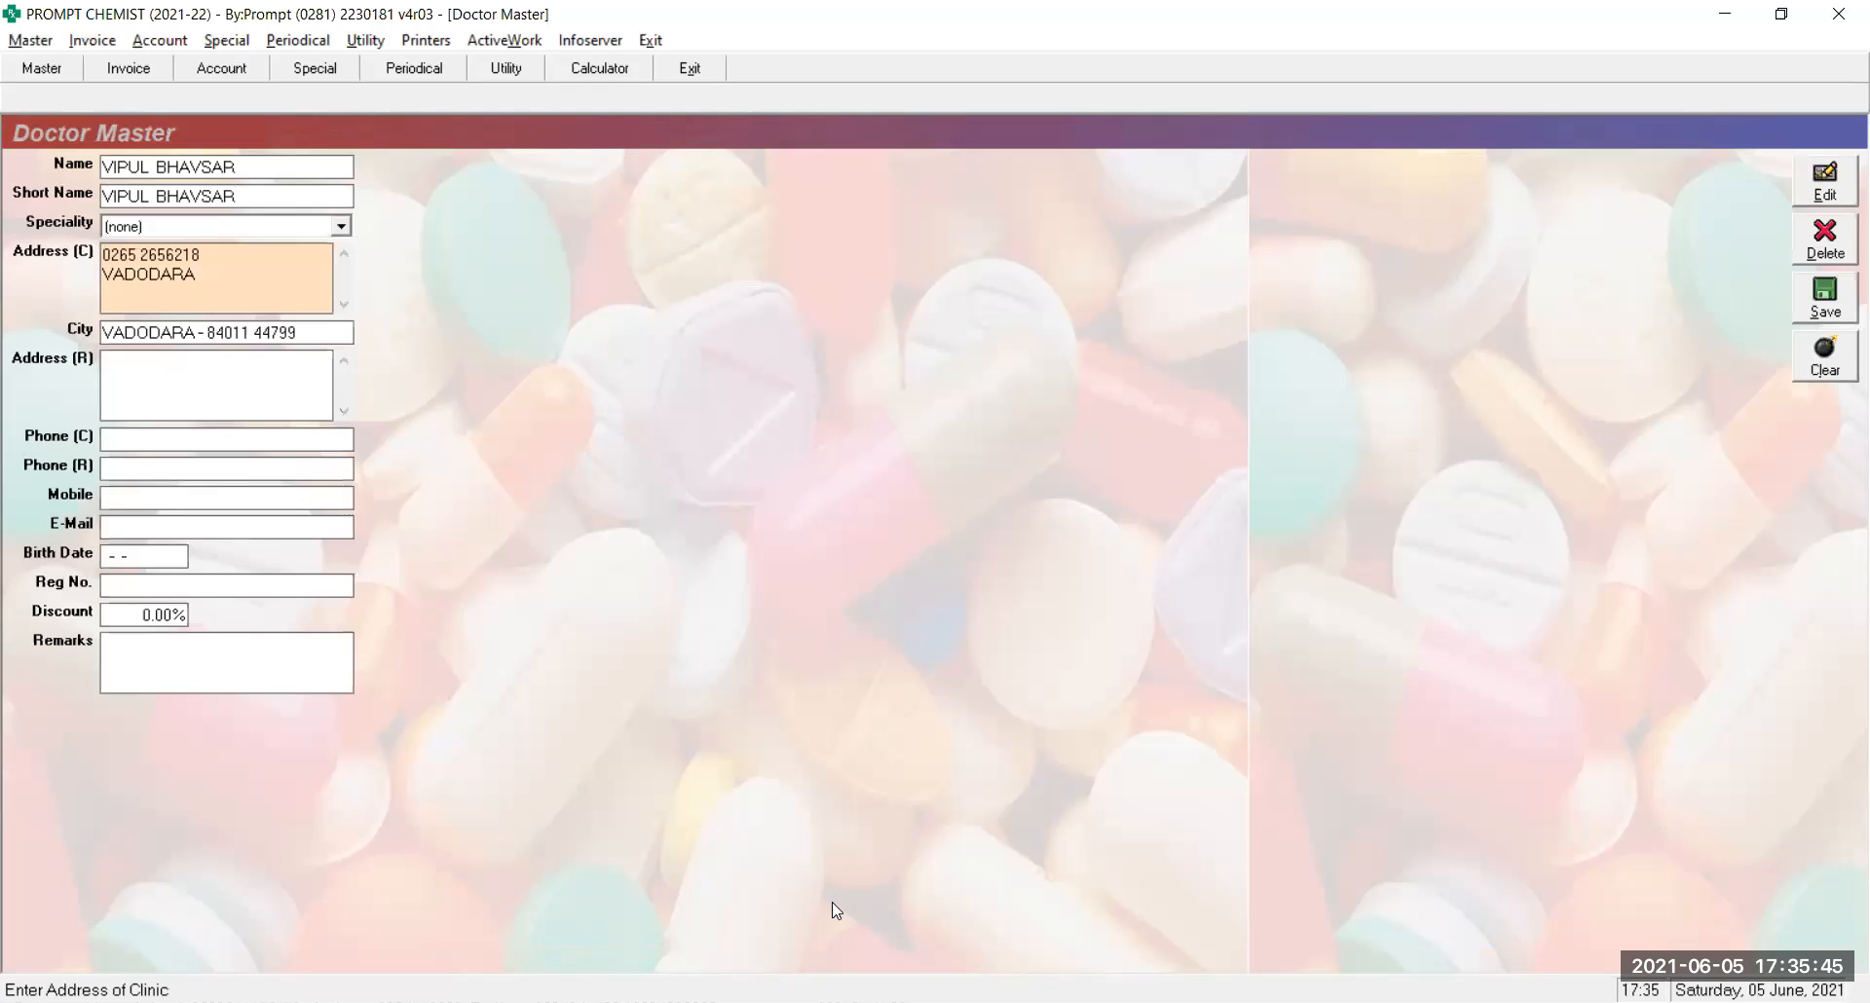
{"action": "key", "text": "Return"}
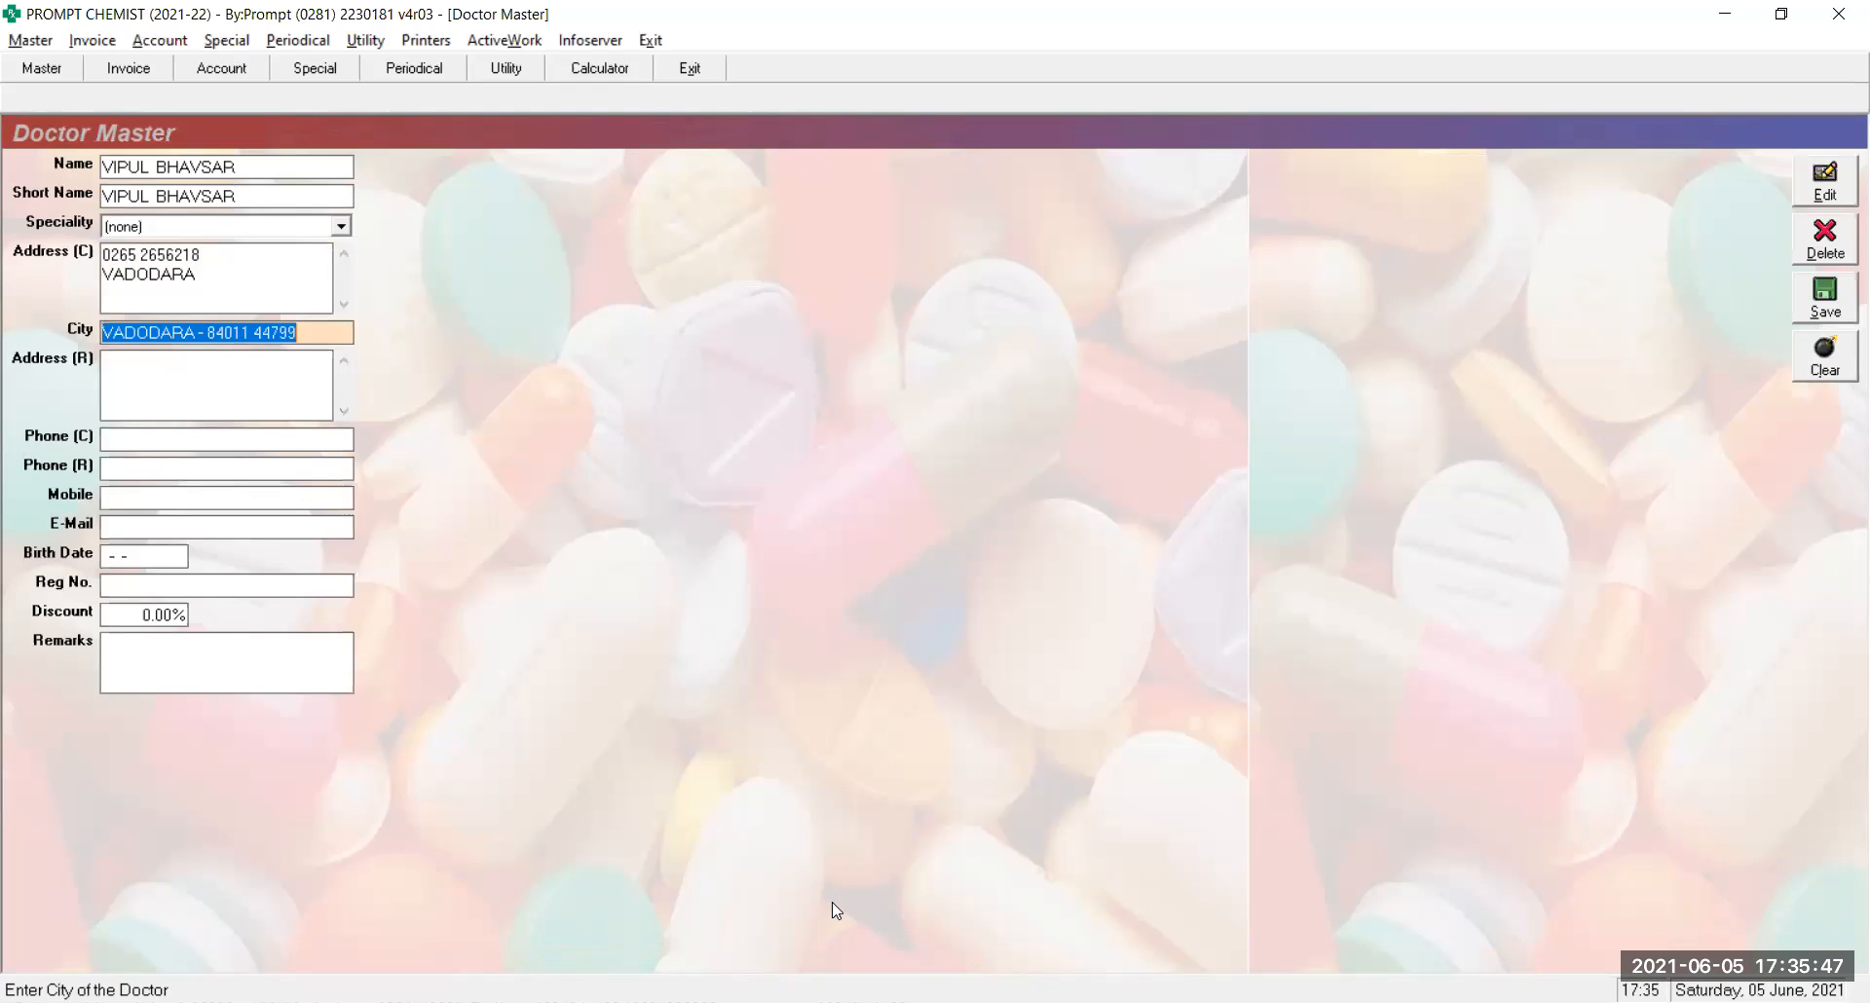
{"action": "key", "text": "Return"}
{"action": "key", "text": "Return"}
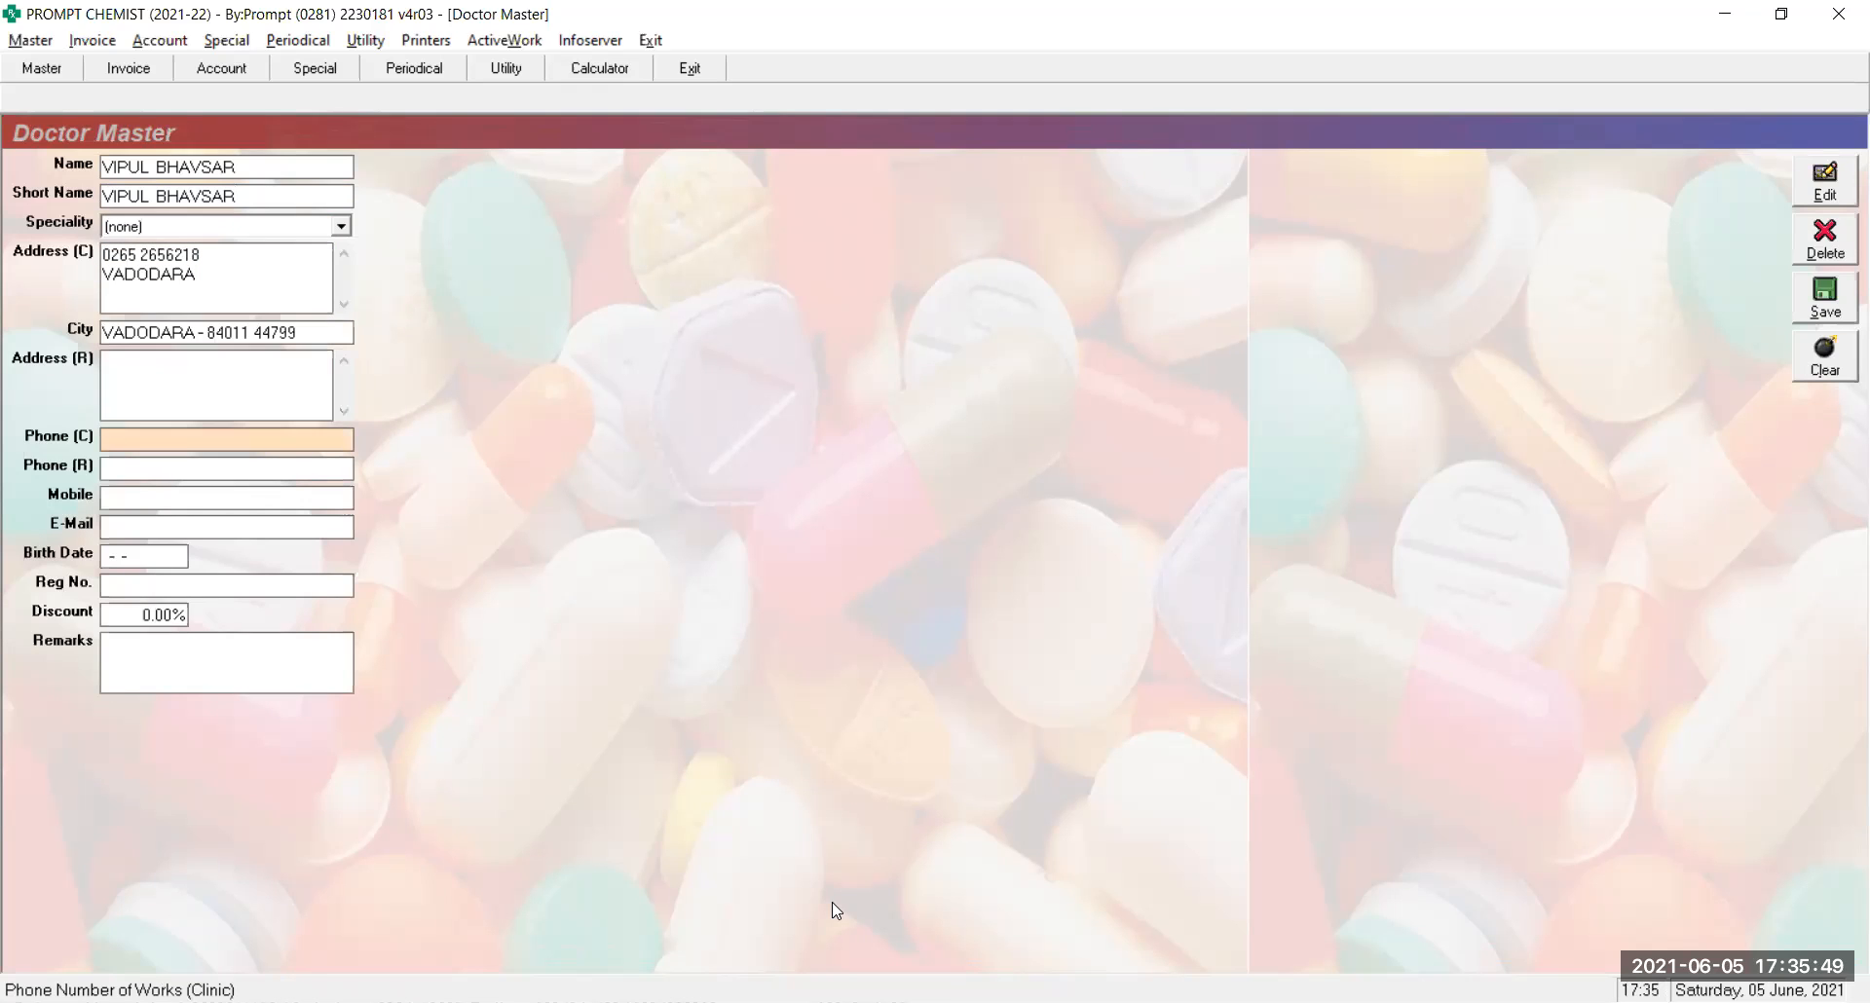
{"action": "key", "text": "Return"}
{"action": "key", "text": "Return"}
{"action": "key", "text": "Return"}
{"action": "key", "text": "Return"}
{"action": "key", "text": "Return"}
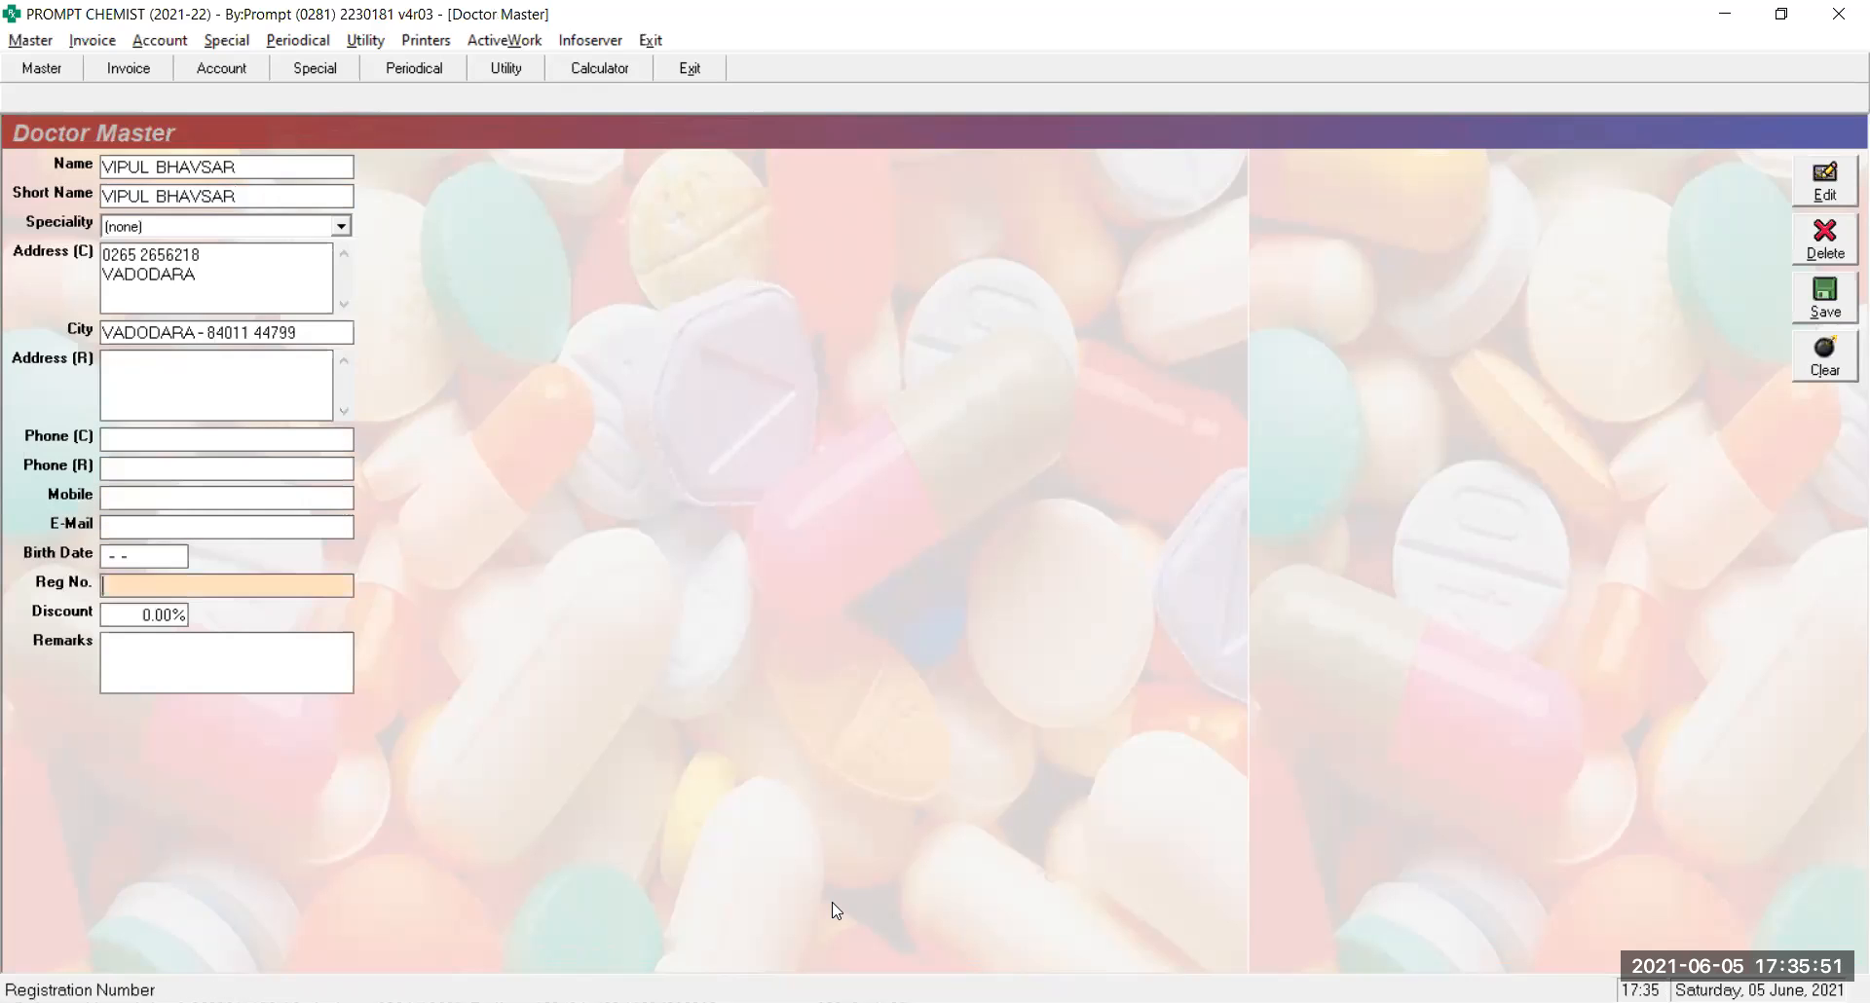
{"action": "key", "text": "Return"}
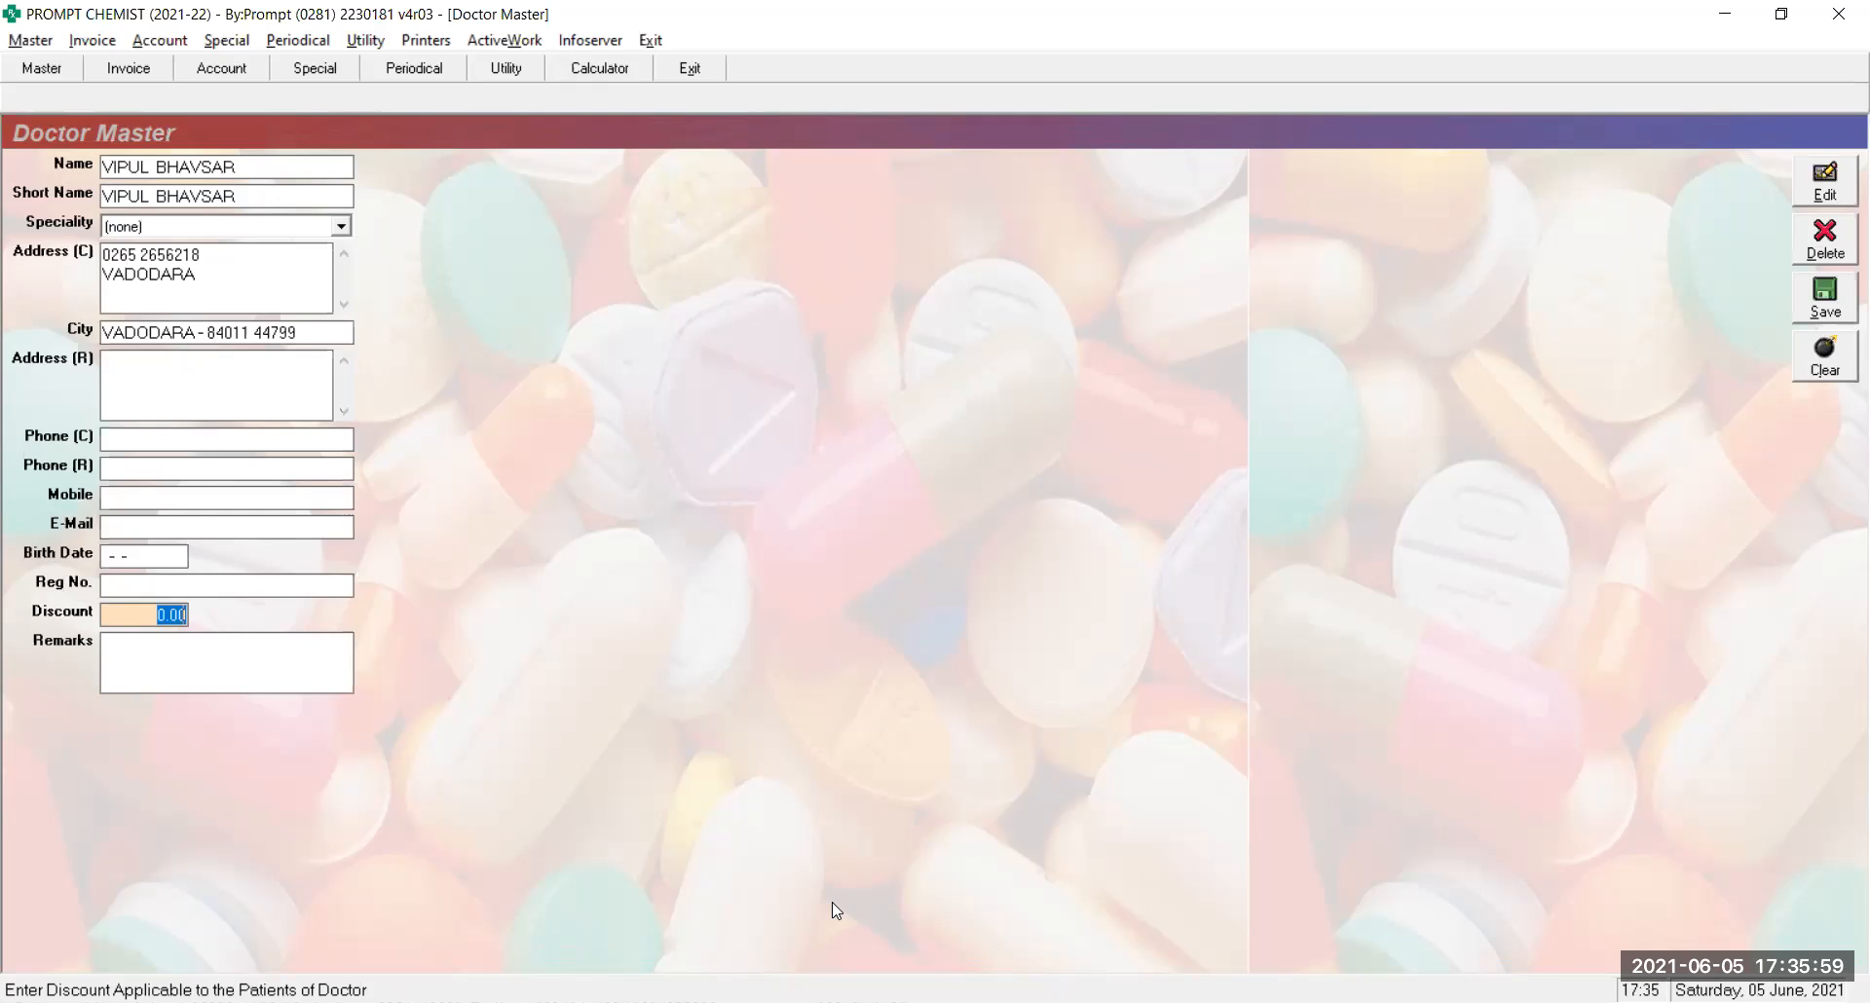
{"action": "key", "text": "Return"}
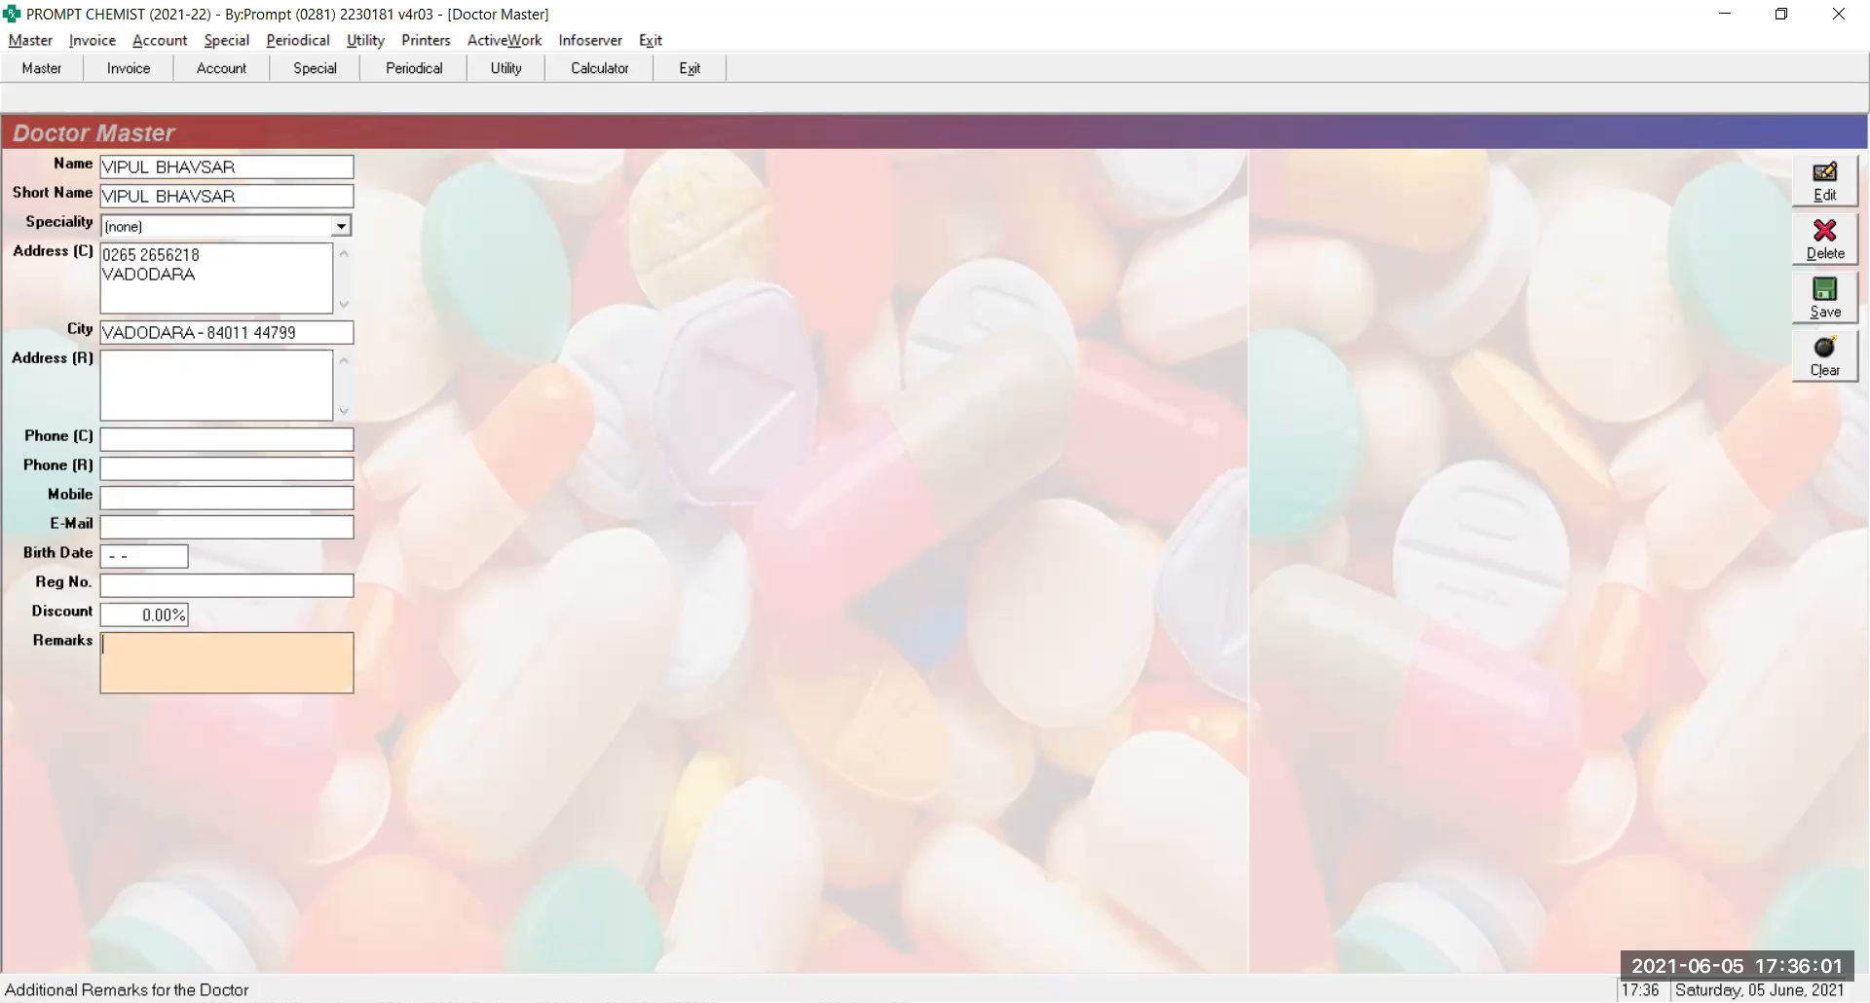
Revisit registration number, birth date, e-mail and mobile, then close the doctor record unchanged
{"action": "left_click", "coordinate": [164, 584]}
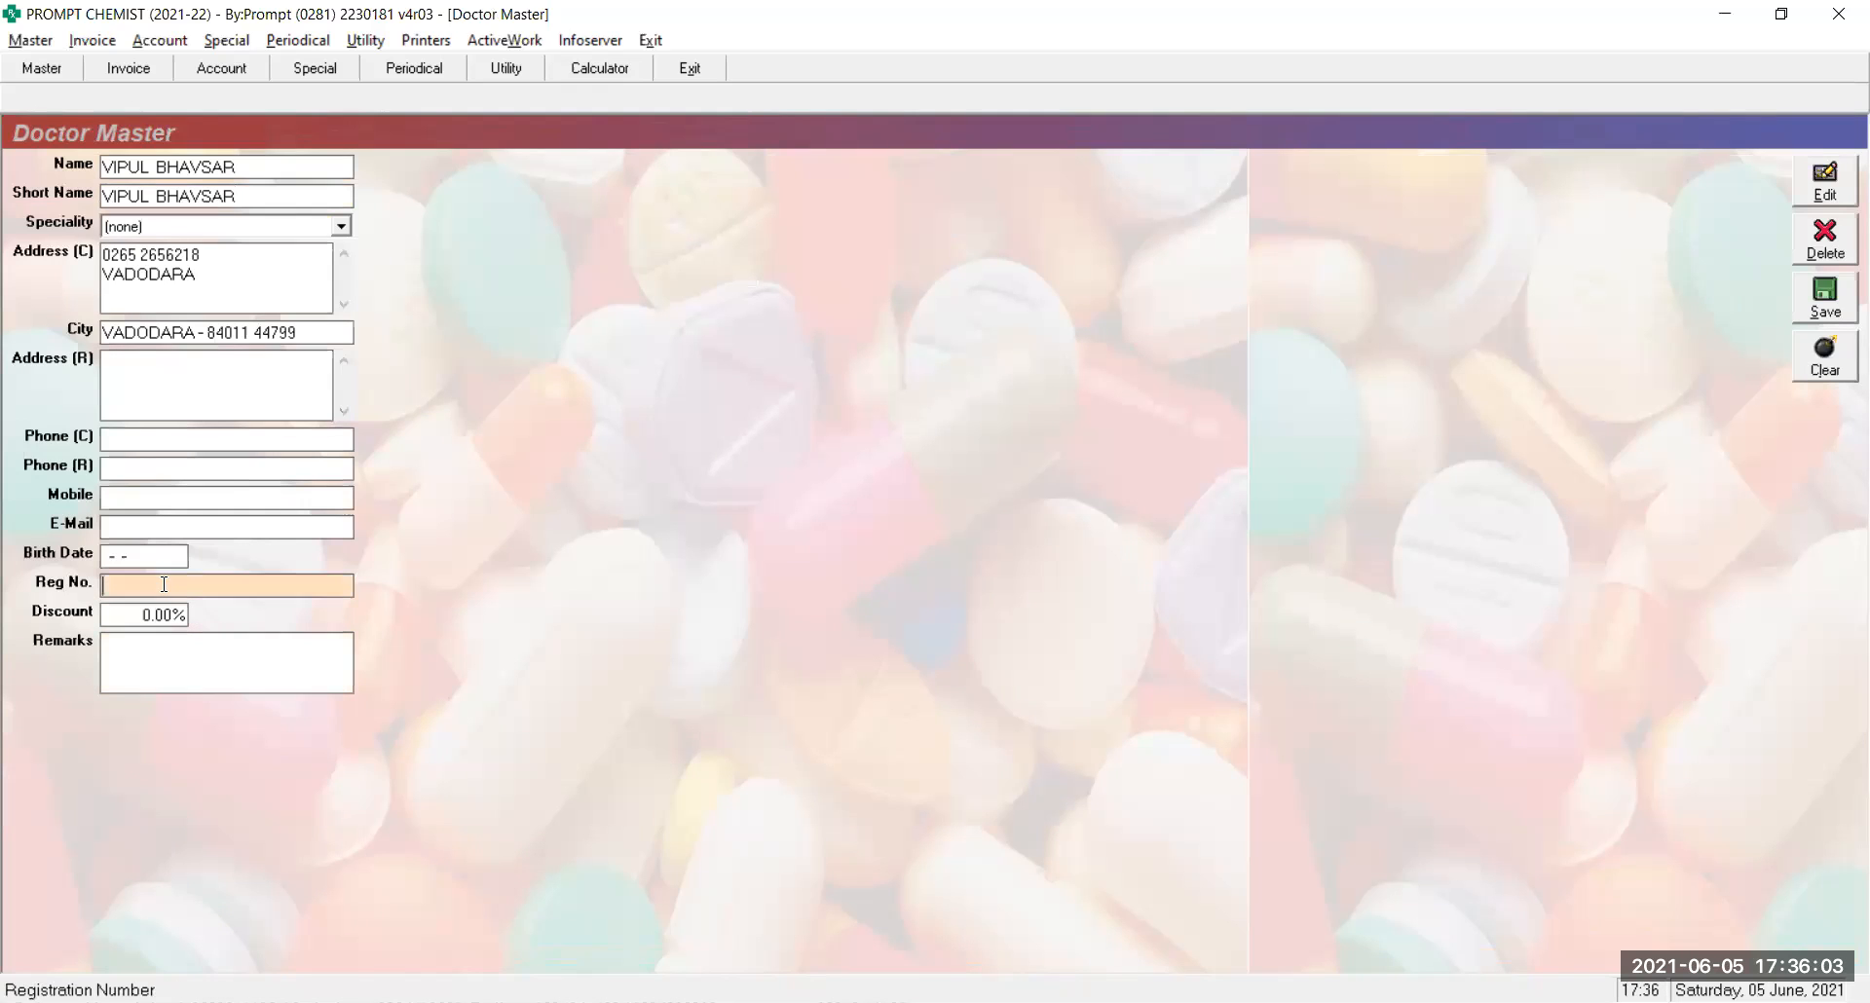
{"action": "left_click", "coordinate": [143, 556]}
{"action": "left_click", "coordinate": [135, 528]}
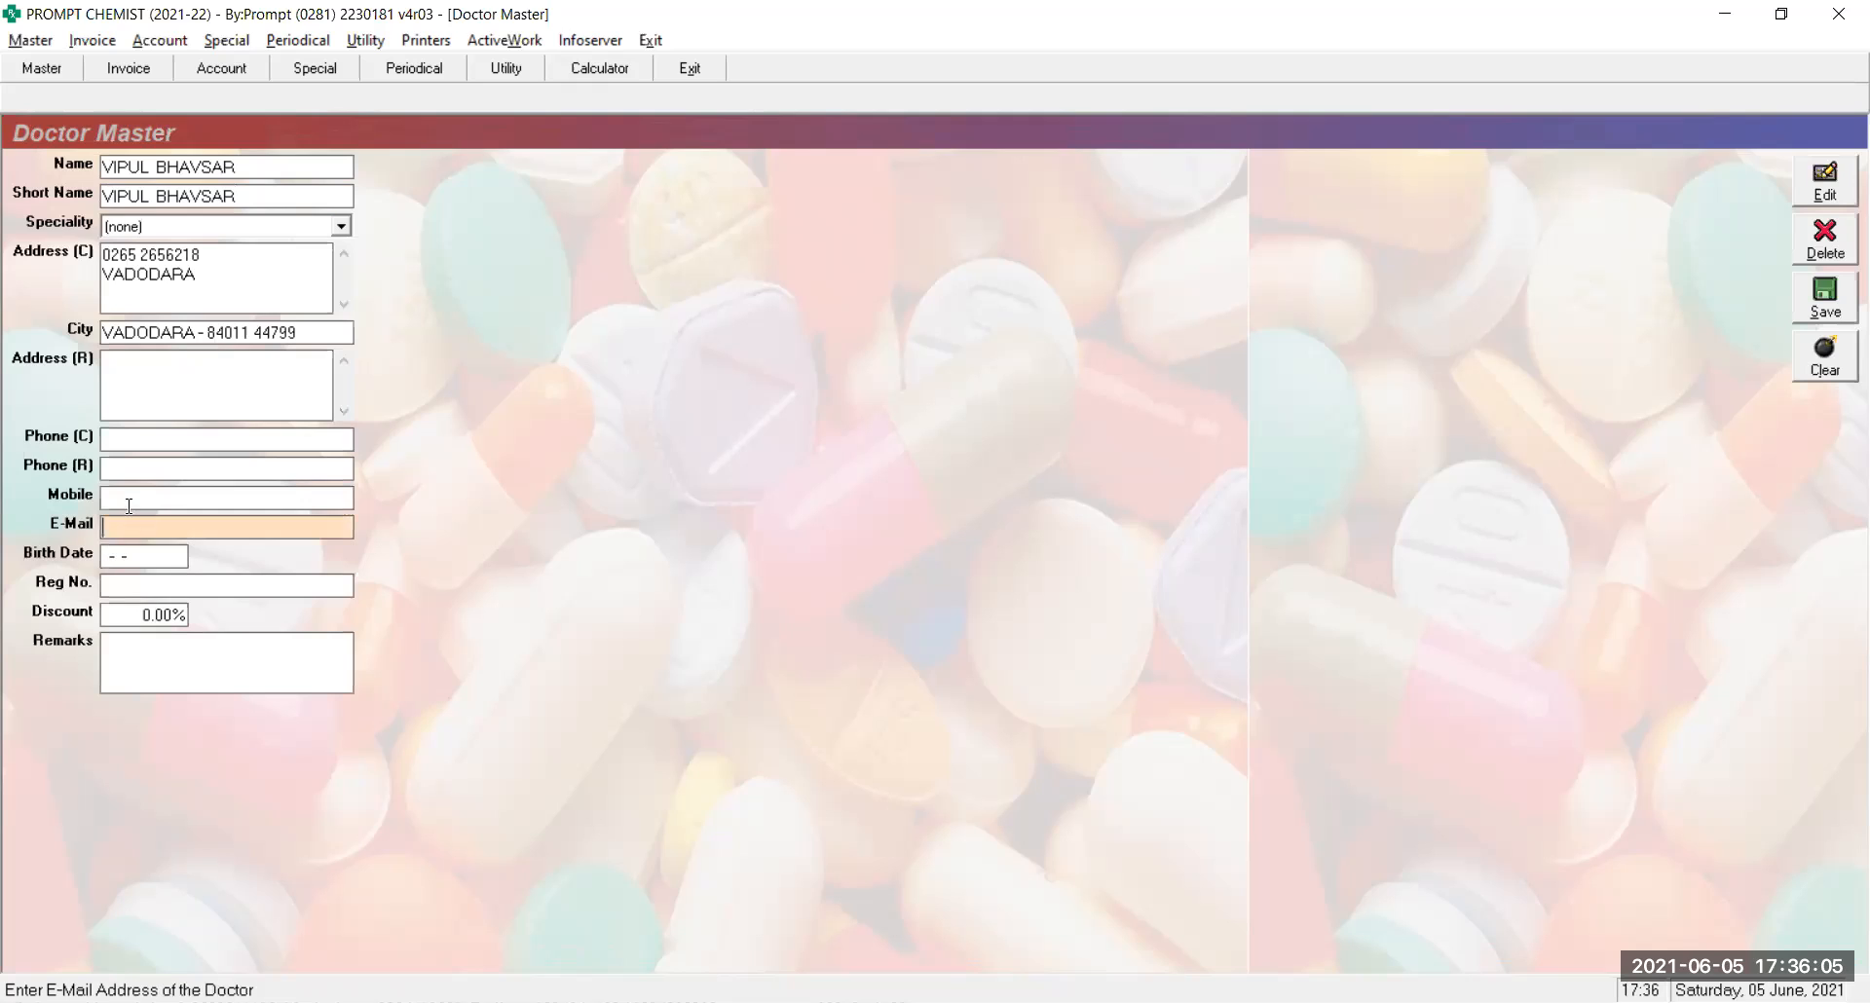
{"action": "left_click", "coordinate": [125, 497]}
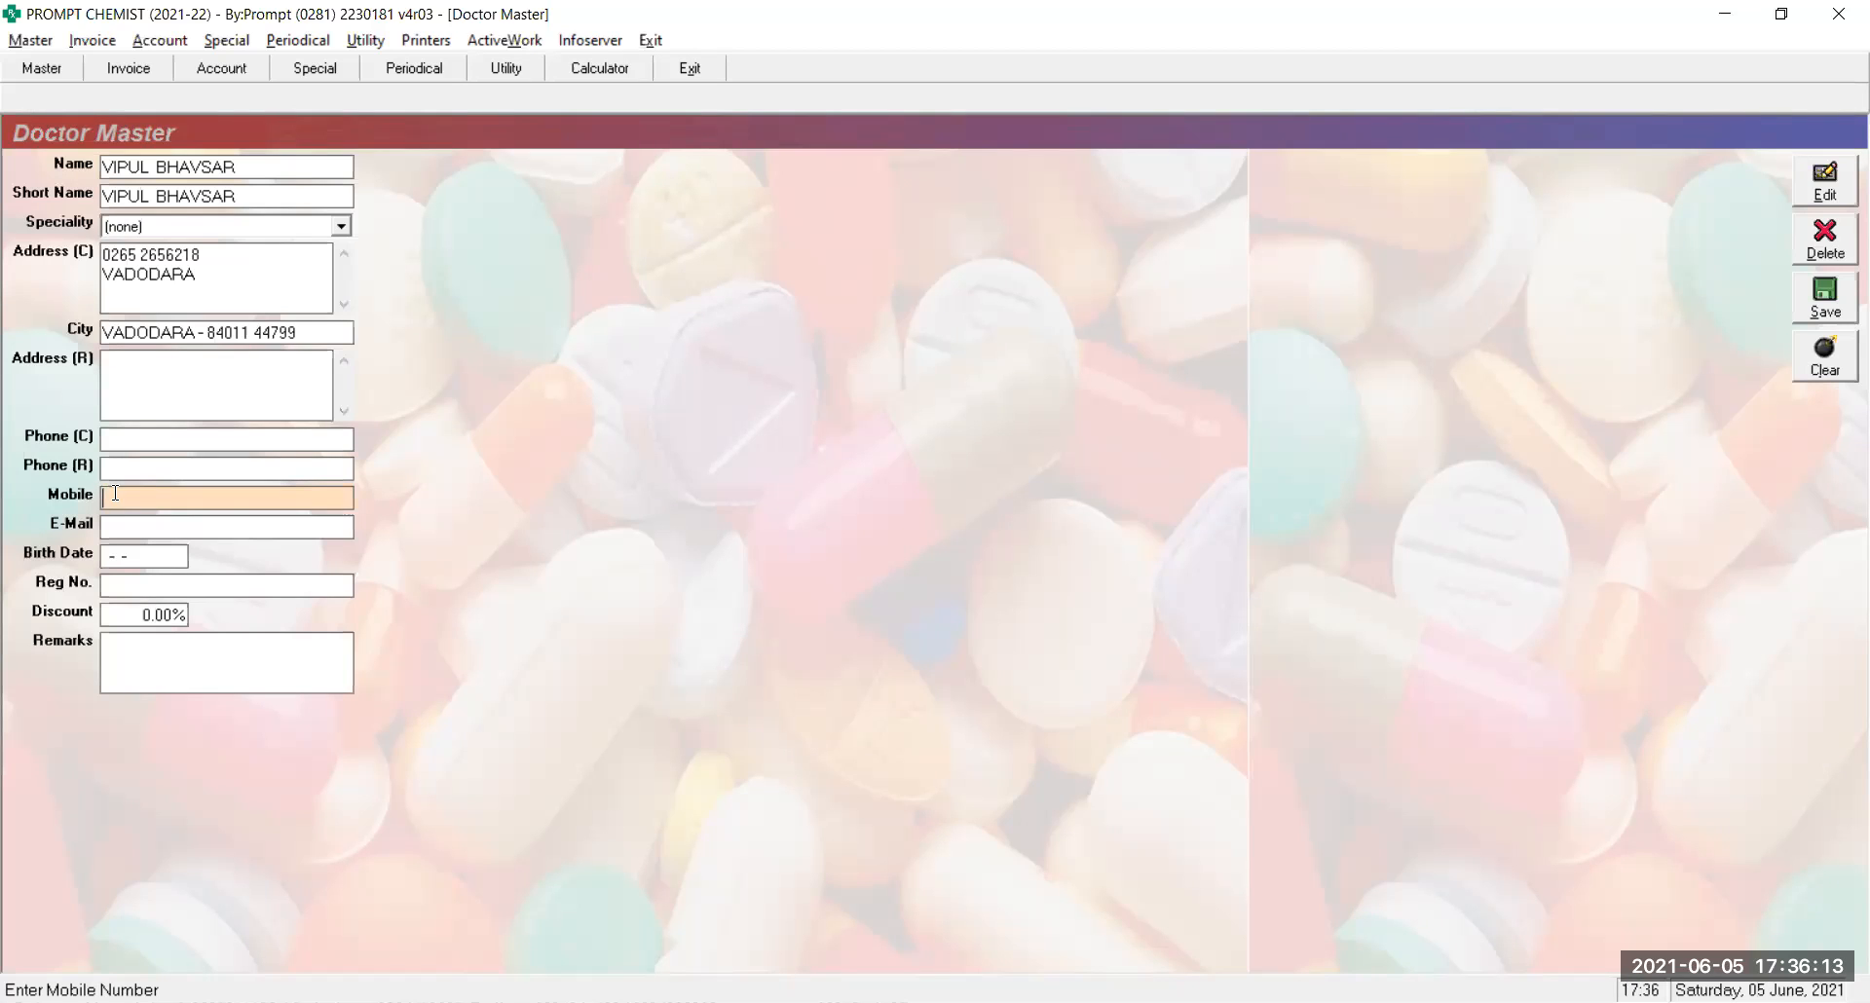
{"action": "key", "text": "Escape"}
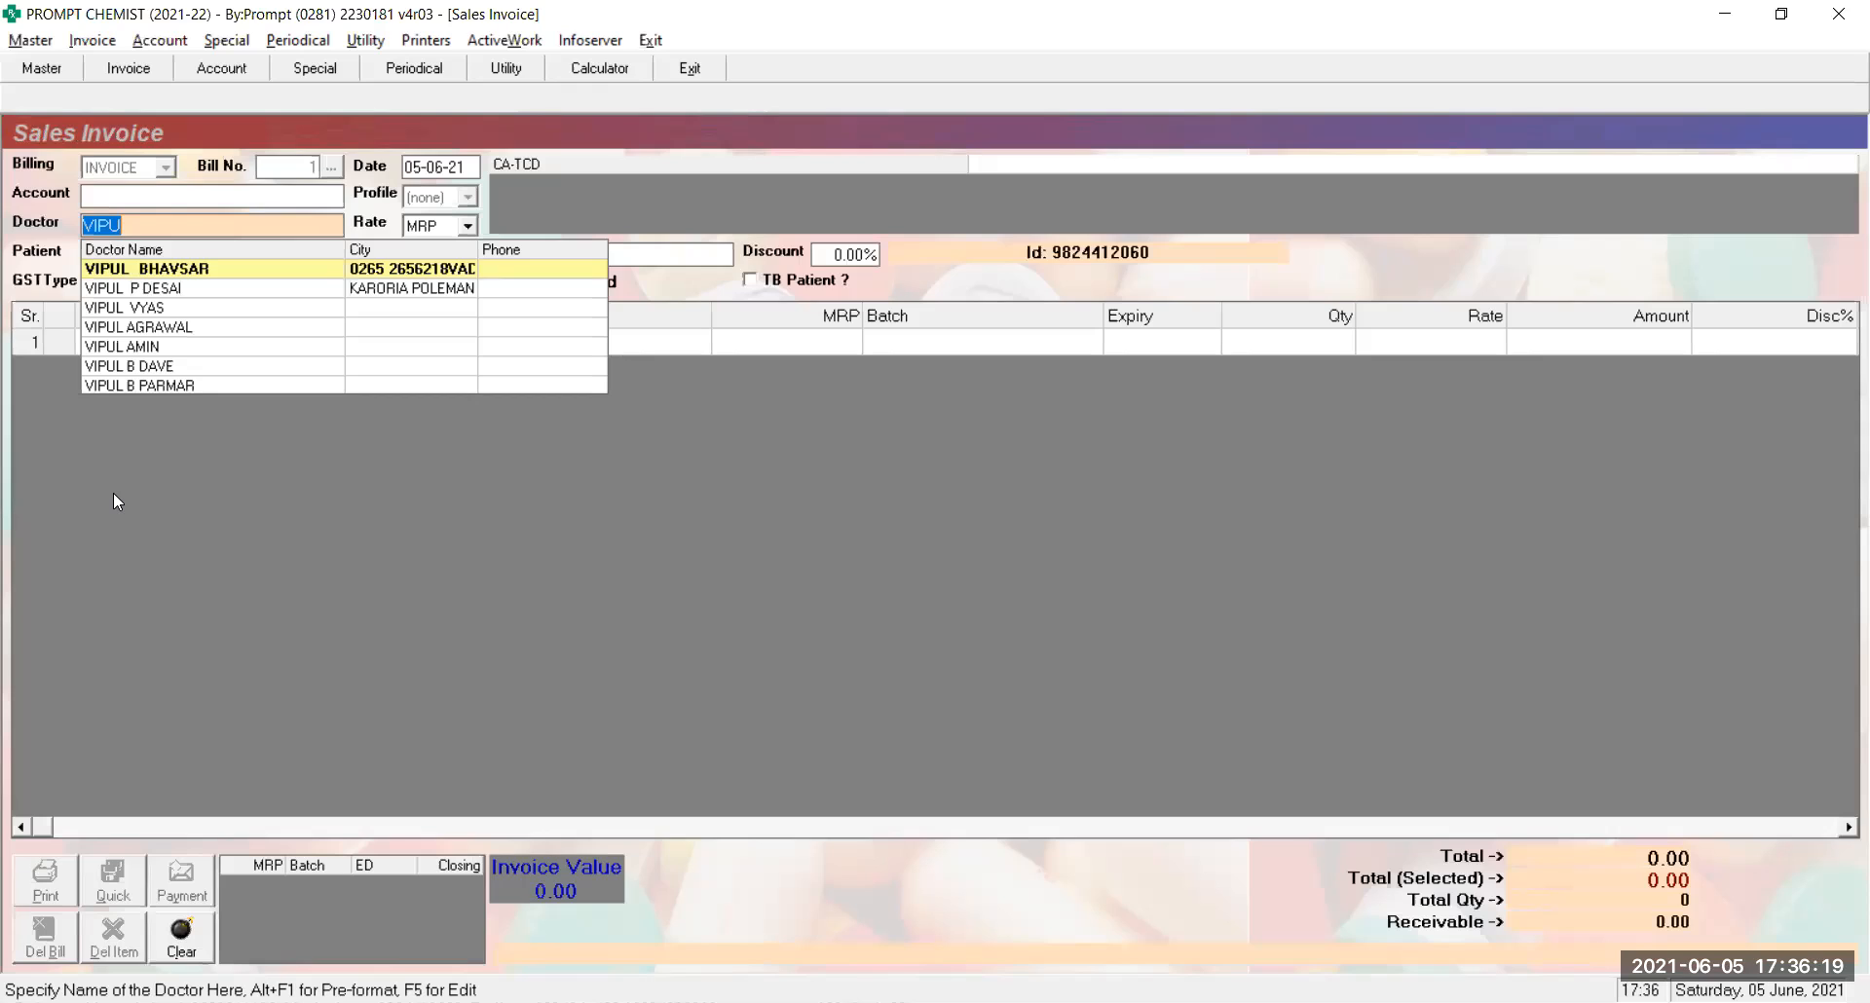
Put the top matching doctor on the invoice and bring up the saved patients list
{"action": "key", "text": "Return"}
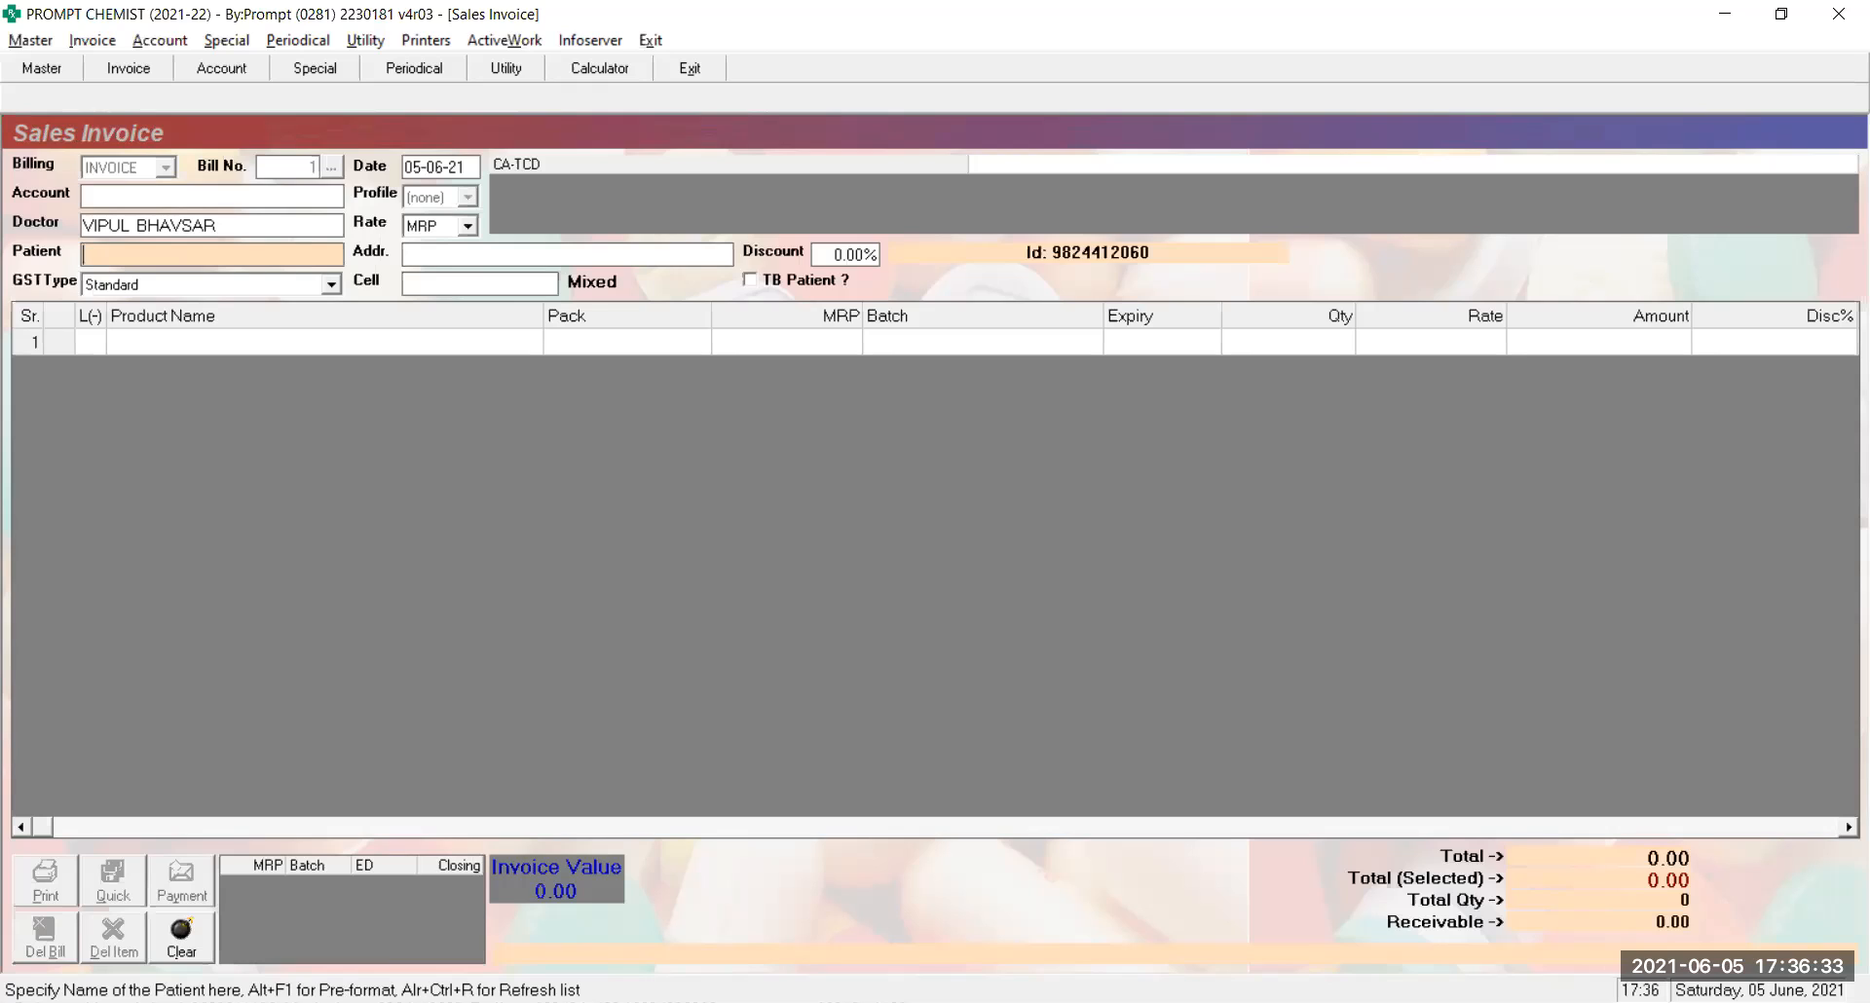
{"action": "key", "text": "Down"}
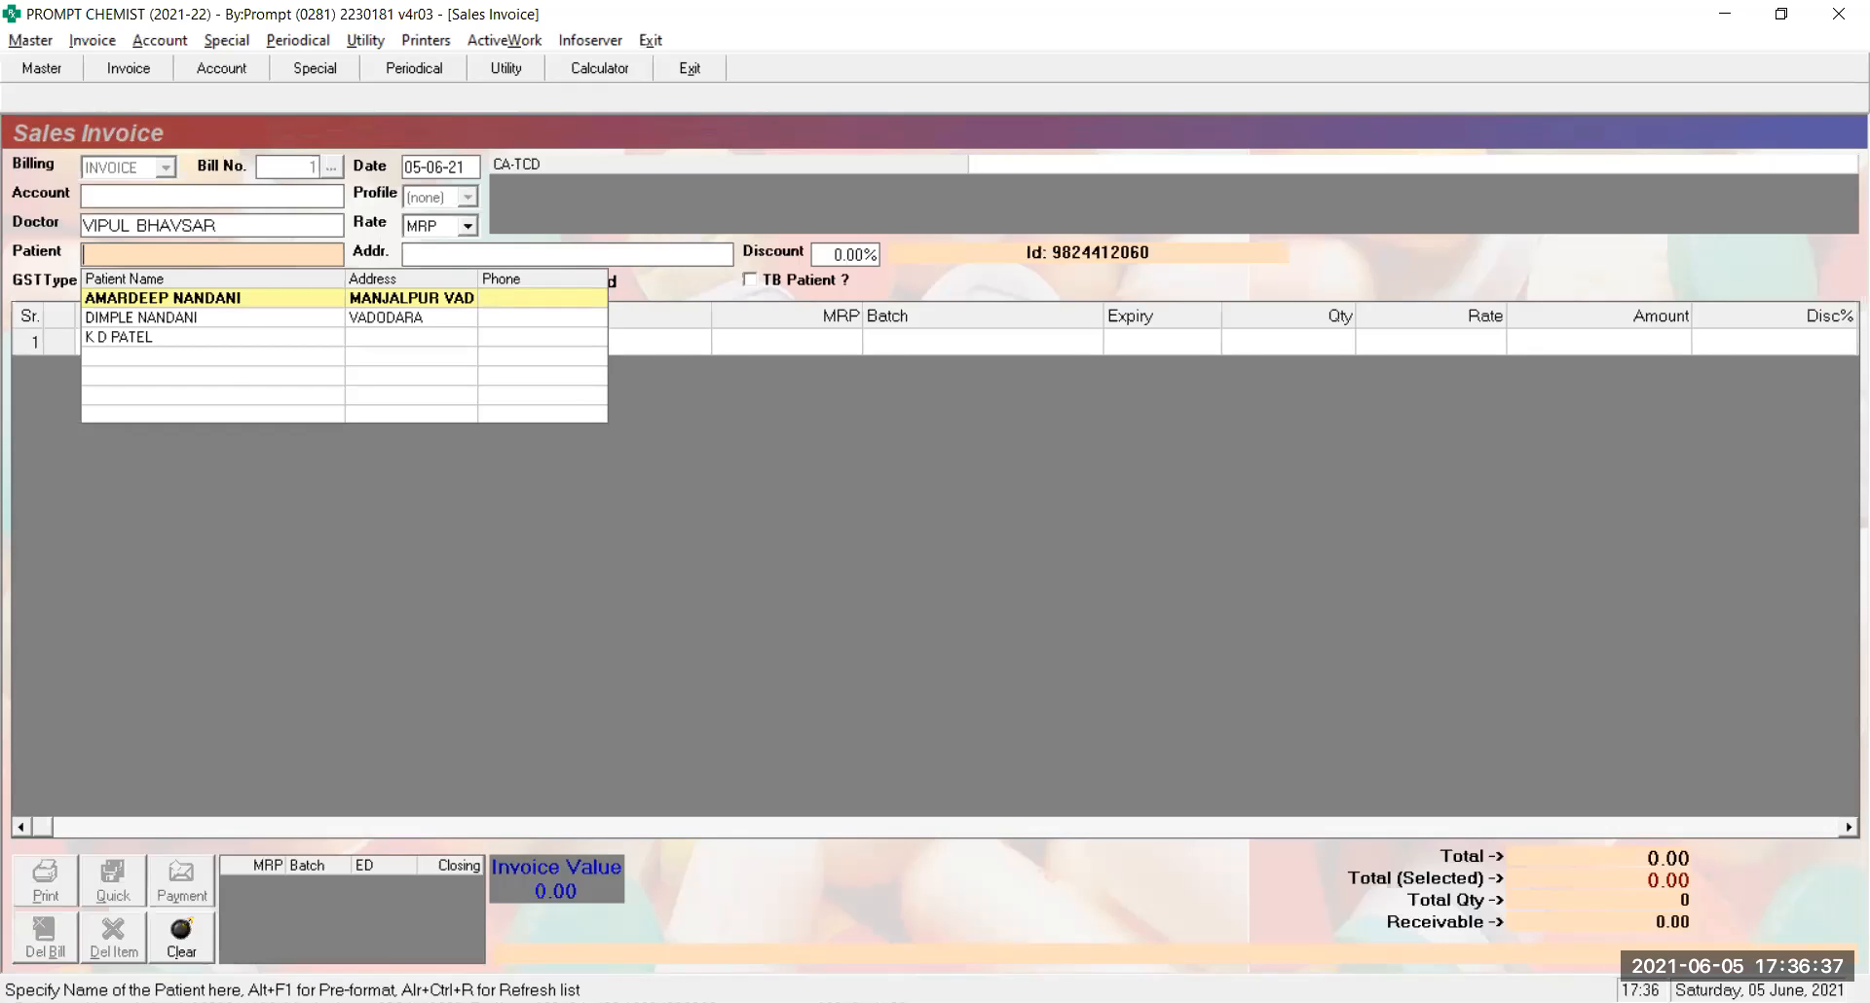
Dismiss the patient list and no-pending-orders message, type 'A' and open that patient's master record
{"action": "key", "text": "alt+F1"}
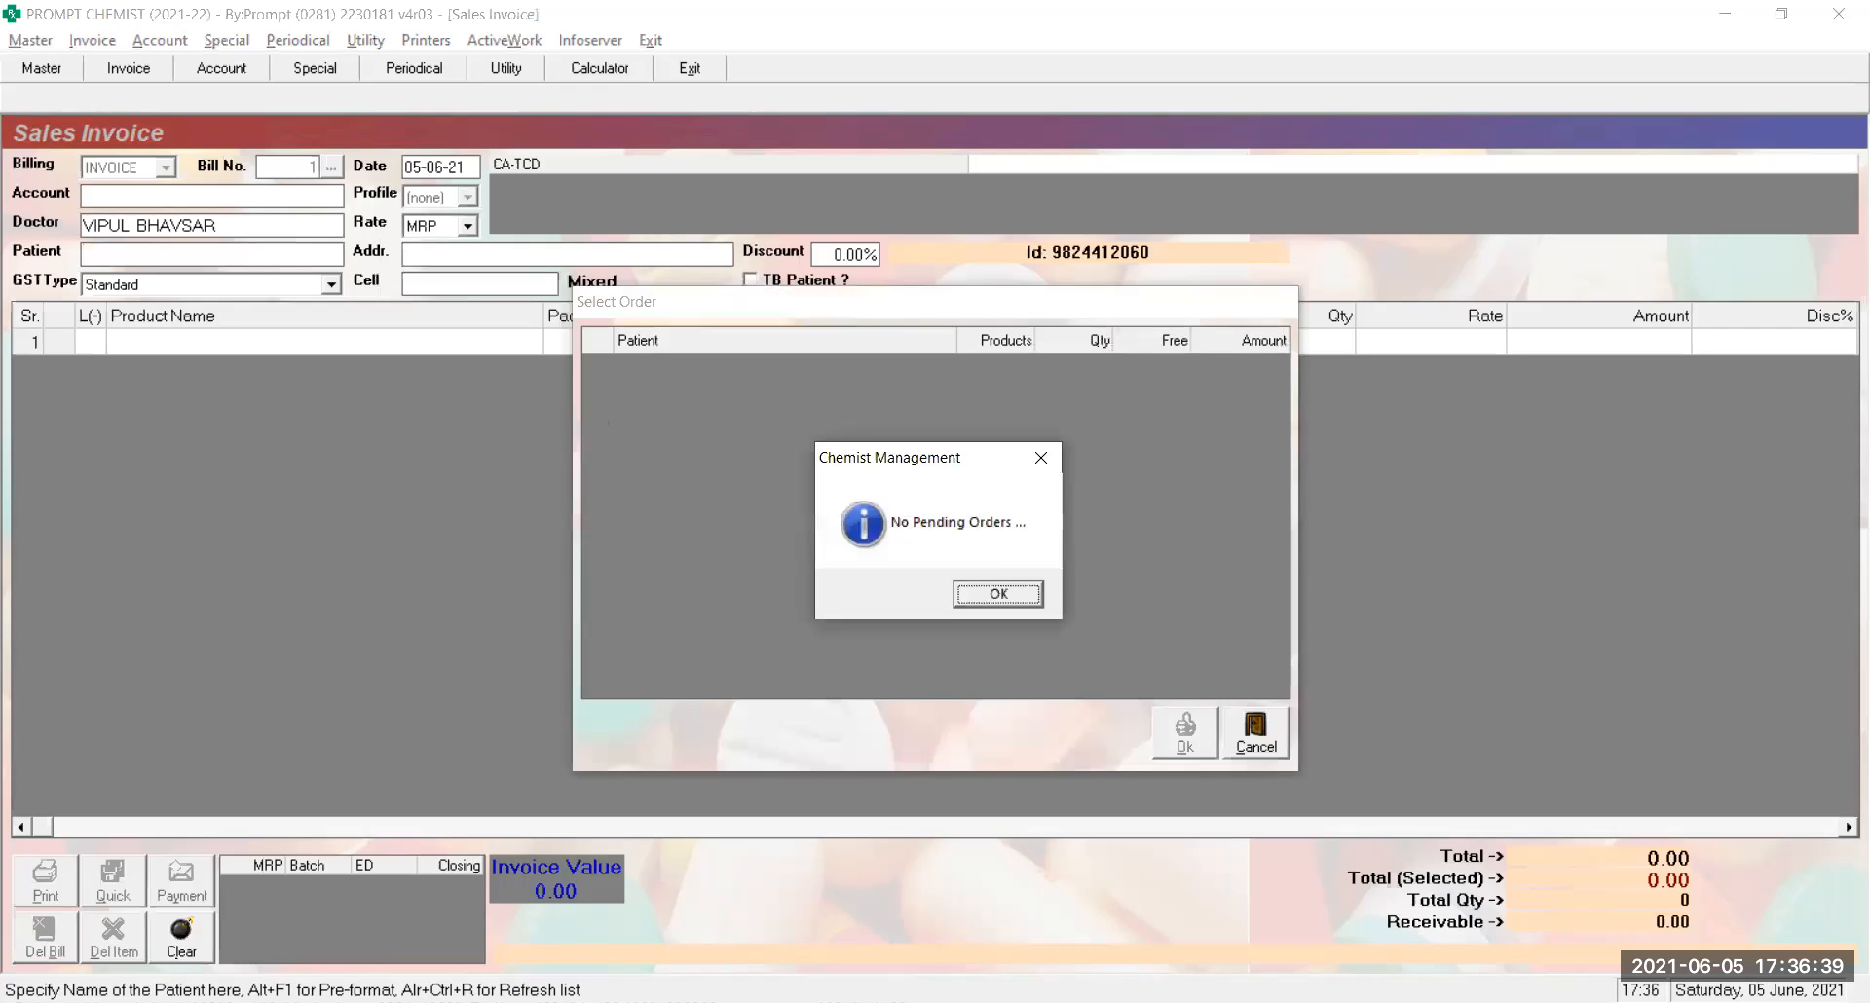
{"action": "key", "text": "Return"}
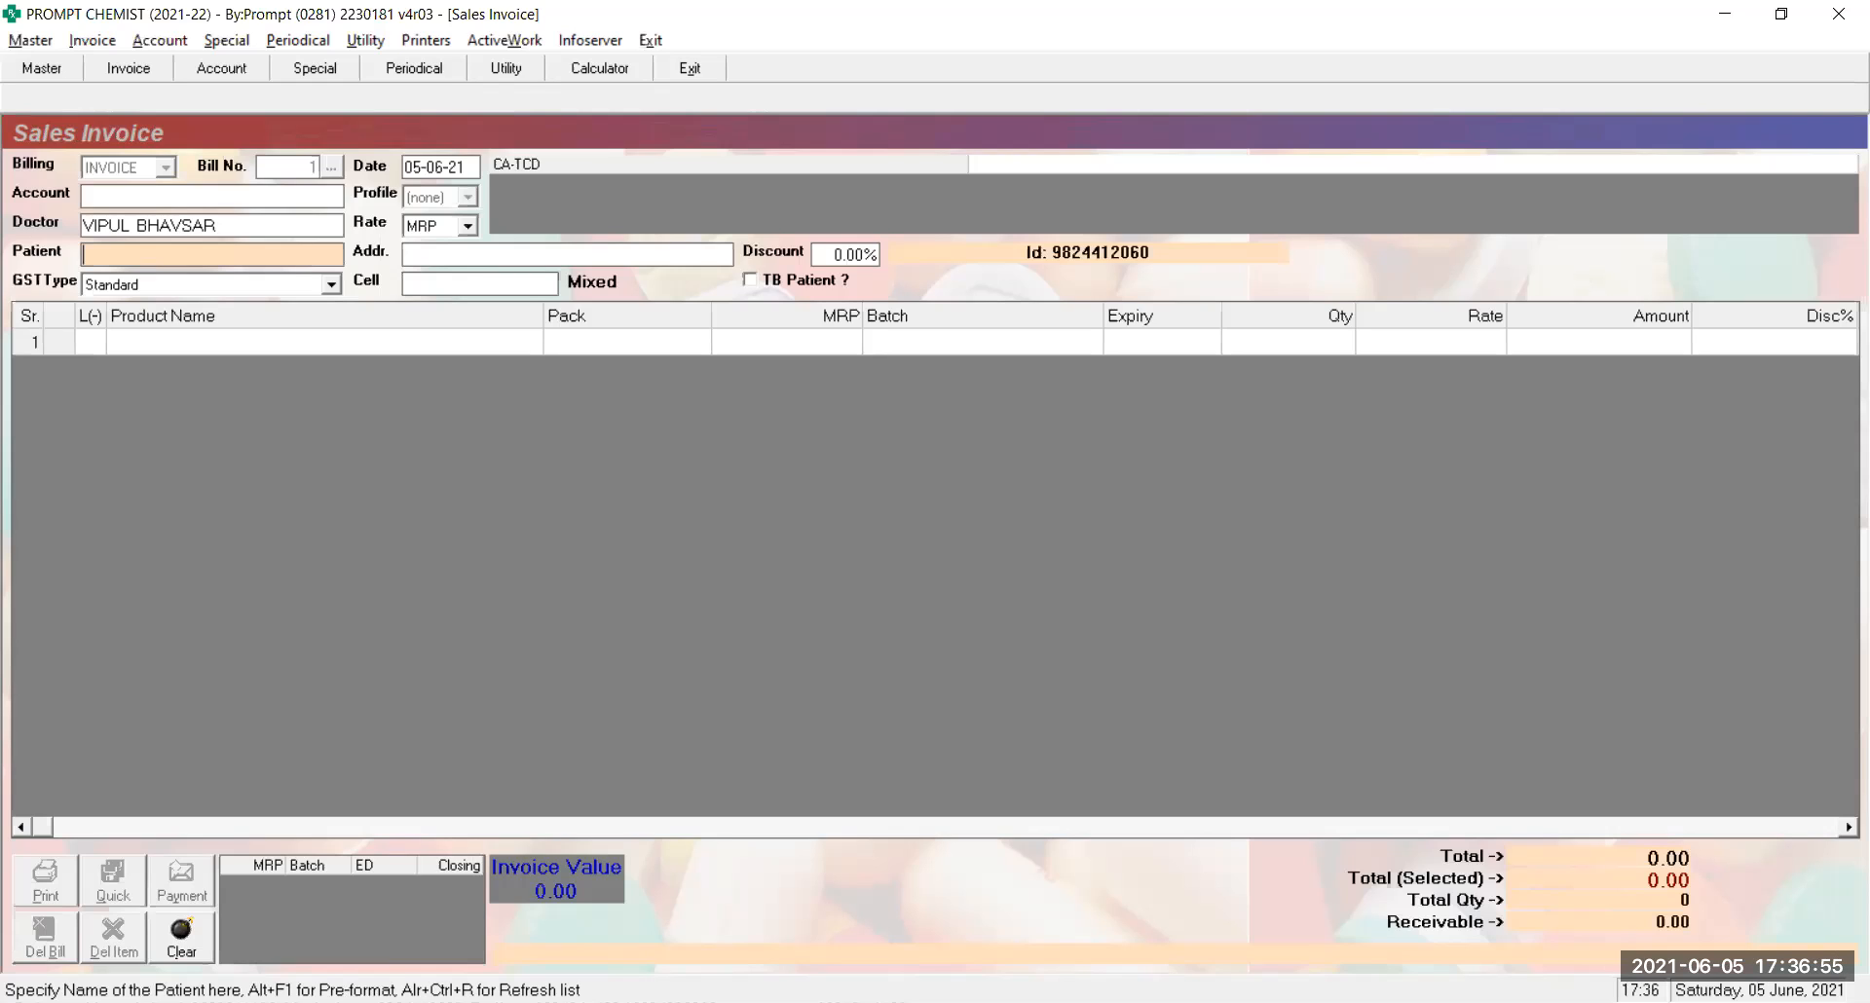
{"action": "type", "text": "A"}
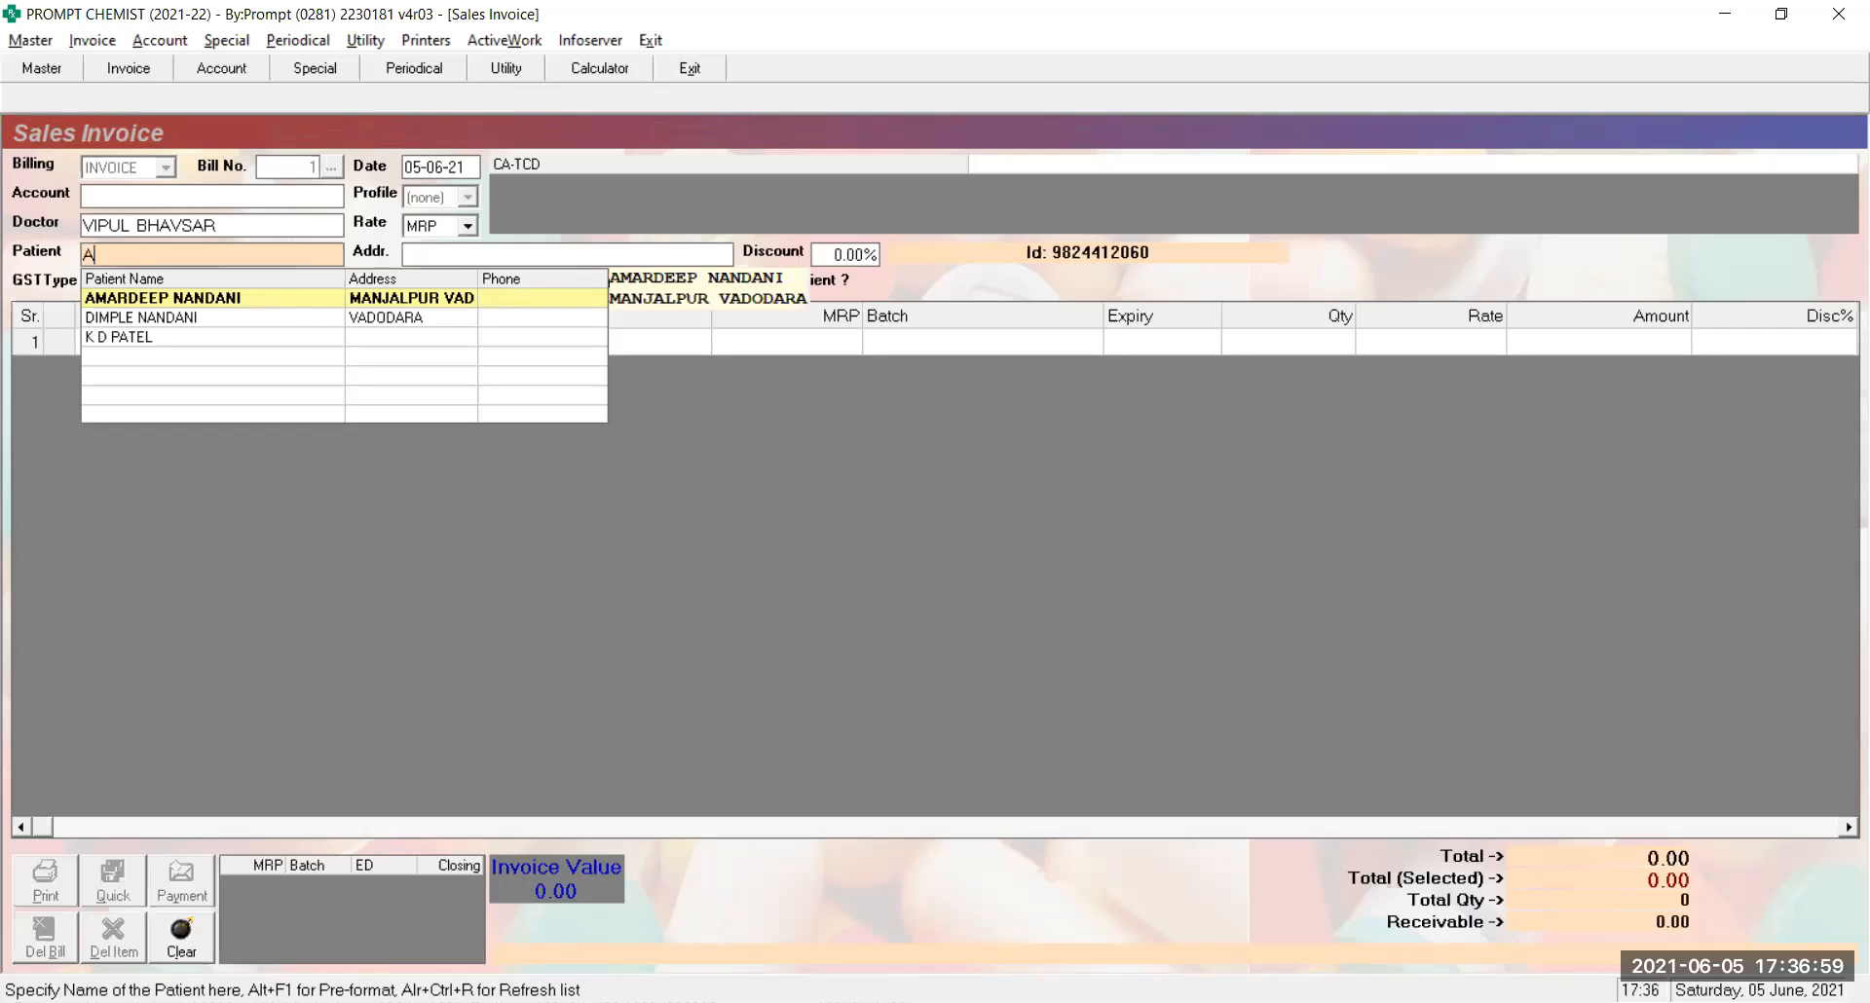
{"action": "key", "text": "ctrl+Return"}
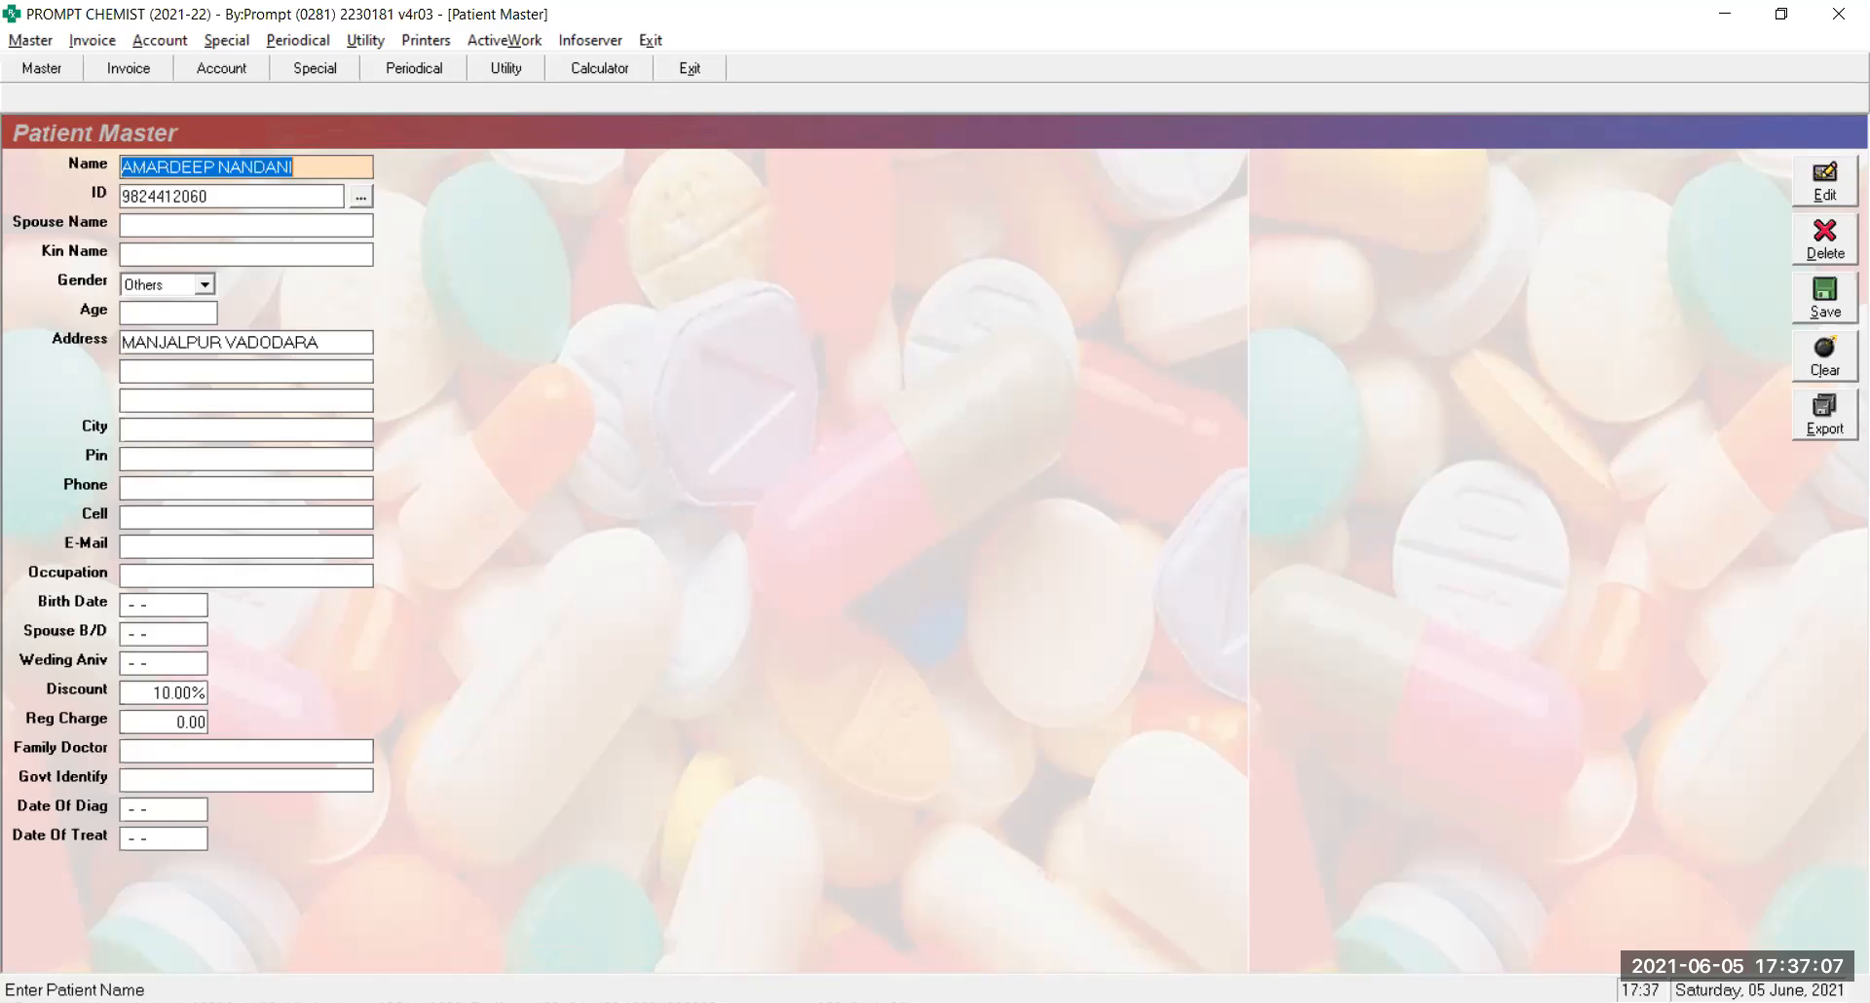
Check the patient's ID, then enter the patient's mobile number in the Cell field
{"action": "left_click", "coordinate": [209, 197]}
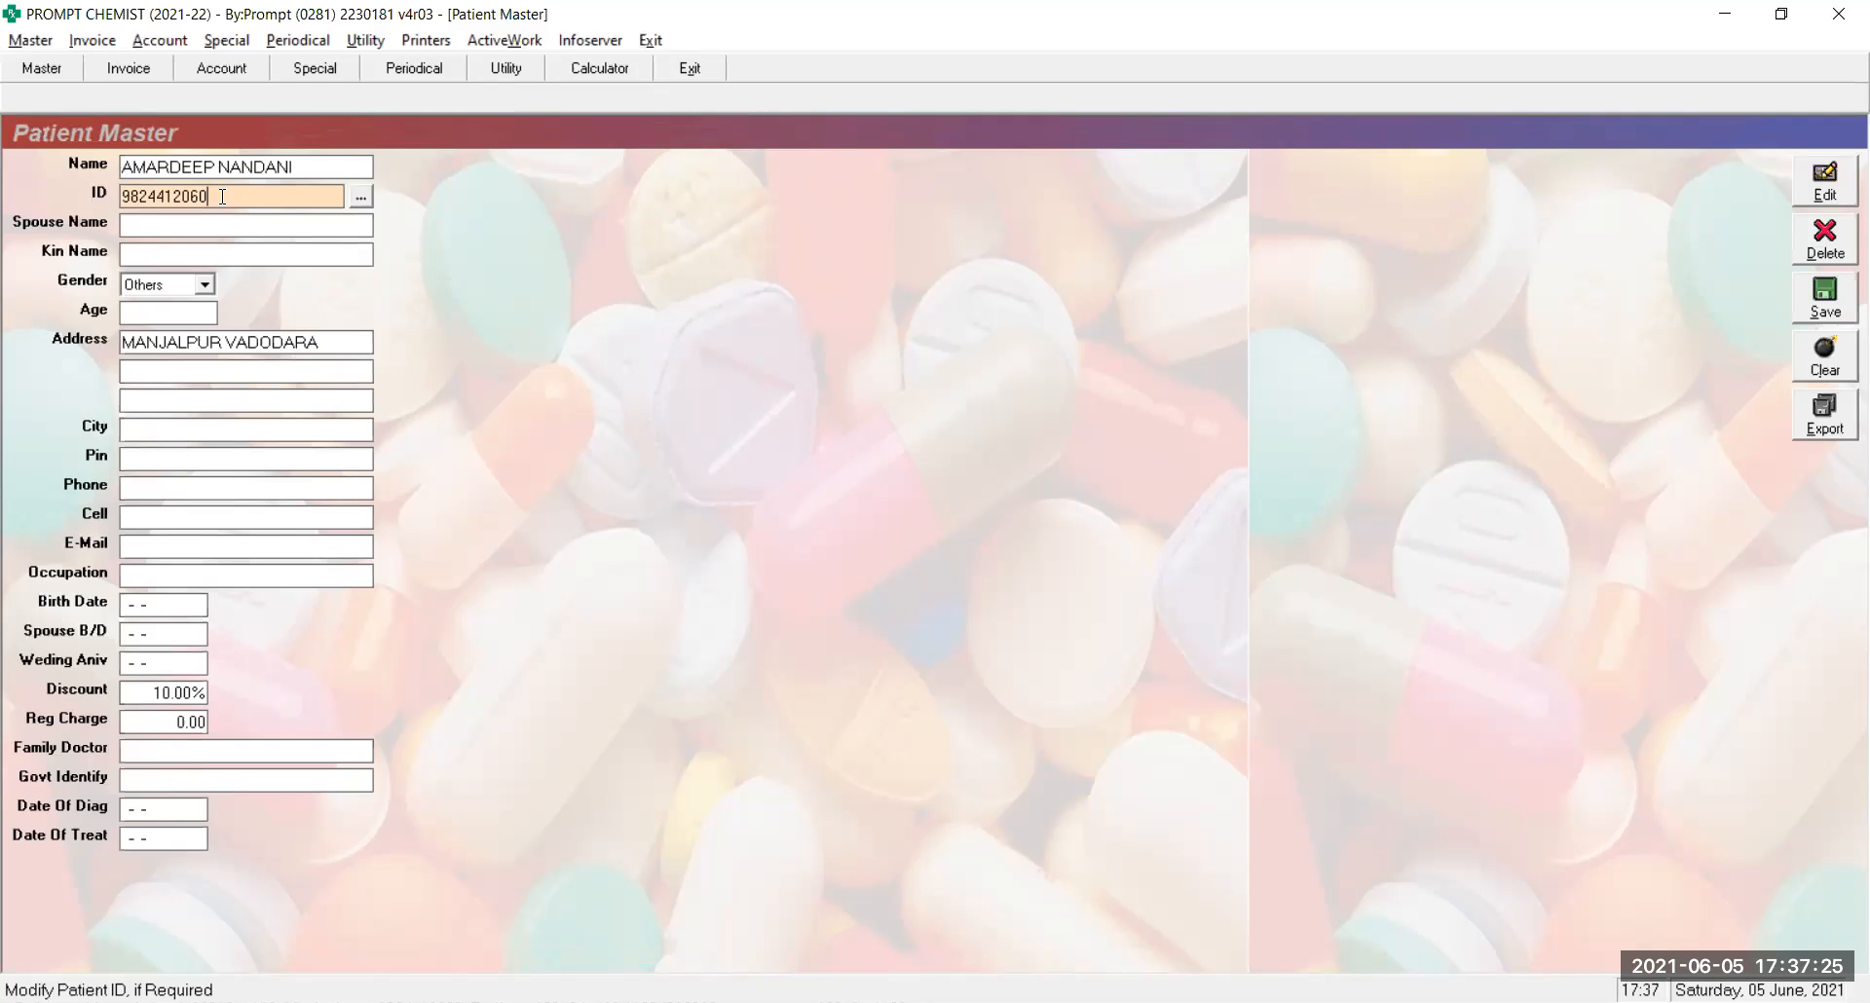
{"action": "left_click", "coordinate": [185, 515]}
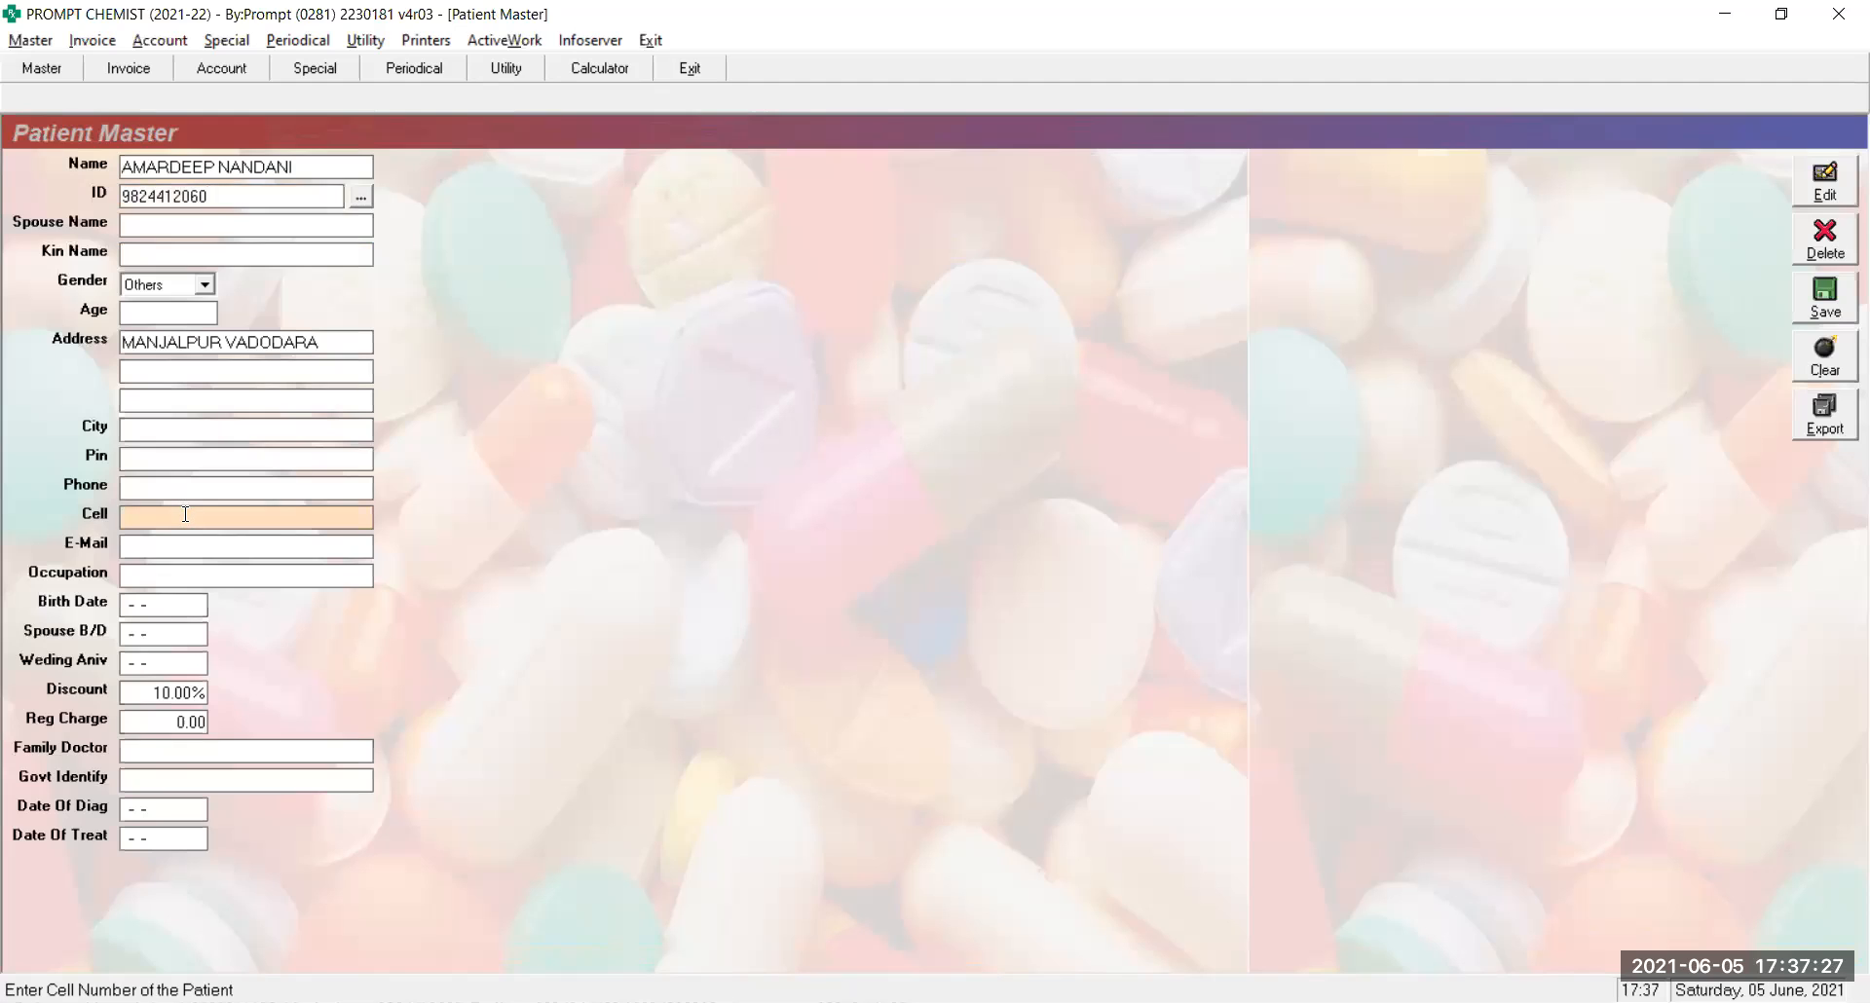
Append a second mobile number to the Cell entry after a slash, then return to the ID field
{"action": "key", "text": "Return"}
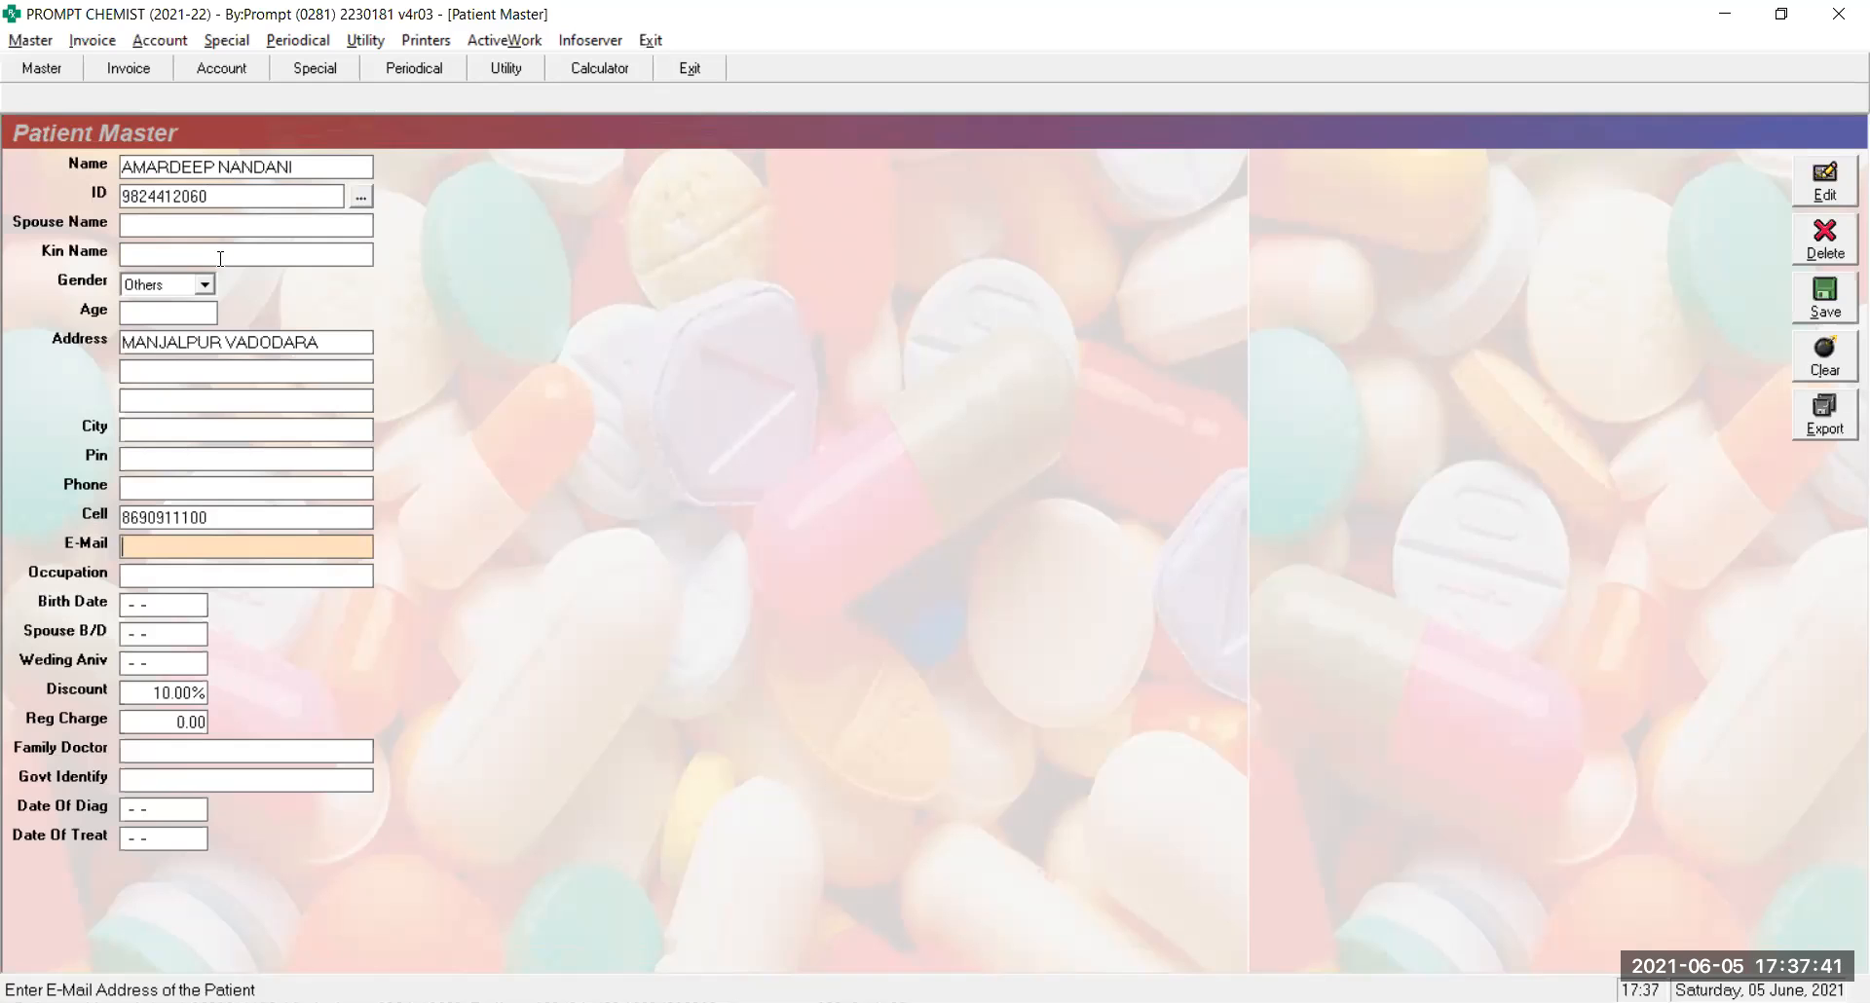
{"action": "left_click", "coordinate": [226, 513]}
{"action": "left_click", "coordinate": [226, 512]}
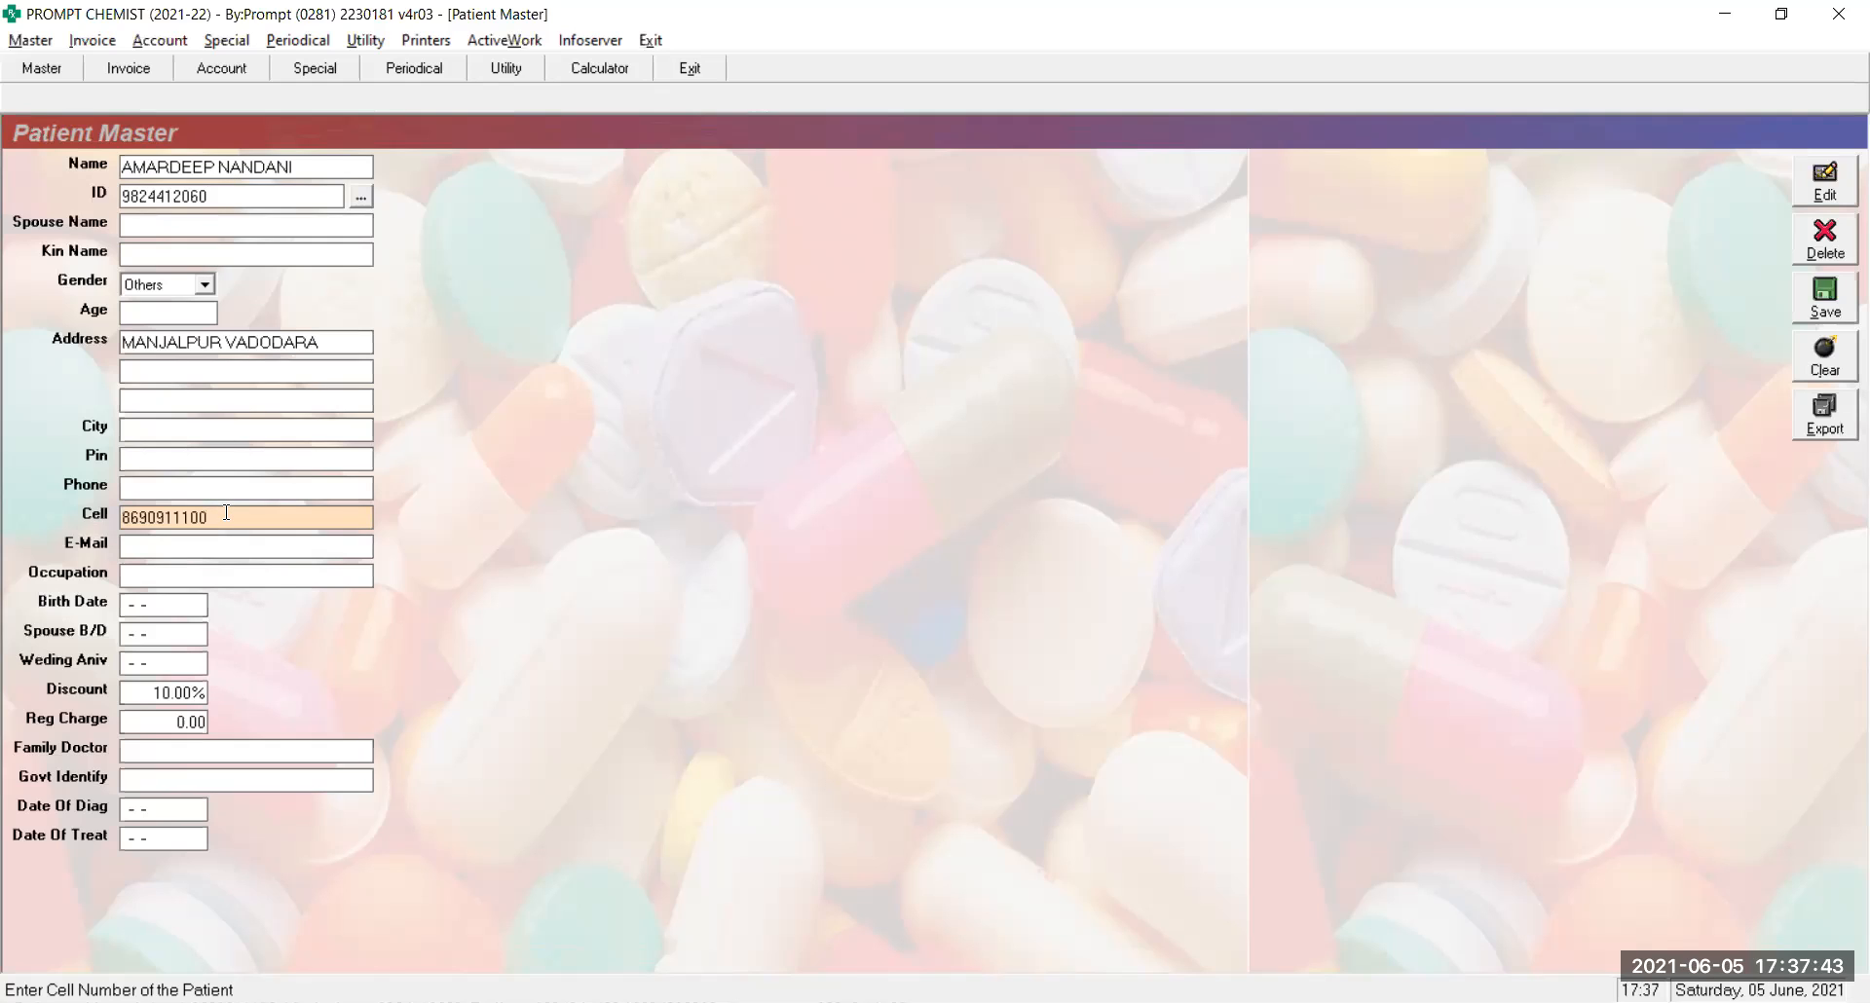
{"action": "type", "text": ","}
{"action": "key", "text": "BackSpace"}
{"action": "key", "text": "Return"}
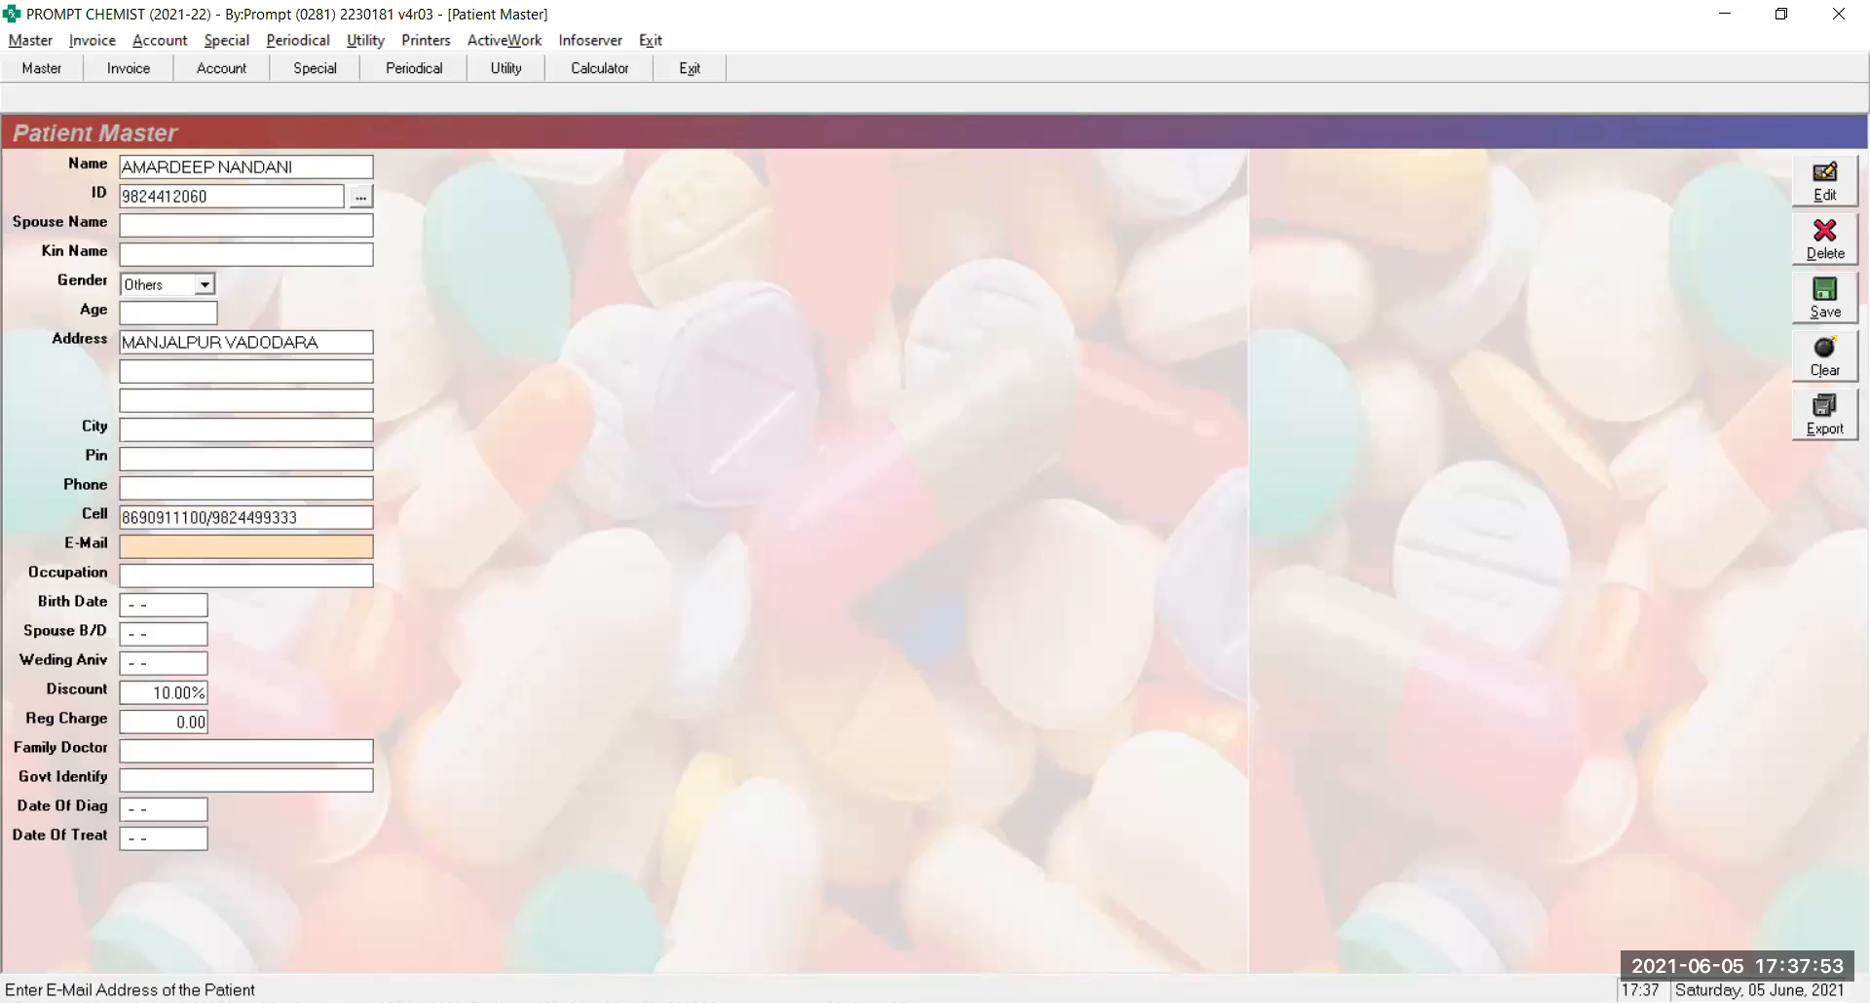
{"action": "key", "text": "Up"}
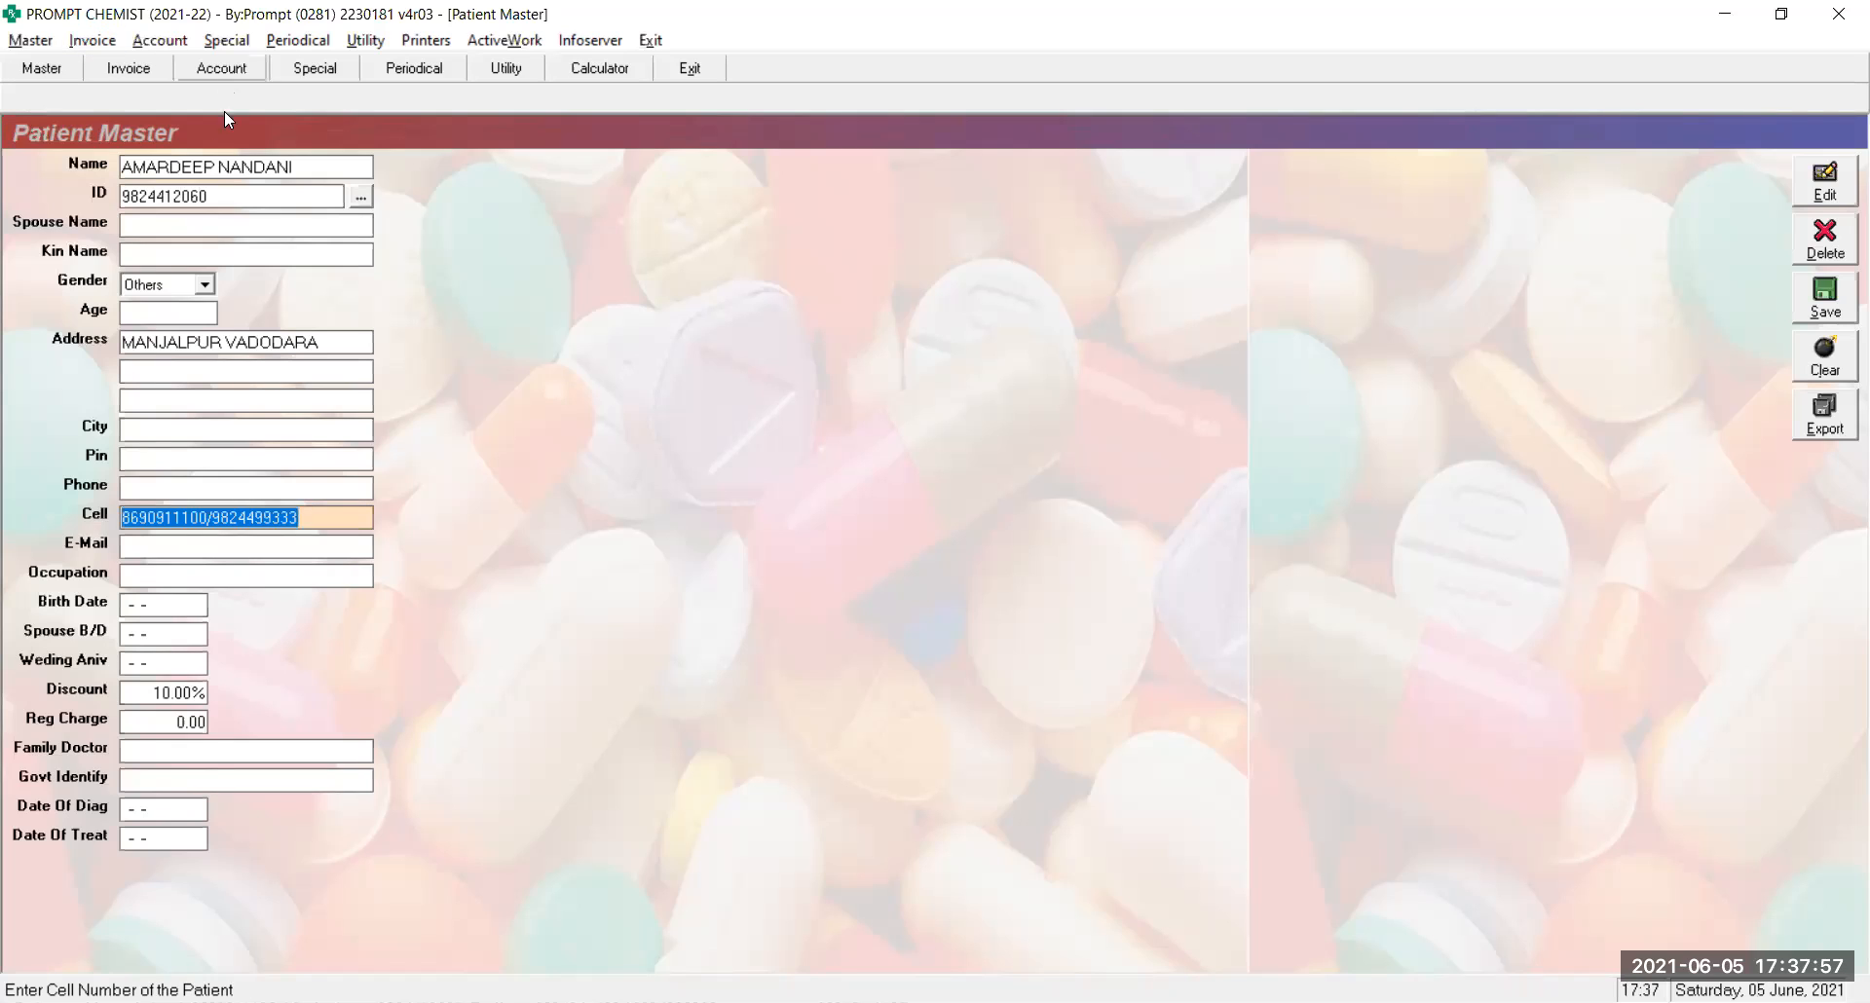
{"action": "left_click", "coordinate": [228, 198]}
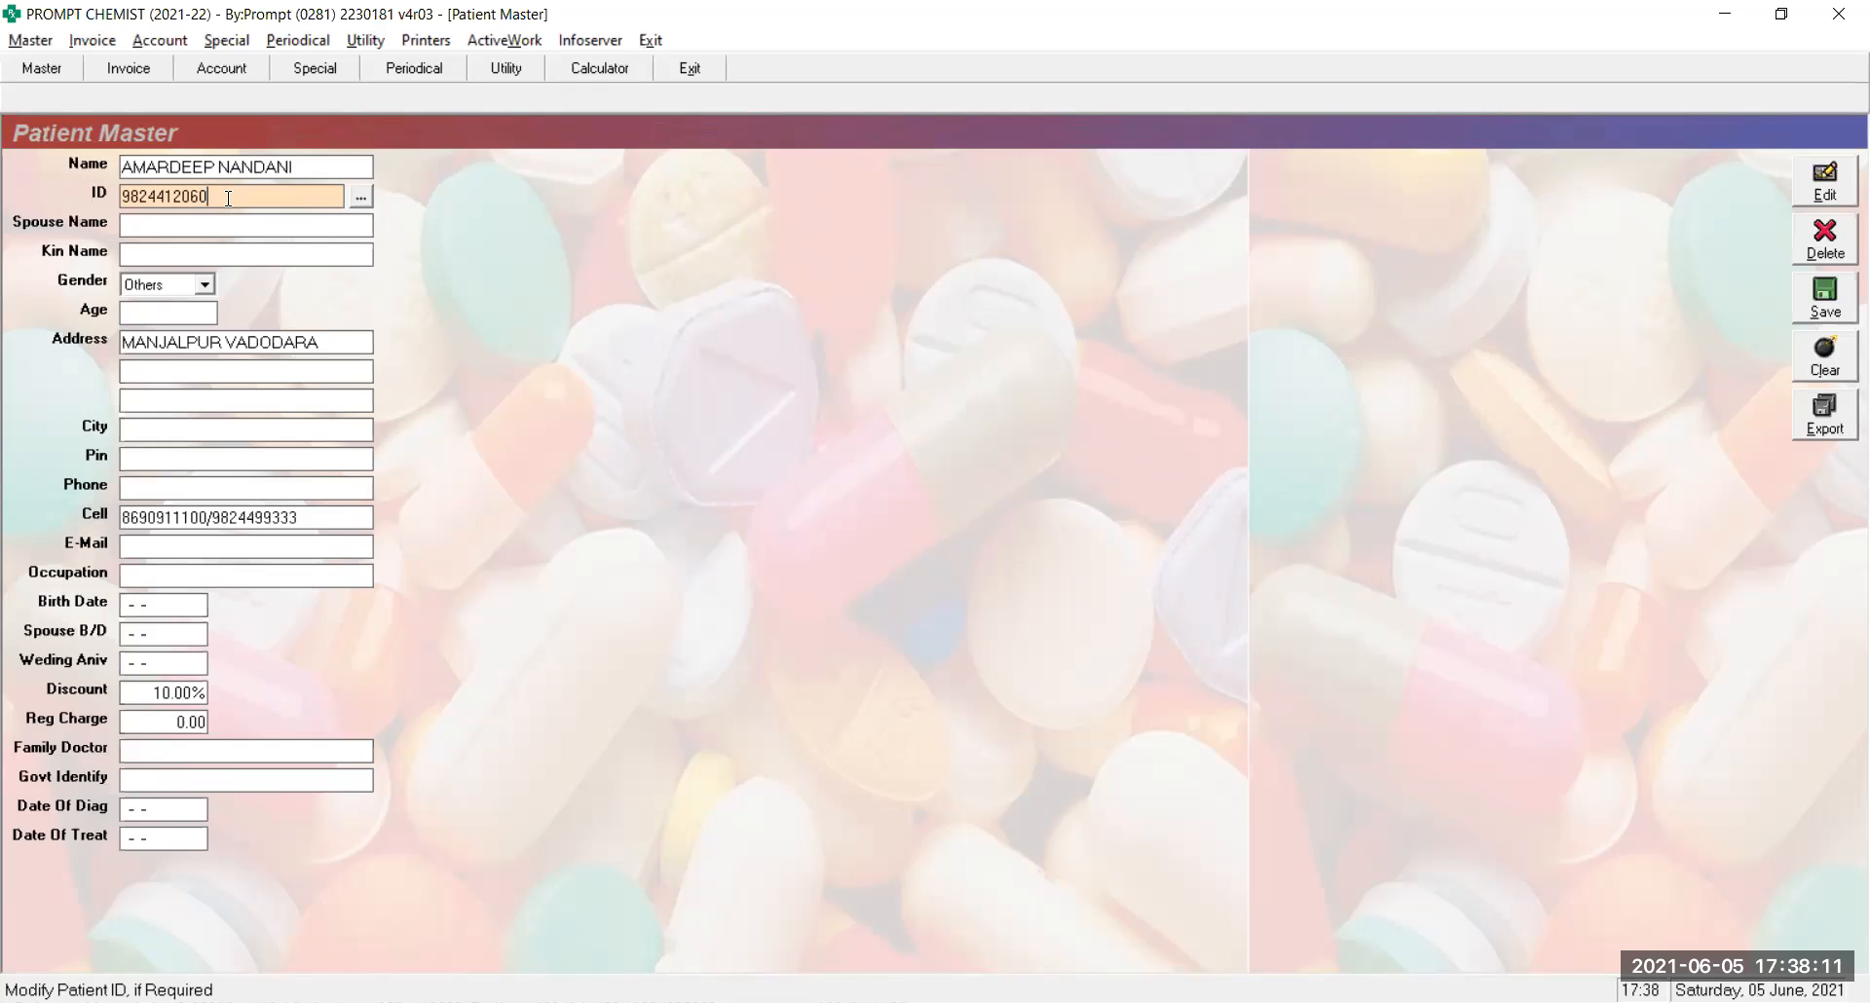
Erase the mobile-number patient ID and accept generating a new one
{"action": "left_click_drag", "start_coordinate": [216, 196], "coordinate": [117, 195]}
{"action": "left_click", "coordinate": [267, 189]}
{"action": "key", "text": "BackSpace"}
{"action": "key", "text": "BackSpace"}
{"action": "key", "text": "BackSpace"}
{"action": "key", "text": "BackSpace"}
{"action": "key", "text": "BackSpace"}
{"action": "key", "text": "BackSpace"}
{"action": "key", "text": "BackSpace"}
{"action": "key", "text": "BackSpace"}
{"action": "key", "text": "BackSpace"}
{"action": "key", "text": "BackSpace"}
{"action": "left_click", "coordinate": [359, 199]}
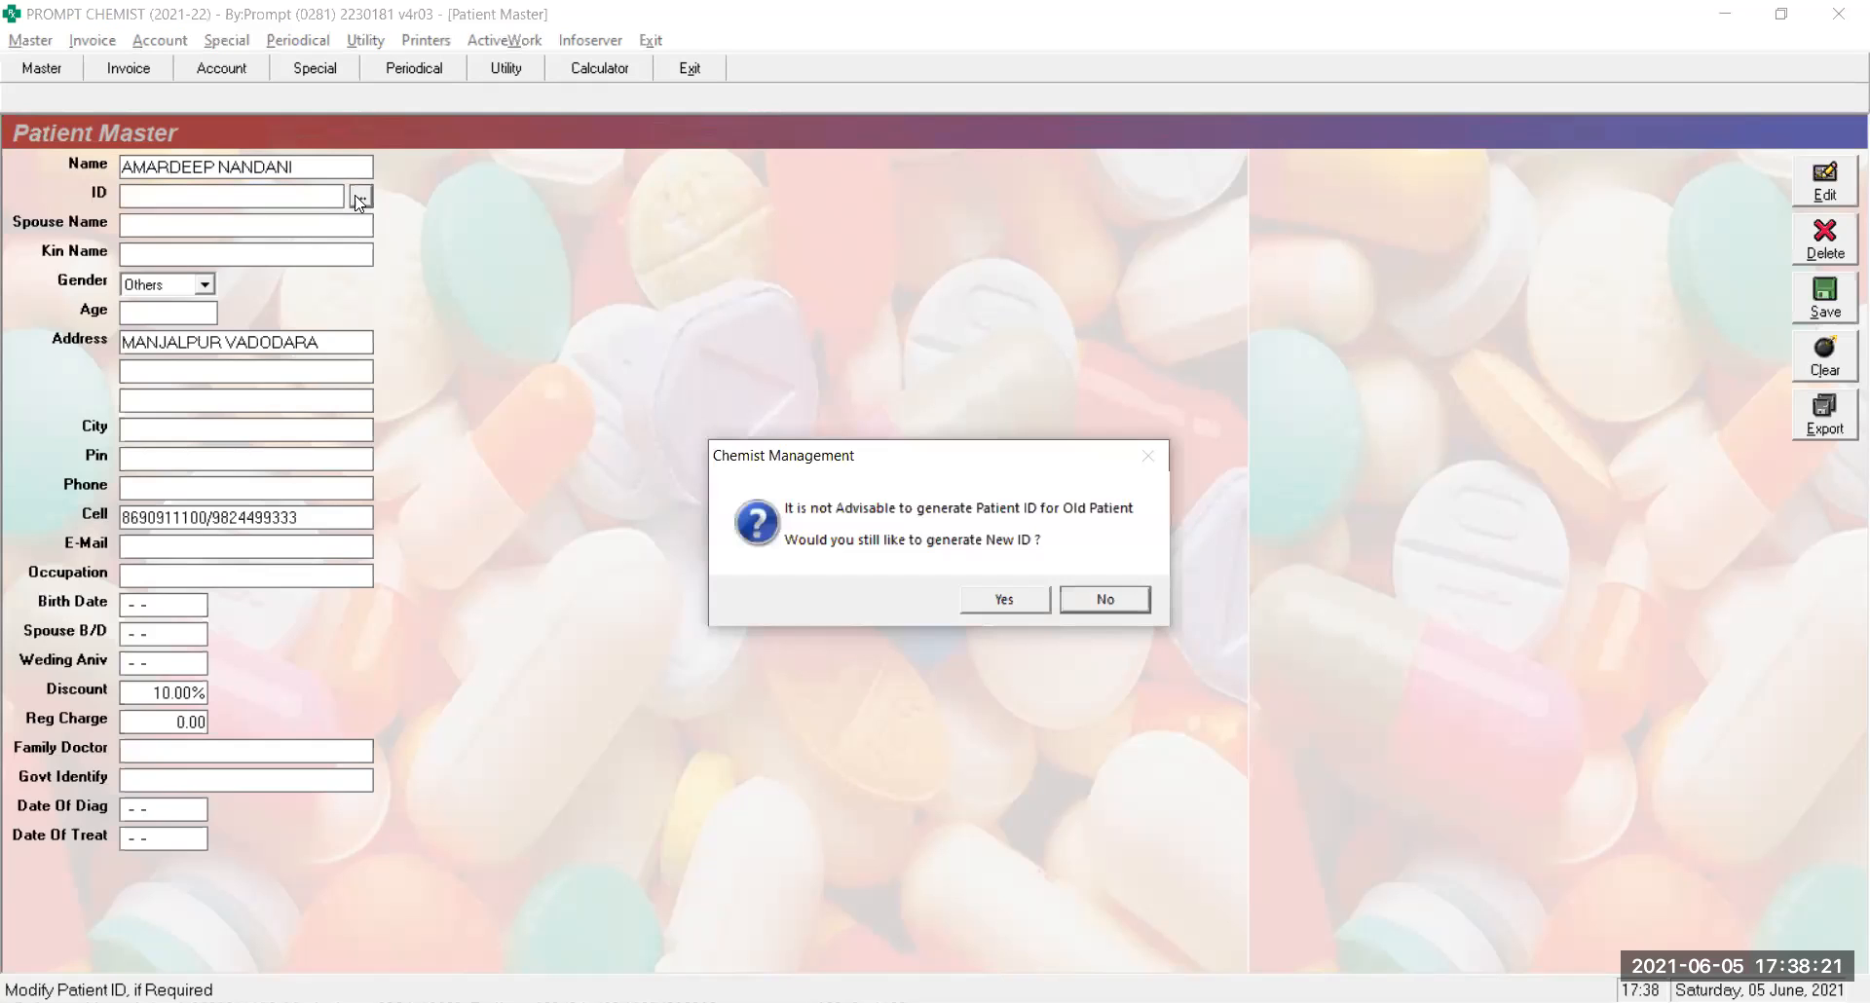
{"action": "key", "text": "Return"}
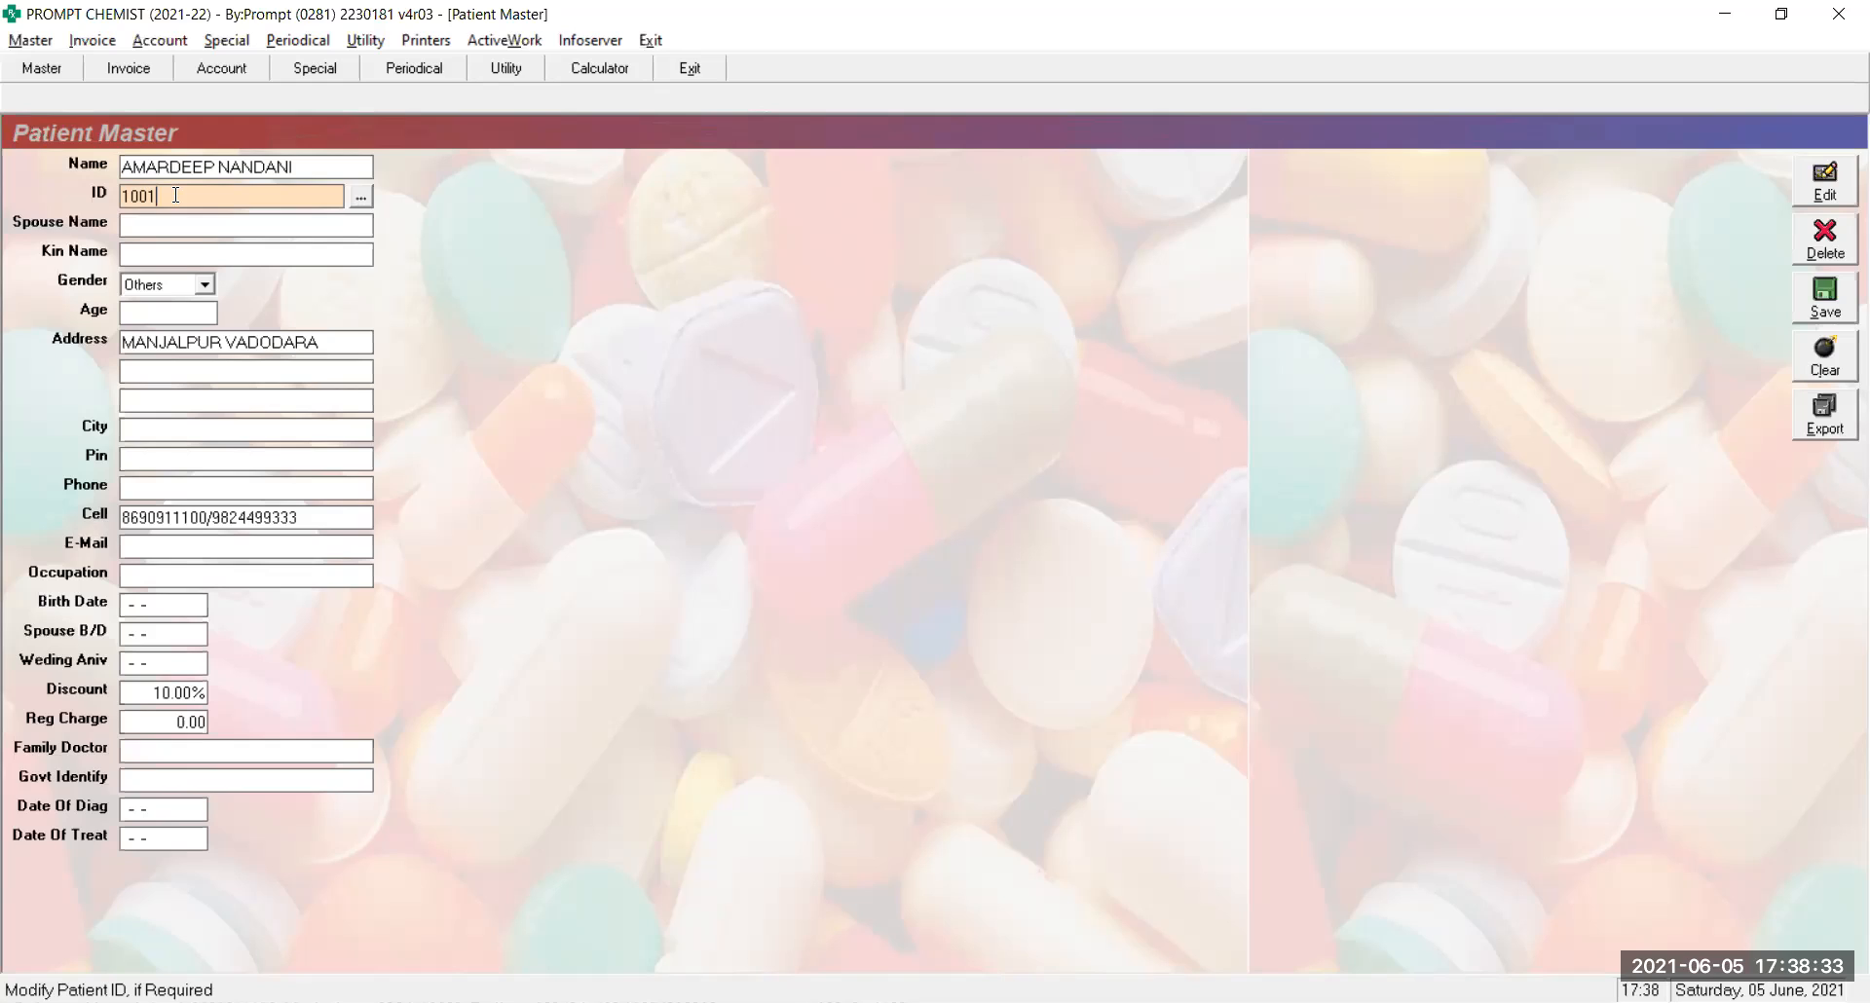
Prefix the patient ID with V/ and generate it as V/1
{"action": "key", "text": "Home"}
{"action": "type", "text": "V/"}
{"action": "left_click", "coordinate": [361, 198]}
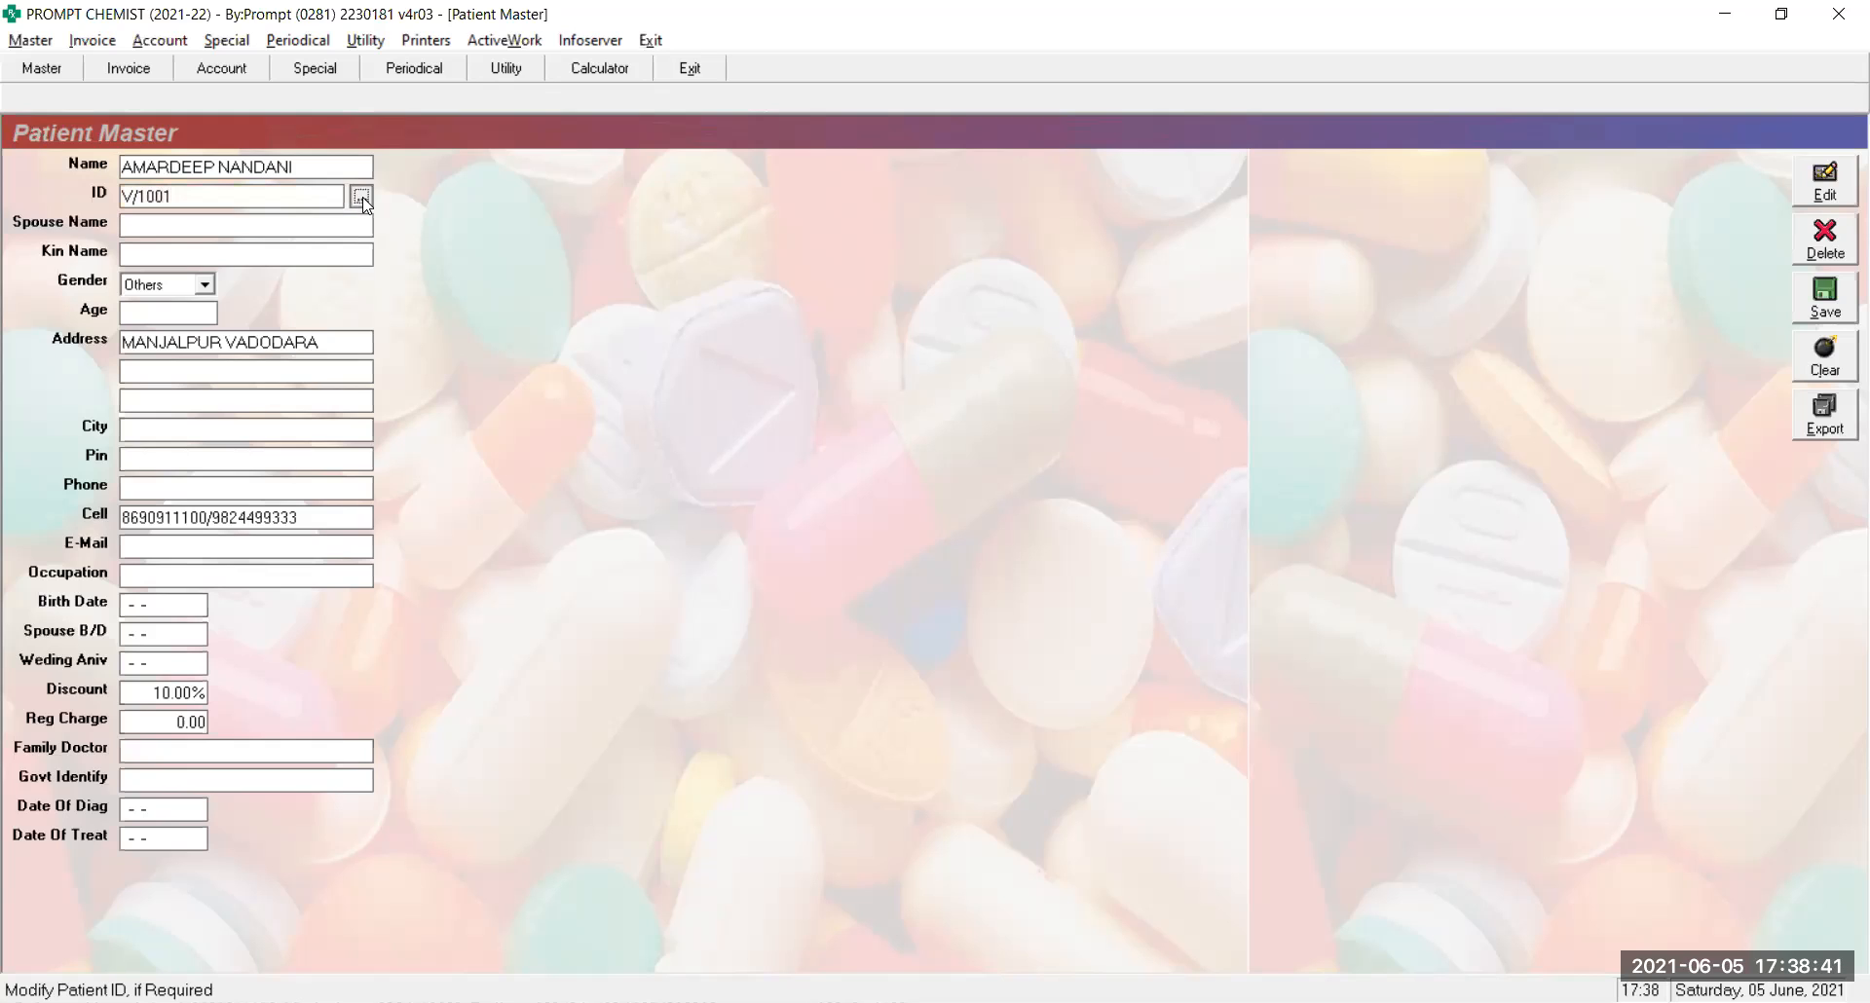
{"action": "key", "text": "Return"}
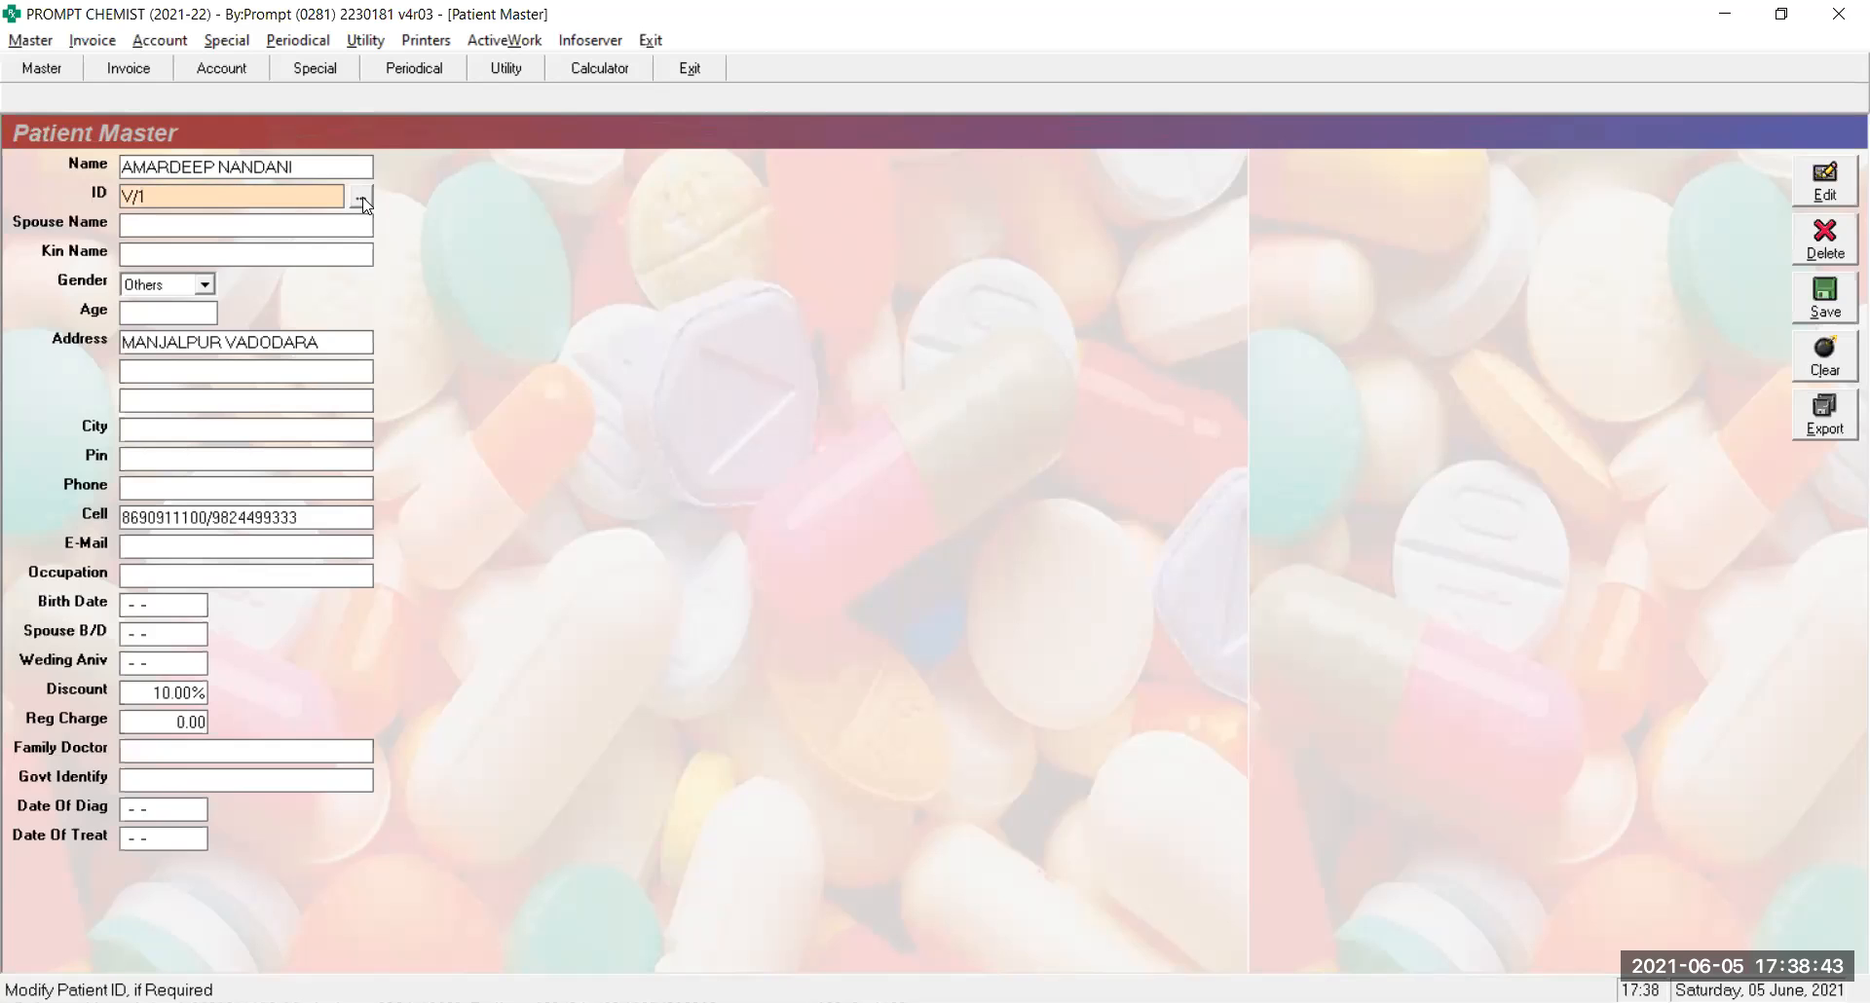
{"action": "type", "text": "1"}
Replace V/1 with the A/ prefix and confirm generating a new A/ patient ID
{"action": "key", "text": "BackSpace"}
{"action": "key", "text": "BackSpace"}
{"action": "key", "text": "BackSpace"}
{"action": "type", "text": "A/1"}
{"action": "key", "text": "BackSpace"}
{"action": "left_click", "coordinate": [361, 198]}
{"action": "key", "text": "Left"}
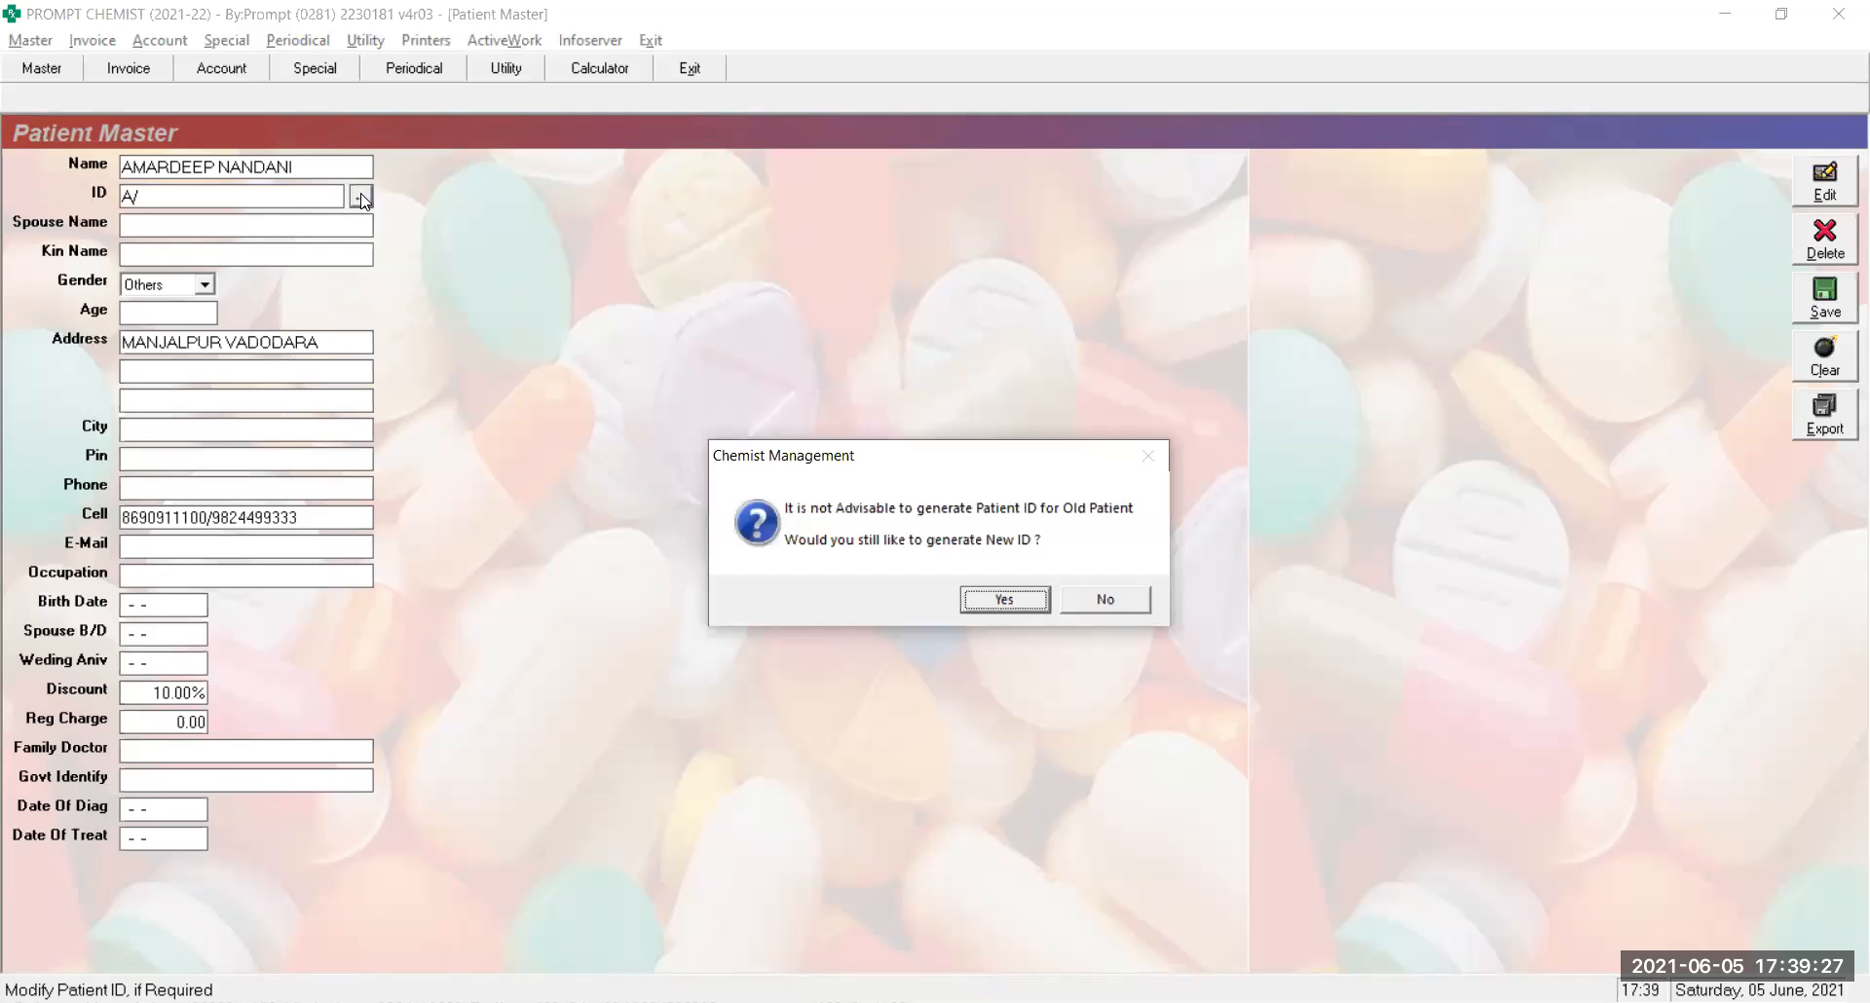
{"action": "key", "text": "Return"}
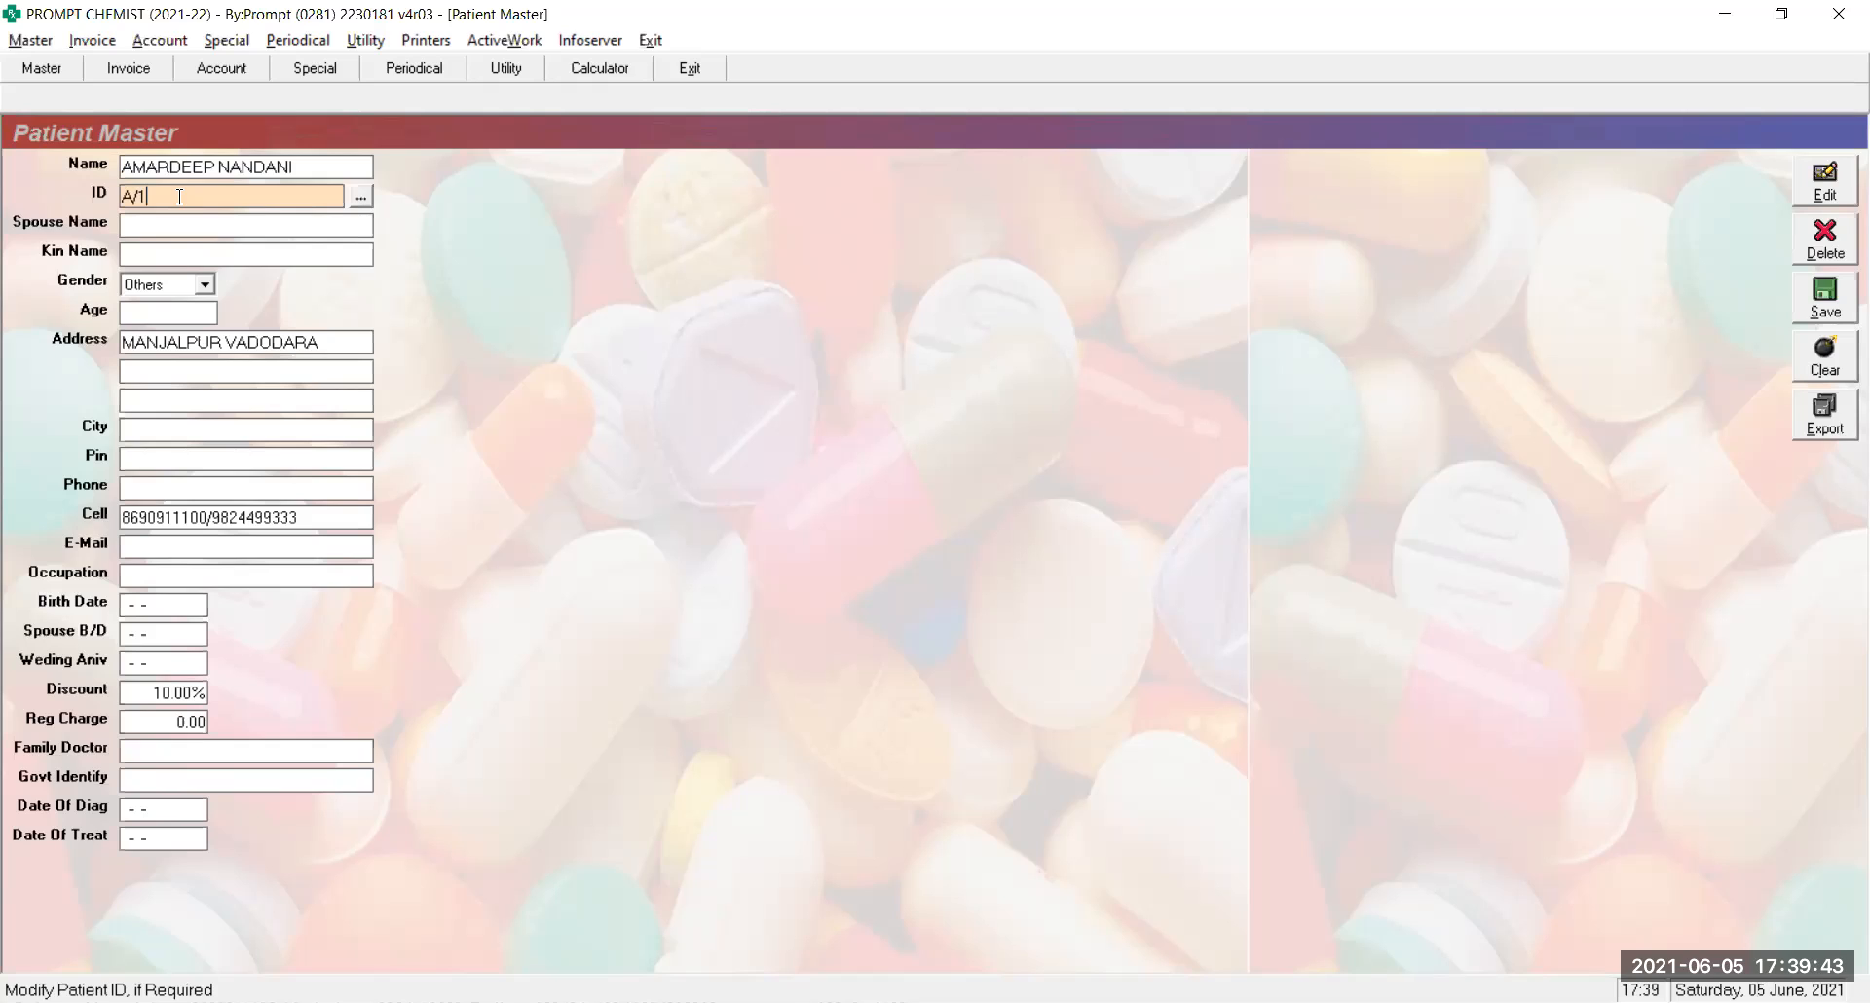
Replace the generated A/1 ID with the patient's mobile number and confirm it
{"action": "key", "text": "BackSpace"}
{"action": "key", "text": "BackSpace"}
{"action": "key", "text": "BackSpace"}
{"action": "key", "text": "Return"}
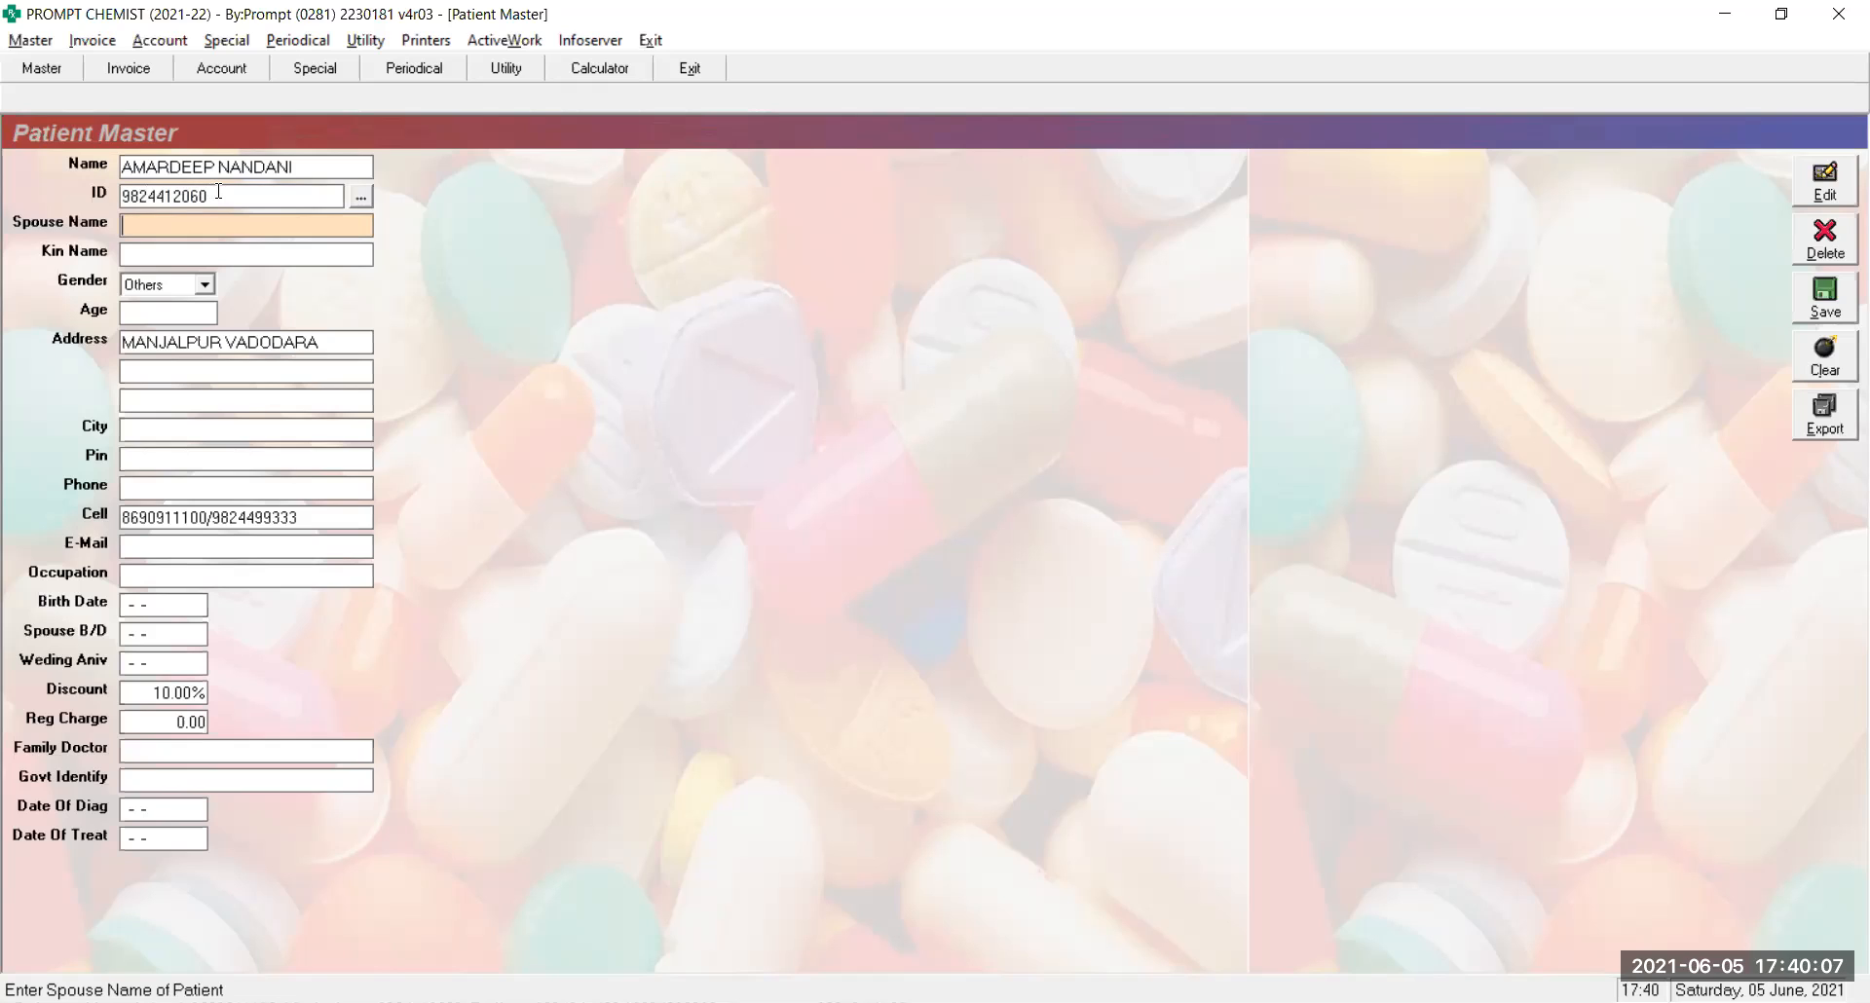
{"action": "left_click_drag", "start_coordinate": [213, 193], "coordinate": [119, 190]}
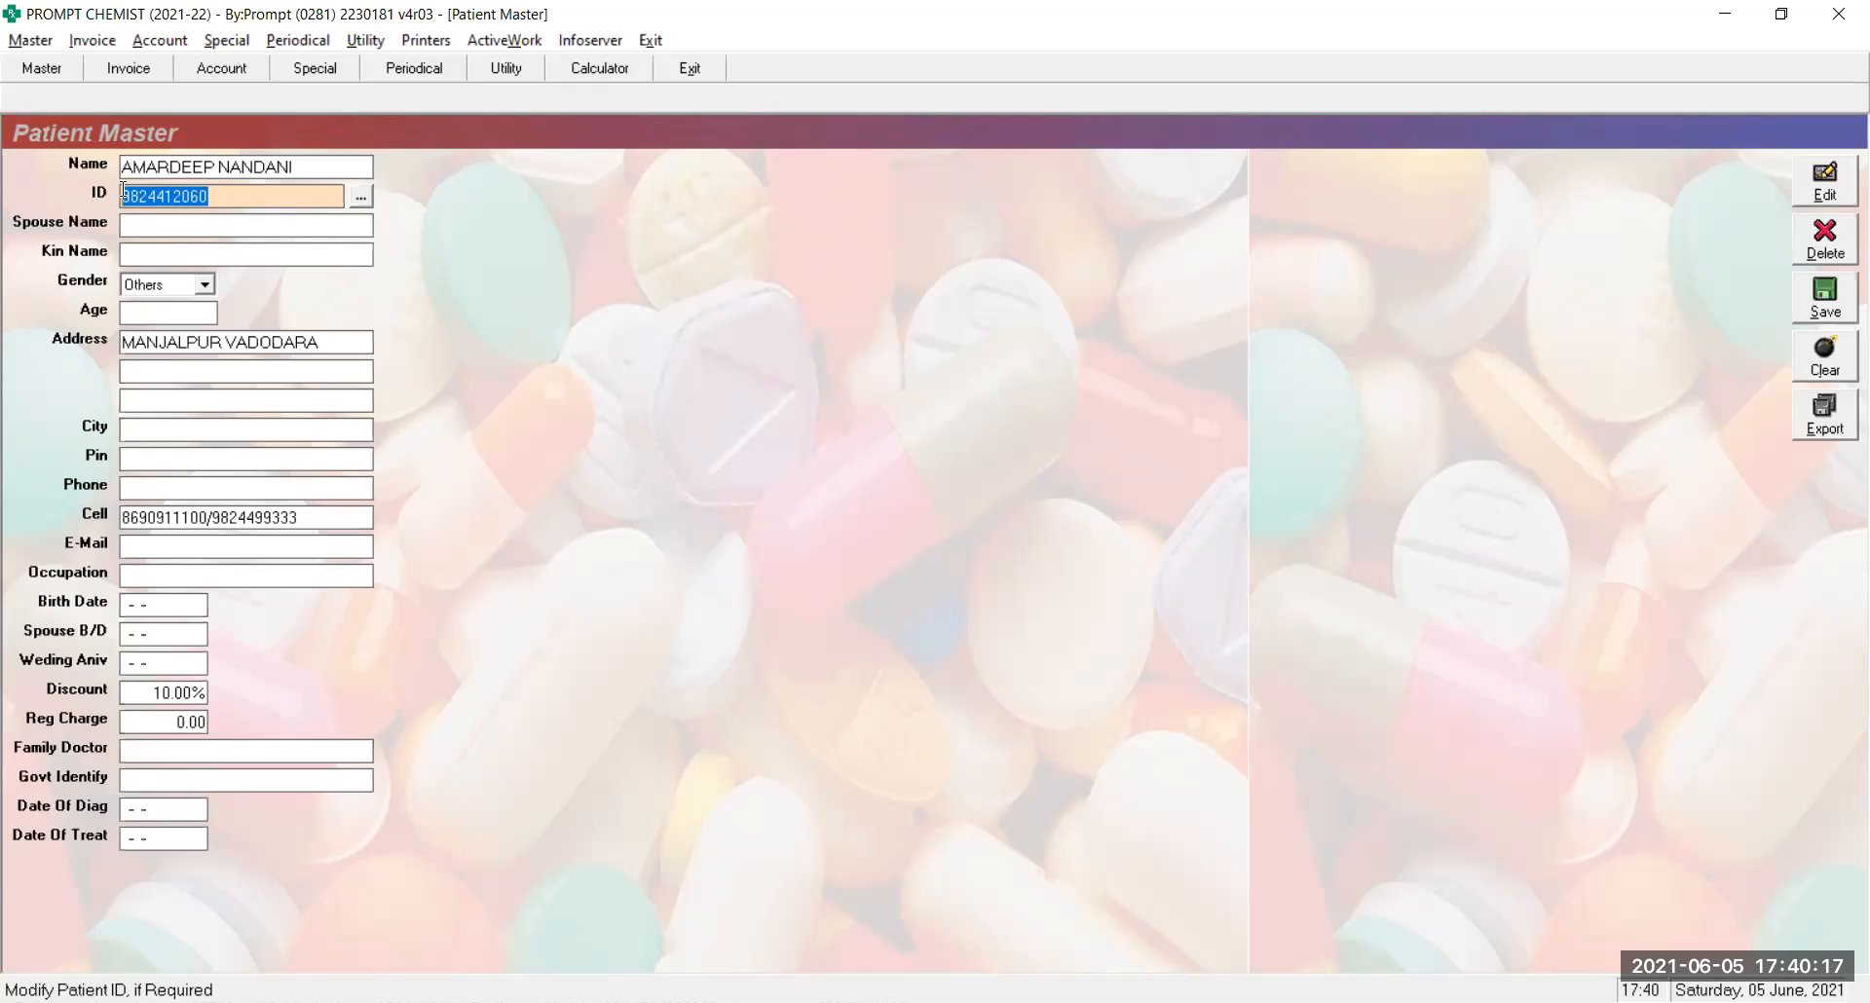
{"action": "type", "text": "001"}
{"action": "left_click", "coordinate": [360, 198]}
{"action": "key", "text": "Left"}
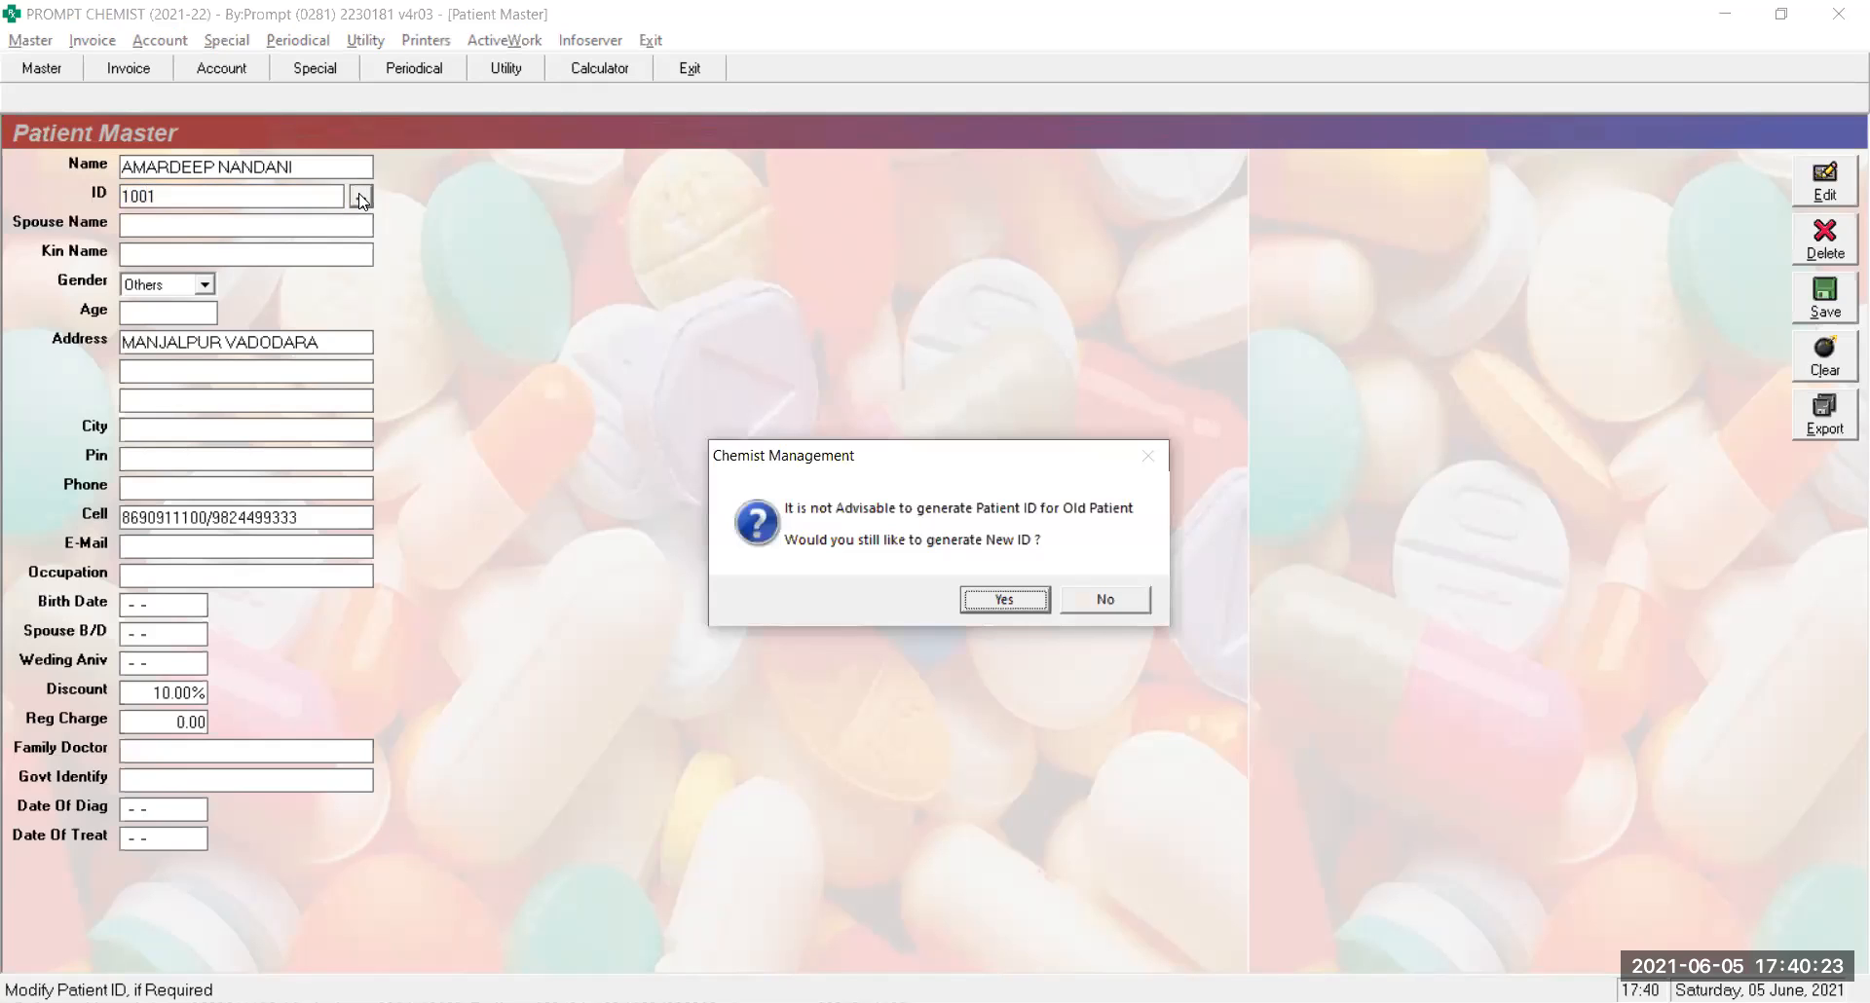
{"action": "key", "text": "Return"}
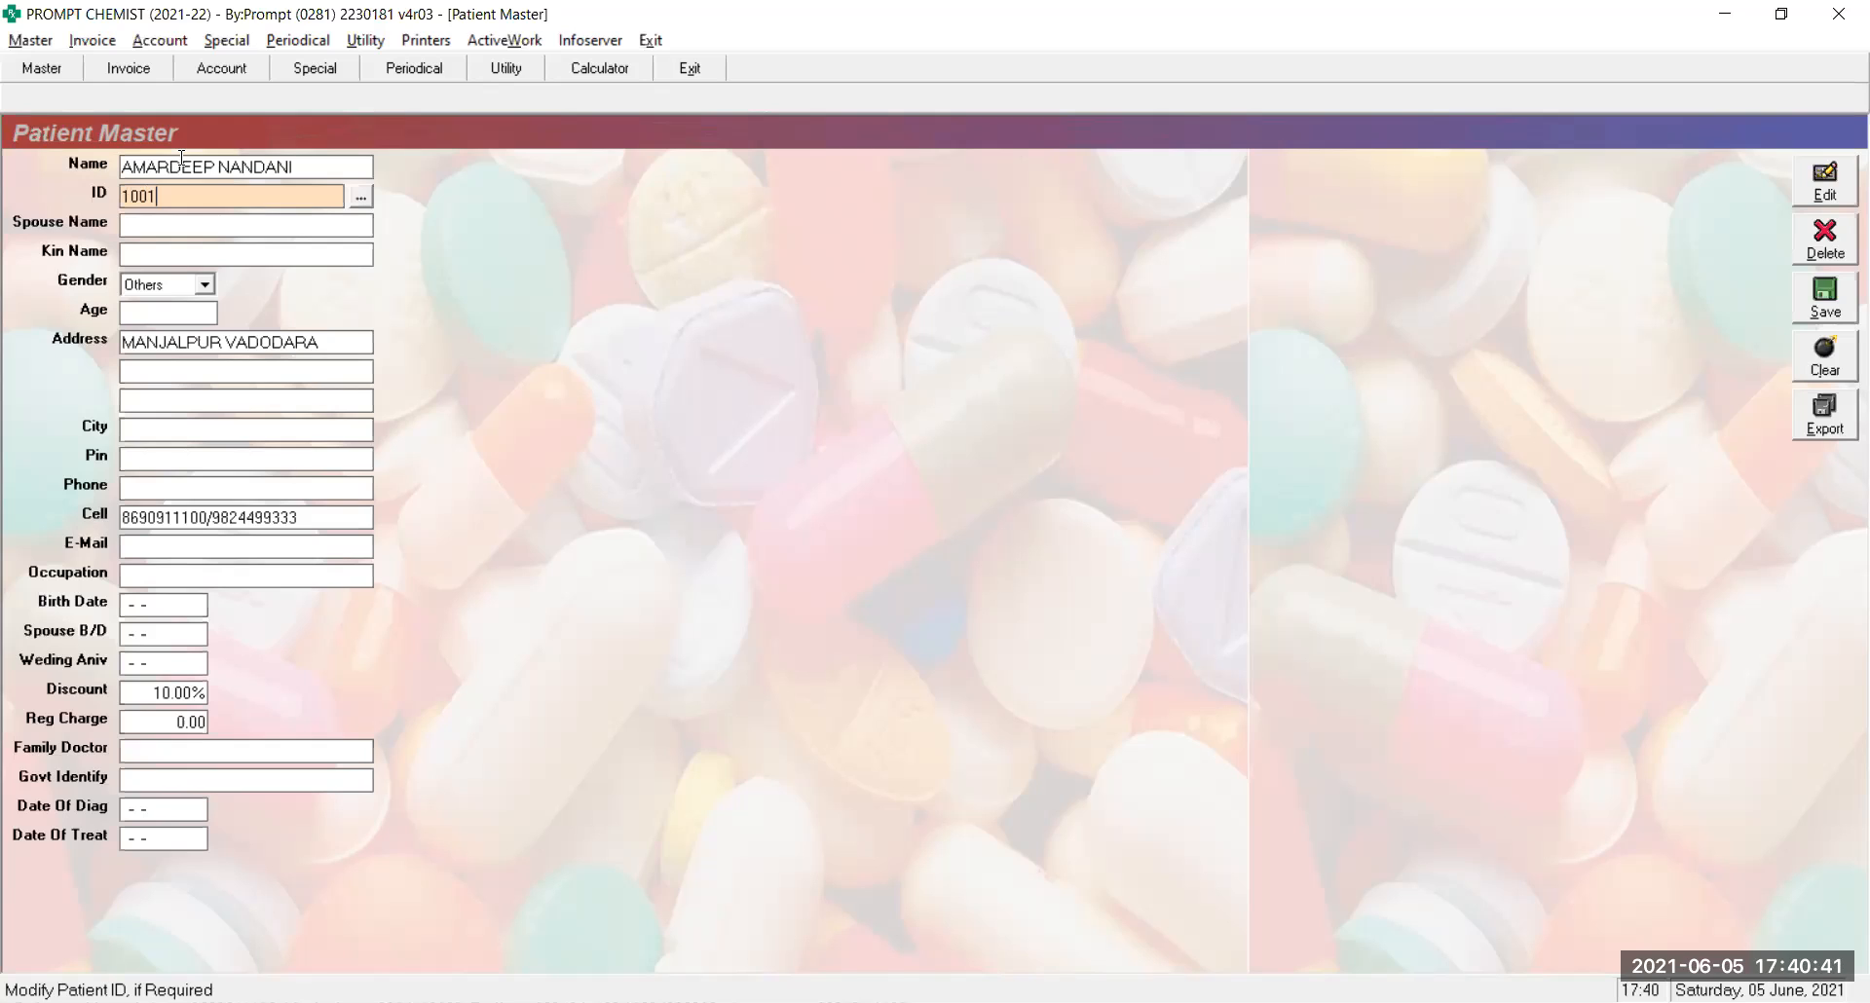
{"action": "key", "text": "BackSpace"}
{"action": "key", "text": "BackSpace"}
{"action": "key", "text": "BackSpace"}
{"action": "key", "text": "BackSpace"}
{"action": "type", "text": "982"}
{"action": "key", "text": "Return"}
{"action": "type", "text": "44"}
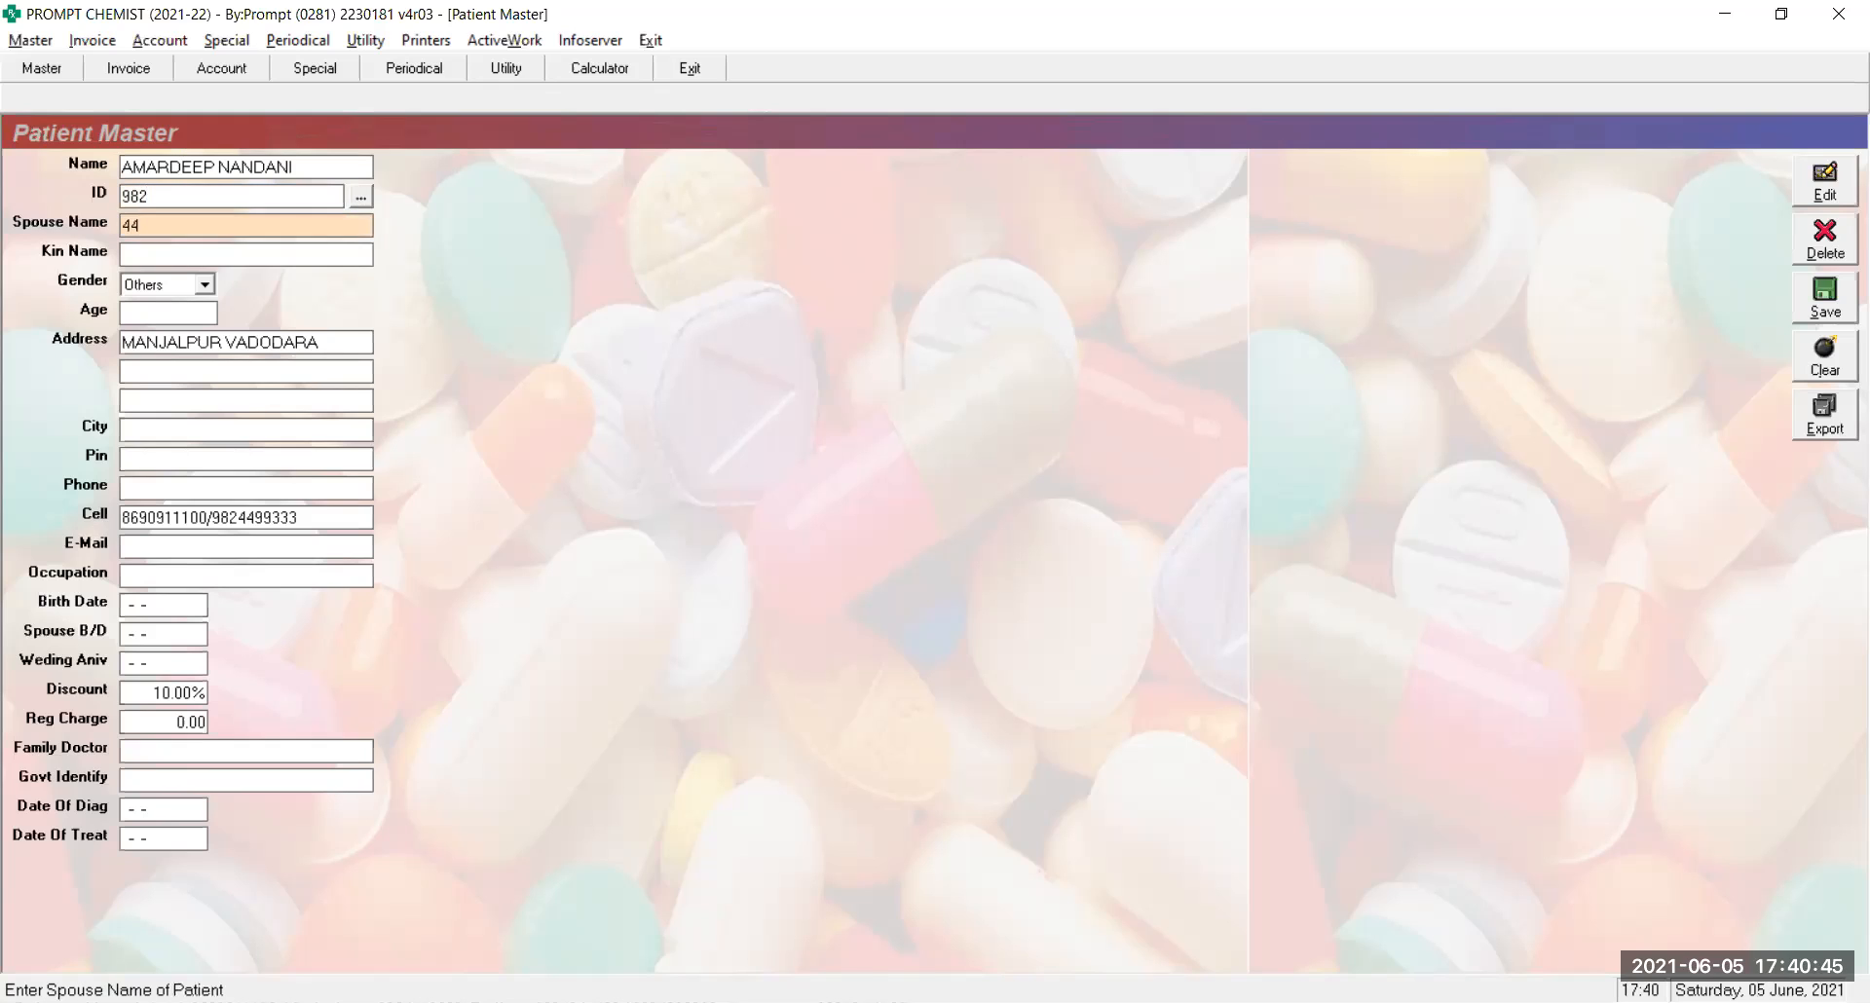
{"action": "key", "text": "shift+Tab"}
{"action": "key", "text": "BackSpace"}
{"action": "key", "text": "BackSpace"}
{"action": "key", "text": "BackSpace"}
{"action": "key", "text": "Return"}
{"action": "key", "text": "BackSpace"}
{"action": "key", "text": "BackSpace"}
{"action": "key", "text": "Return"}
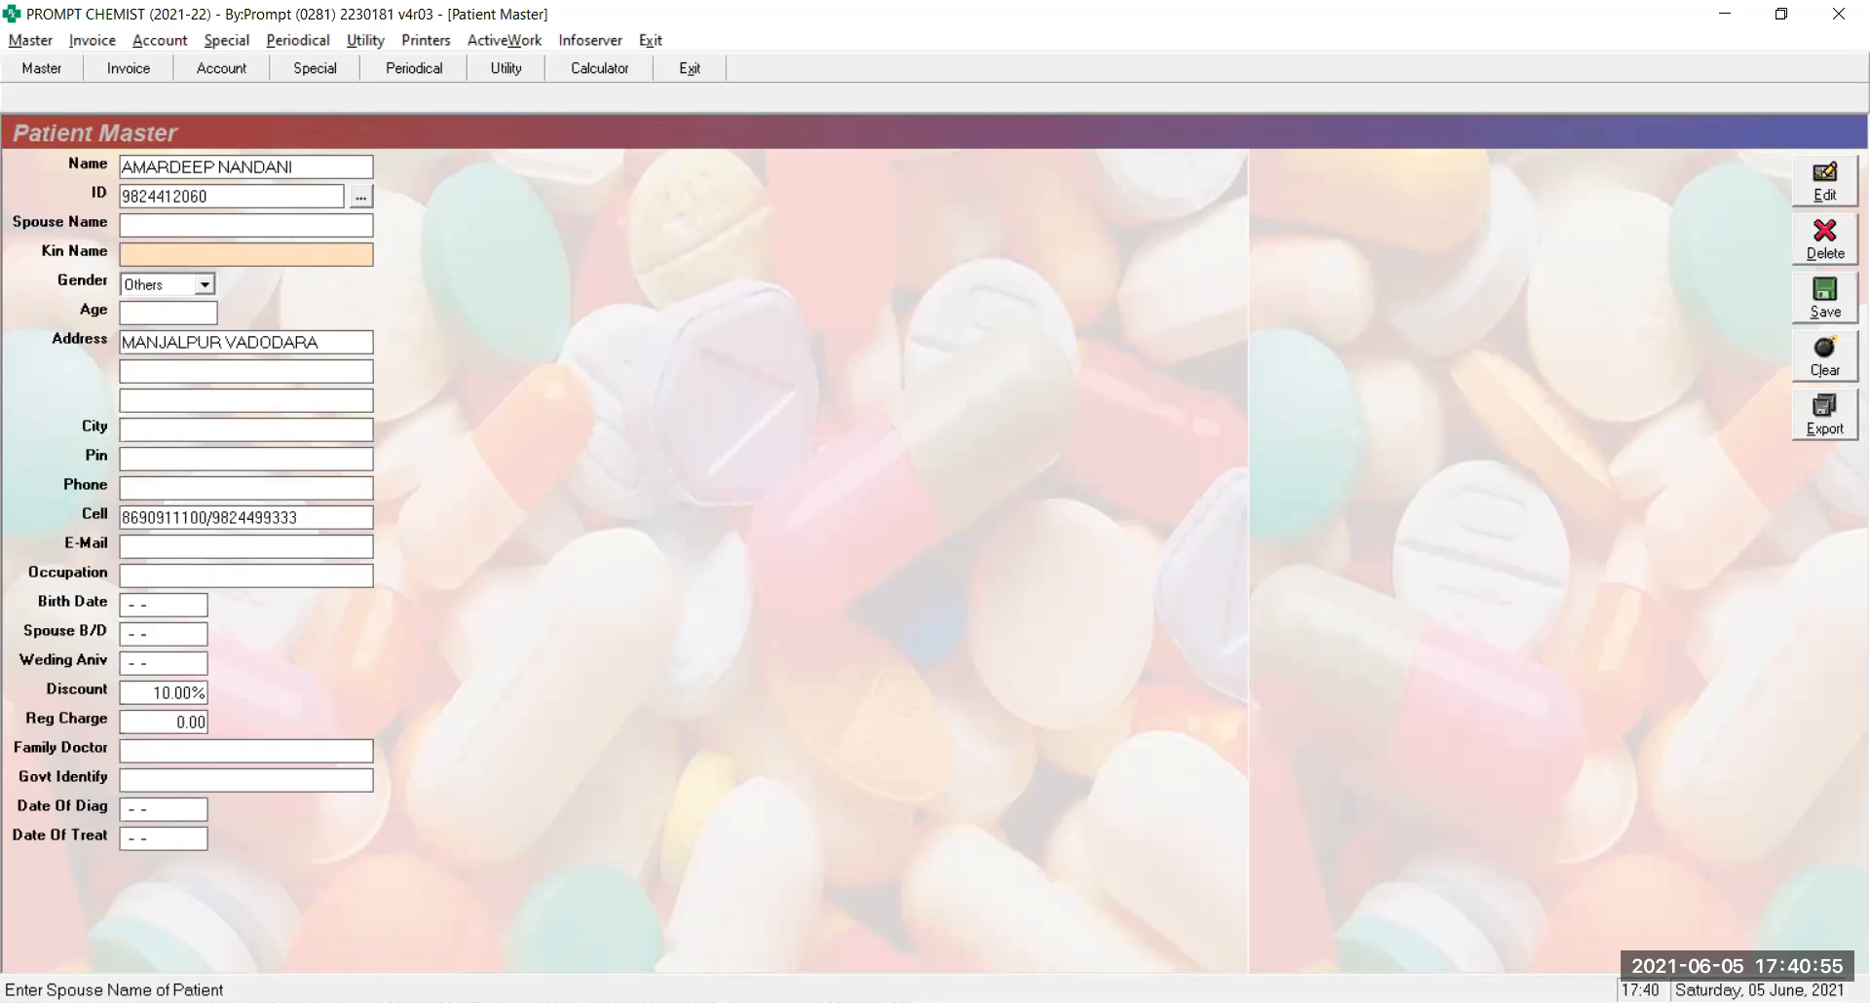
Set the patient's gender to Male and age to 46
{"action": "key", "text": "Return"}
{"action": "key", "text": "Up"}
{"action": "key", "text": "Up"}
{"action": "key", "text": "Return"}
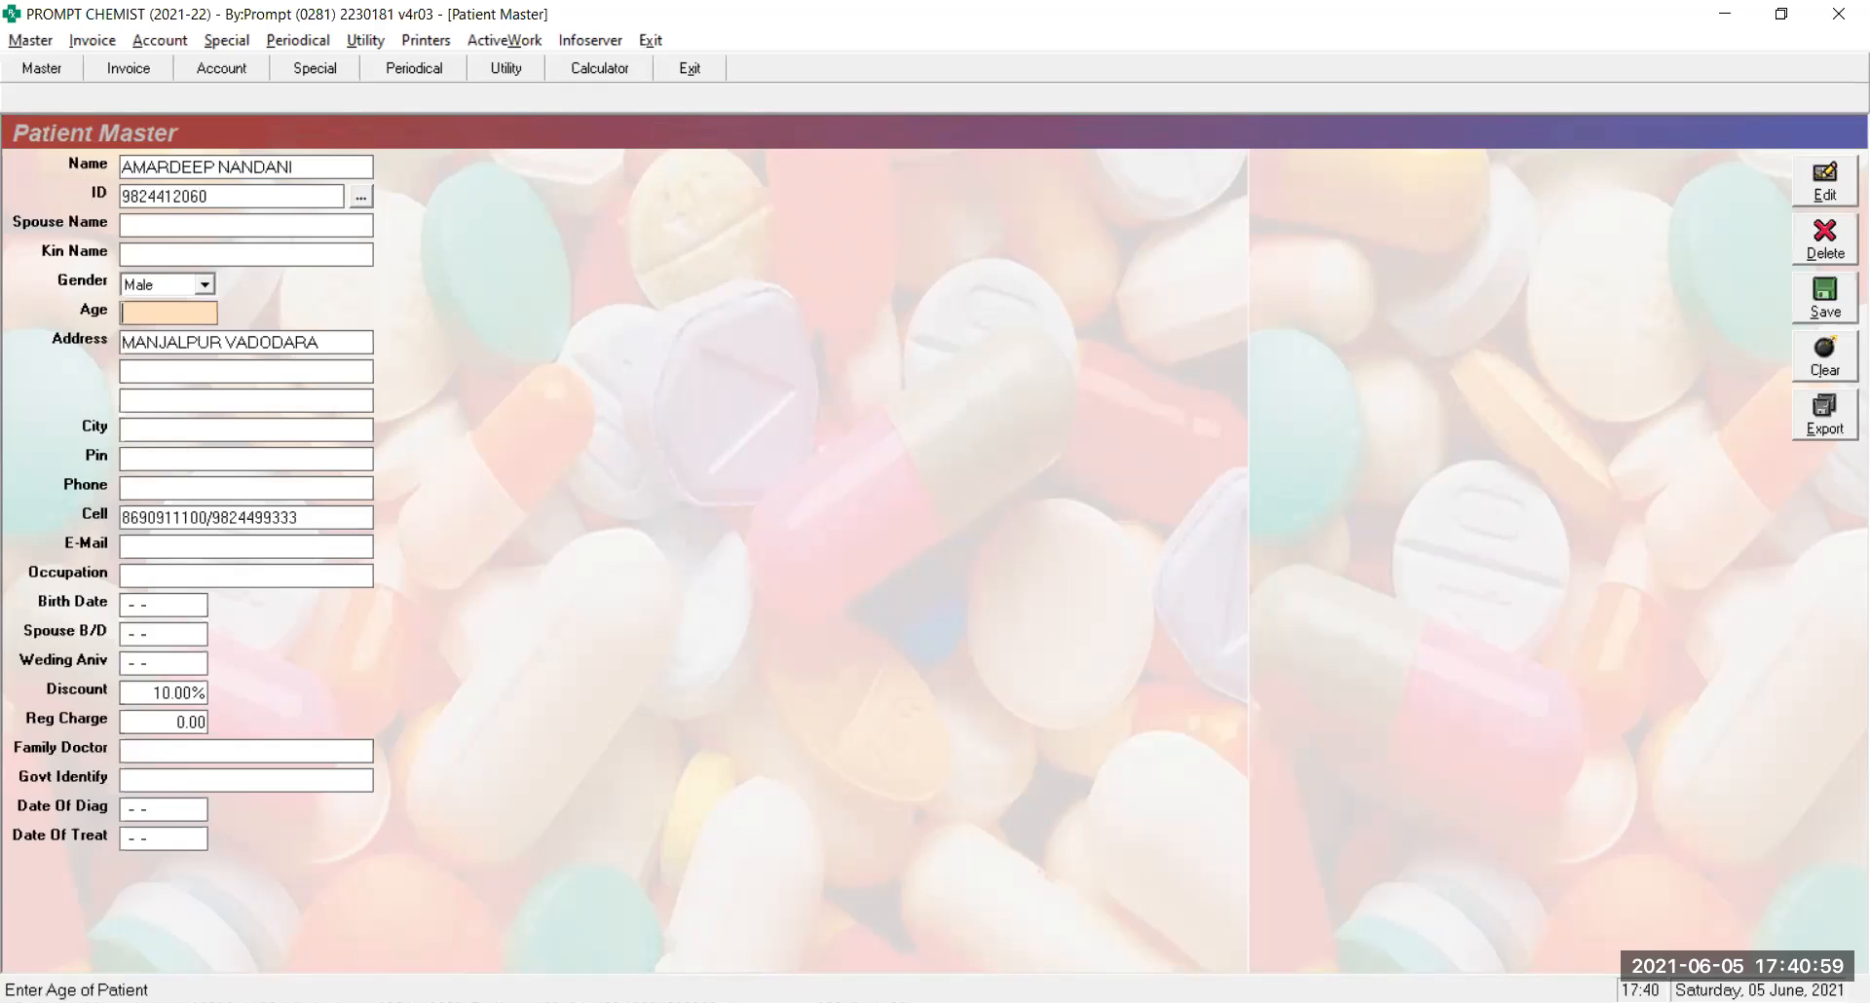
{"action": "type", "text": "46"}
{"action": "key", "text": "Return"}
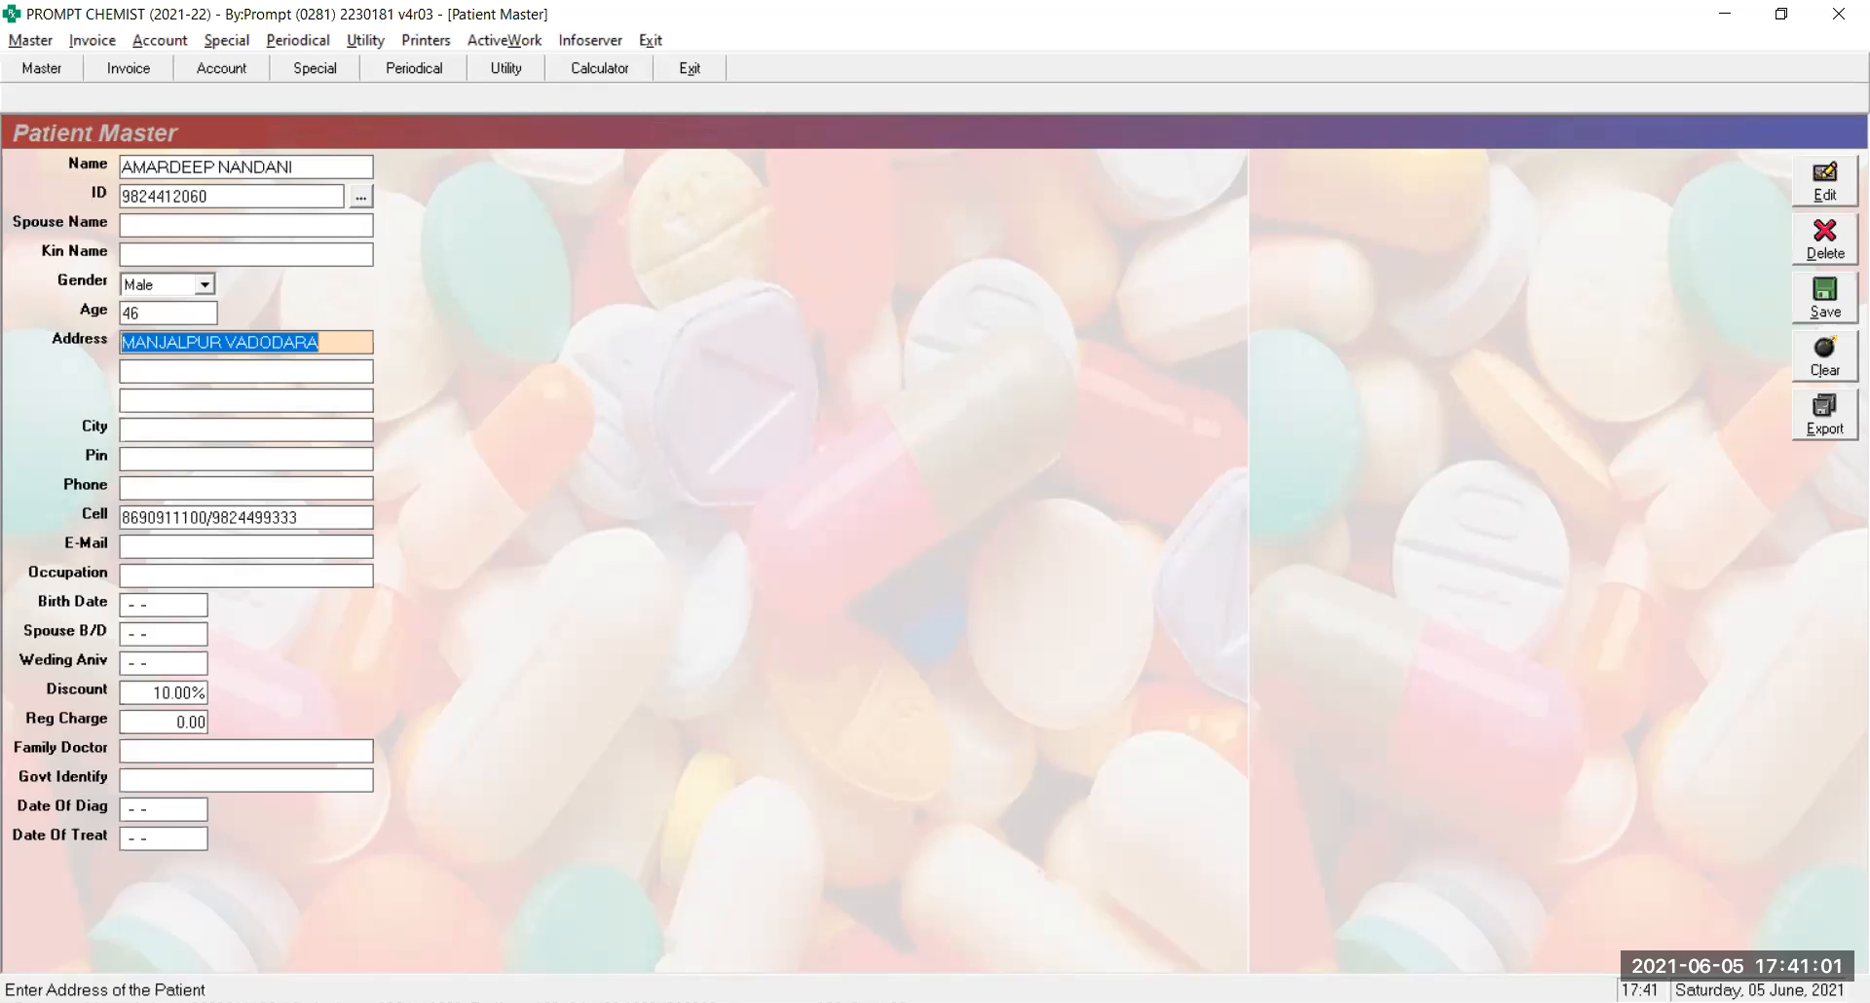
Enter VADODARA as the city and fill in the patient's e-mail address
{"action": "key", "text": "Return"}
{"action": "key", "text": "Return"}
{"action": "key", "text": "Return"}
{"action": "key", "text": "Return"}
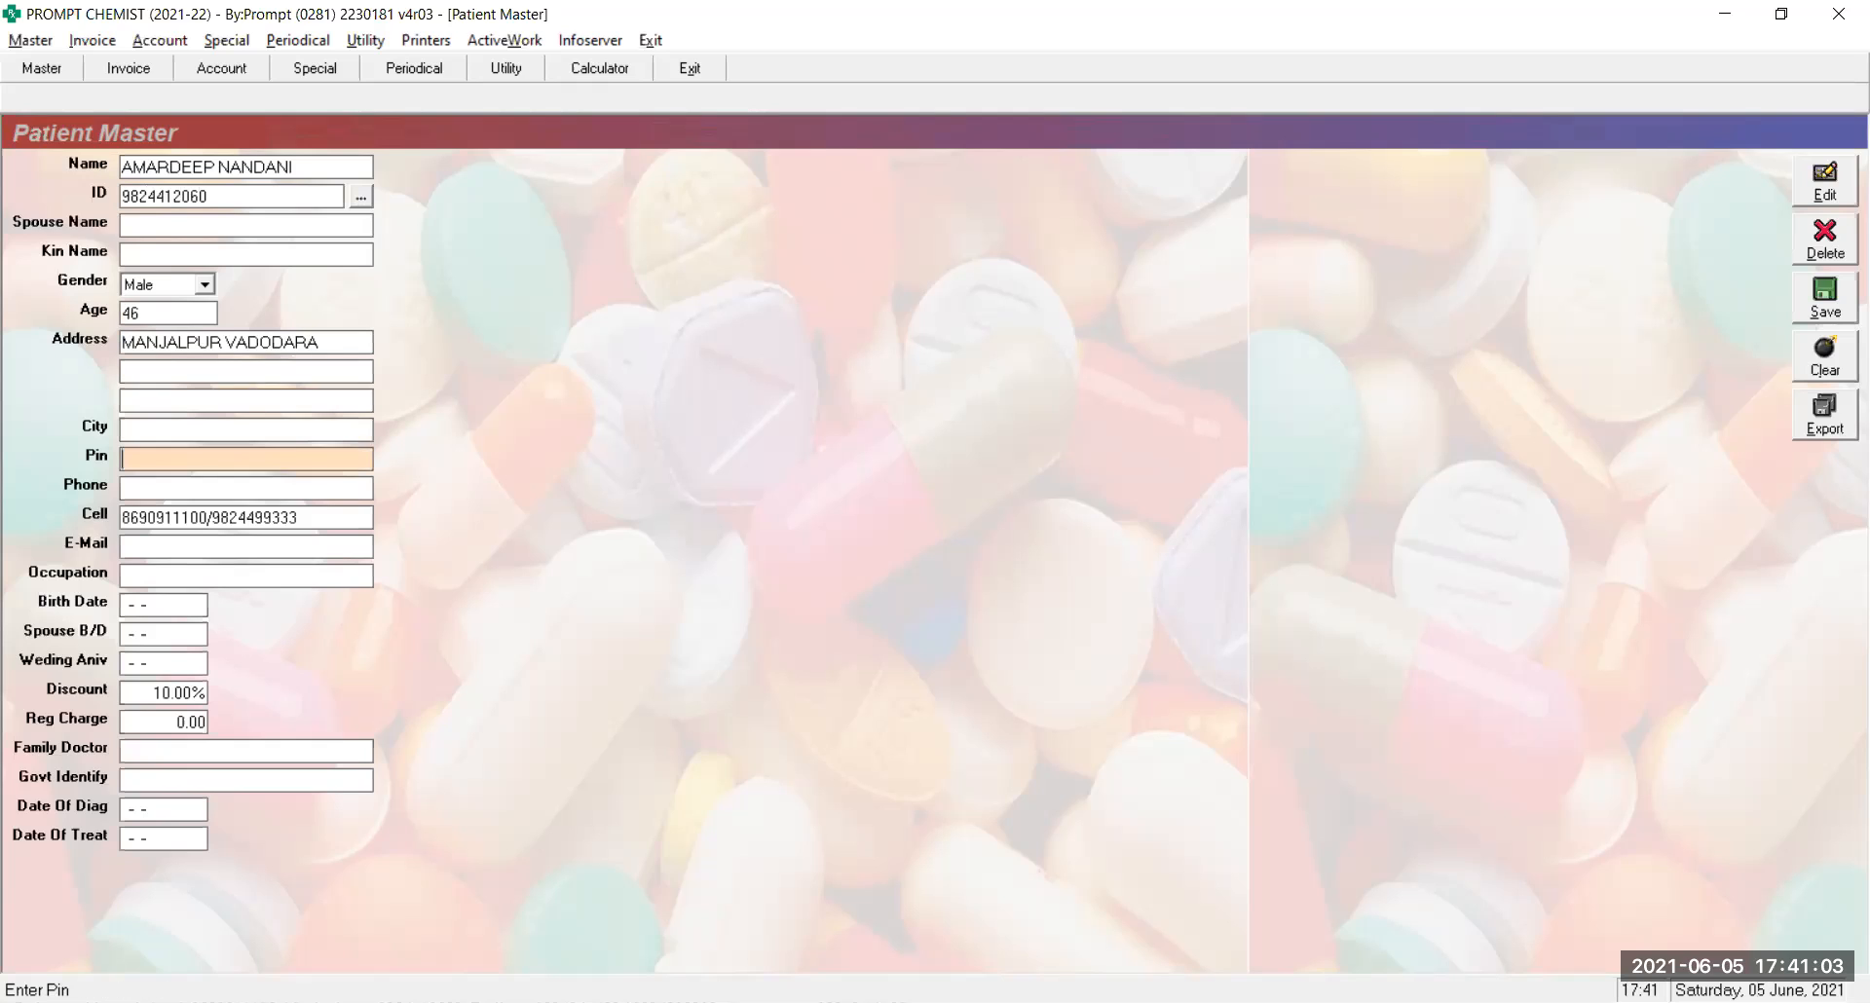
{"action": "key", "text": "Up"}
{"action": "type", "text": "VADODAR"}
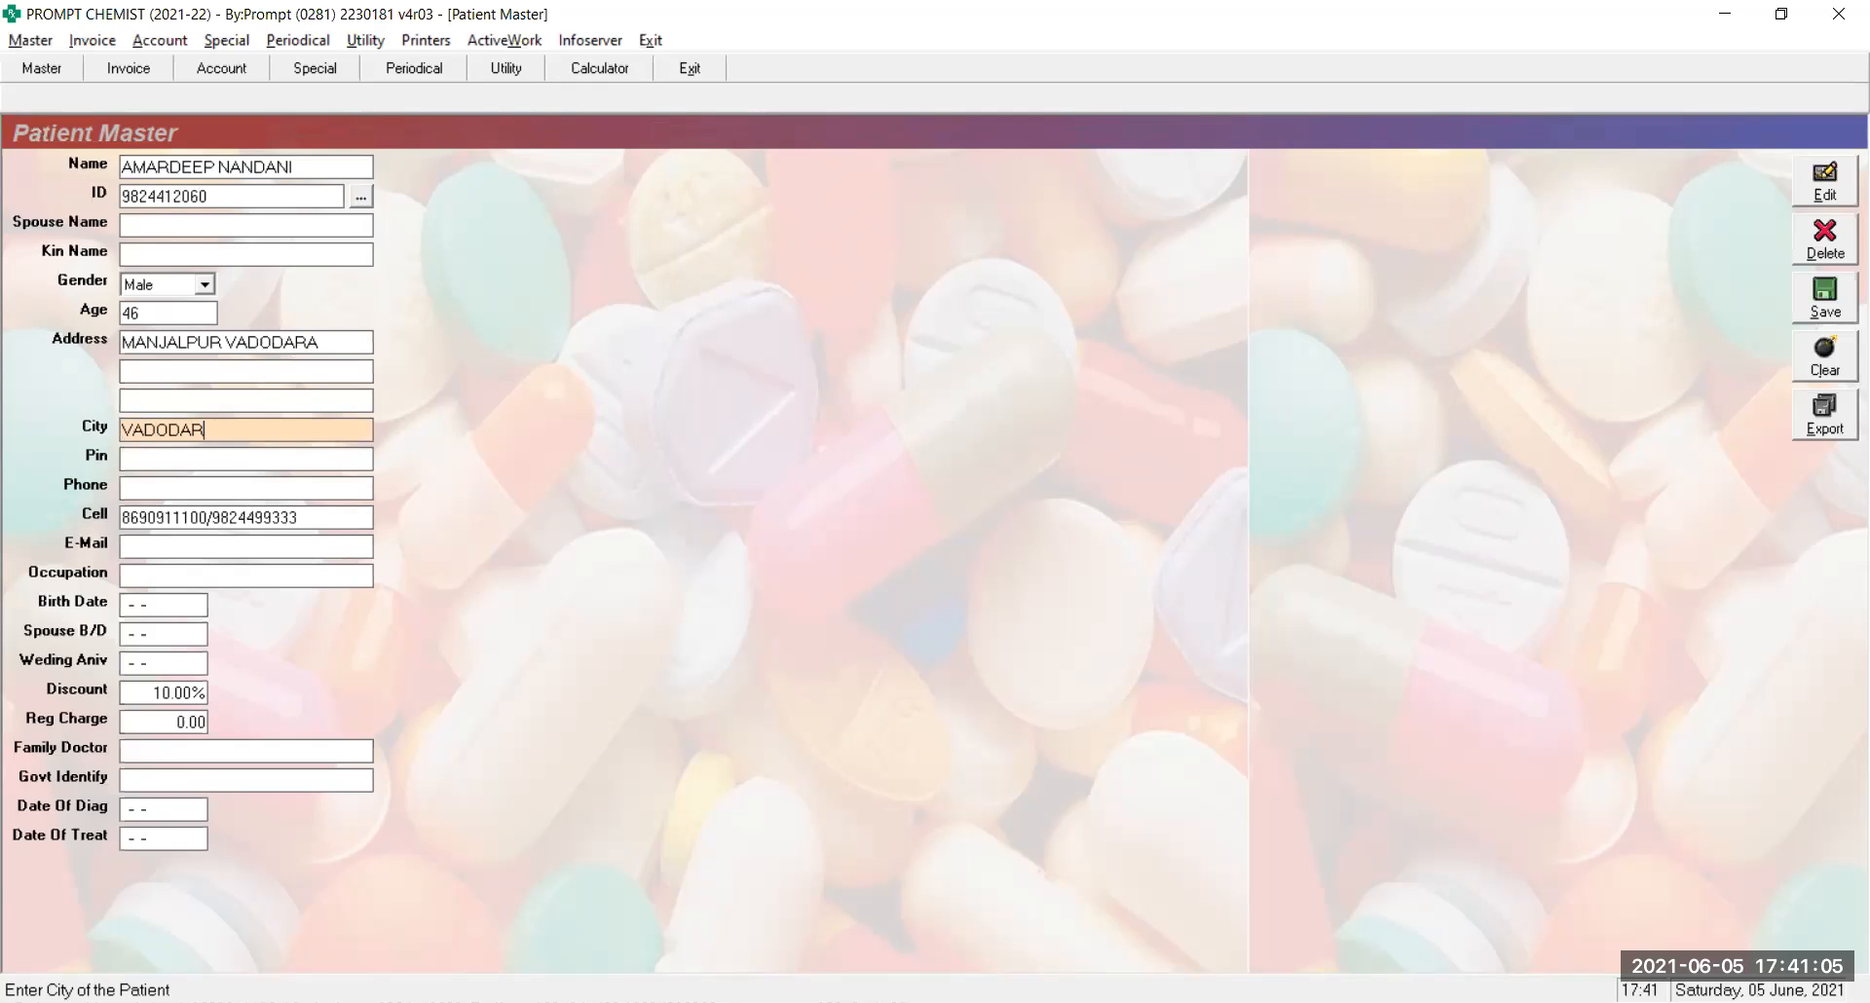
{"action": "type", "text": "A"}
{"action": "key", "text": "Return"}
{"action": "key", "text": "Return"}
{"action": "key", "text": "Return"}
{"action": "key", "text": "Return"}
{"action": "type", "text": "A"}
{"action": "key", "text": "BackSpace"}
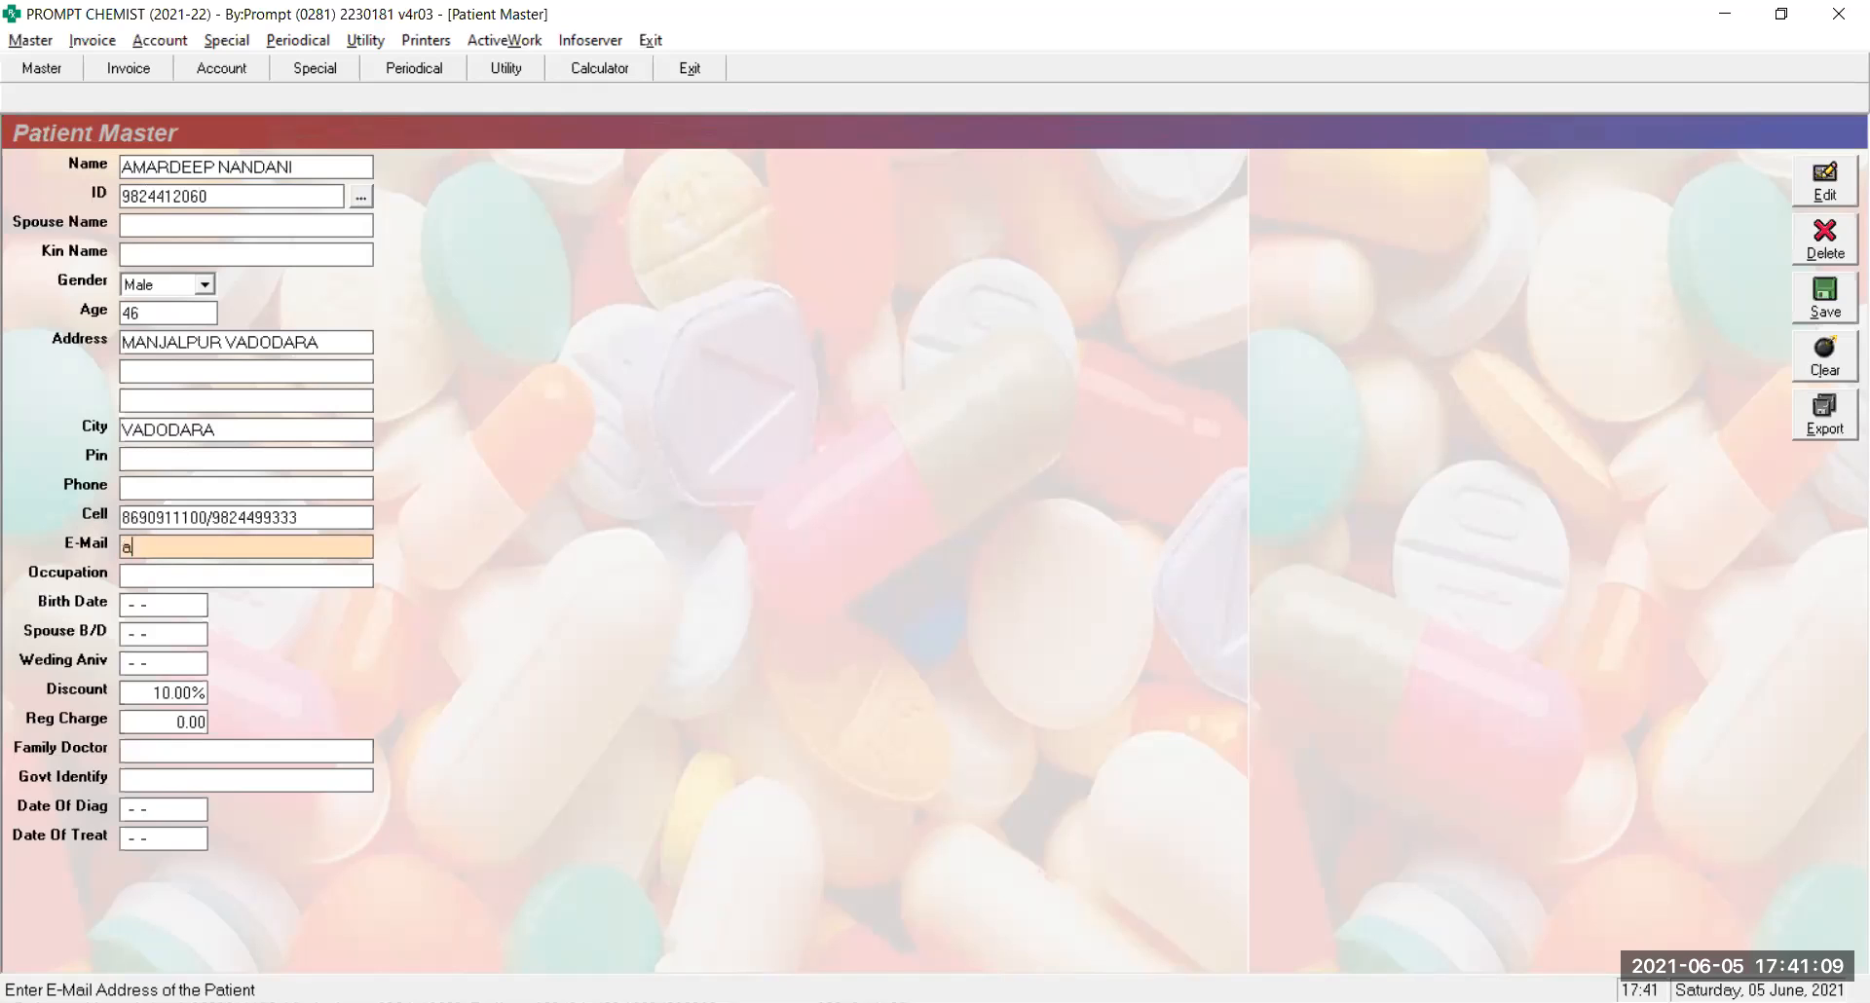
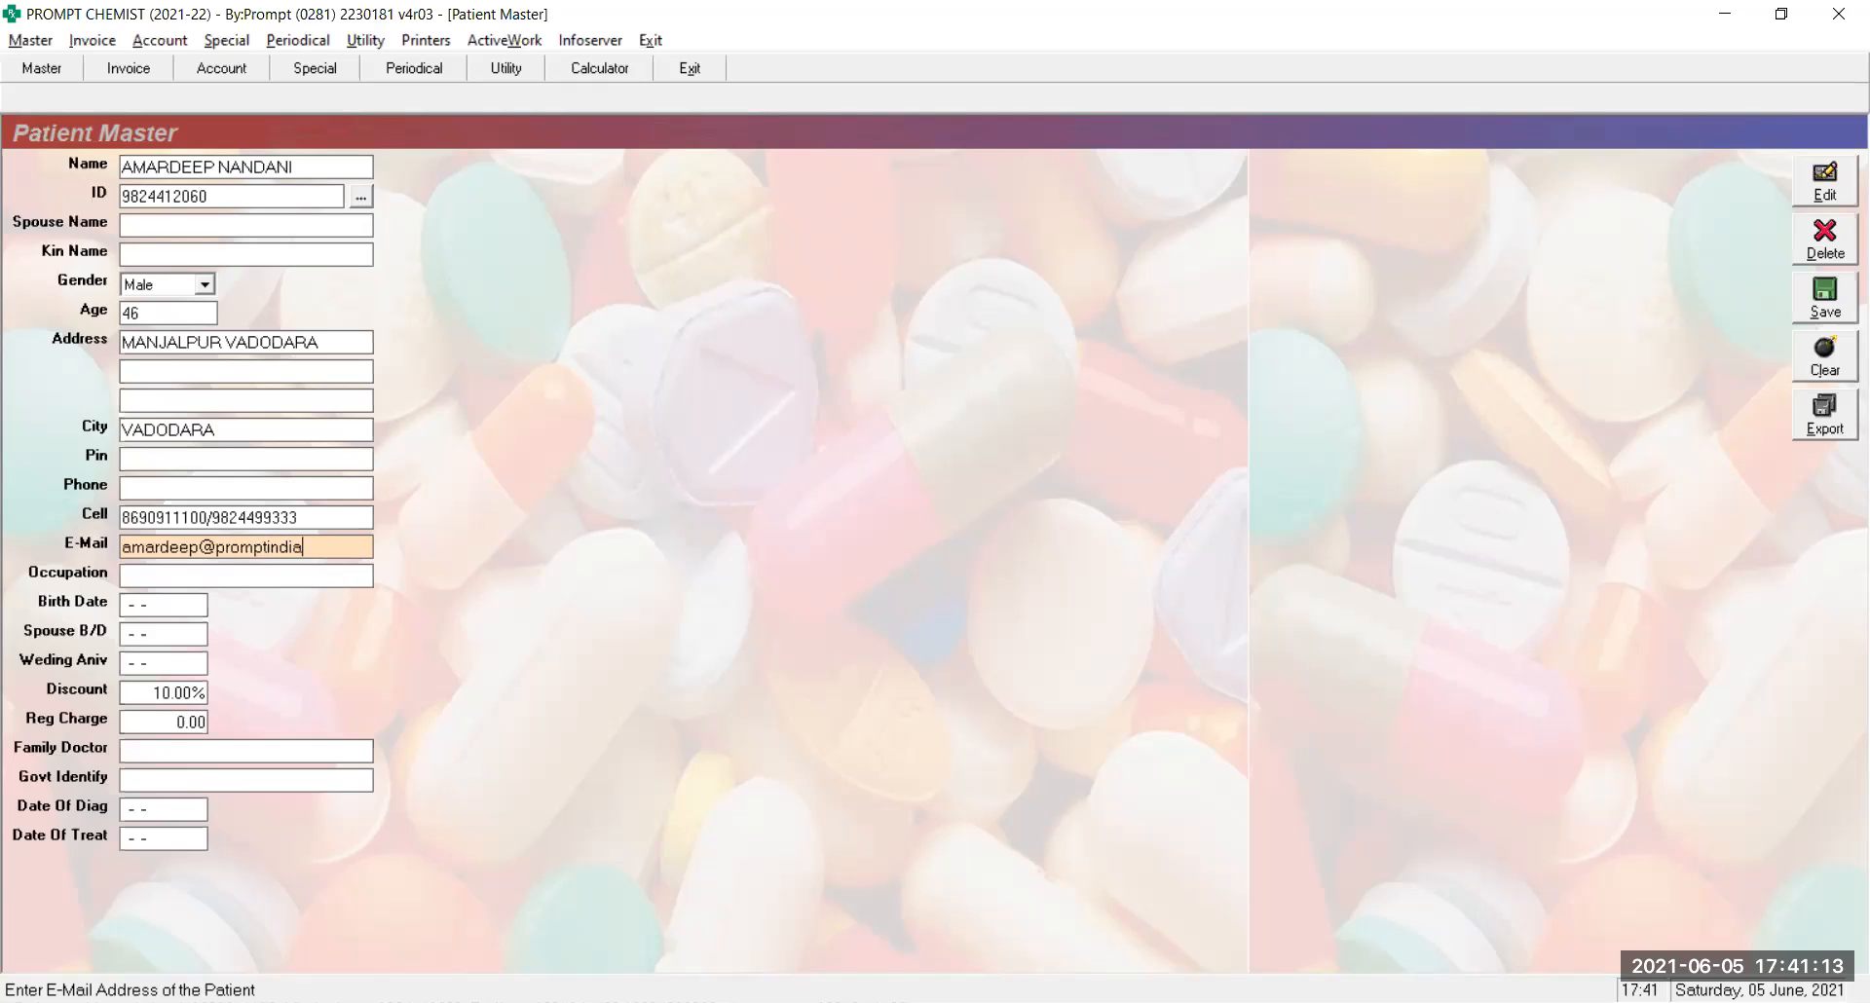
{"action": "key", "text": "Return"}
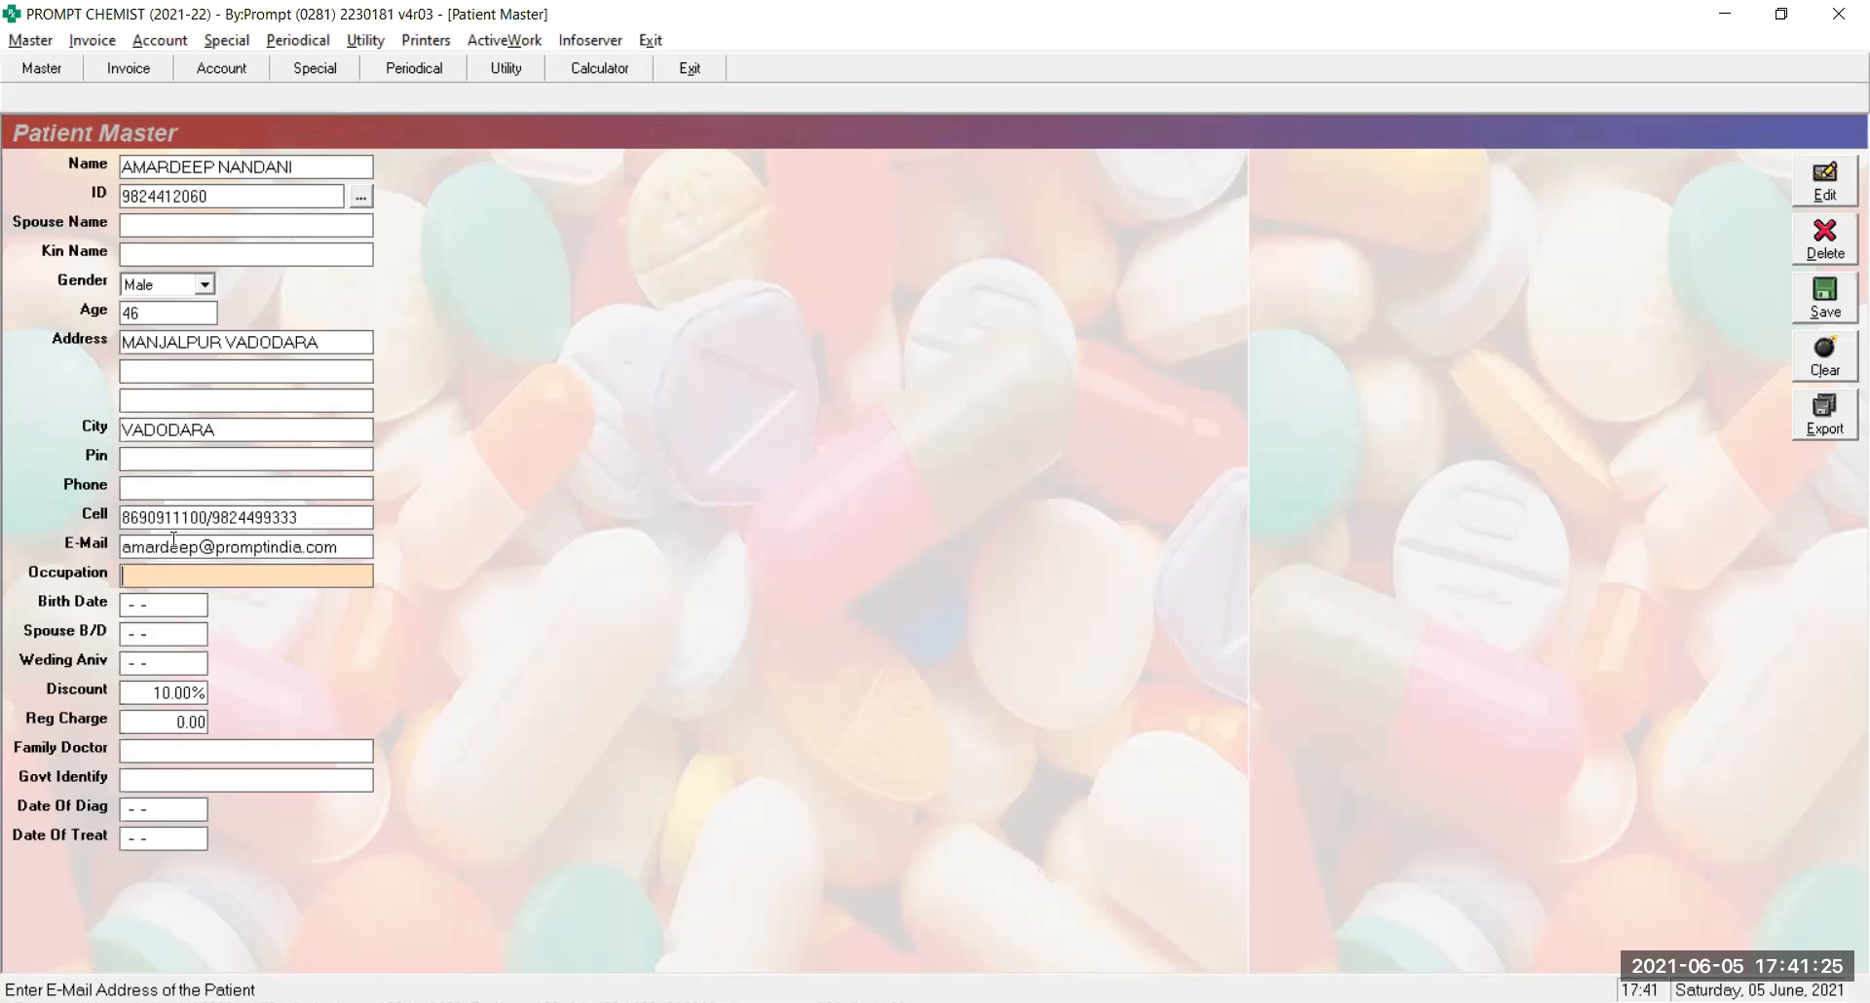
Set occupation to business and birth date to 17-02-1975
{"action": "key", "text": "Return"}
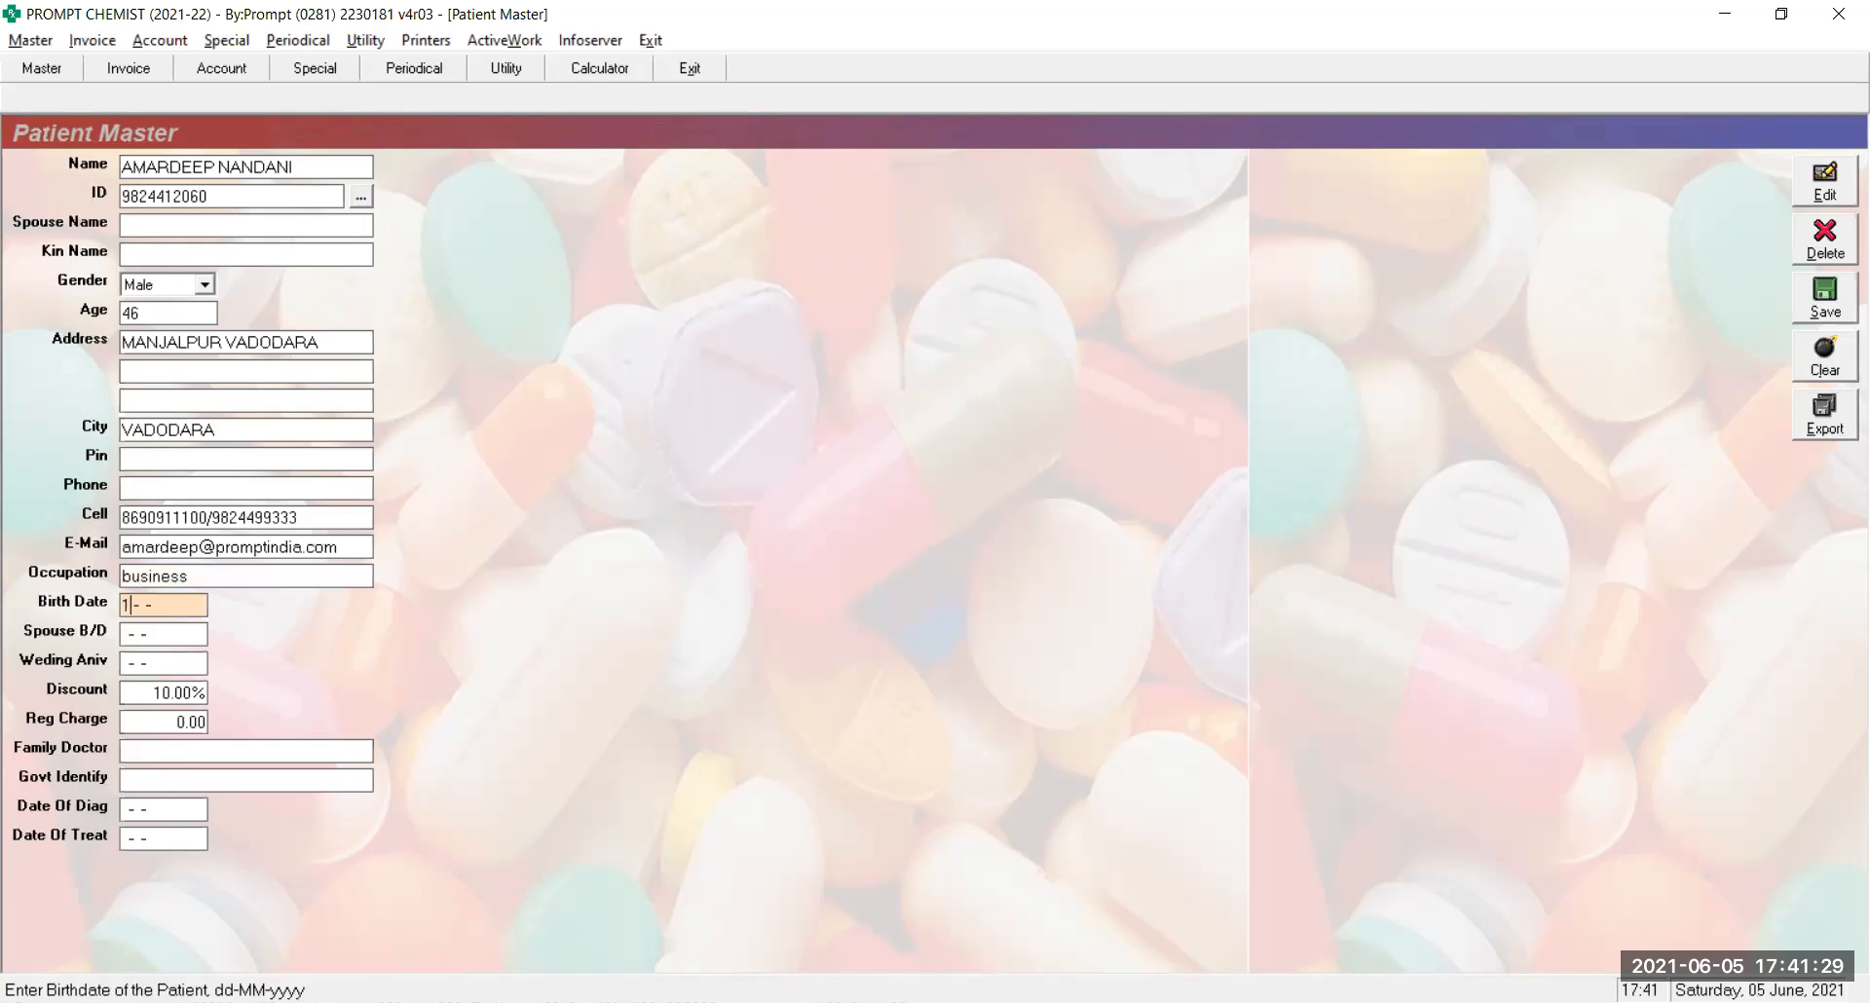
{"action": "key", "text": "Return"}
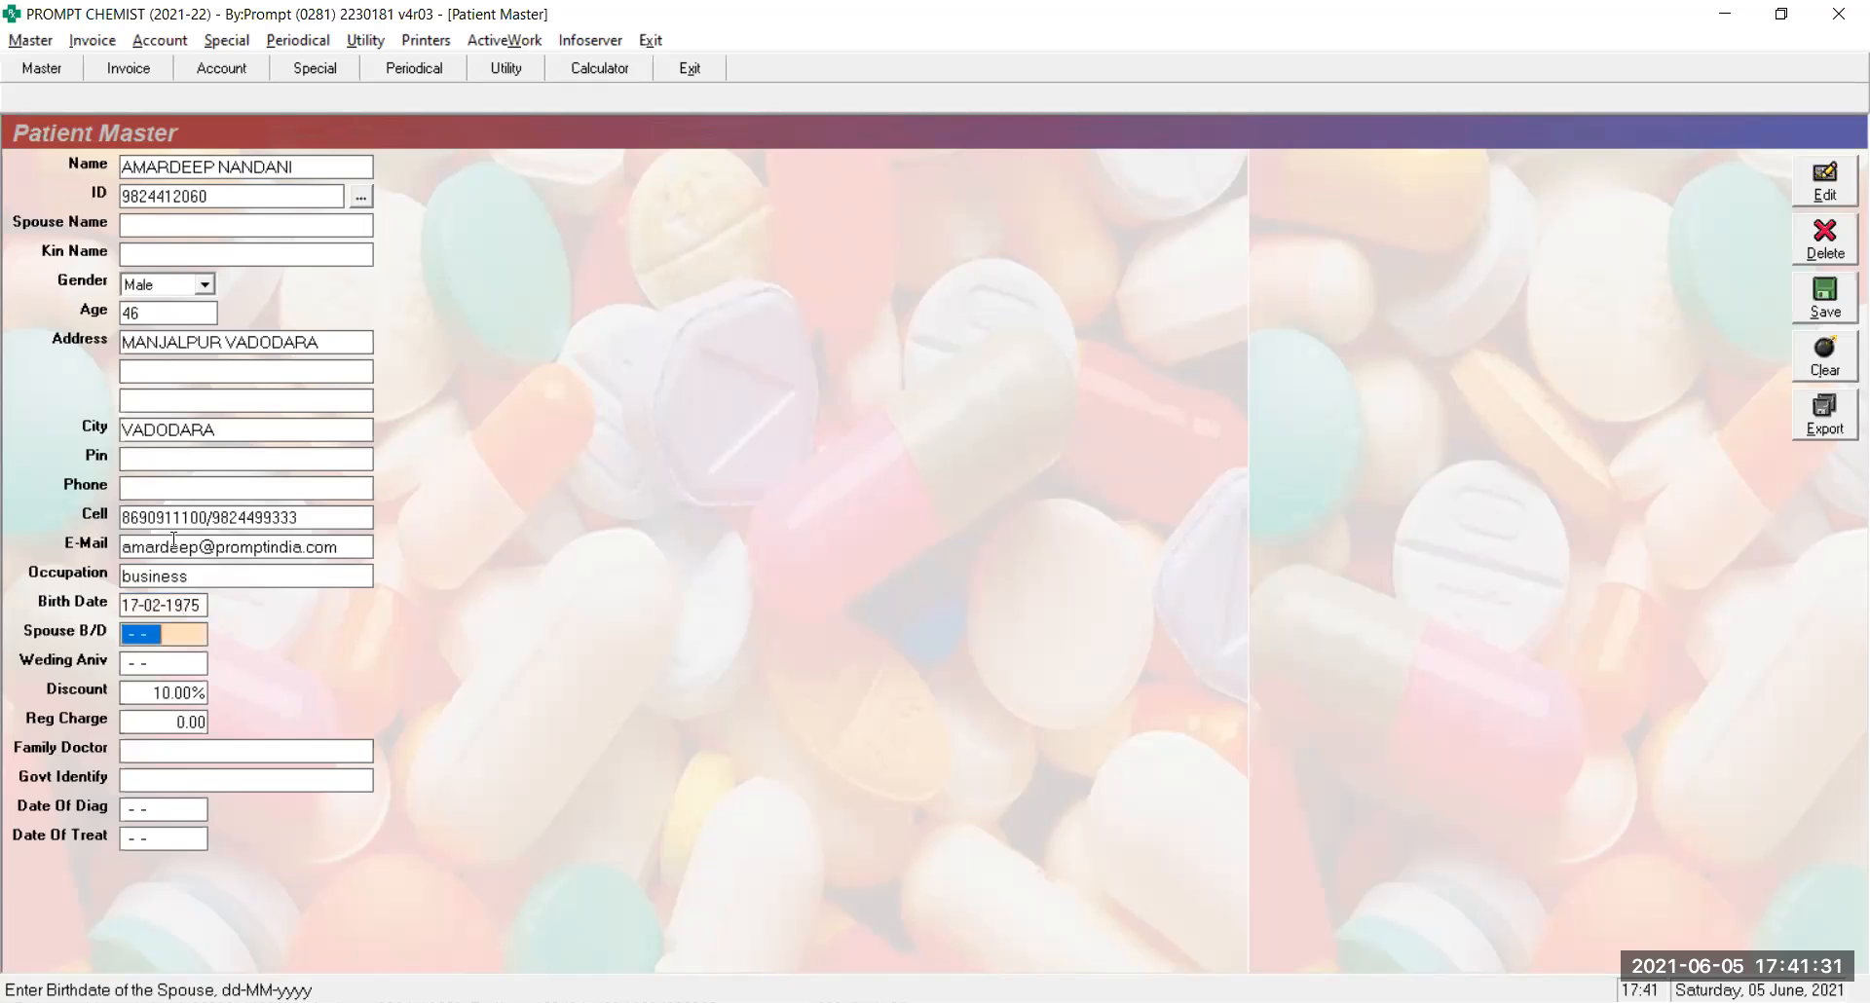
Enter spouse birth date 07-07-1978 and anniversary 24-06-2004, accepting the 10% discount
{"action": "type", "text": "07-07-1978"}
{"action": "key", "text": "Return"}
{"action": "type", "text": "24-06-"}
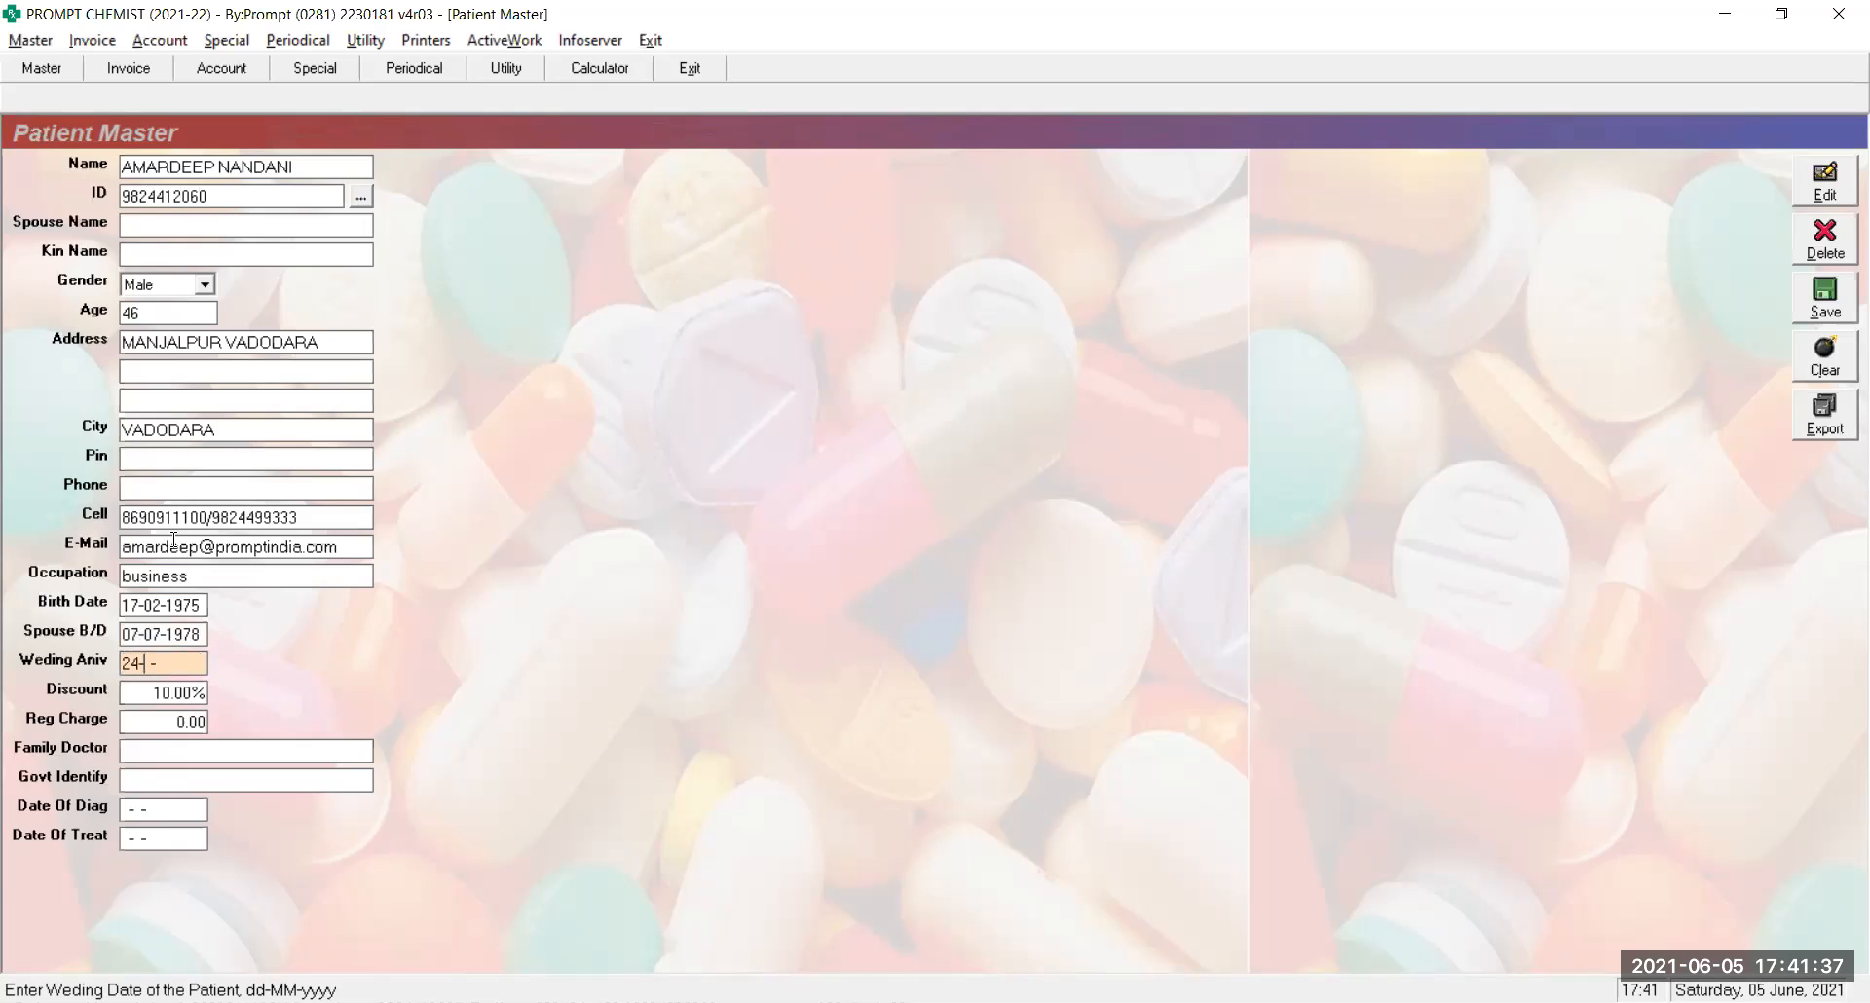
{"action": "type", "text": "2004"}
{"action": "key", "text": "Return"}
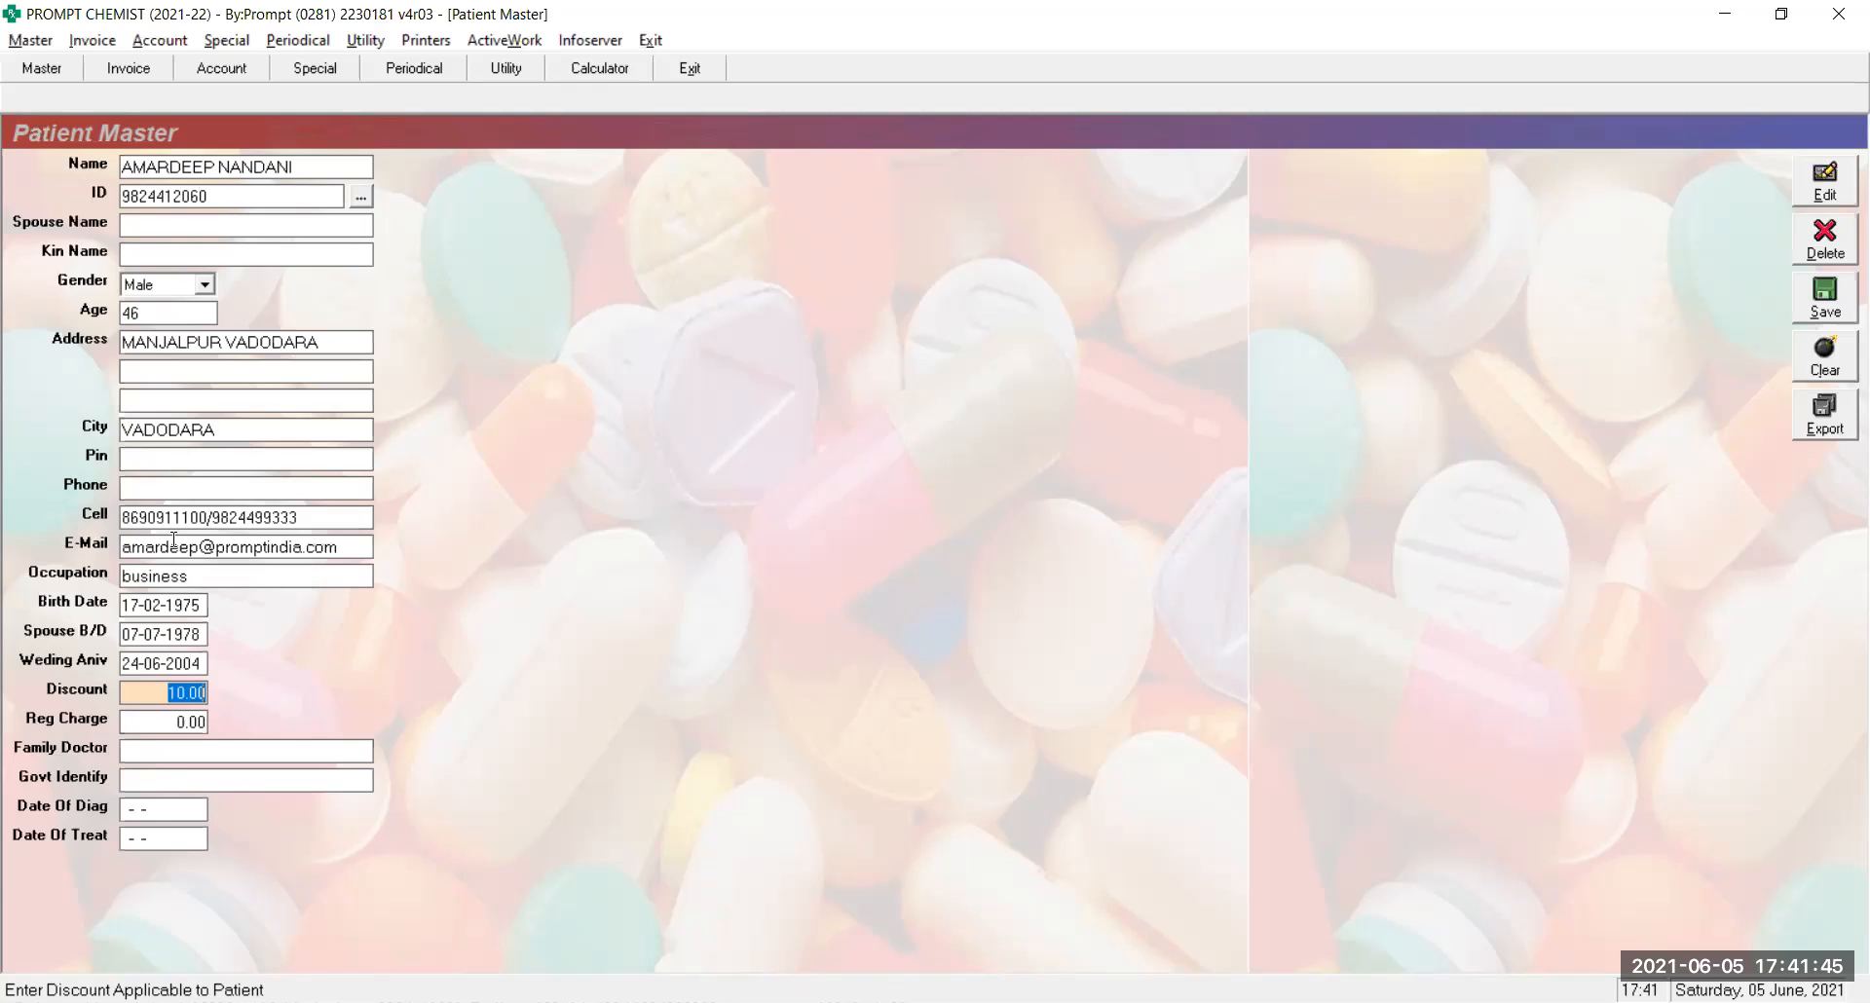
{"action": "key", "text": "Return"}
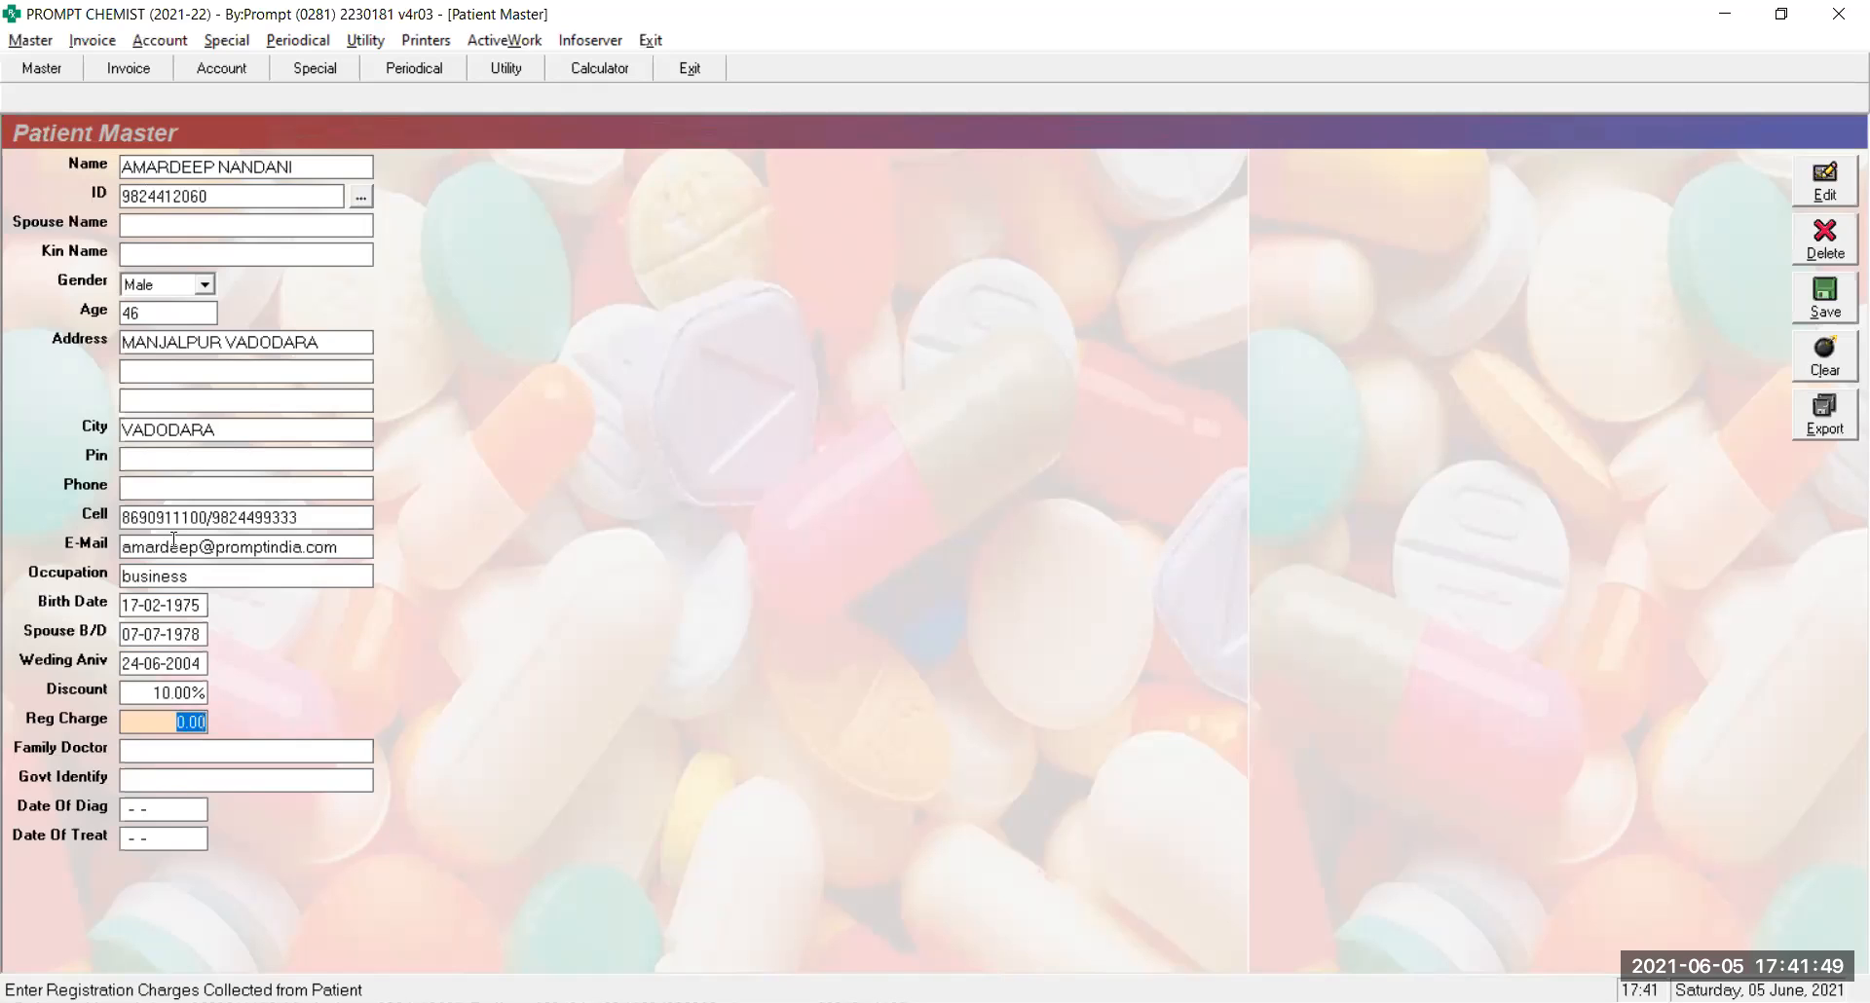
Choose the family doctor from the List Of Doctor matches
{"action": "key", "text": "Return"}
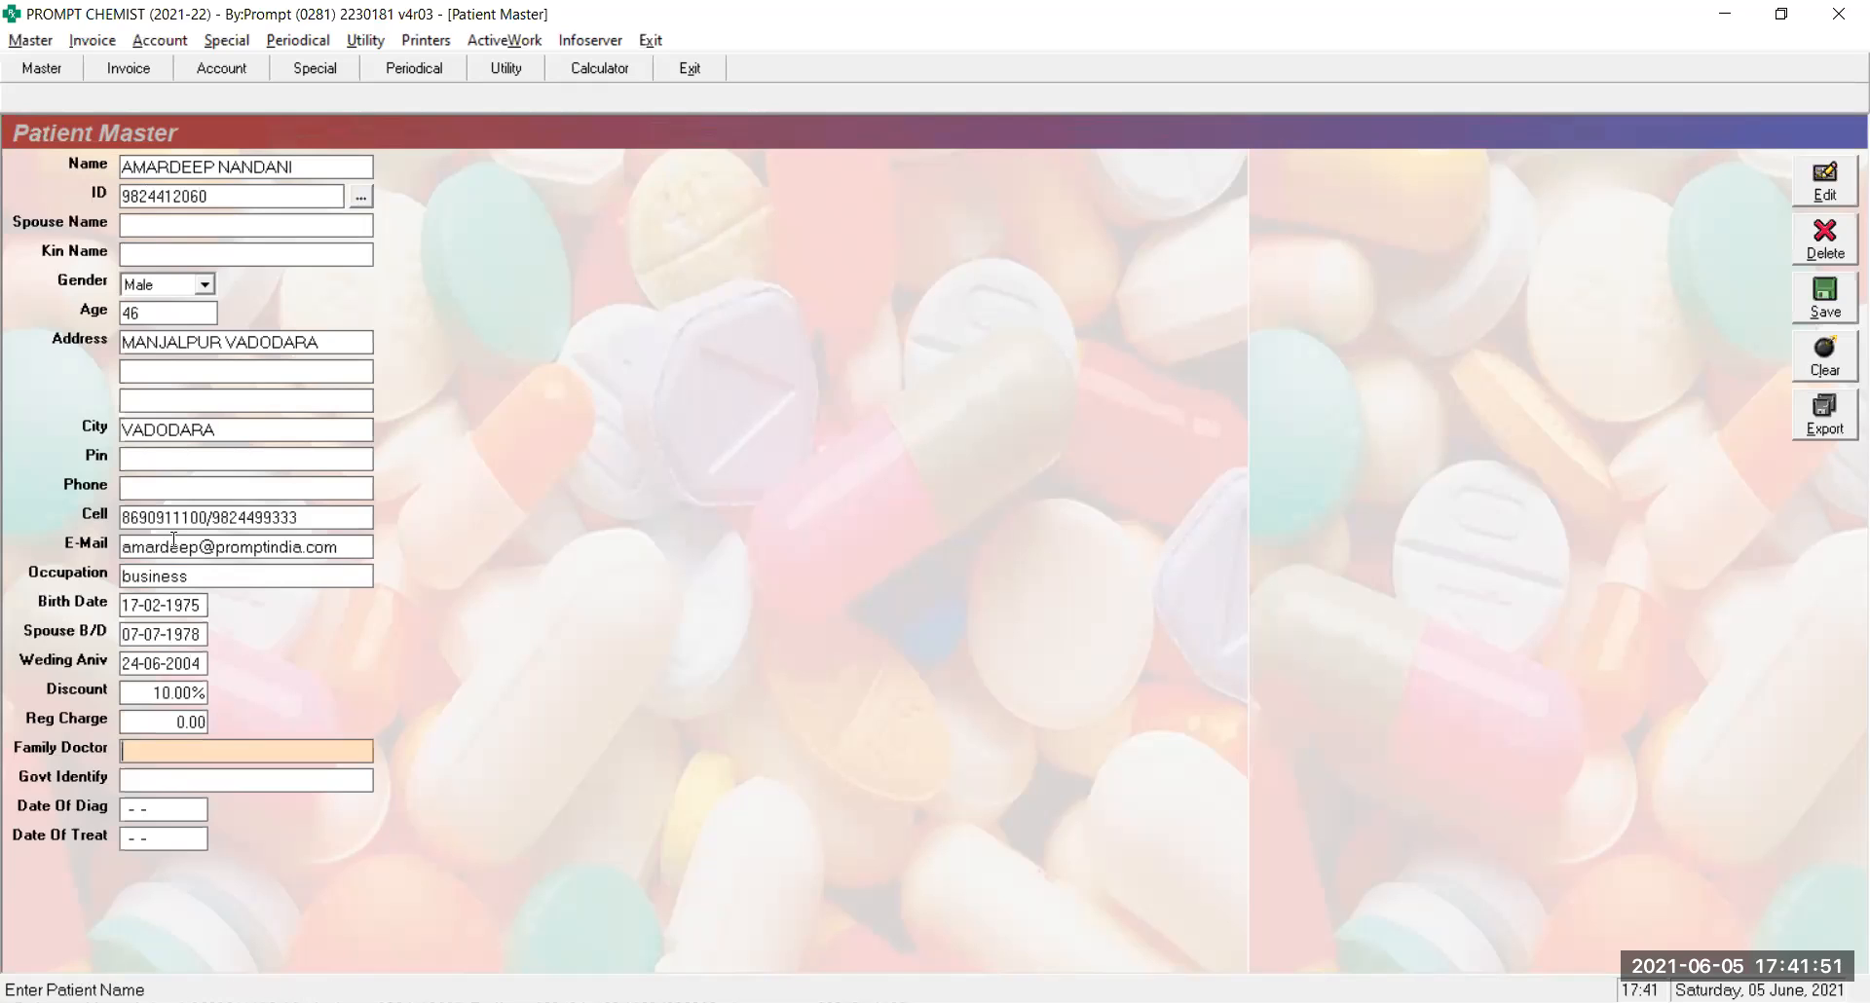
{"action": "type", "text": "Vipu"}
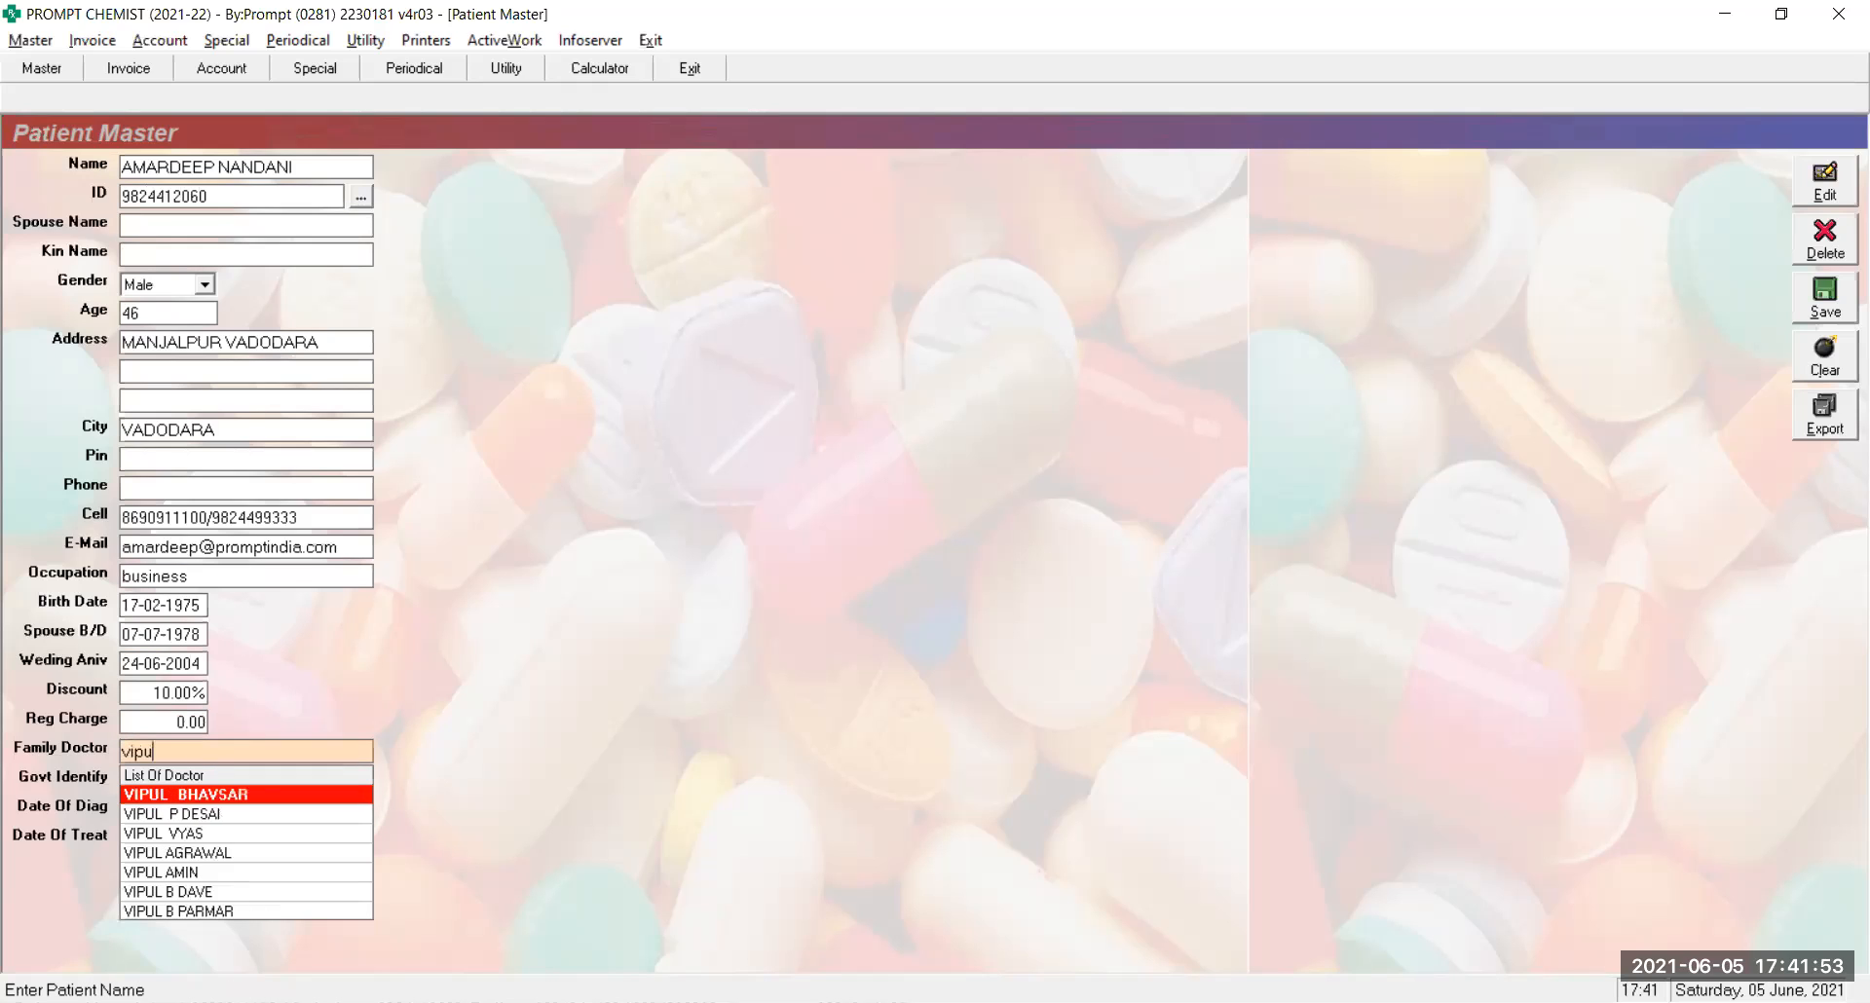
{"action": "key", "text": "Return"}
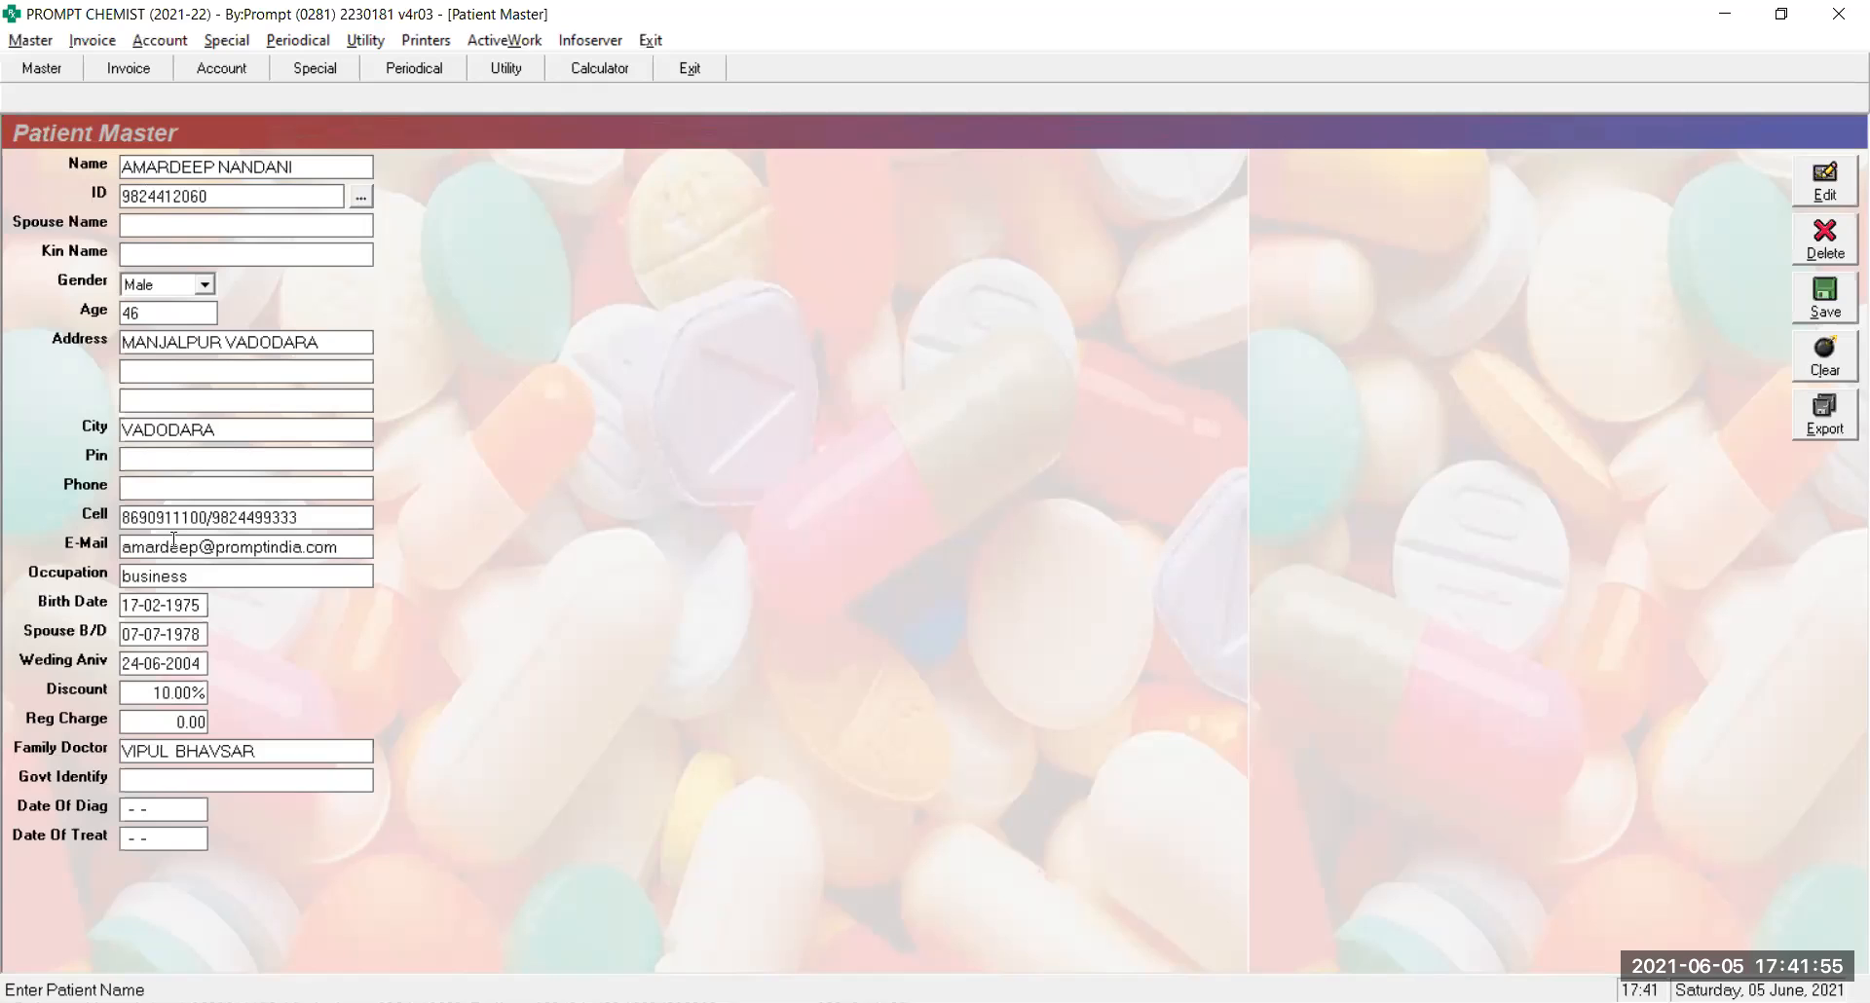
Fill in the patient's government identity number
{"action": "type", "text": "a"}
{"action": "key", "text": "BackSpace"}
{"action": "key", "text": "Return"}
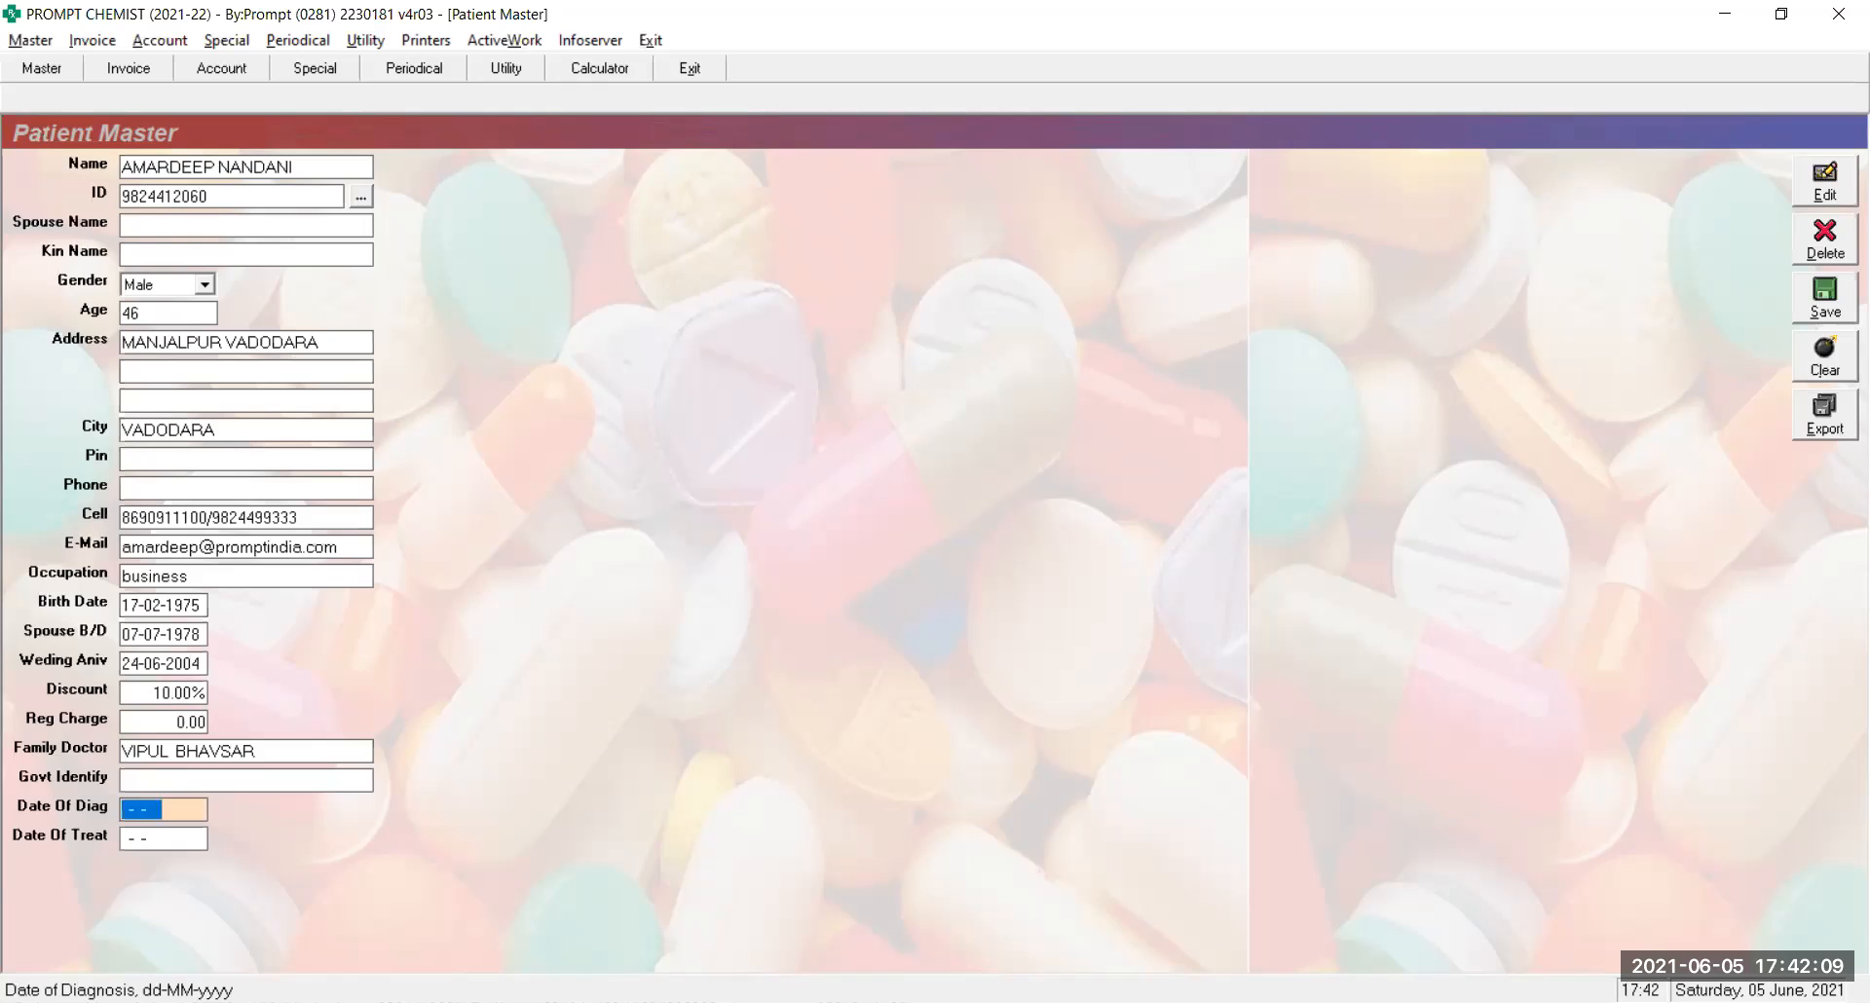
{"action": "key", "text": "shift+Tab"}
{"action": "key", "text": "Return"}
Keep treatment date 05-06-2021, clear the diagnosis date, and save the record
{"action": "type", "text": "05-06-2021"}
{"action": "key", "text": "Return"}
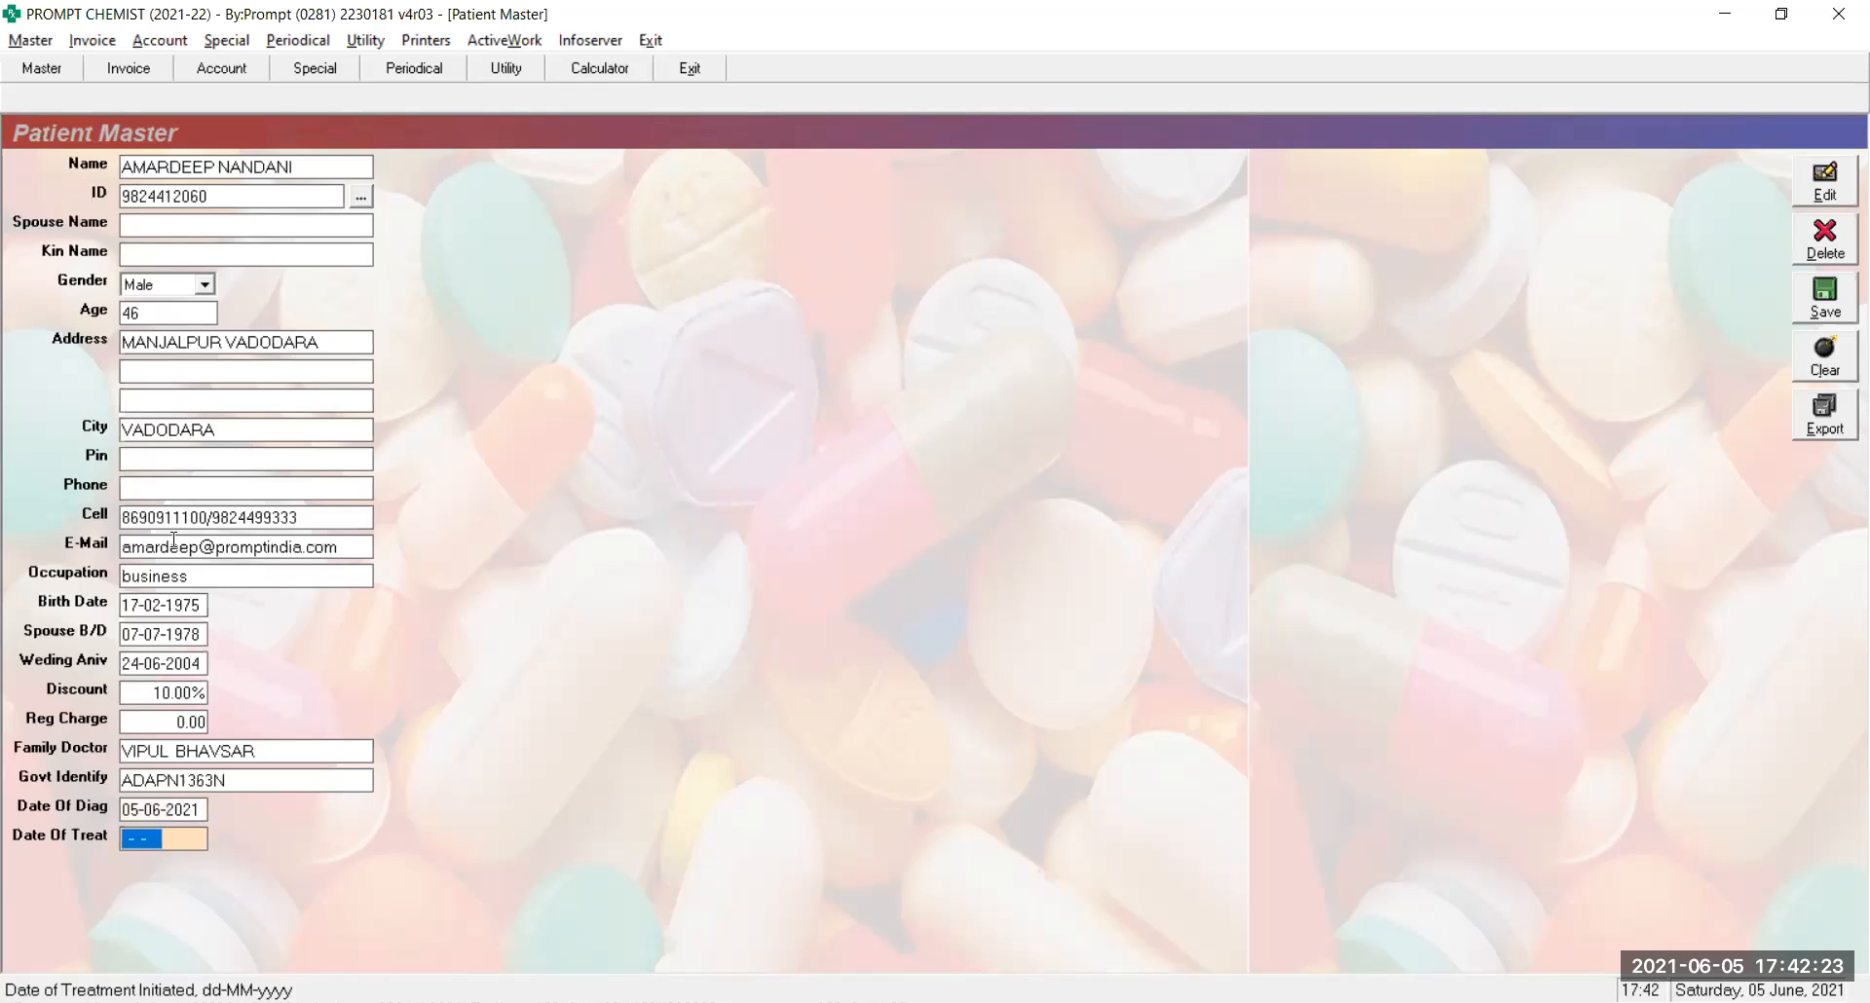
{"action": "type", "text": "05-06-2021"}
{"action": "key", "text": "Return"}
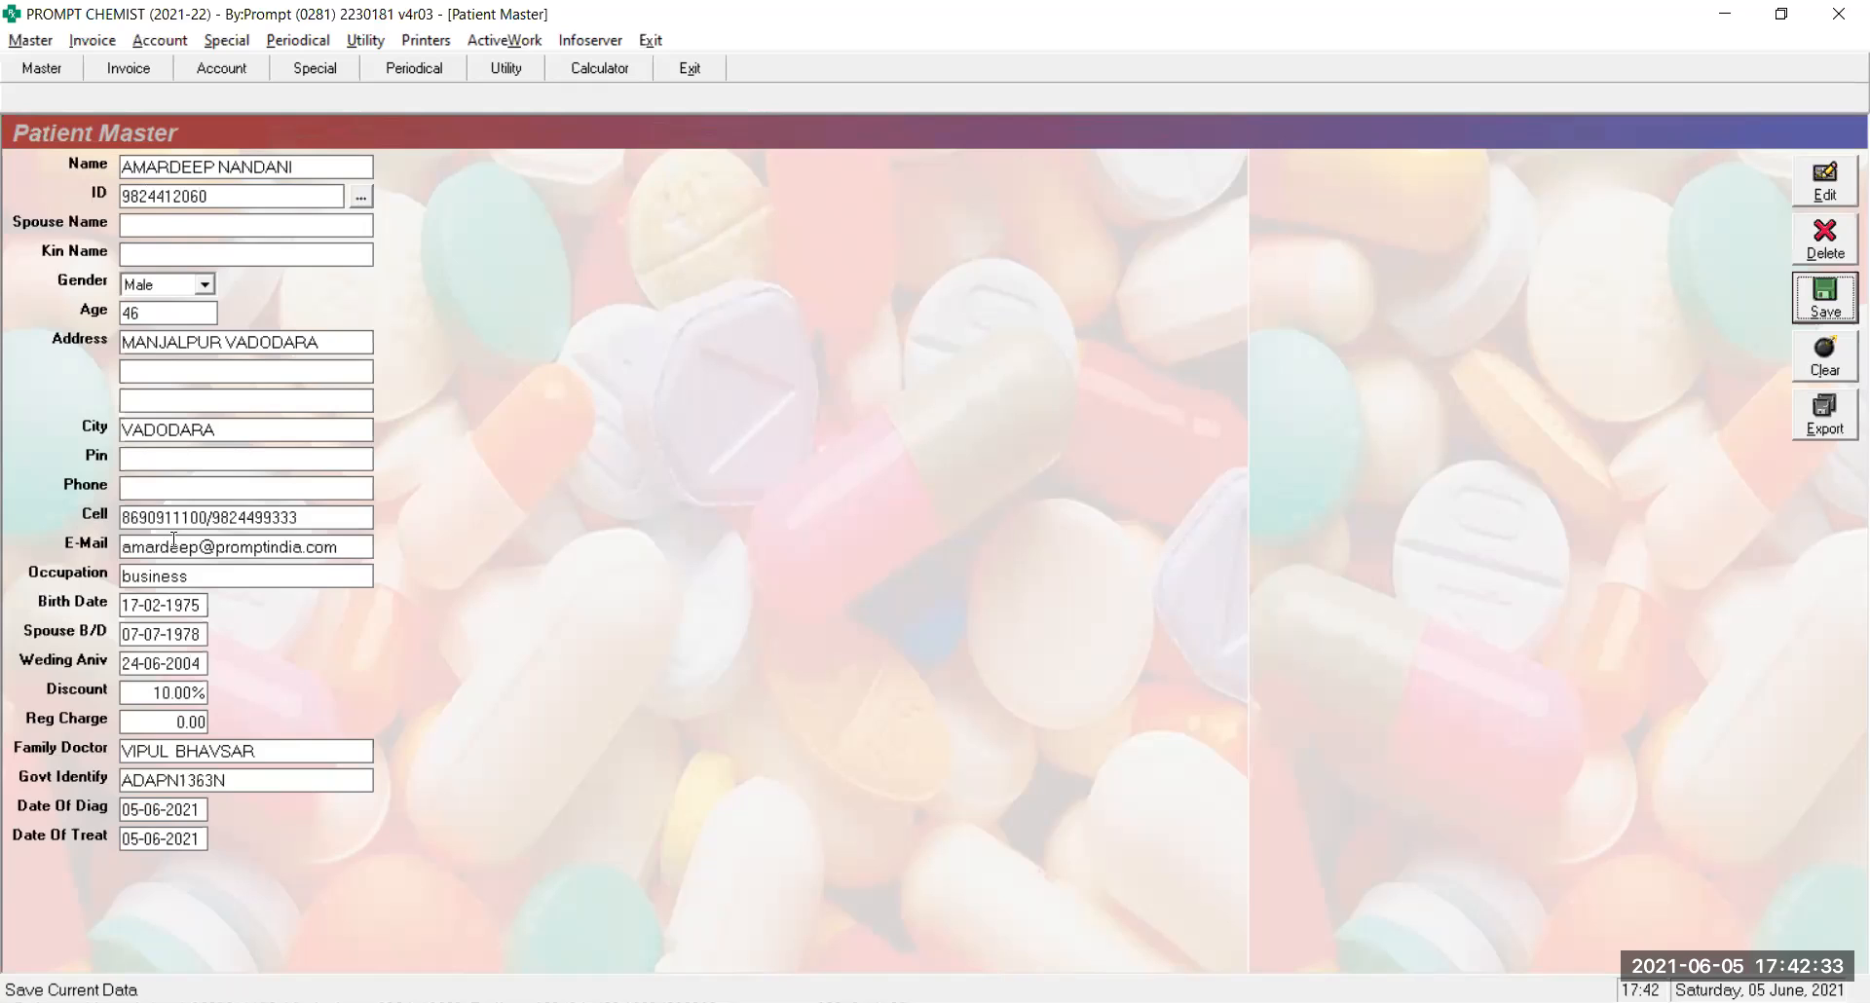
{"action": "left_click", "coordinate": [201, 808]}
{"action": "key", "text": "Delete"}
{"action": "key", "text": "Return"}
{"action": "key", "text": "Delete"}
{"action": "key", "text": "Return"}
{"action": "key", "text": "Return"}
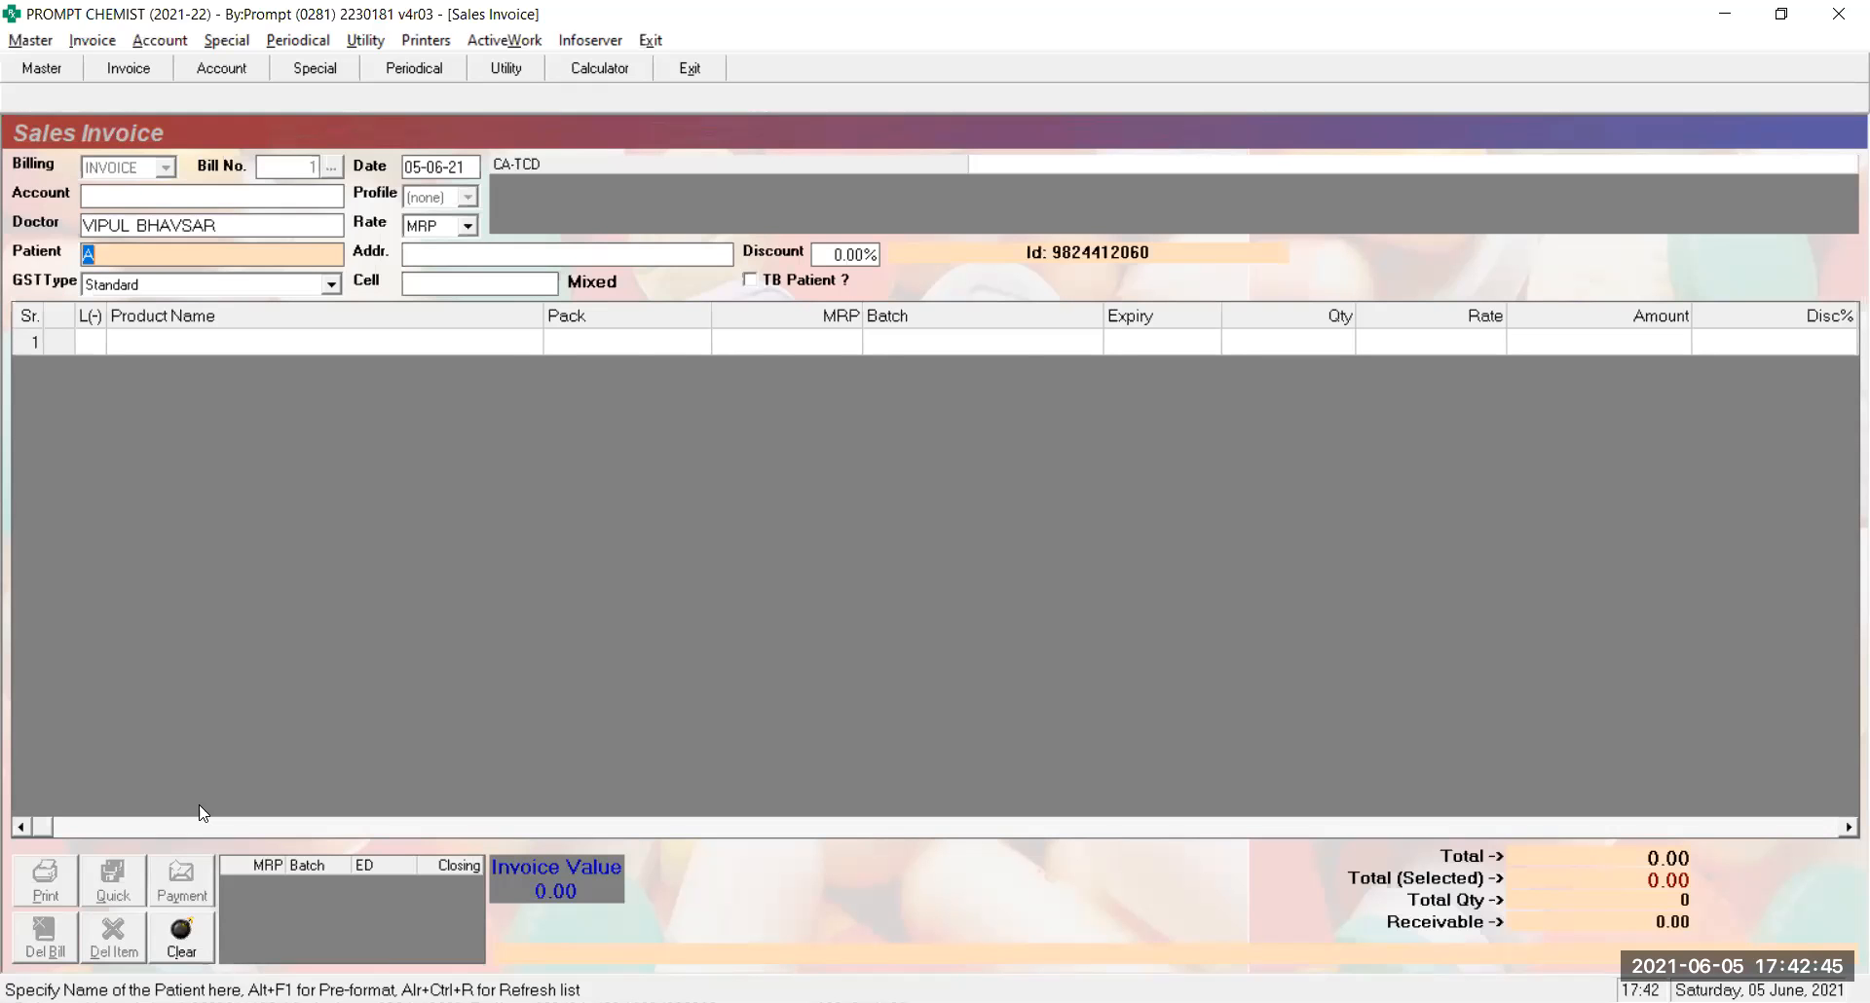
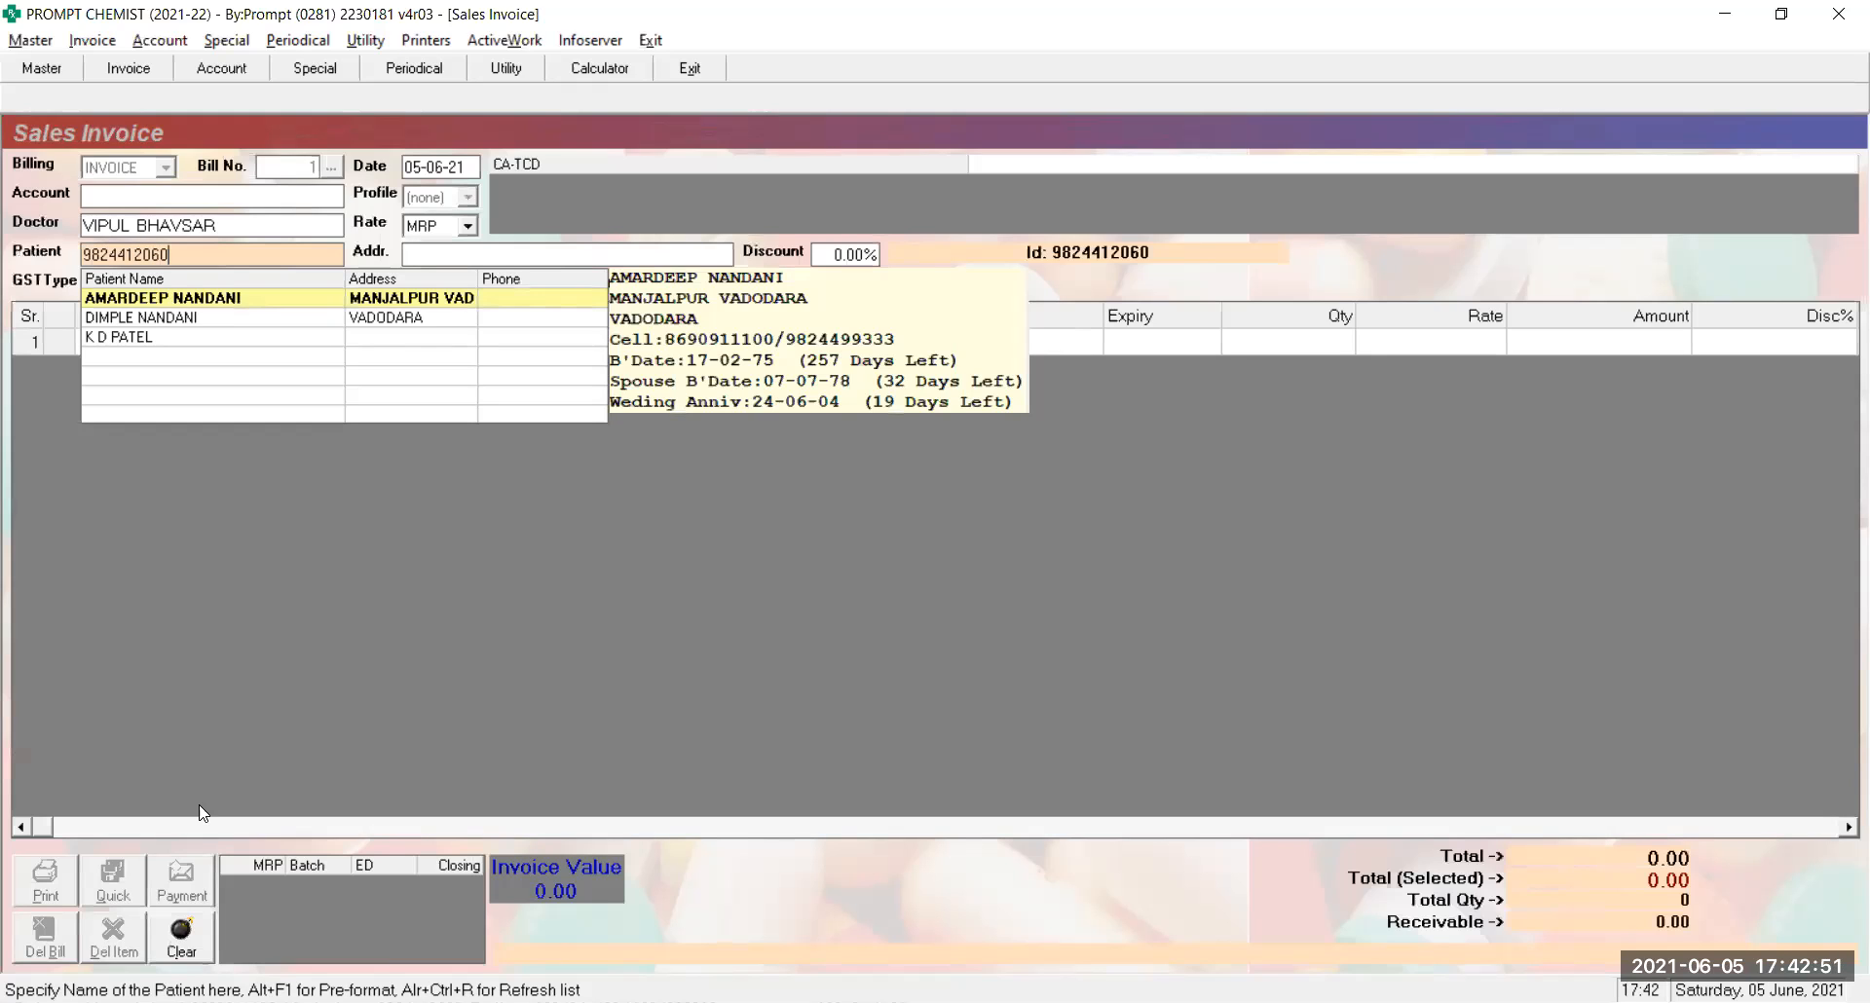
Select the patient in the Sales Invoice by their mobile-number ID, auto-filling address and 10% discount
{"action": "key", "text": "Return"}
{"action": "key", "text": "Return"}
{"action": "key", "text": "Return"}
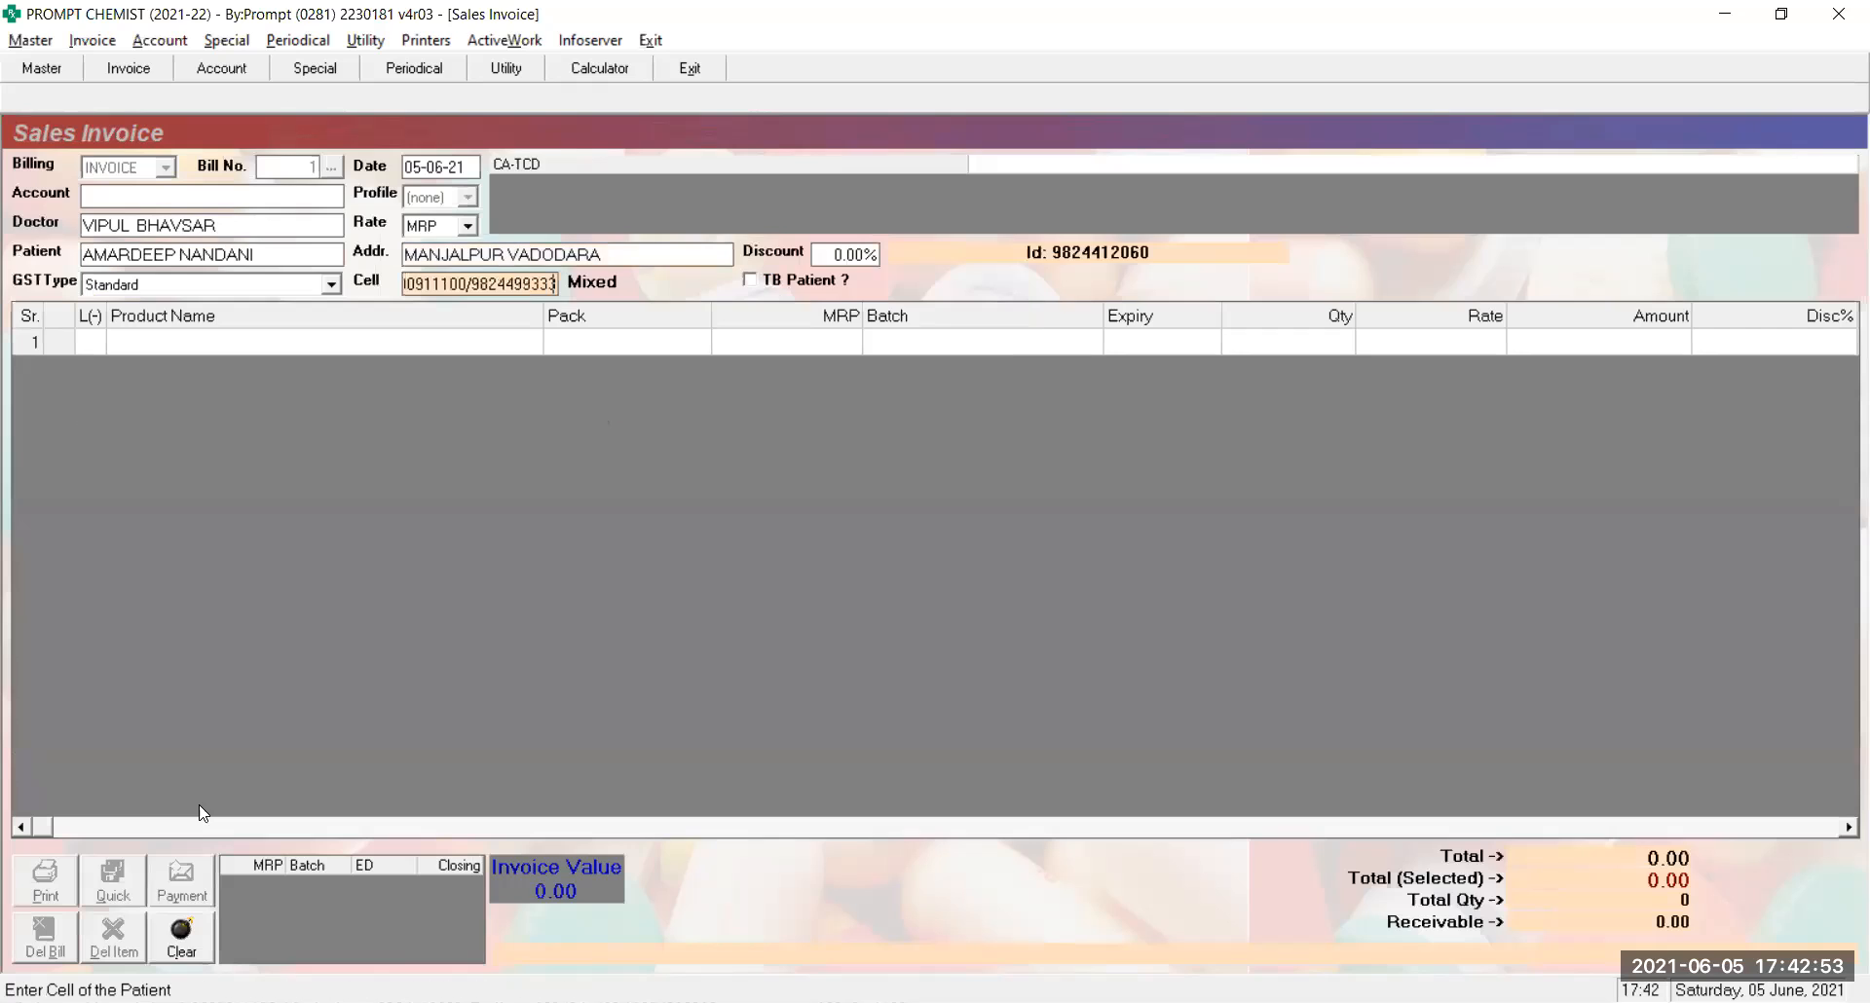
{"action": "key", "text": "Return"}
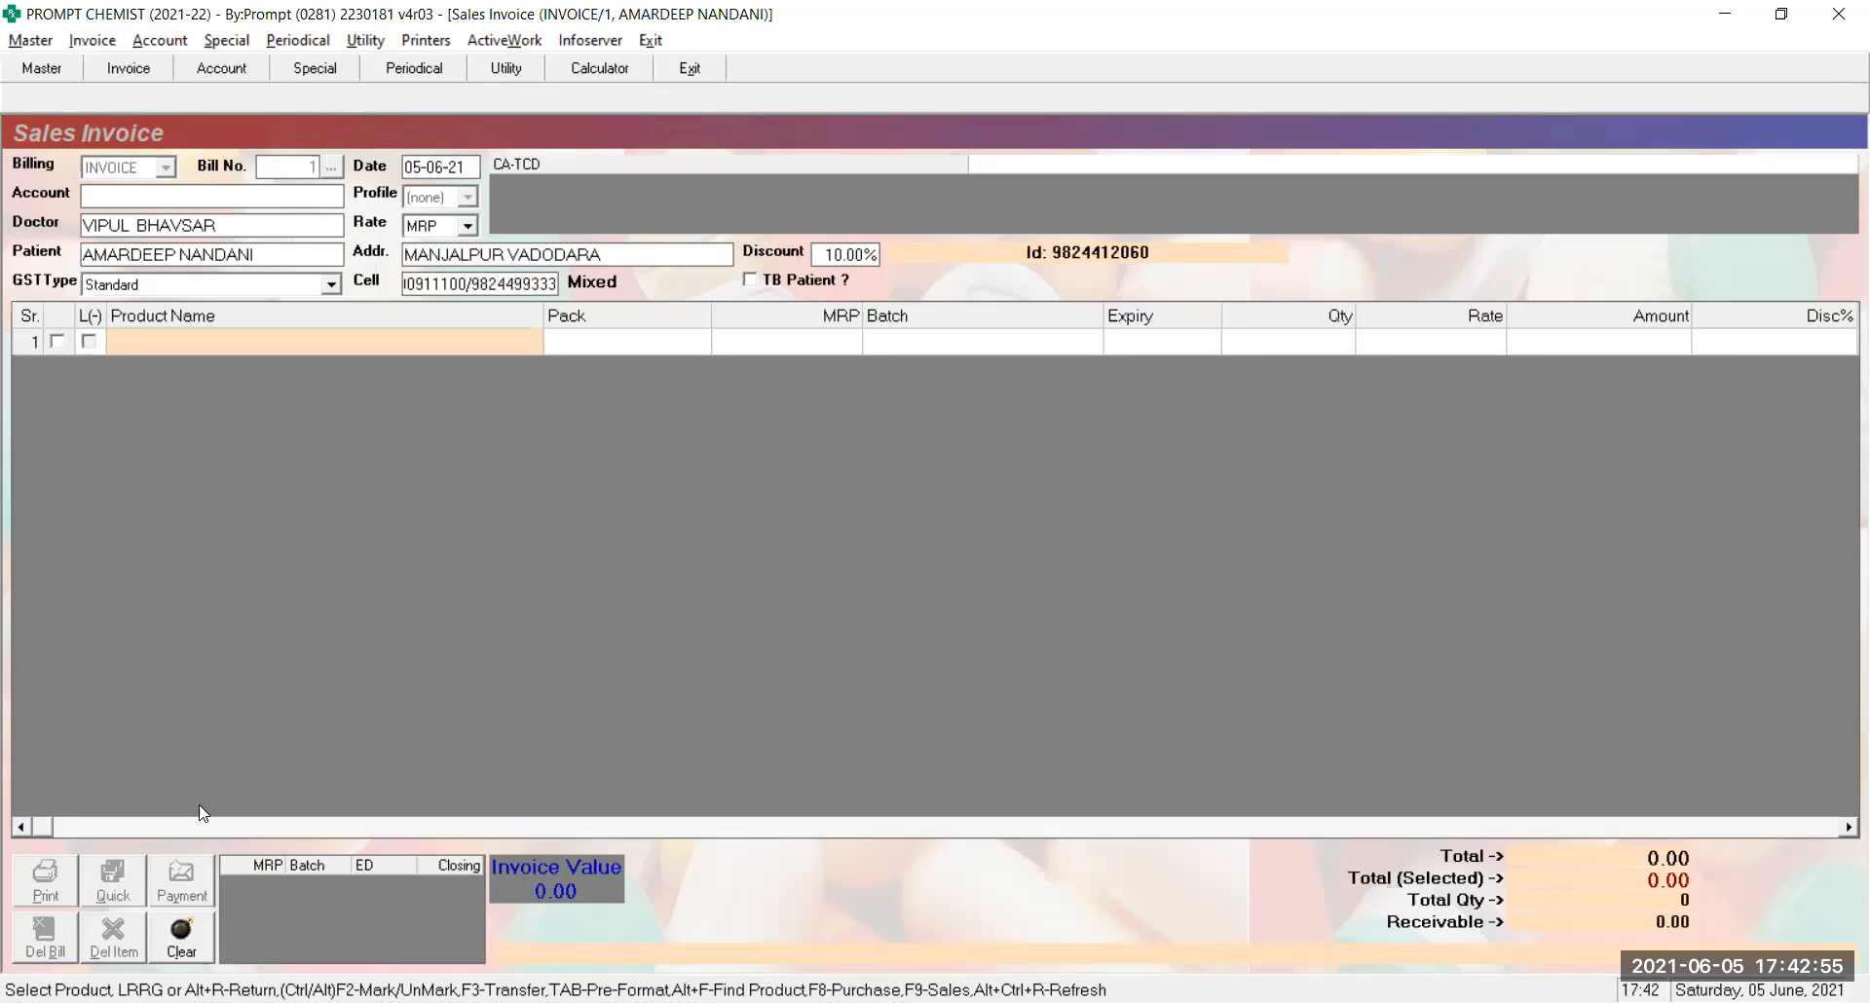